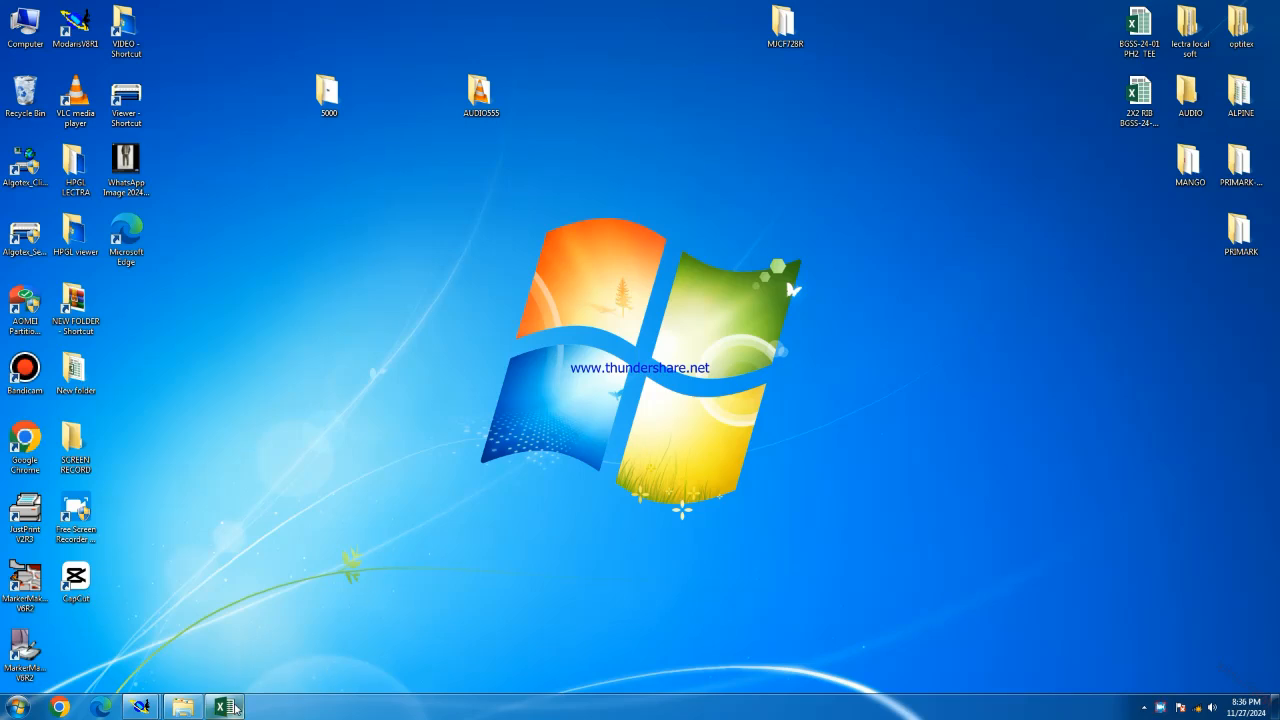
# Switch to the MJCF728R model in Modaris and confirm the desktop MJCF728R folder for the access paths
pyautogui.moveTo(145, 709)
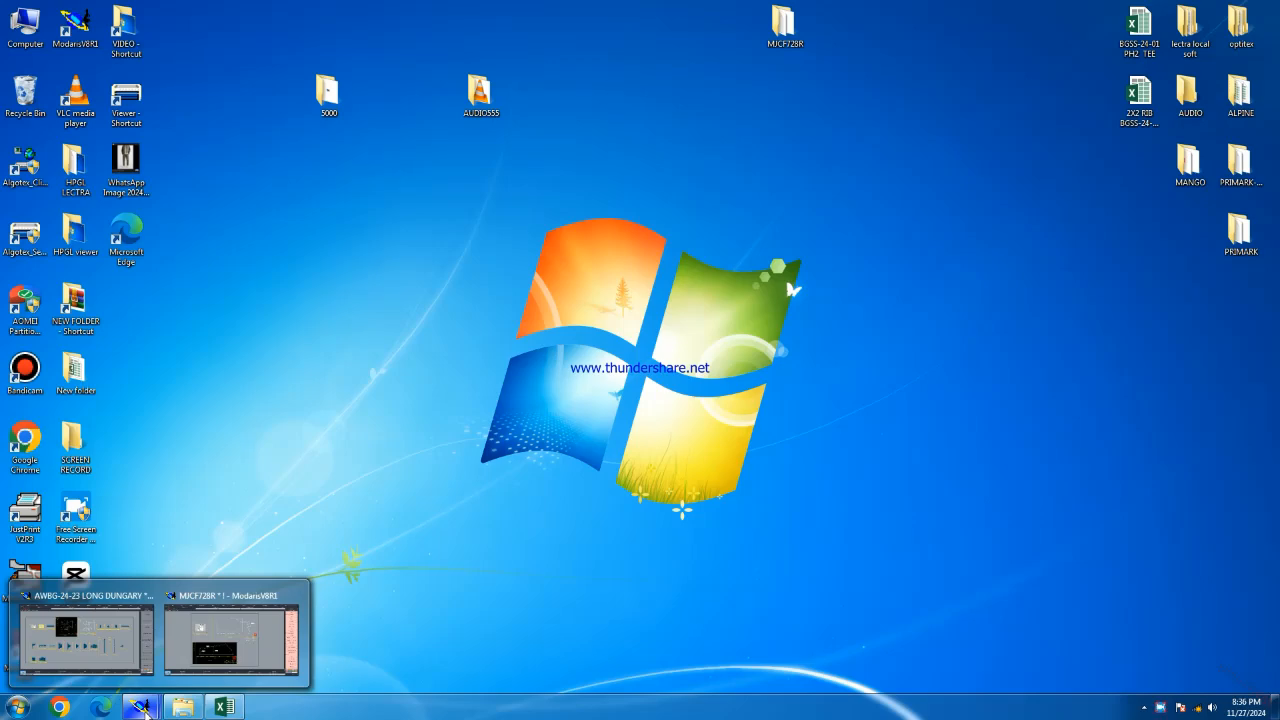
pyautogui.click(231, 640)
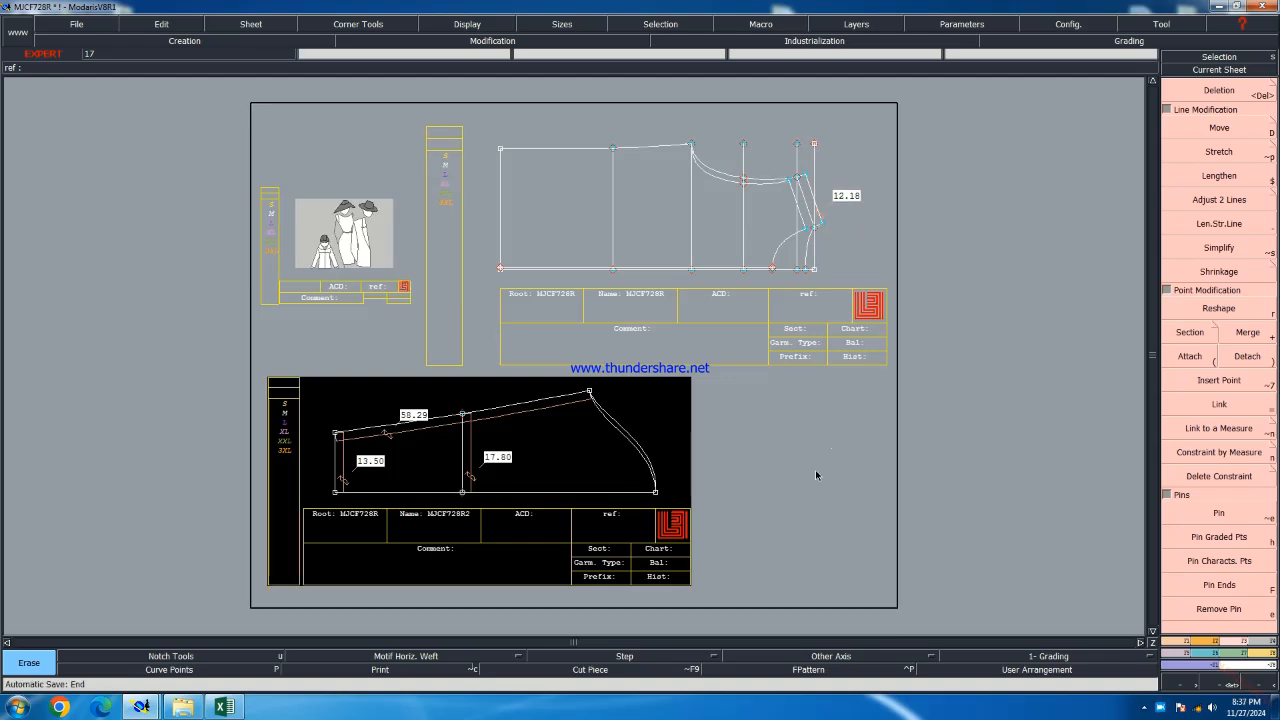
pyautogui.hotkey('ctrl', 'c')
pyautogui.click(921, 29)
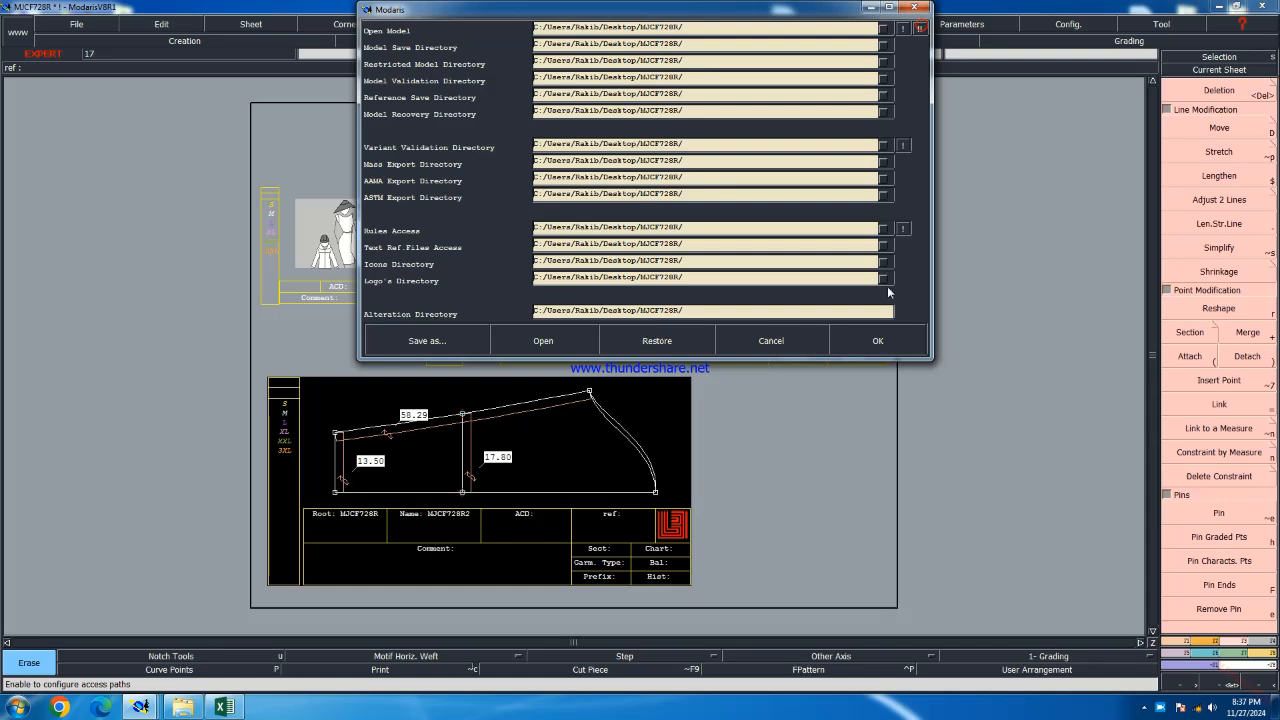
pyautogui.click(876, 341)
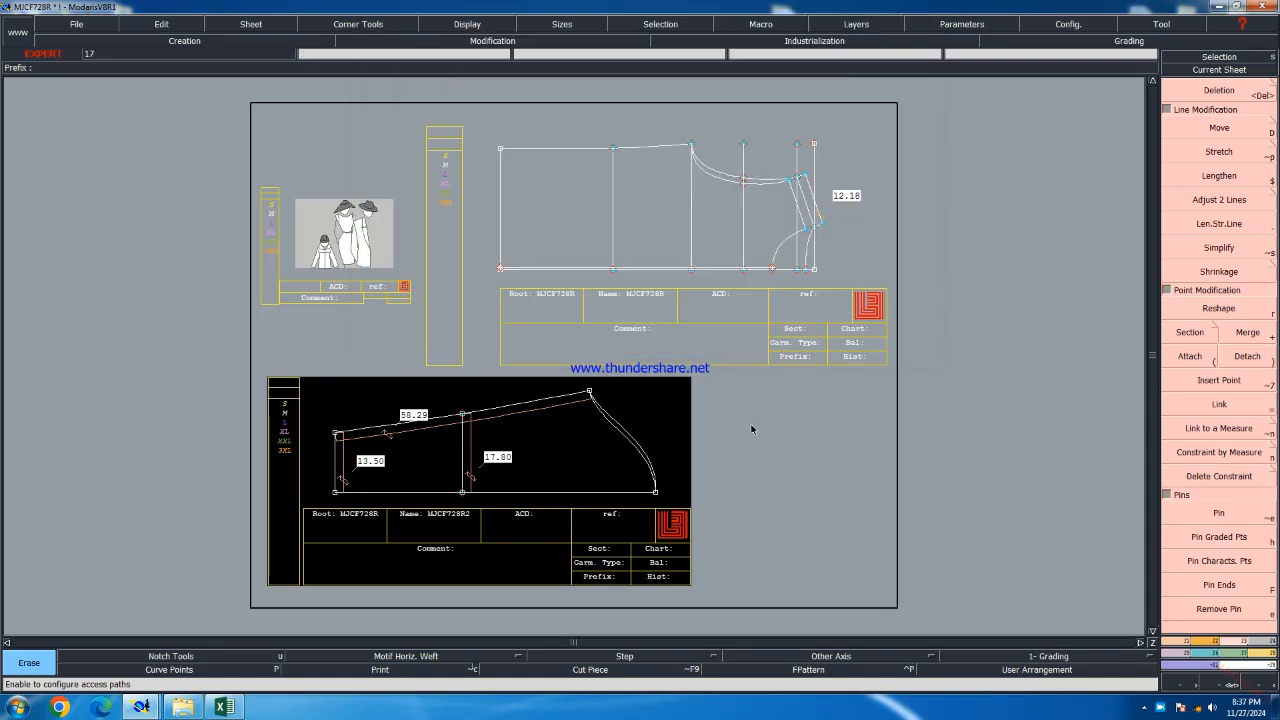
# Create a new blank sheet in the model and arrange all the sheets on the desk
pyautogui.click(266, 27)
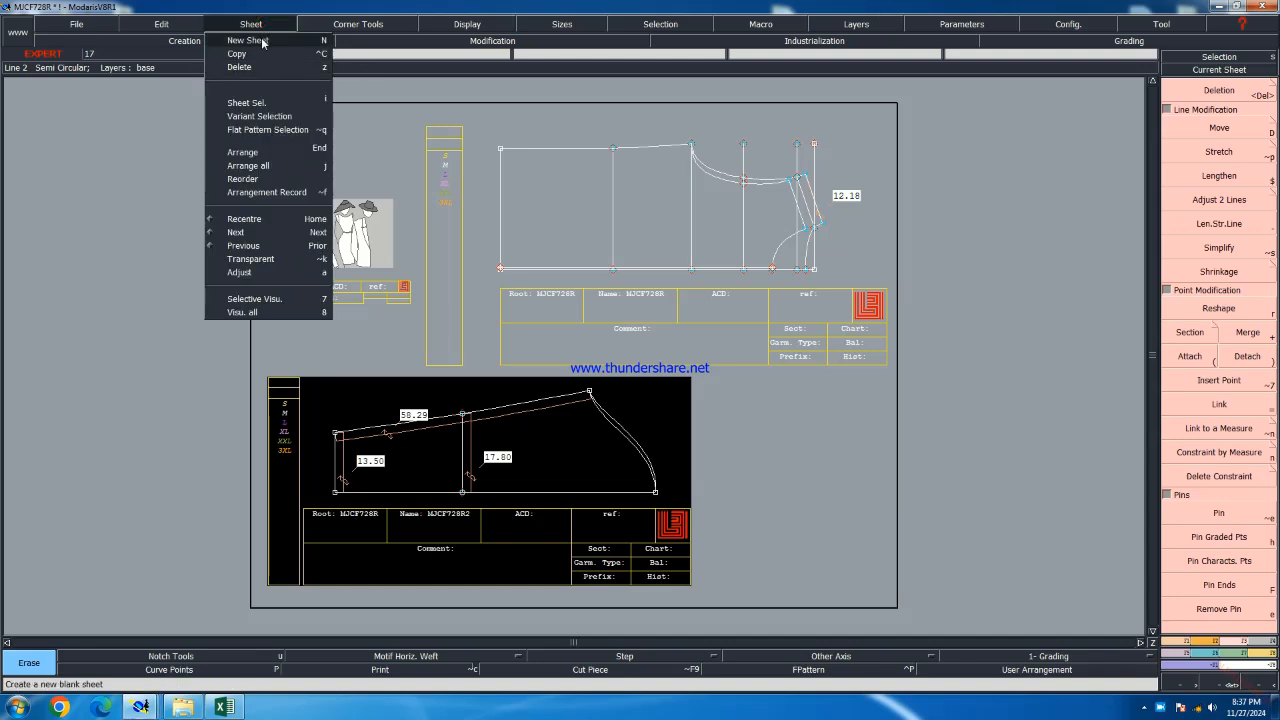
pyautogui.click(264, 43)
pyautogui.press('j')
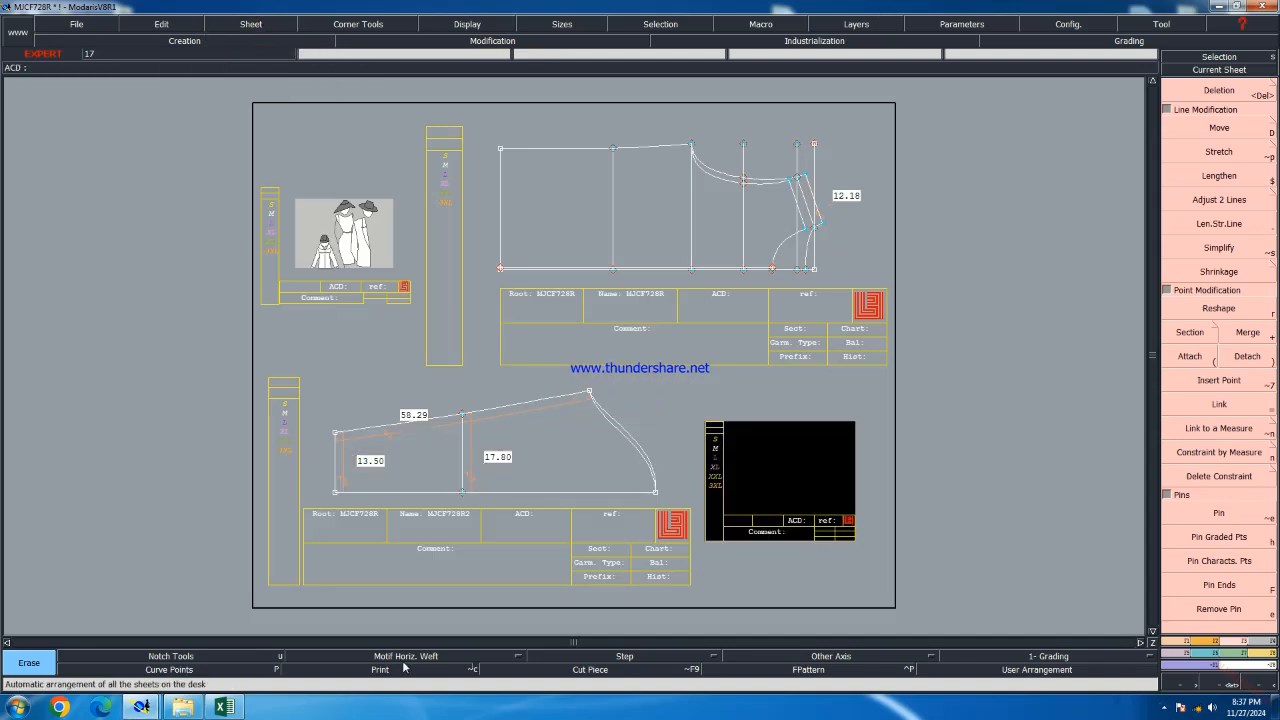
# Switch to the men's padded jacket workbook in Excel and look up the size M hood height in the measurements
pyautogui.click(224, 707)
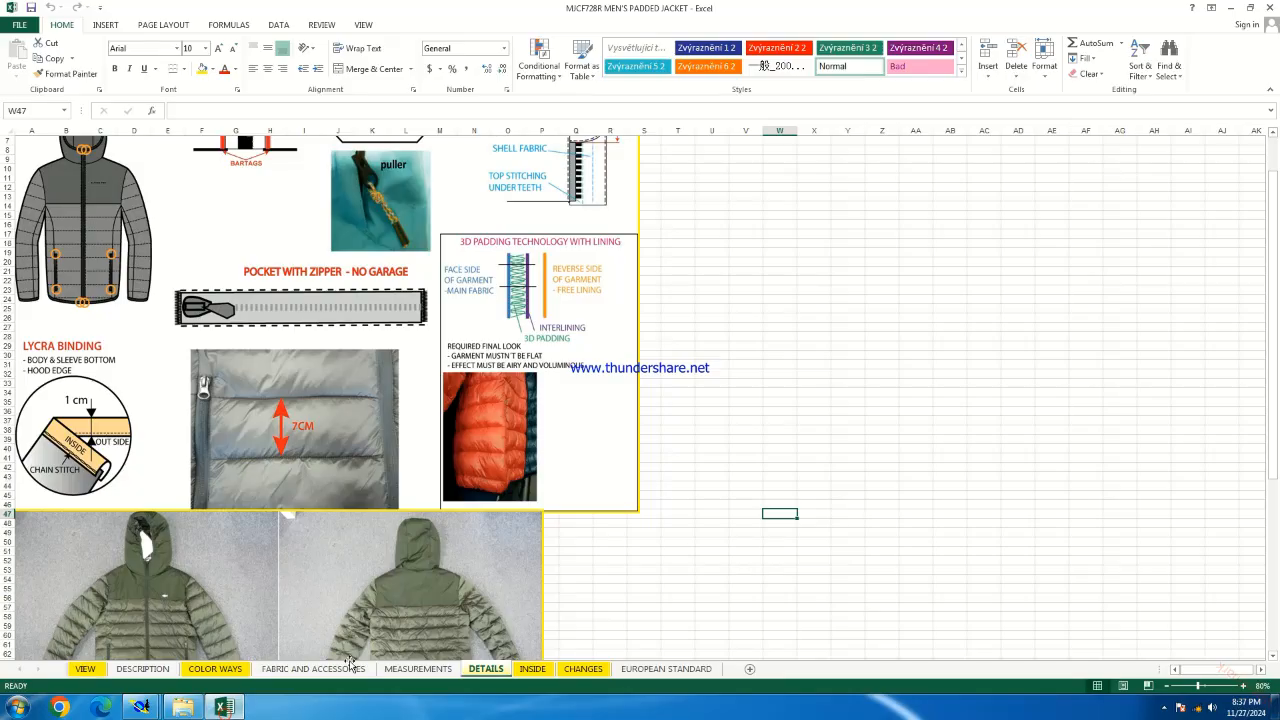
pyautogui.click(420, 669)
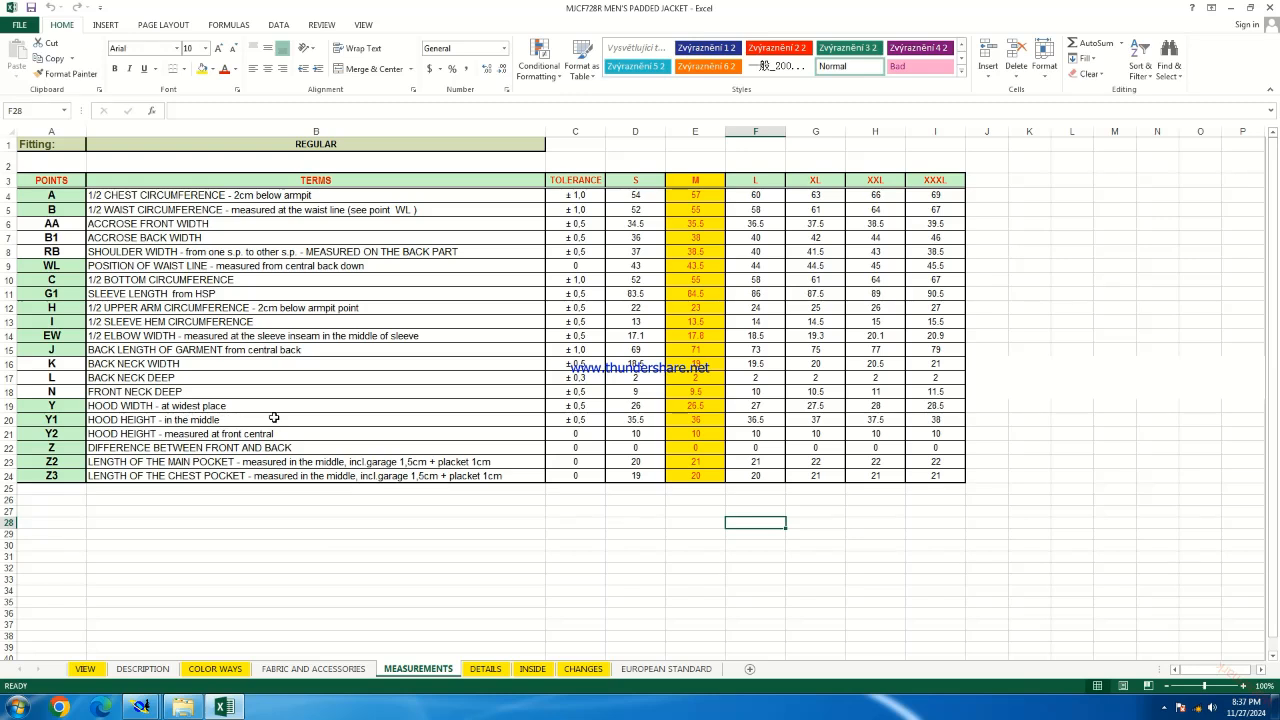
pyautogui.click(714, 420)
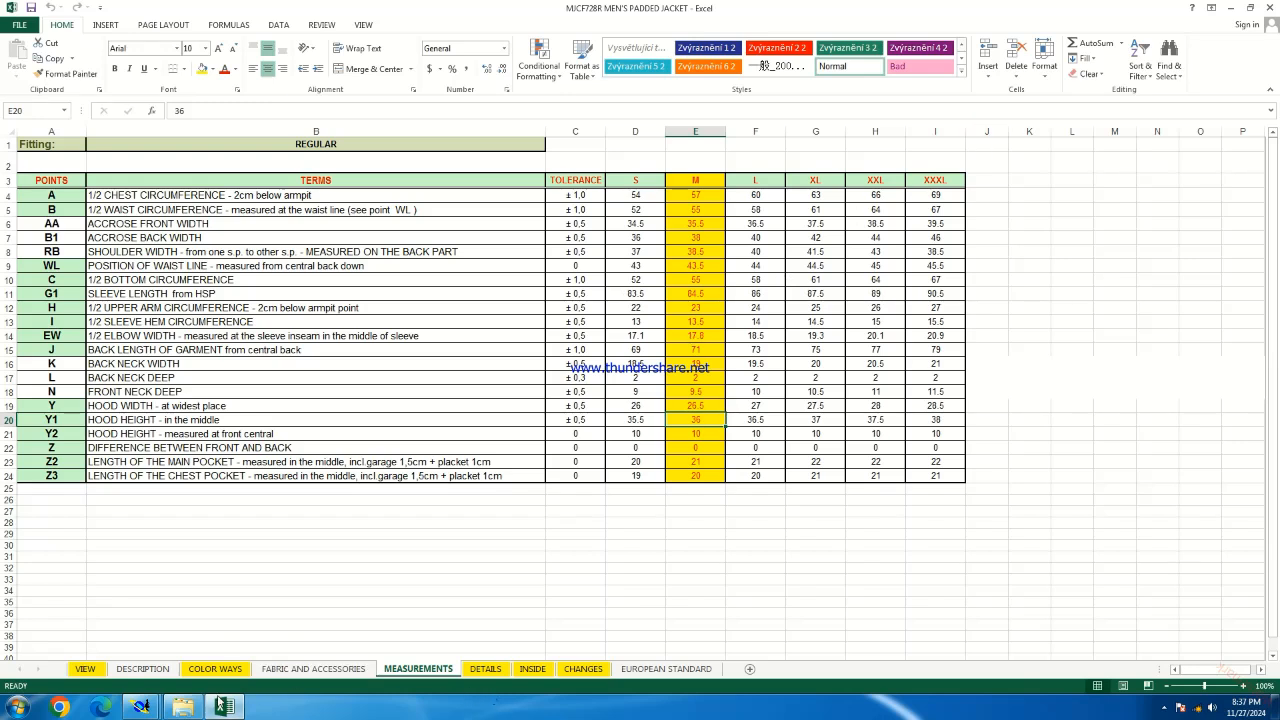
# Review the jacket's sketch, description, color ways, and fabric and accessories sheets, ending on the measurements sheet
pyautogui.moveTo(138, 710)
pyautogui.click(85, 668)
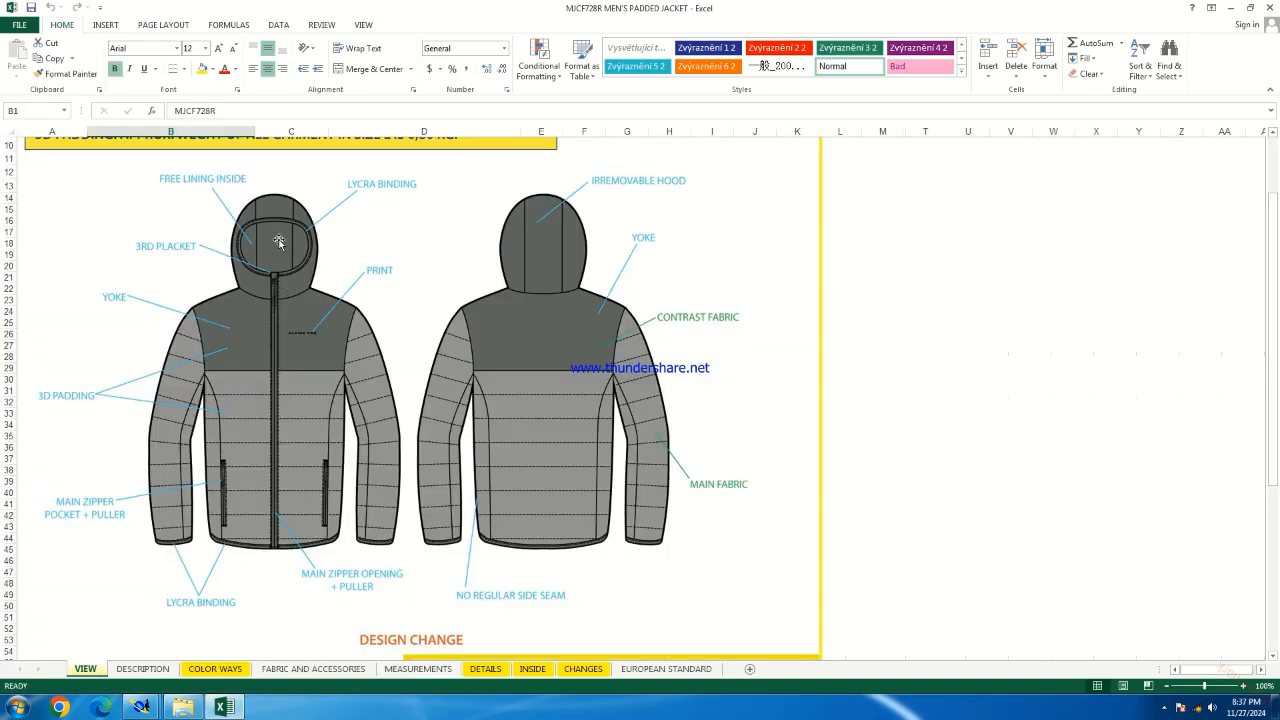
pyautogui.click(143, 668)
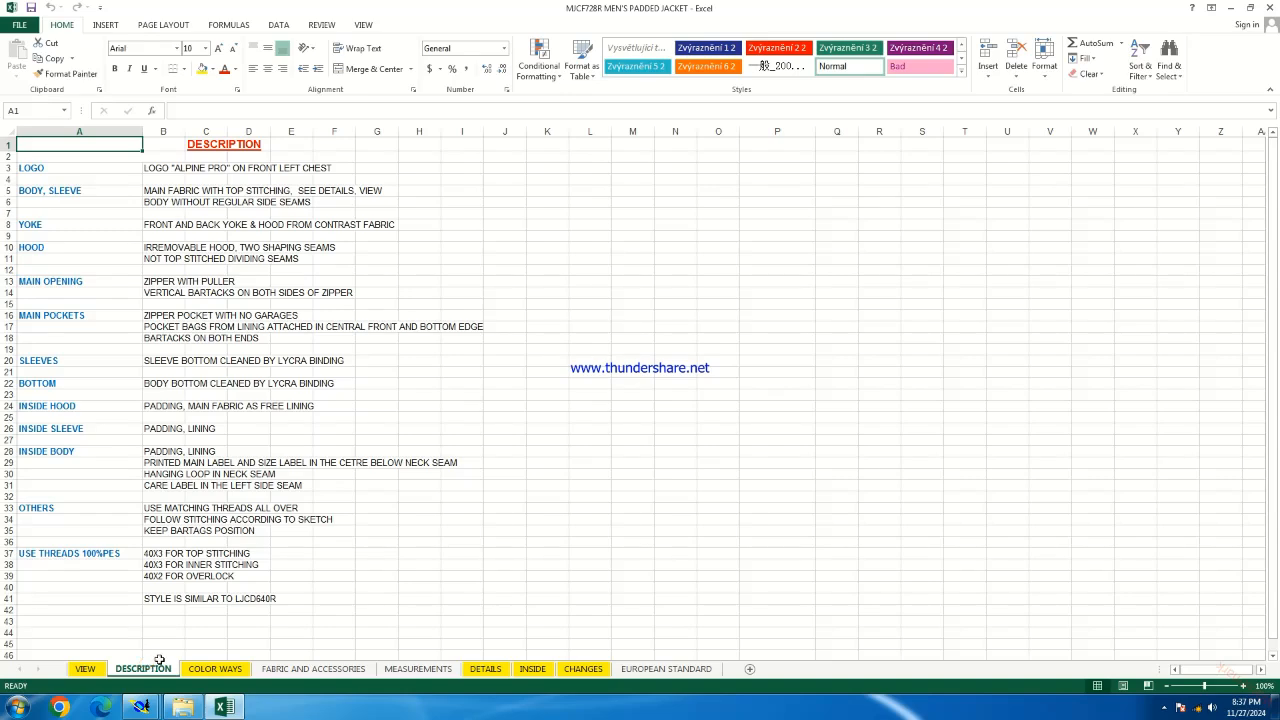
pyautogui.click(215, 668)
pyautogui.click(272, 669)
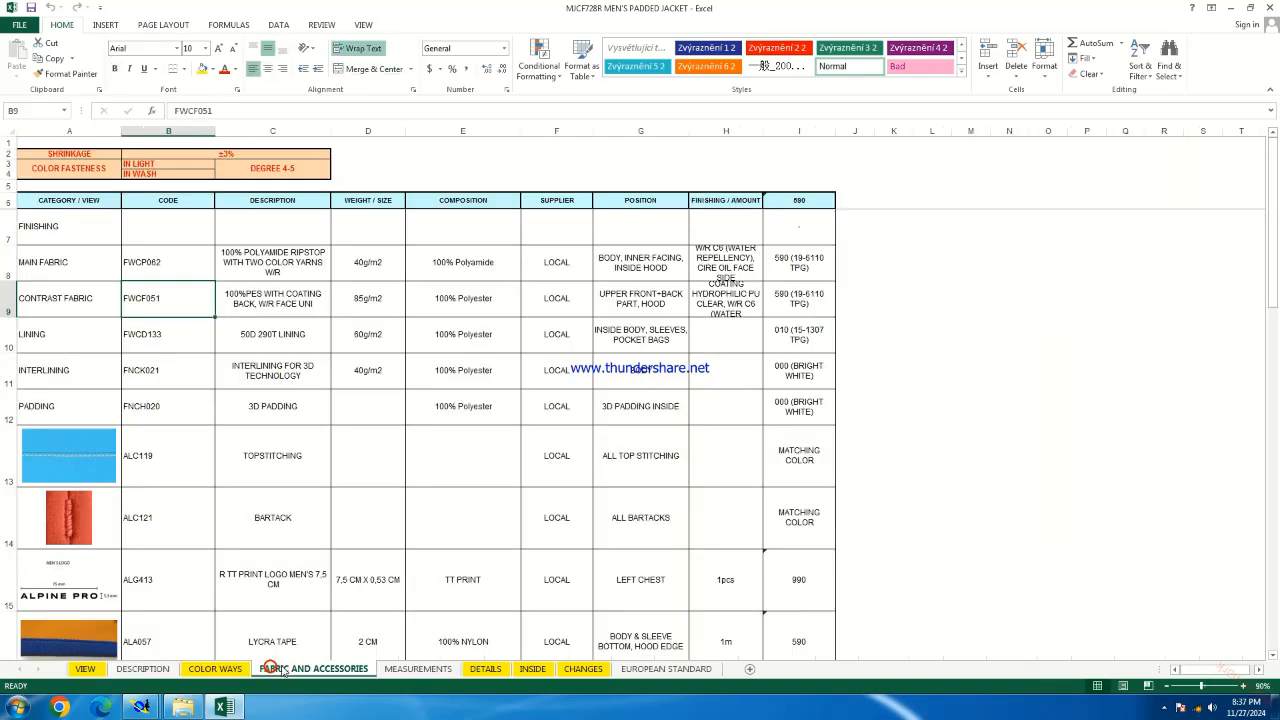
pyautogui.click(402, 669)
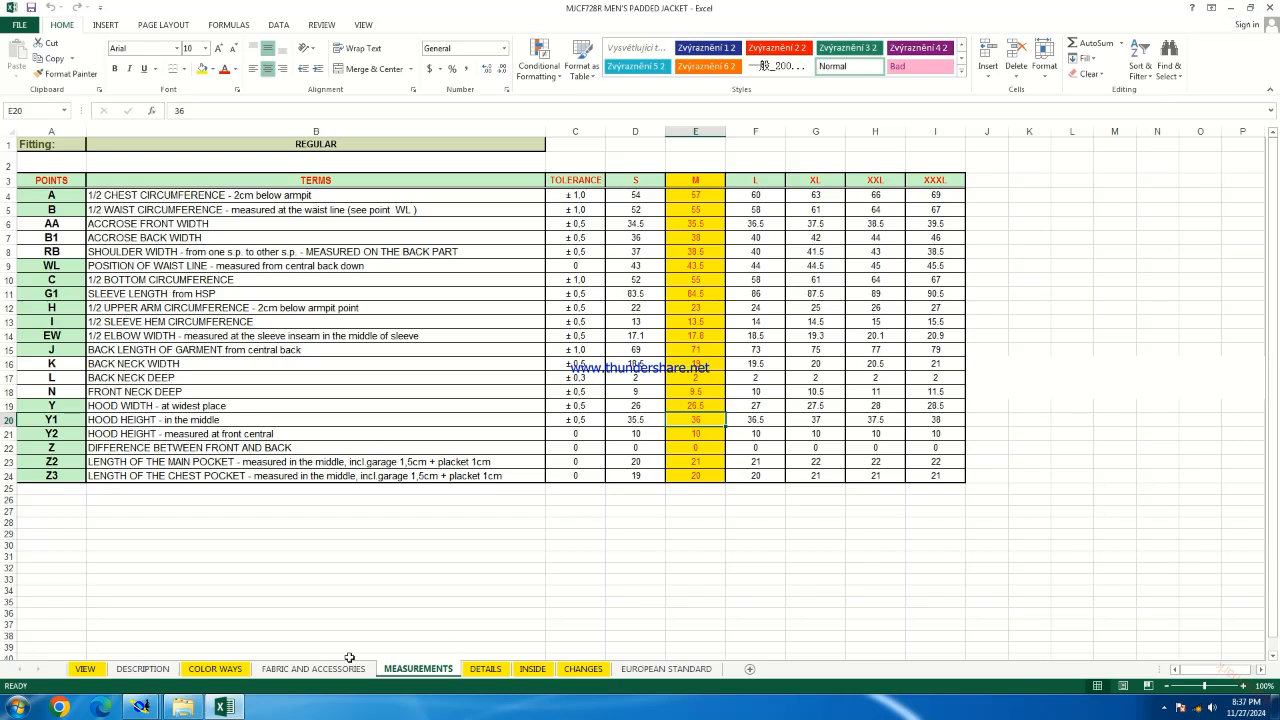
# Return to the MJCF728R model in Modaris and draw a 32 cm horizontal straight line on the new sheet
pyautogui.moveTo(141, 707)
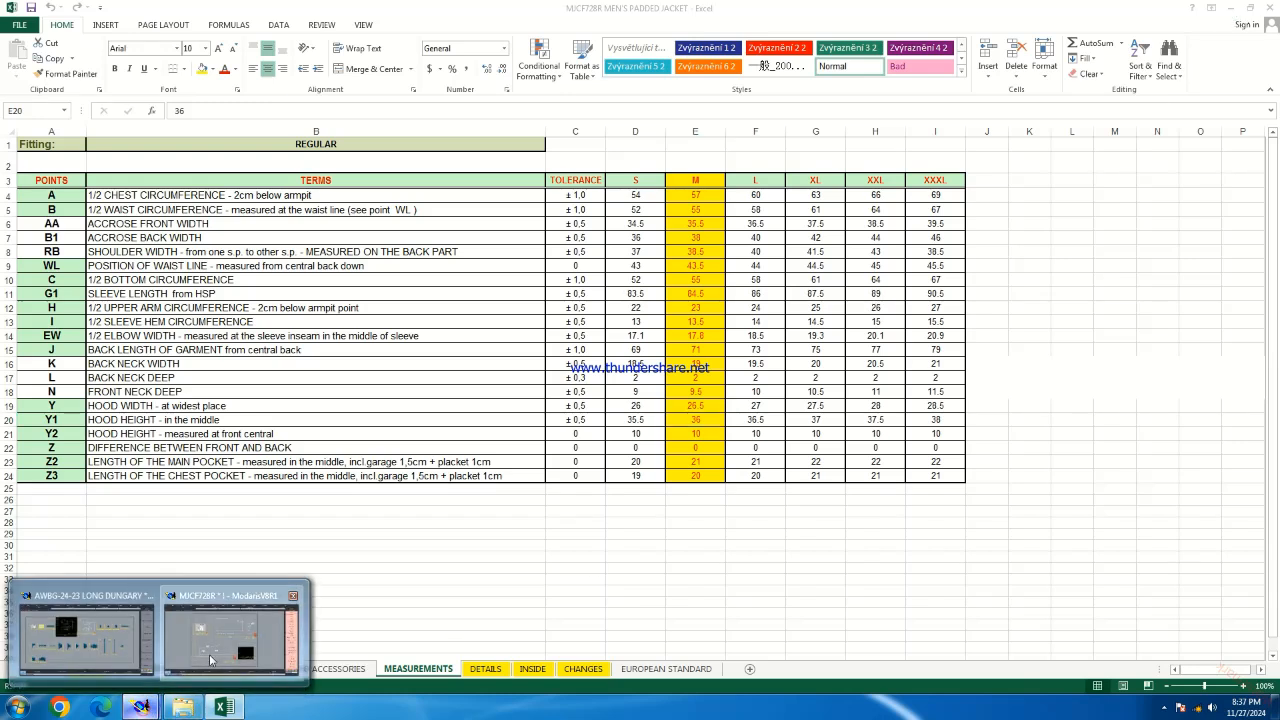
pyautogui.click(209, 654)
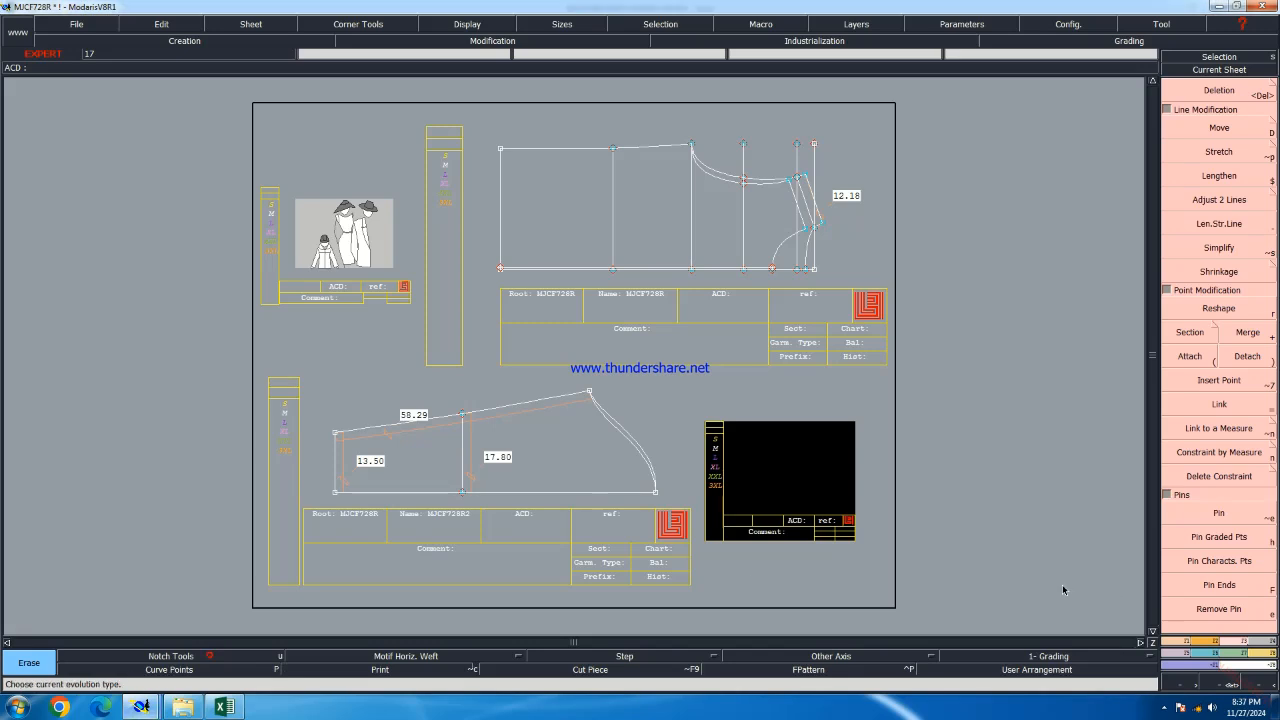
pyautogui.click(1204, 643)
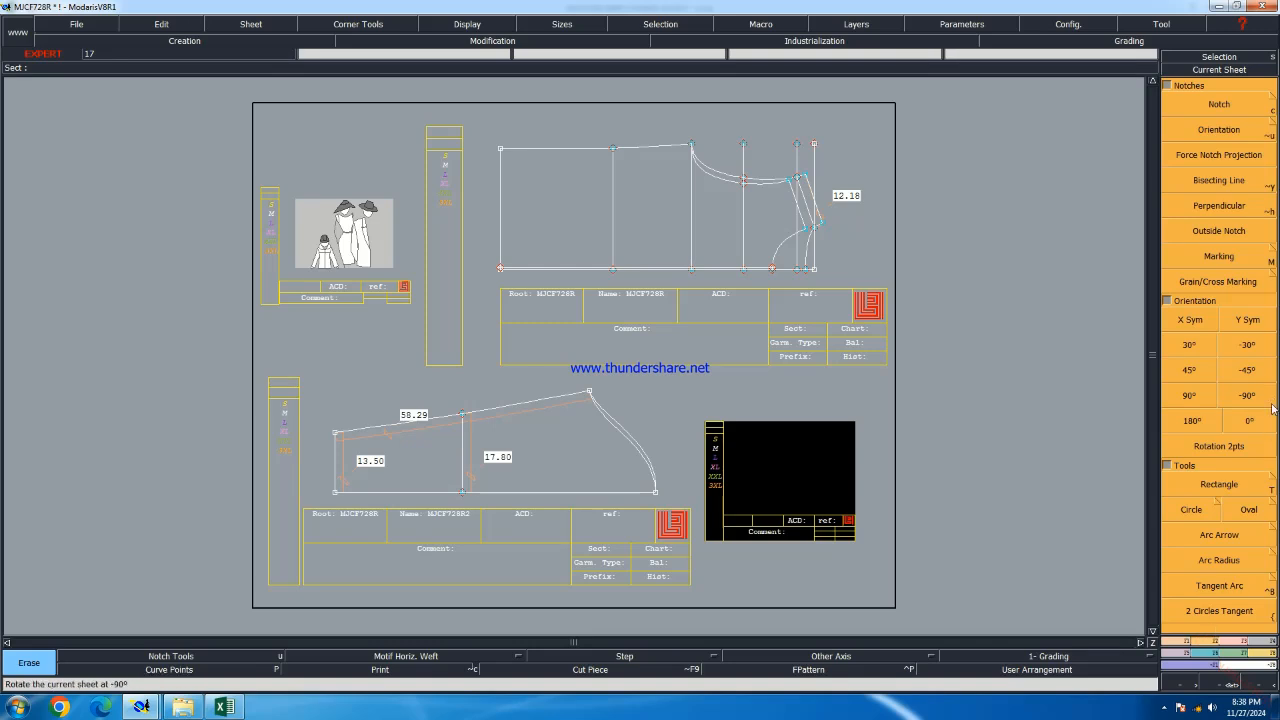
pyautogui.click(1182, 641)
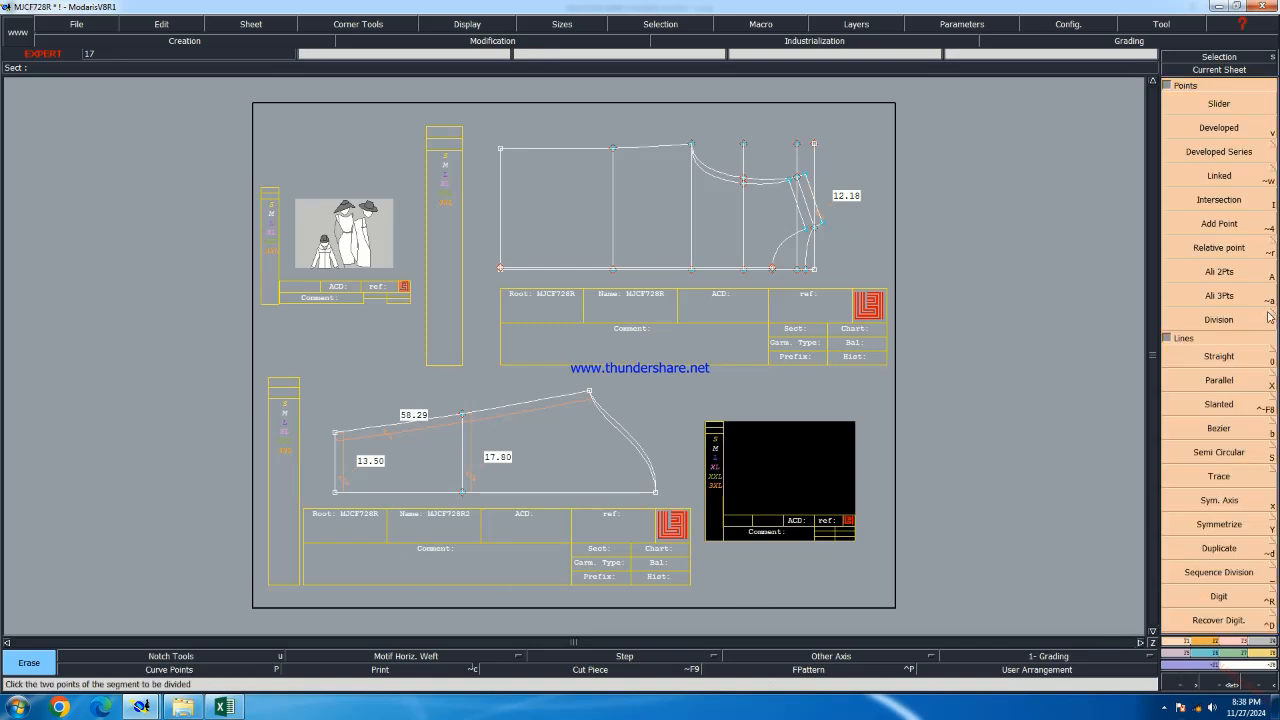
pyautogui.click(1219, 358)
pyautogui.scroll(2, 805, 515)
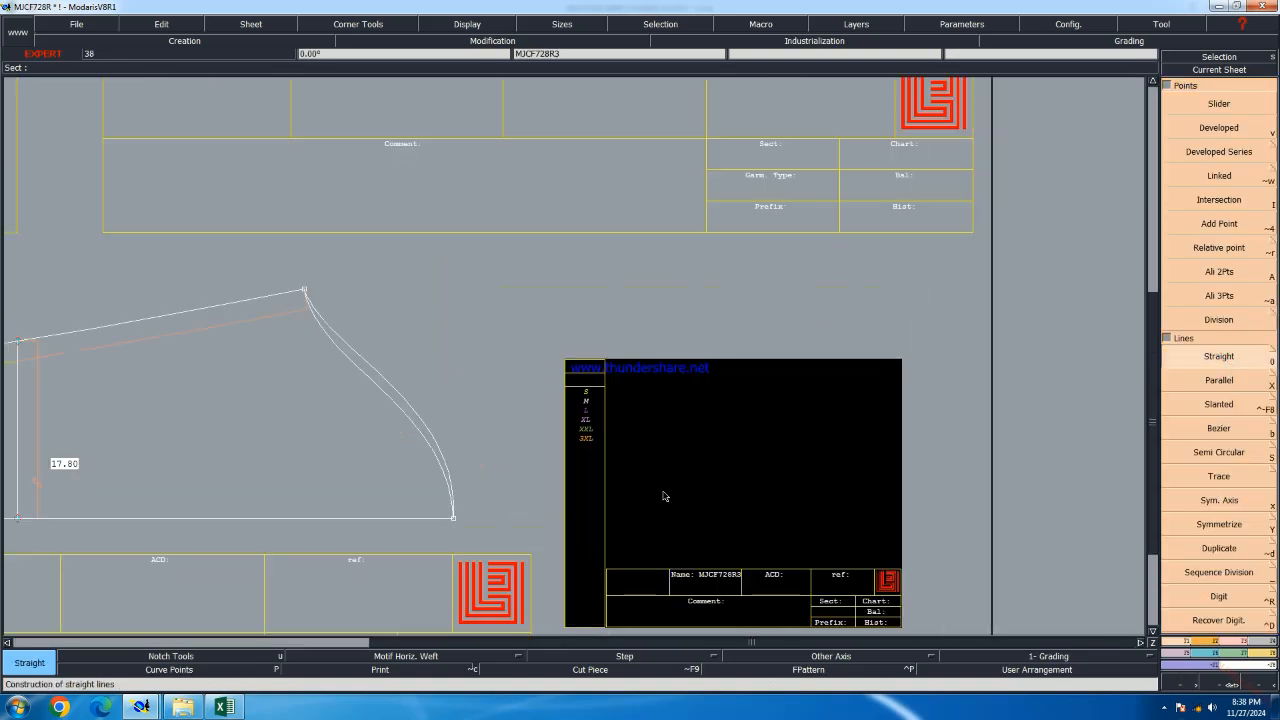
pyautogui.click(657, 488)
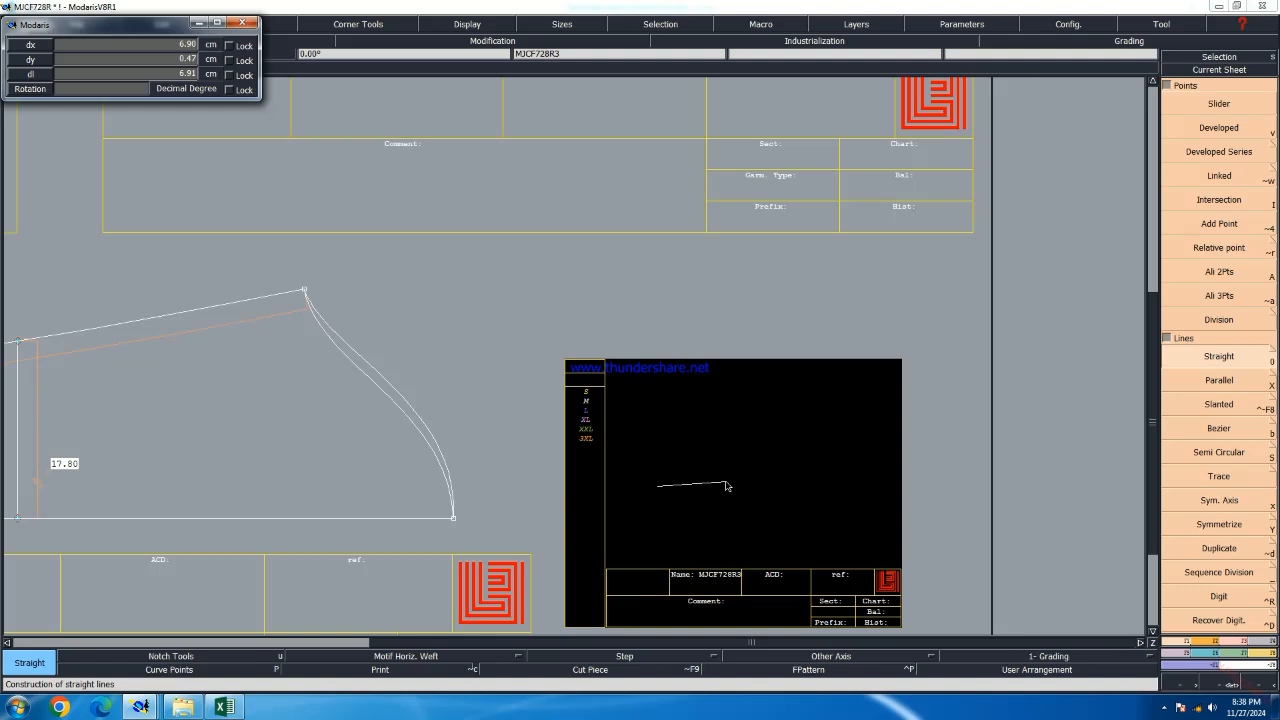
pyautogui.press('Down')
pyautogui.write('32')
pyautogui.press('Return')
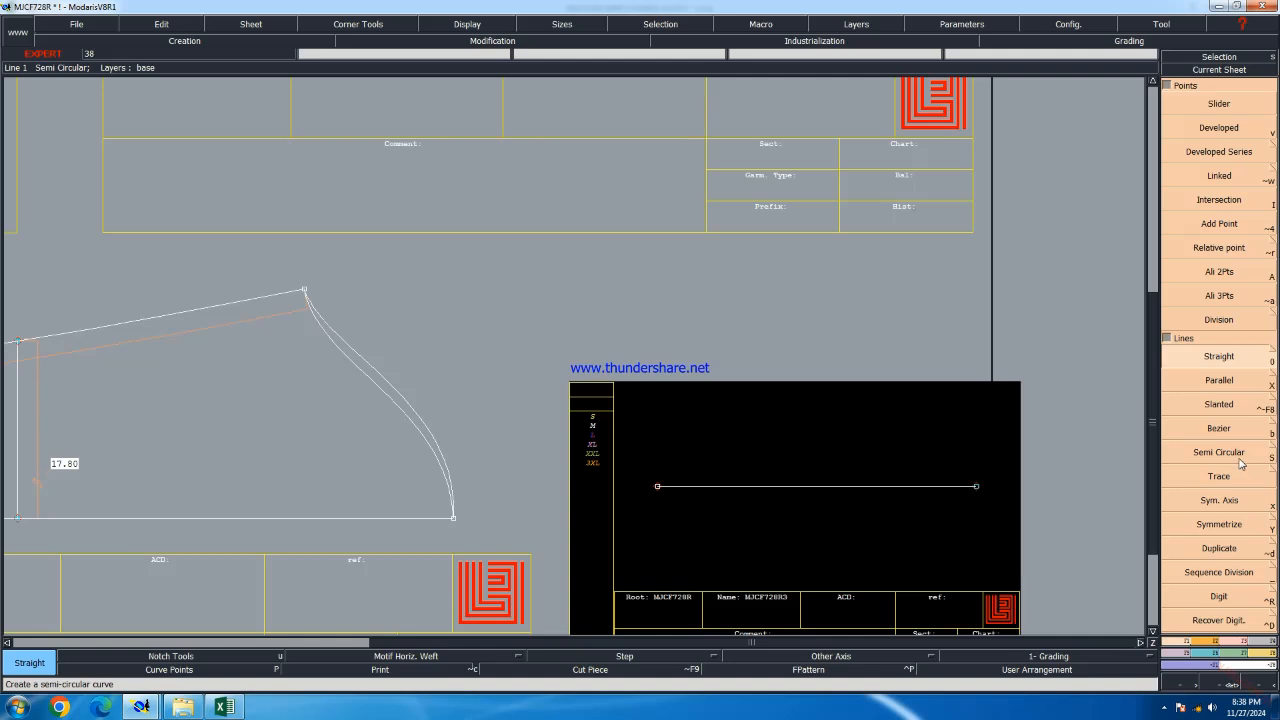
# Divide the horizontal line into 2 equal parts with Sequence Division and insert the division point into the line
pyautogui.click(1219, 548)
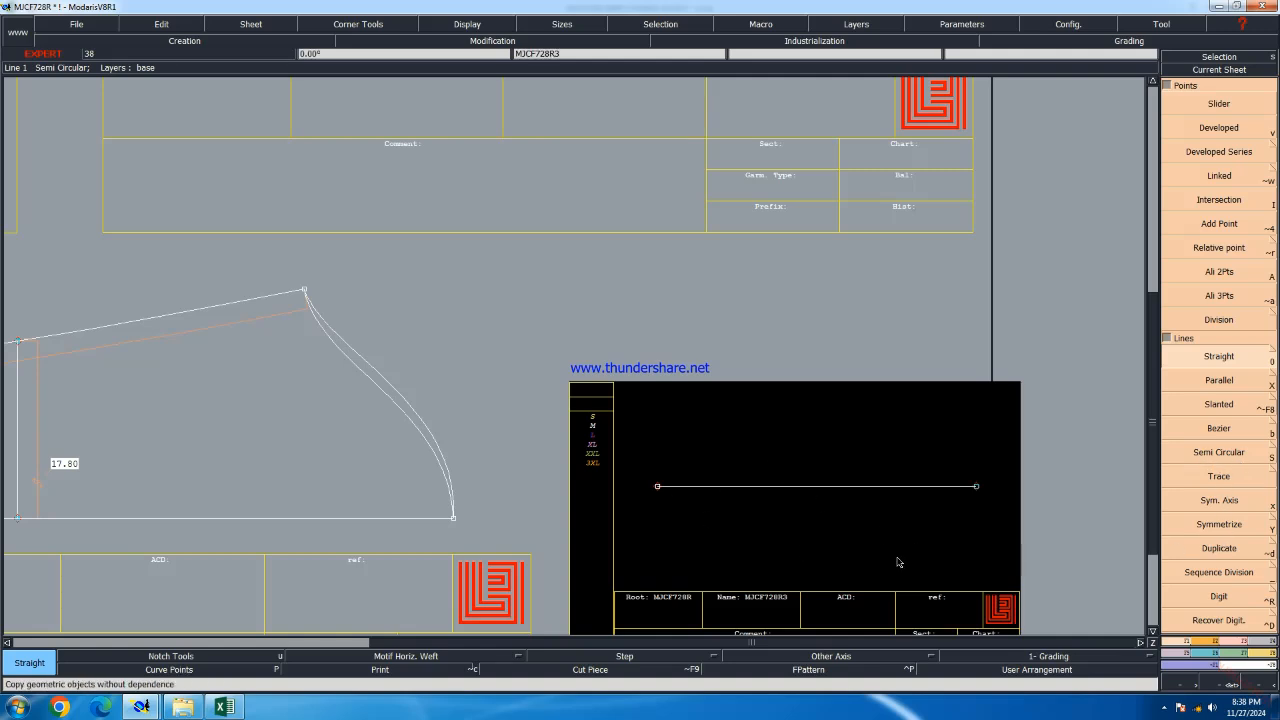
pyautogui.scroll(-1, 742, 442)
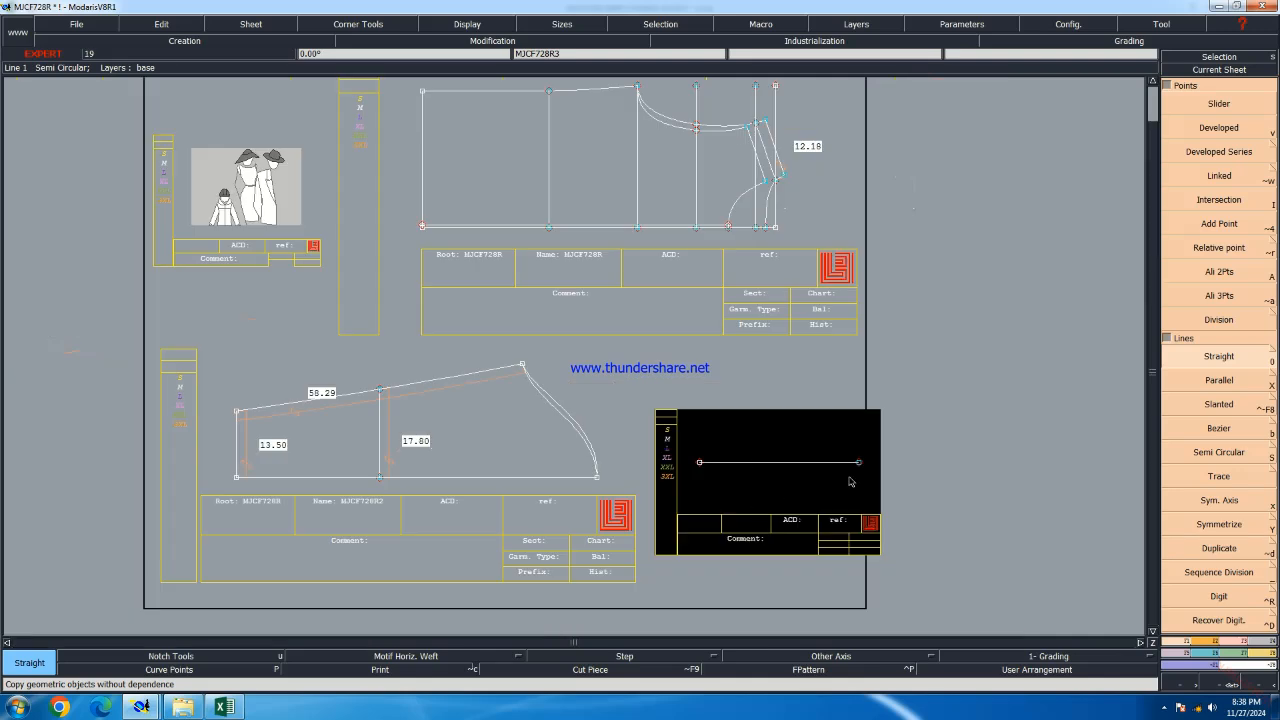
pyautogui.scroll(1, 835, 478)
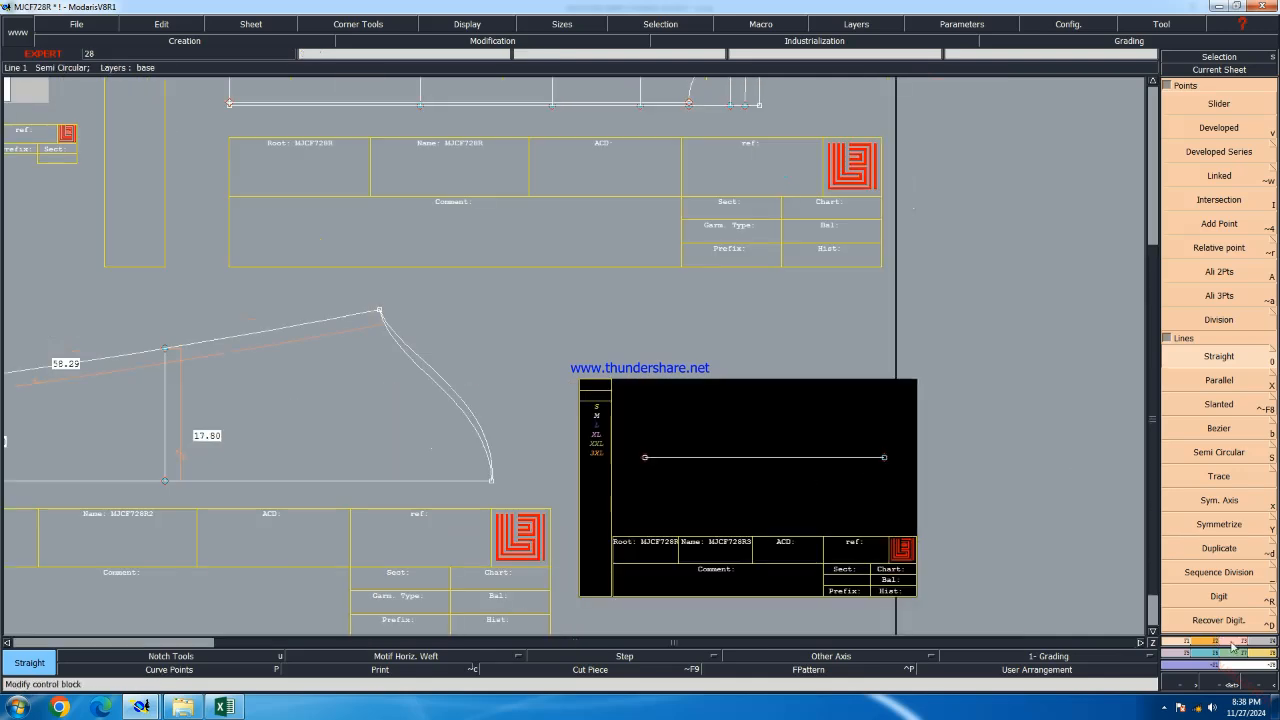
pyautogui.click(1222, 572)
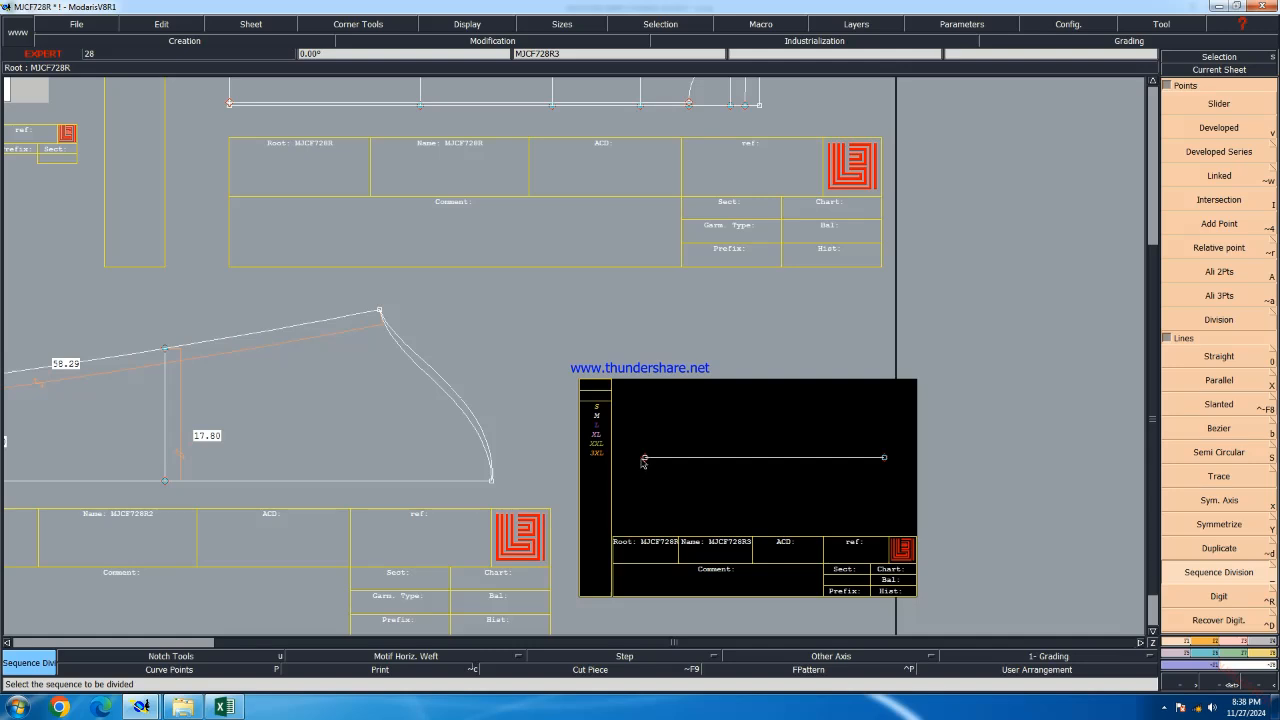
pyautogui.click(884, 460)
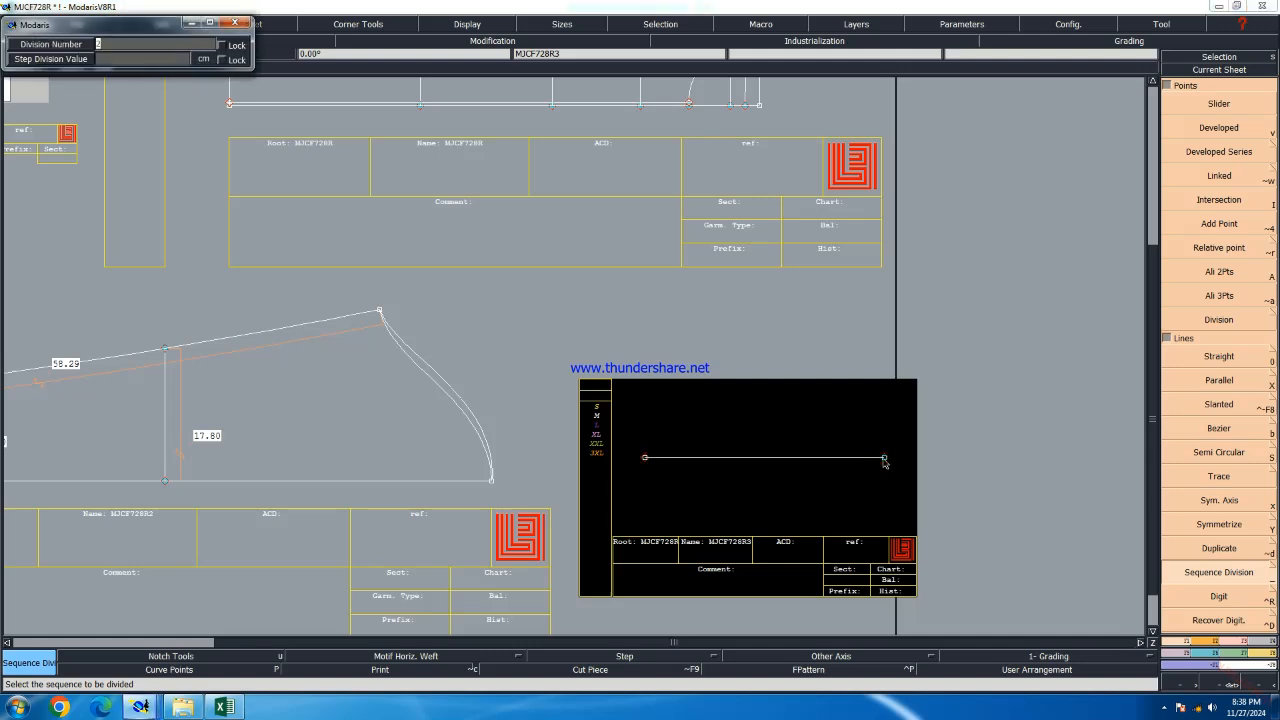
pyautogui.write('2')
pyautogui.press('Return')
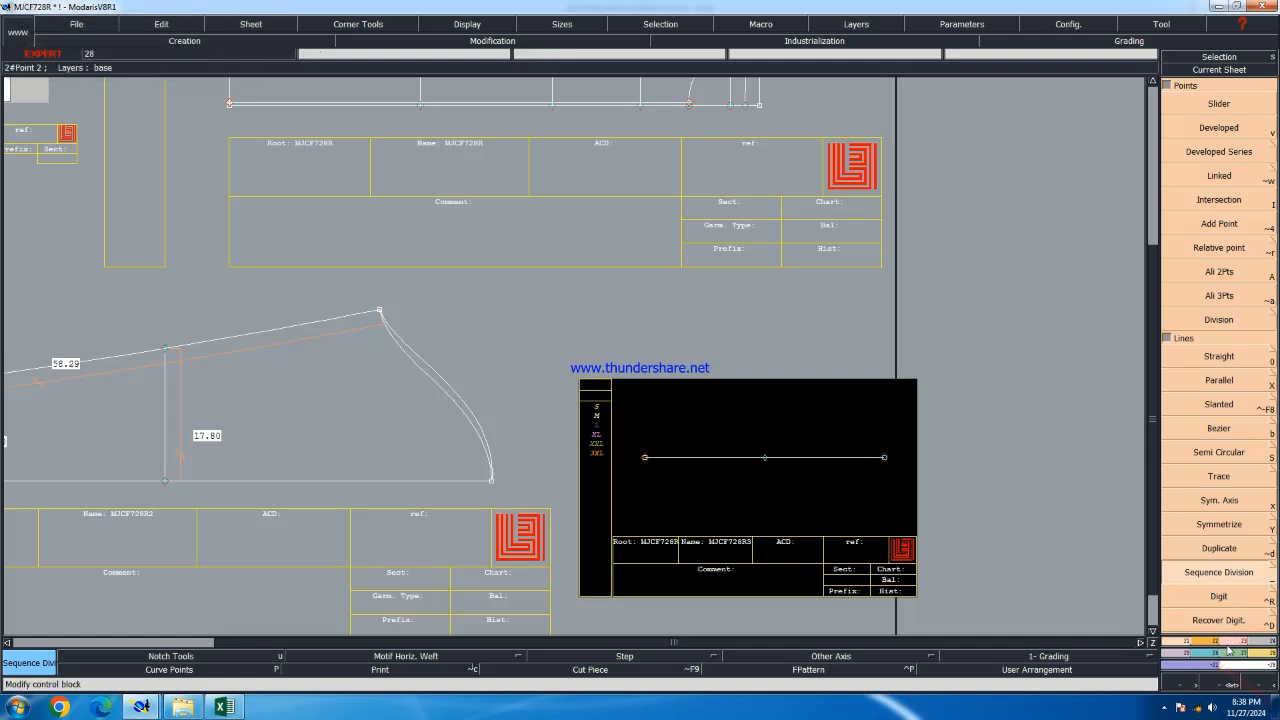
pyautogui.click(1228, 642)
pyautogui.click(1226, 381)
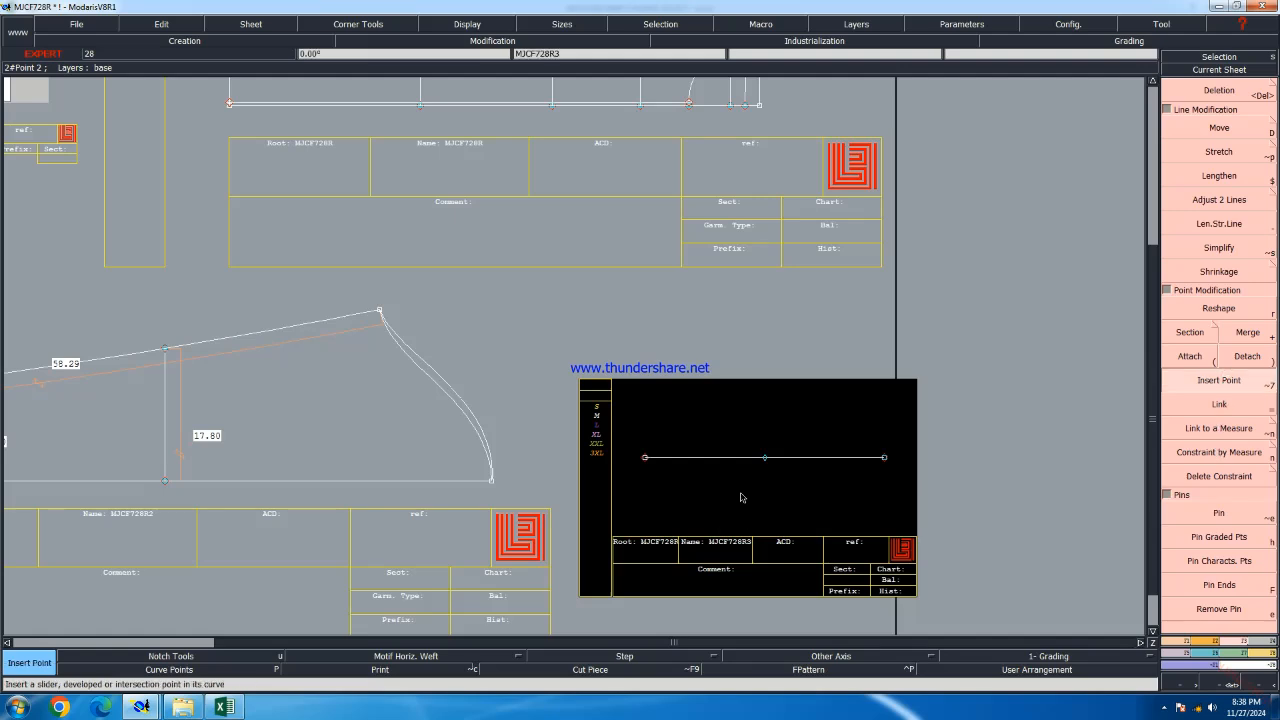
# Draw a vertical straight line upward from the horizontal line's midpoint, with dx 0 and dy 22.5 cm
pyautogui.press('s')
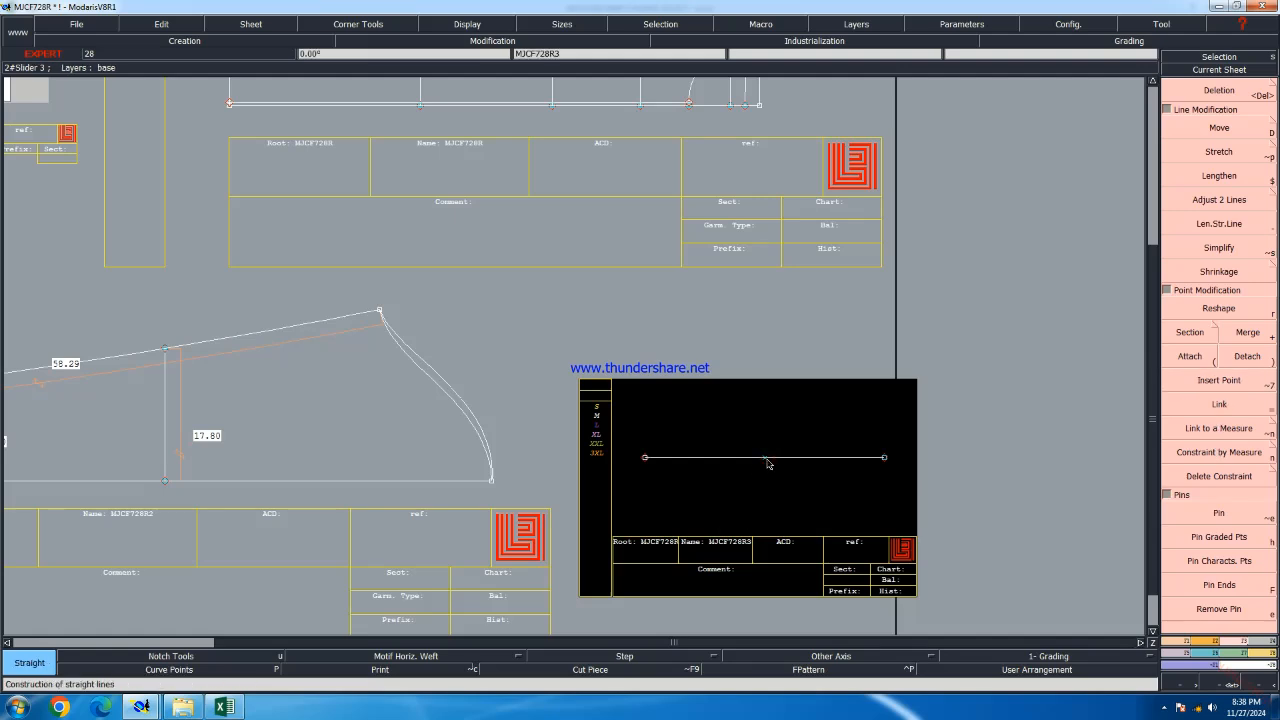
pyautogui.click(766, 459)
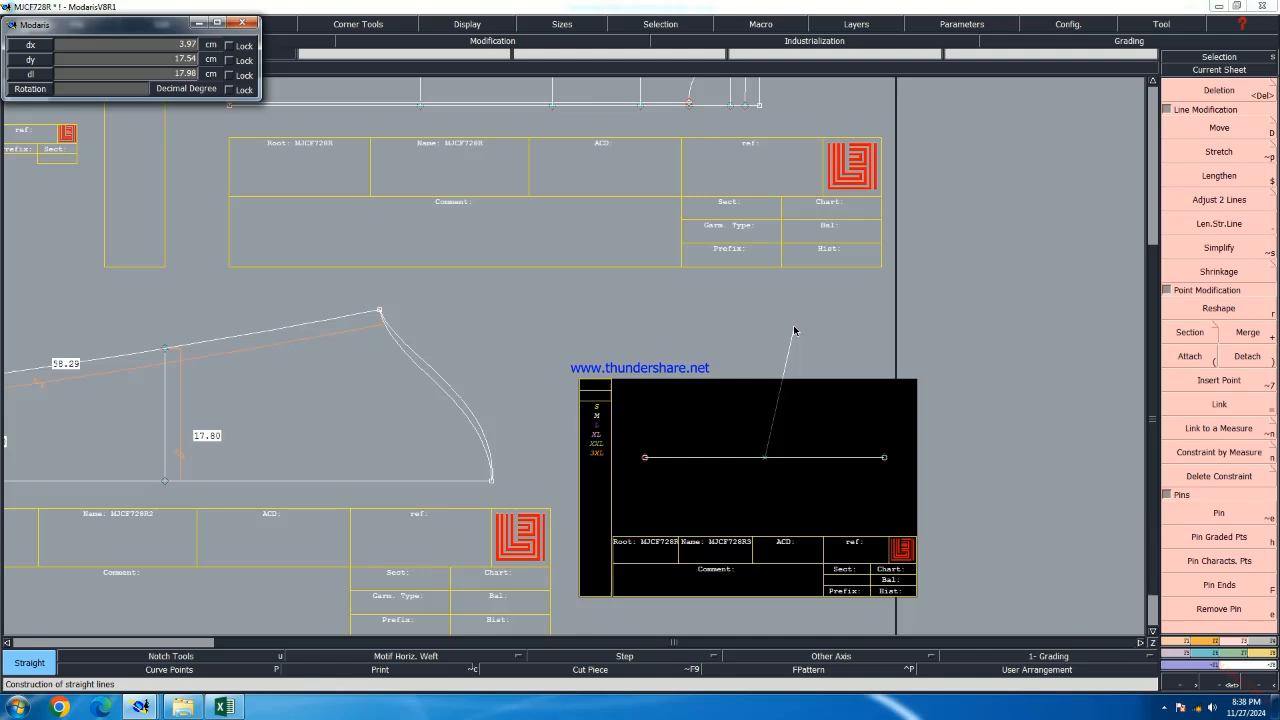
pyautogui.press('Down')
pyautogui.write('0')
pyautogui.press('Down')
pyautogui.write('22.5')
pyautogui.press('Return')
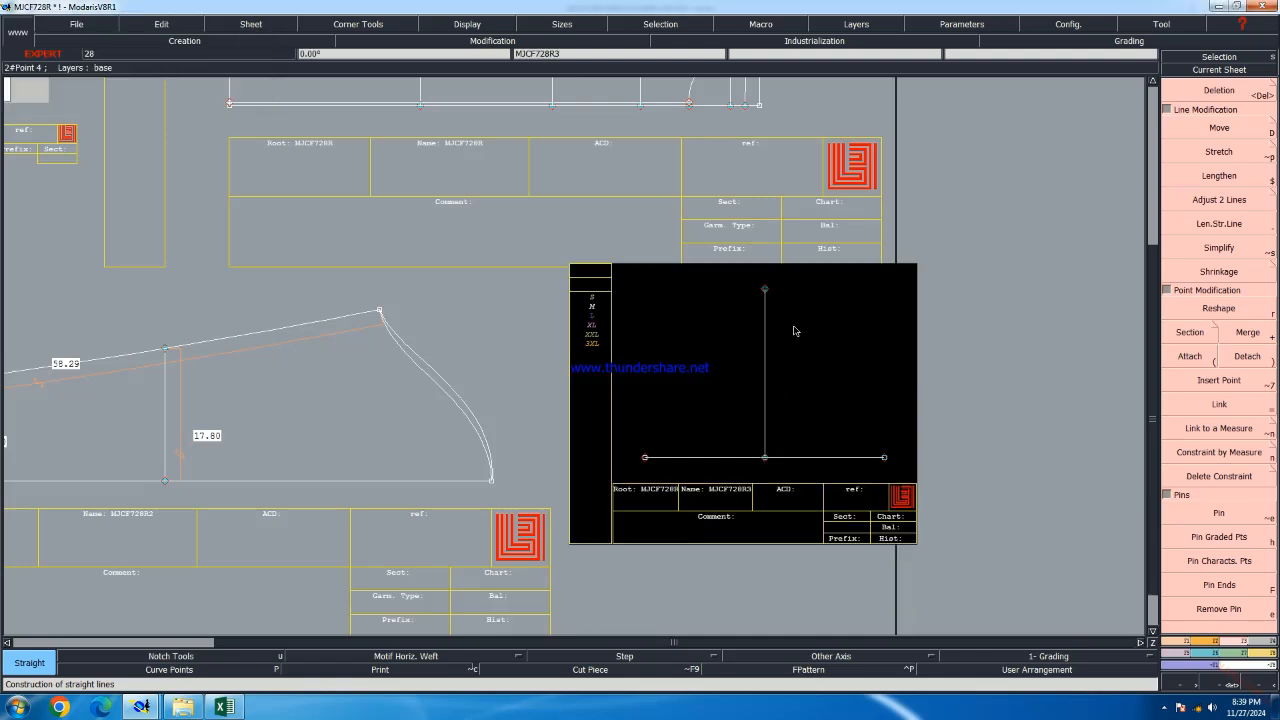
# Measure the back and front neckline lengths on the MJCF728R body sheet in the measurement spreadsheet
pyautogui.press('8')
pyautogui.scroll(3, 598, 220)
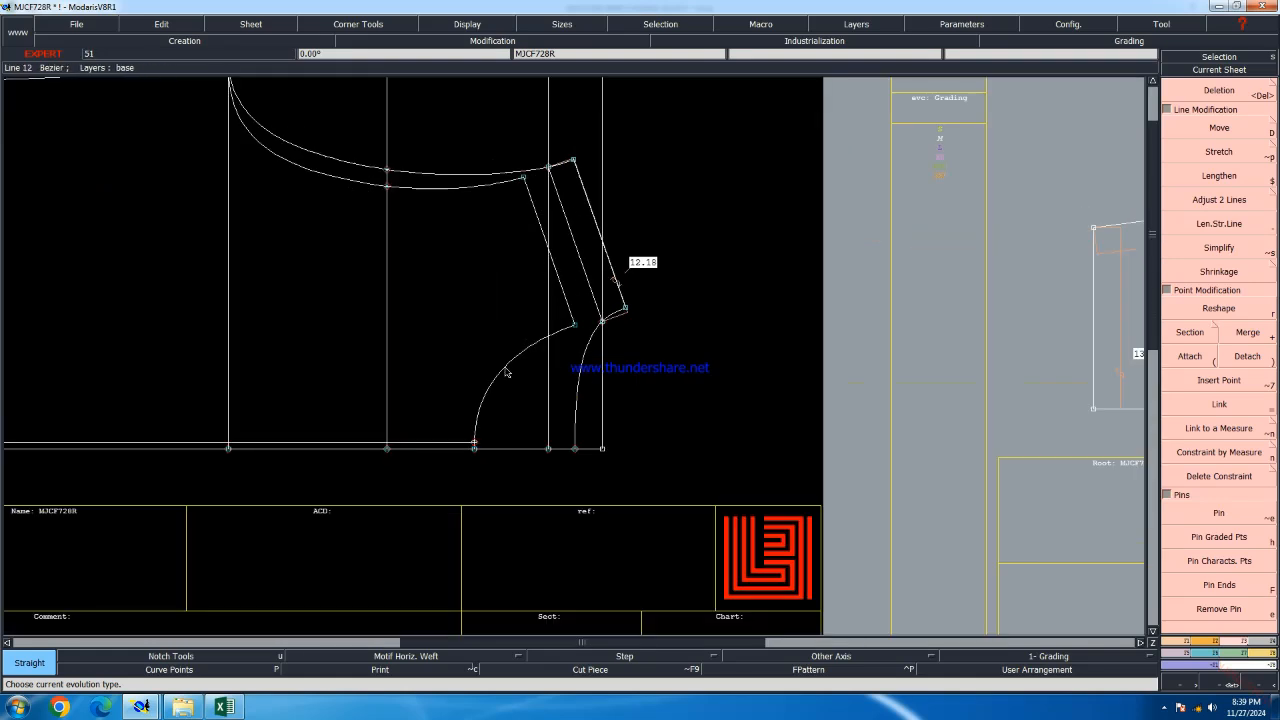
pyautogui.scroll(1, 505, 372)
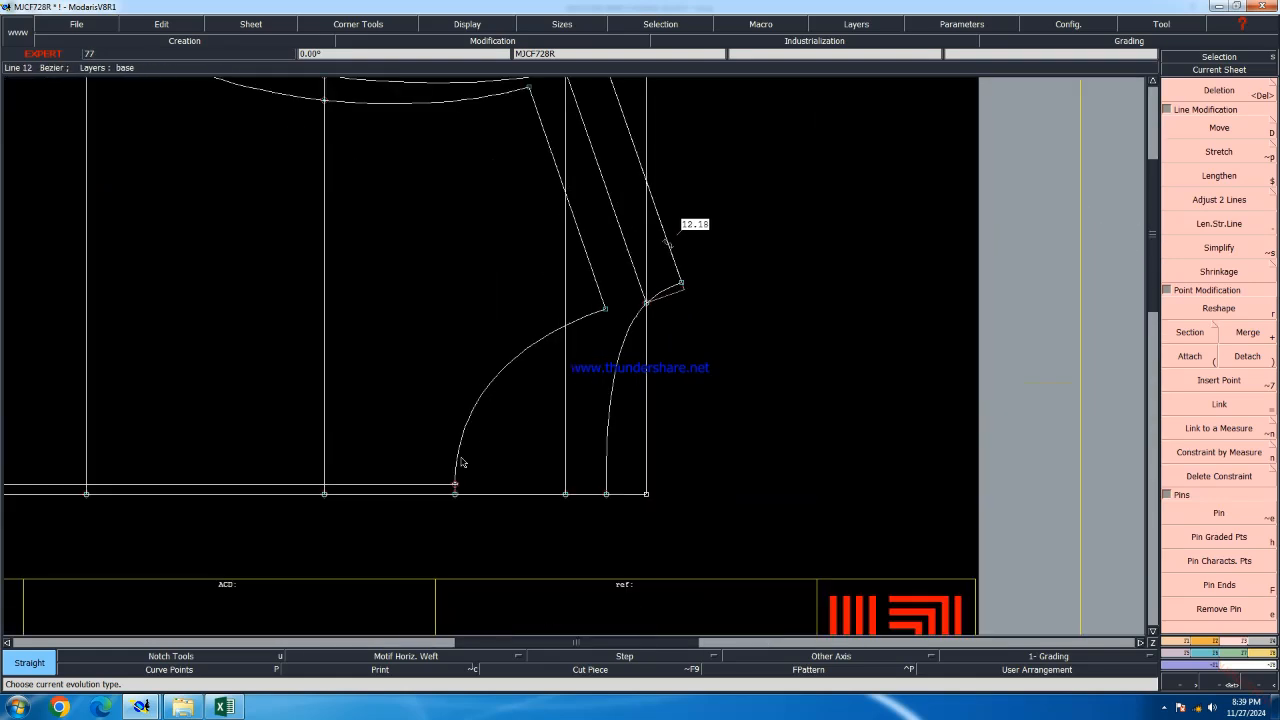
pyautogui.click(1262, 653)
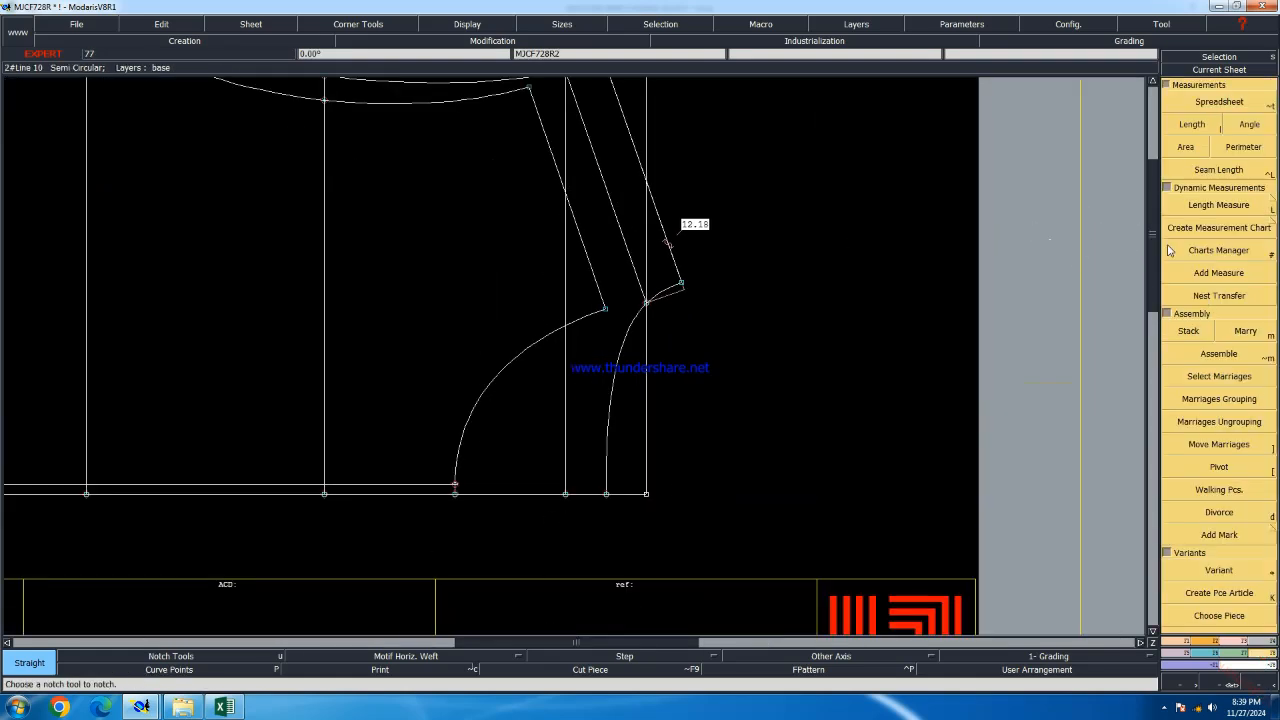
pyautogui.click(1197, 130)
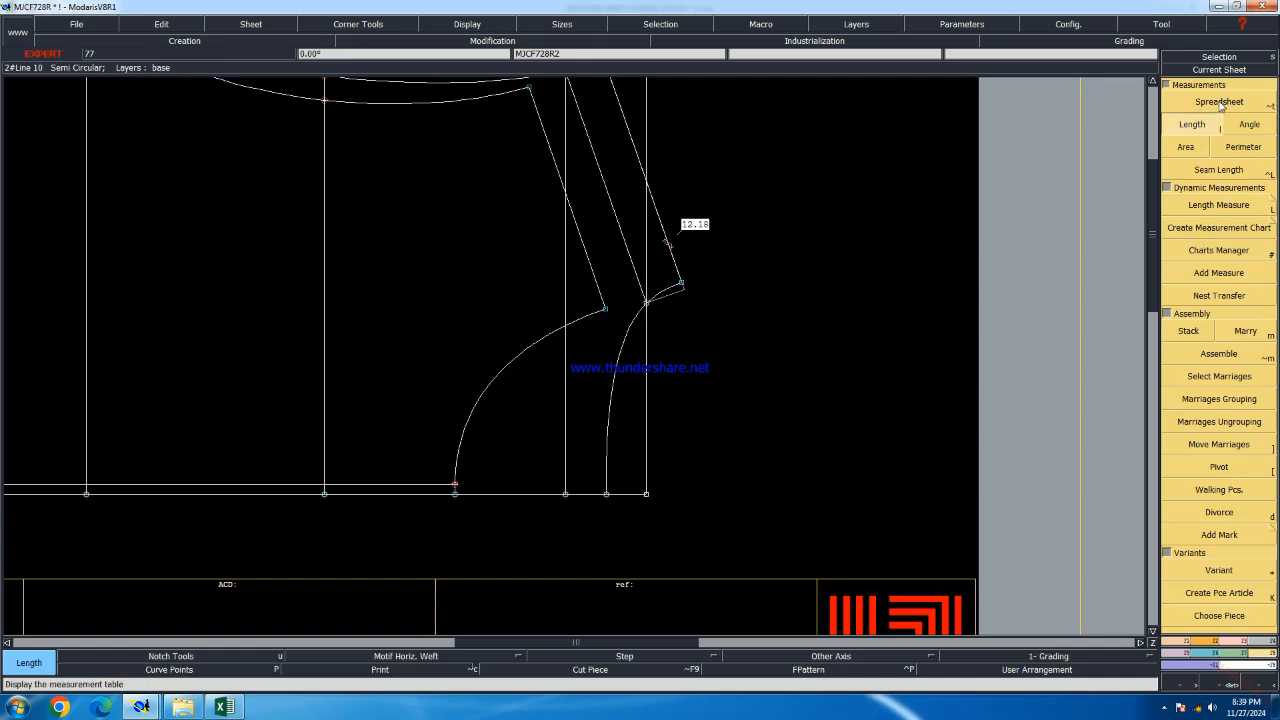
pyautogui.click(1219, 102)
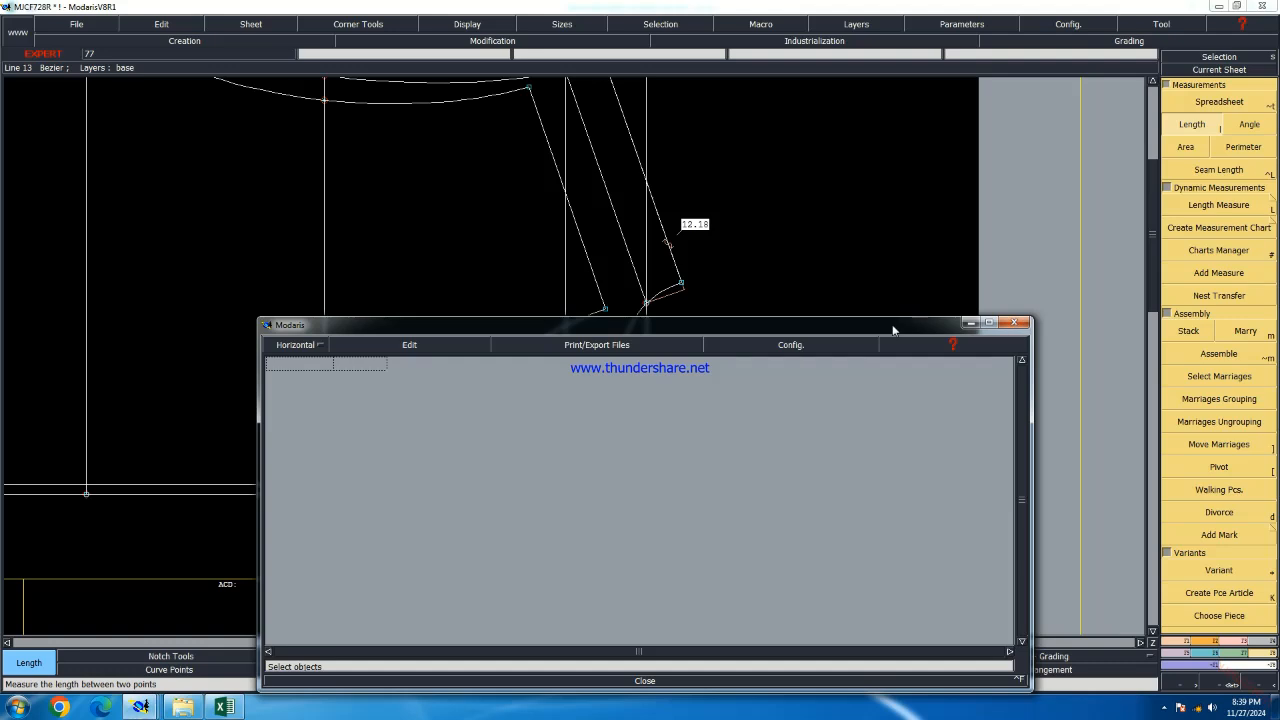
pyautogui.moveTo(896, 331); pyautogui.dragTo(801, 546)
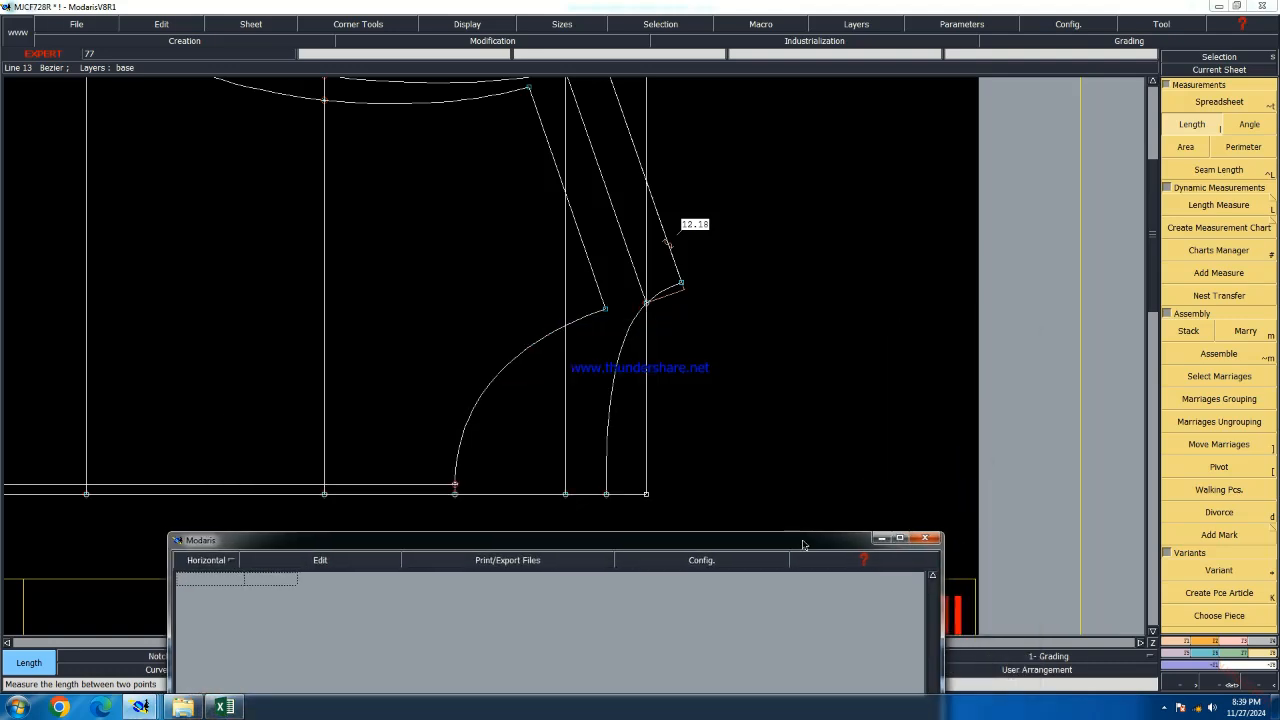
pyautogui.click(606, 496)
pyautogui.click(681, 284)
pyautogui.click(604, 309)
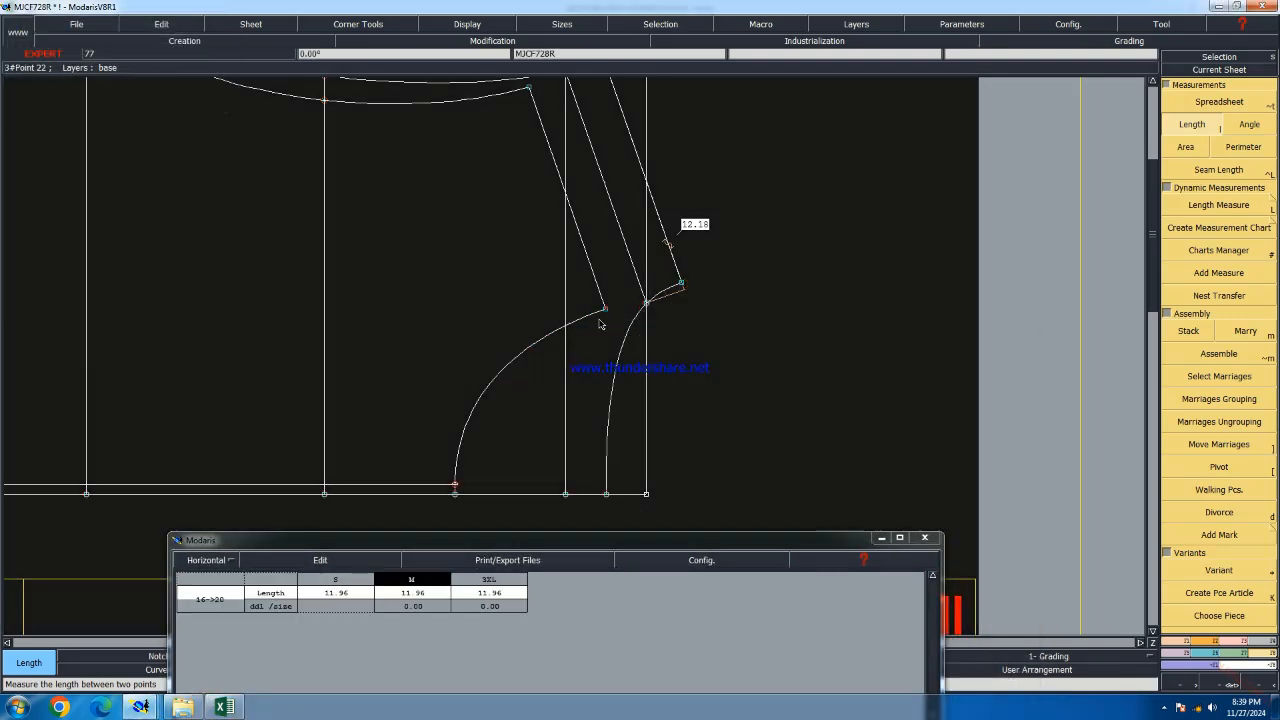
pyautogui.click(455, 485)
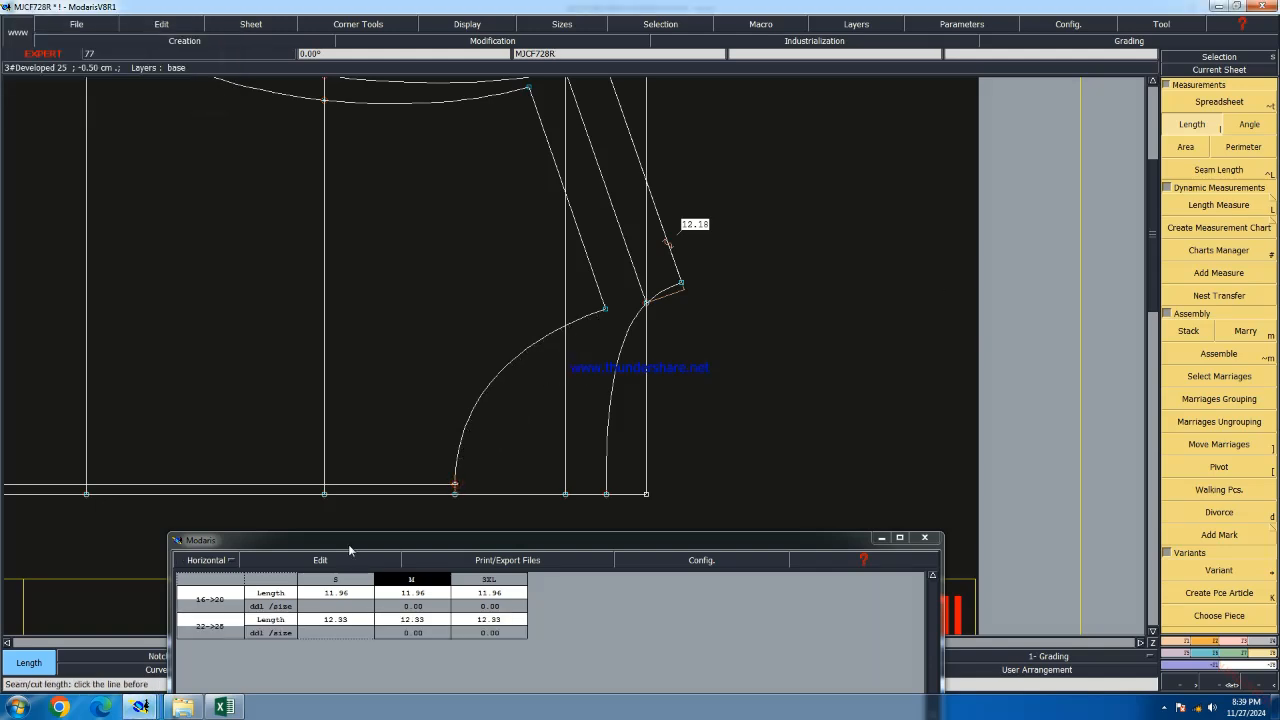
# Accumulate the two neckline lengths in the measurement spreadsheet, then clear its entries and minimize it
pyautogui.click(335, 564)
pyautogui.click(290, 606)
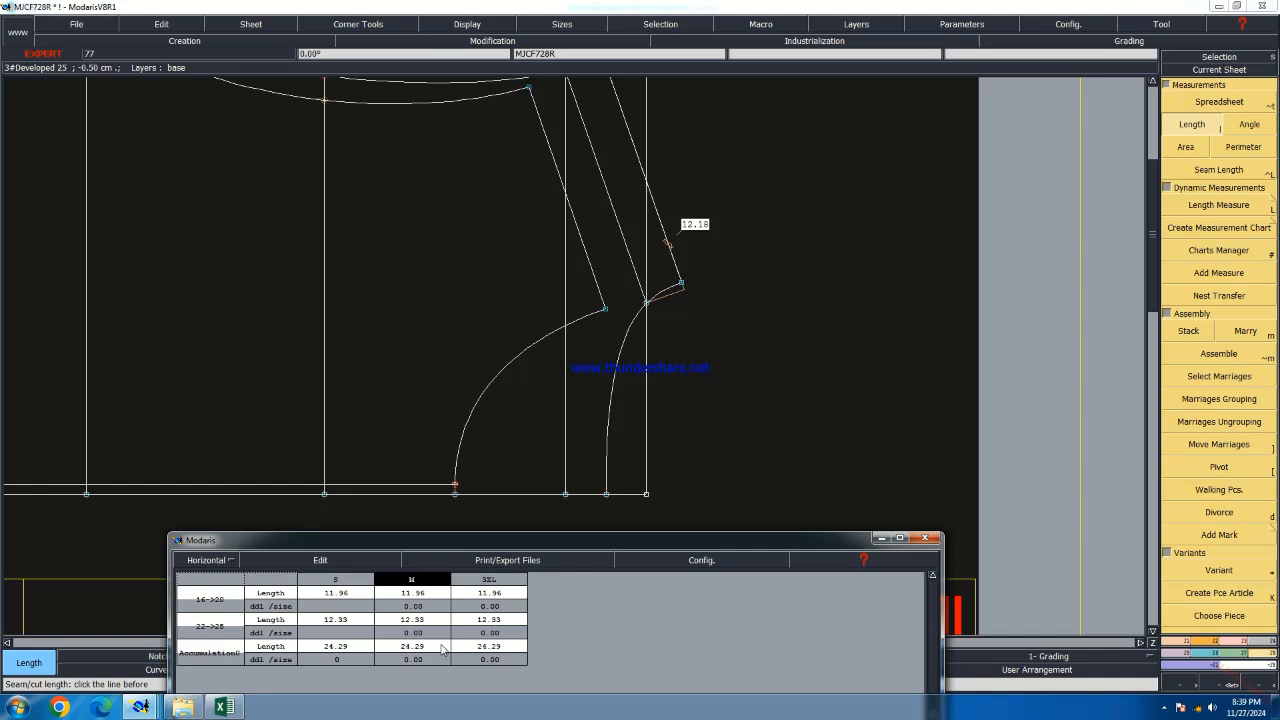
pyautogui.click(319, 563)
pyautogui.click(296, 624)
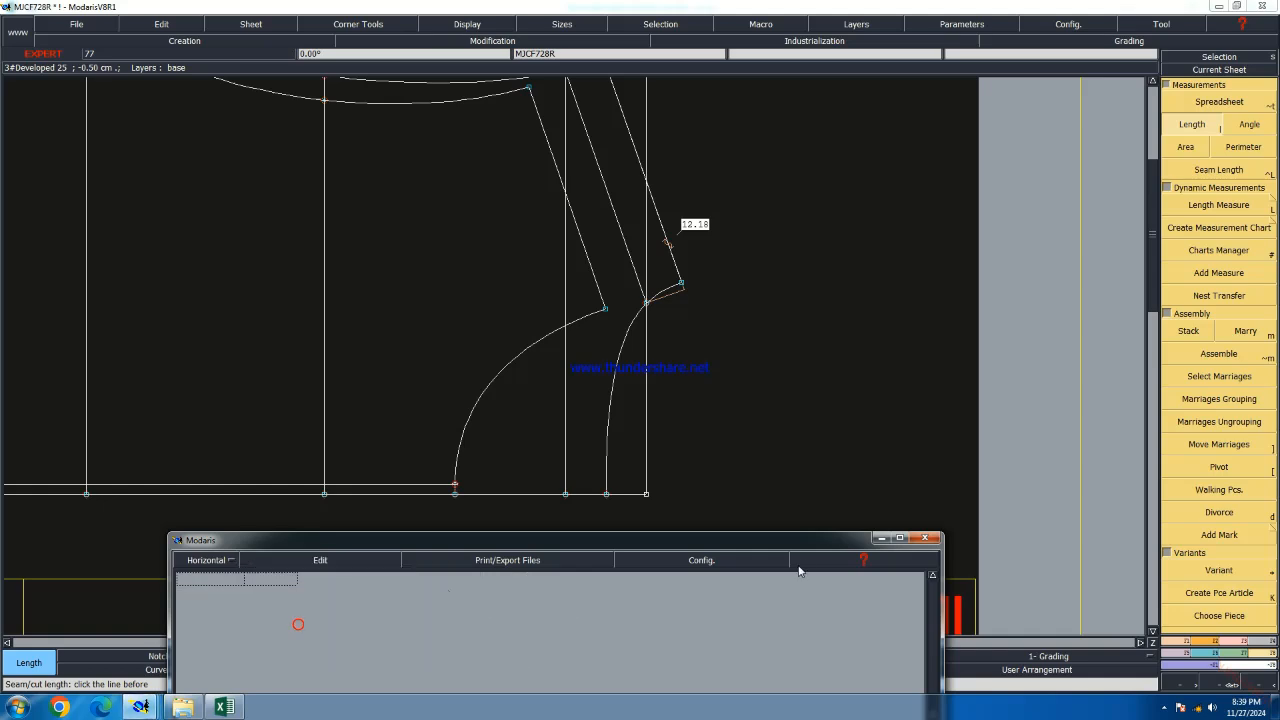
pyautogui.click(877, 540)
# Draw a vertical Bezier line upward from the left end of the hood's base line, with dx 0 and dy 20.29 cm
pyautogui.scroll(-3, 790, 520)
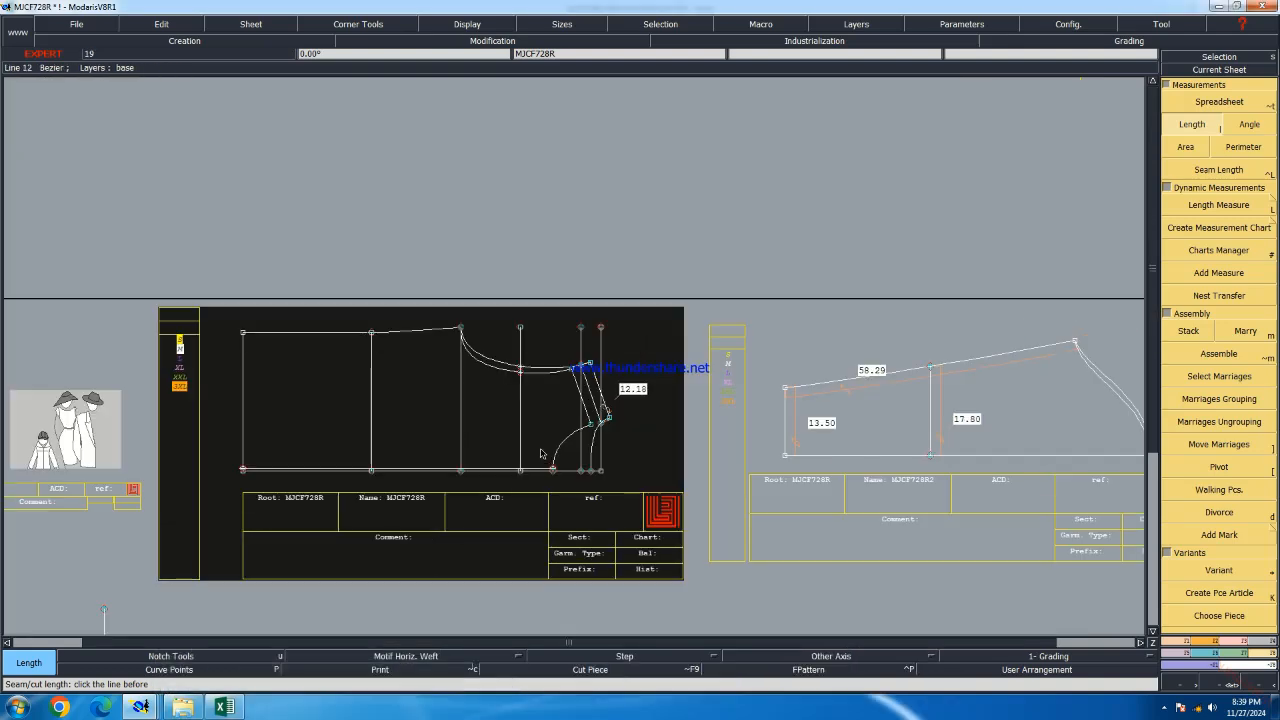
pyautogui.scroll(-4, 526, 436)
pyautogui.scroll(4, 412, 507)
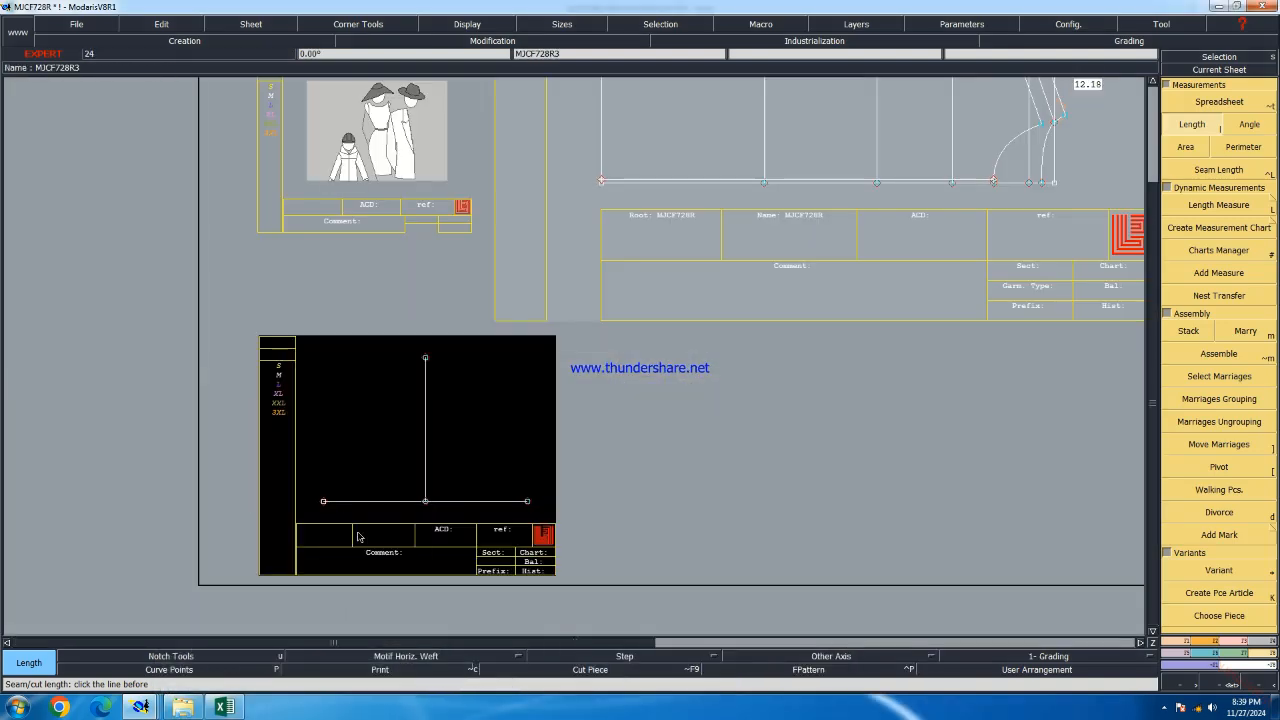
pyautogui.click(1179, 641)
pyautogui.click(1219, 428)
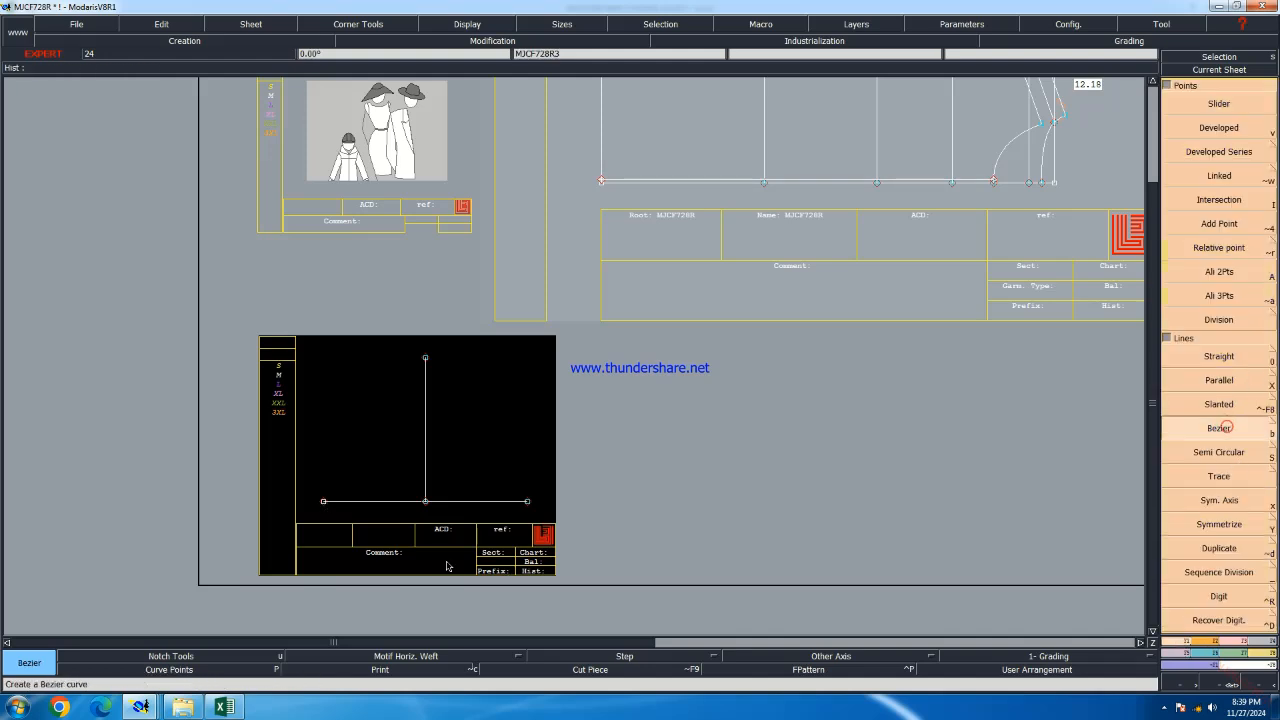
pyautogui.click(324, 501)
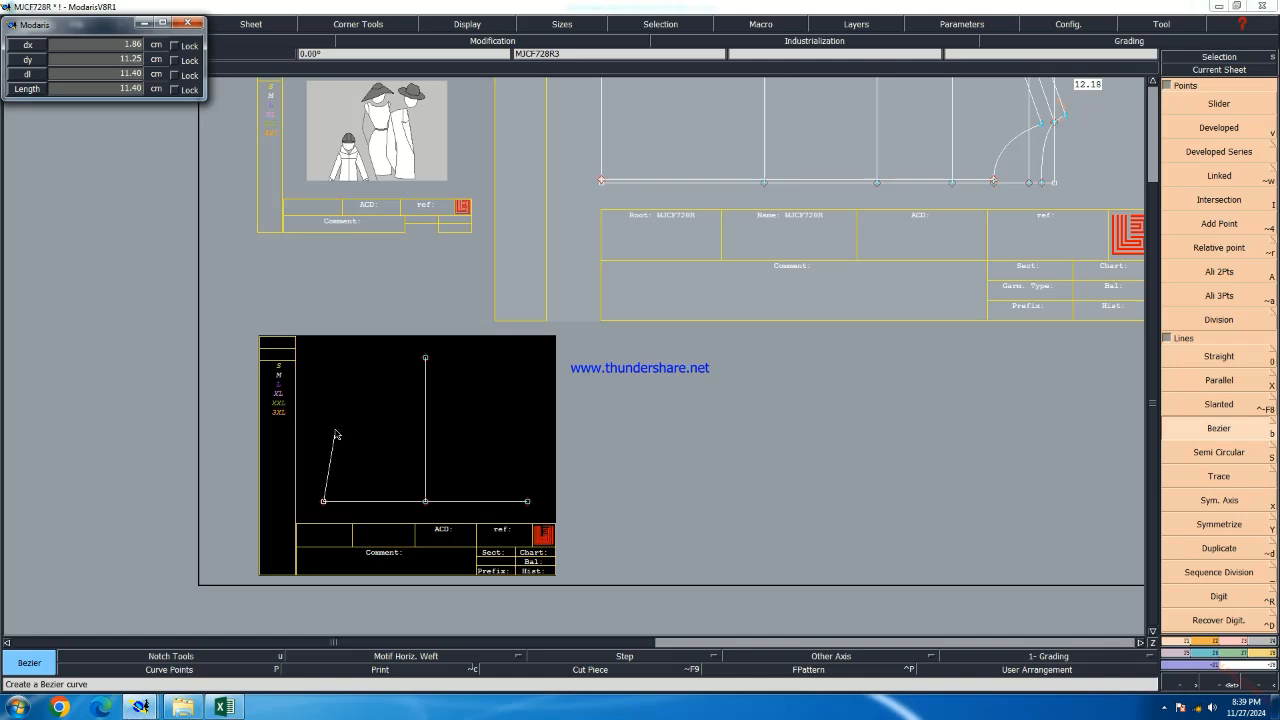
pyautogui.press('Down')
pyautogui.write('0')
pyautogui.press('Down')
pyautogui.write('20')
pyautogui.press('Return')
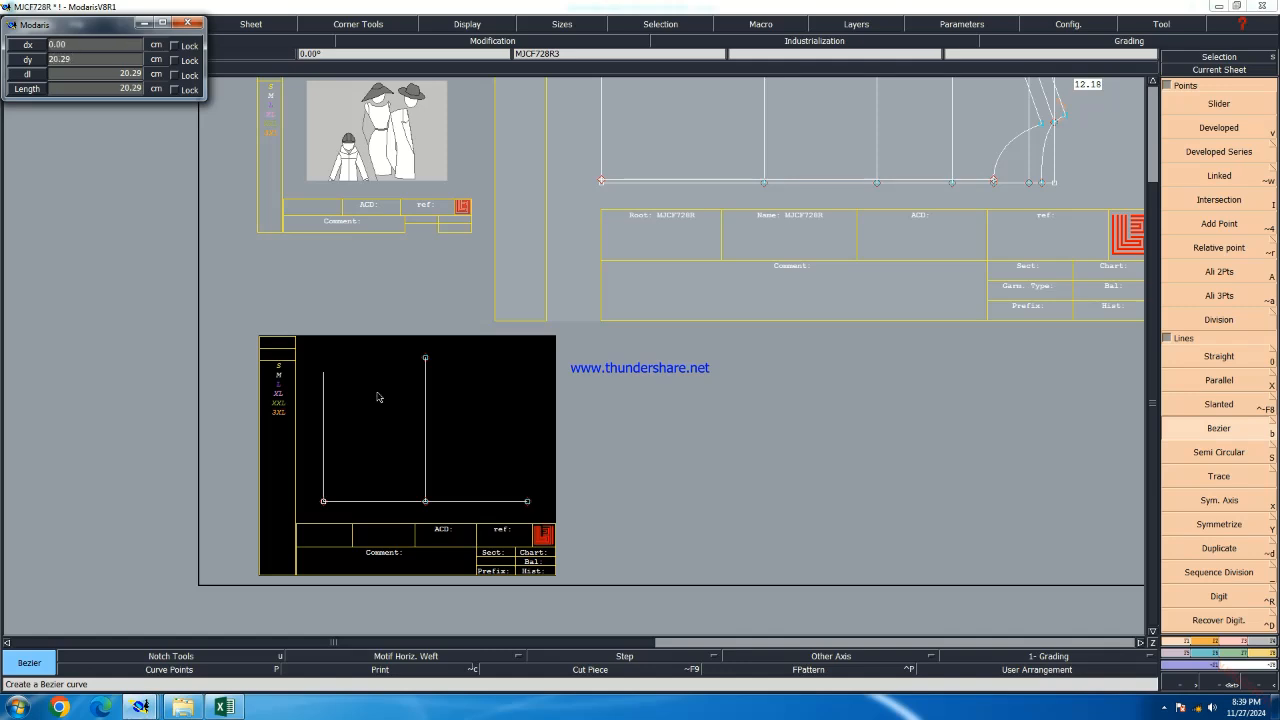
pyautogui.click(338, 422)
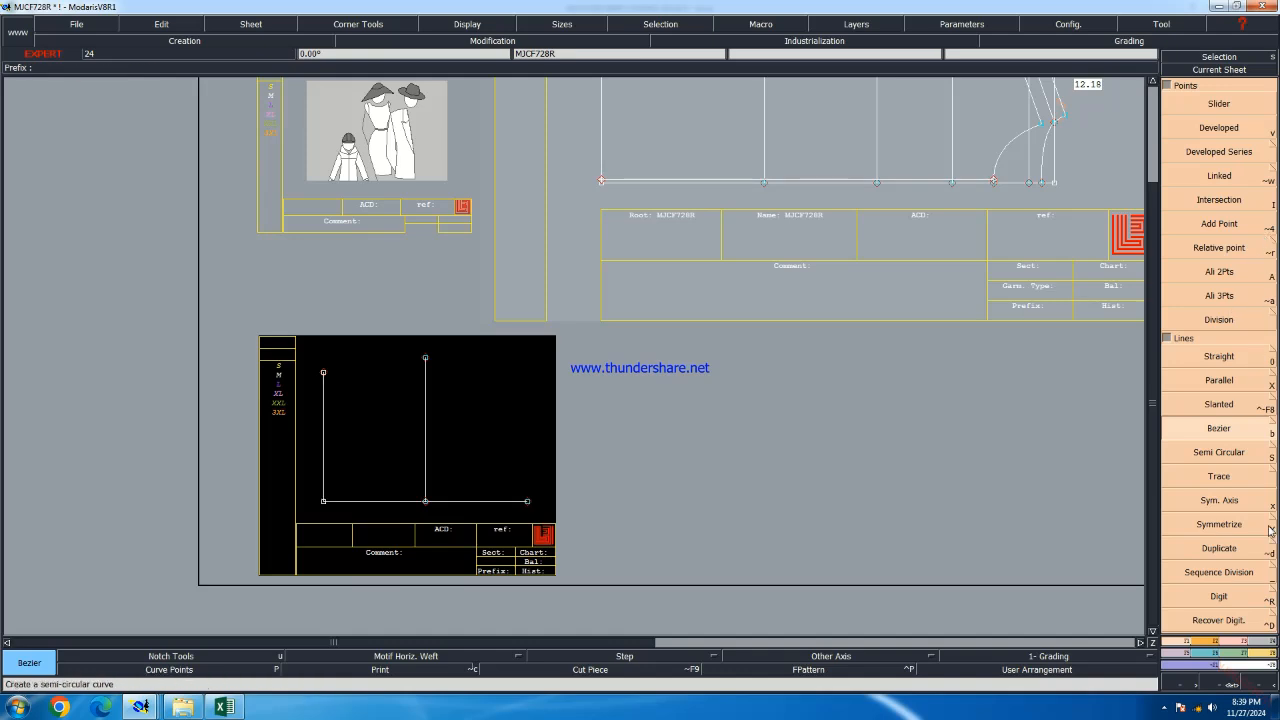
# Move the upper end of the hood's front line 4 cm inward, with ShiftX 4 and ShiftY 0
pyautogui.click(1232, 642)
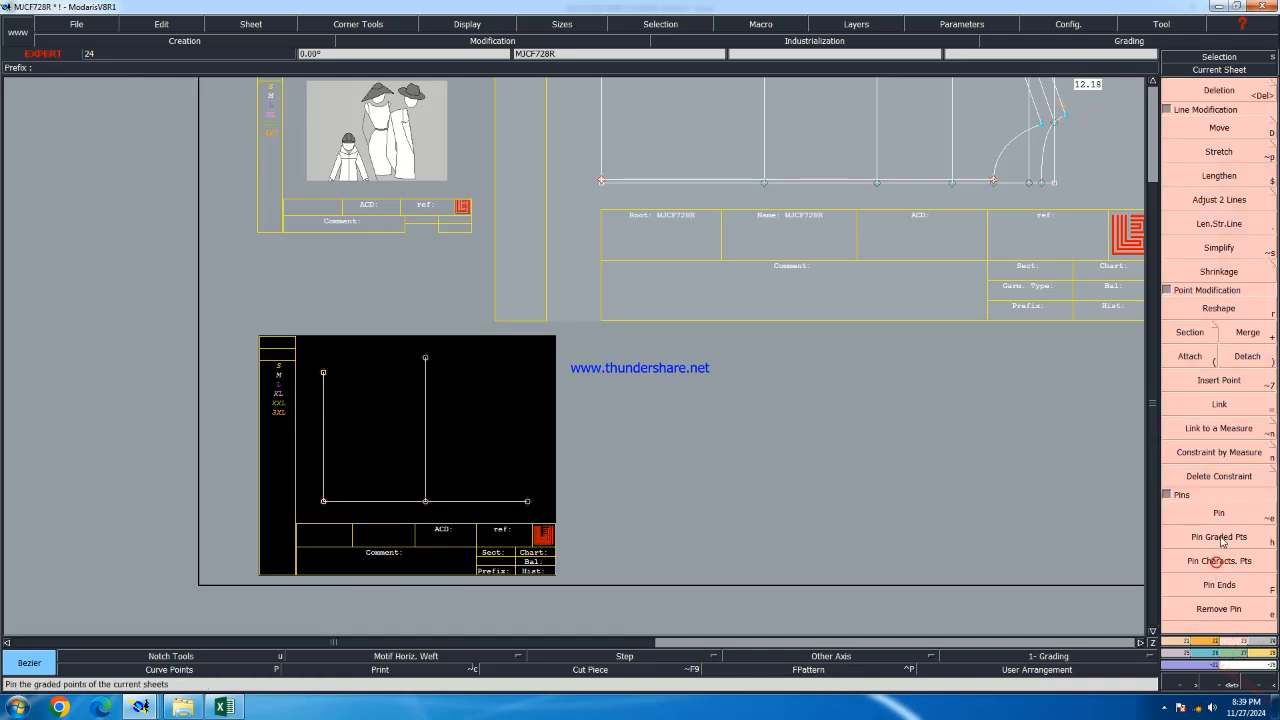
pyautogui.click(1219, 128)
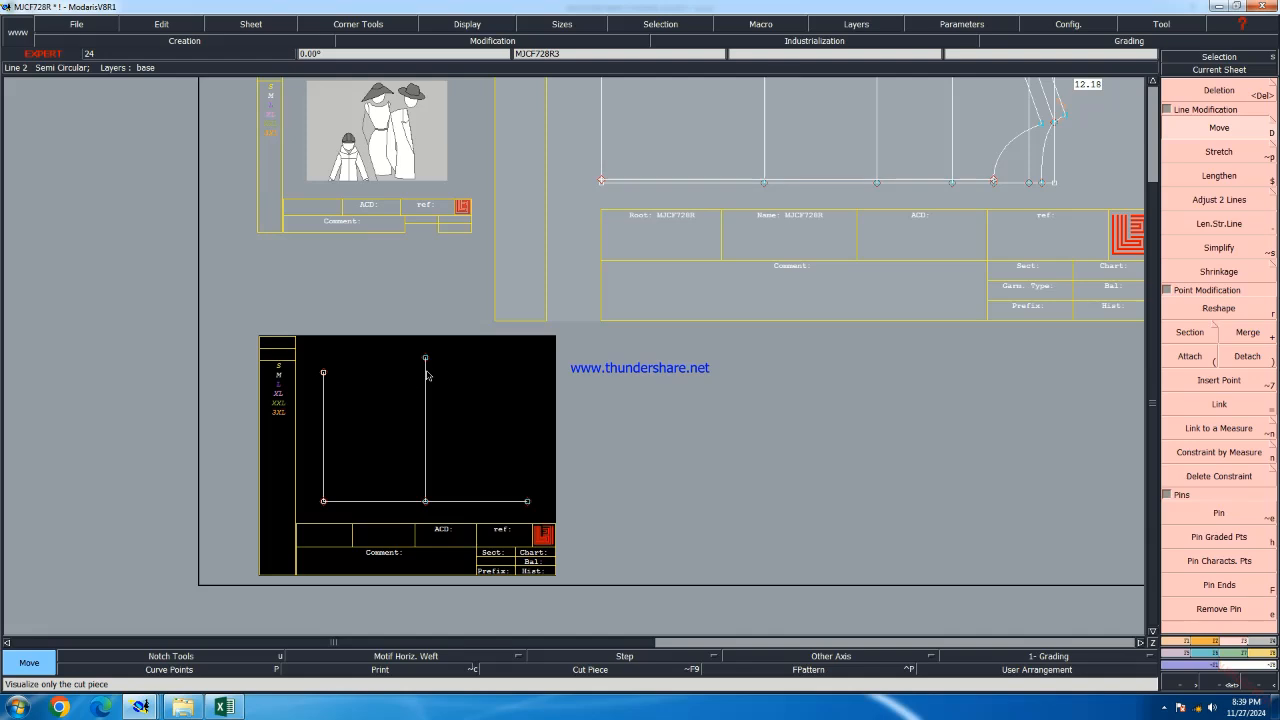
pyautogui.click(323, 372)
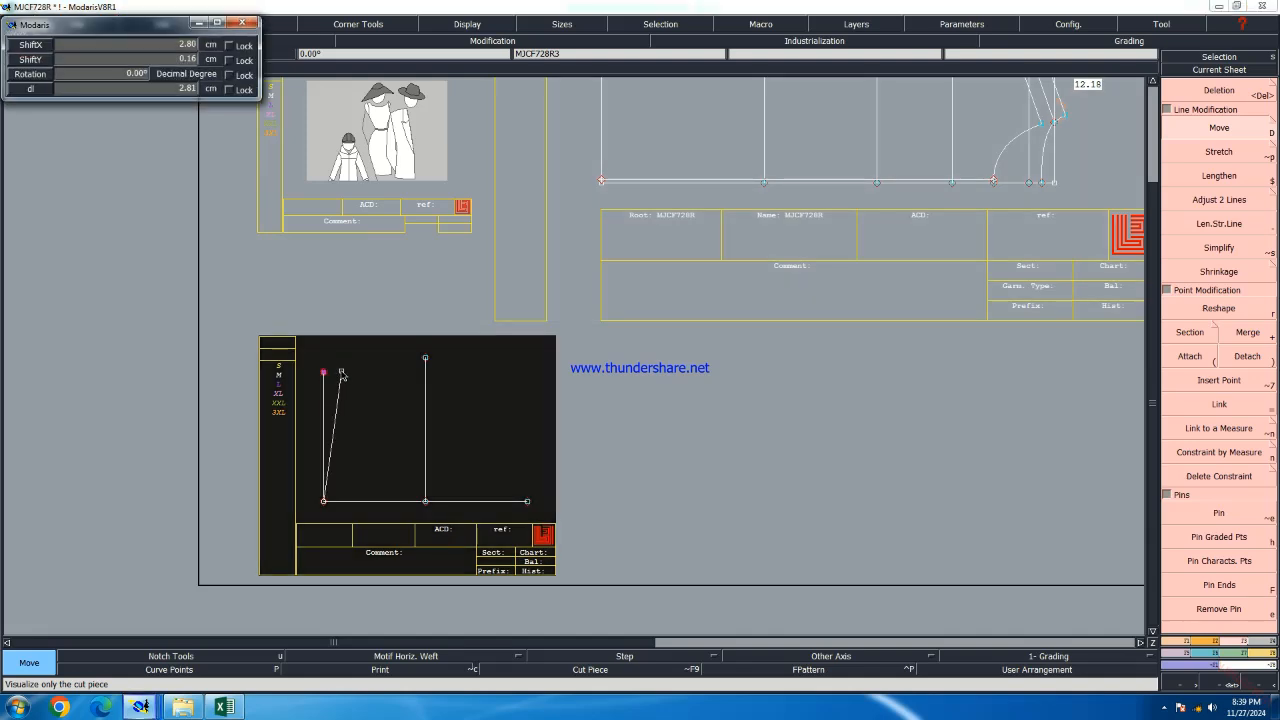
pyautogui.press('Down')
pyautogui.write('4')
pyautogui.press('Down')
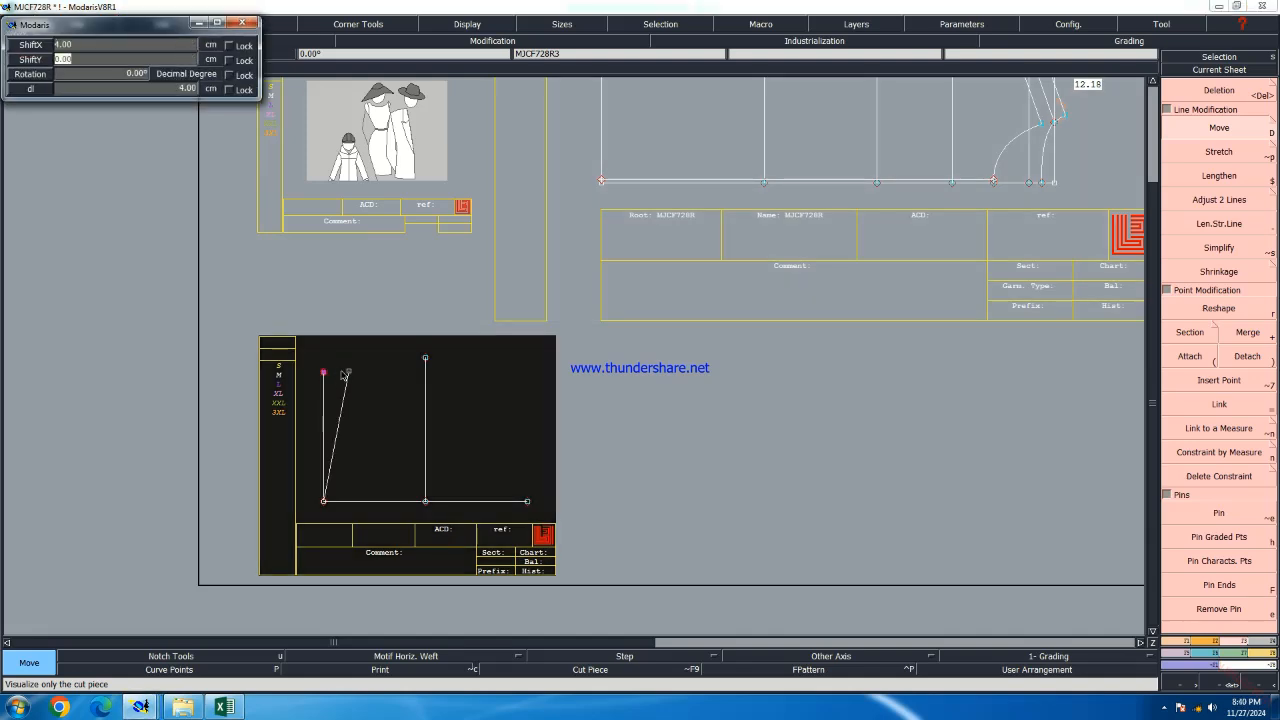
pyautogui.press('Return')
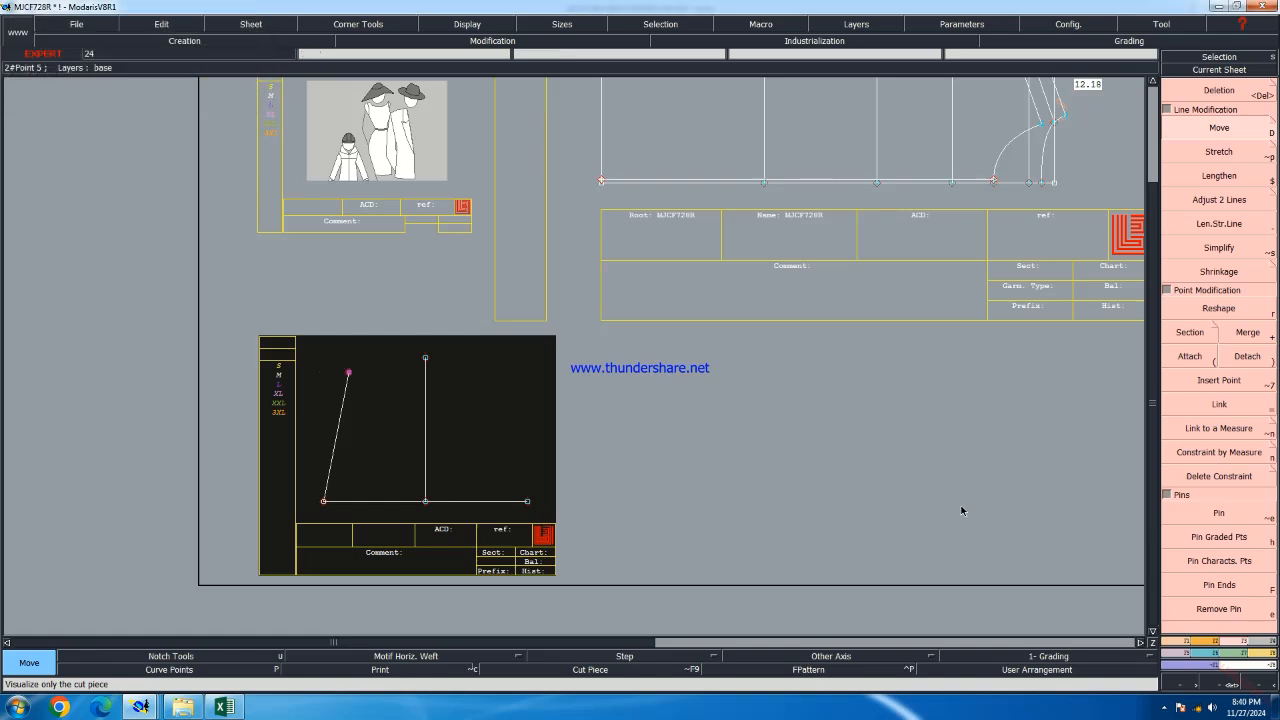
pyautogui.click(466, 427)
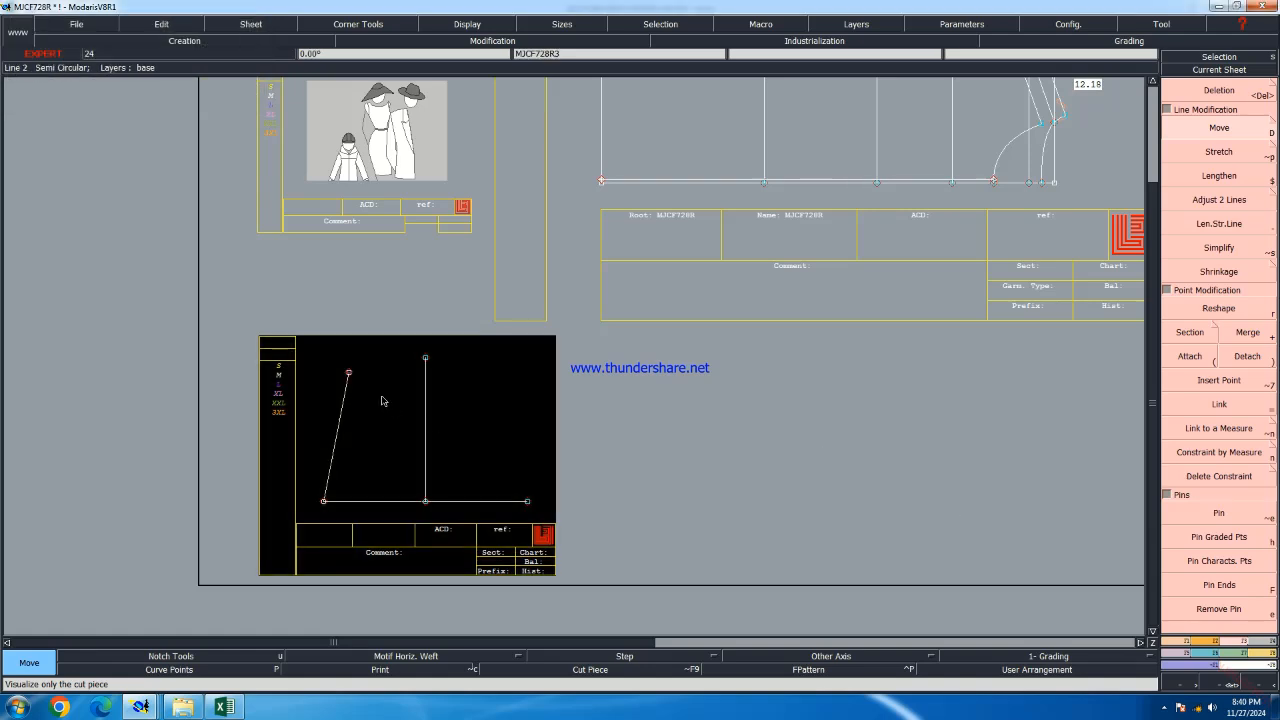
# Draw Bezier lines from the front line's upper end to the centre line's top, and from there to the base line's right end
pyautogui.click(1180, 641)
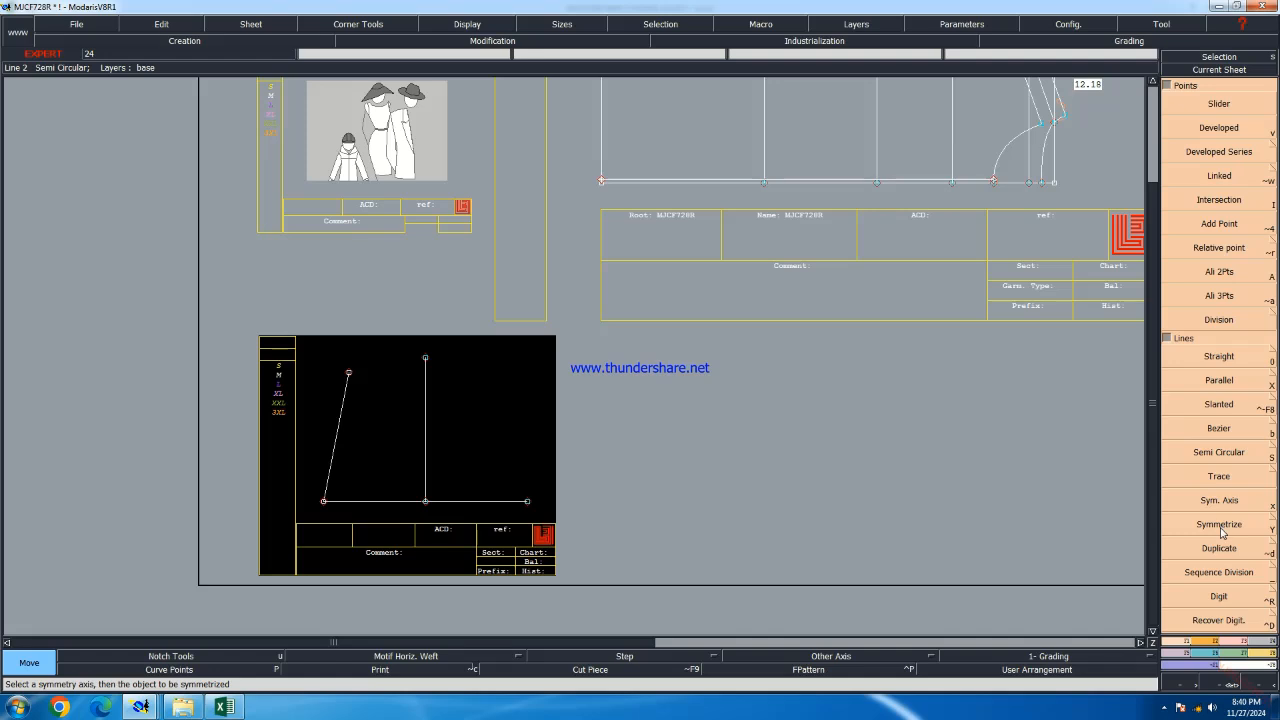
pyautogui.click(1222, 427)
pyautogui.scroll(2, 354, 382)
pyautogui.click(462, 346)
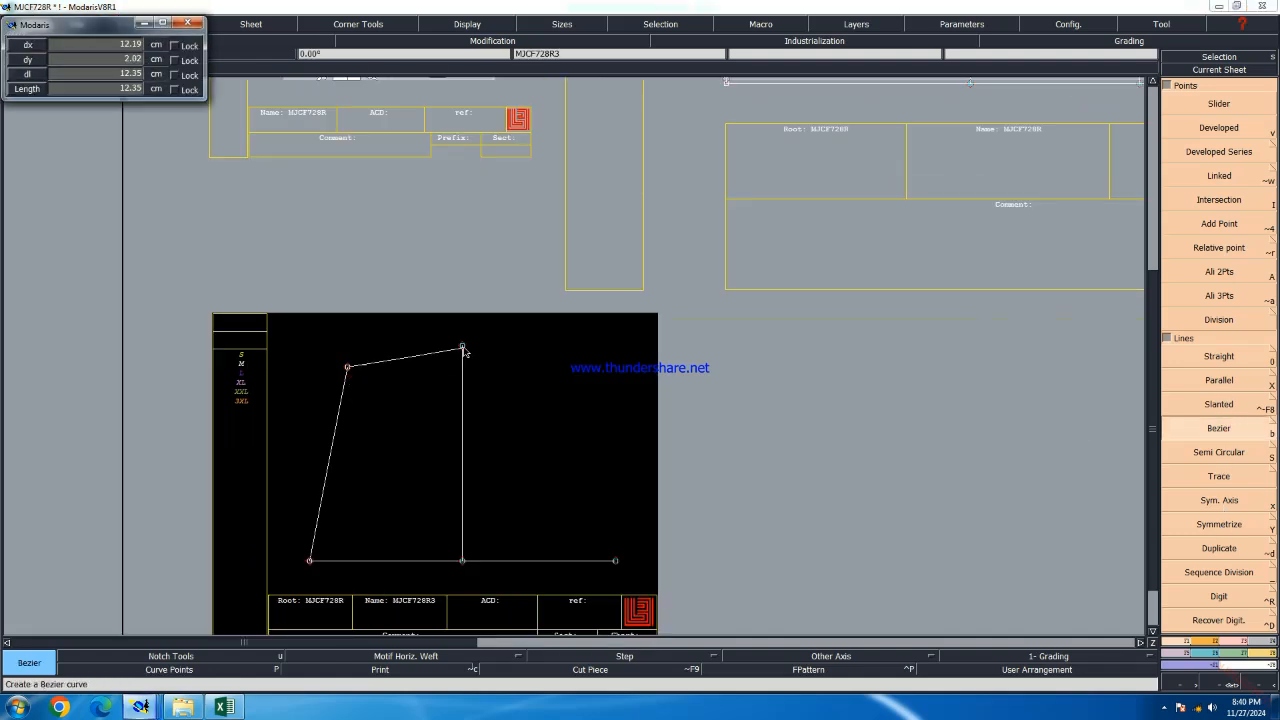
pyautogui.click(615, 560)
pyautogui.scroll(2, 429, 557)
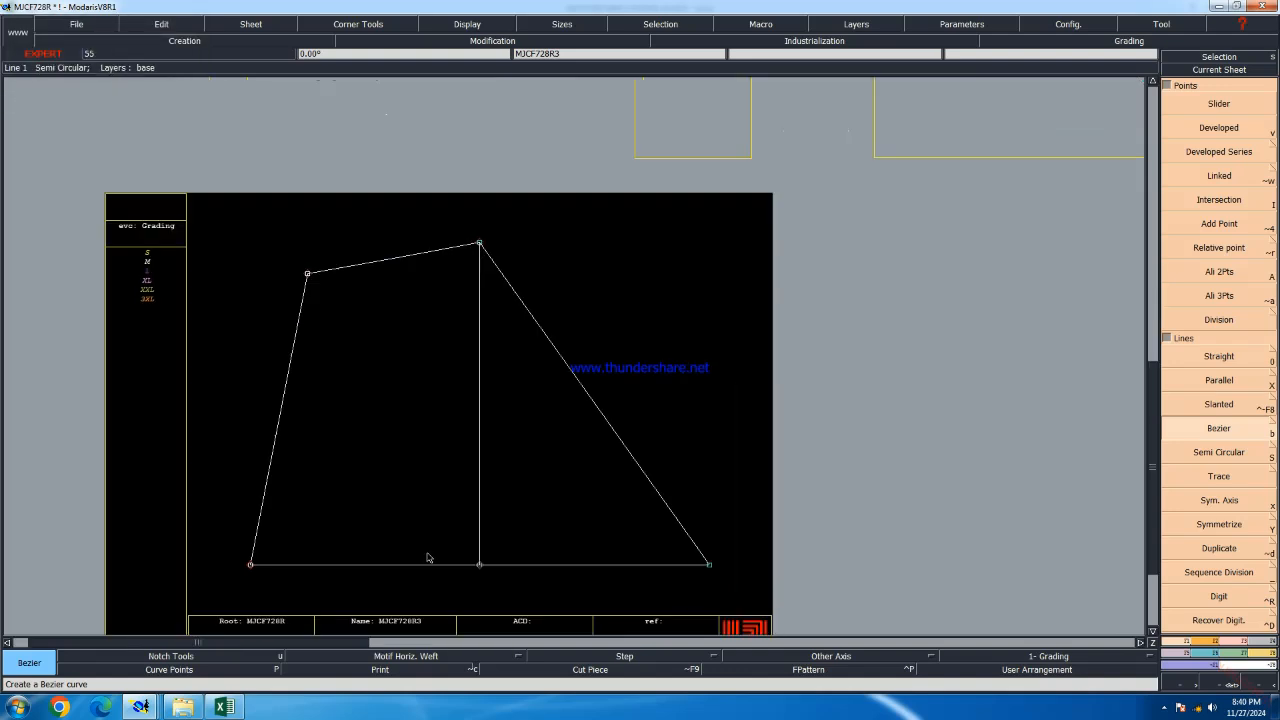
# Display the curve handles and reshape the hood's back line into an outward-rounded curve from the crown to the base
pyautogui.click(467, 26)
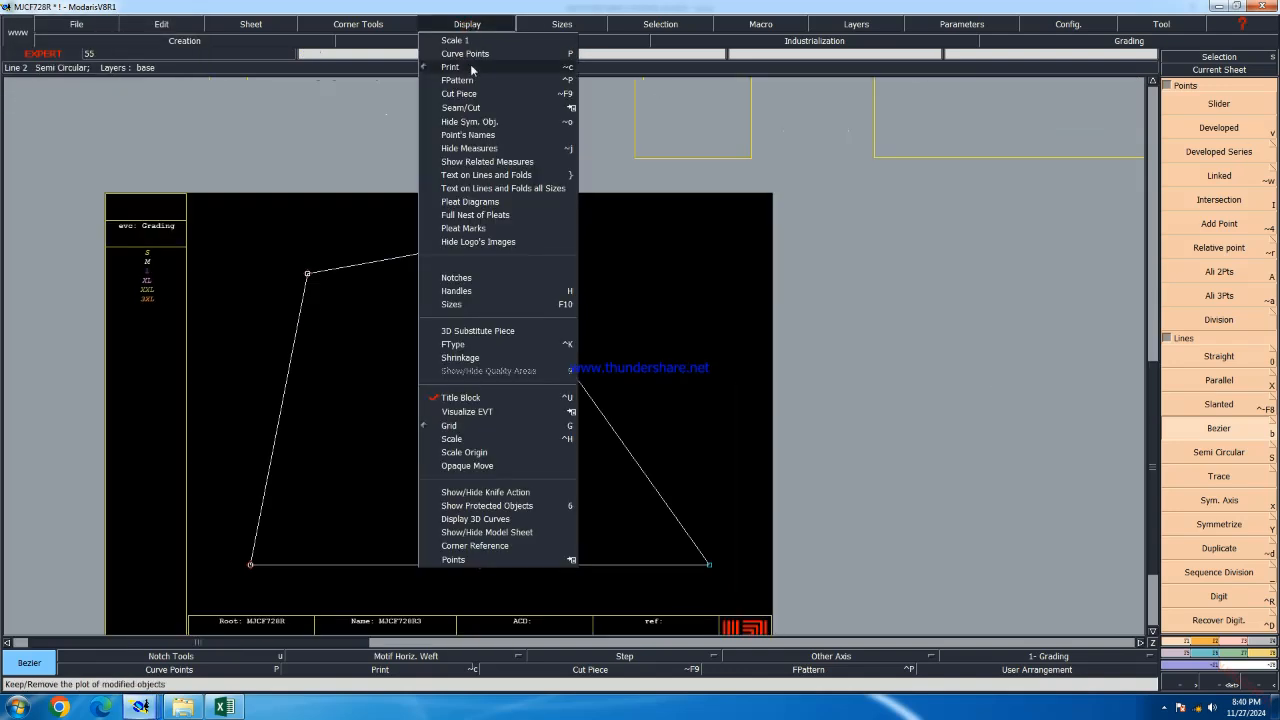
pyautogui.click(464, 291)
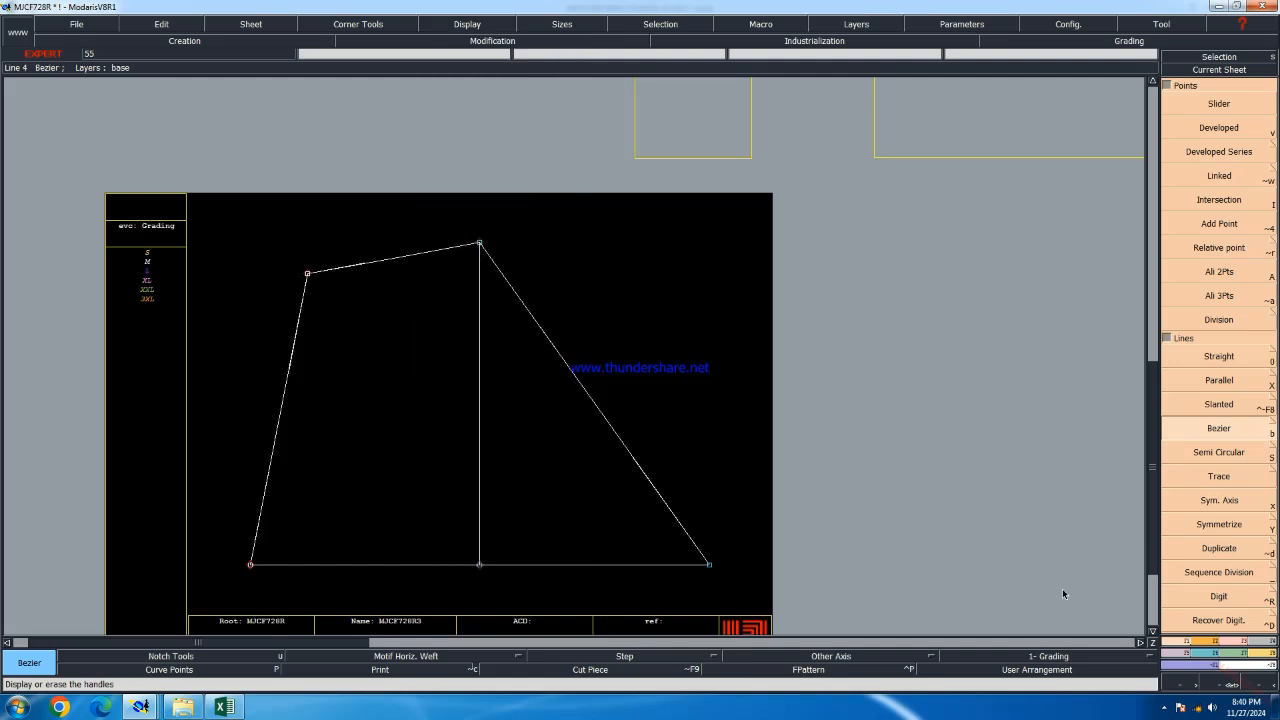
pyautogui.press('F2')
pyautogui.click(1217, 406)
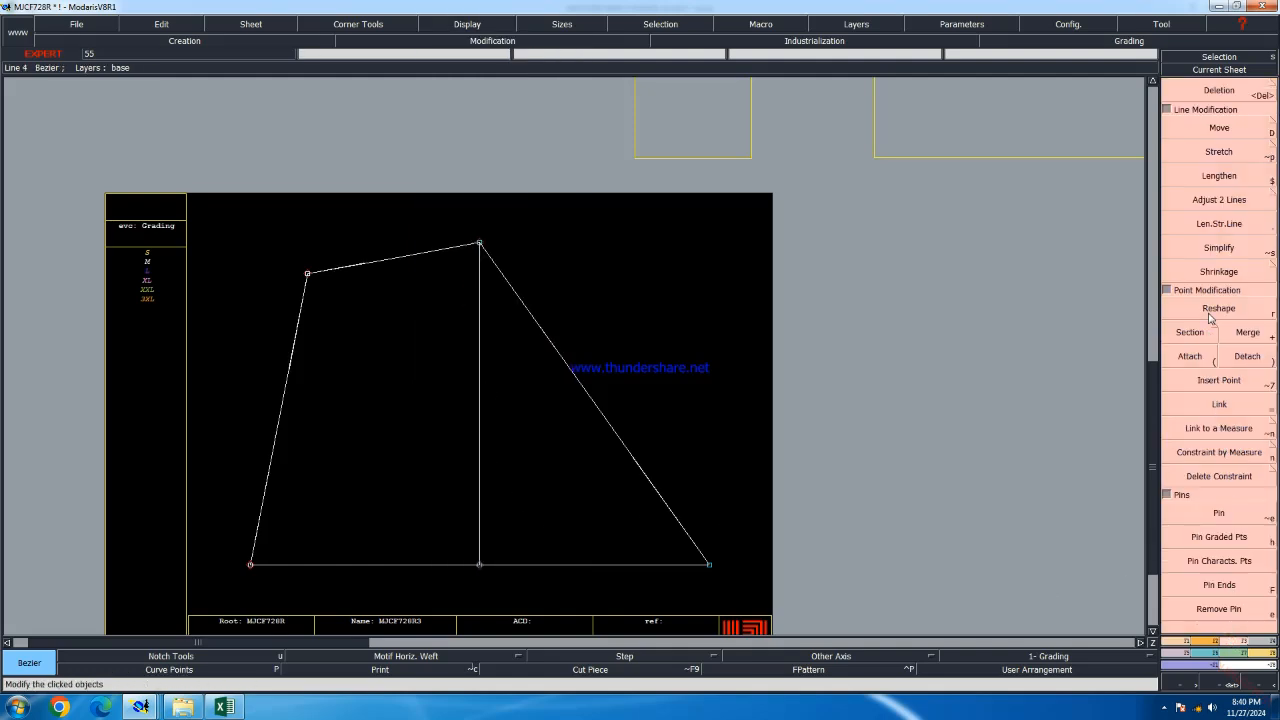
pyautogui.click(1219, 308)
pyautogui.moveTo(646, 486); pyautogui.dragTo(686, 414)
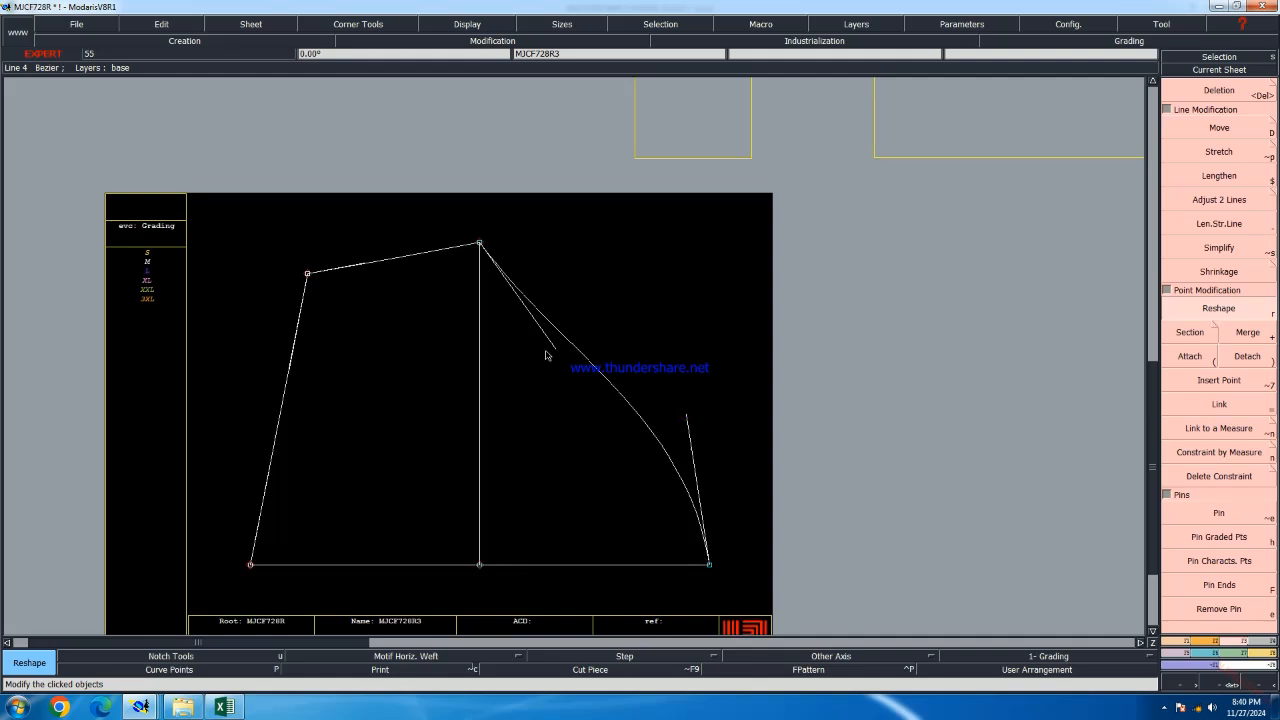
pyautogui.moveTo(552, 349); pyautogui.dragTo(674, 266)
pyautogui.scroll(2, 428, 268)
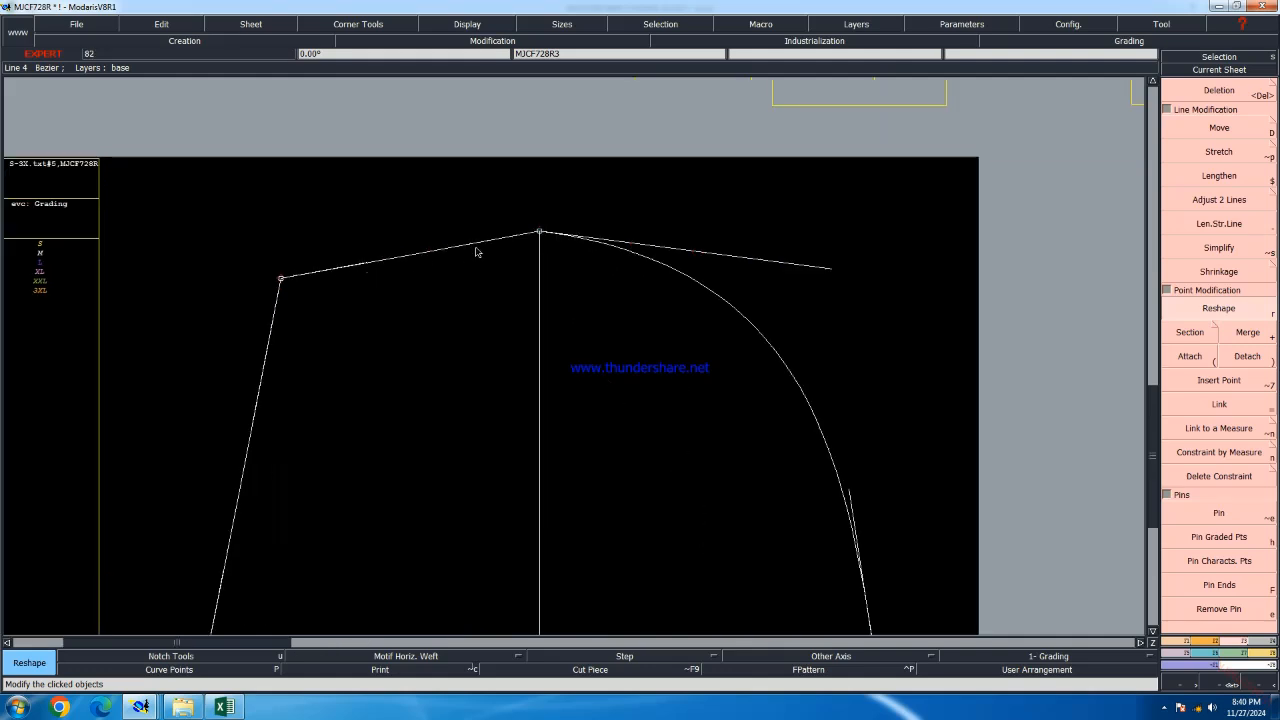
# Reshape the hood's front edge into a slight S-curve and round out the lower part of the back curve
pyautogui.scroll(-3, 323, 249)
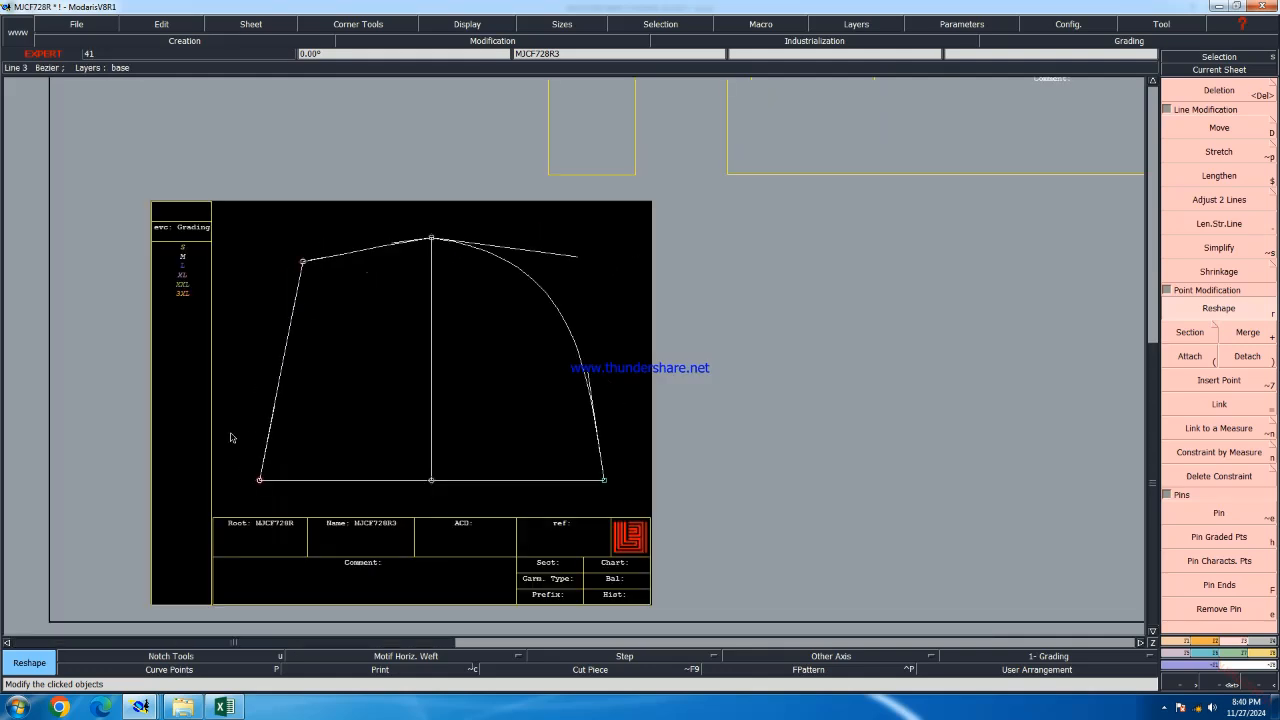
pyautogui.scroll(3, 231, 437)
pyautogui.moveTo(322, 394); pyautogui.dragTo(354, 362)
pyautogui.scroll(-2, 333, 520)
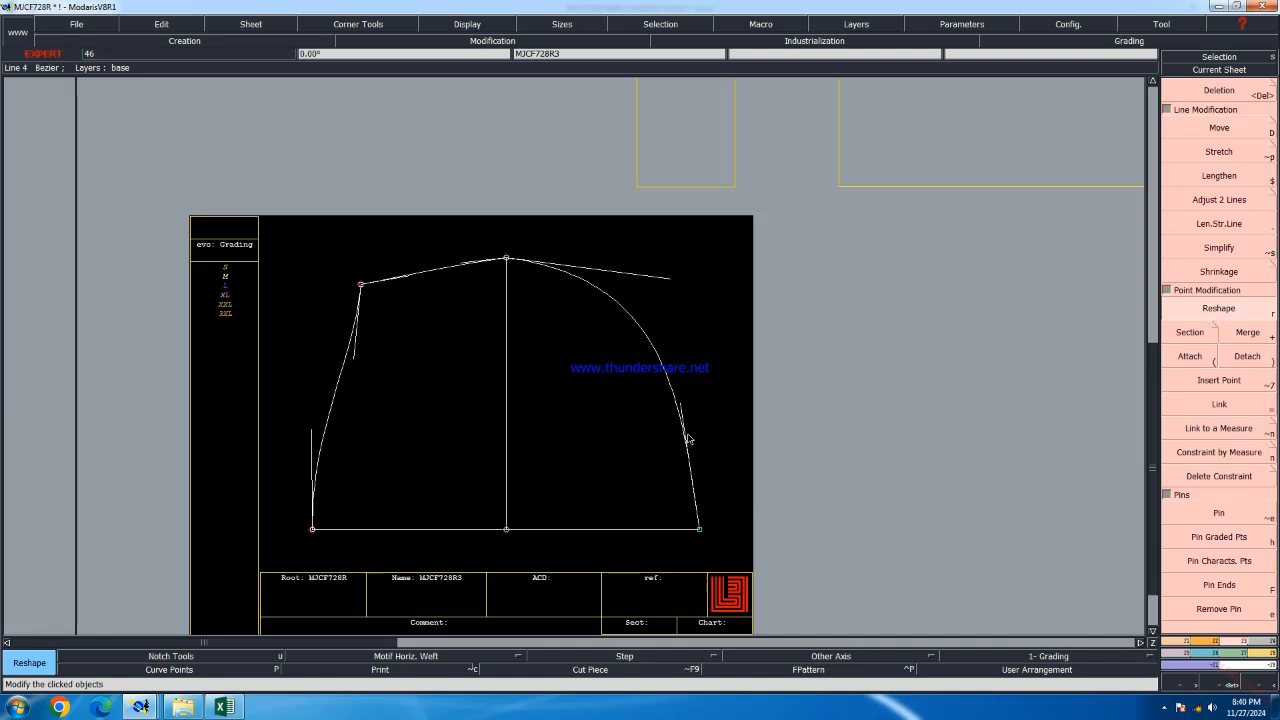
pyautogui.moveTo(680, 410); pyautogui.dragTo(707, 400)
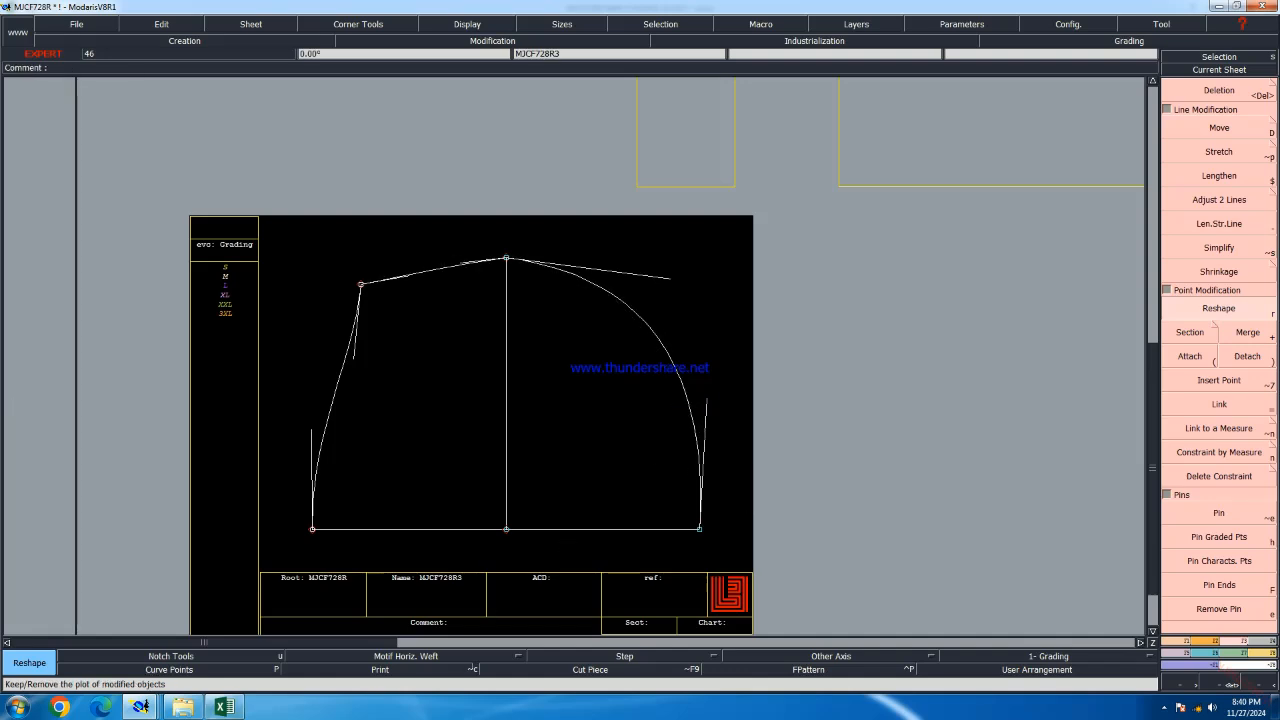
# Switch to Excel to check the hood width and height measurements for size M, then return to Modaris
pyautogui.click(224, 708)
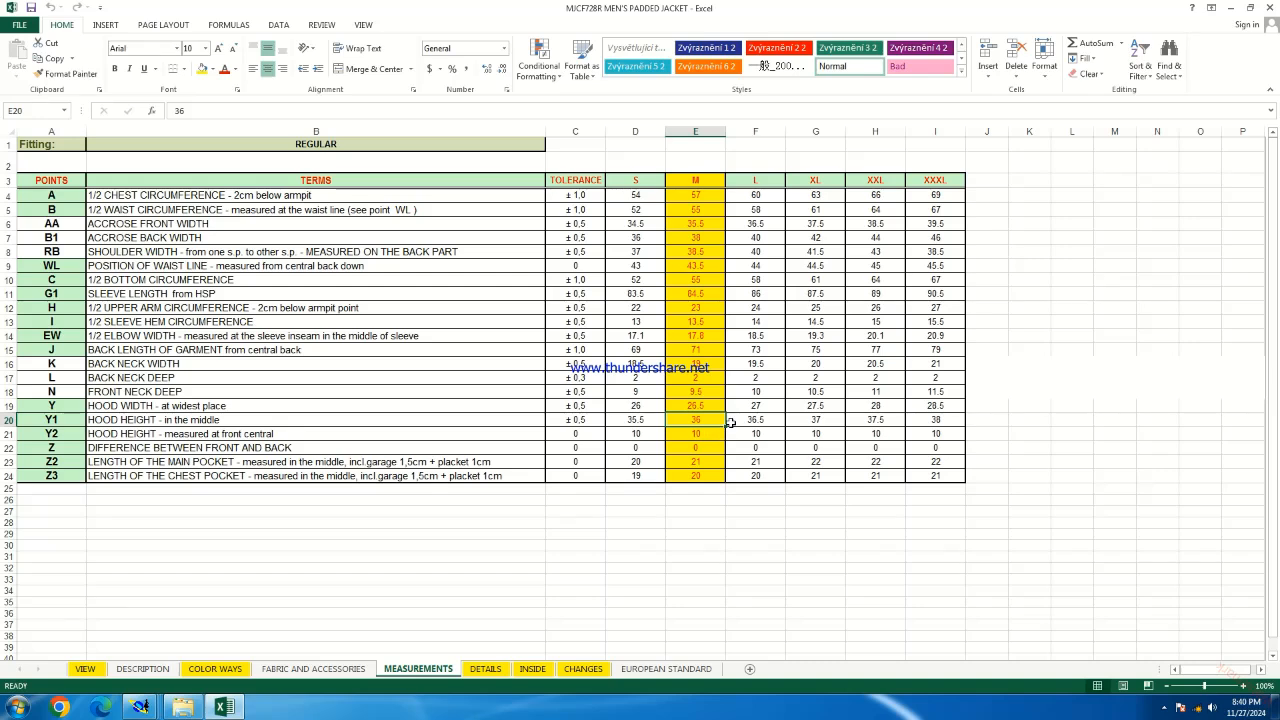
pyautogui.click(1229, 8)
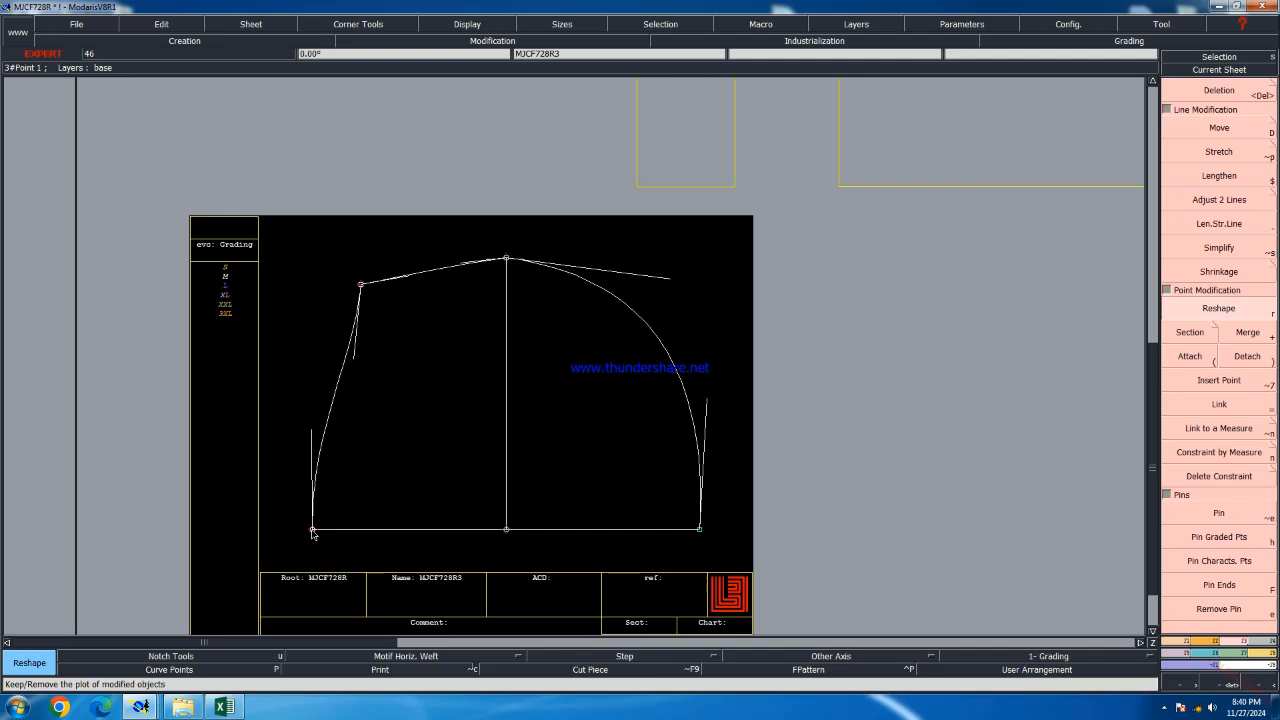
# Try to save the MJCF728R model file
pyautogui.hotkey('ctrl', 's')
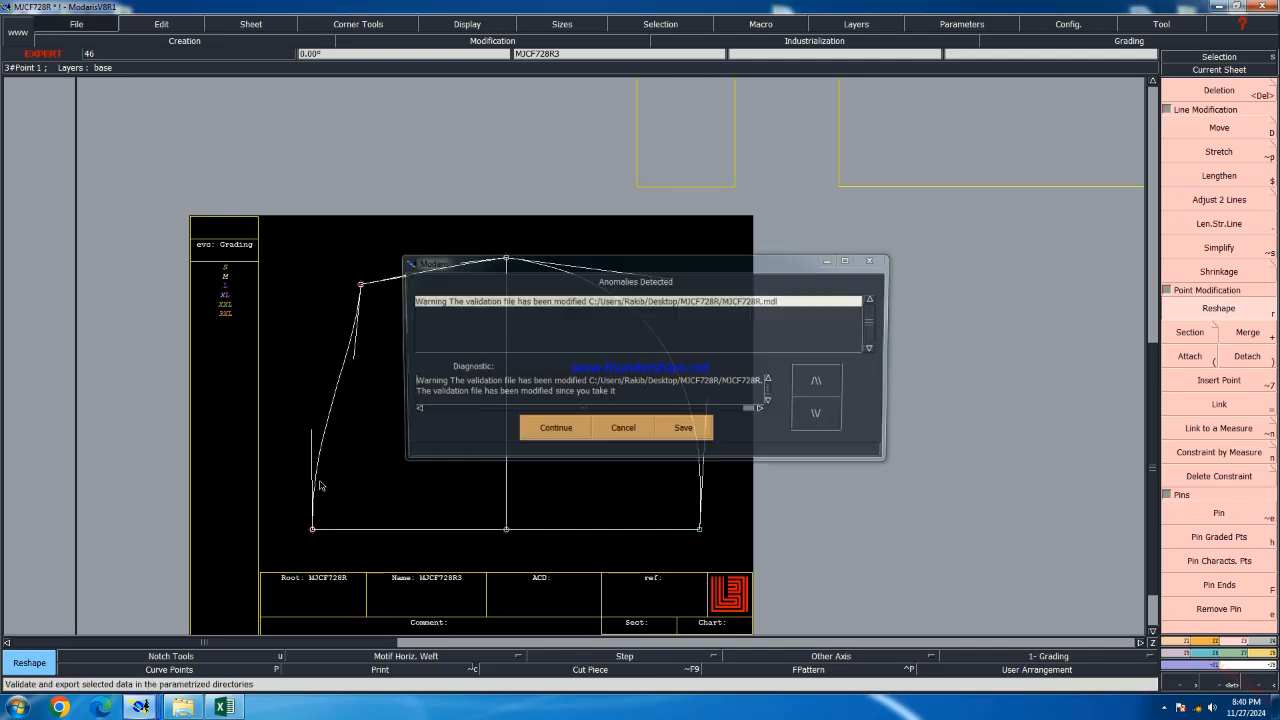
pyautogui.click(638, 434)
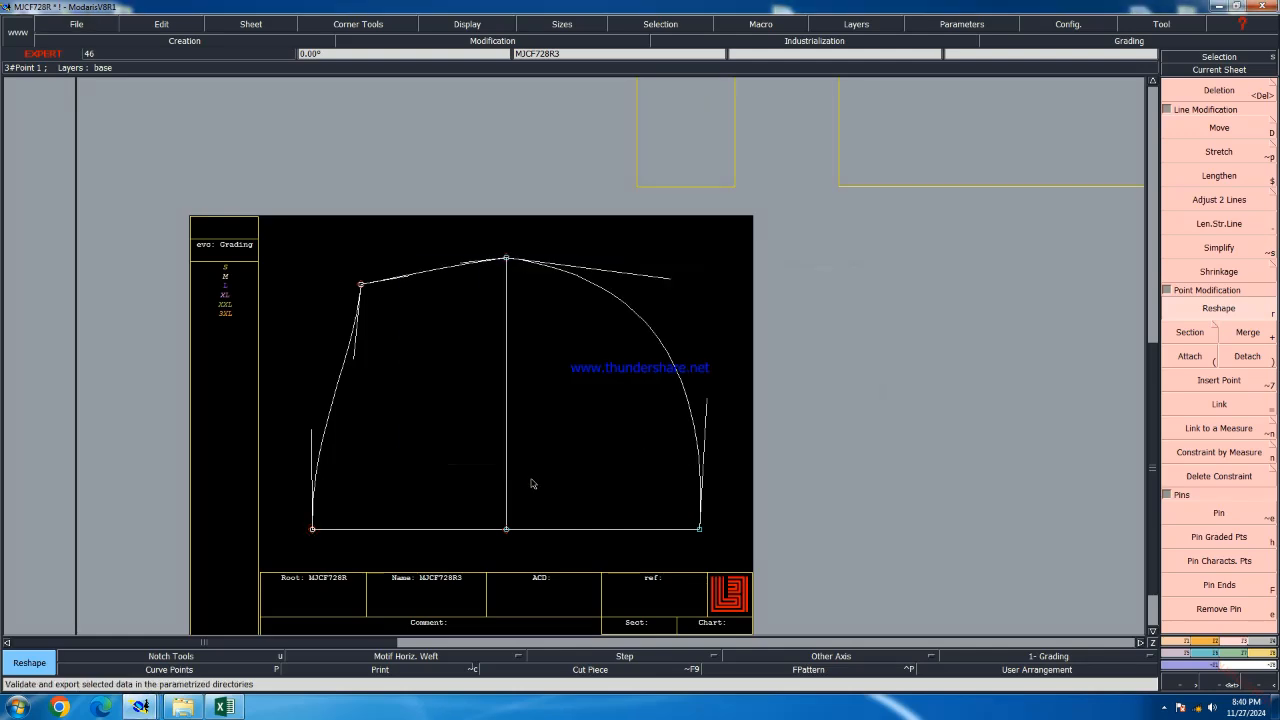
# Add a developed point about 9.8 cm up the hood's front edge from the base, and another at similar height on the back curve
pyautogui.press('d')
pyautogui.click(313, 529)
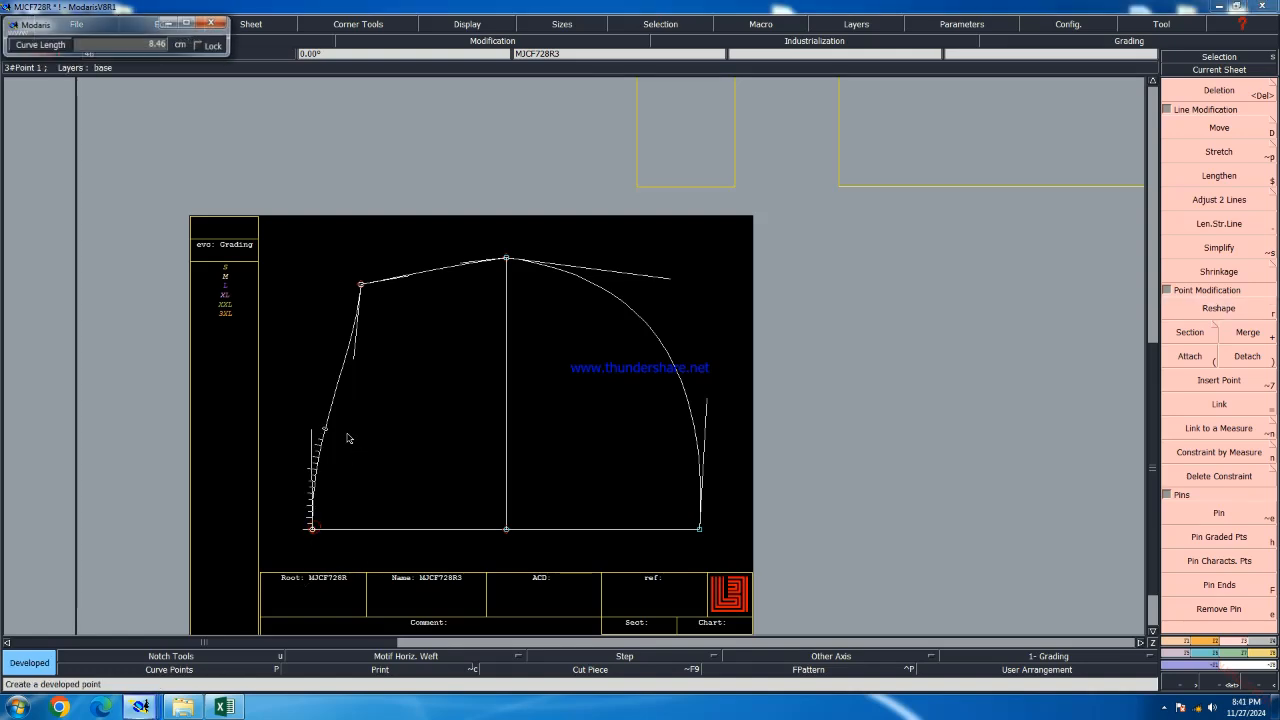
pyautogui.click(339, 420)
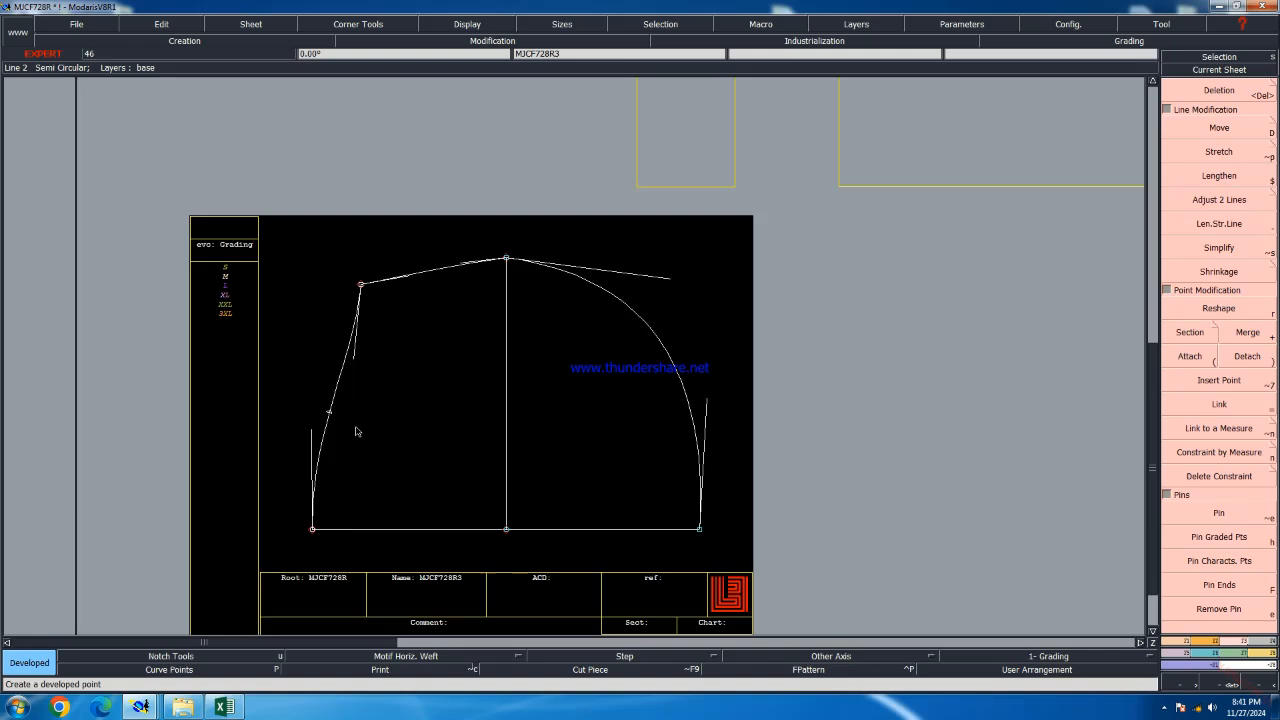
pyautogui.click(700, 532)
pyautogui.click(709, 396)
# Align the back curve's developed point horizontally with the front one and join the two with a Bezier line
pyautogui.moveTo(330, 413)
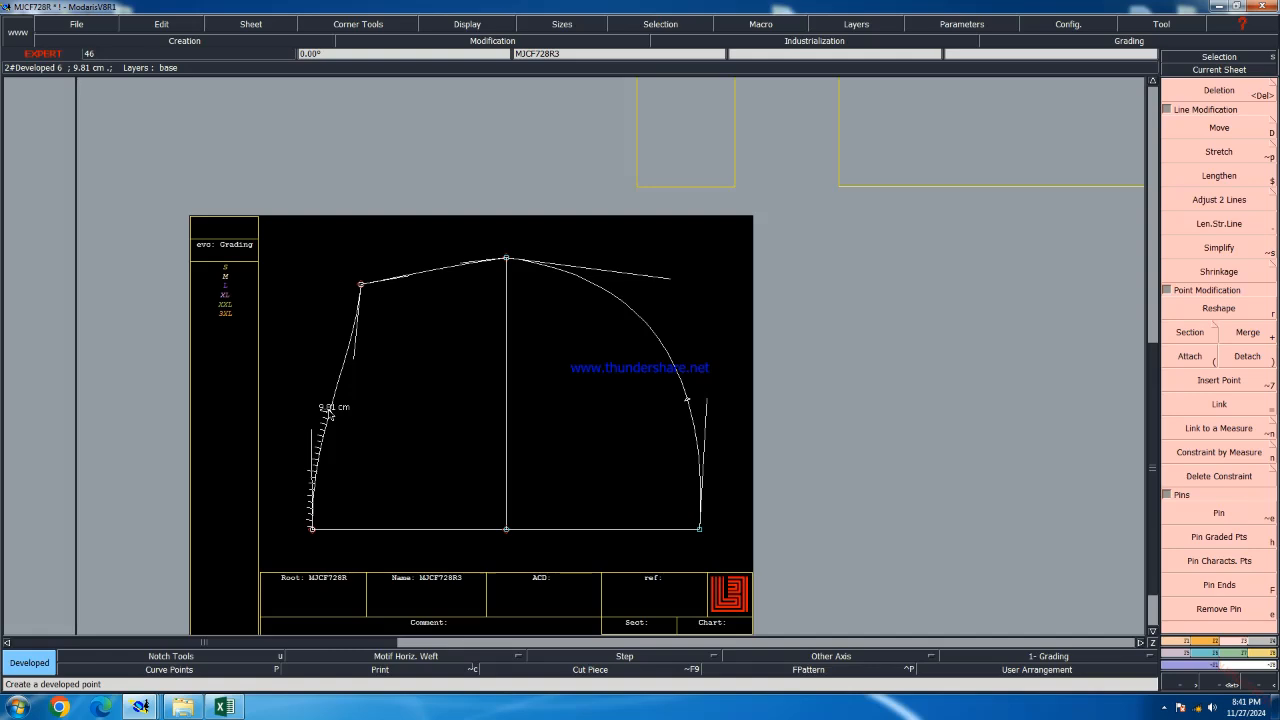
pyautogui.press('a')
pyautogui.click(330, 411)
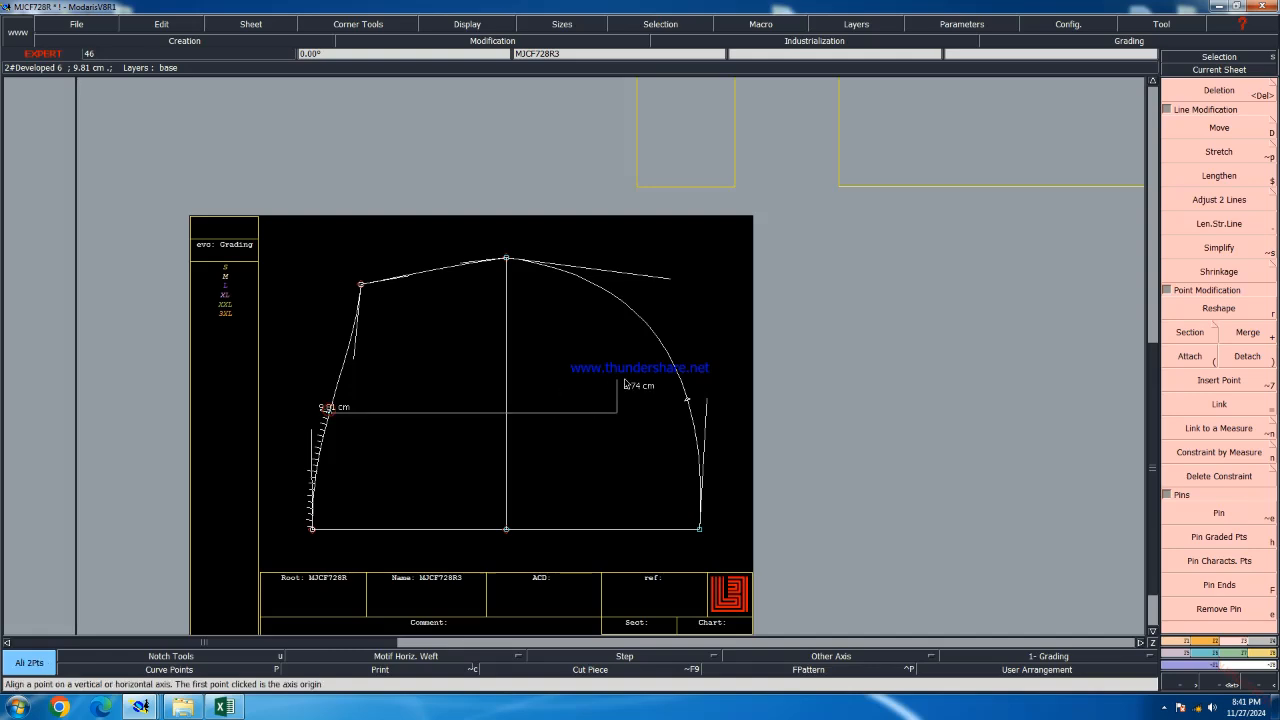
pyautogui.click(688, 405)
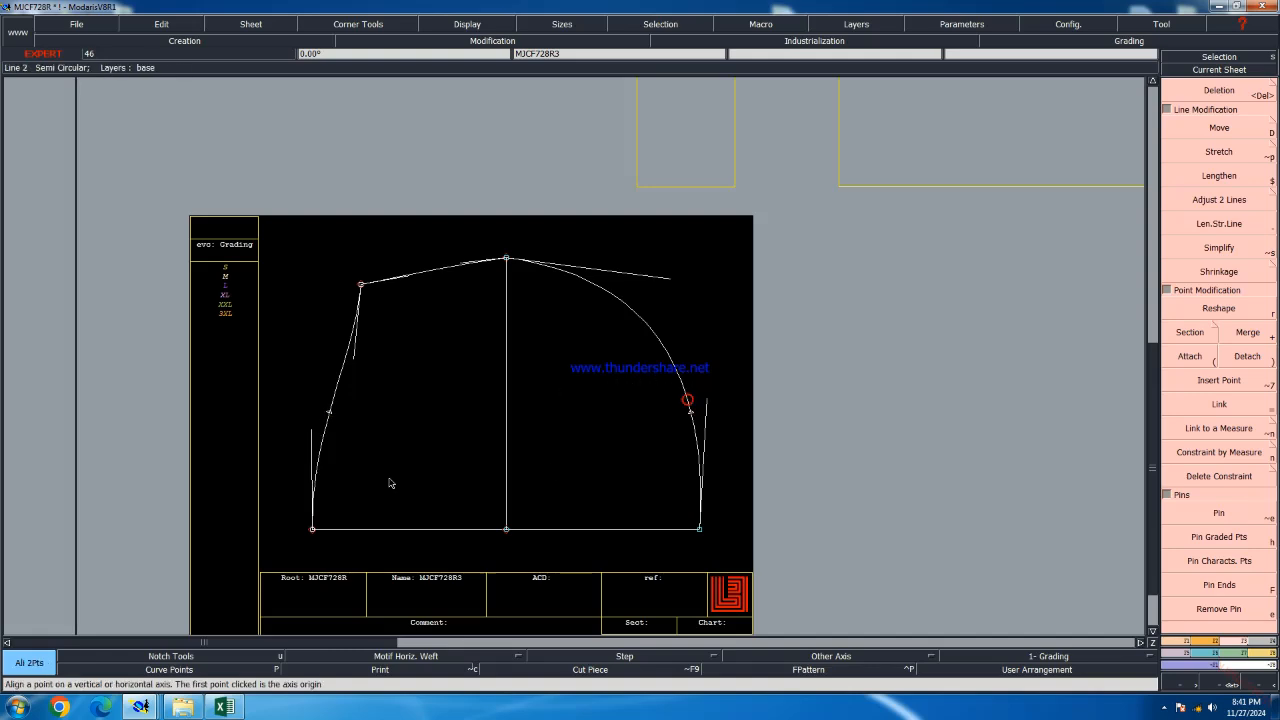
pyautogui.press('b')
pyautogui.click(330, 411)
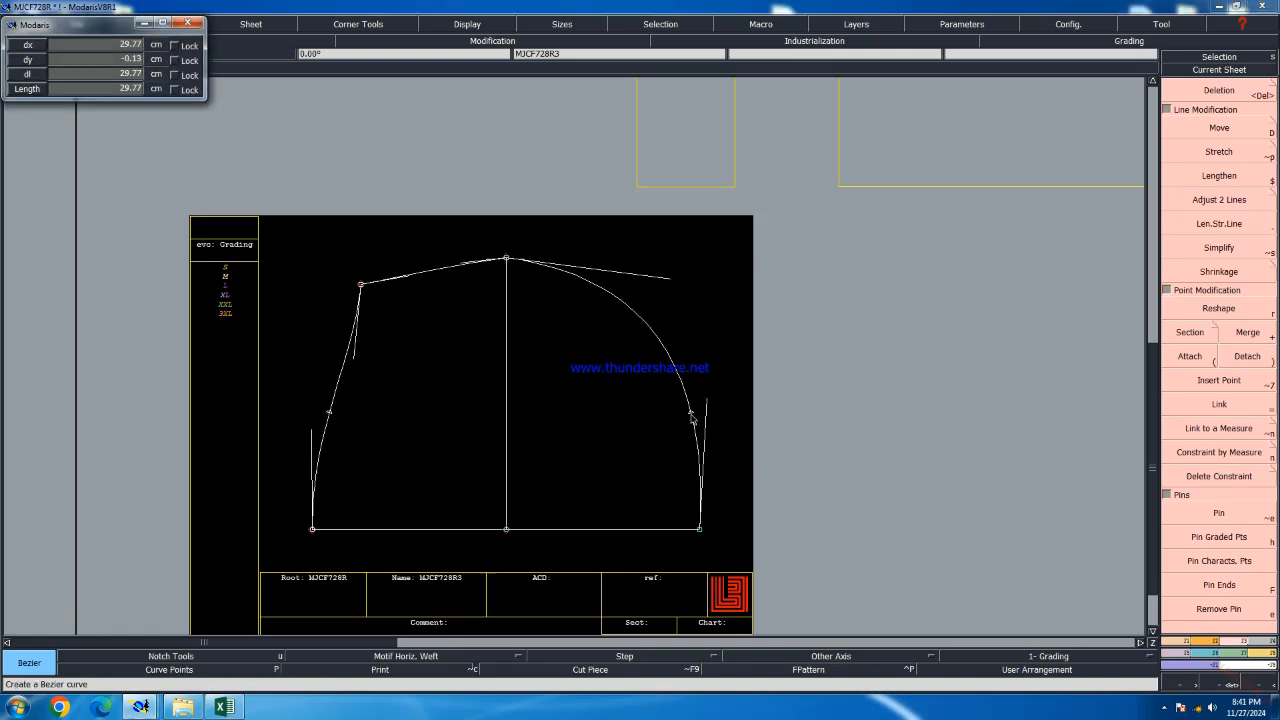
pyautogui.click(691, 413)
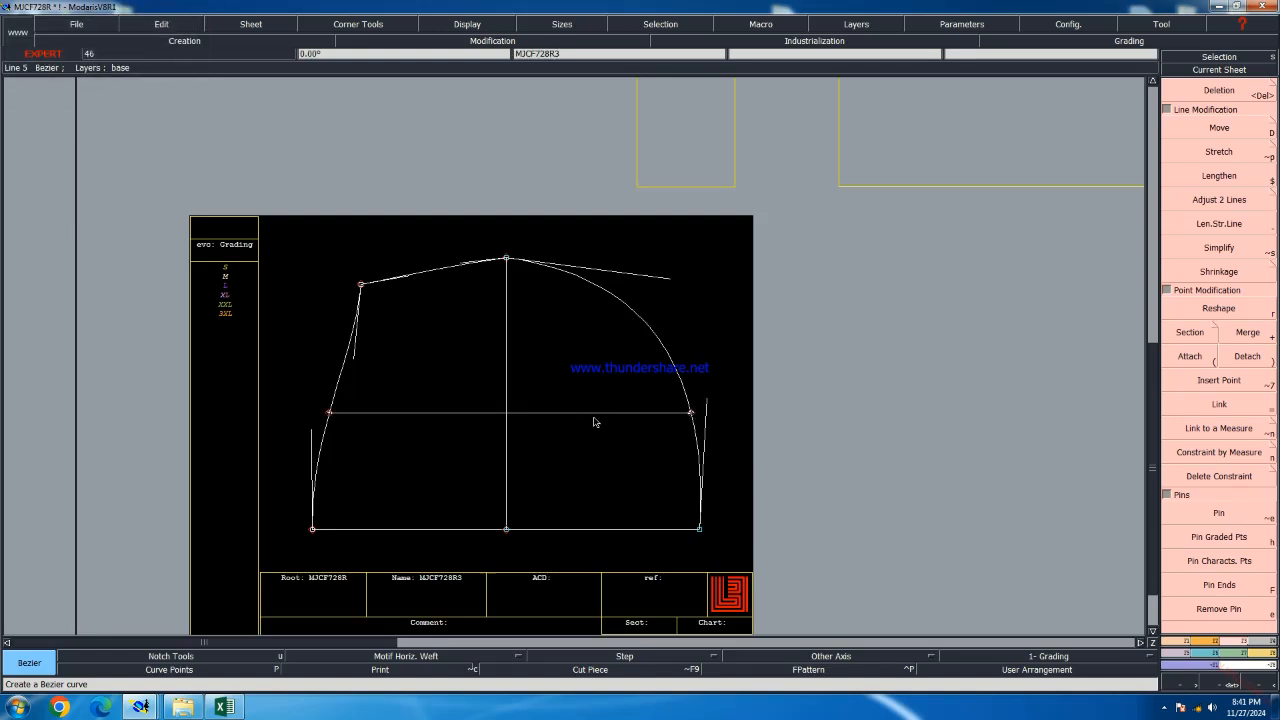
# Add a dynamic length measure above the hood's new horizontal width line and keep the curve handles displayed
pyautogui.click(1250, 656)
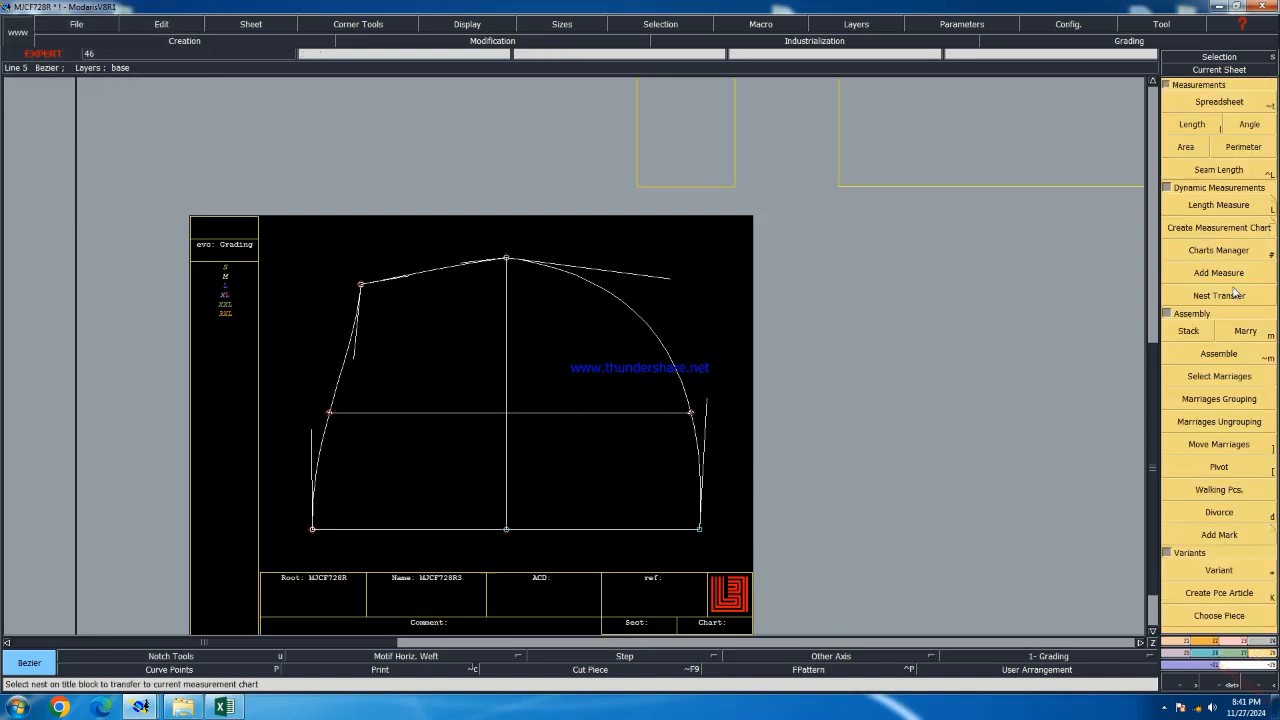
pyautogui.click(1220, 205)
pyautogui.click(435, 412)
pyautogui.rightClick(750, 386)
pyautogui.press('p')
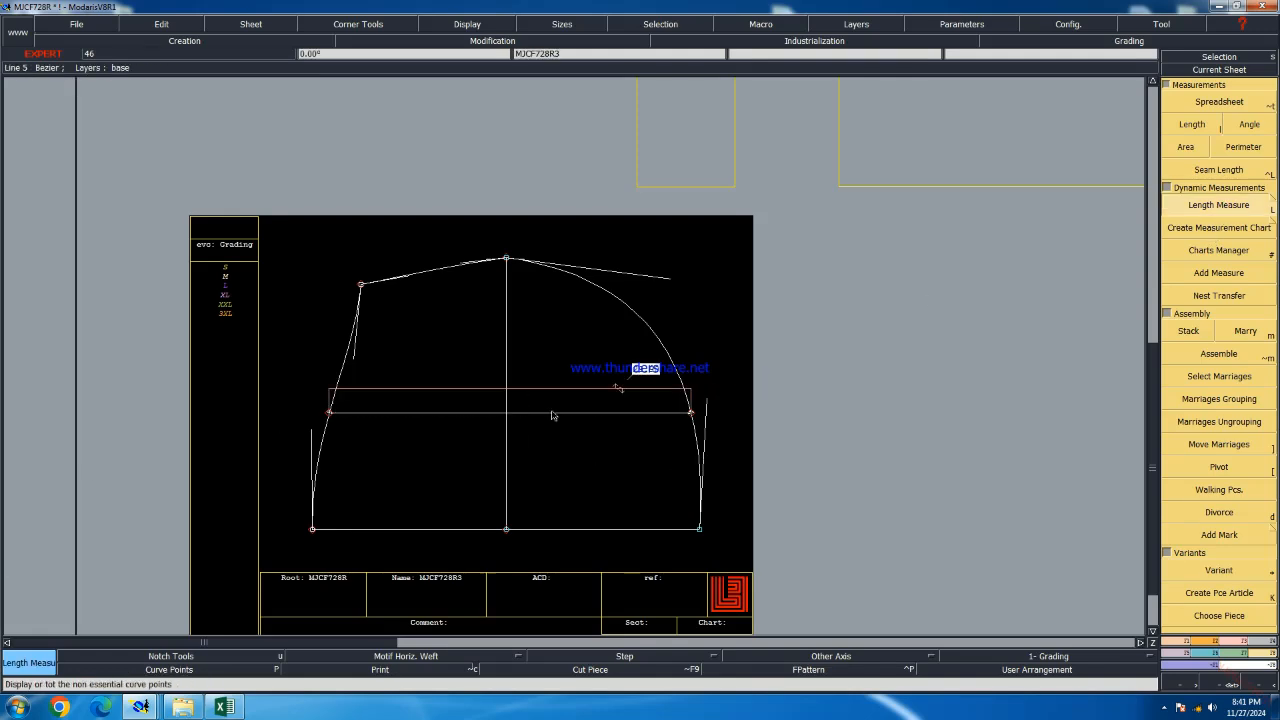
# Reshape the hood's front edge by moving its upper handle inward and slightly lengthening its lower handle, for a width of about 29.6 cm
pyautogui.scroll(1, 553, 415)
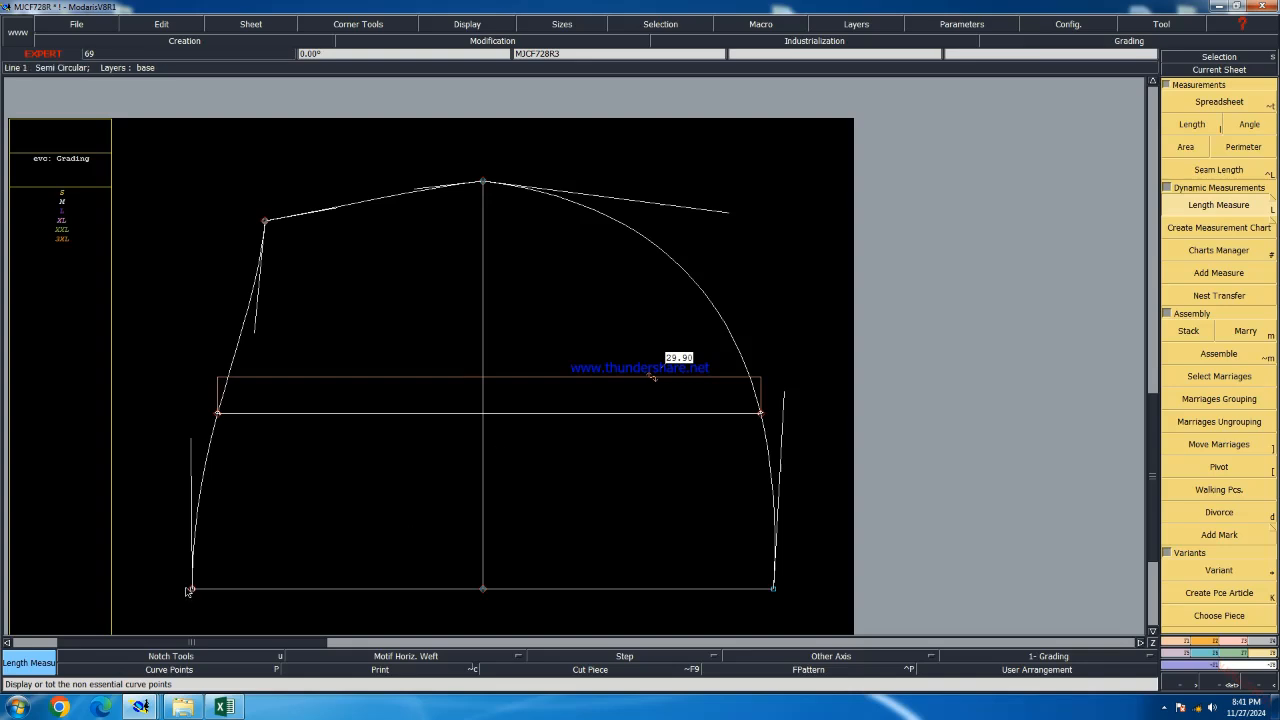
pyautogui.click(1224, 642)
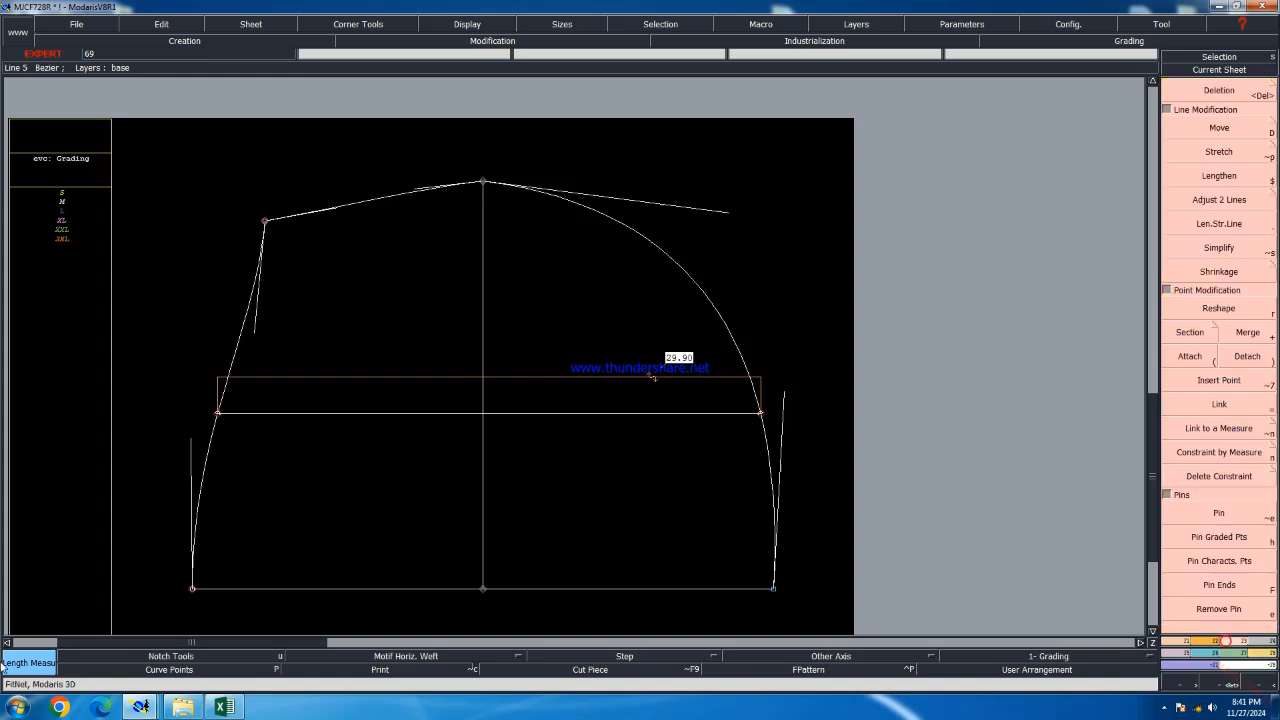
pyautogui.click(1254, 316)
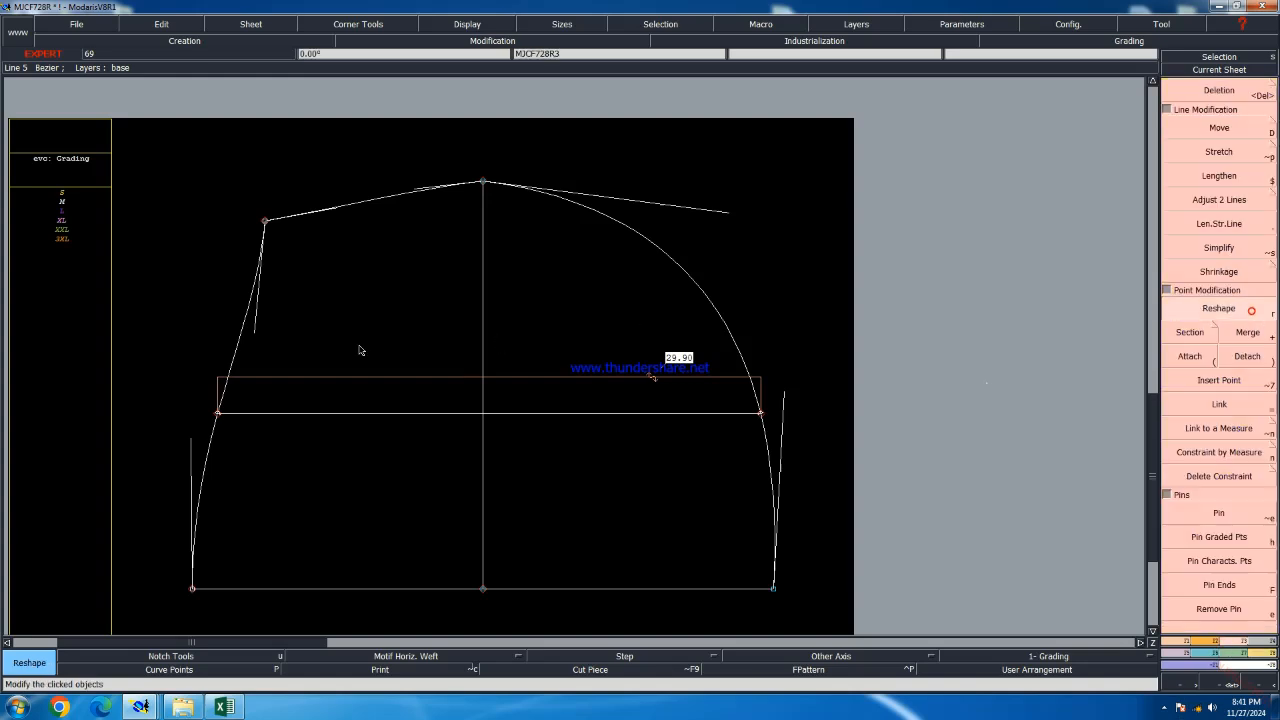
pyautogui.click(255, 332)
pyautogui.click(273, 330)
pyautogui.click(191, 438)
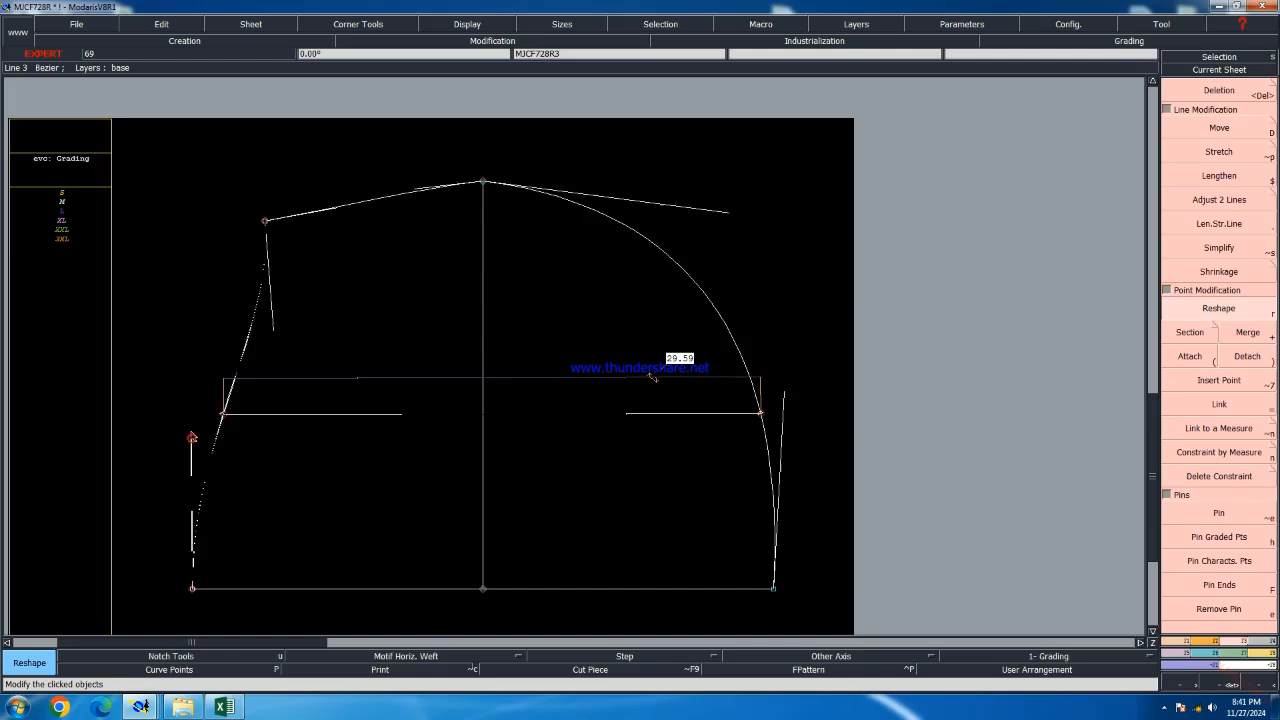
pyautogui.click(191, 431)
# Measure the body piece's back neckline curve from the shoulder point to the centre line, and undo the added measure
pyautogui.scroll(-2, 354, 434)
pyautogui.scroll(-1, 354, 426)
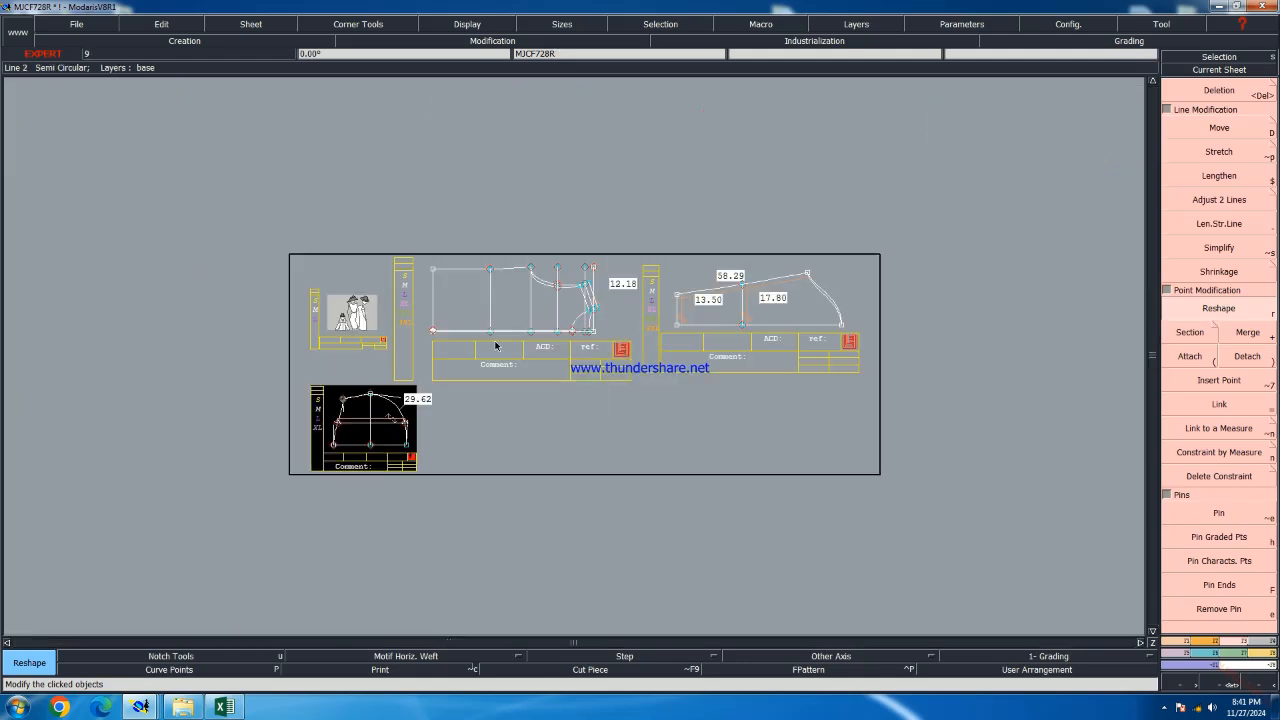
pyautogui.scroll(4, 645, 262)
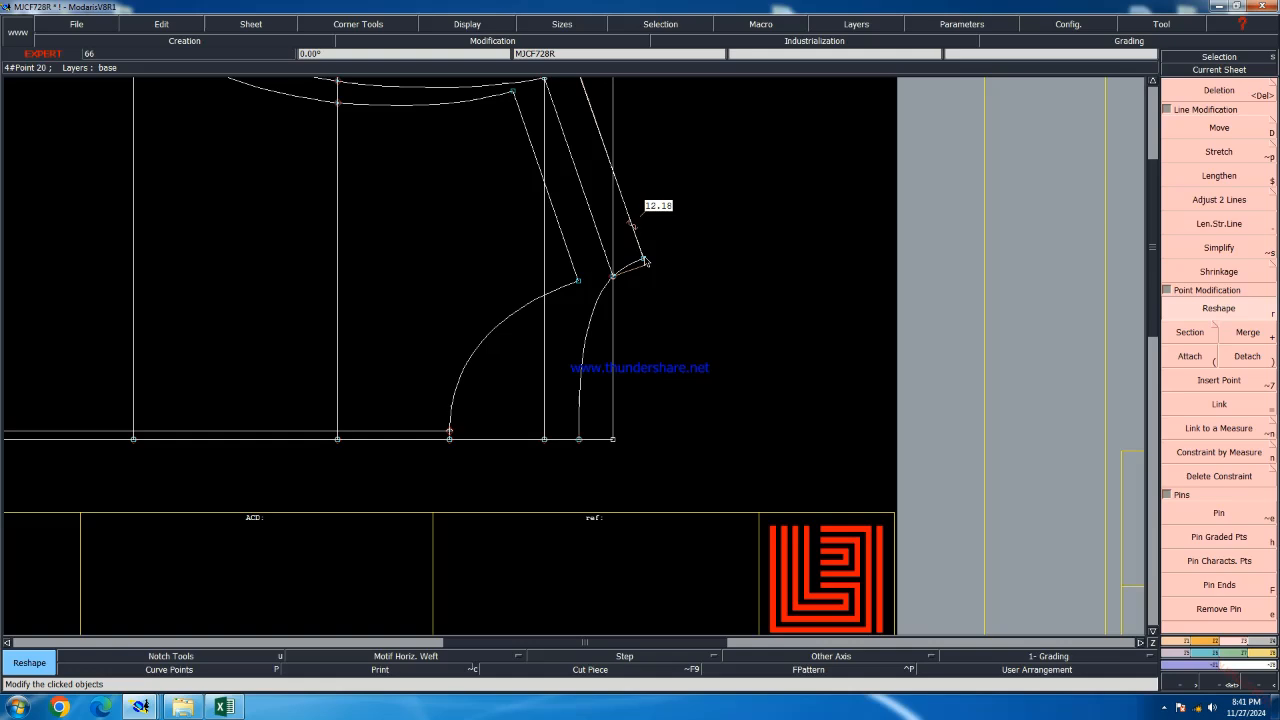
pyautogui.hotkey('ctrl', 'l')
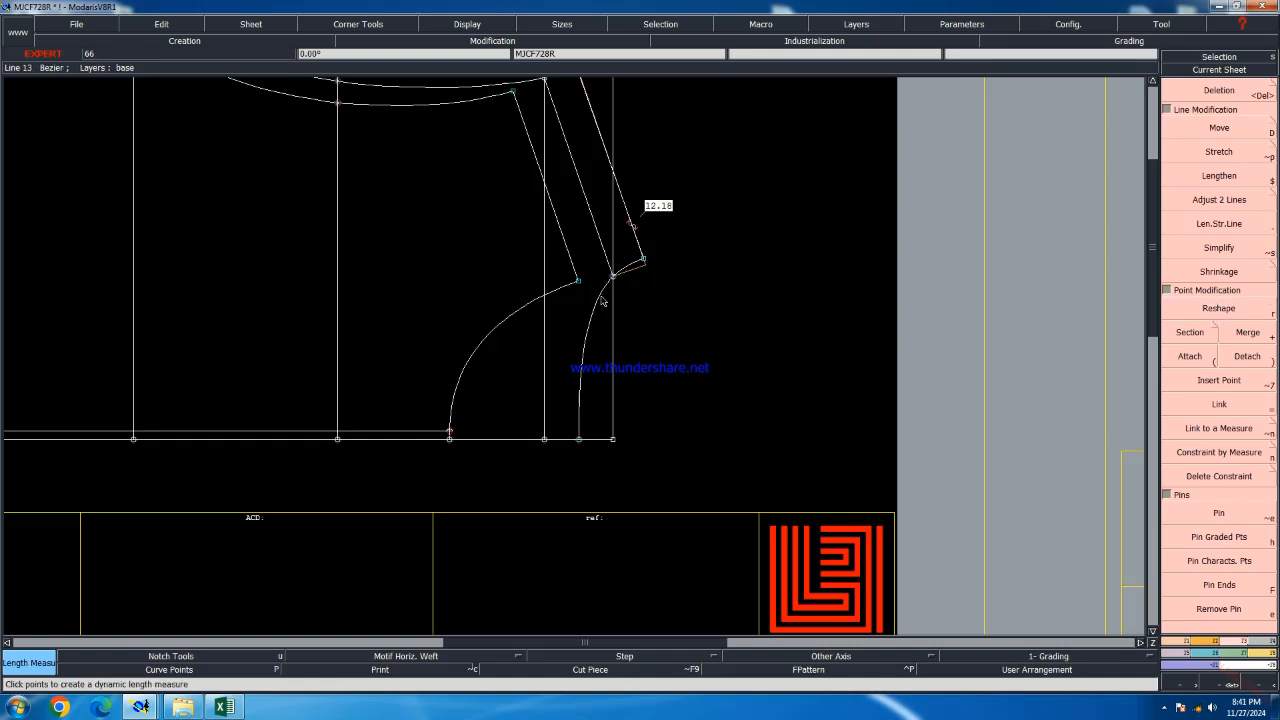
pyautogui.click(612, 275)
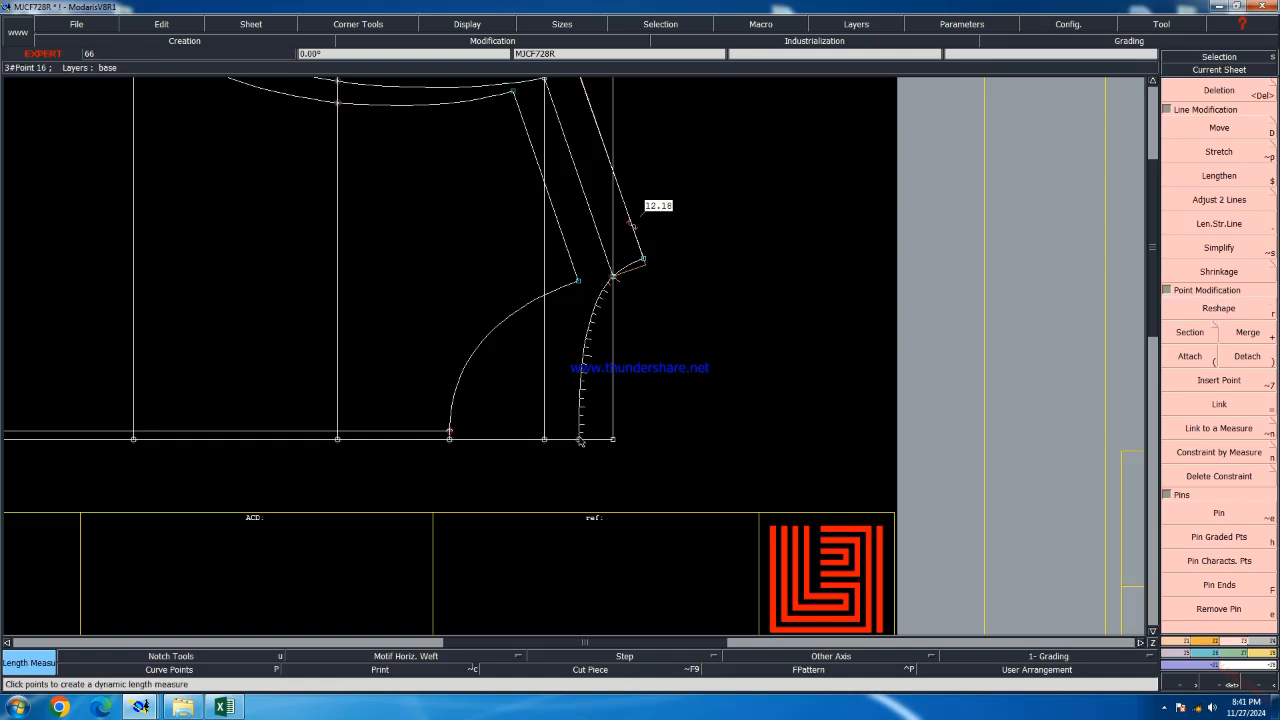
pyautogui.click(579, 438)
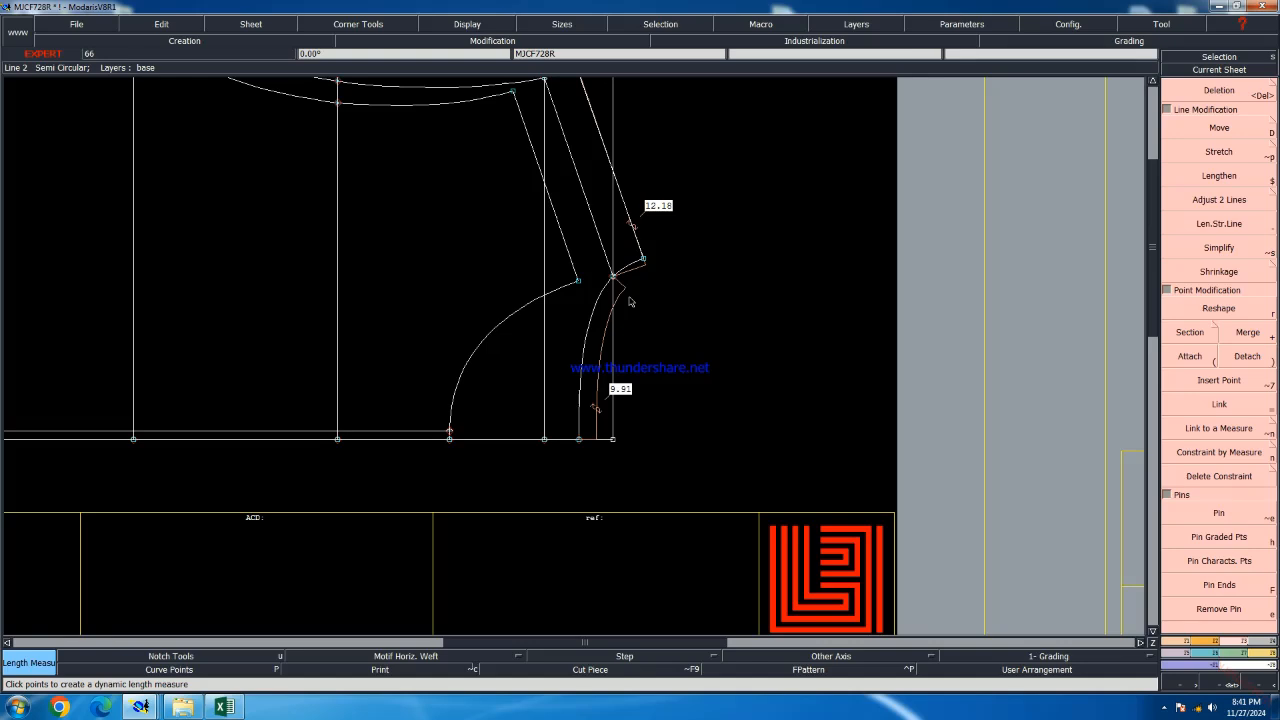
pyautogui.hotkey('ctrl', 'z')
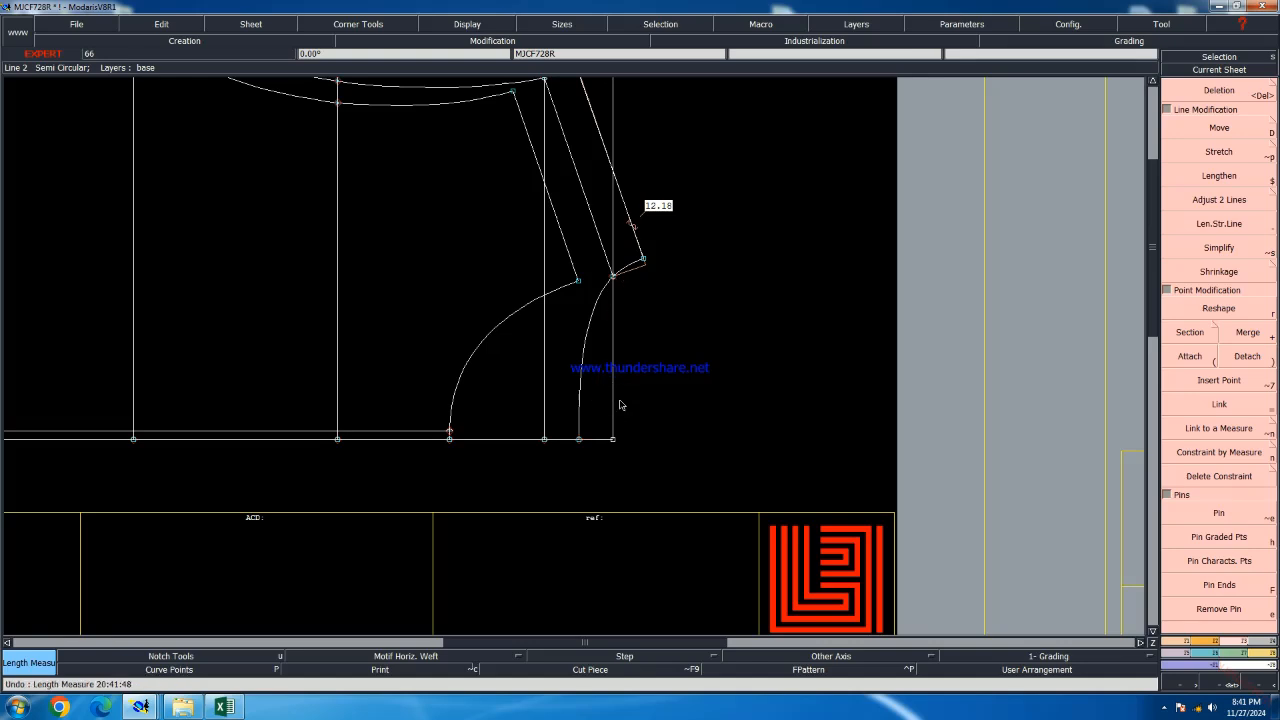
# Return to the hood sheet and reshape the back curve into a fuller outward bulge, for a width of about 31.4 cm
pyautogui.scroll(-3, 620, 404)
pyautogui.scroll(-1, 323, 492)
pyautogui.click(216, 558)
pyautogui.scroll(7, 216, 558)
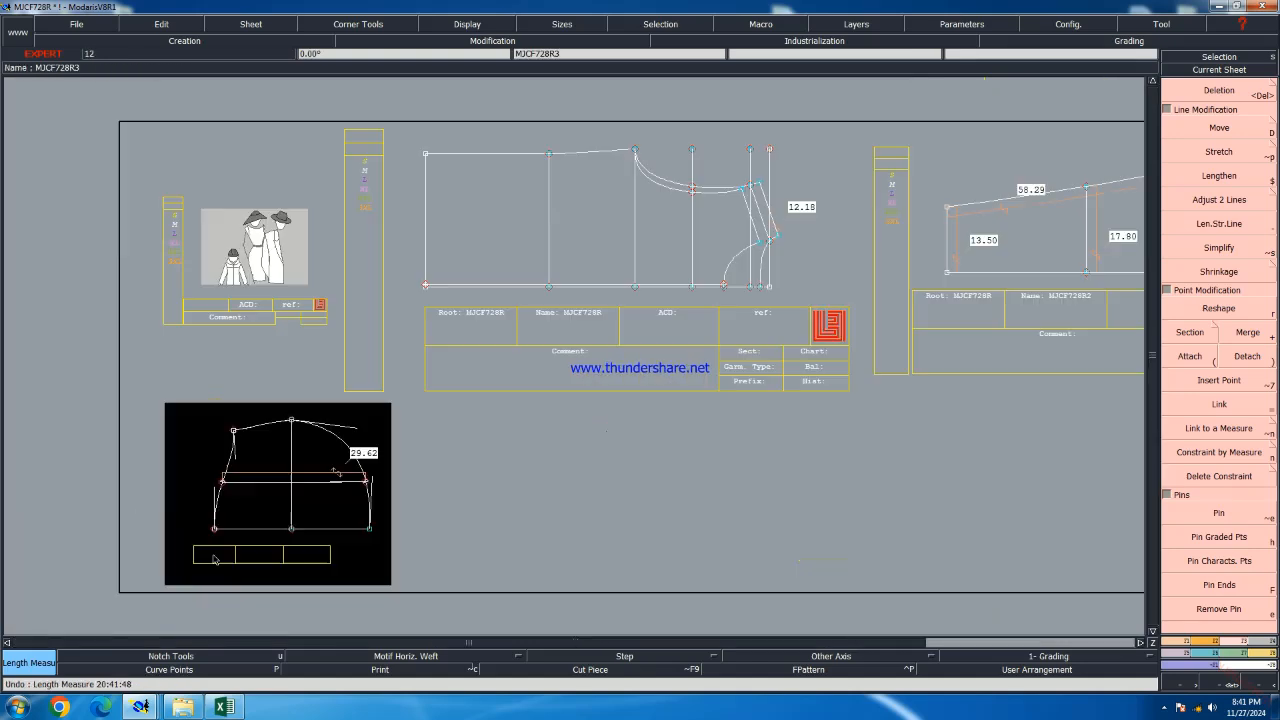
pyautogui.scroll(-1, 318, 418)
pyautogui.click(270, 268)
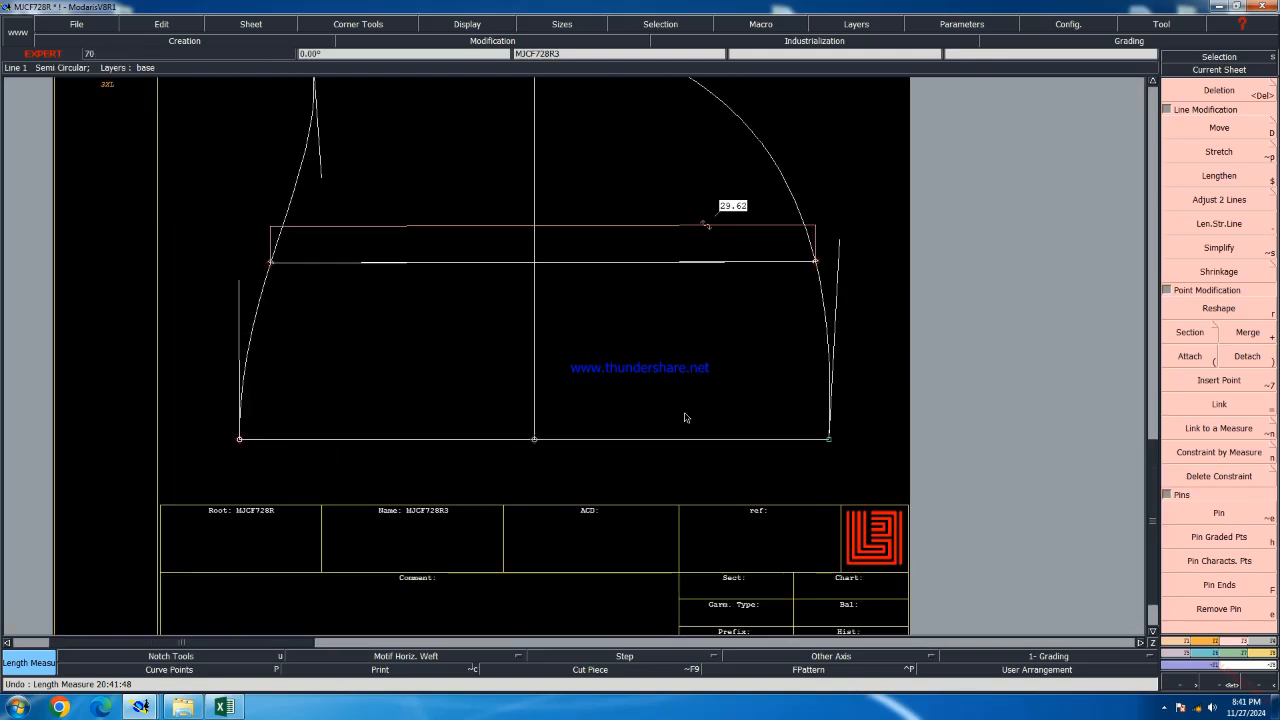
pyautogui.scroll(-1, 718, 401)
pyautogui.scroll(1, 775, 334)
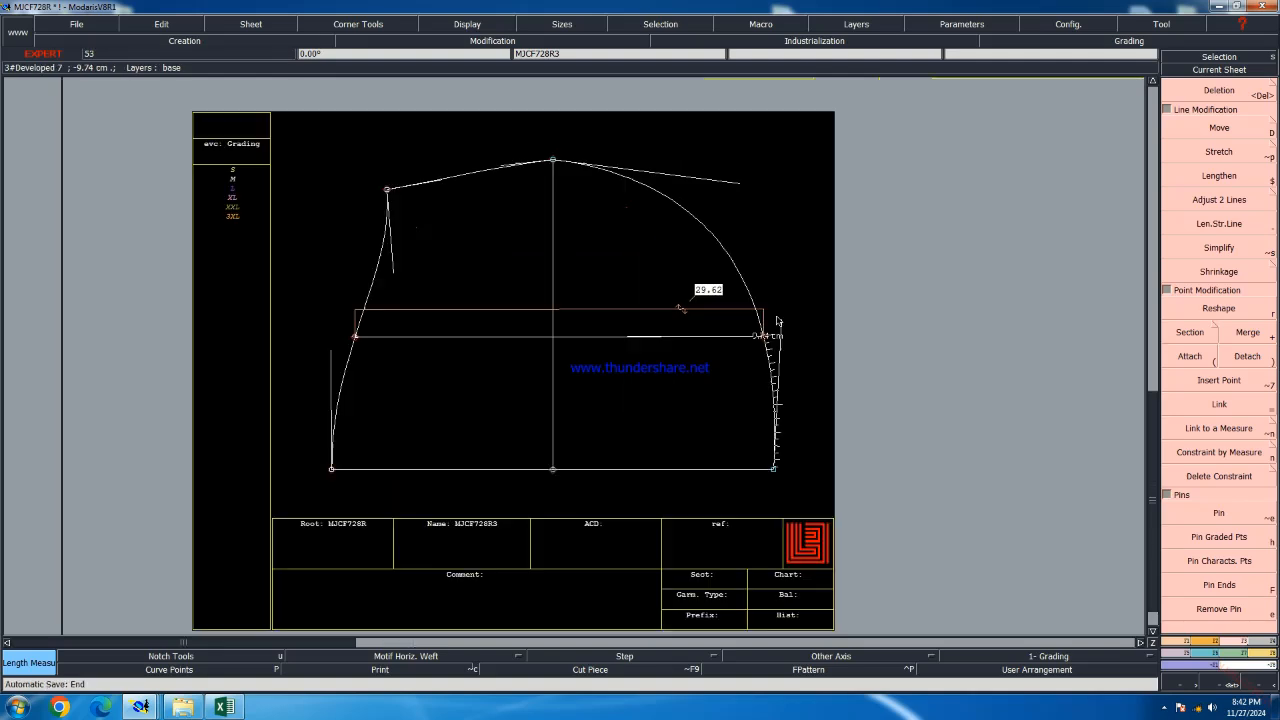
pyautogui.click(1219, 308)
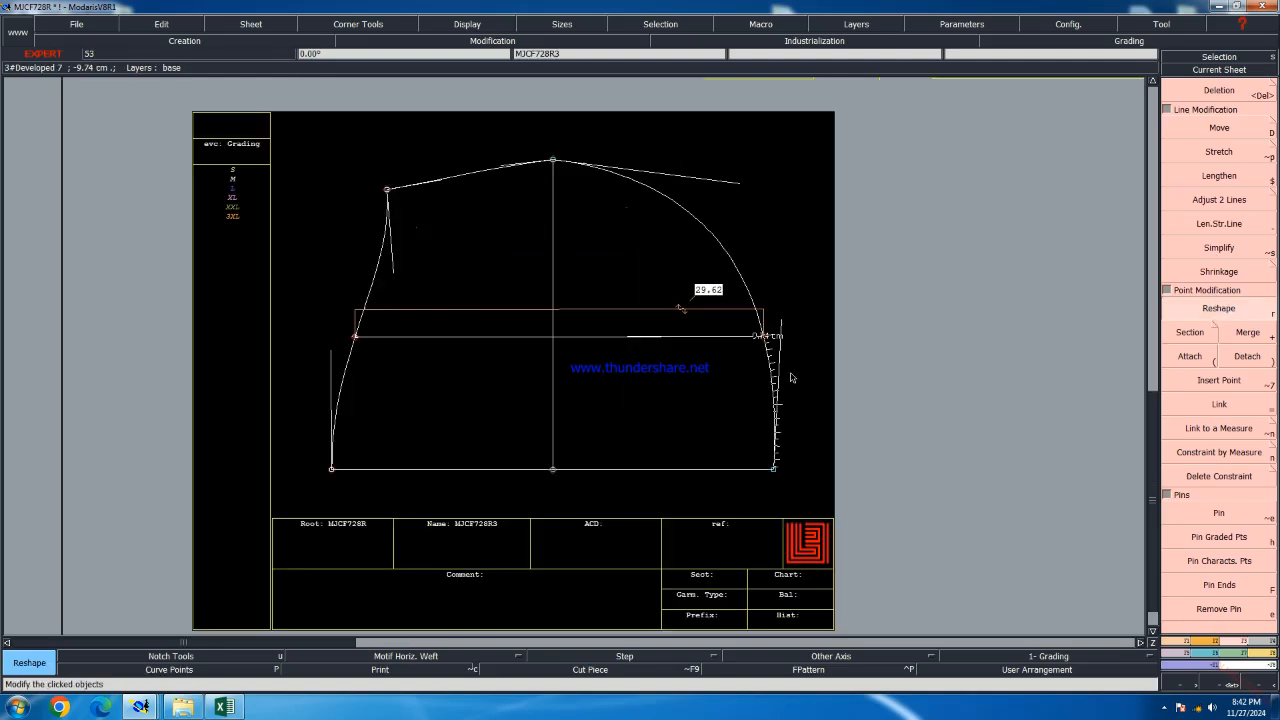
pyautogui.click(784, 317)
pyautogui.click(803, 311)
pyautogui.click(740, 184)
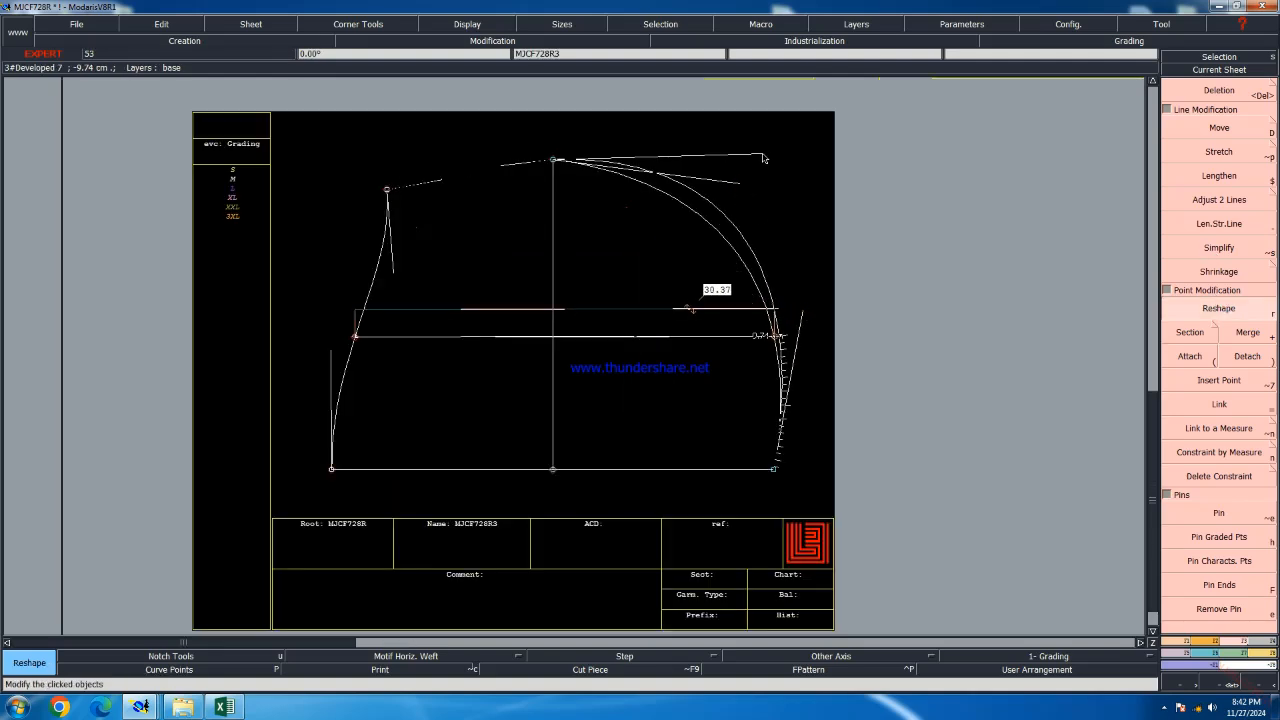
pyautogui.click(790, 155)
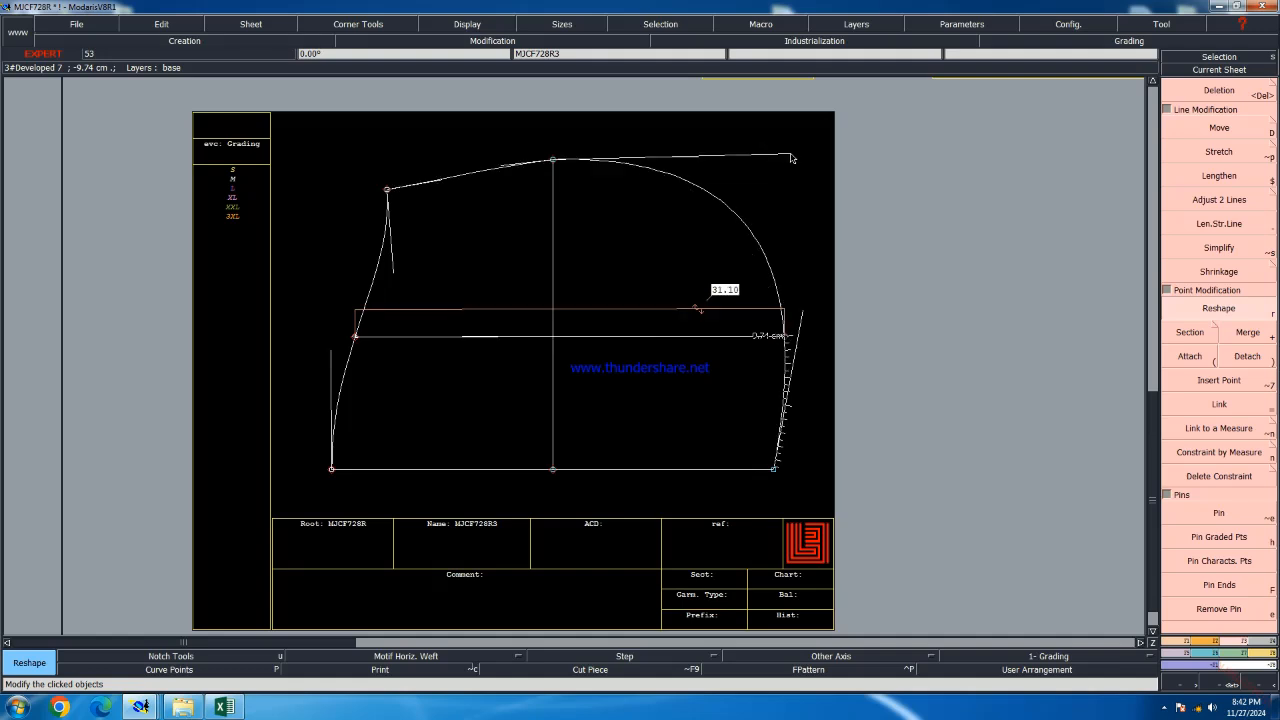
pyautogui.click(815, 339)
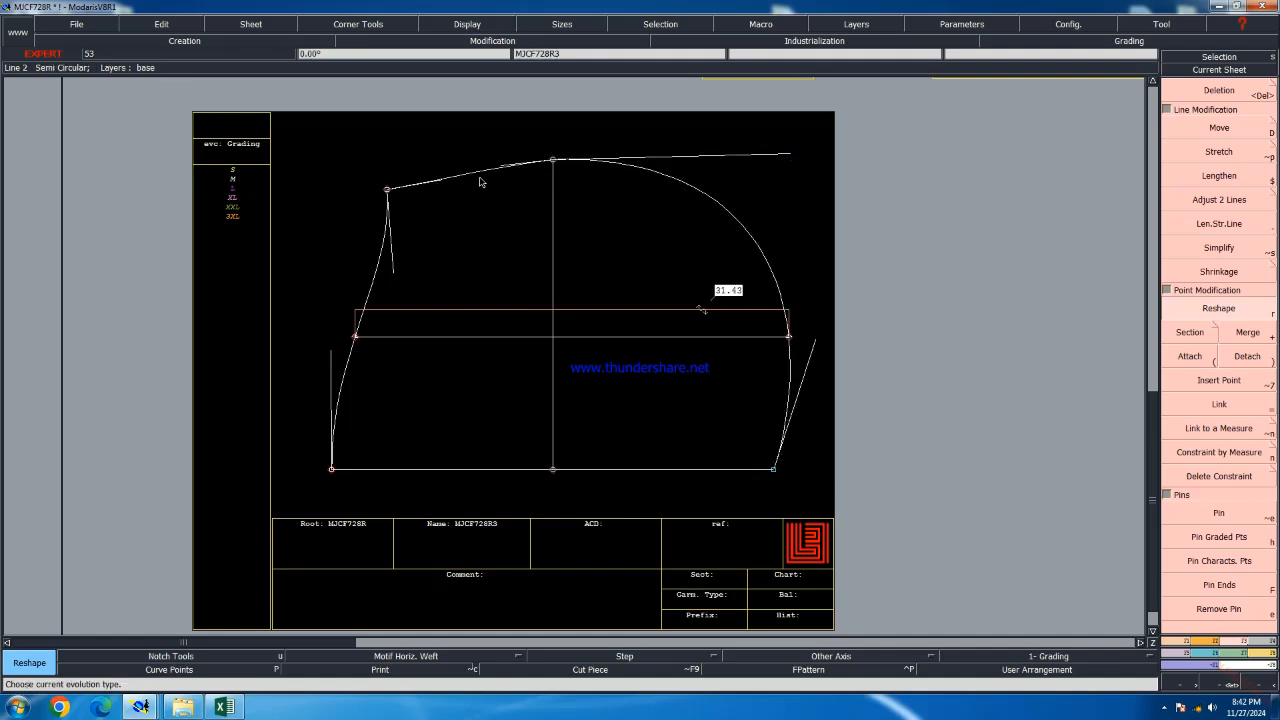
# Smooth the hood's top seam by adjusting the handles on both sides of the crown point and at the front corner
pyautogui.scroll(3, 480, 181)
pyautogui.click(545, 193)
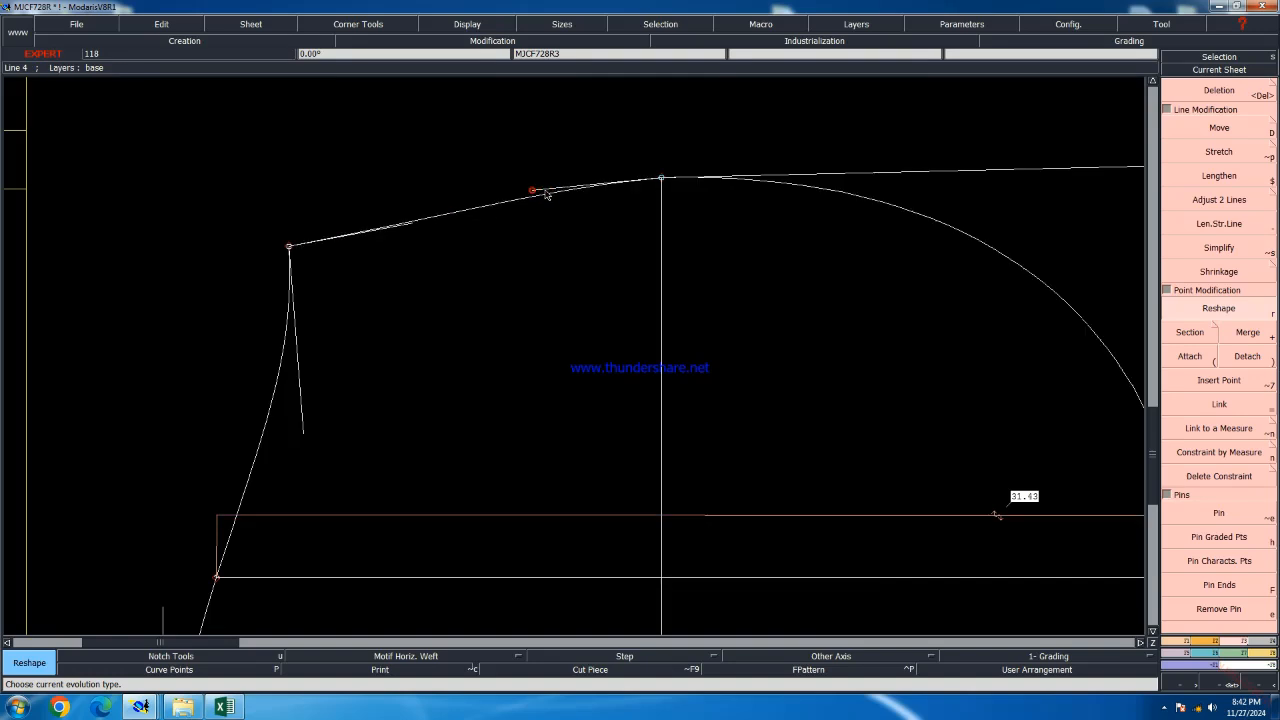
pyautogui.click(534, 192)
pyautogui.scroll(-3, 489, 274)
pyautogui.click(840, 218)
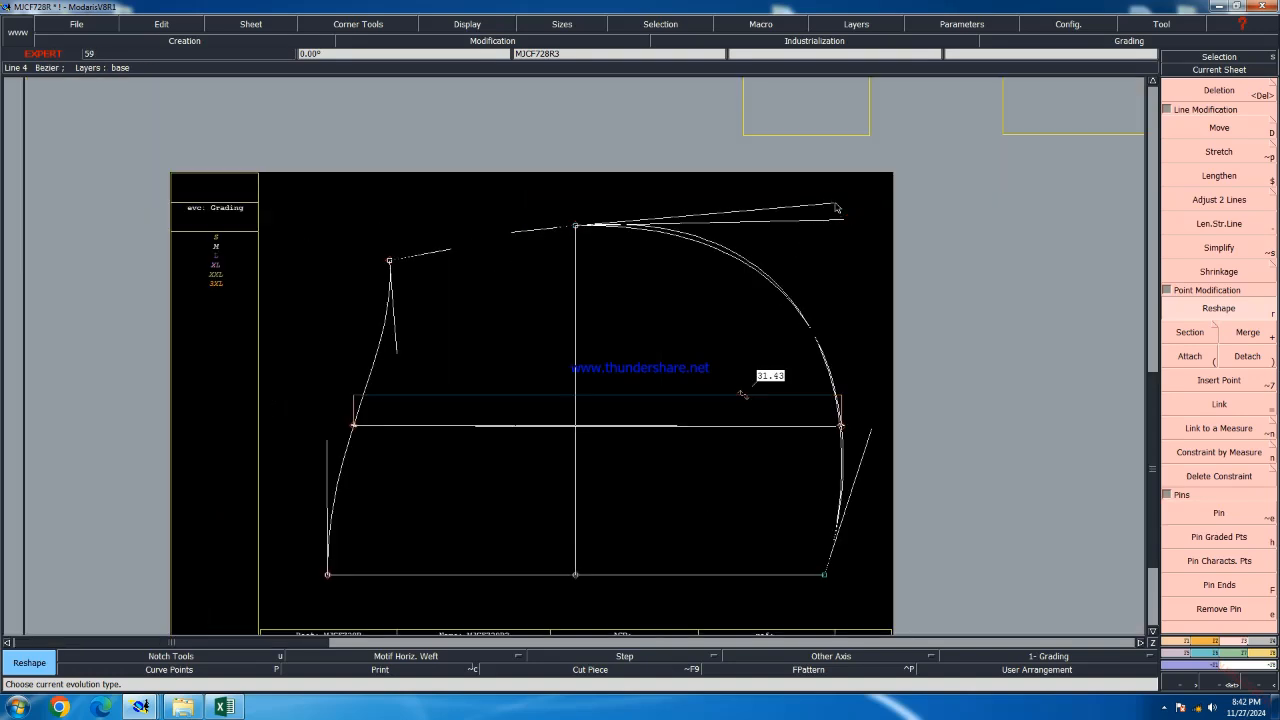
pyautogui.click(834, 203)
pyautogui.scroll(3, 468, 237)
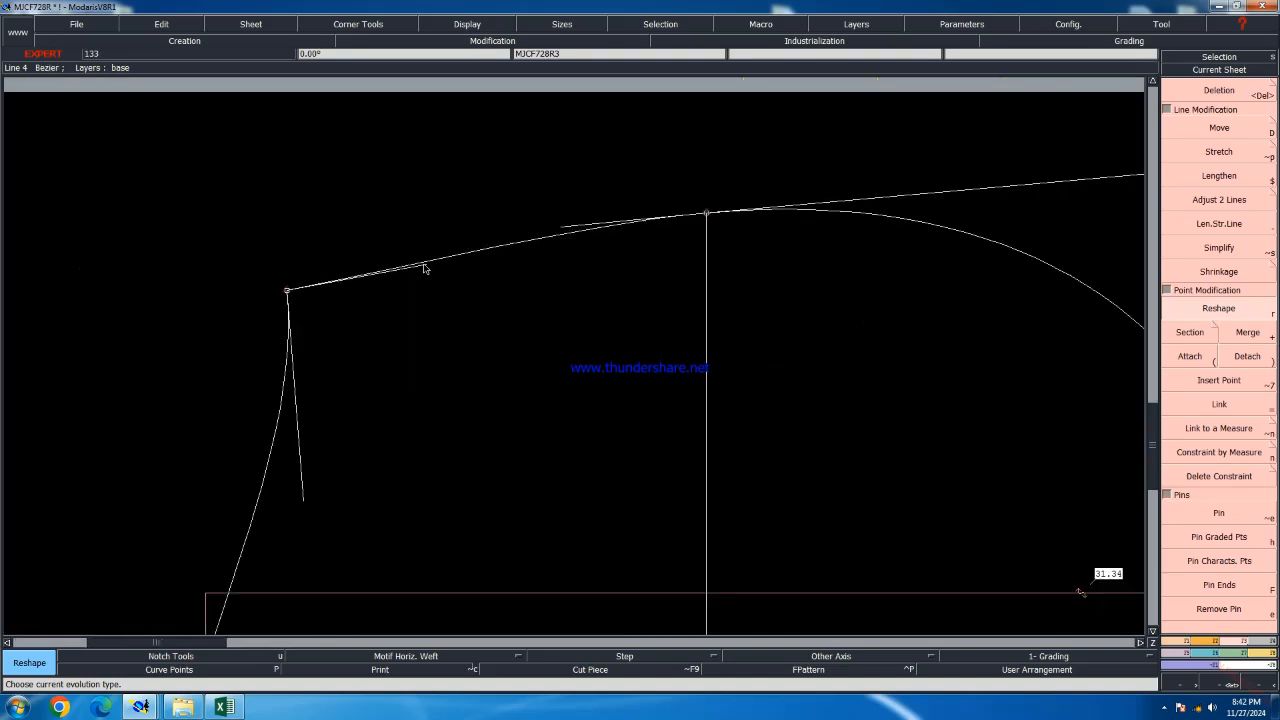
pyautogui.click(424, 264)
pyautogui.click(443, 269)
# Refine the hood's front edge by shortening its upper handle and moving the lower handle outward, for a width of about 31.8 cm
pyautogui.scroll(-3, 591, 224)
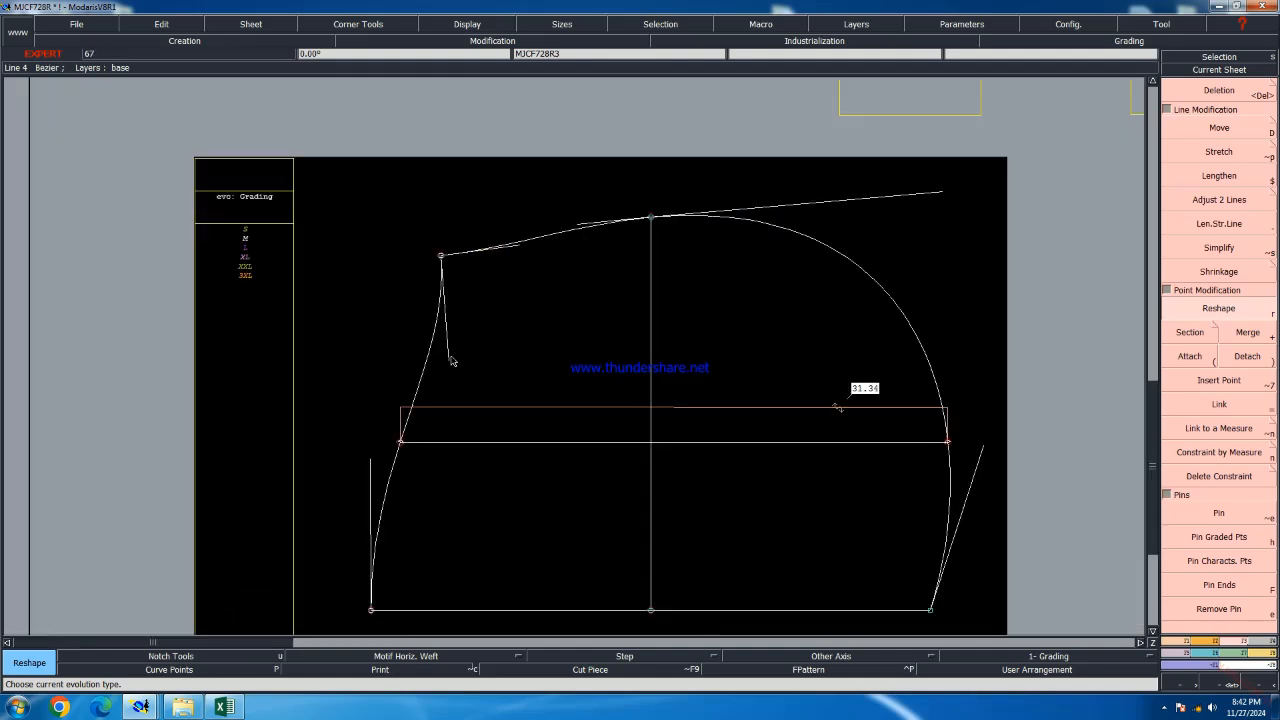
pyautogui.click(452, 361)
pyautogui.click(440, 359)
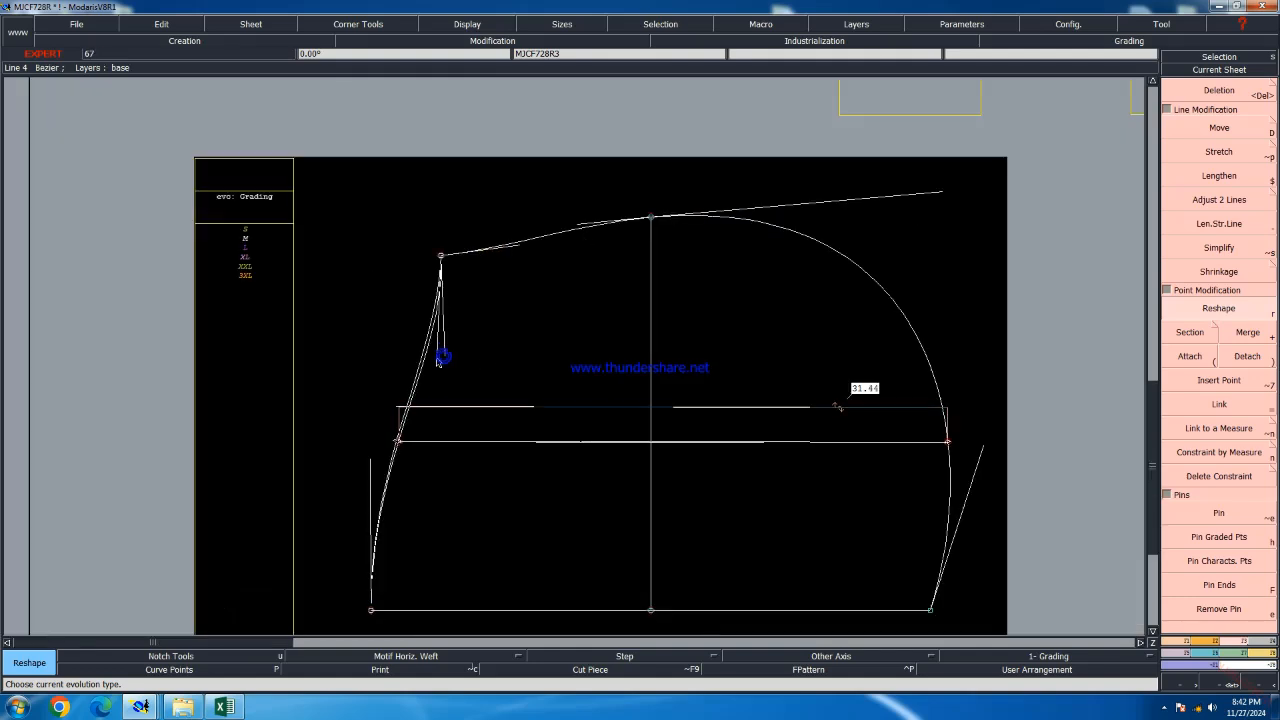
pyautogui.click(450, 342)
pyautogui.click(370, 459)
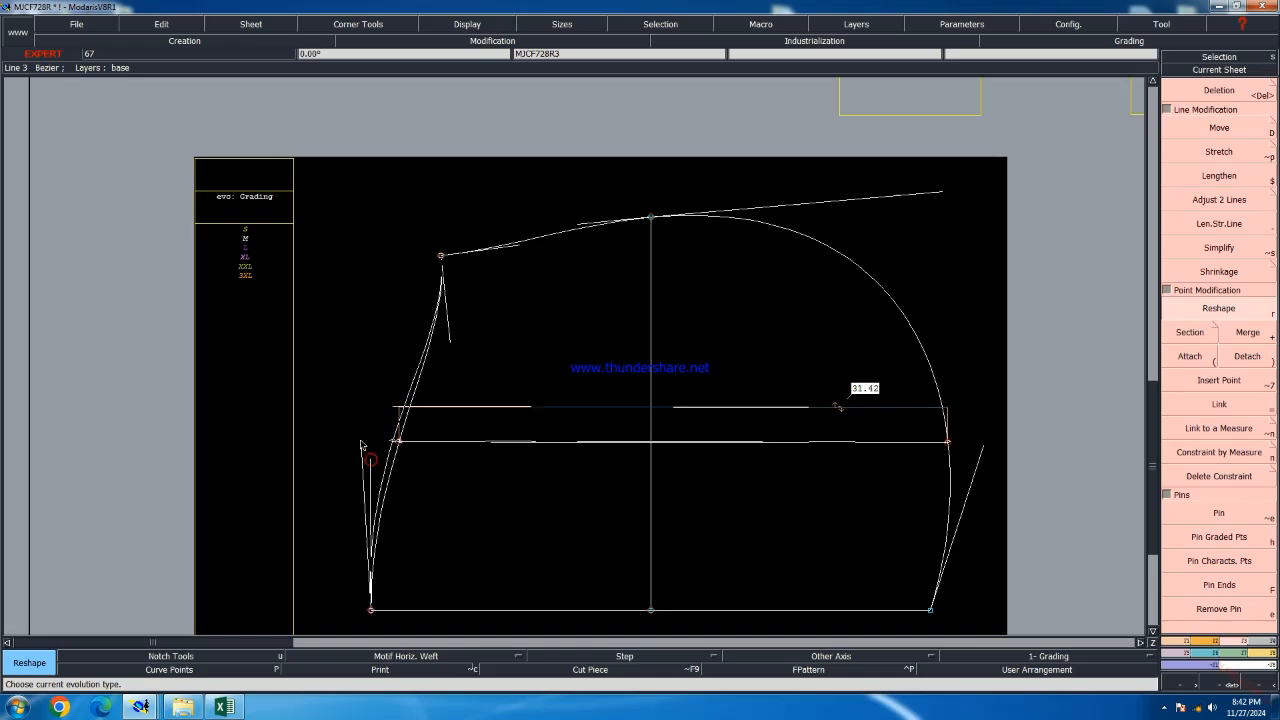
pyautogui.click(362, 445)
pyautogui.scroll(-3, 516, 474)
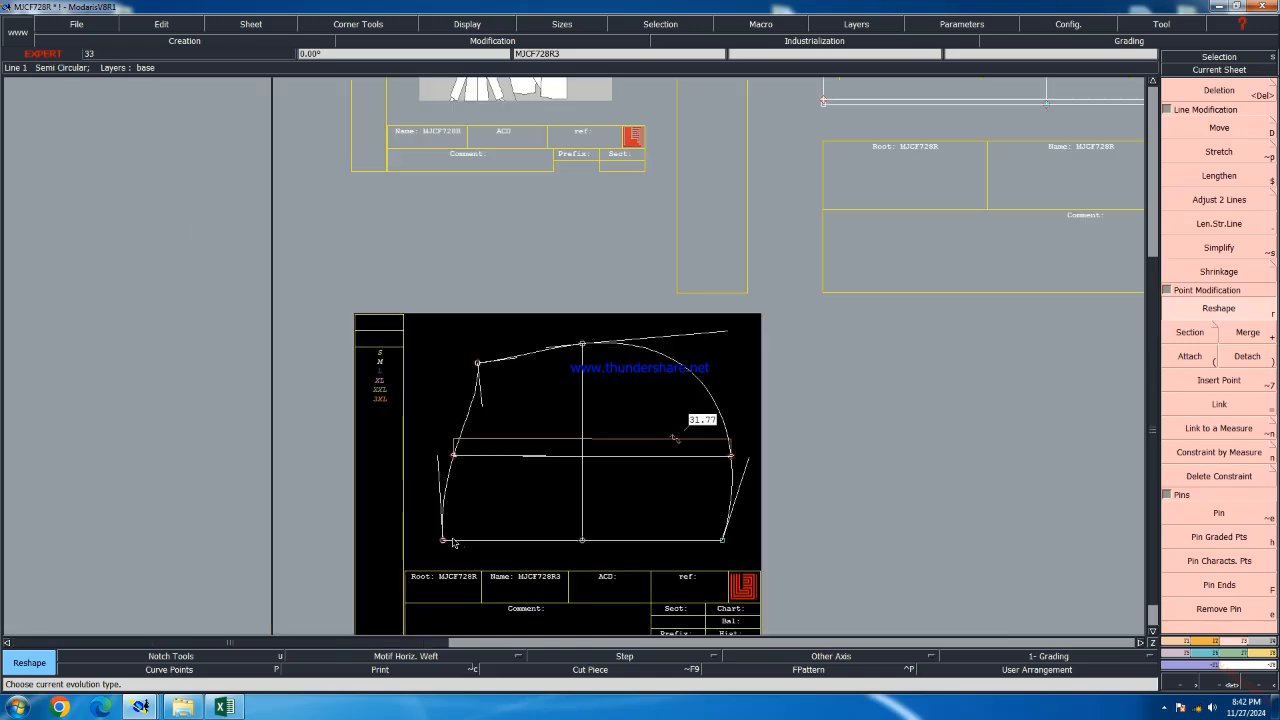
# Switch to the Excel spec sheet, examine the jacket's front and back hood drawings on the VIEW sheet, and return to Modaris
pyautogui.click(226, 707)
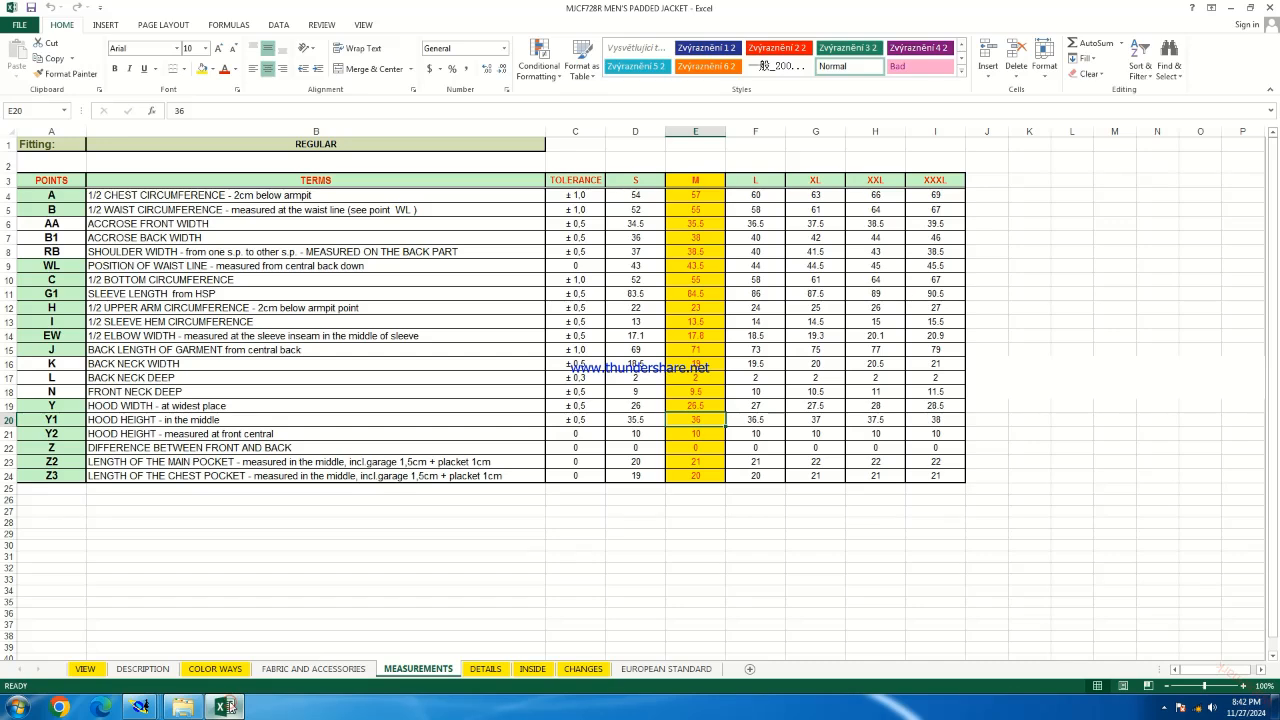
pyautogui.click(85, 668)
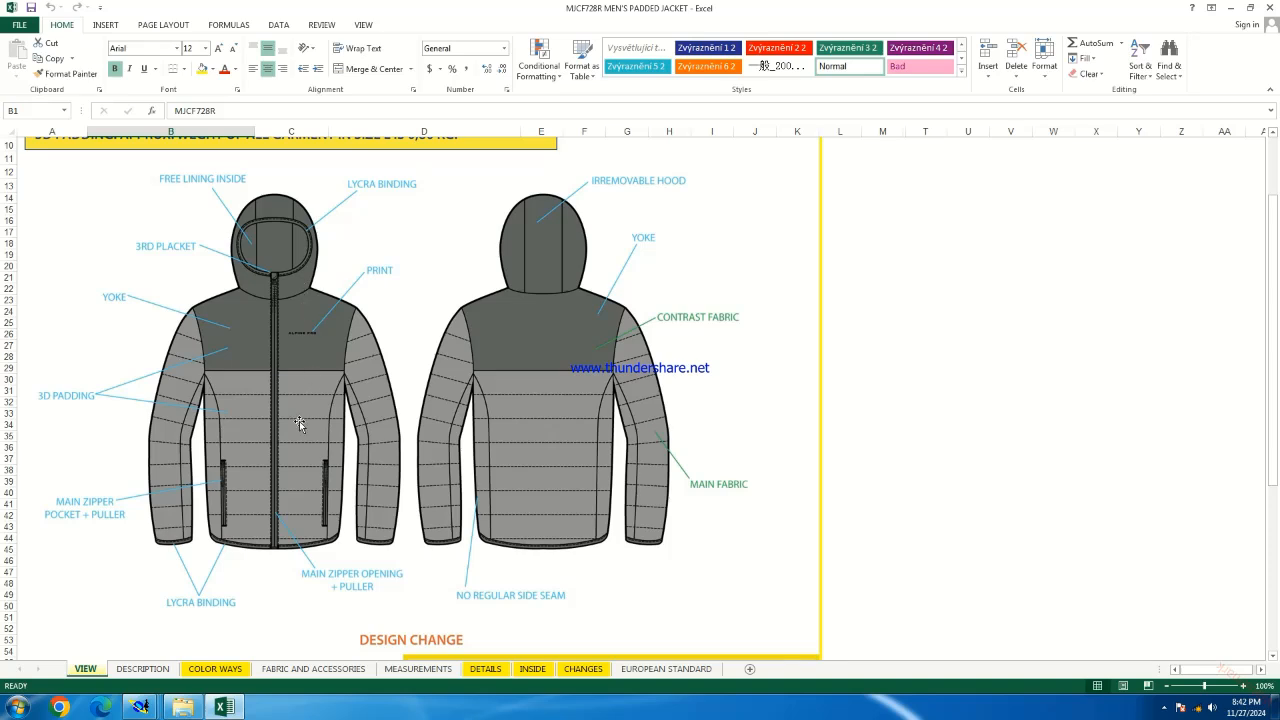
pyautogui.click(1239, 12)
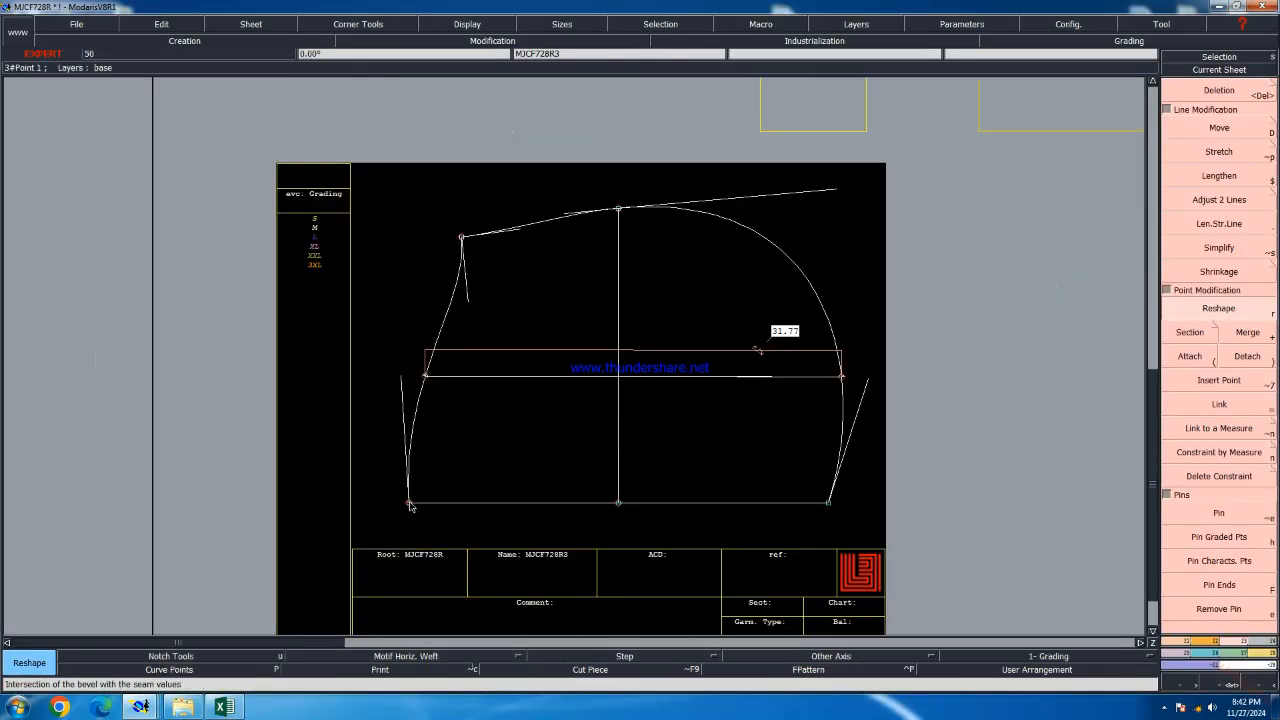
# Place a developed point on the hood's bottom line, 8 cm from the front corner
pyautogui.press('d')
pyautogui.click(409, 503)
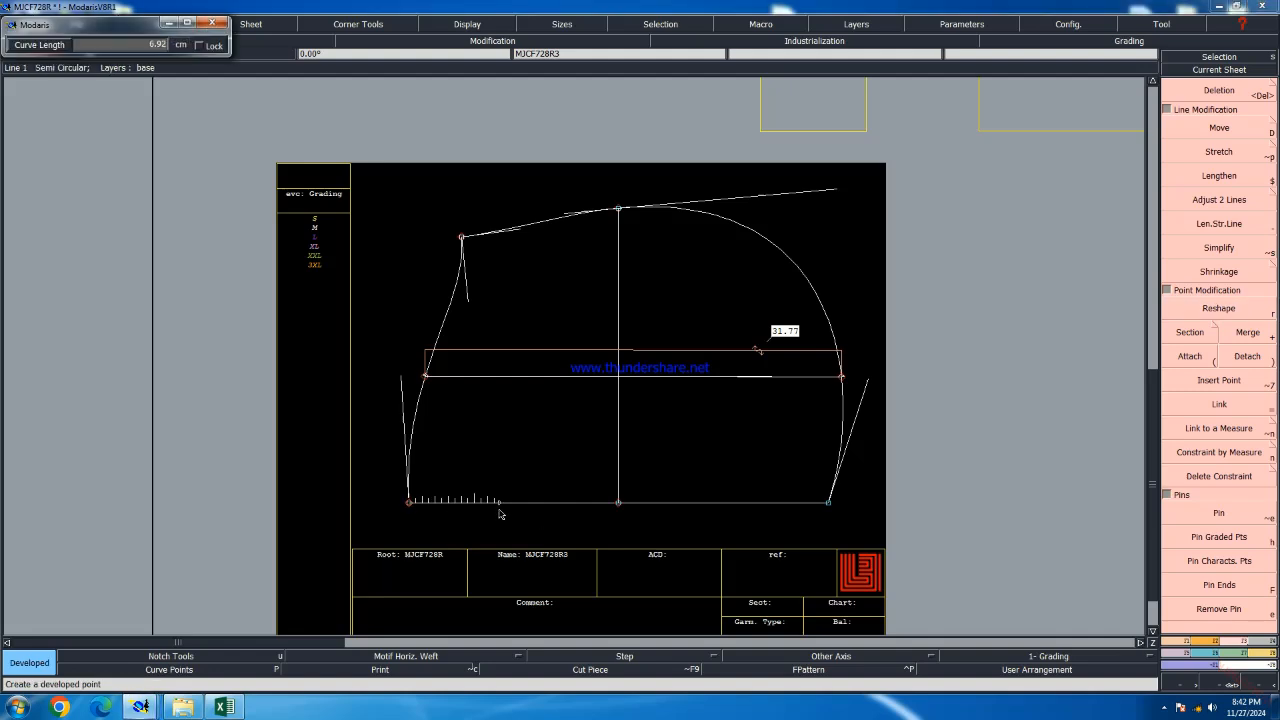
pyautogui.write('8')
pyautogui.press('Return')
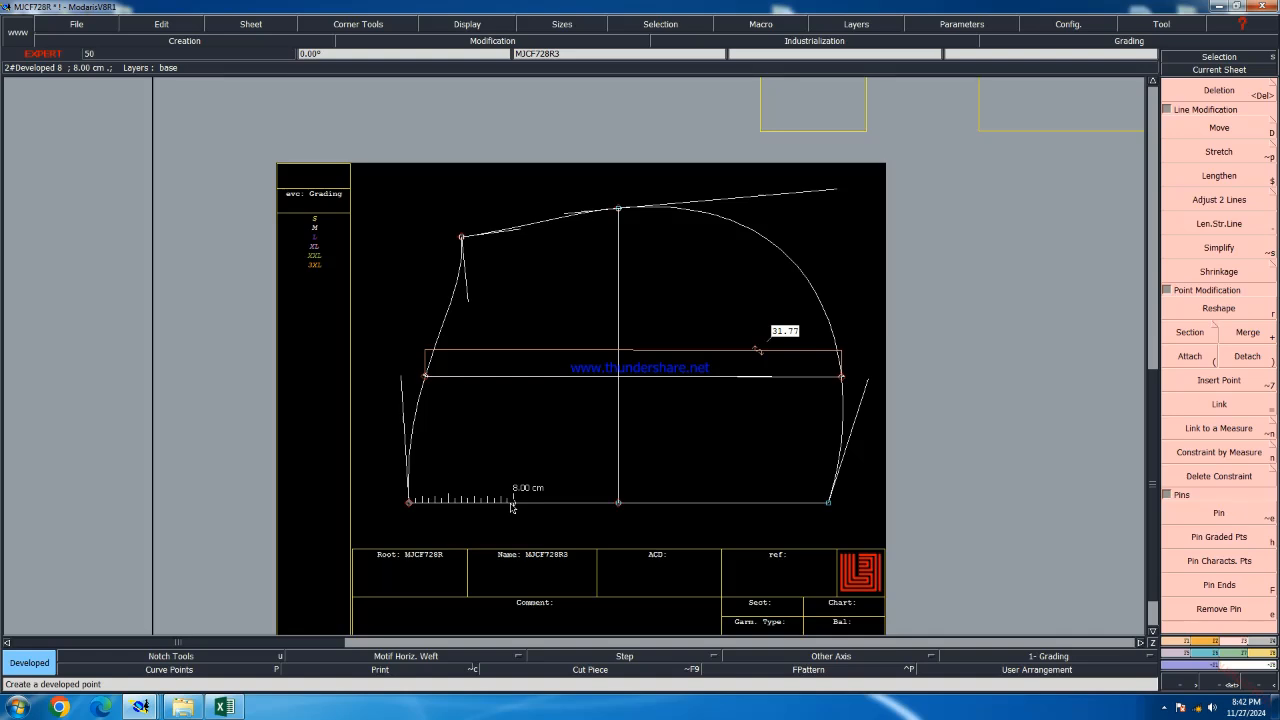
# Section the hood's bottom line at the new 8 cm point and at the vertical centre line
pyautogui.click(1218, 382)
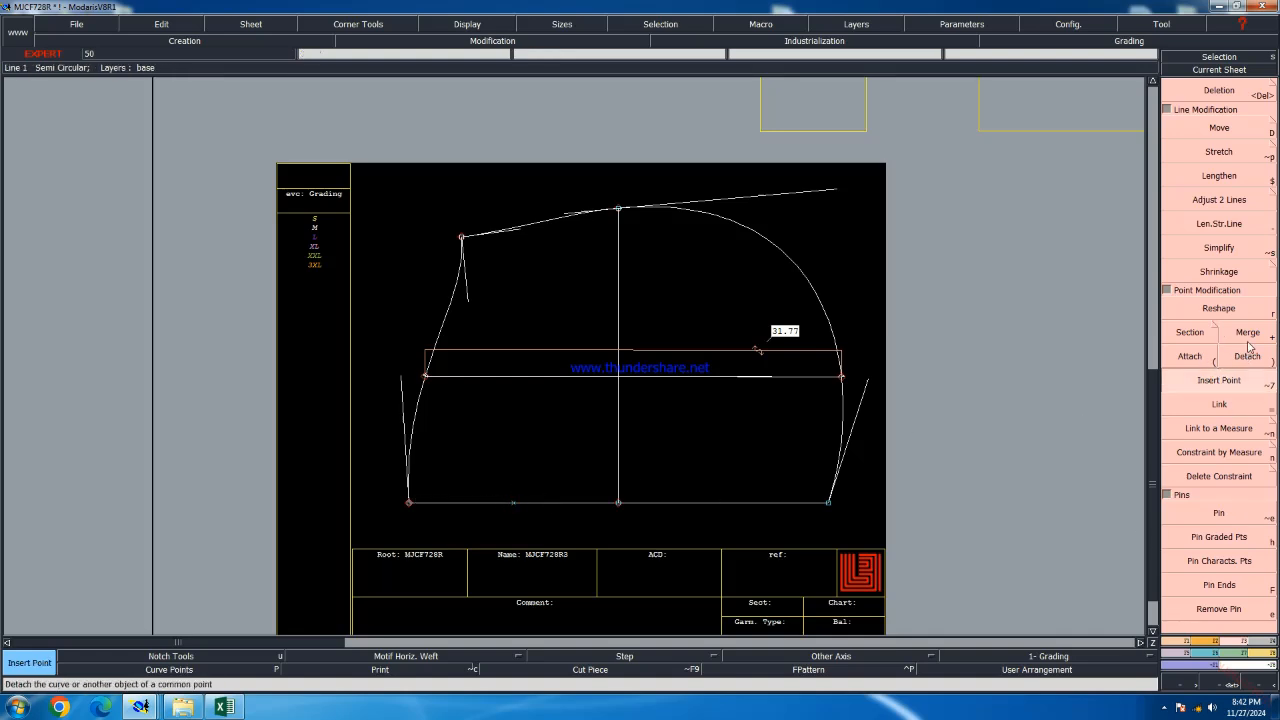
pyautogui.click(1178, 328)
pyautogui.click(514, 503)
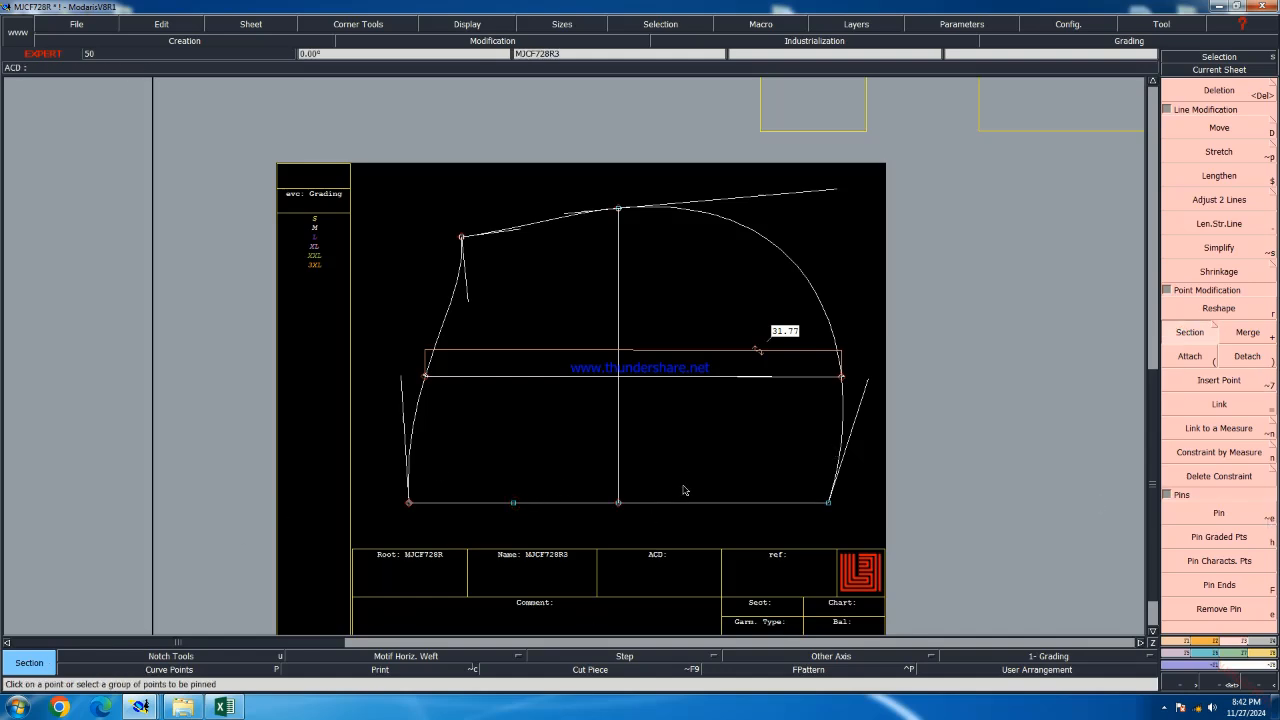
pyautogui.click(630, 503)
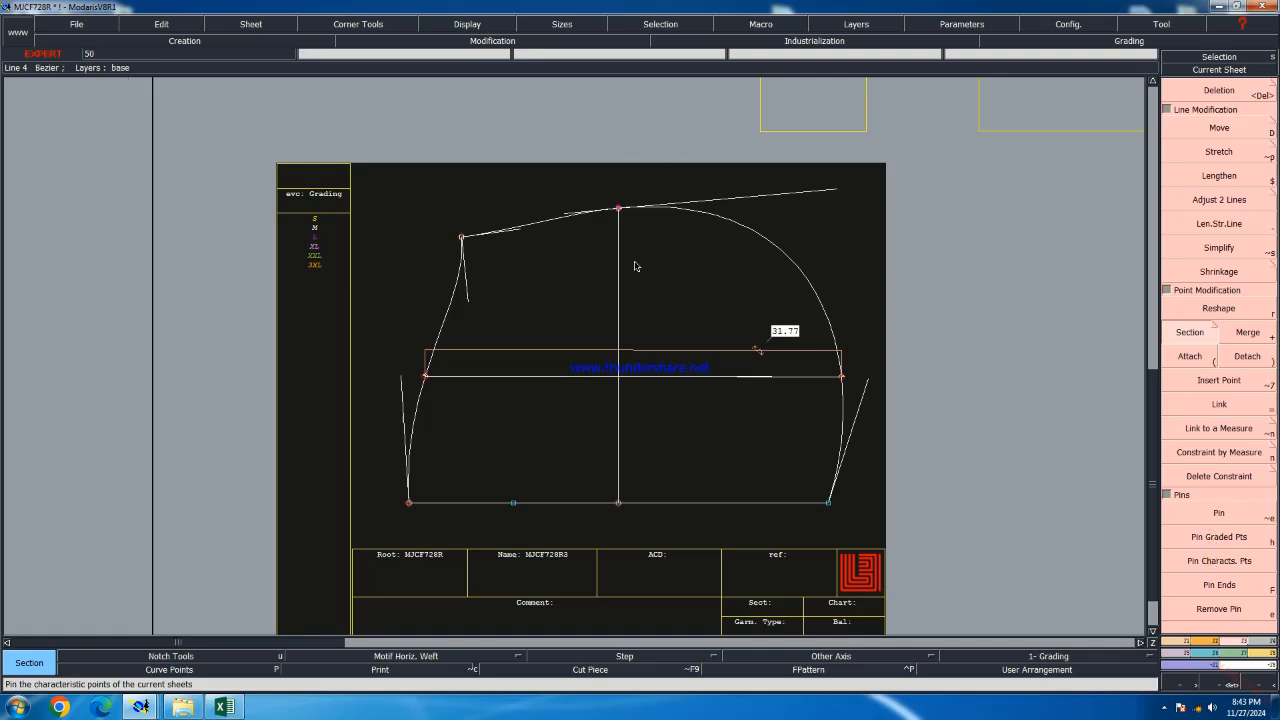
# Move the hood's vertical centre line with both its end points 1 cm upward, with no horizontal shift
pyautogui.moveTo(676, 160); pyautogui.dragTo(583, 538)
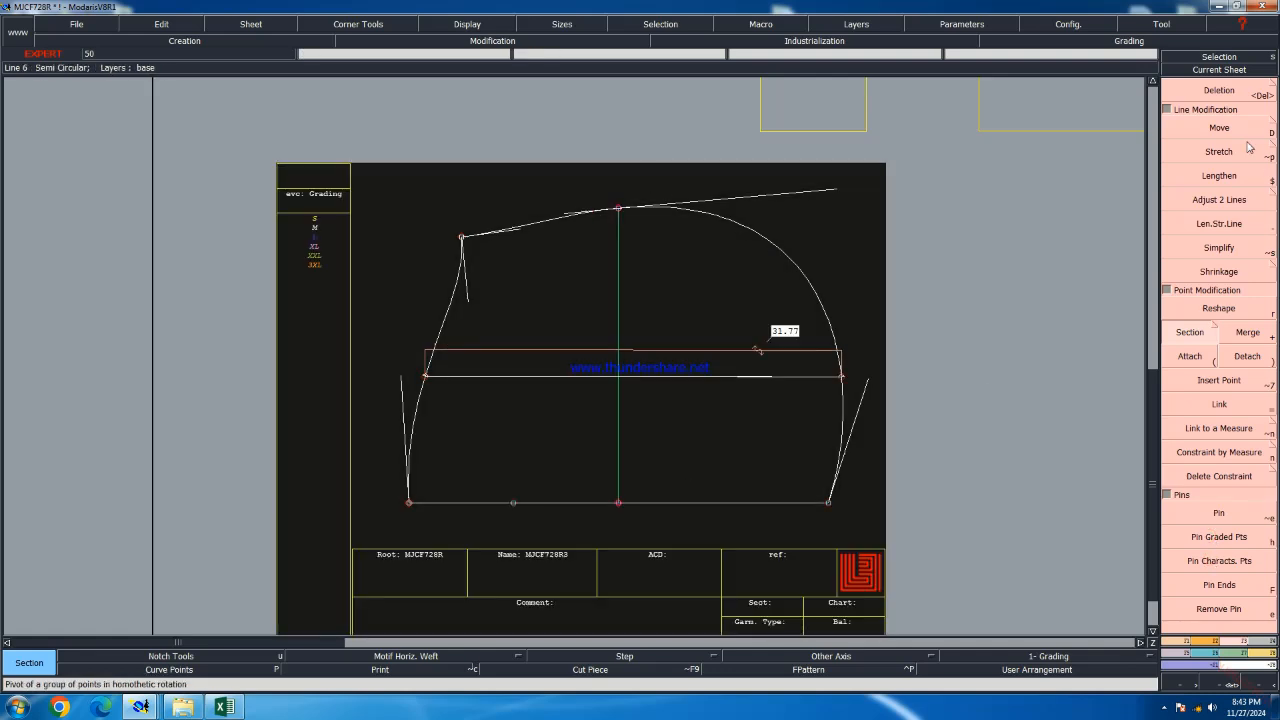
pyautogui.click(1238, 129)
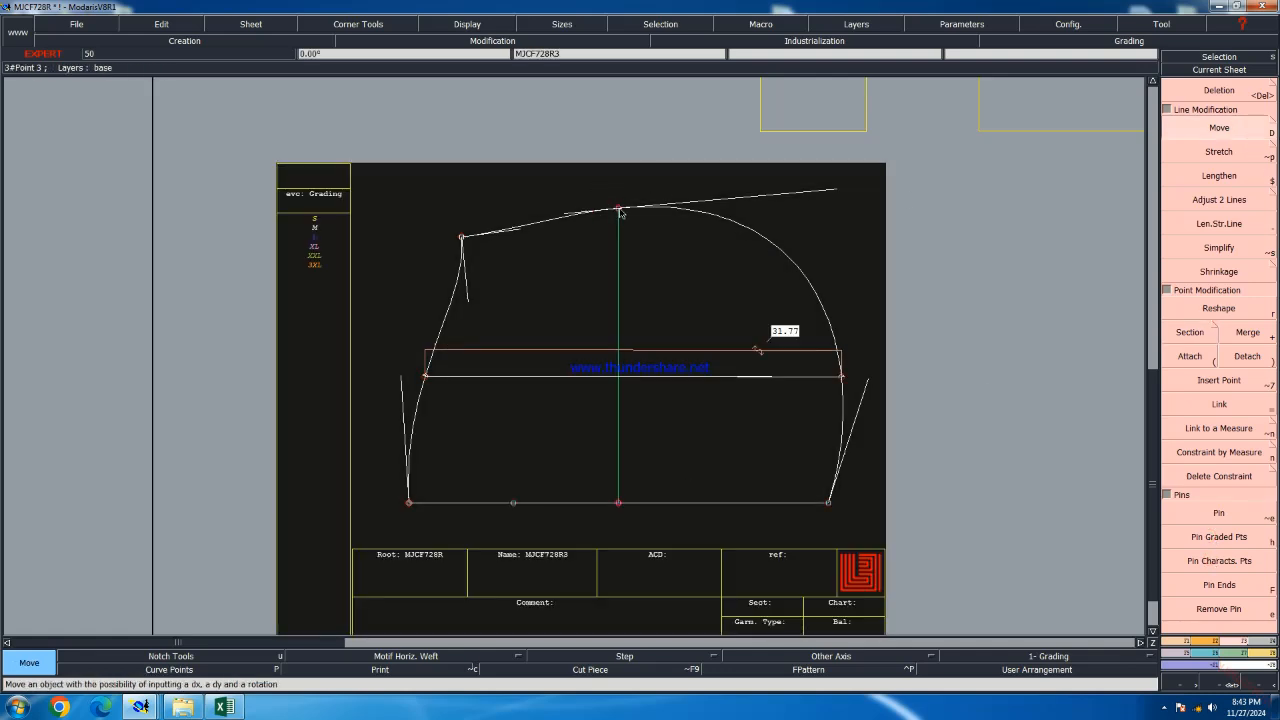
pyautogui.click(619, 209)
pyautogui.press('Down')
pyautogui.press('Down')
pyautogui.write('1')
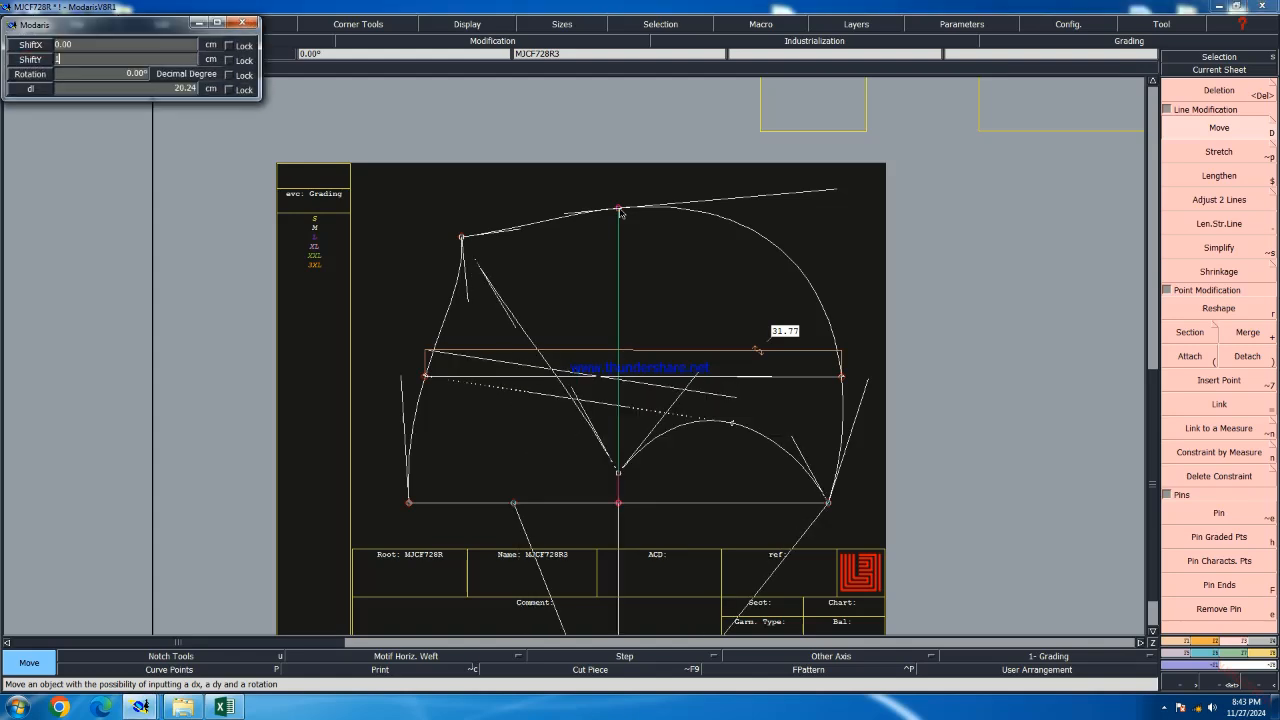
pyautogui.press('Return')
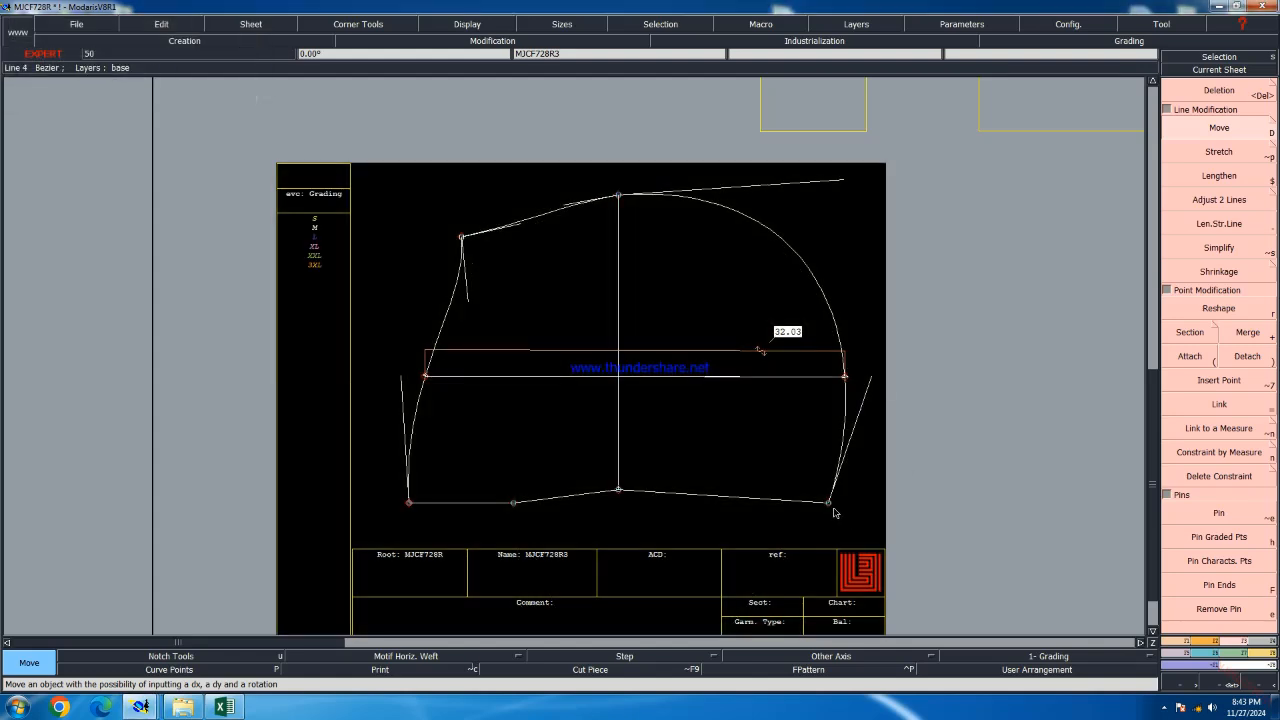
# Move the hood's bottom back corner point 1 cm downward, with no horizontal shift
pyautogui.click(827, 503)
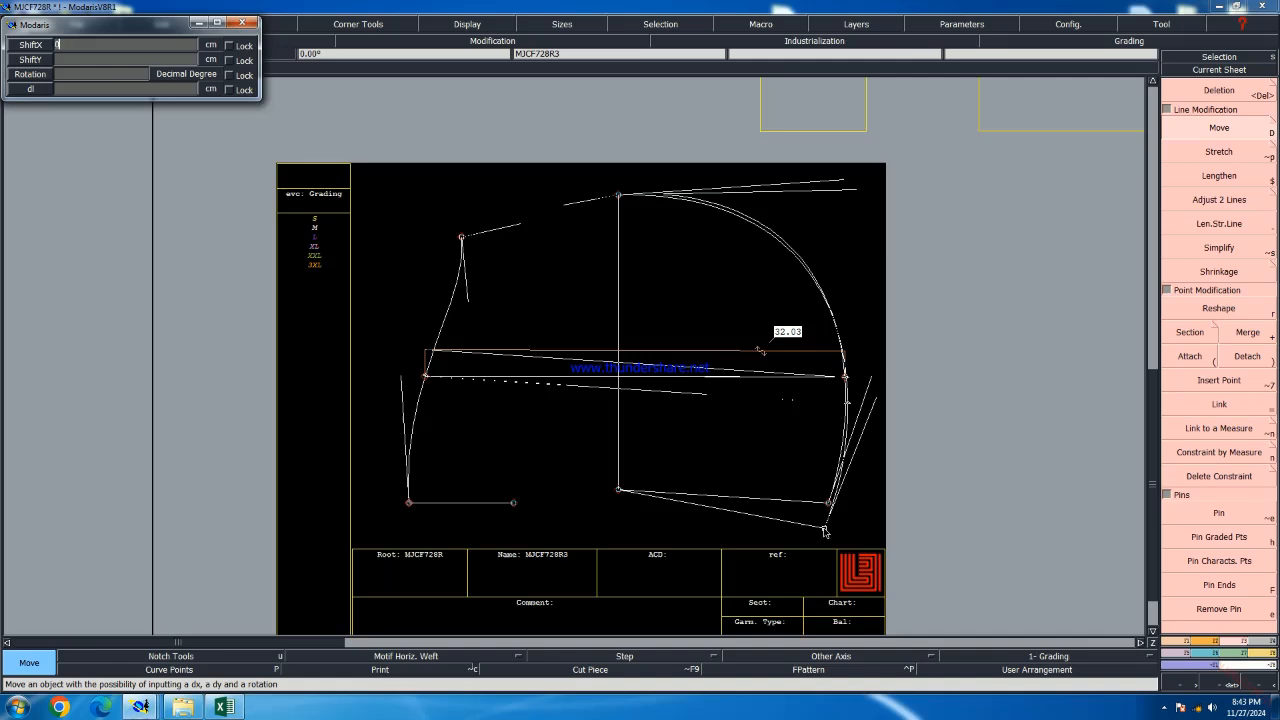
pyautogui.write('-2')
pyautogui.press('Return')
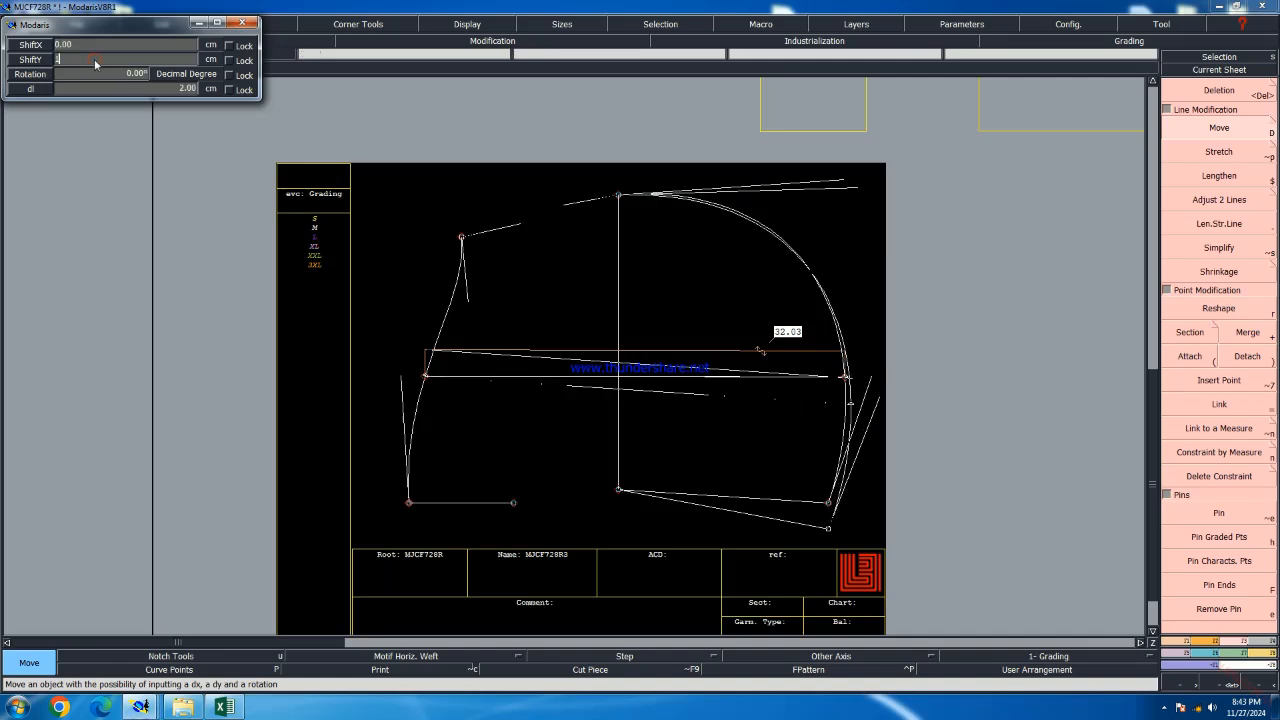
pyautogui.press('Return')
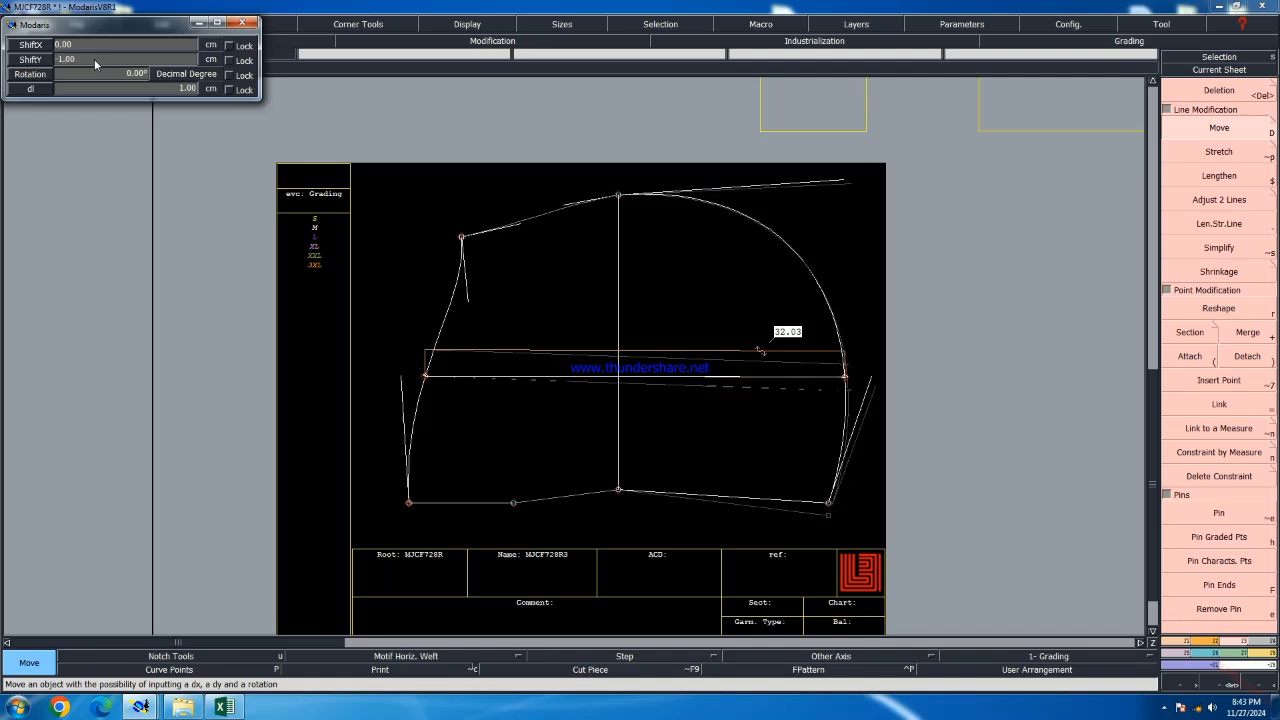
pyautogui.click(711, 562)
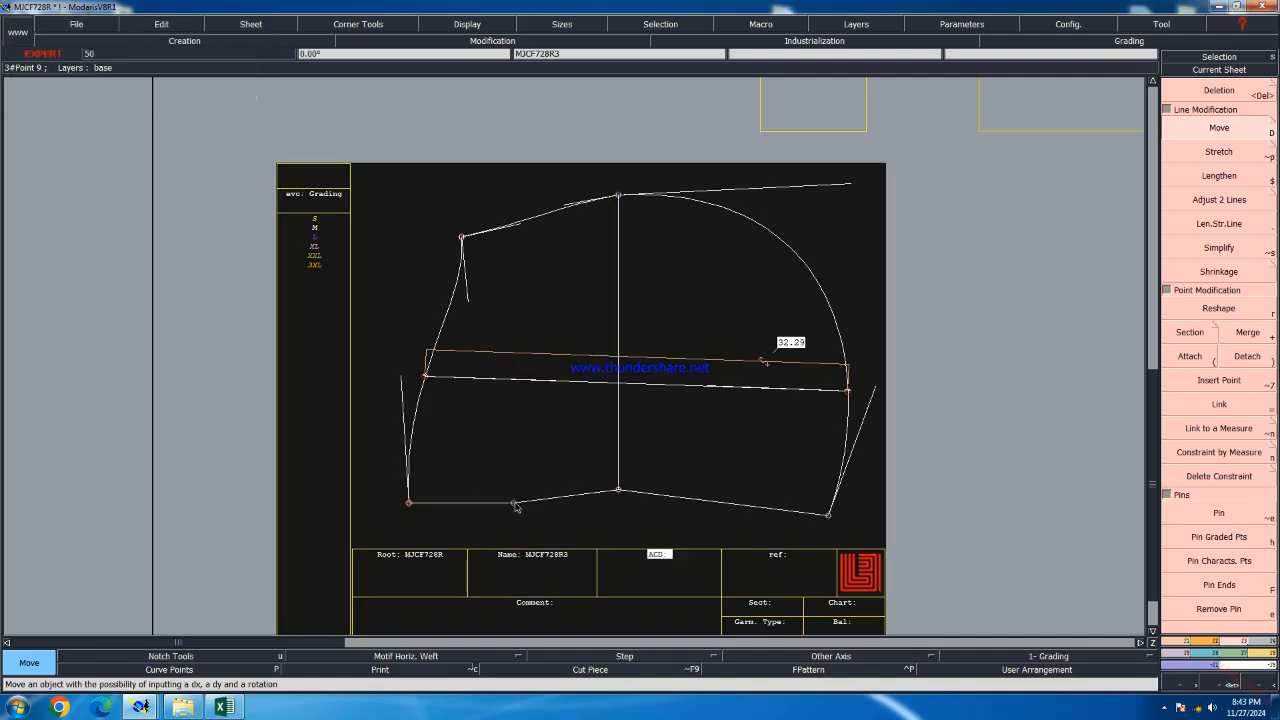
# Move the 8 cm point on the hood's bottom line 1.5 cm downward, with no horizontal shift
pyautogui.click(515, 505)
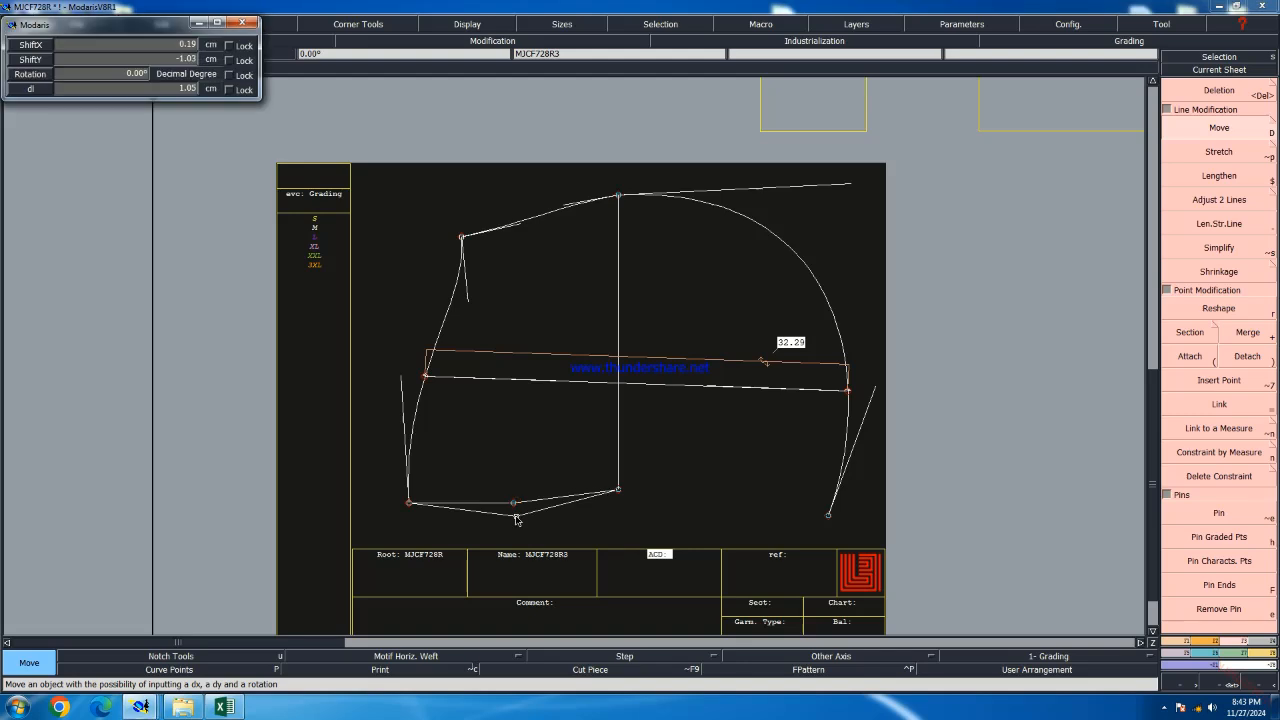
pyautogui.write('00')
pyautogui.press('Return')
pyautogui.press('Return')
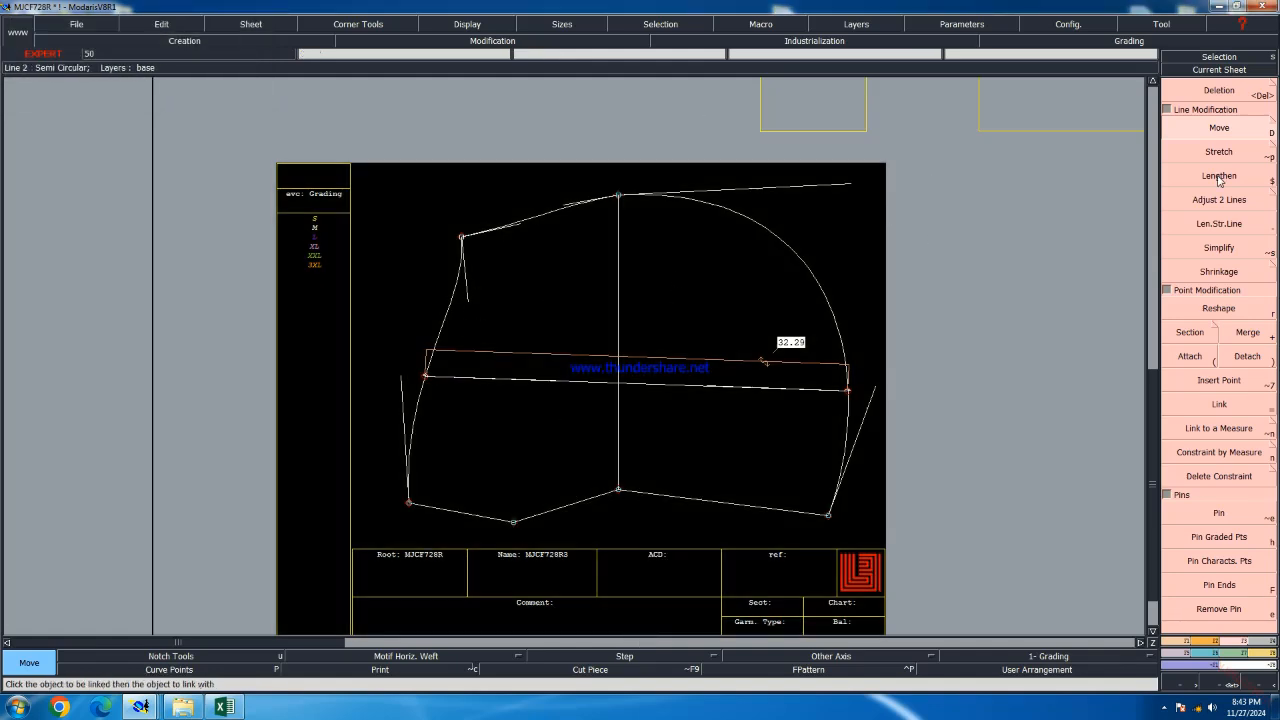
# Add a dynamic length measure along the hood's front edge and inspect the bottom neckline closely
pyautogui.press('l')
pyautogui.click(446, 318)
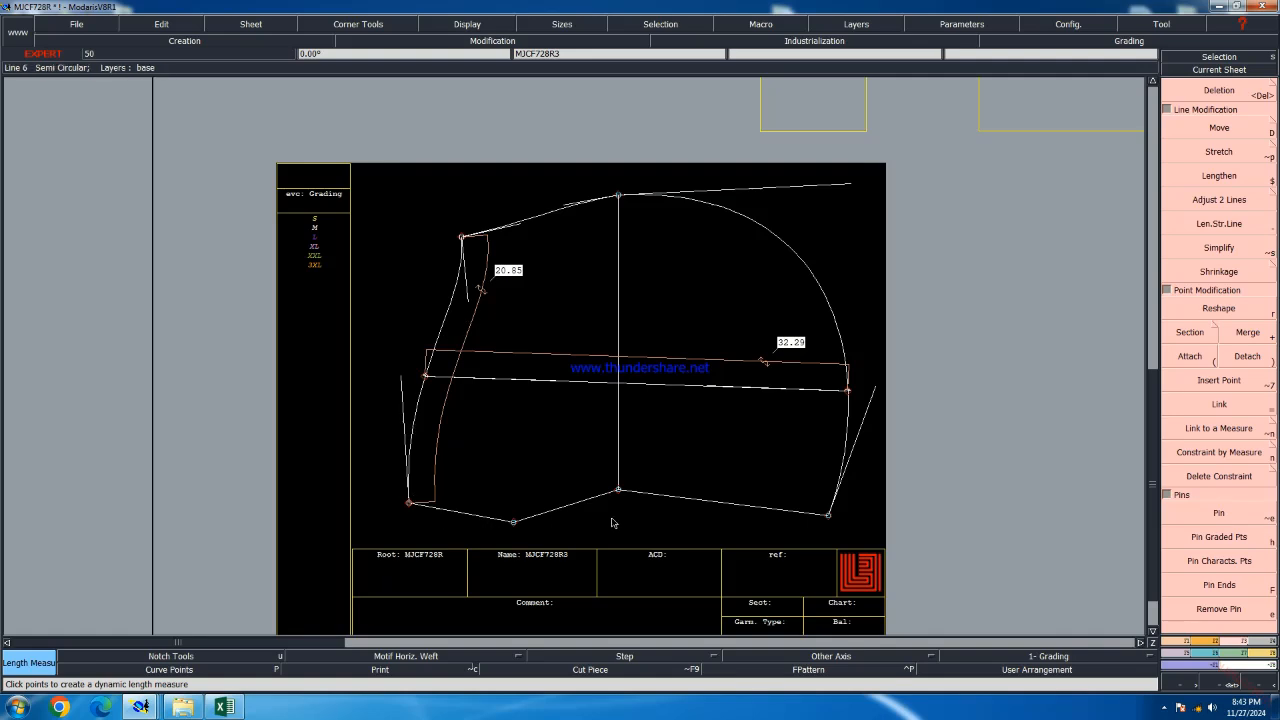
pyautogui.scroll(2, 830, 560)
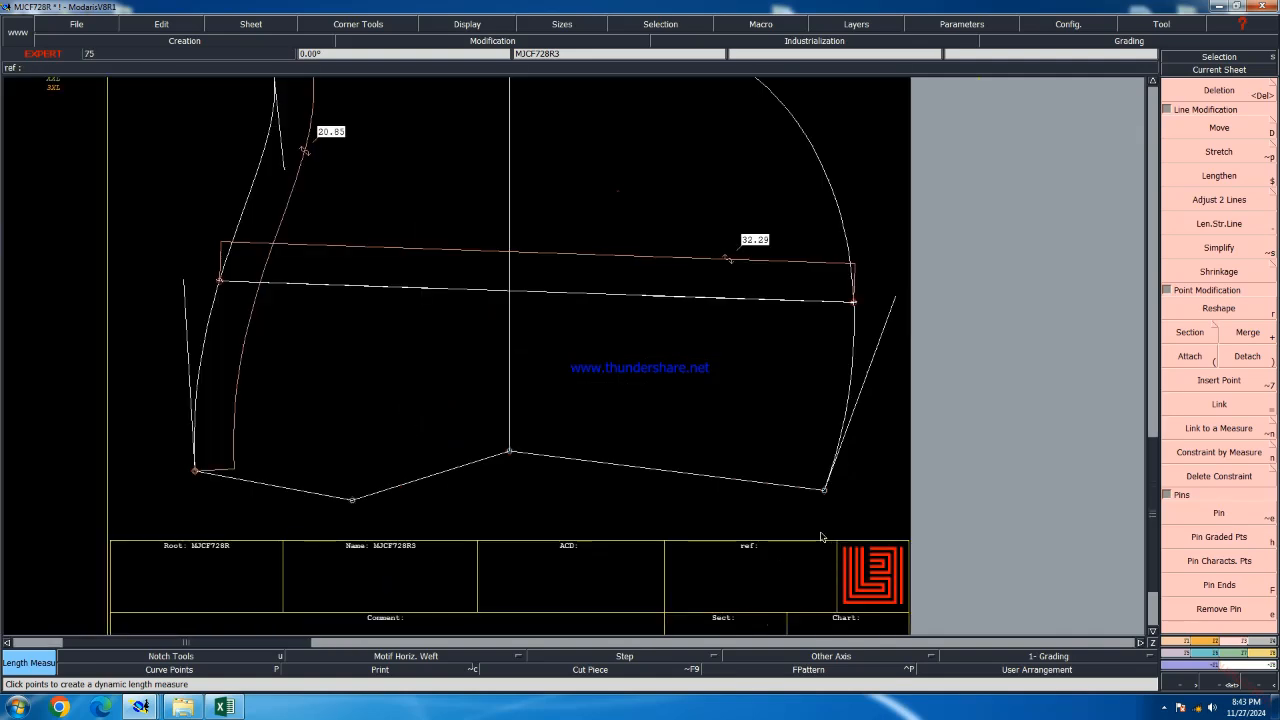
pyautogui.scroll(1, 815, 532)
pyautogui.scroll(-2, 808, 540)
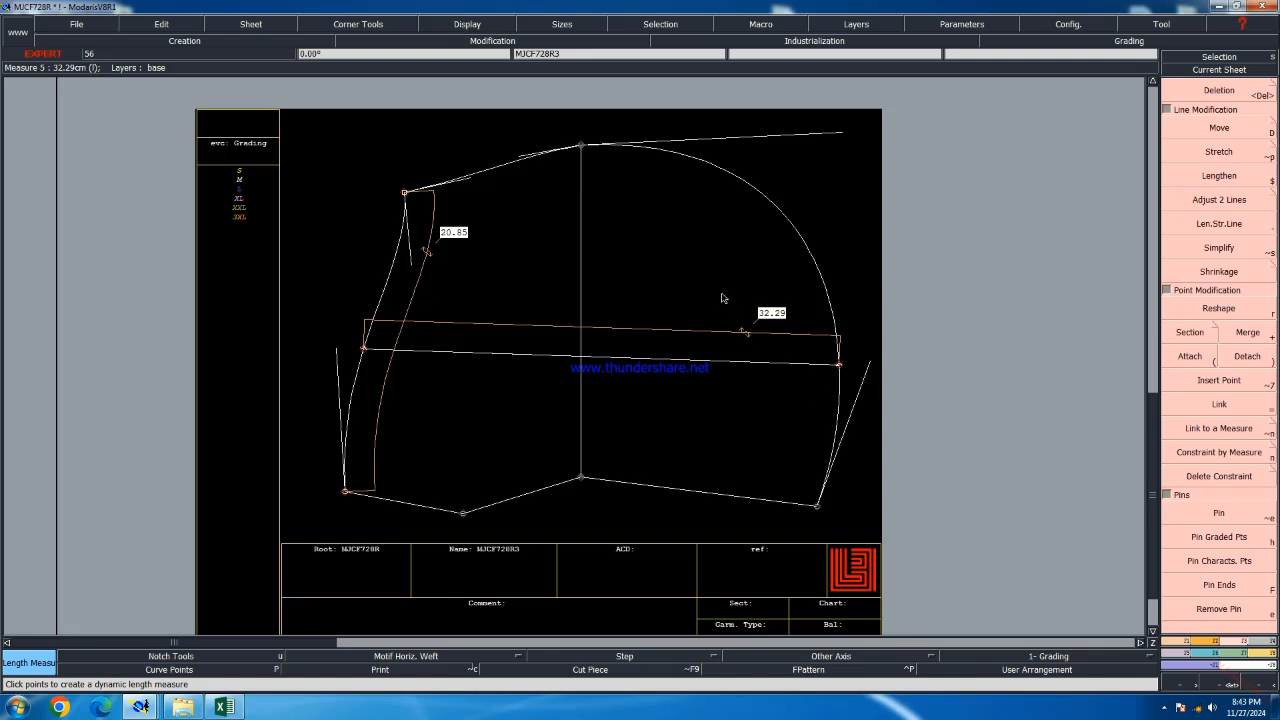
pyautogui.scroll(1, 754, 562)
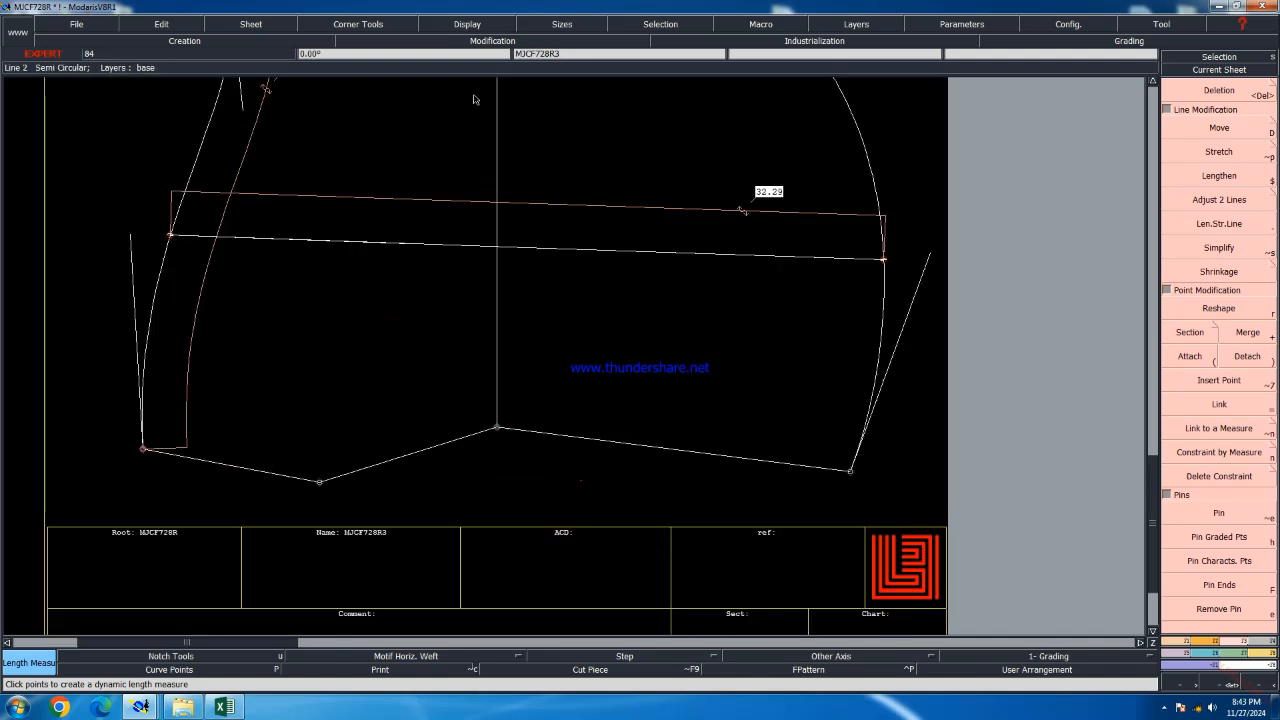
# Simplify the bottom neckline between the 8 cm point and the back corner with a 0.01 cm tolerance
pyautogui.click(1219, 309)
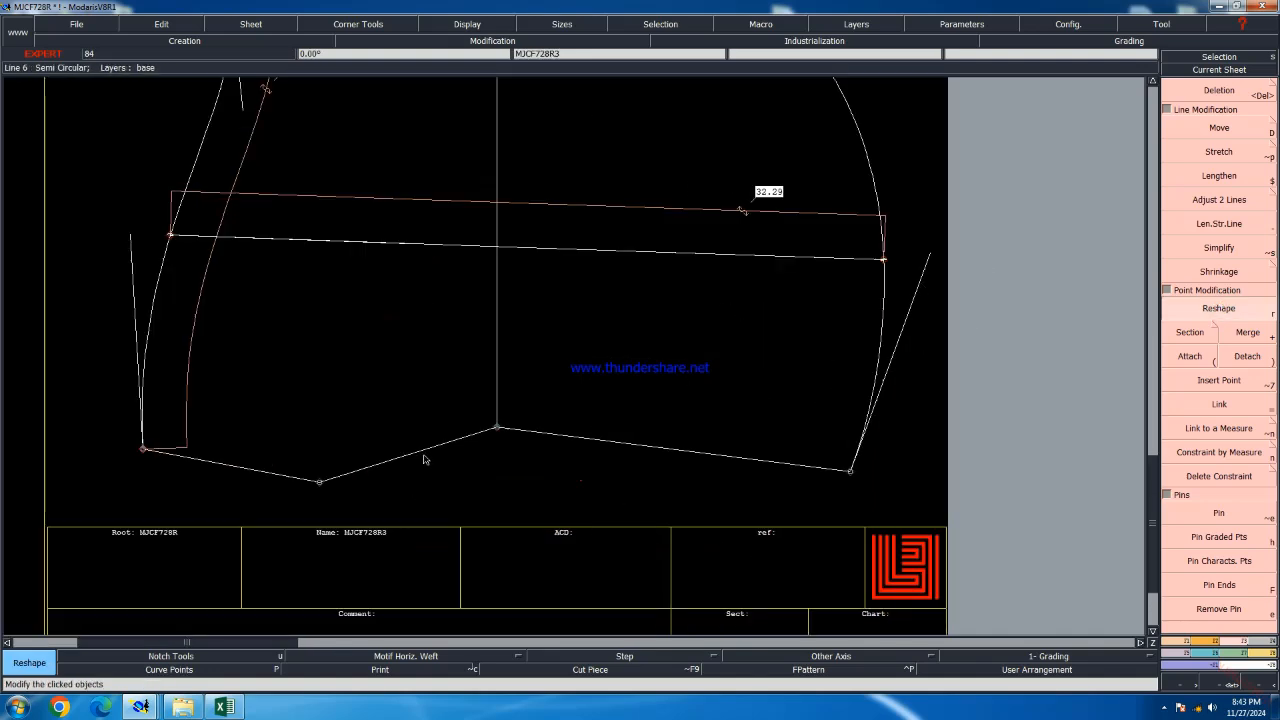
pyautogui.scroll(1, 427, 458)
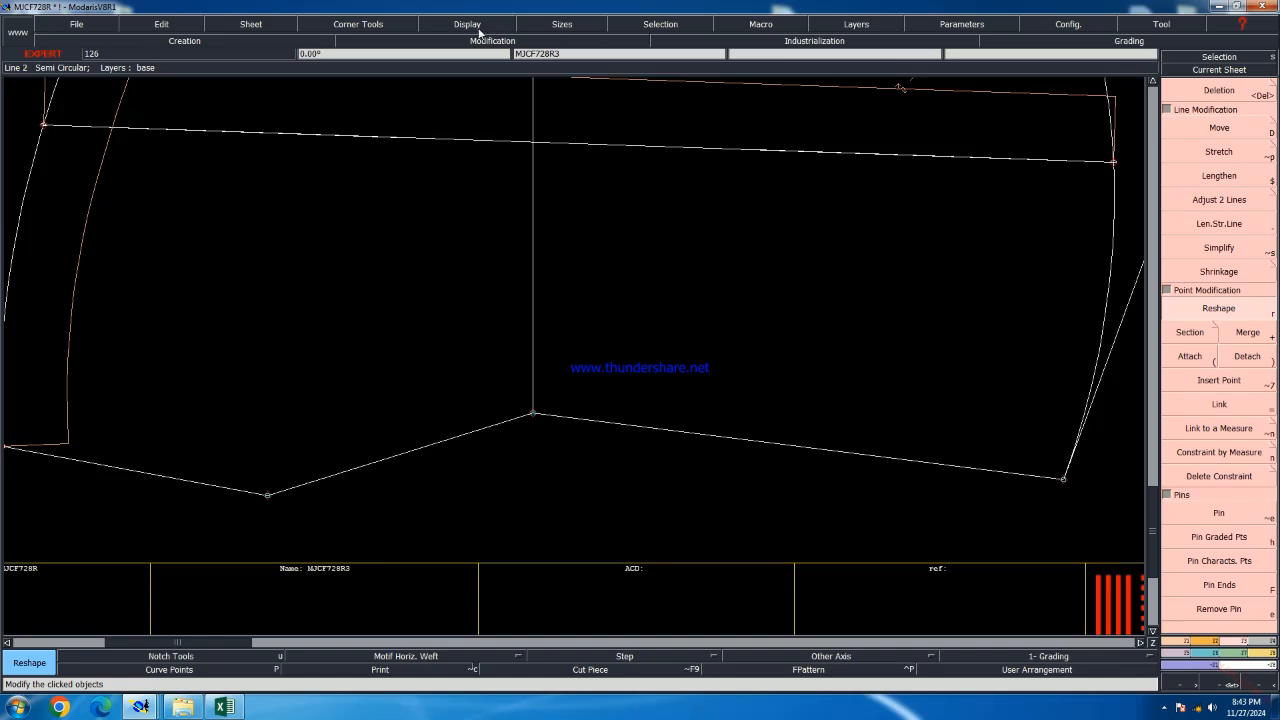
pyautogui.click(616, 427)
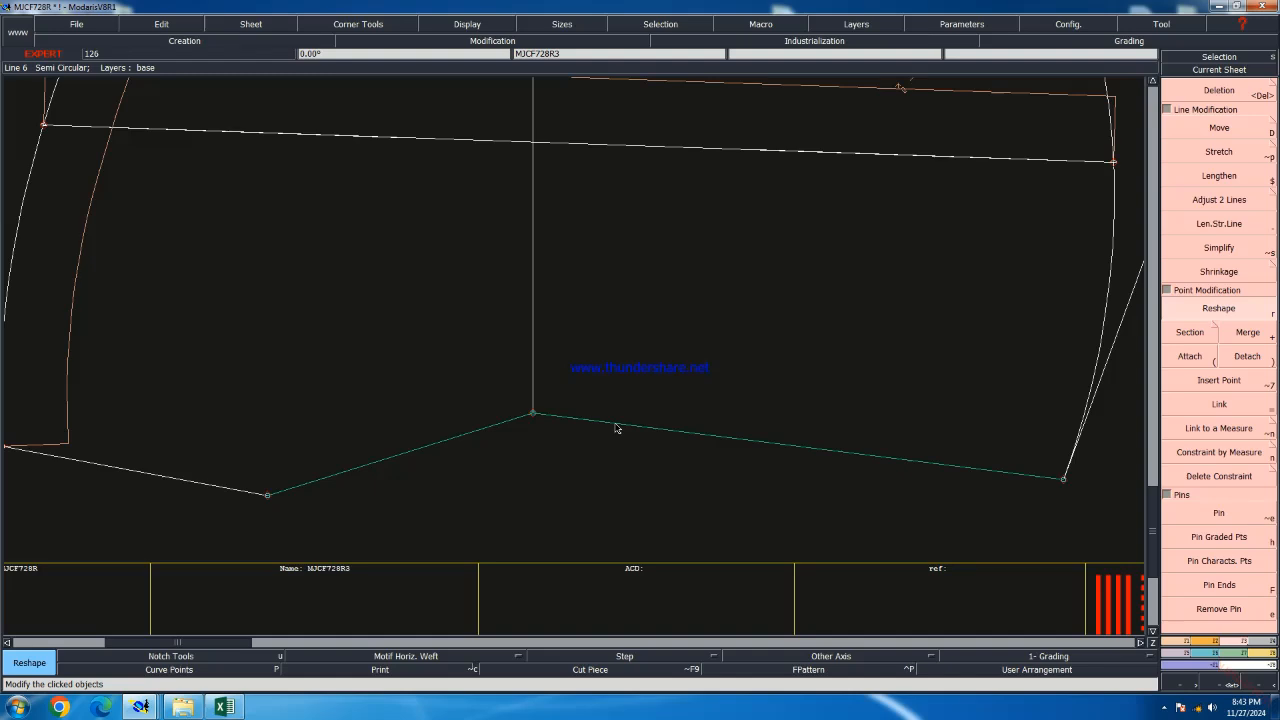
pyautogui.hotkey('shift', 's')
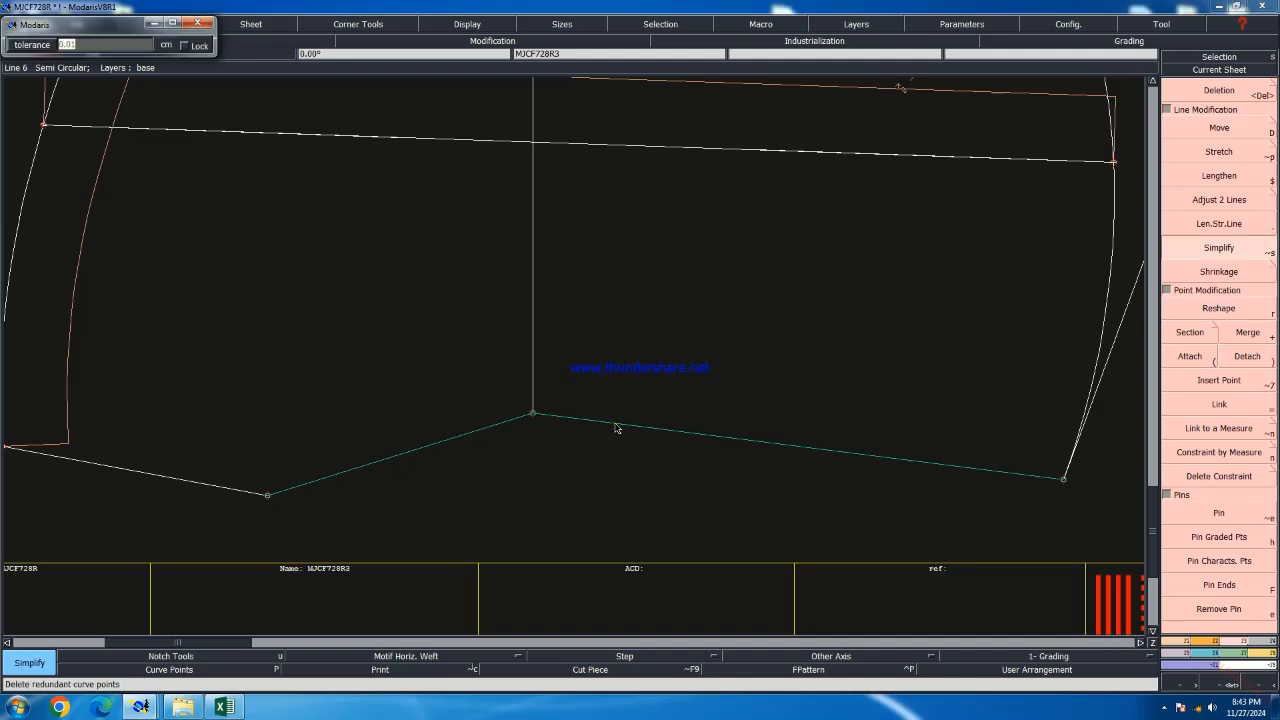
pyautogui.press('Return')
# Move the lower handle of the hood's front edge inward, for a width of about 31.8 cm
pyautogui.scroll(-2, 619, 427)
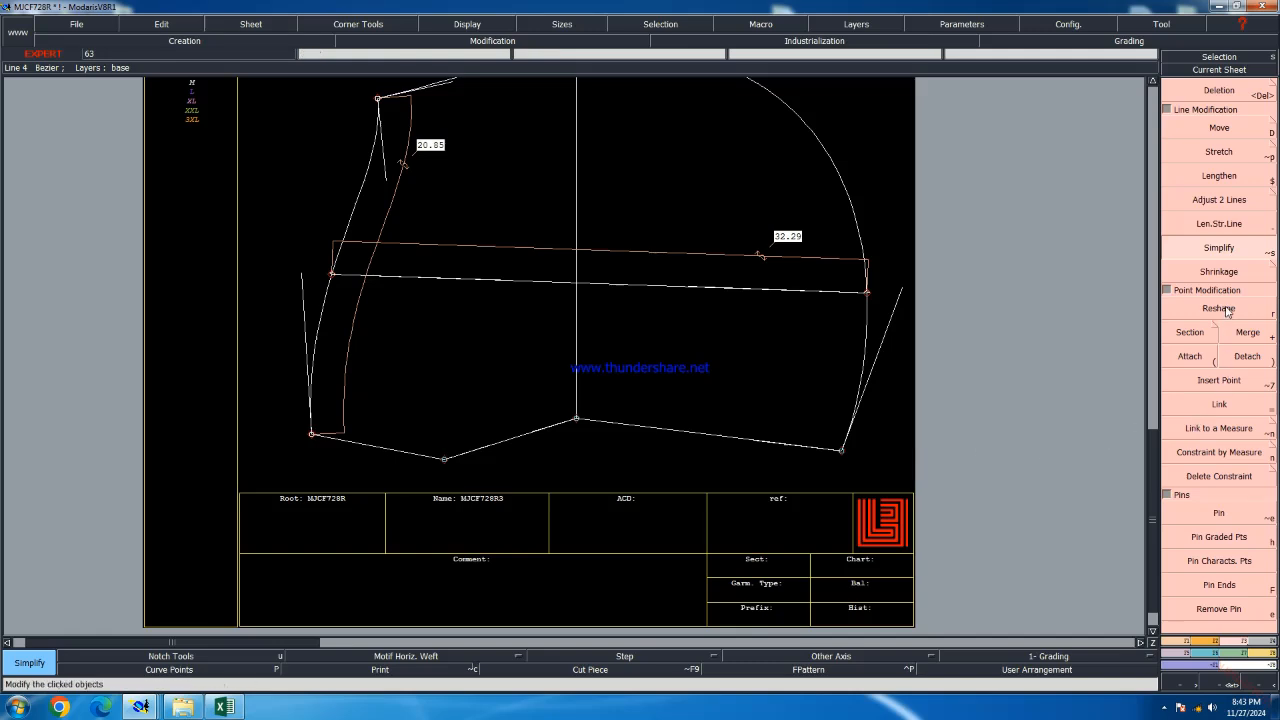
pyautogui.press('r')
pyautogui.moveTo(301, 278); pyautogui.dragTo(317, 283)
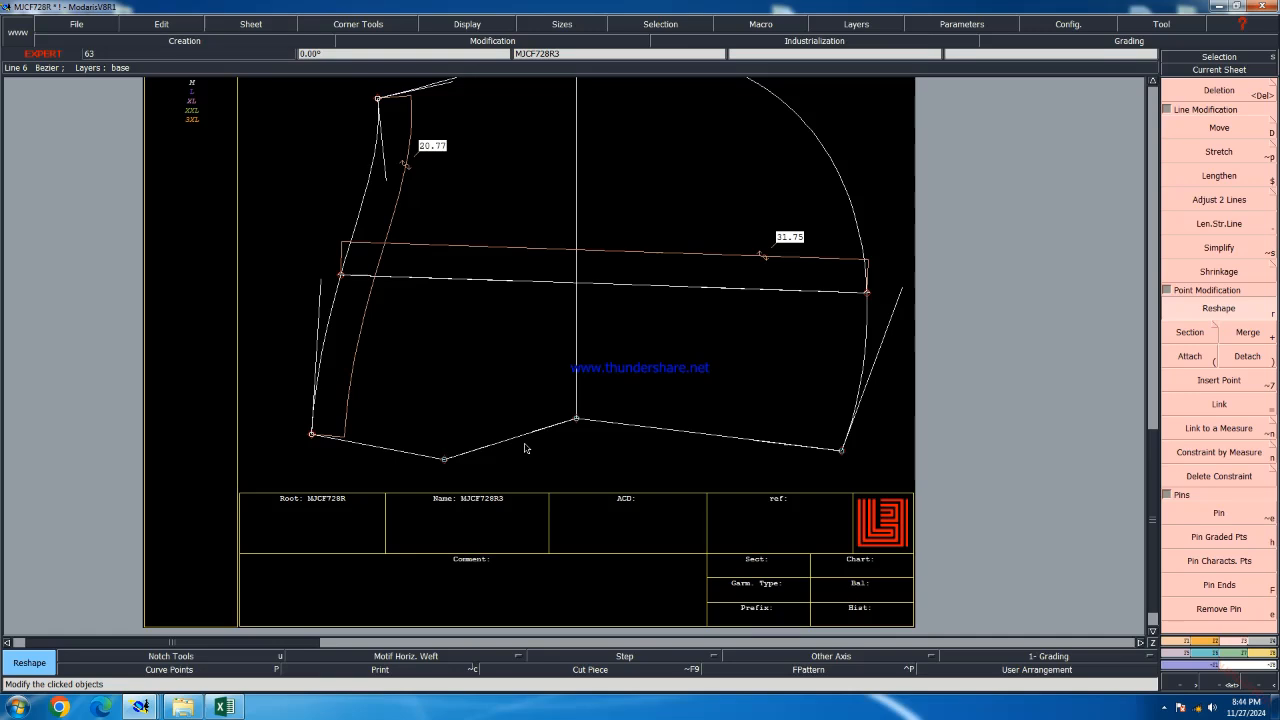
# Reshape the neckline between the 8 cm point and the centre line into a rounded curve, rising steeply and levelling out at the centre
pyautogui.scroll(2, 527, 442)
pyautogui.moveTo(560, 423); pyautogui.dragTo(521, 412)
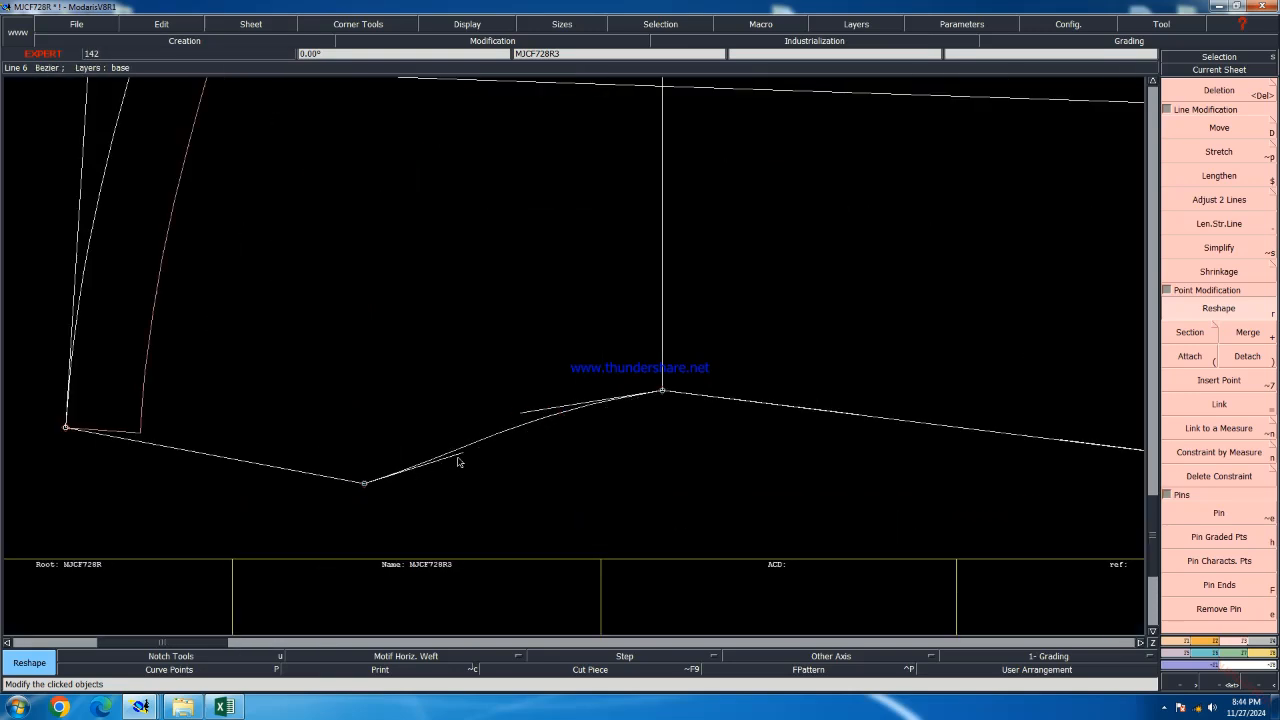
pyautogui.moveTo(458, 456); pyautogui.dragTo(451, 418)
pyautogui.moveTo(529, 409); pyautogui.dragTo(413, 396)
pyautogui.moveTo(497, 392); pyautogui.dragTo(453, 371)
# Adjust the back curve by lengthening its crown handle and pulling its lower handle inward and up, for a width of about 31.6 cm
pyautogui.scroll(-1, 322, 413)
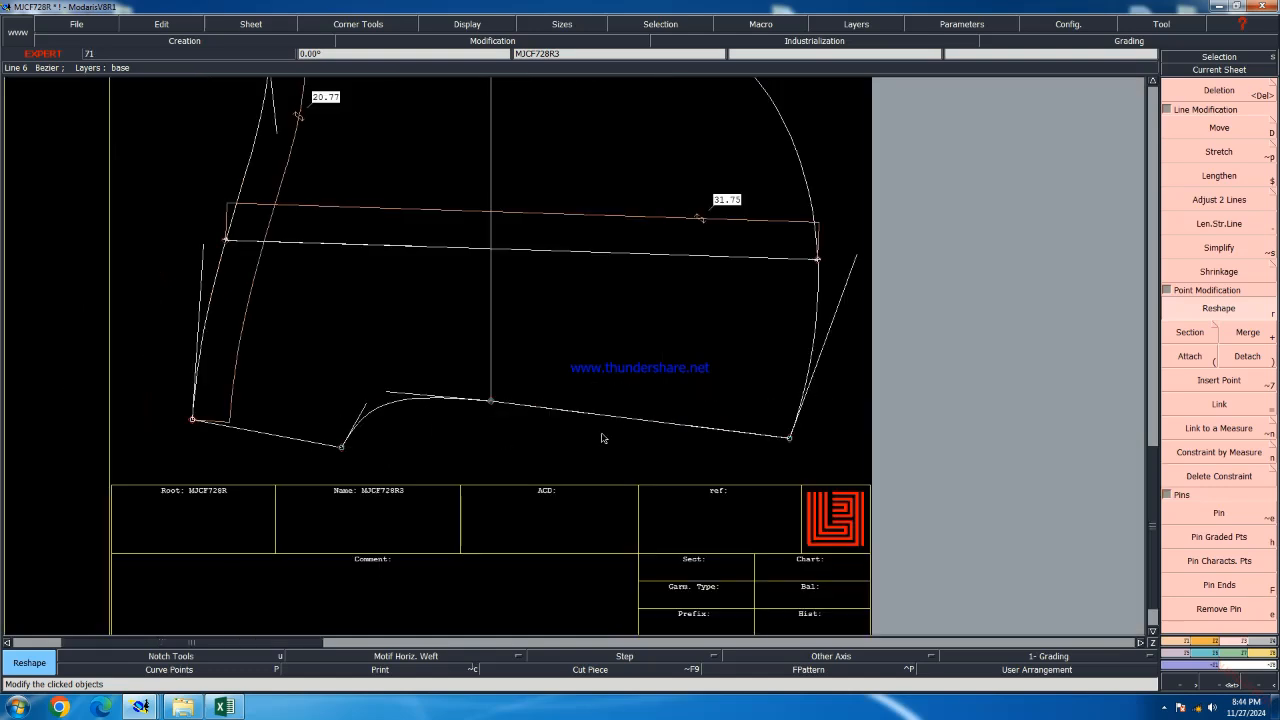
pyautogui.scroll(1, 599, 422)
pyautogui.scroll(-1, 799, 493)
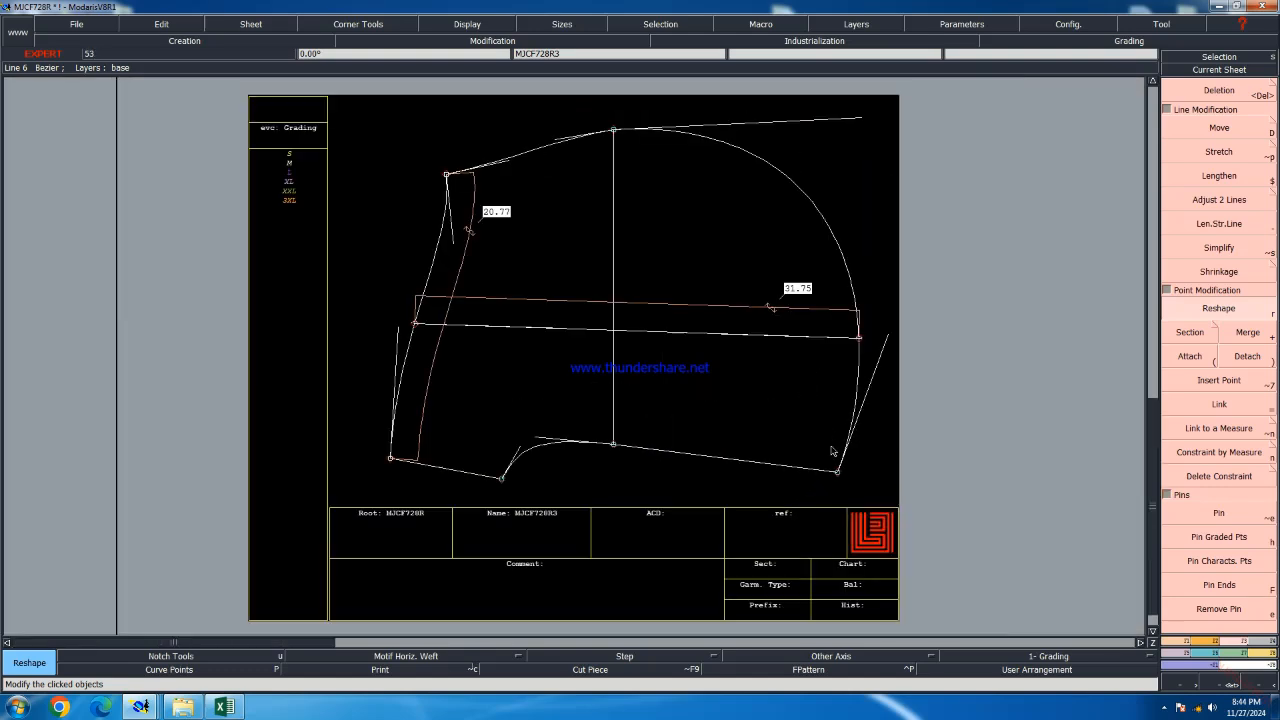
pyautogui.moveTo(868, 119); pyautogui.dragTo(877, 115)
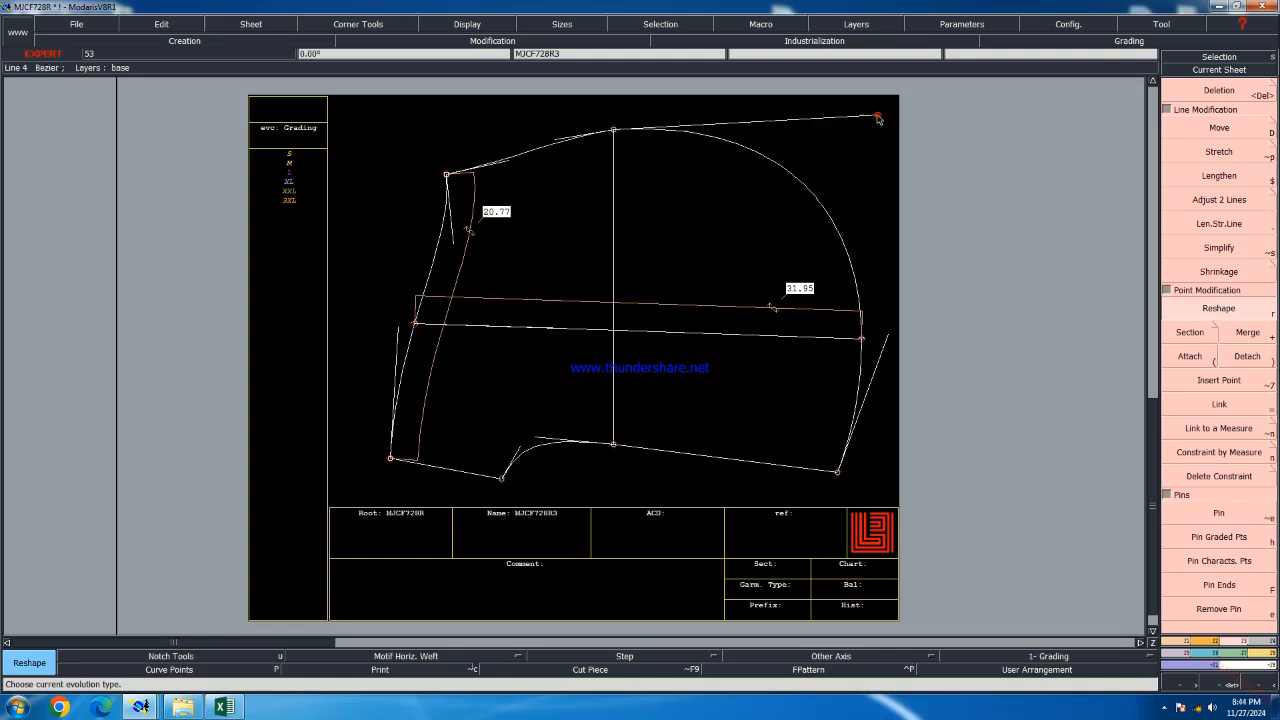
pyautogui.moveTo(888, 333); pyautogui.dragTo(879, 302)
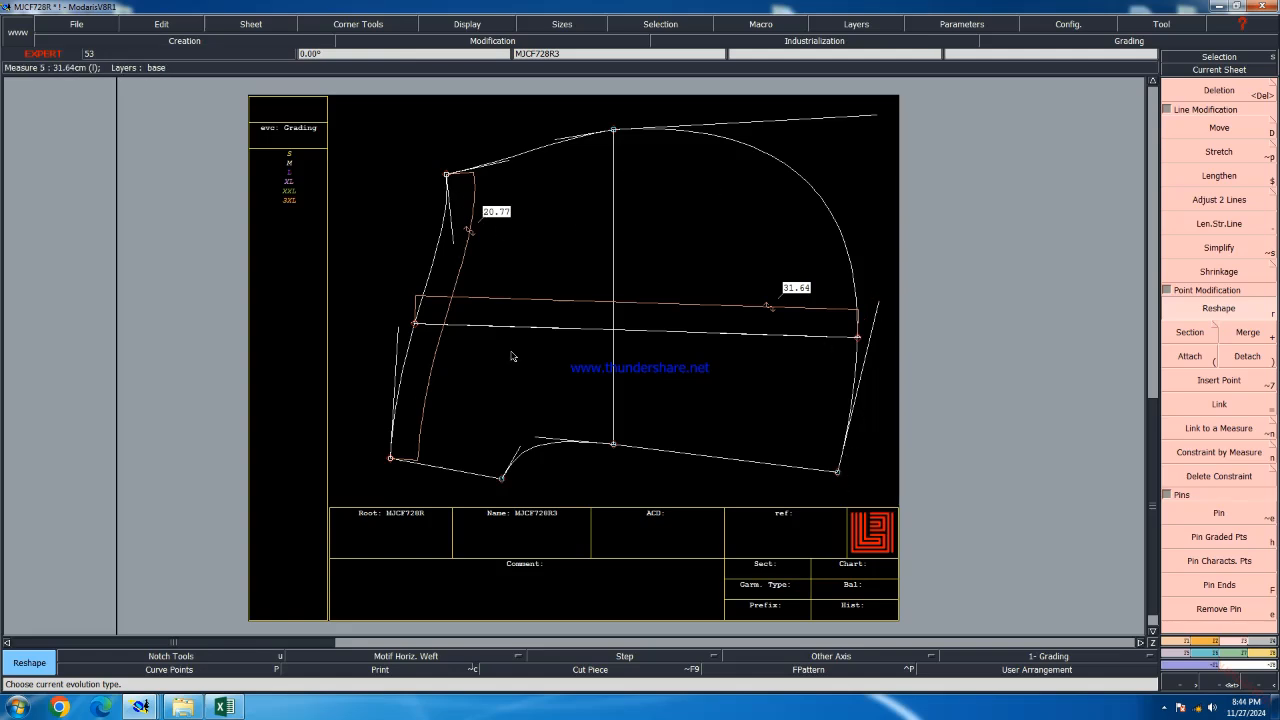
# Move the hood's back neckline corner 1 cm straight down
pyautogui.press('d')
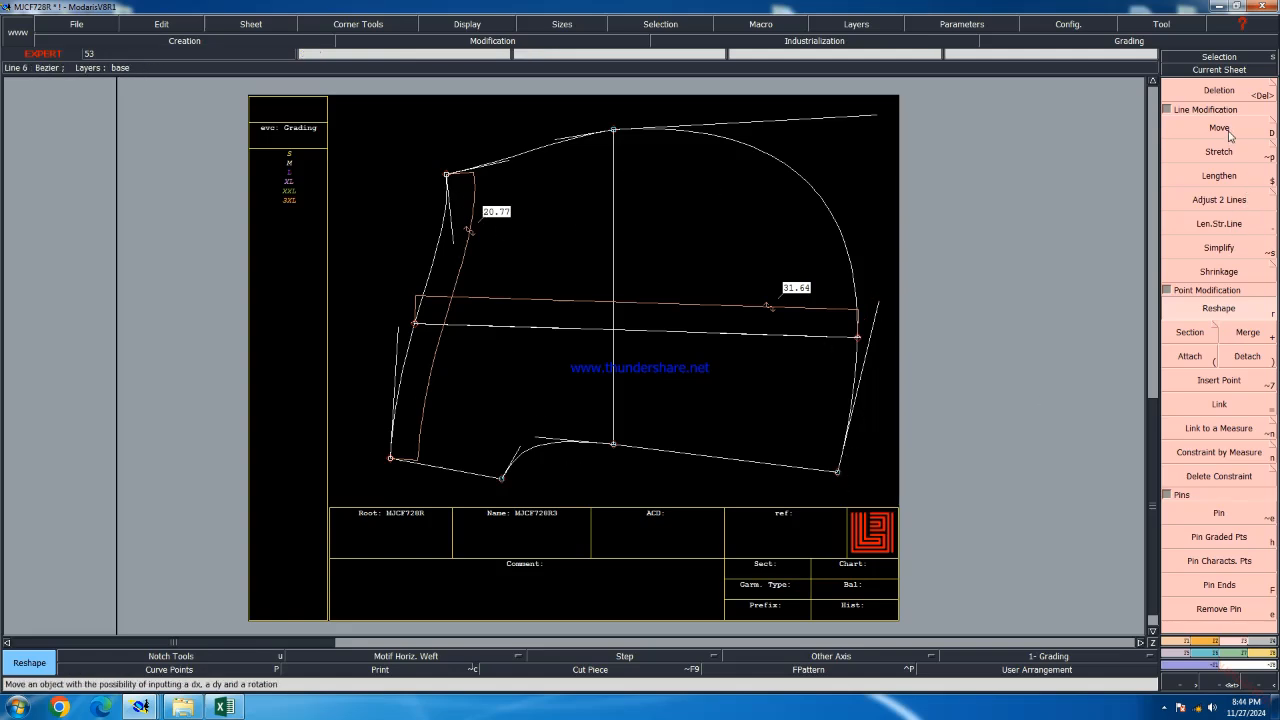
pyautogui.click(838, 476)
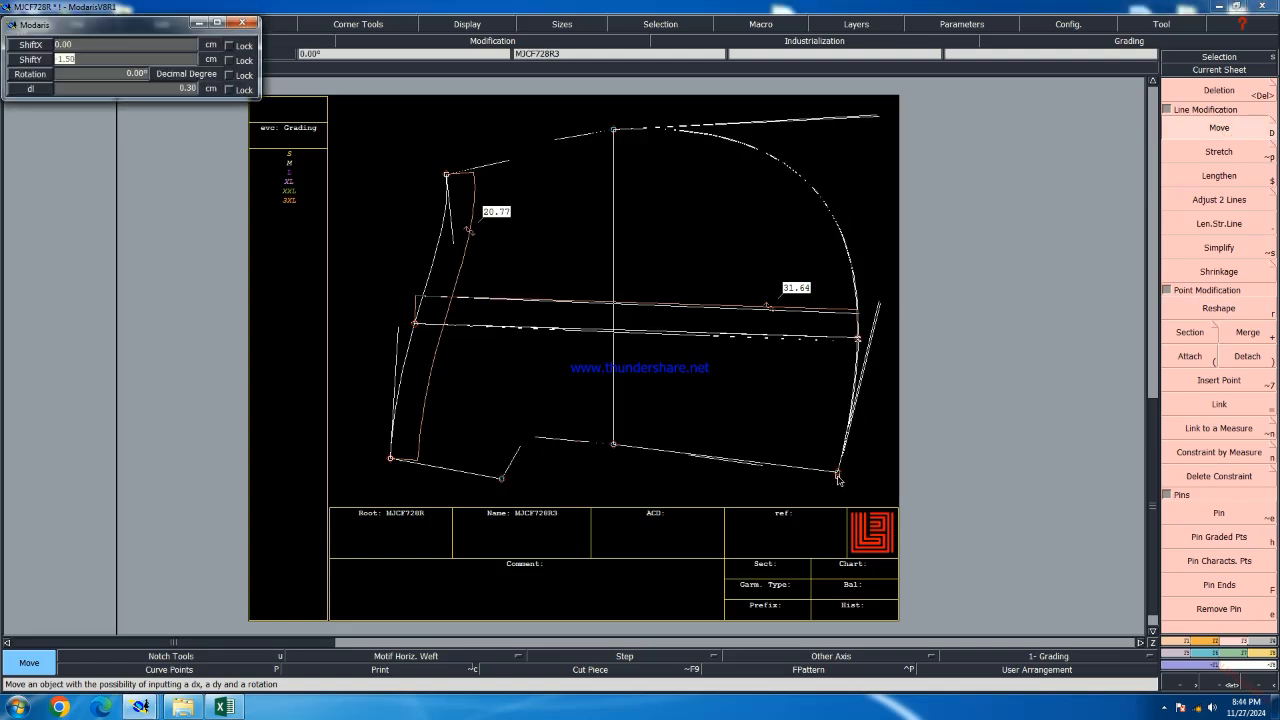
pyautogui.press('BackSpace')
pyautogui.write('1')
pyautogui.press('Return')
pyautogui.click(775, 508)
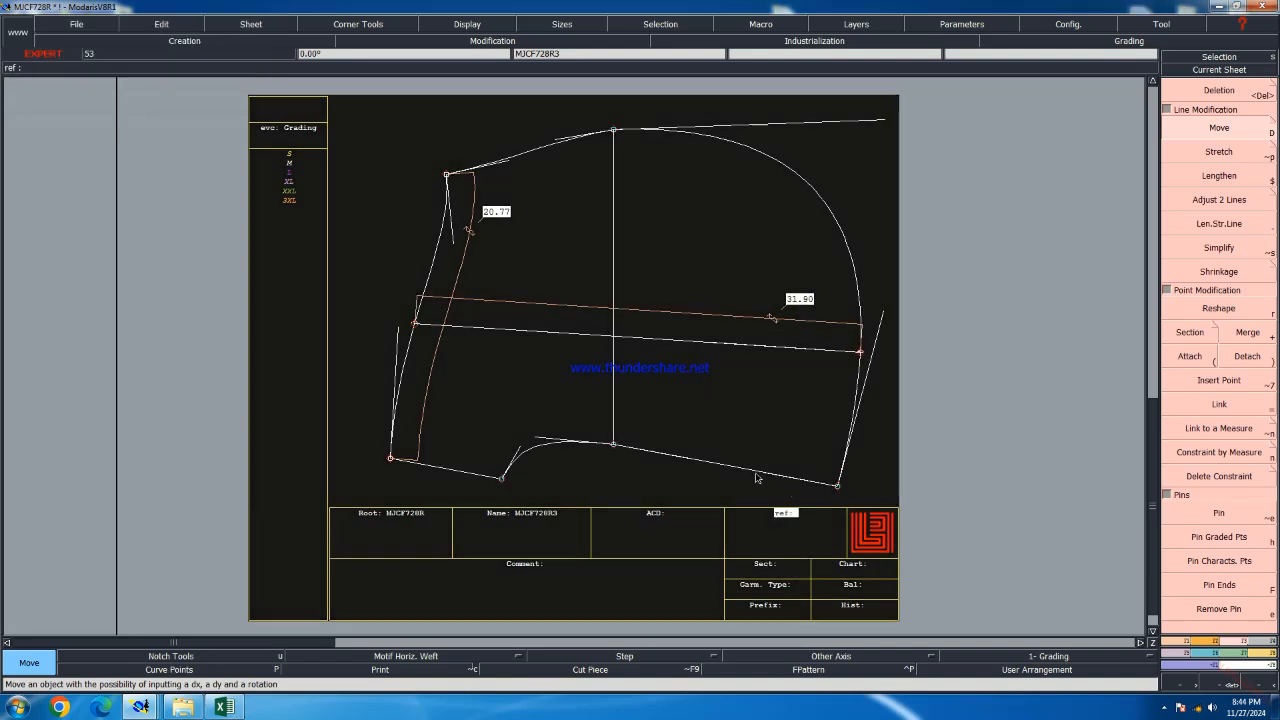
# Reshape the neckline between the centre line and the back corner into a slight, smooth curve with its two handles
pyautogui.scroll(1, 755, 473)
pyautogui.press('r')
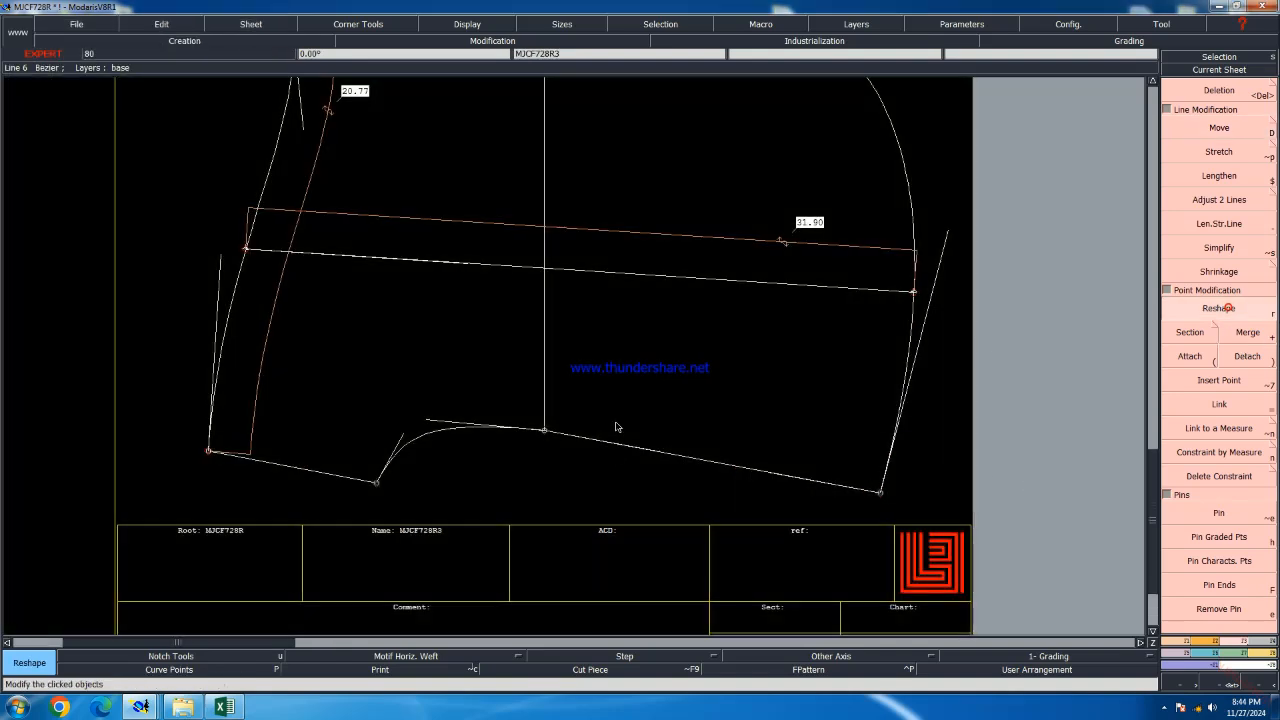
pyautogui.click(630, 446)
pyautogui.click(647, 446)
pyautogui.click(769, 472)
pyautogui.click(758, 468)
pyautogui.click(646, 446)
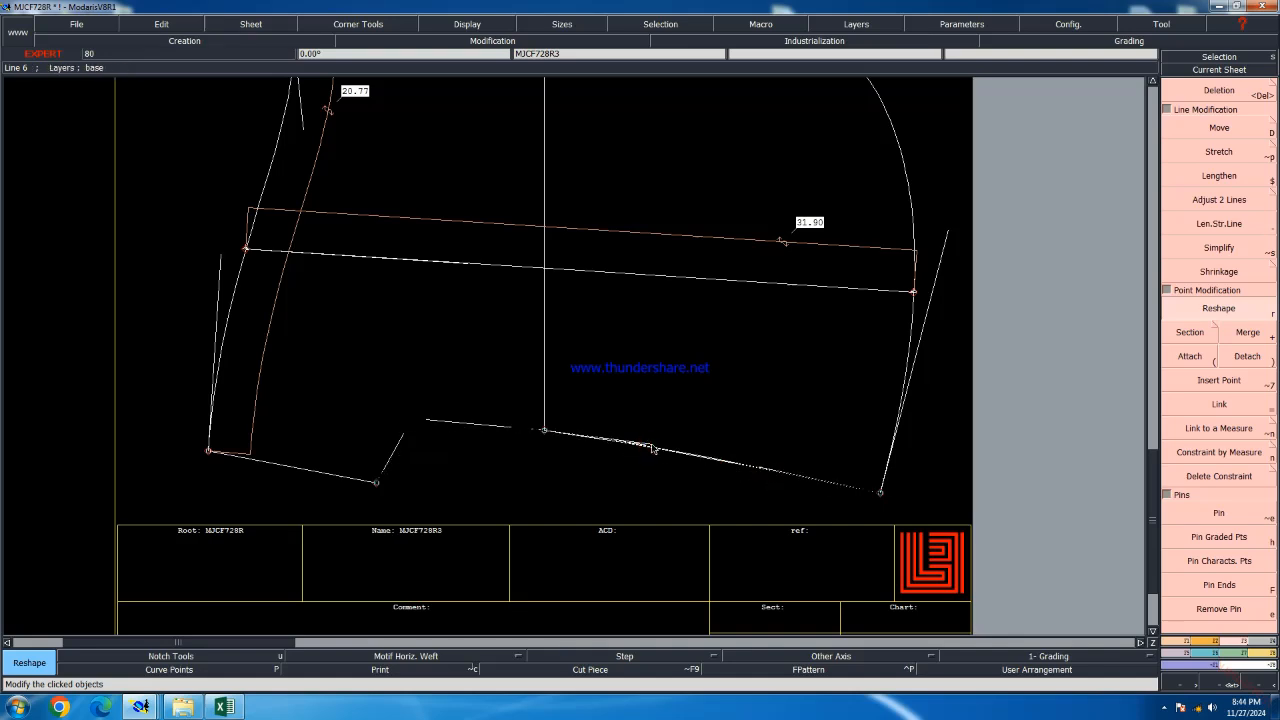
pyautogui.click(652, 444)
pyautogui.click(761, 469)
pyautogui.click(757, 469)
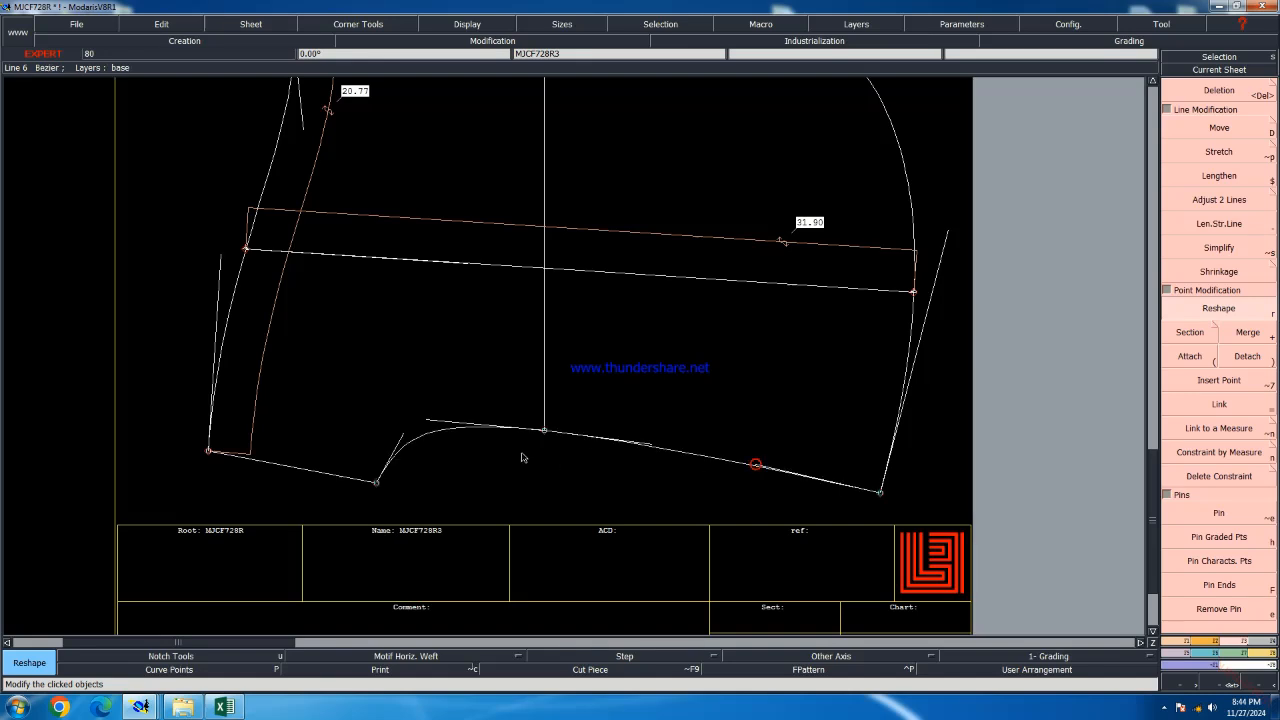
# Round the neckline in front of the centre line by steepening the 8 cm point's handle and slightly extending the centre point's handle
pyautogui.scroll(2, 485, 452)
pyautogui.click(356, 382)
pyautogui.click(341, 375)
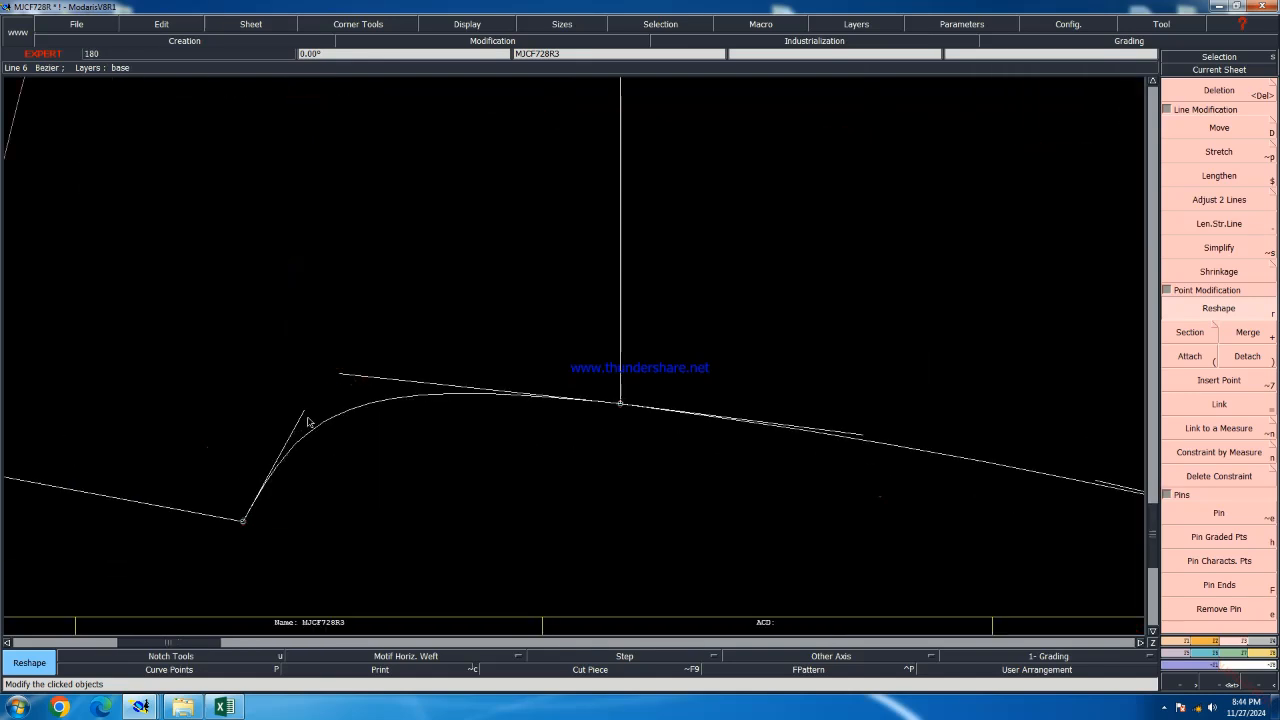
pyautogui.click(296, 414)
pyautogui.click(282, 414)
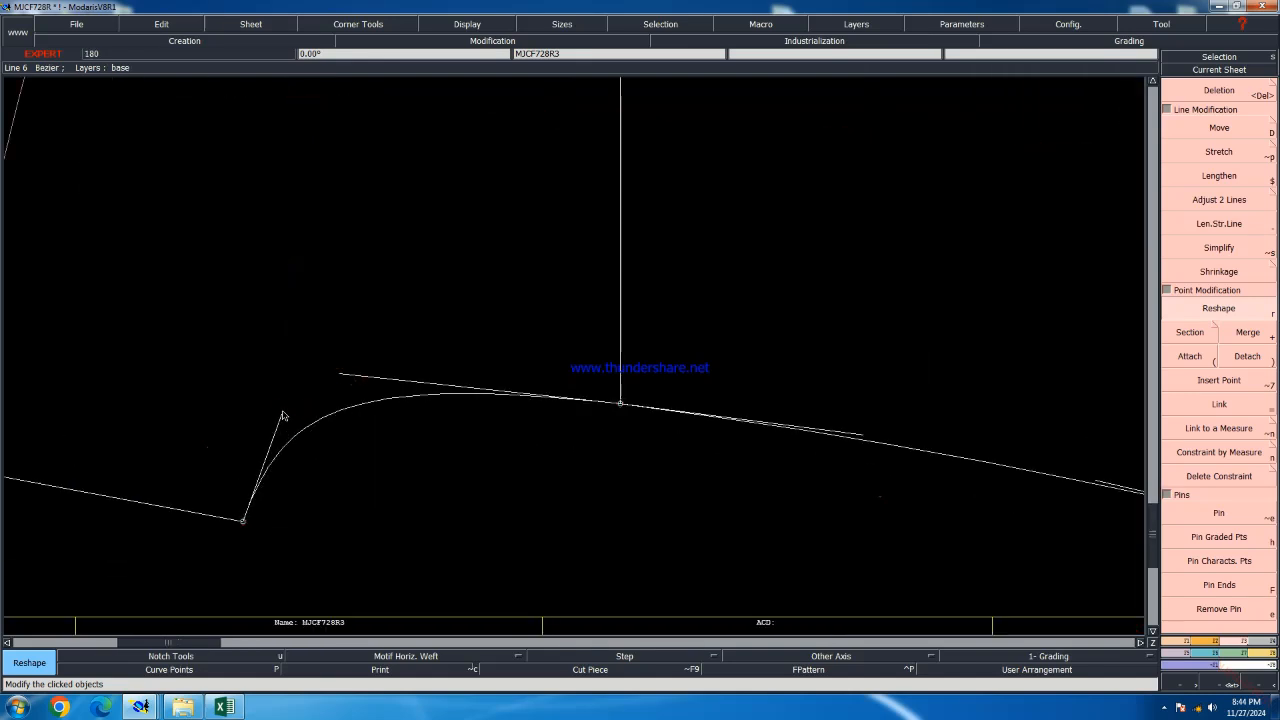
pyautogui.click(341, 375)
pyautogui.click(337, 371)
pyautogui.click(337, 371)
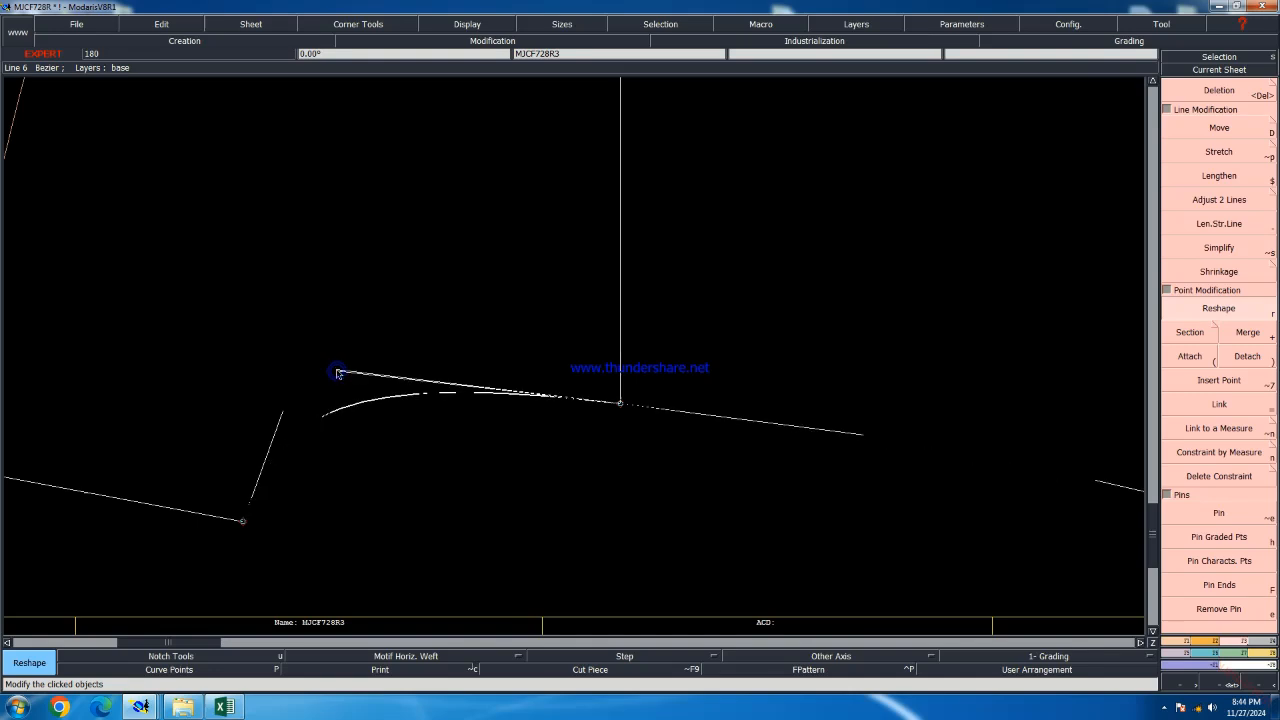
pyautogui.click(337, 370)
pyautogui.scroll(-2, 313, 464)
pyautogui.scroll(-2, 610, 534)
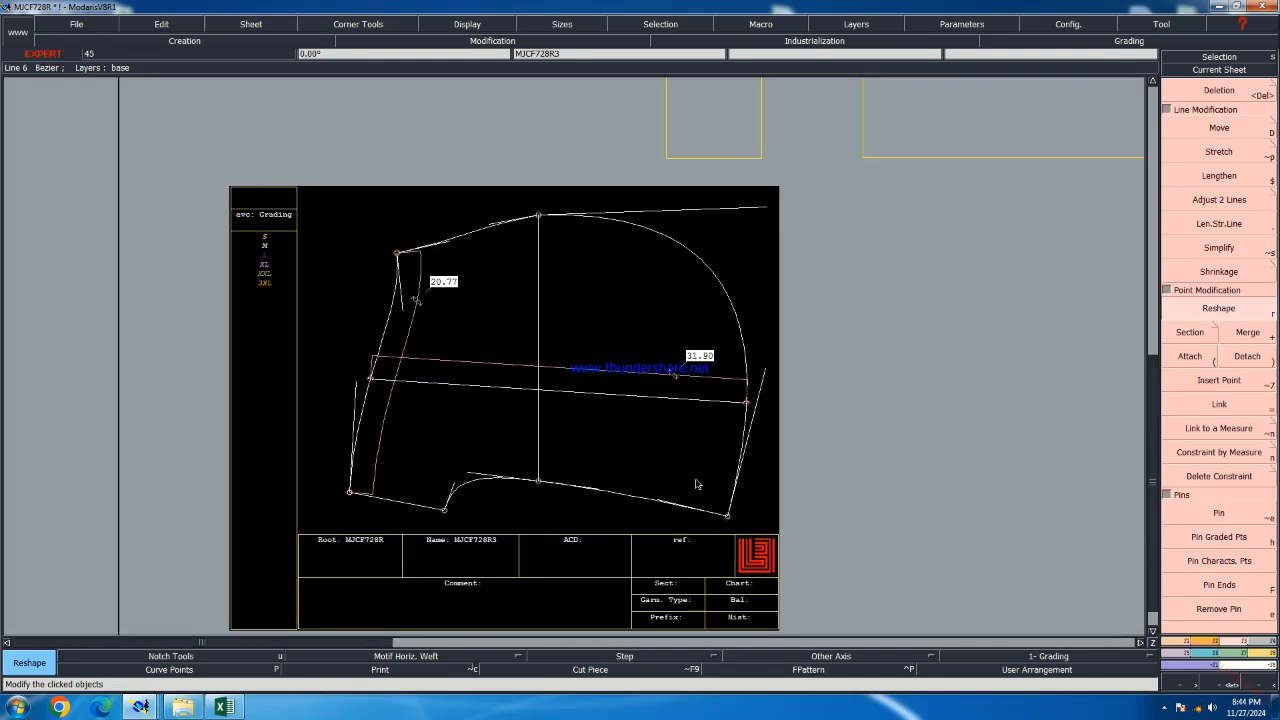
# Shift the straight front neckline segment, including both end points, by -0.1 cm in X and 0 in Y
pyautogui.click(410, 503)
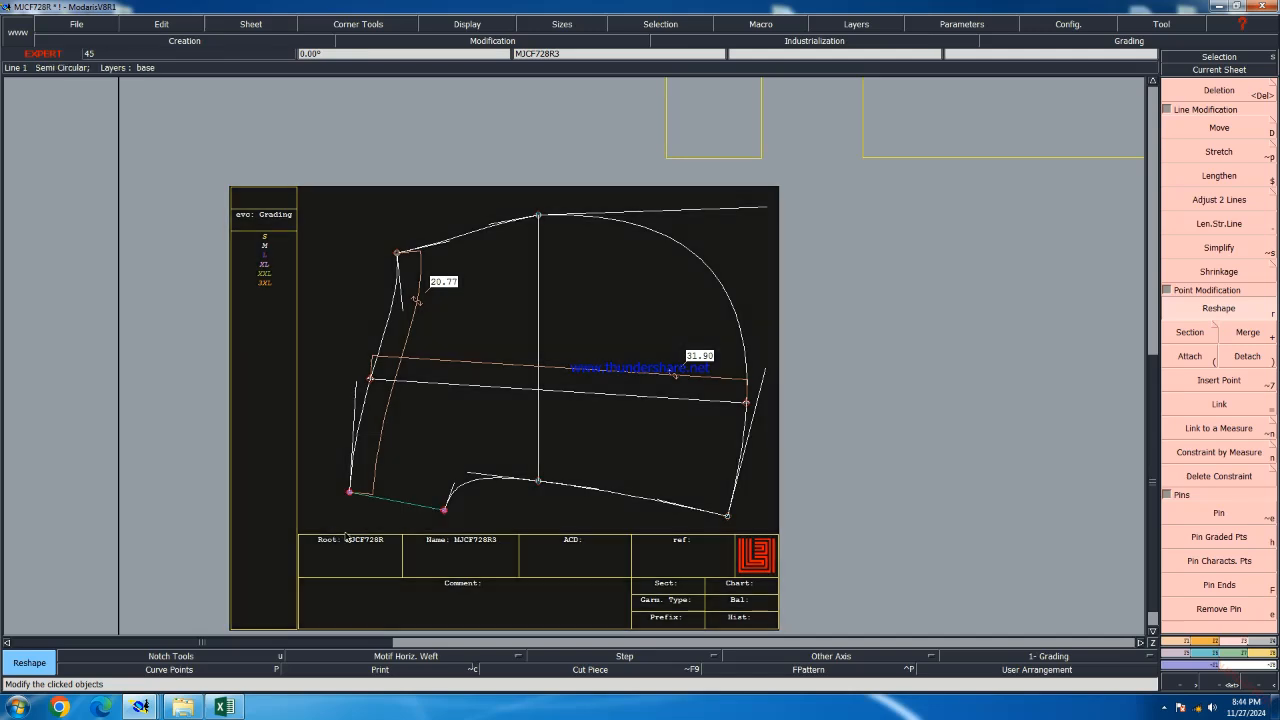
pyautogui.click(1240, 131)
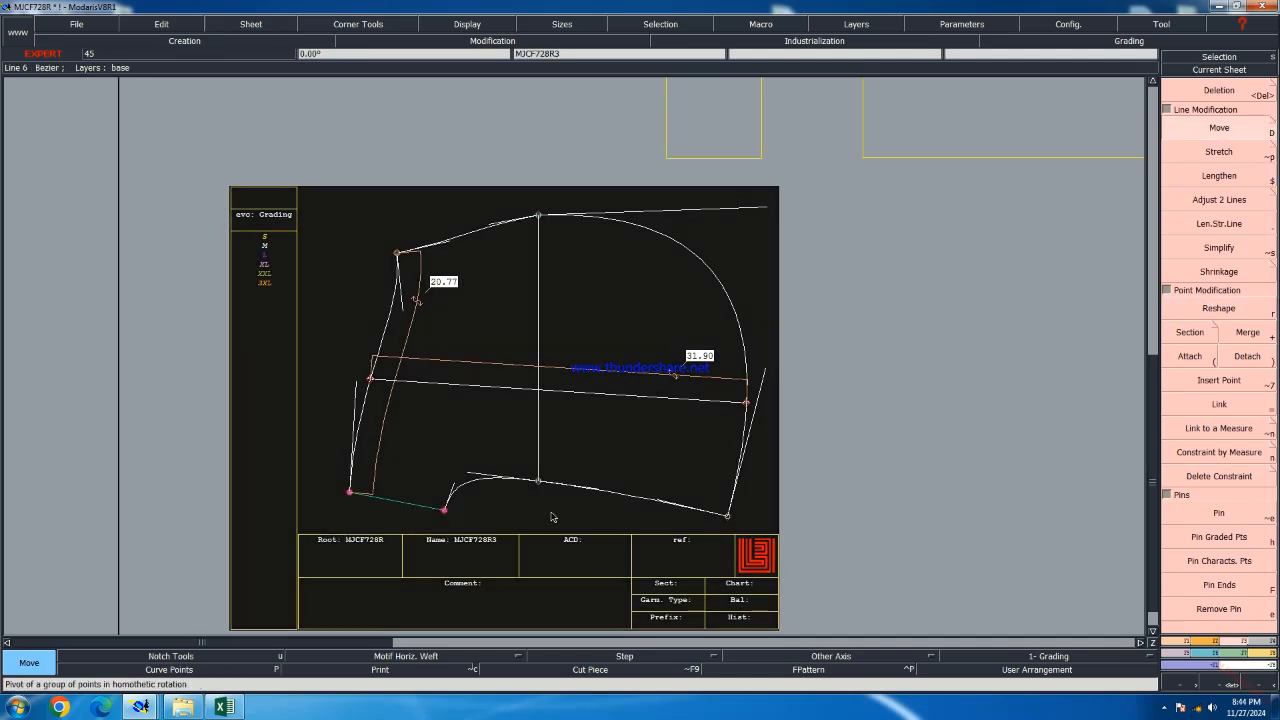
pyautogui.click(445, 512)
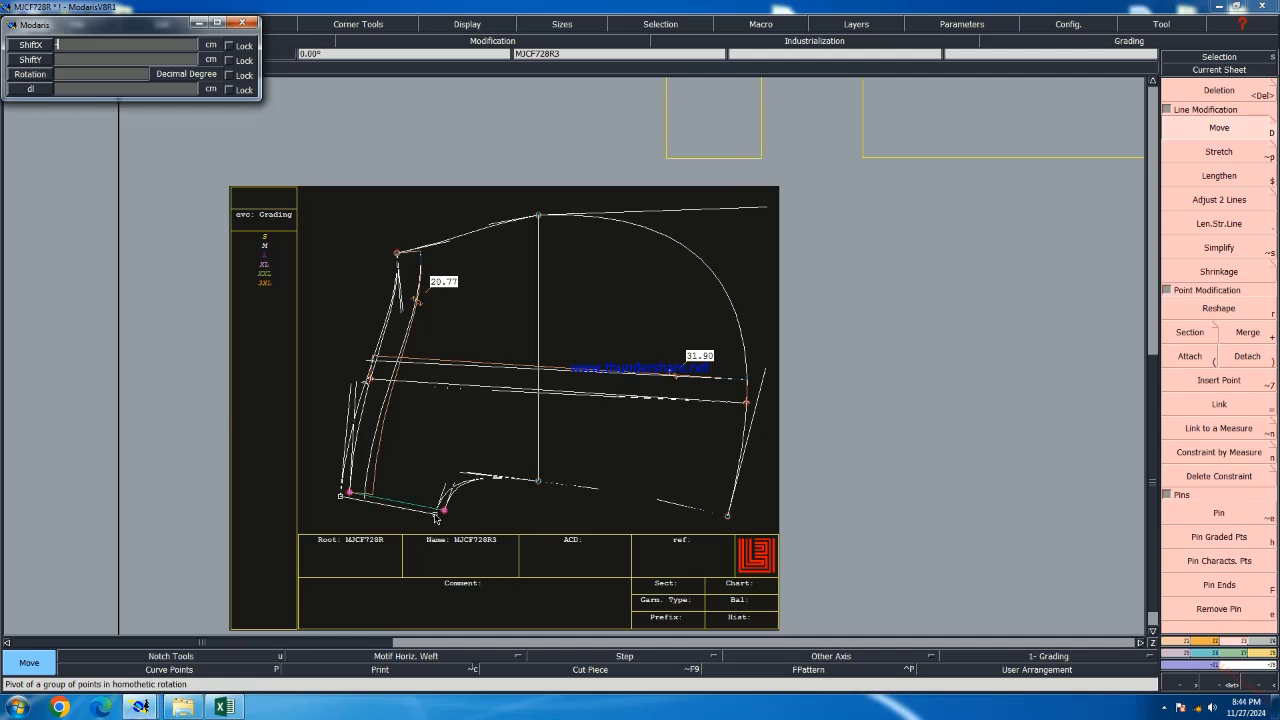
pyautogui.write('-0.1')
pyautogui.press('Down')
pyautogui.write('0')
pyautogui.press('Return')
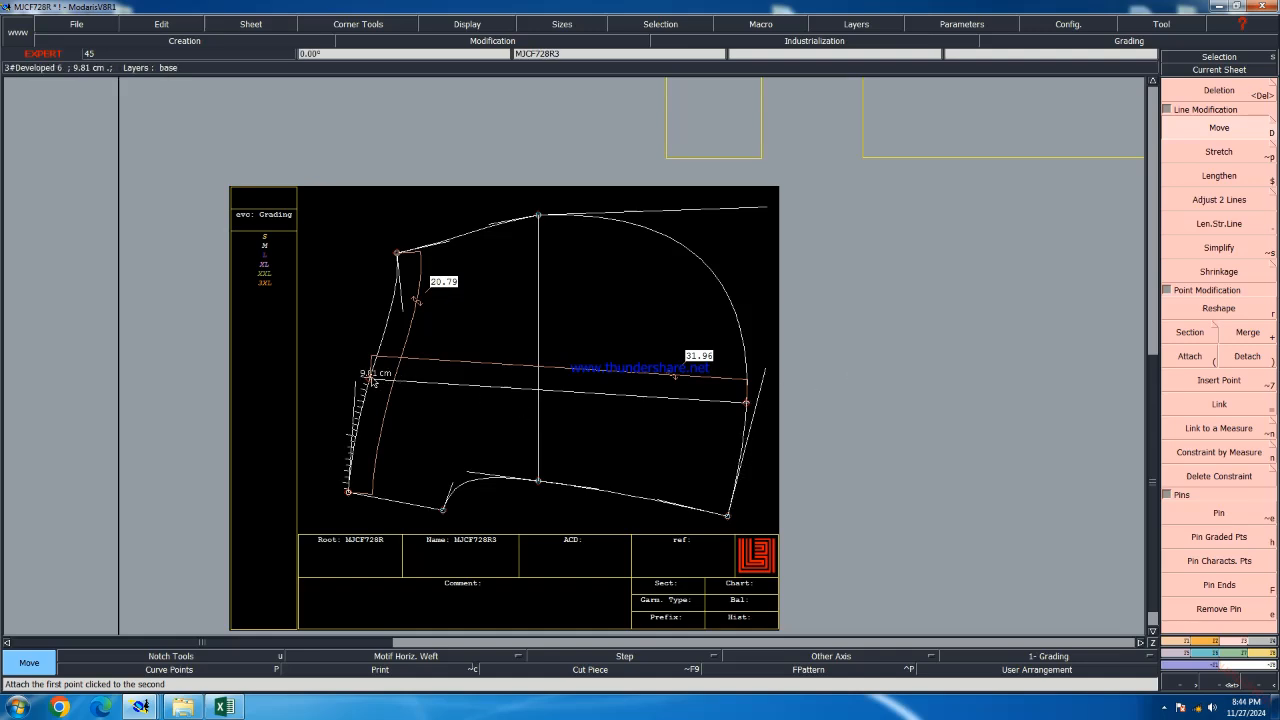
# Align the back end of the hood width line horizontally with its front end
pyautogui.press('a')
pyautogui.click(370, 379)
pyautogui.click(747, 402)
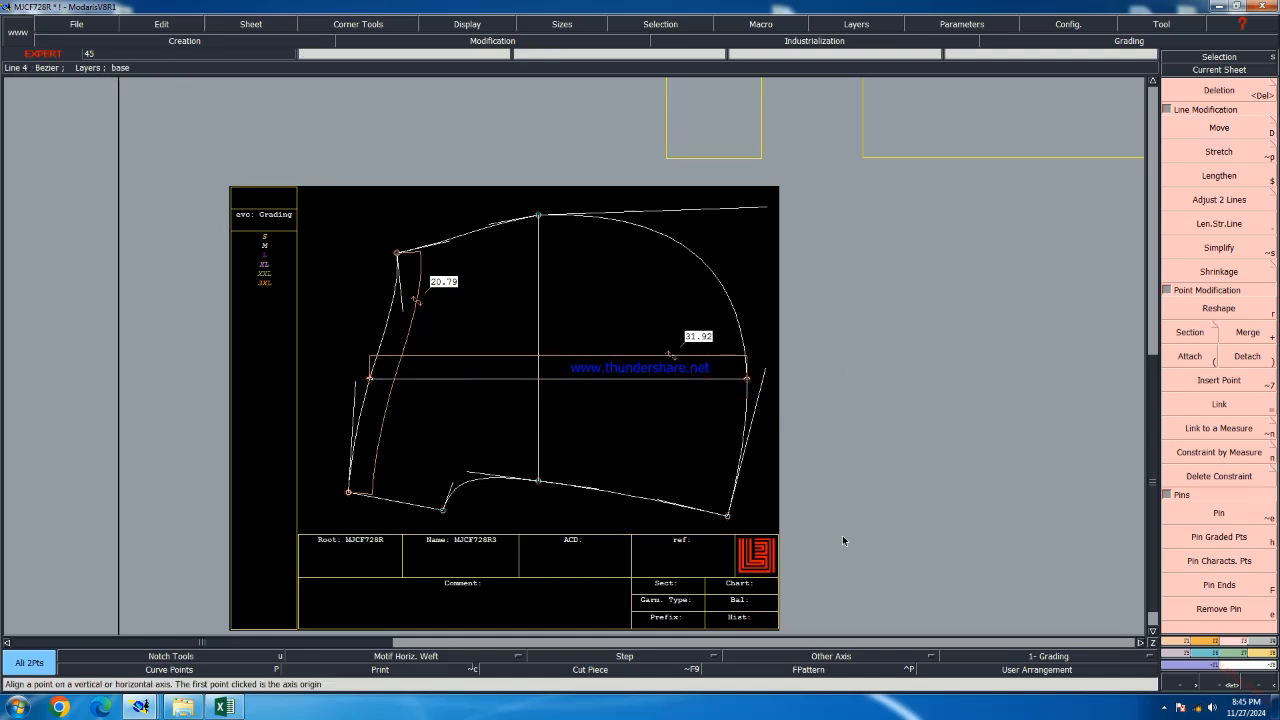
# Move the straight front neckline segment a further -0.1 cm in X, with 0 in Y
pyautogui.click(1258, 130)
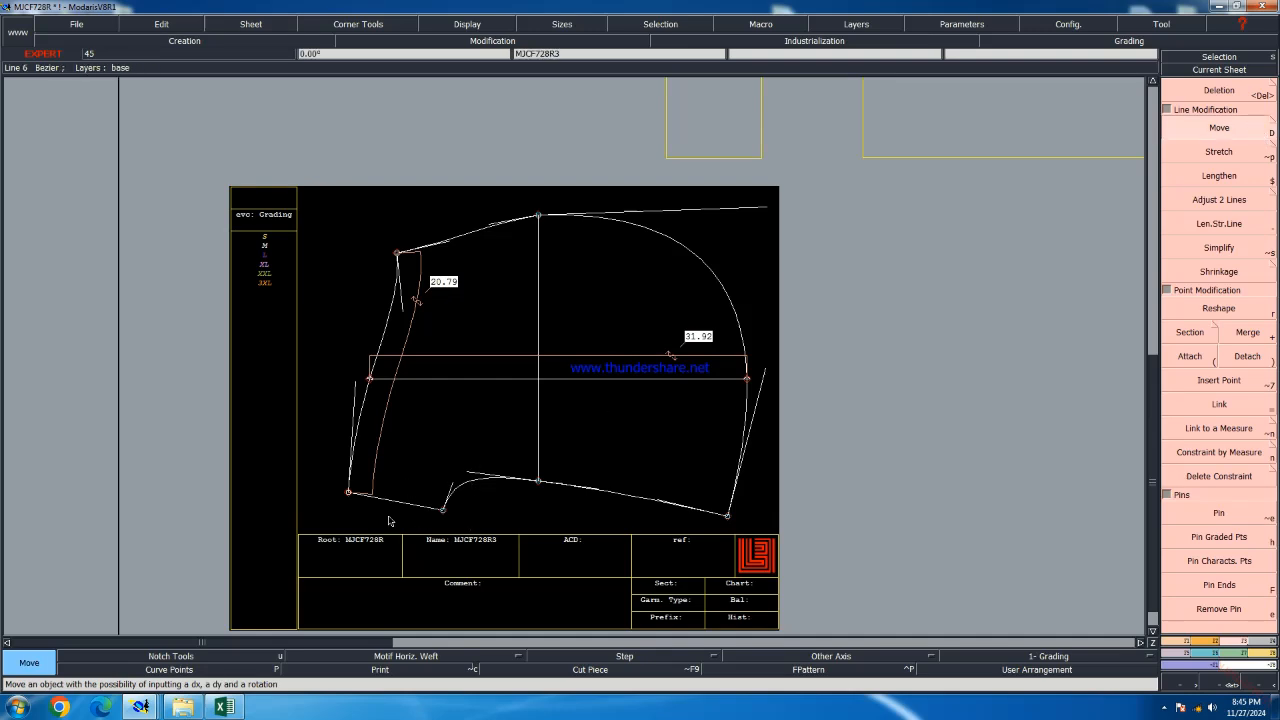
pyautogui.click(442, 509)
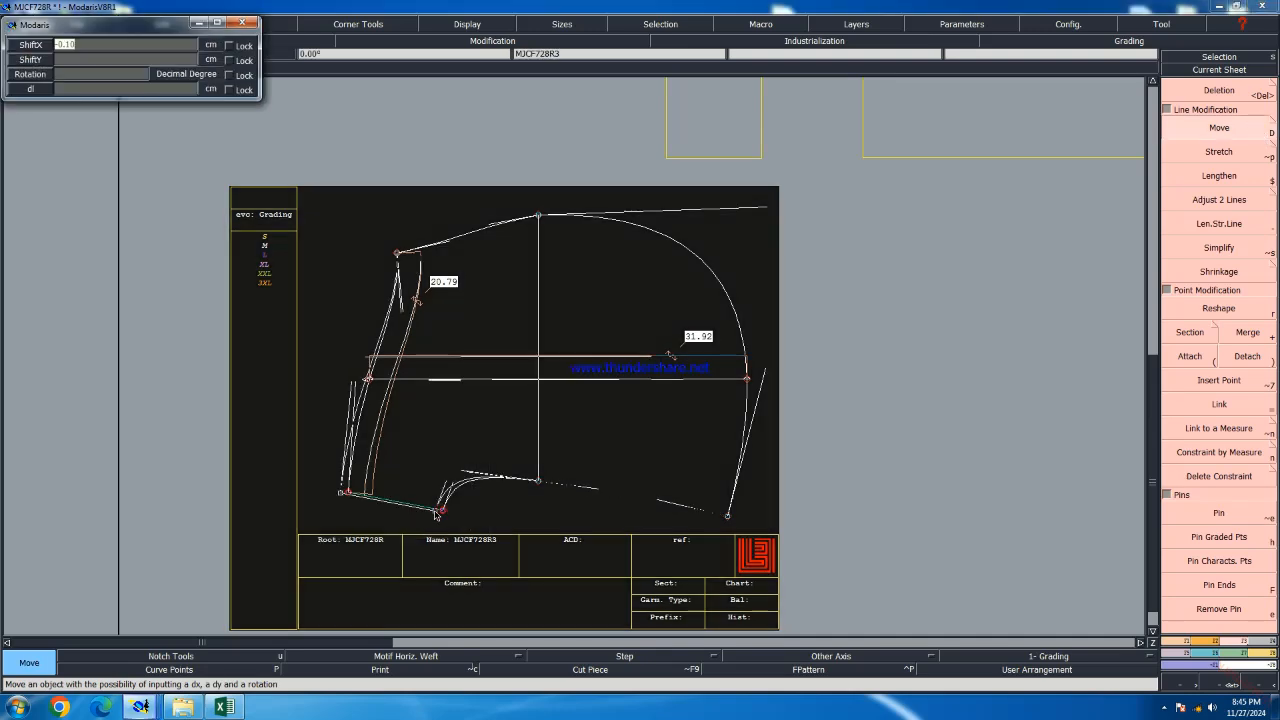
pyautogui.write('-.1')
pyautogui.press('Down')
pyautogui.write('0')
pyautogui.press('Return')
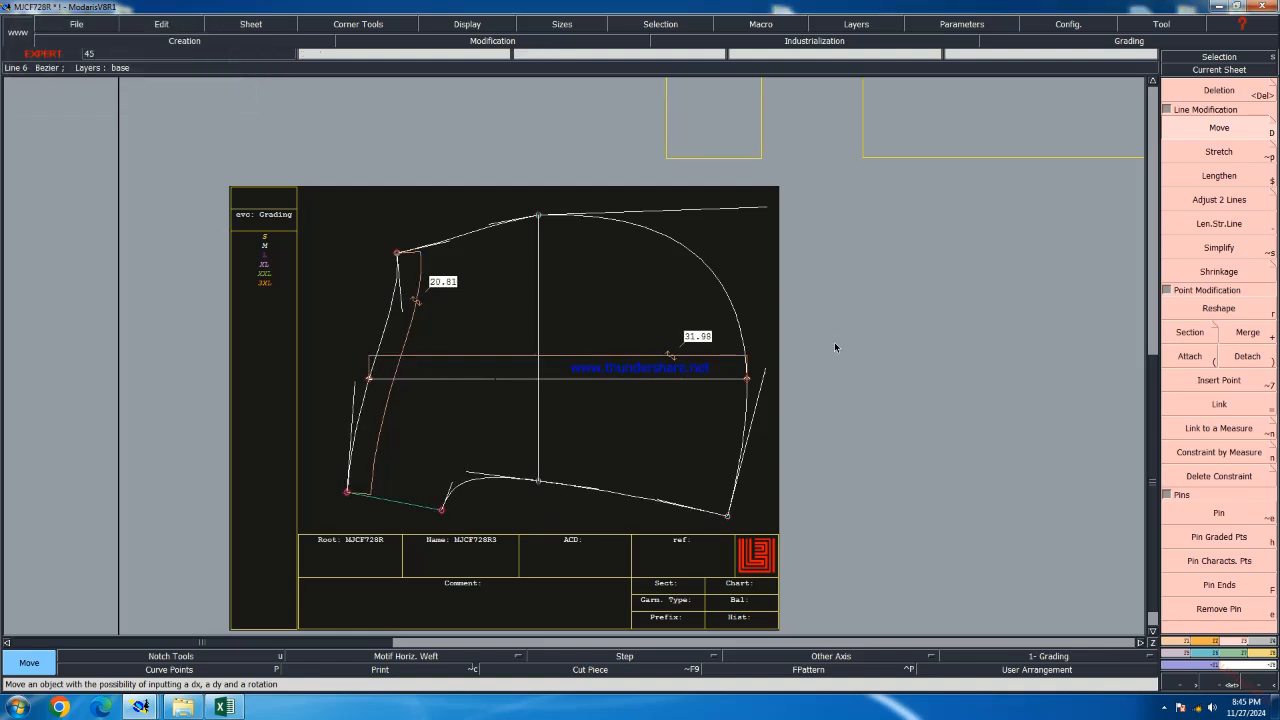
# Reshape the back curve by raising its crown handle and pulling its lower handle outward, for a width of about 32.3 cm
pyautogui.scroll(2, 336, 328)
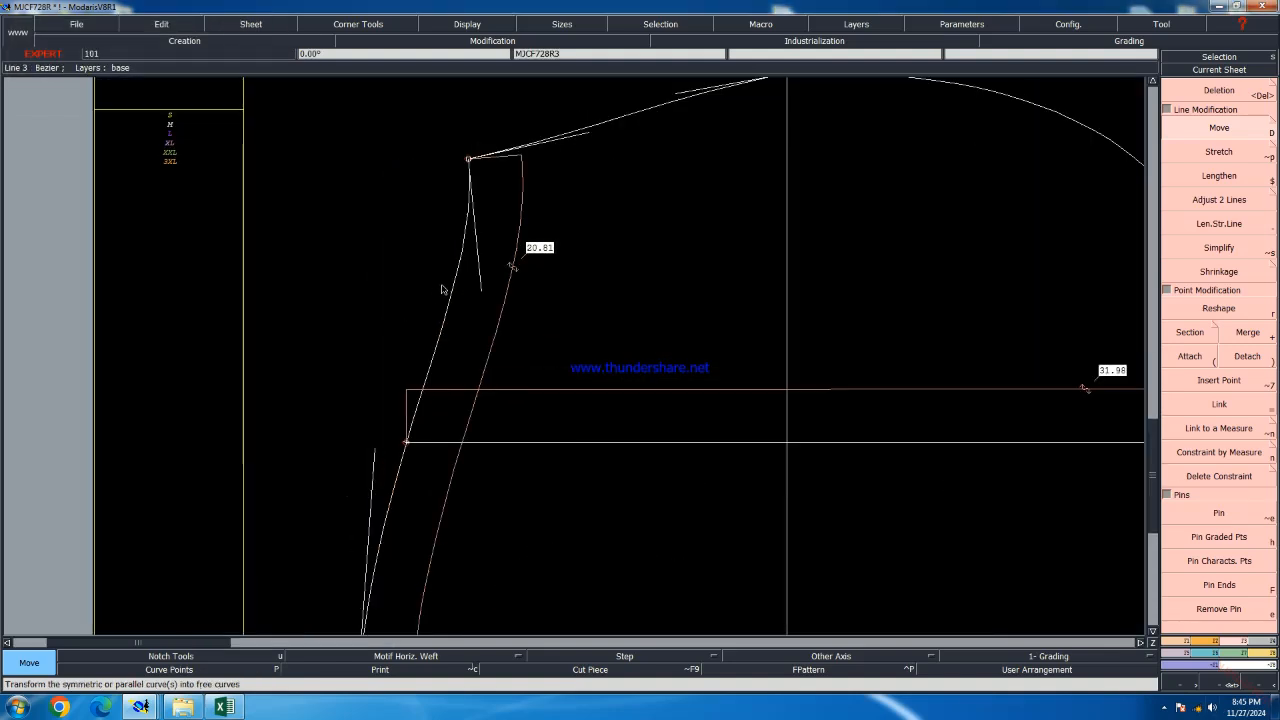
pyautogui.scroll(-1, 479, 244)
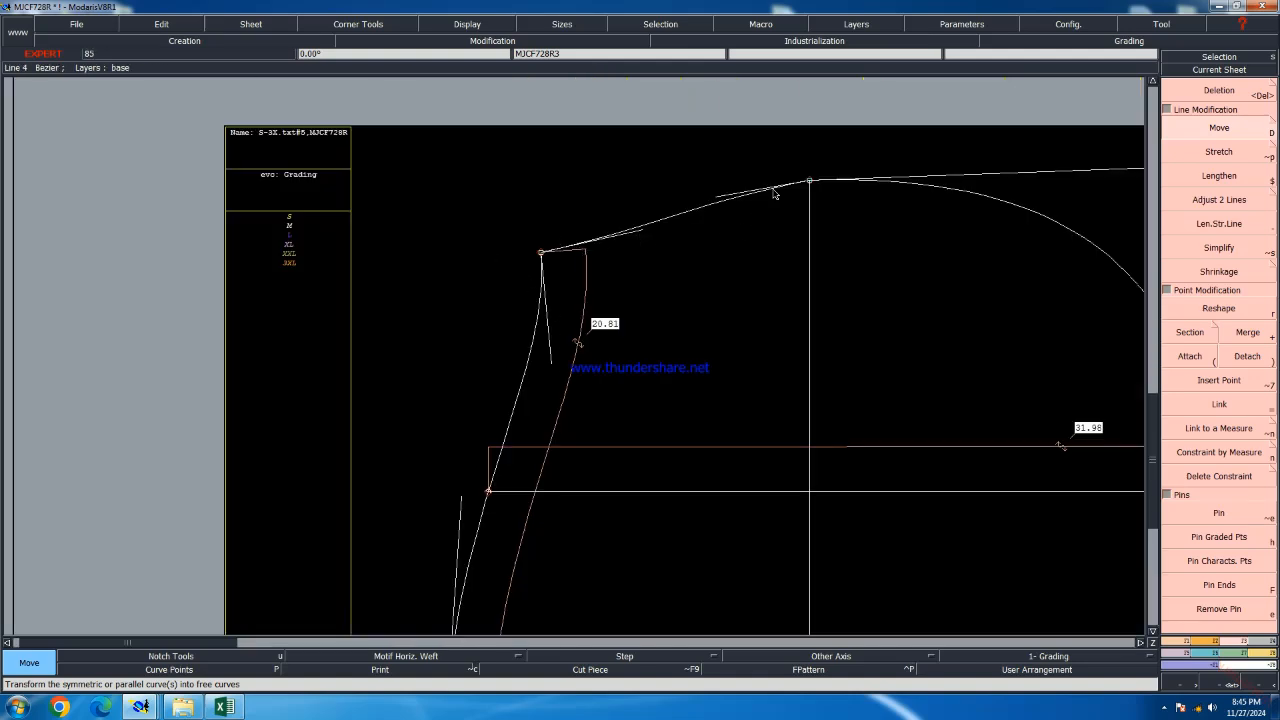
pyautogui.scroll(-2, 940, 202)
pyautogui.scroll(1, 929, 193)
pyautogui.press('r')
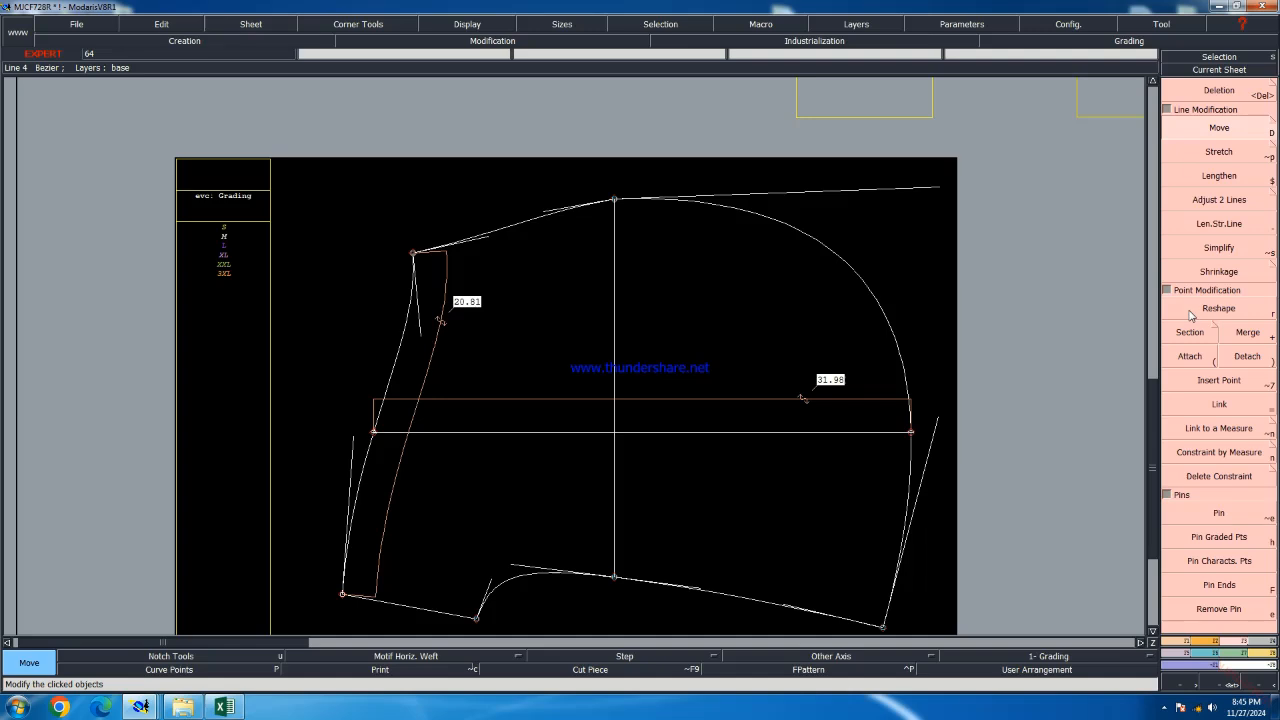
pyautogui.click(940, 187)
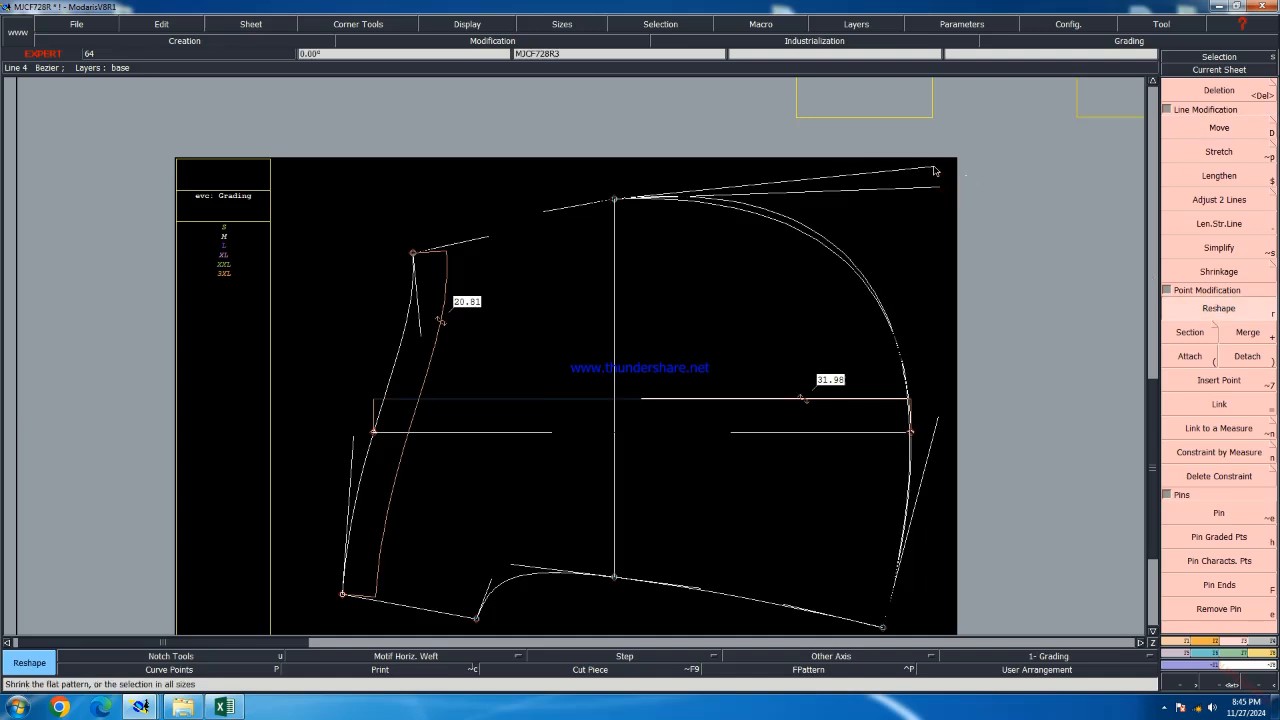
pyautogui.click(933, 168)
pyautogui.click(933, 168)
pyautogui.click(922, 158)
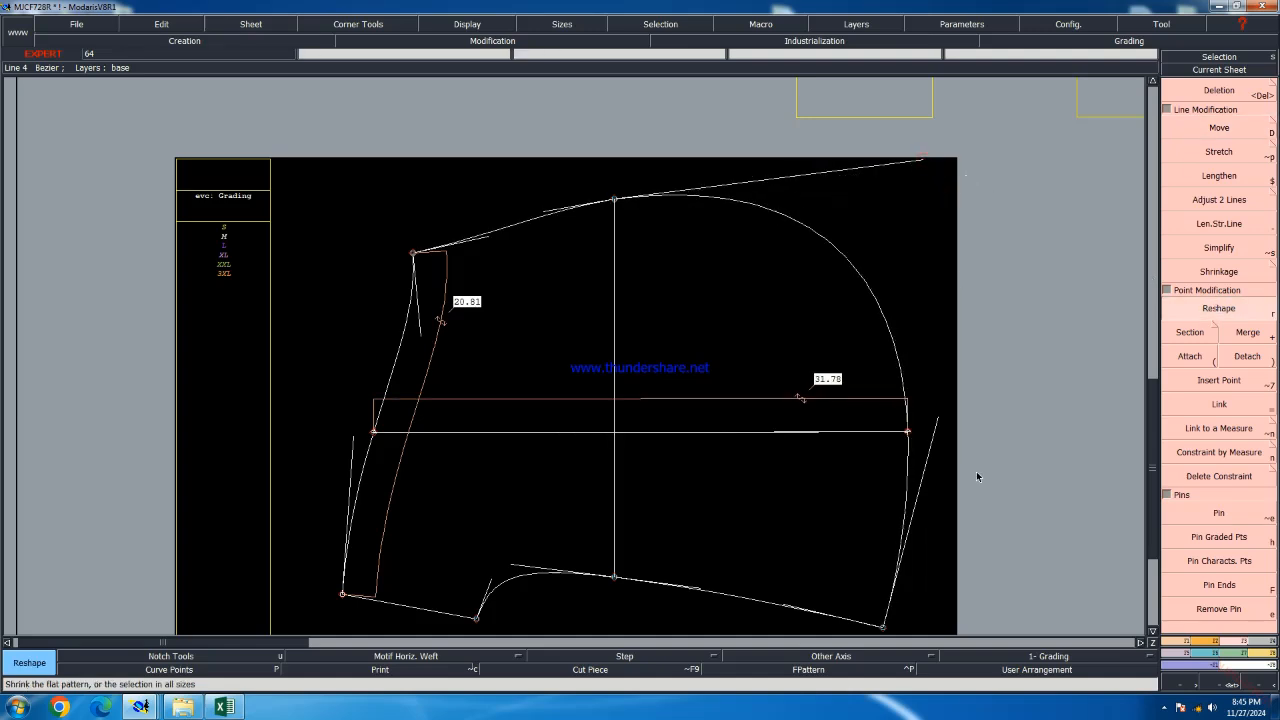
pyautogui.click(940, 422)
pyautogui.click(956, 414)
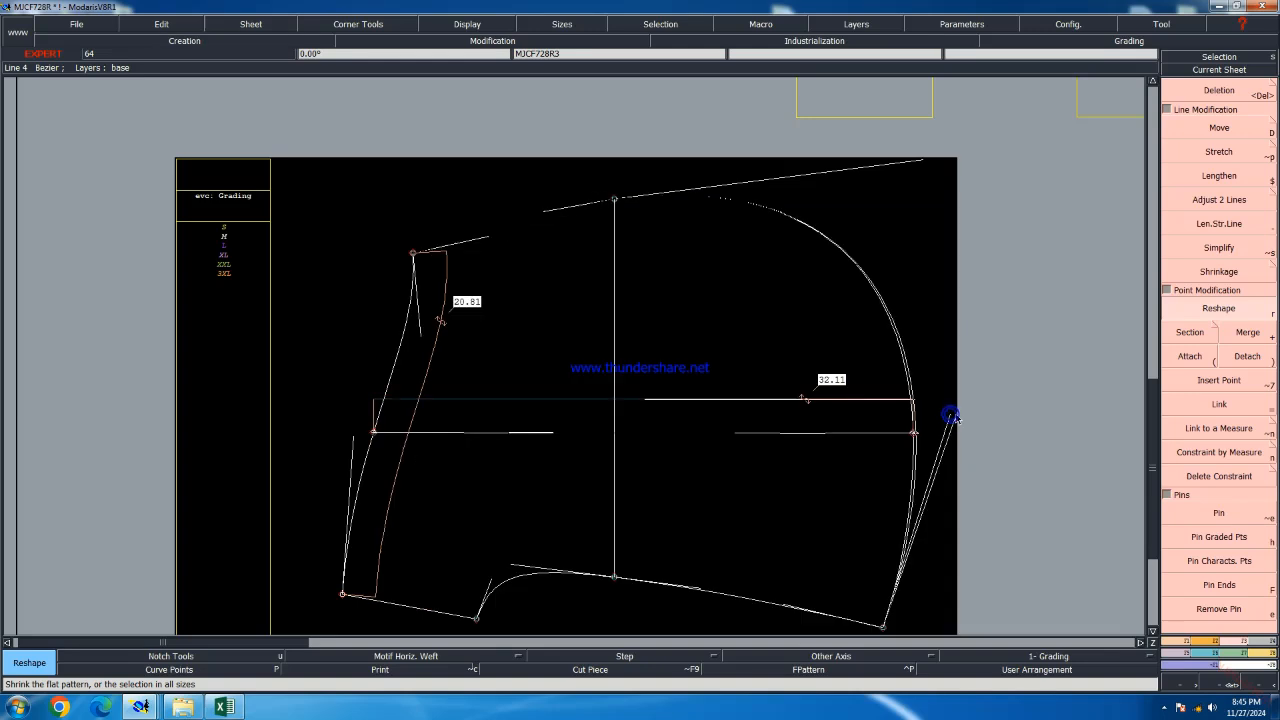
pyautogui.click(924, 161)
# Smooth the crown line in front of the centre line with its handles and set the front edge's upper handle nearly vertical
pyautogui.scroll(2, 556, 206)
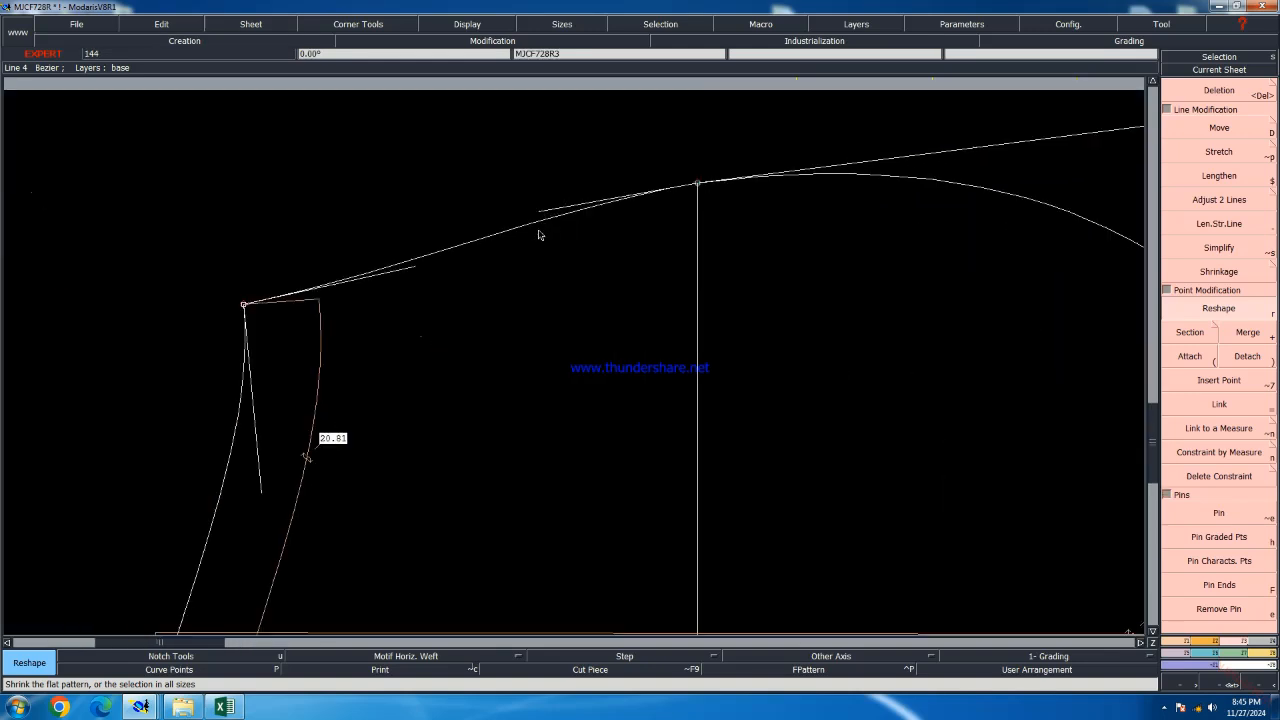
pyautogui.click(541, 211)
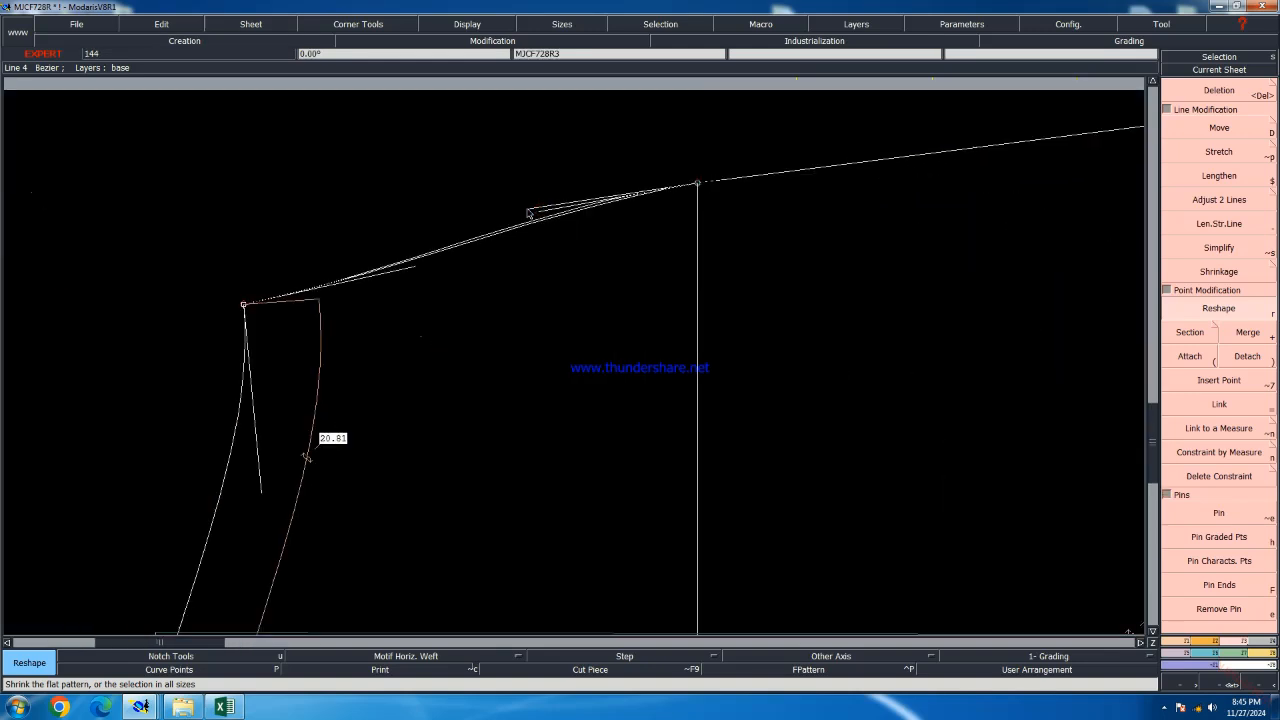
pyautogui.click(528, 209)
pyautogui.click(528, 209)
pyautogui.click(538, 213)
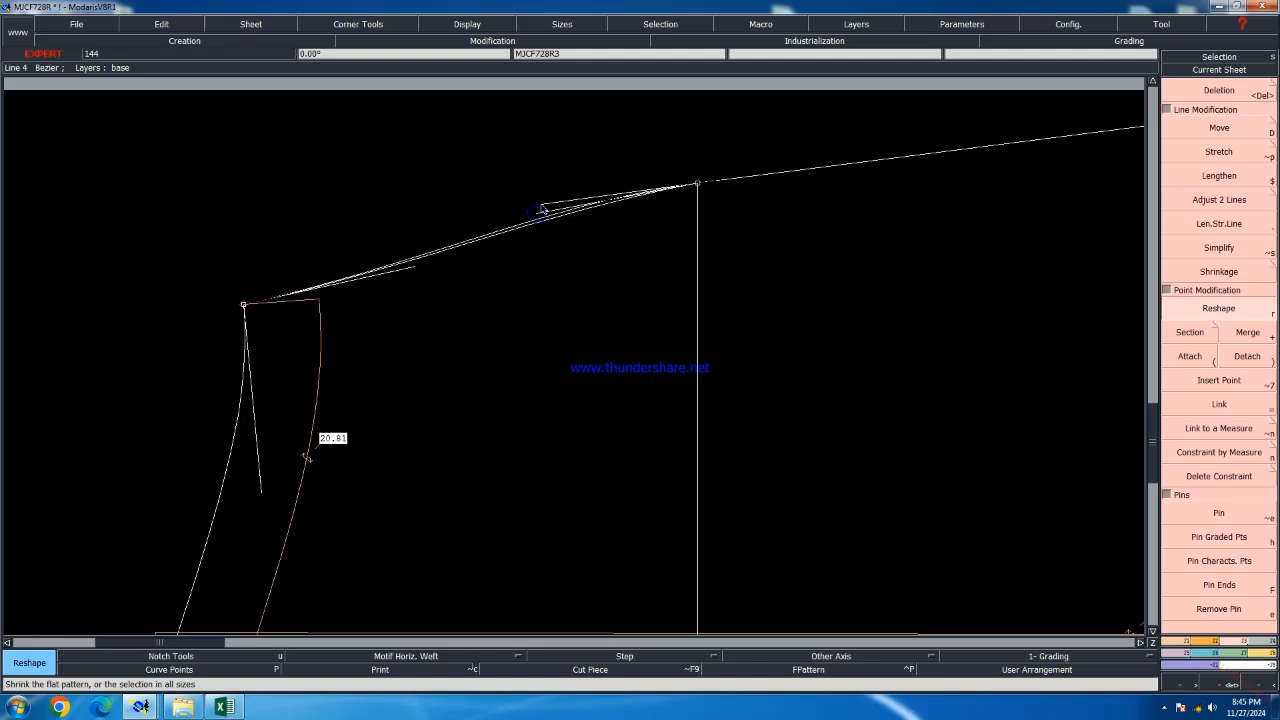
pyautogui.click(422, 267)
pyautogui.scroll(-3, 432, 276)
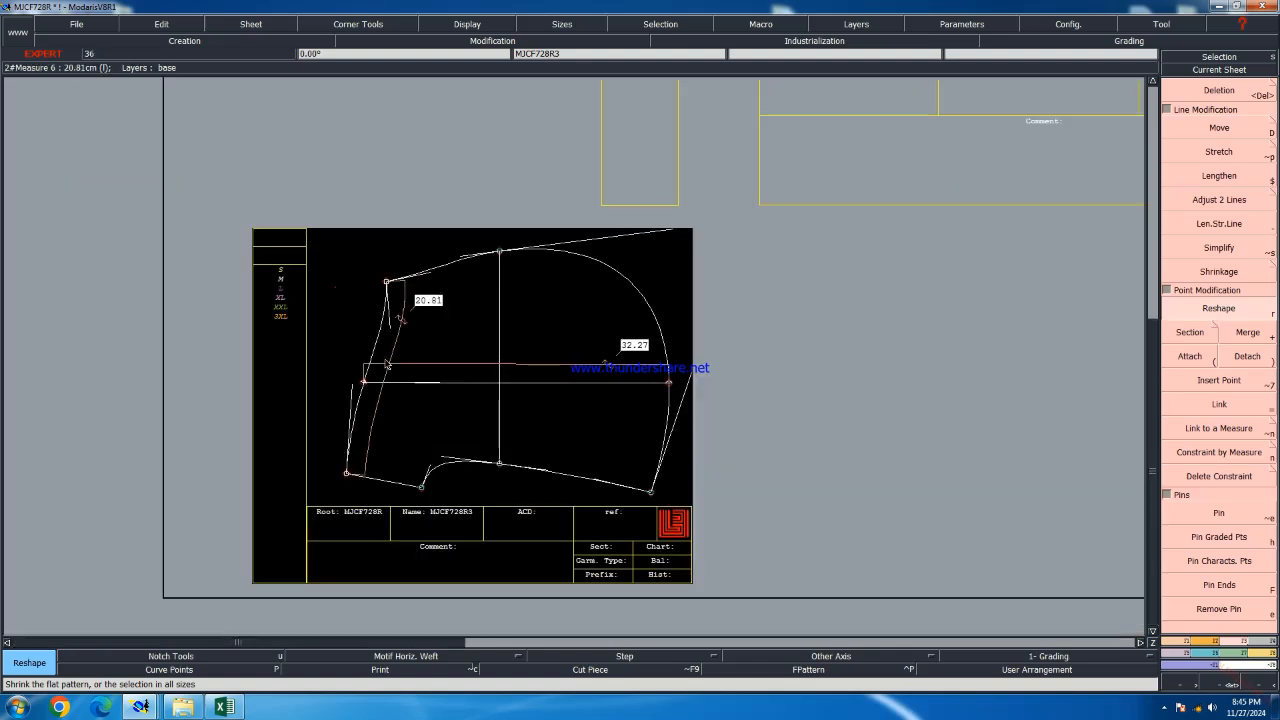
pyautogui.click(387, 346)
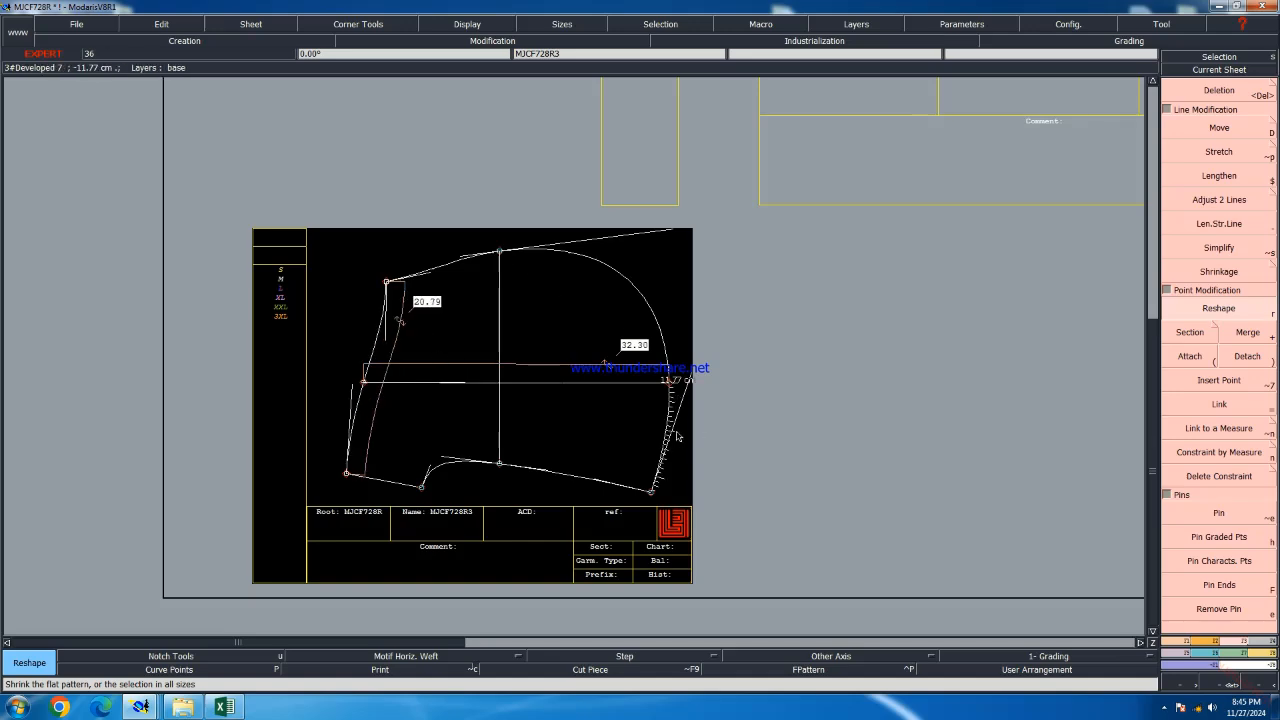
# Add a dynamic length measure along the hood's crown and back curve, from the top front corner to the back neckline corner
pyautogui.scroll(1, 680, 590)
pyautogui.scroll(-2, 700, 610)
pyautogui.scroll(3, 600, 525)
pyautogui.scroll(-5, 700, 437)
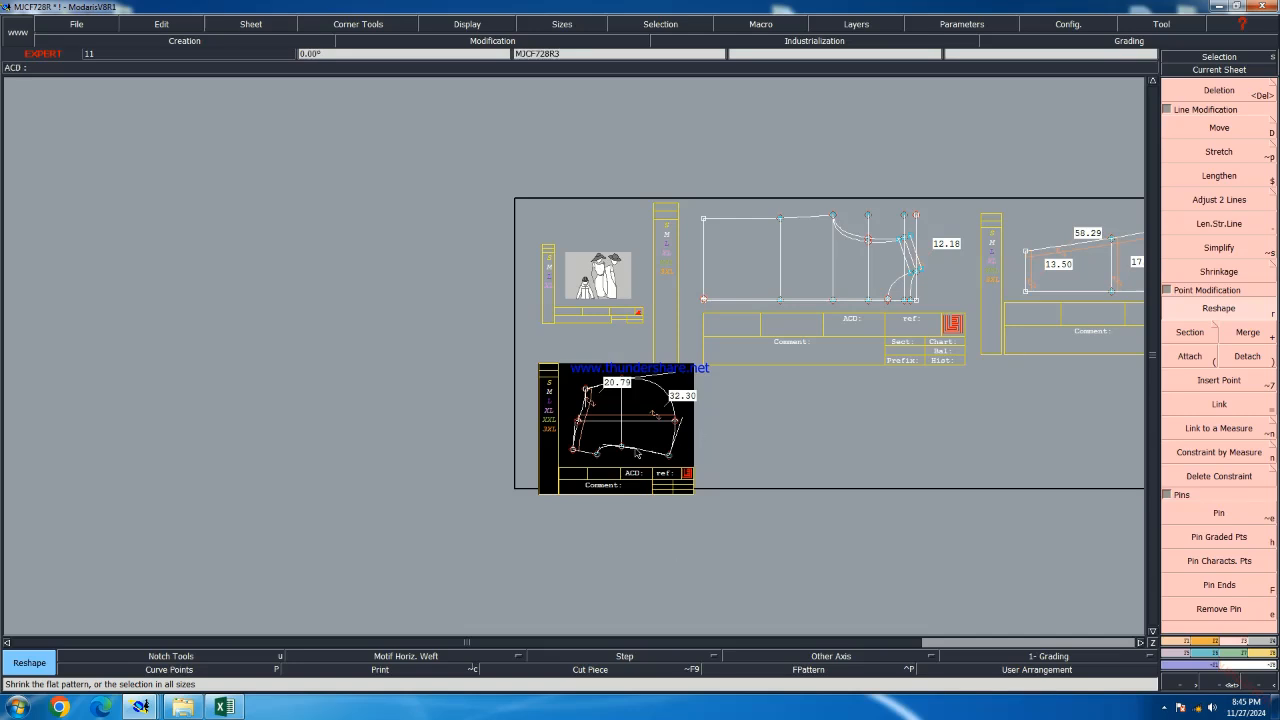
pyautogui.scroll(2, 663, 428)
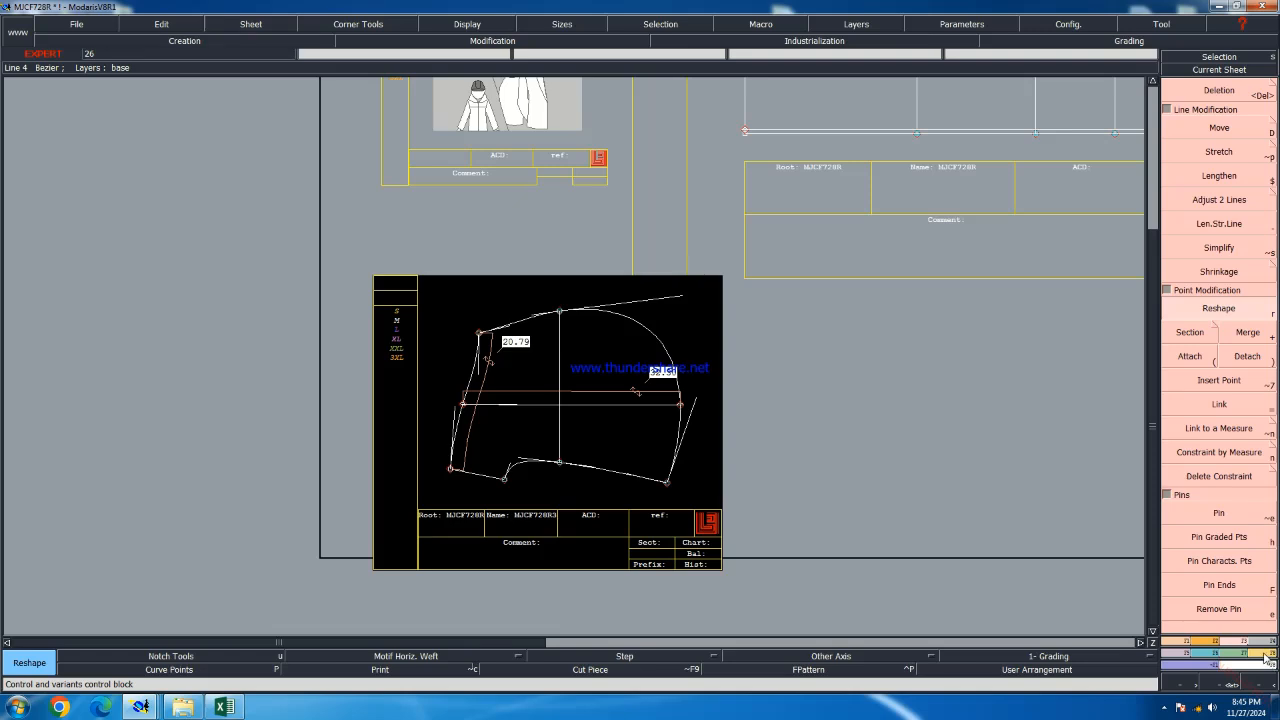
pyautogui.press('F3')
pyautogui.click(1222, 204)
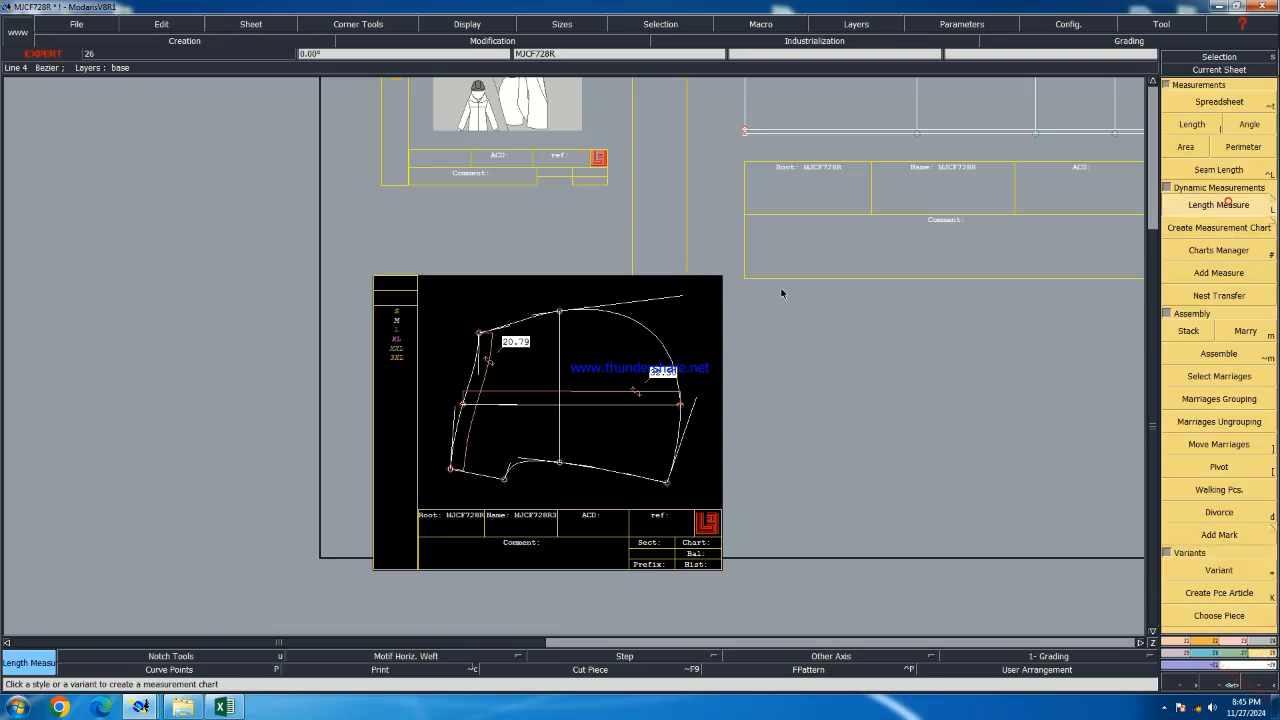
pyautogui.click(632, 324)
pyautogui.click(822, 500)
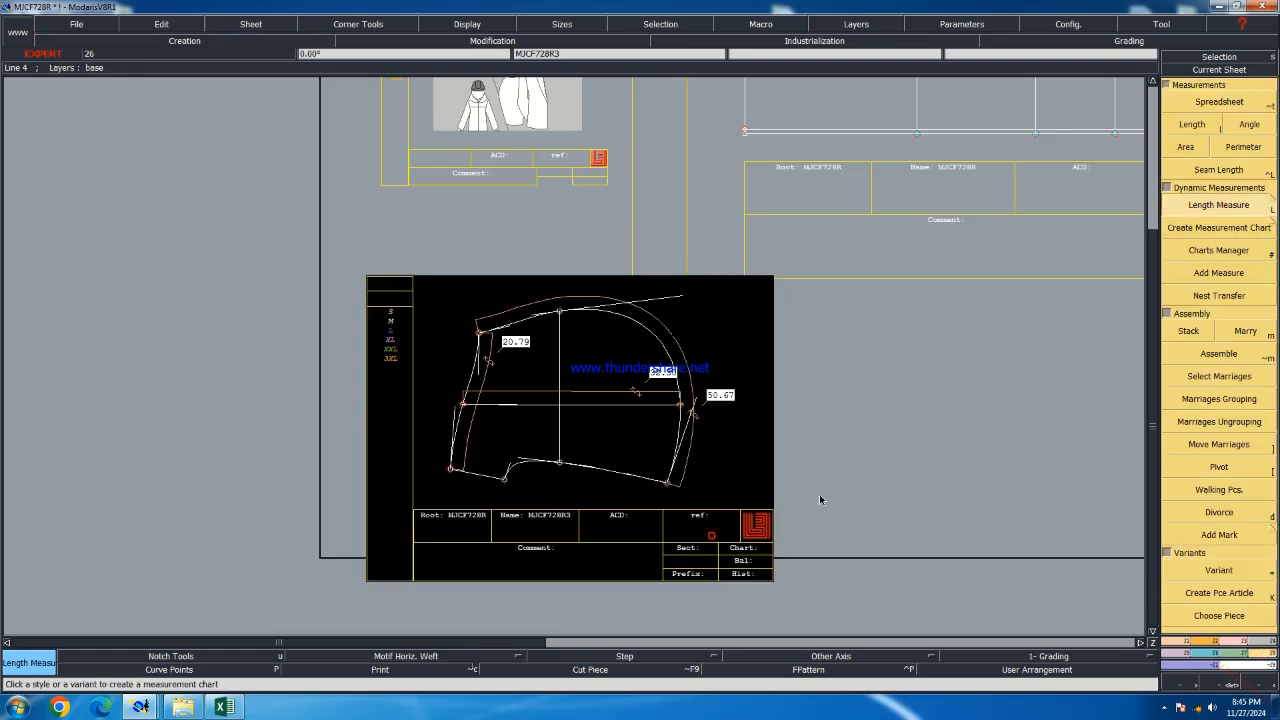
# Bring all the pattern sheets into view and save the MJCF728R model
pyautogui.press('8')
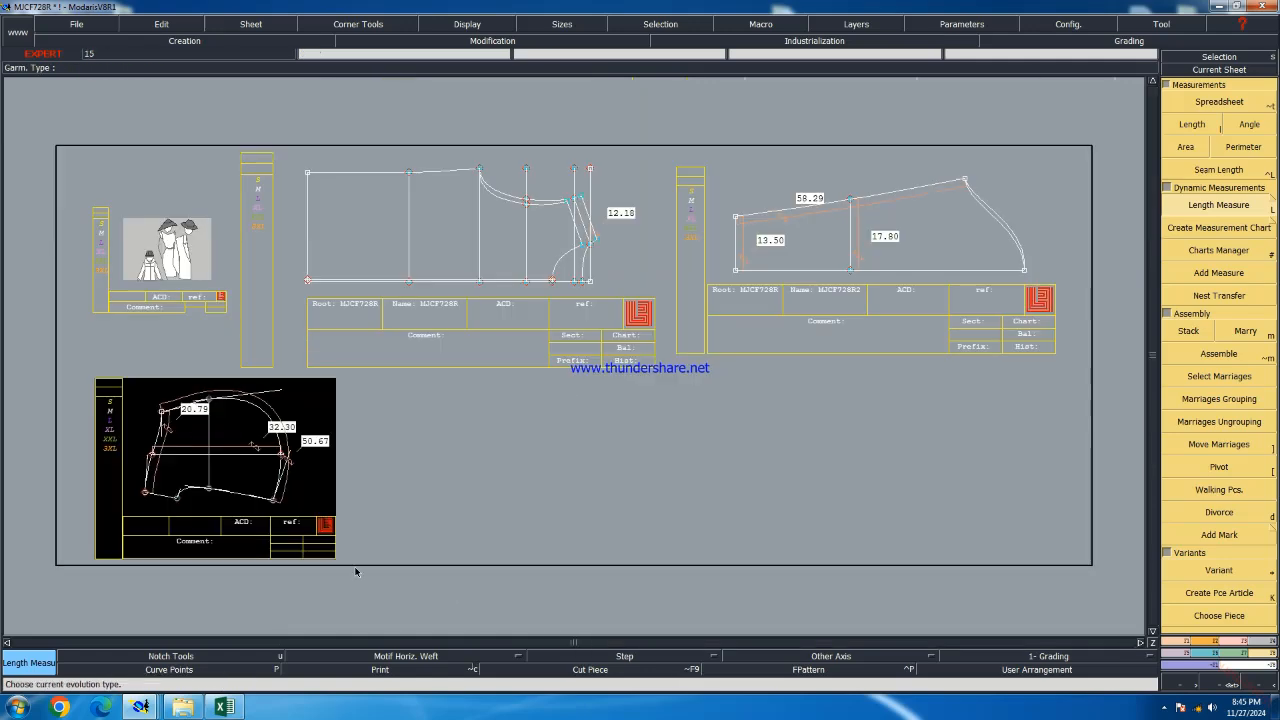
pyautogui.hotkey('ctrl', 's')
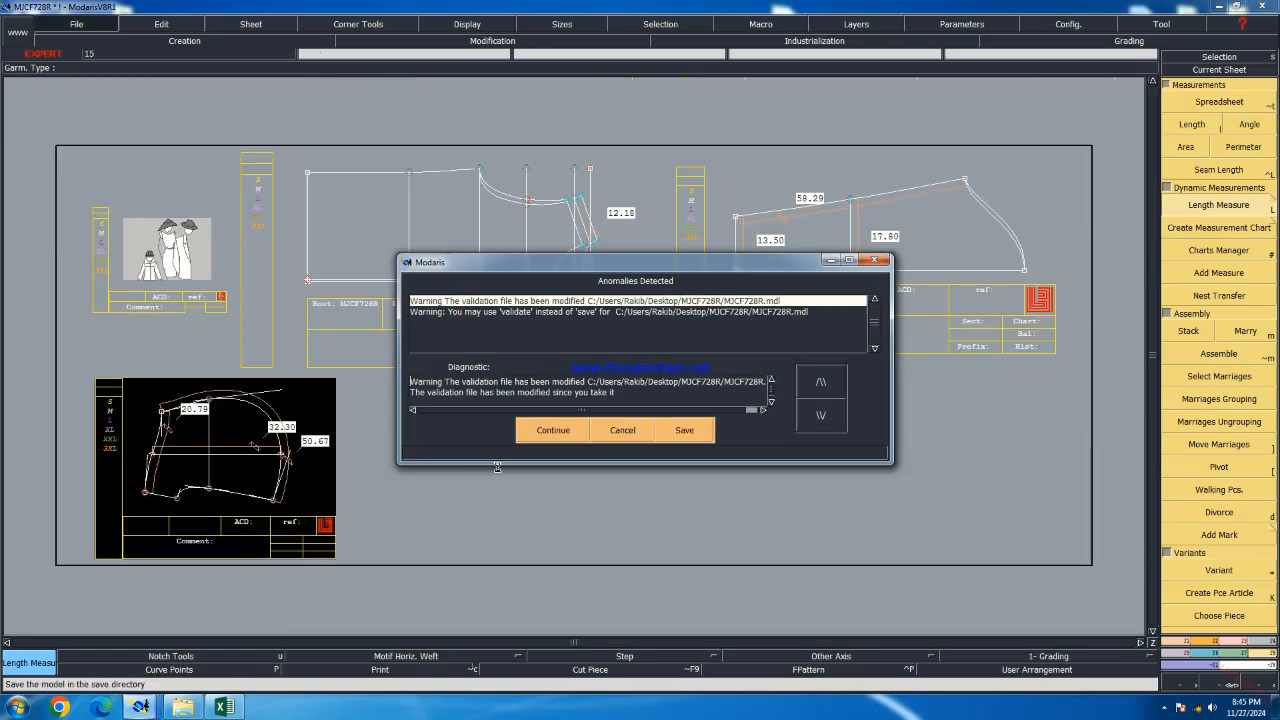
pyautogui.click(553, 430)
# Create a new blank sheet beside the hood sheet
pyautogui.click(467, 24)
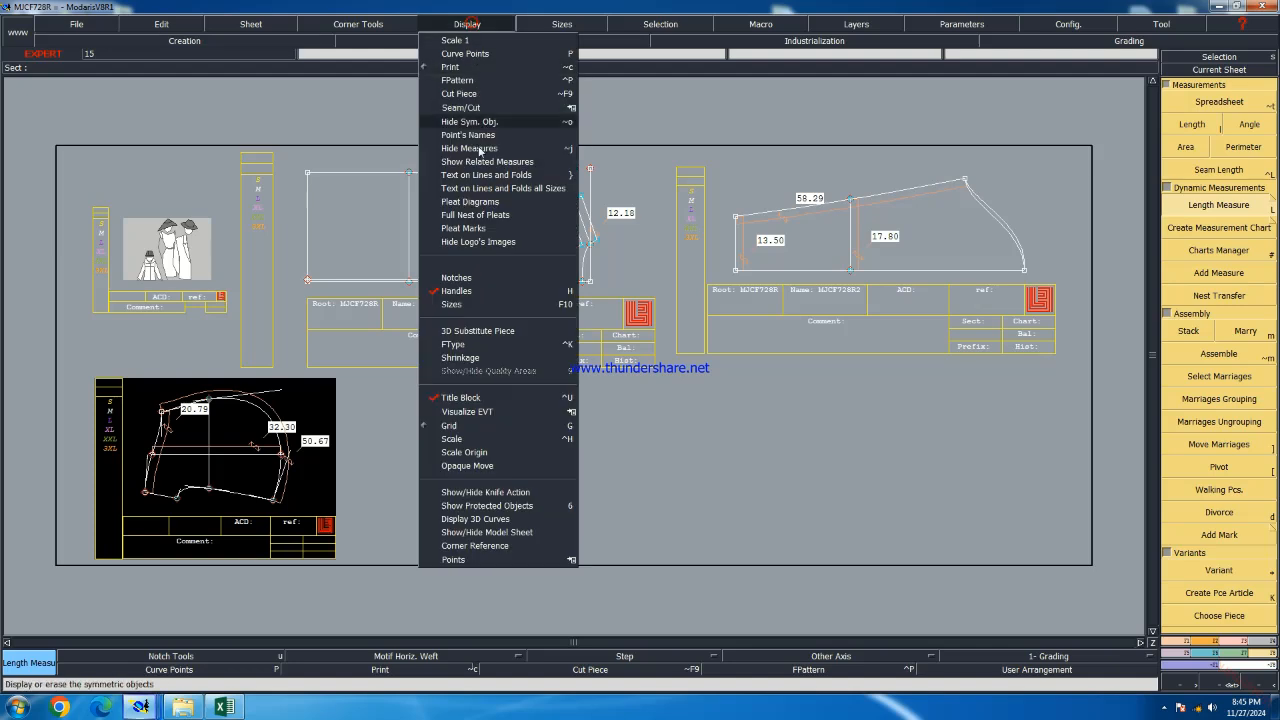
pyautogui.click(251, 24)
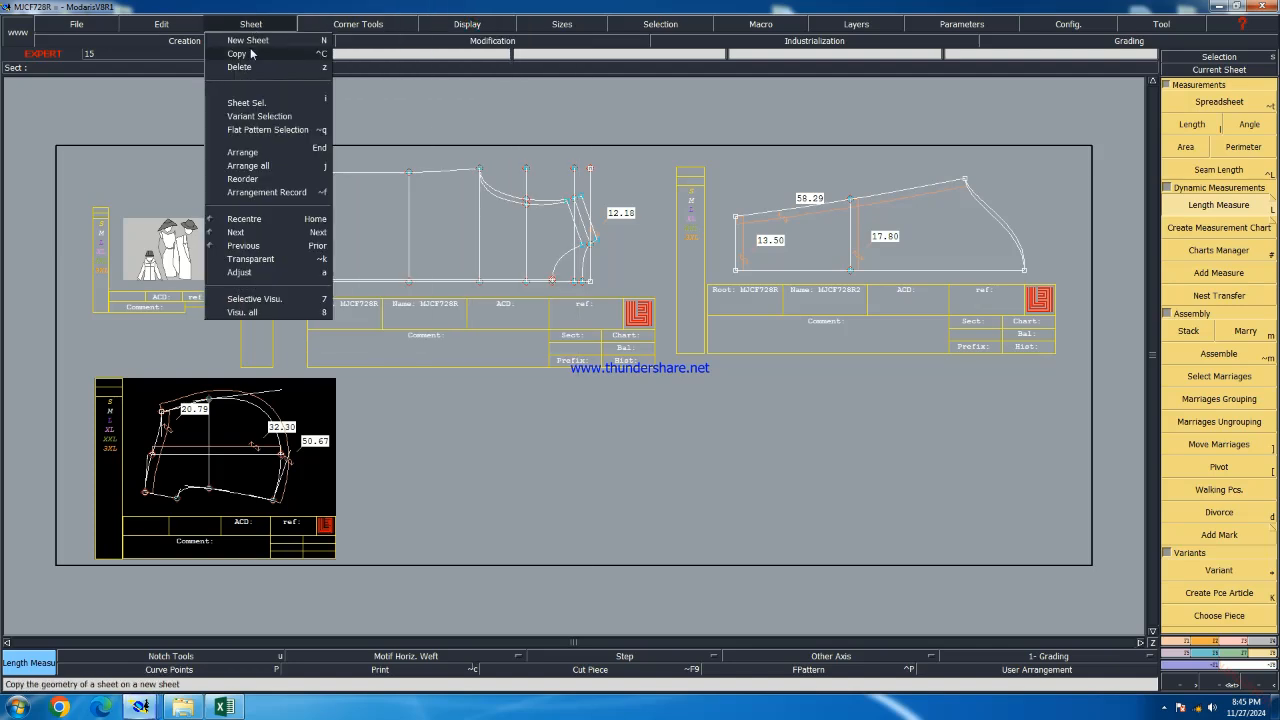
pyautogui.click(245, 40)
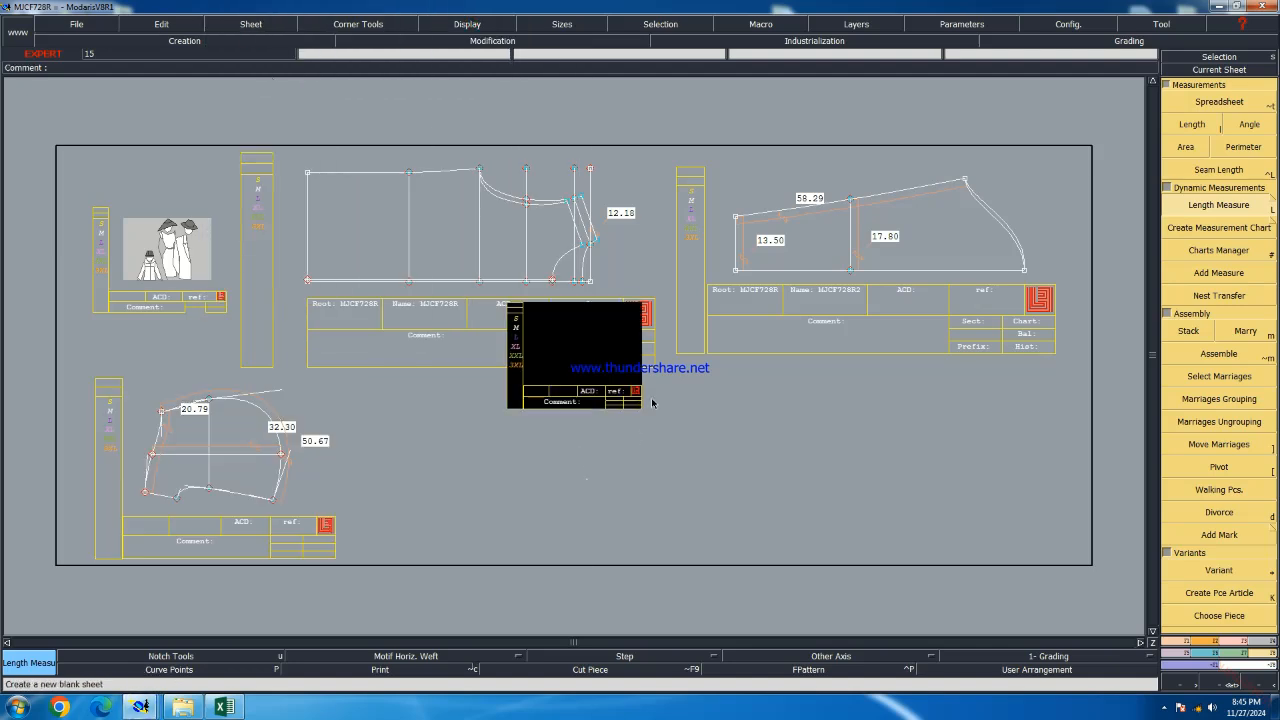
pyautogui.press('8')
pyautogui.scroll(3, 198, 527)
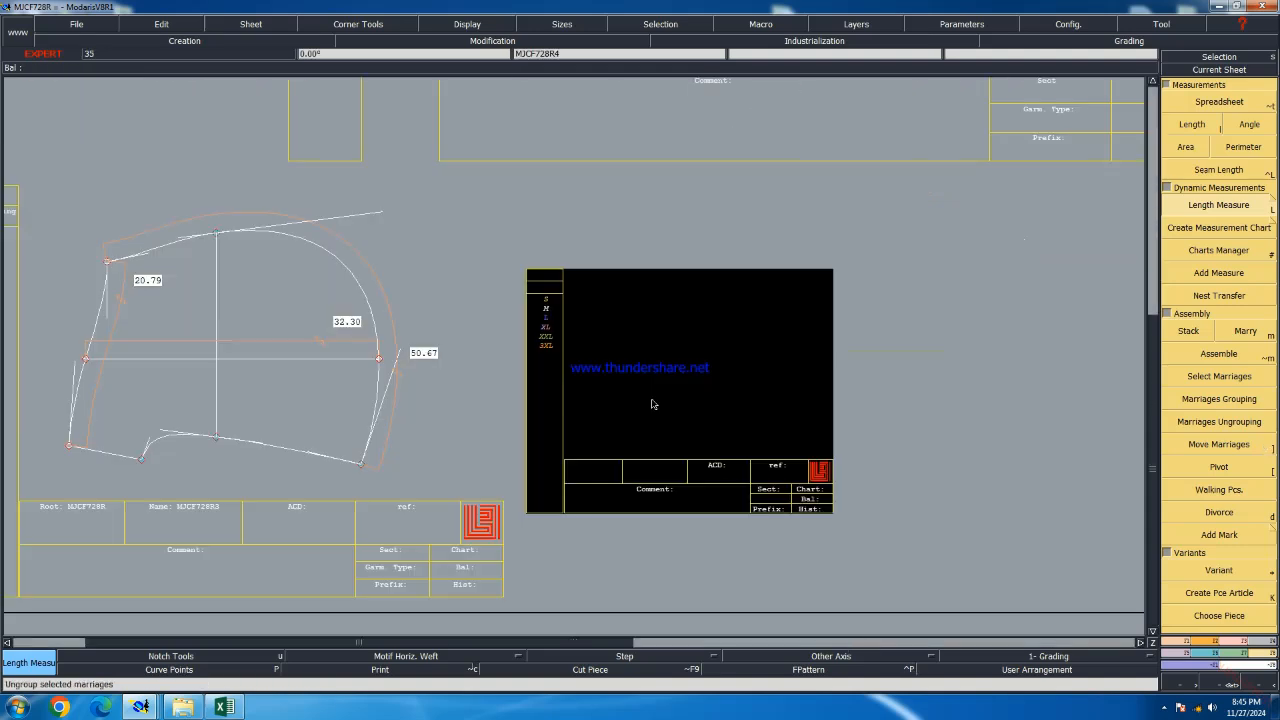
# Draw a horizontal Bezier line on the new sheet with dx 50.67 cm and dy 0
pyautogui.click(654, 404)
pyautogui.click(1176, 641)
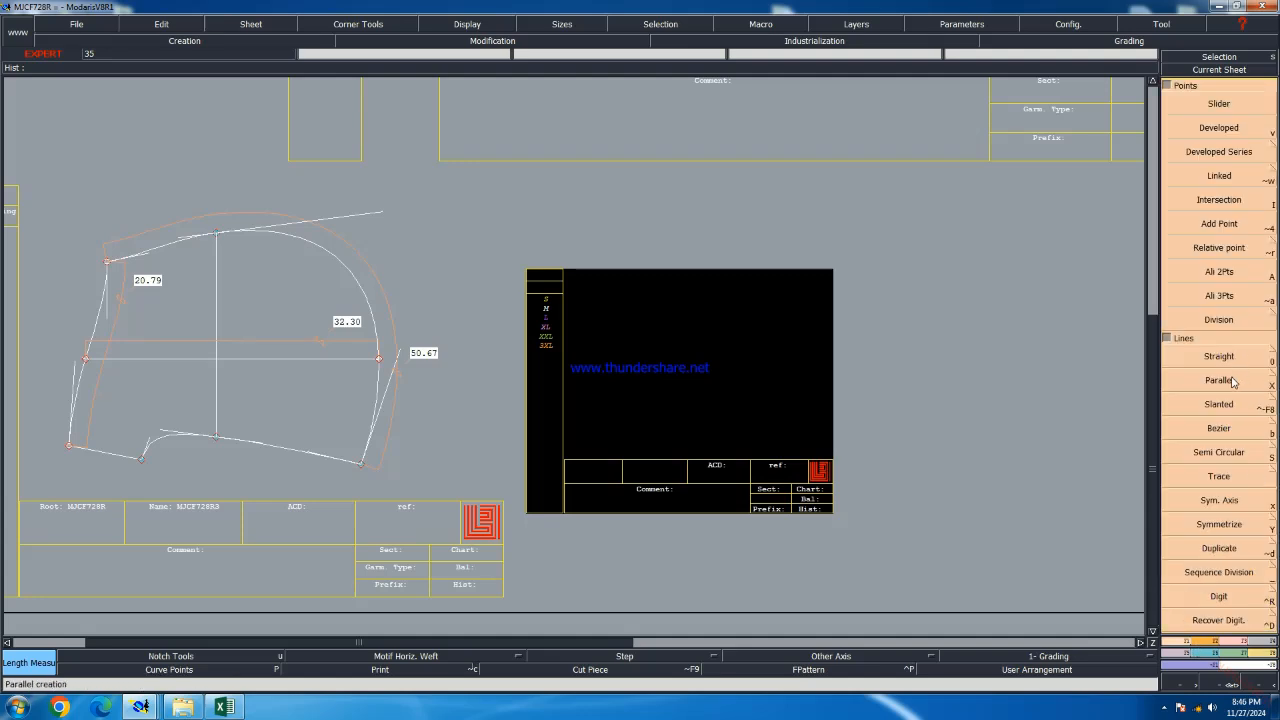
pyautogui.click(1220, 428)
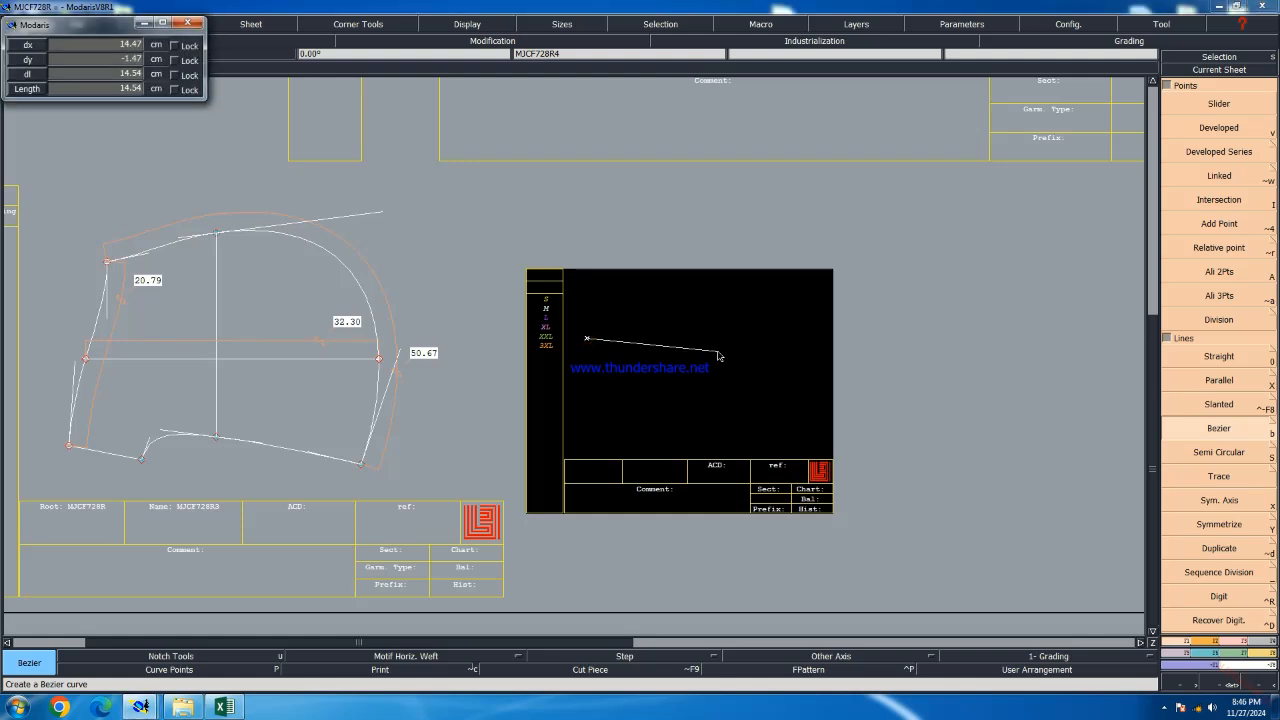
pyautogui.press('Down')
pyautogui.write('5')
pyautogui.press('Down')
pyautogui.write('0')
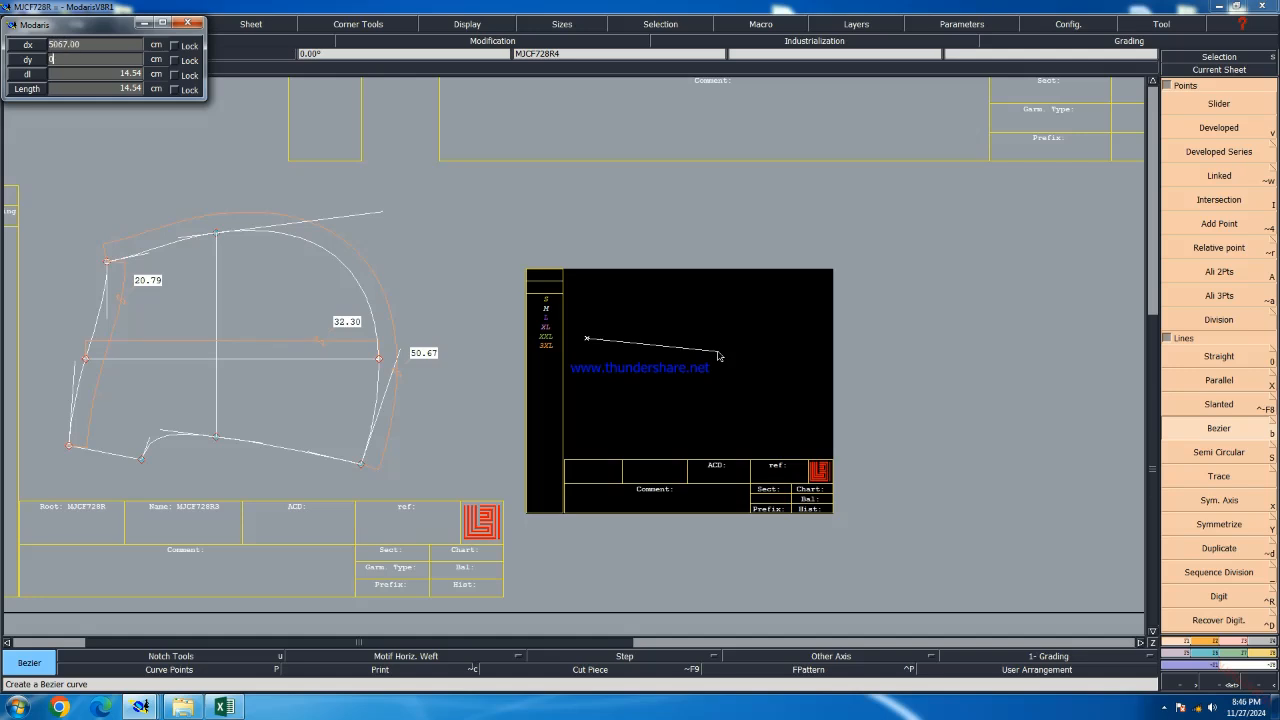
pyautogui.click(94, 46)
pyautogui.write('50.67')
pyautogui.press('Return')
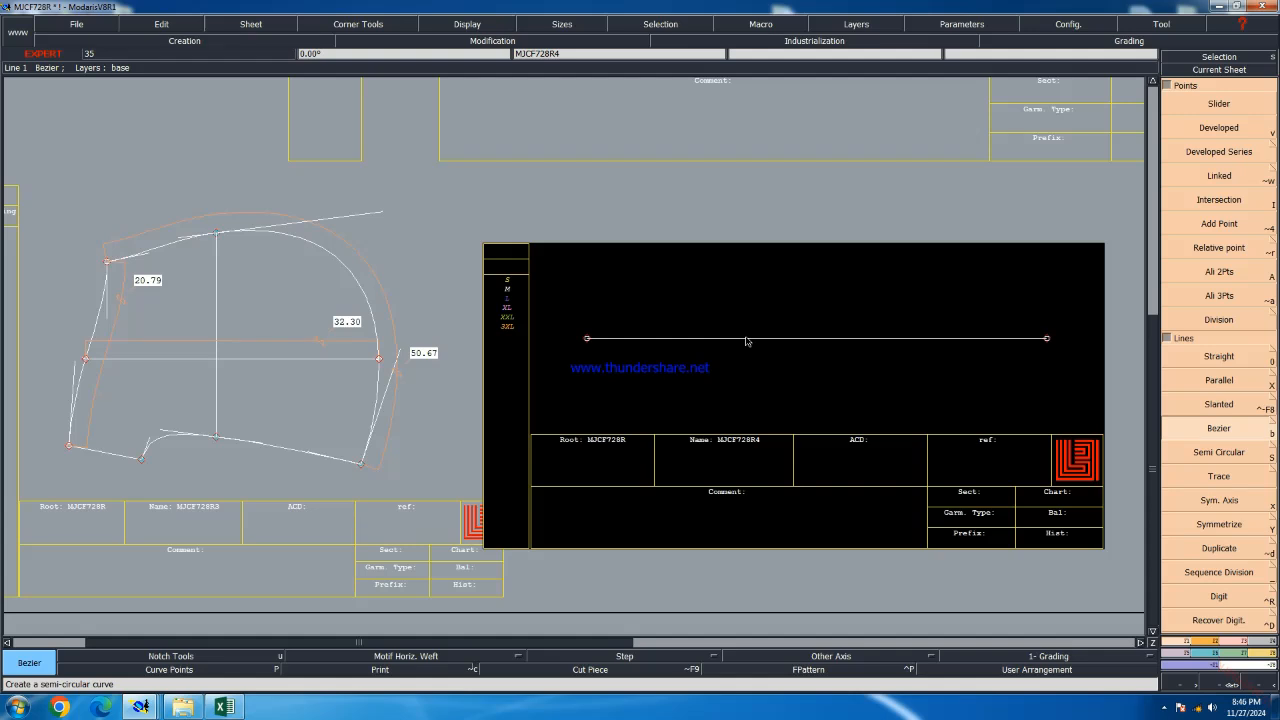
pyautogui.press('x')
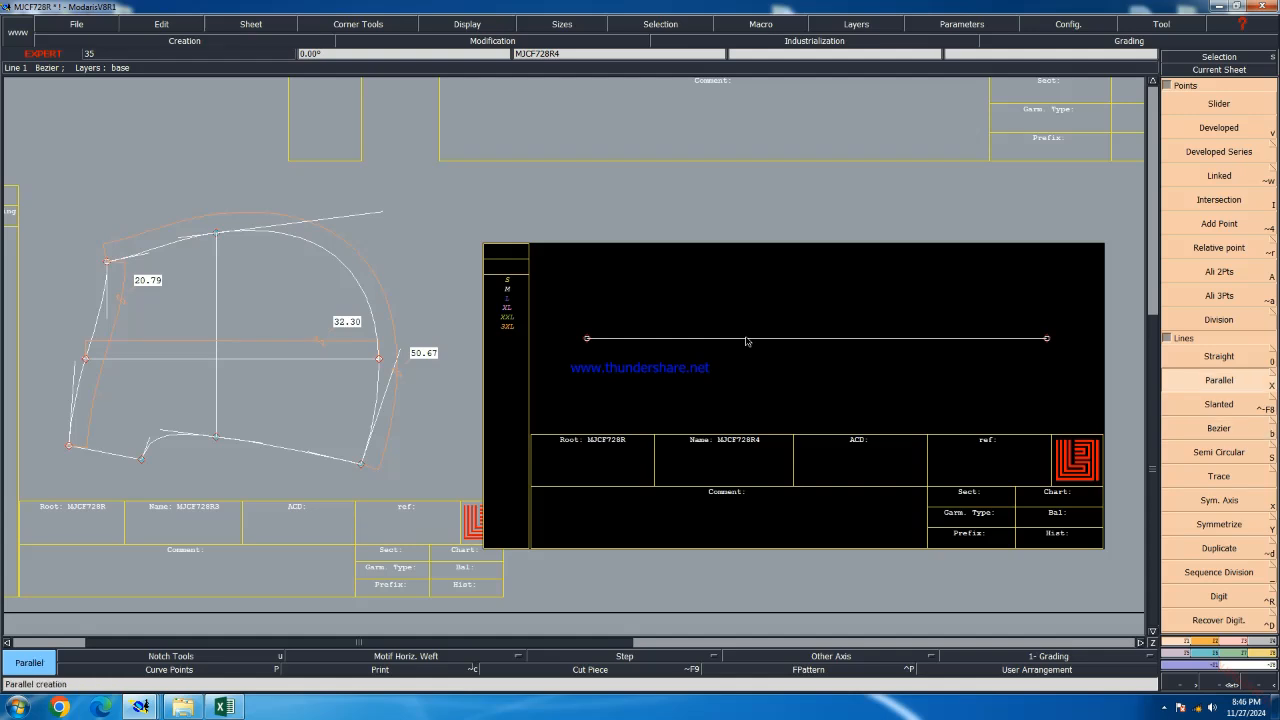
pyautogui.click(745, 339)
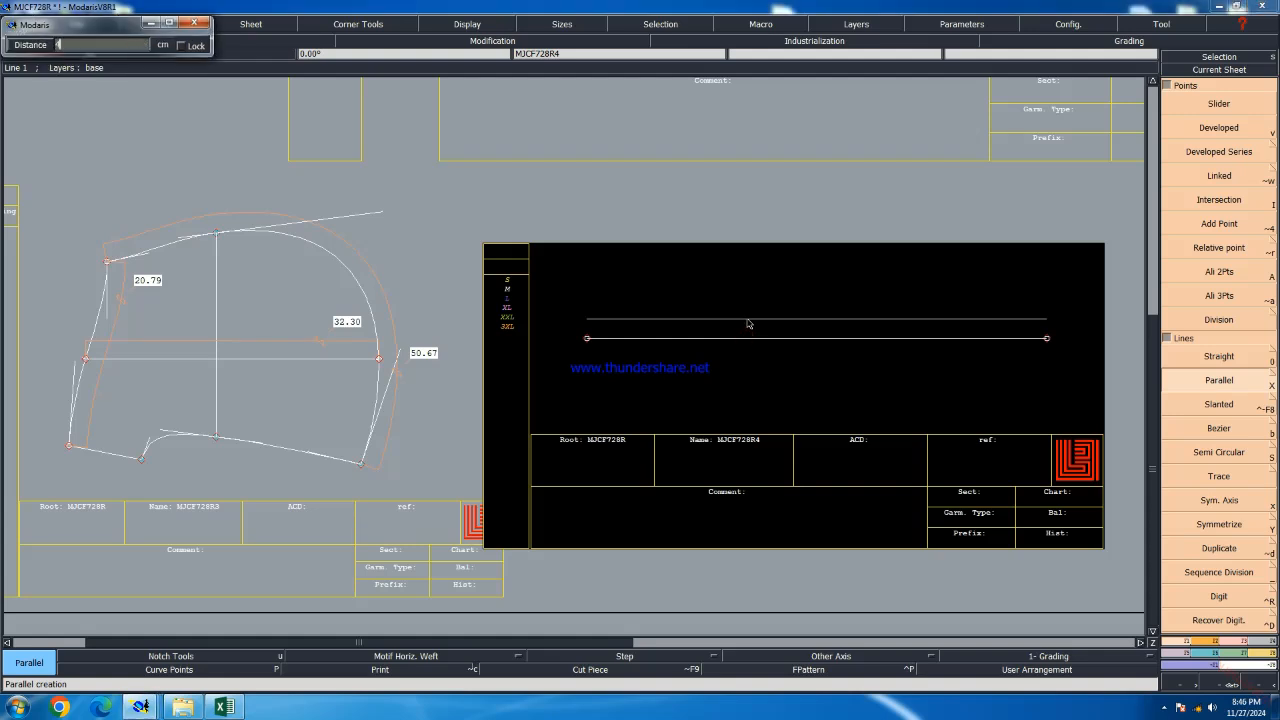
pyautogui.write('35')
pyautogui.press('Return')
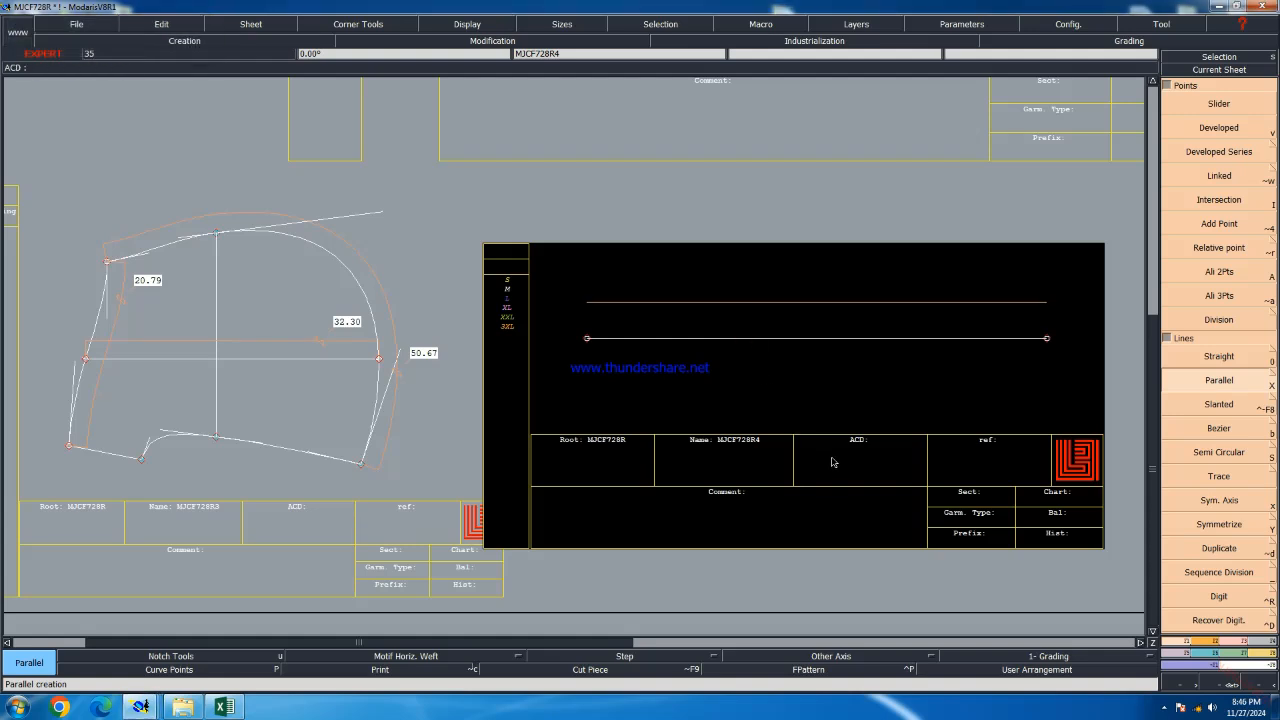
pyautogui.click(1196, 530)
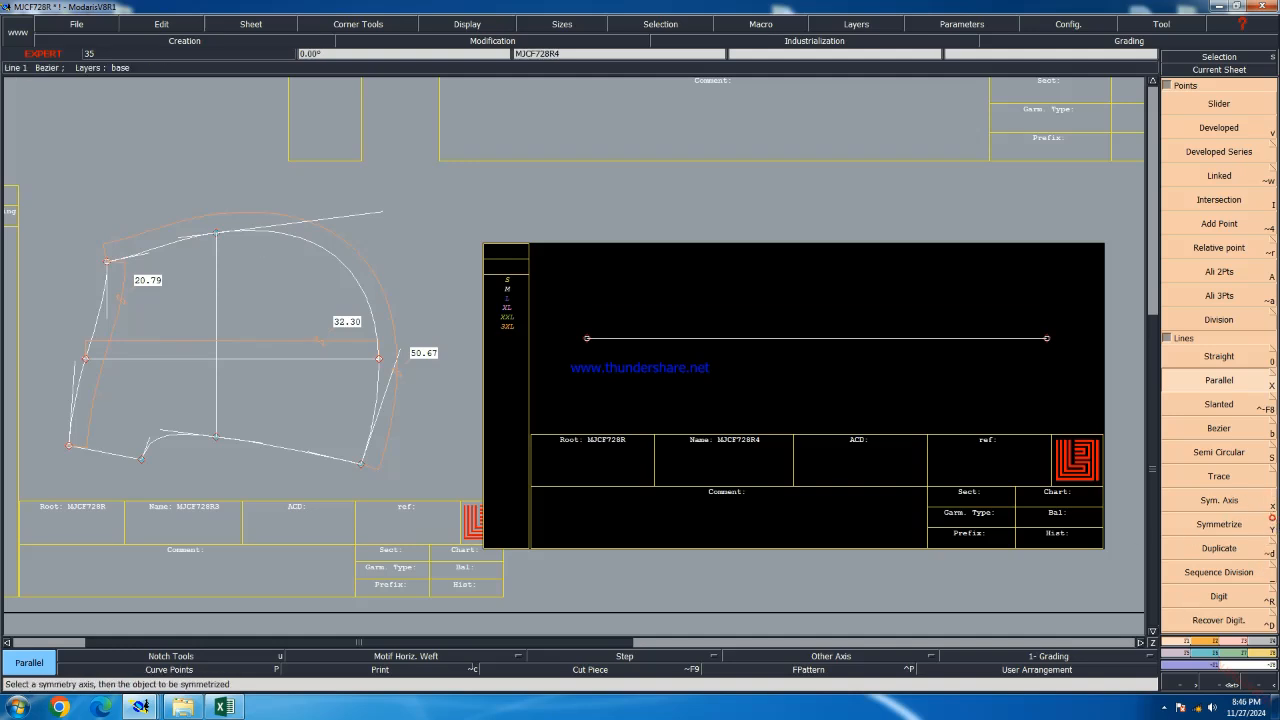
pyautogui.click(60, 87)
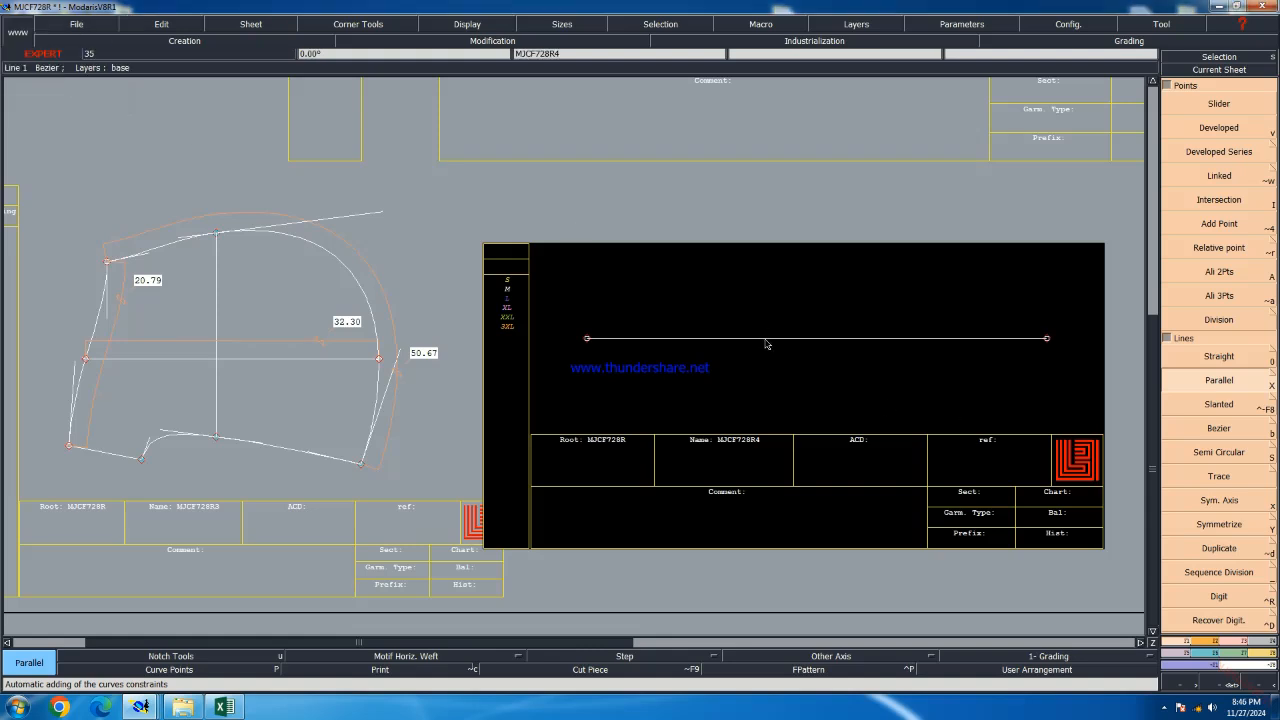
# Create a parallel line about 4 cm above the 50.67 cm line
pyautogui.click(641, 349)
pyautogui.click(650, 313)
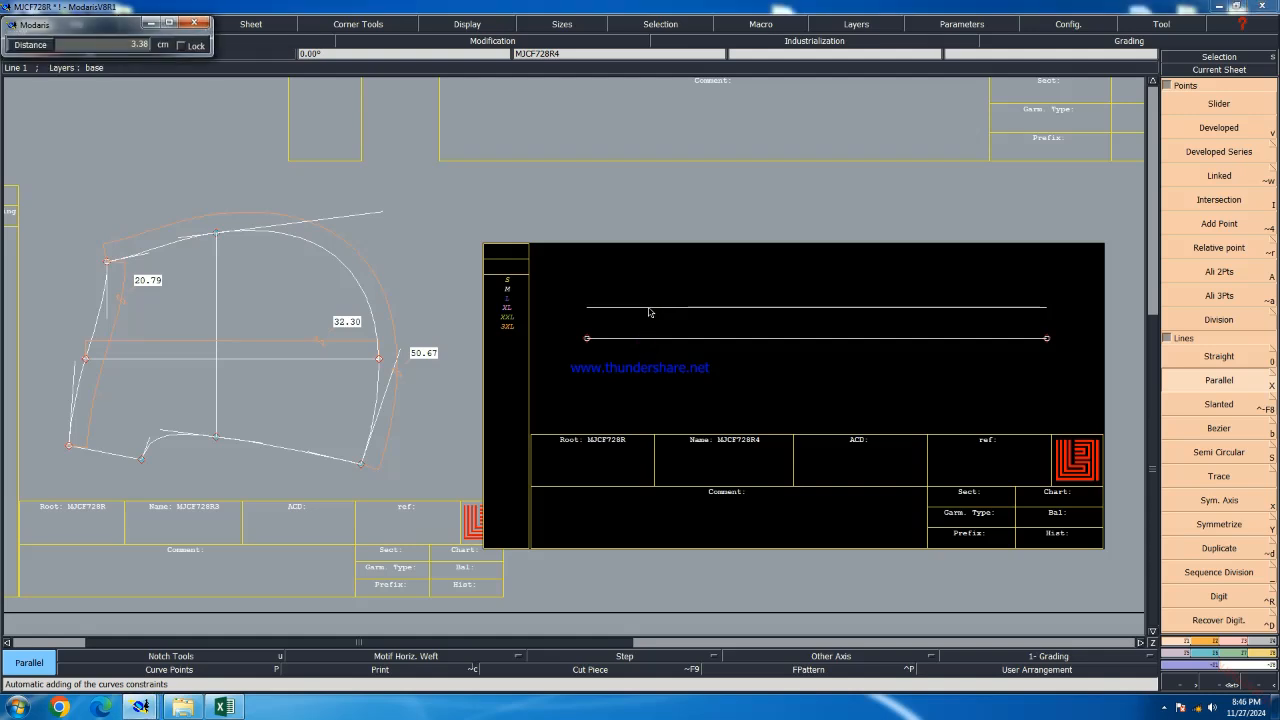
pyautogui.press('Return')
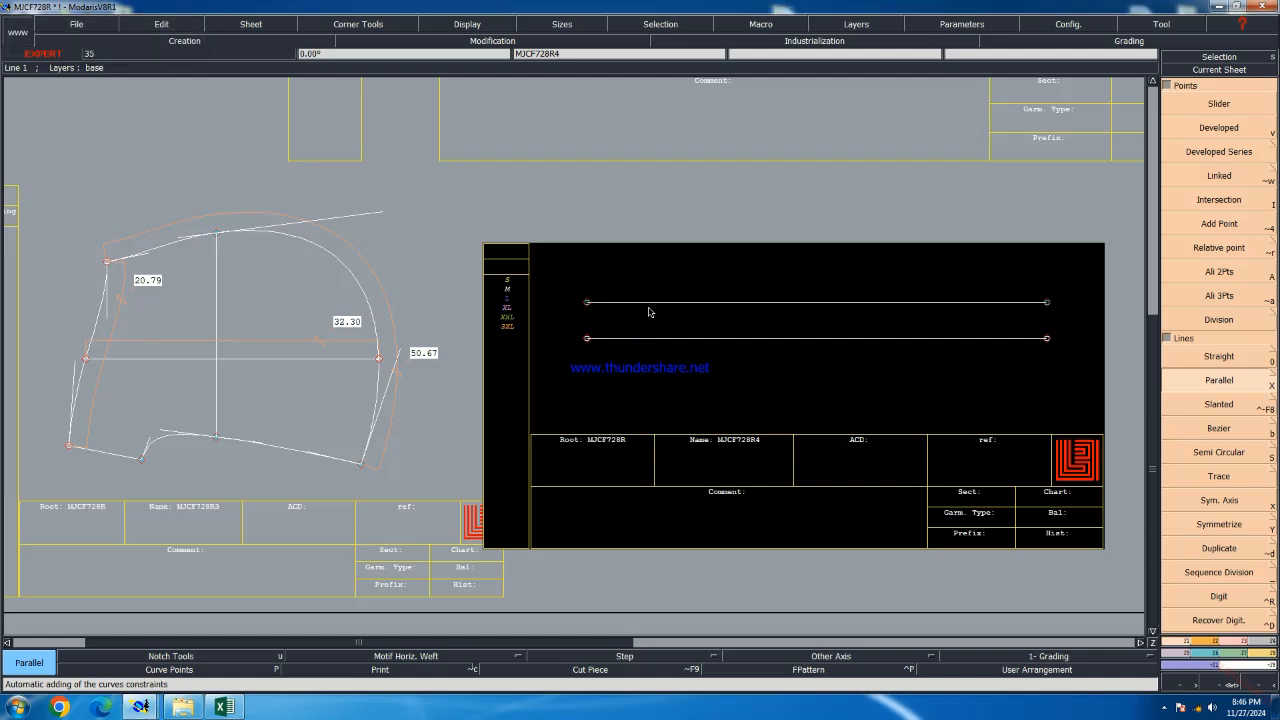
# Close both ends of the two parallel lines with short Bezier lines to form a rectangular strip
pyautogui.press('b')
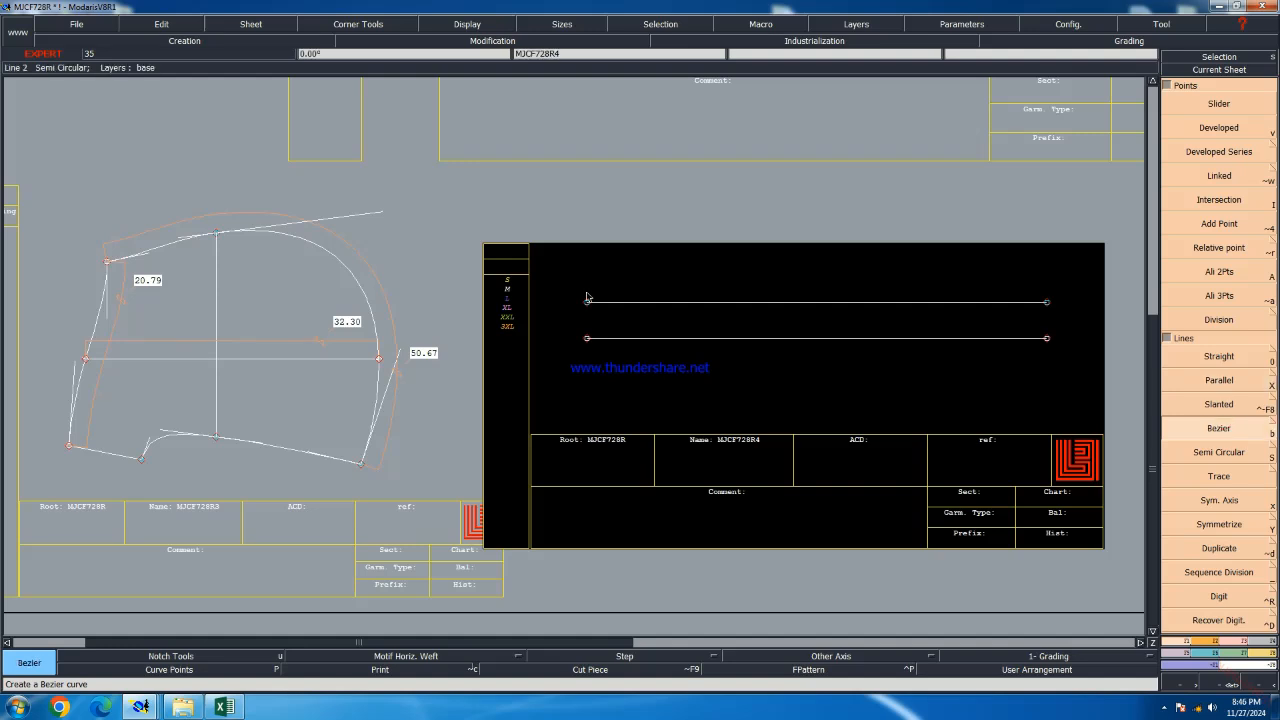
pyautogui.click(587, 300)
pyautogui.click(587, 338)
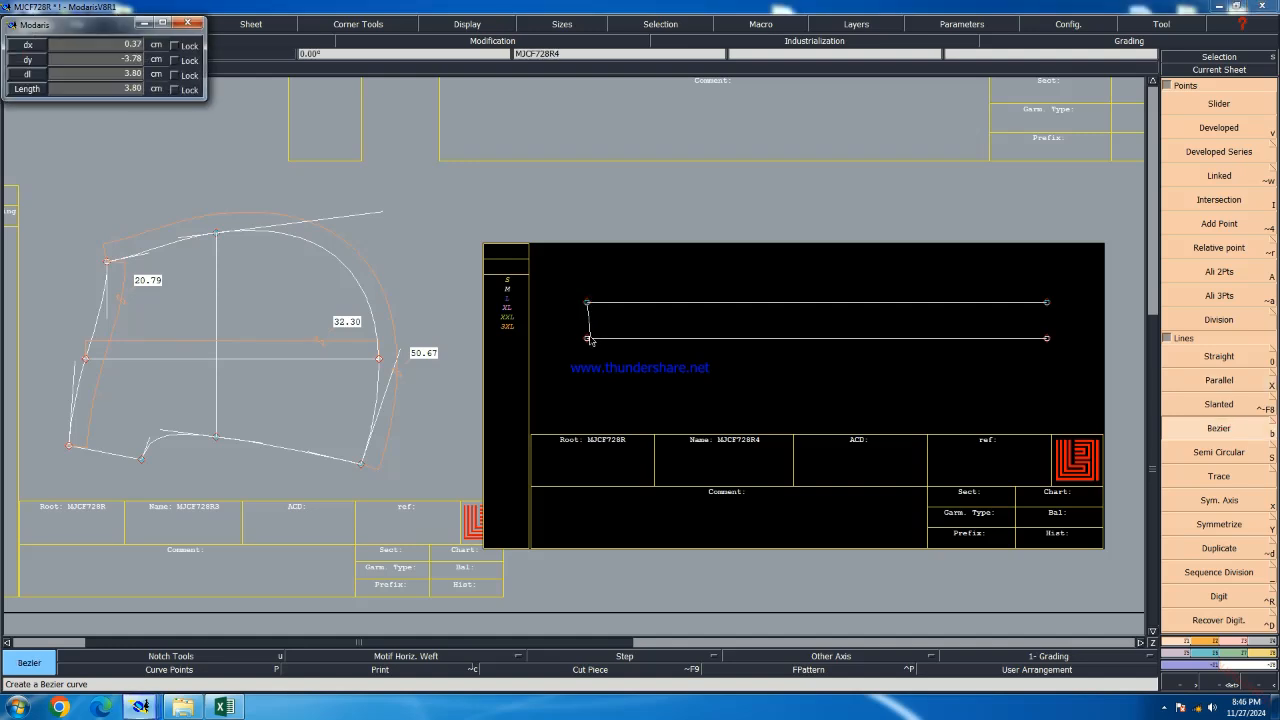
pyautogui.click(1046, 302)
pyautogui.click(1046, 338)
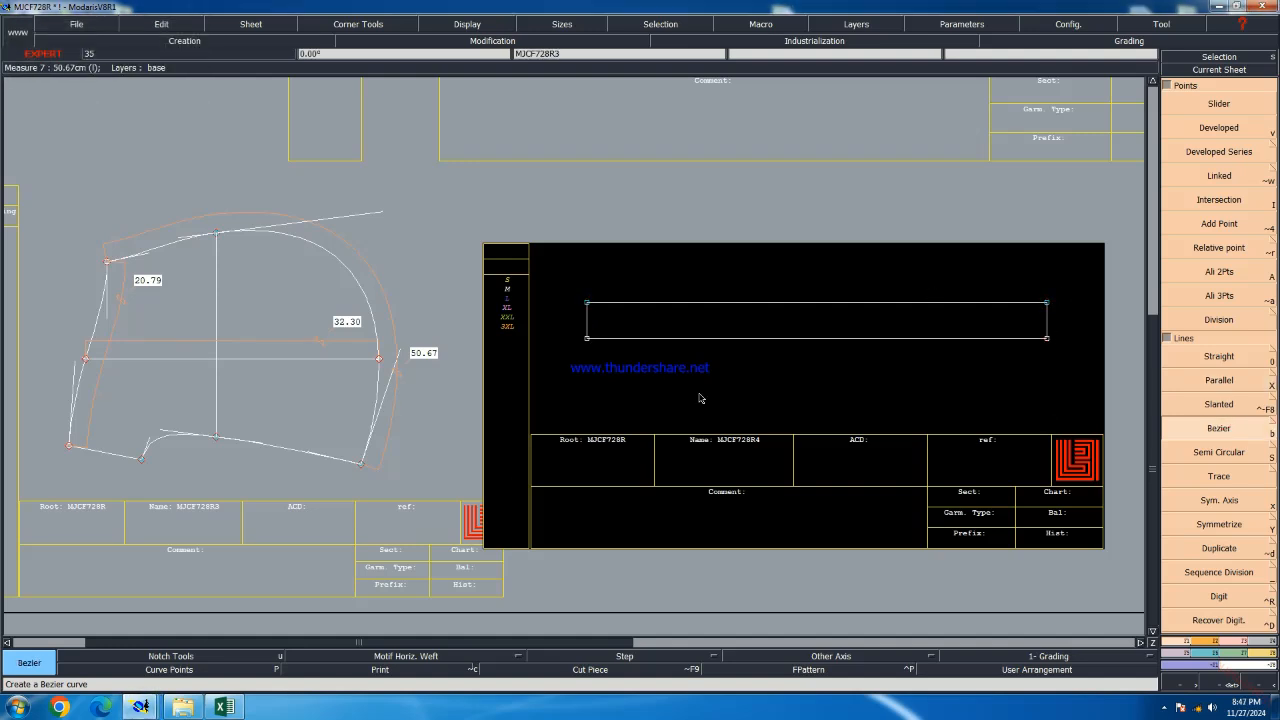
# Marry the rectangular strip onto the hood piece at the hood's top front corner
pyautogui.scroll(-1, 1219, 450)
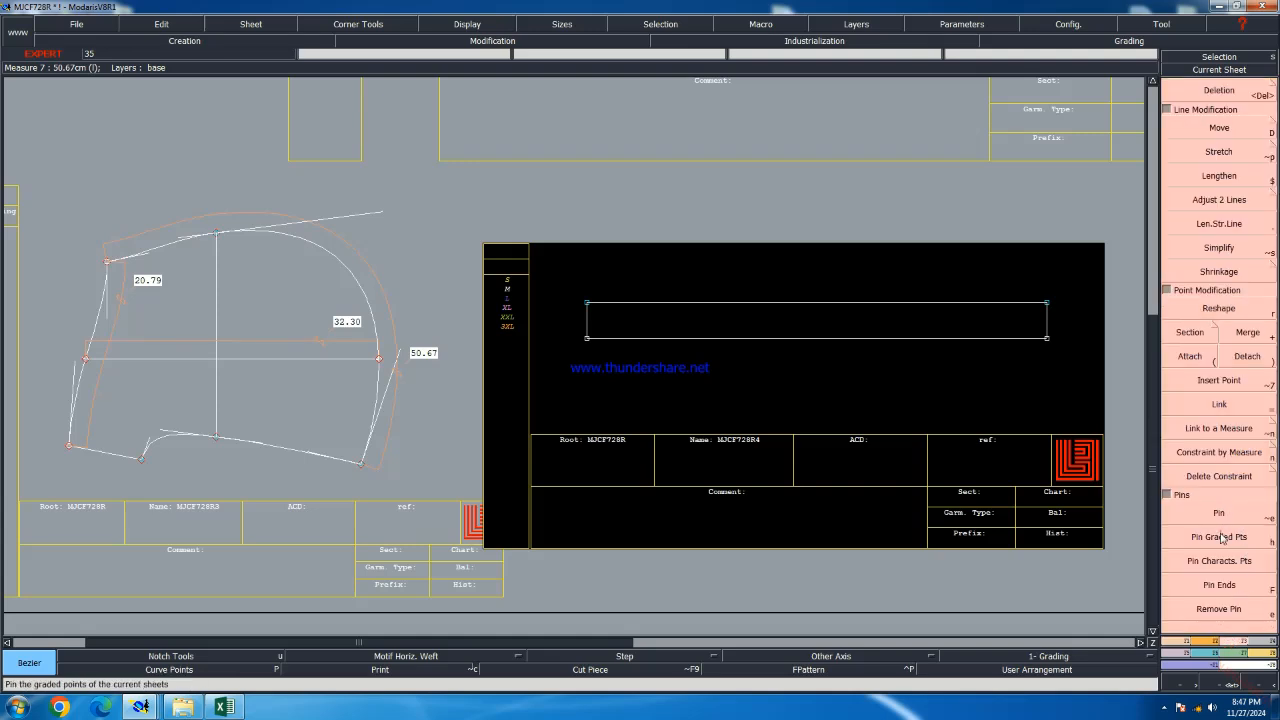
pyautogui.click(1219, 404)
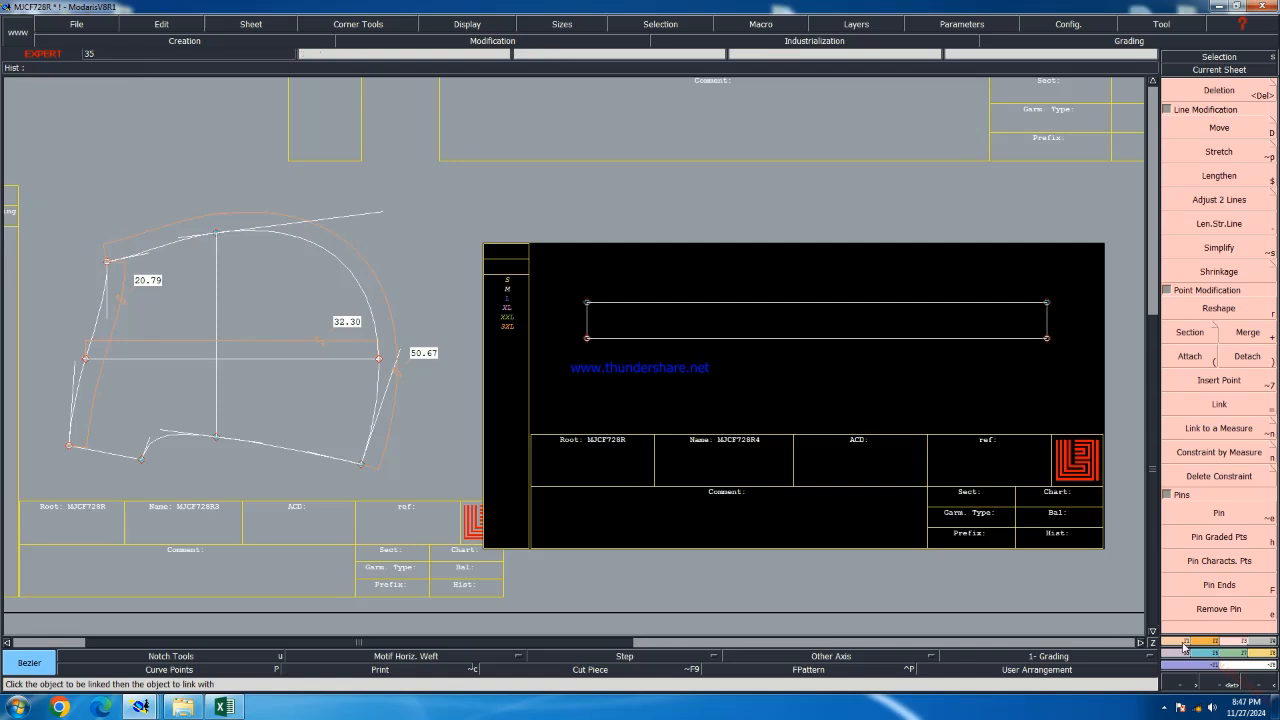
pyautogui.scroll(-1, 1276, 427)
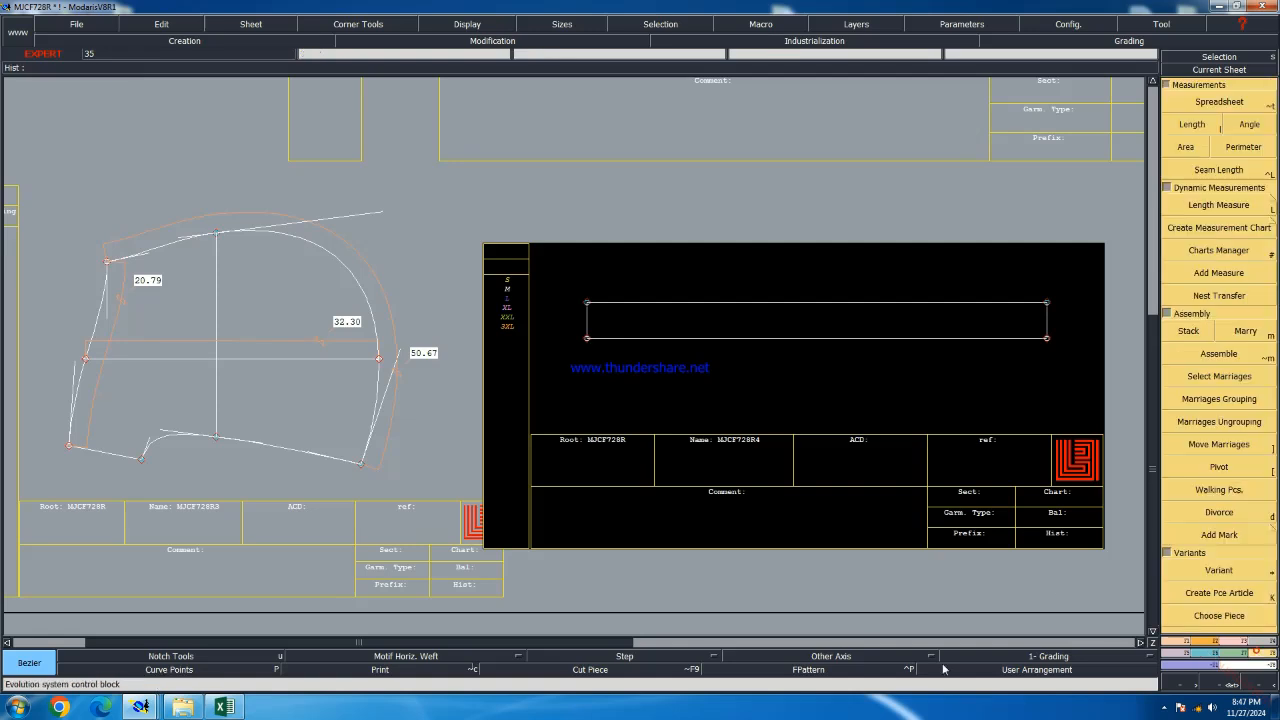
pyautogui.click(1245, 330)
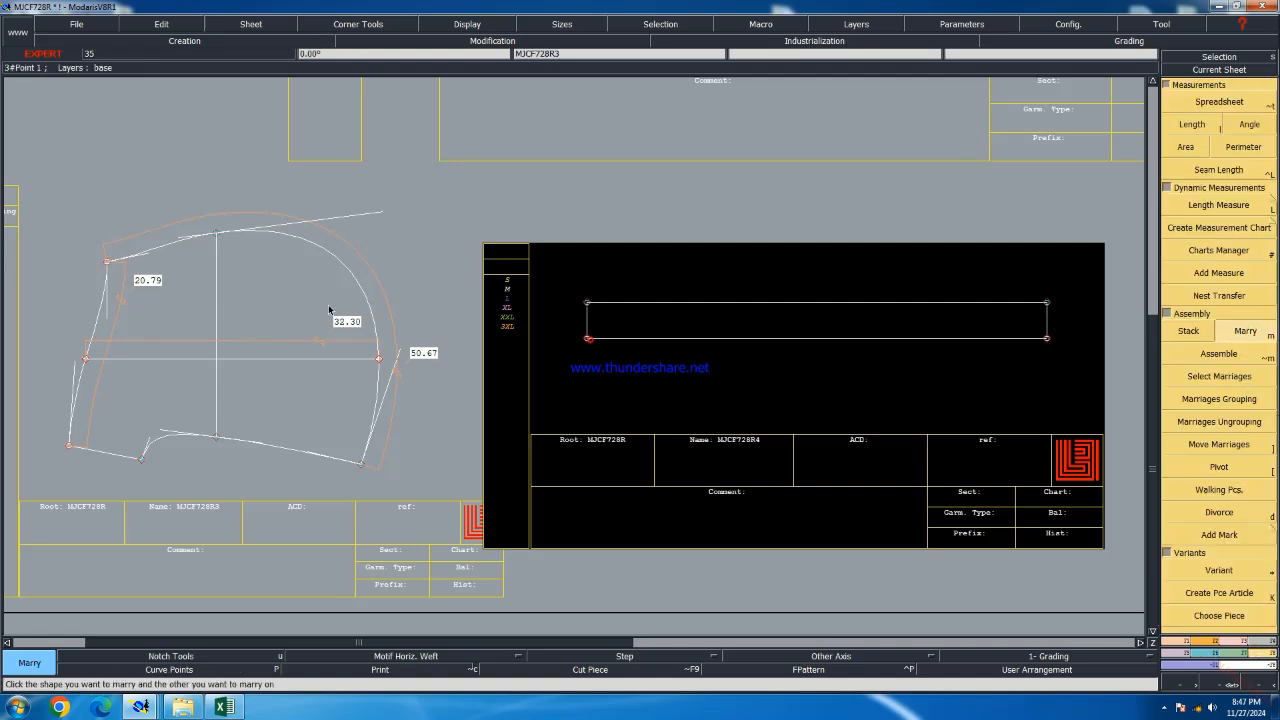
pyautogui.click(112, 261)
pyautogui.scroll(3, 74, 226)
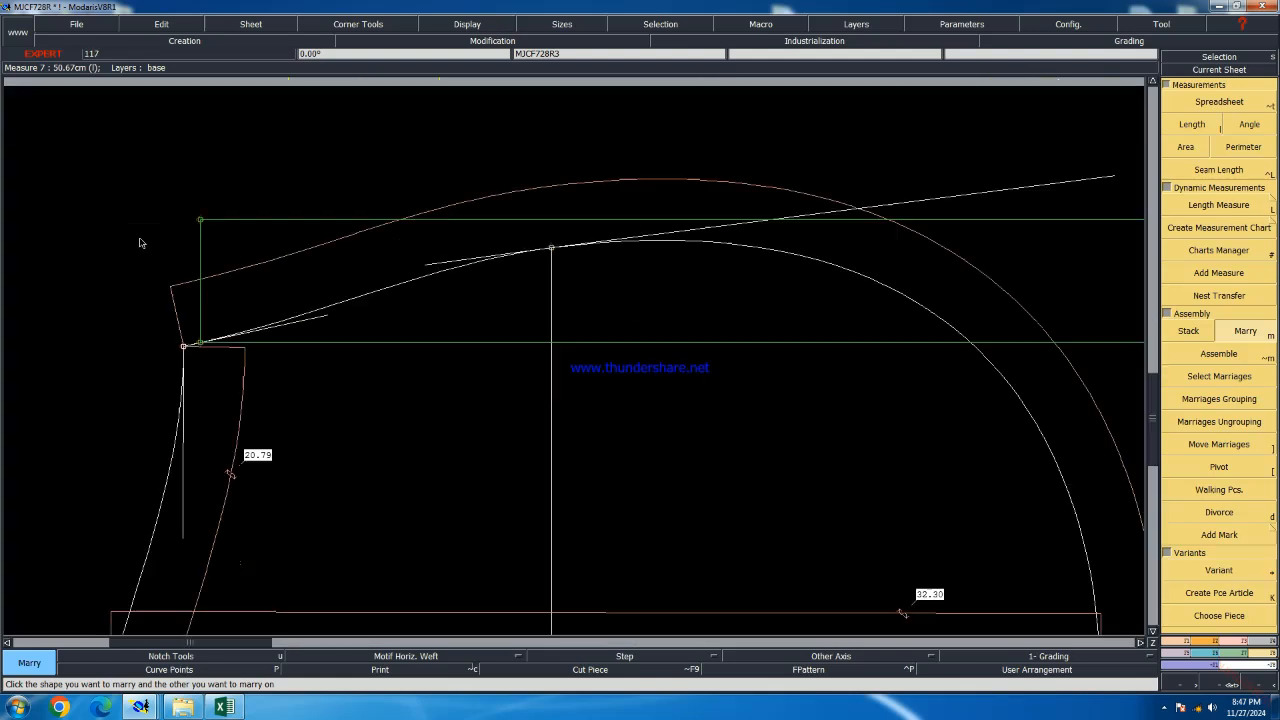
# Move the married strip so its lower front corner sits exactly on the hood's top front corner
pyautogui.click(1219, 444)
pyautogui.scroll(2, 188, 340)
pyautogui.click(221, 352)
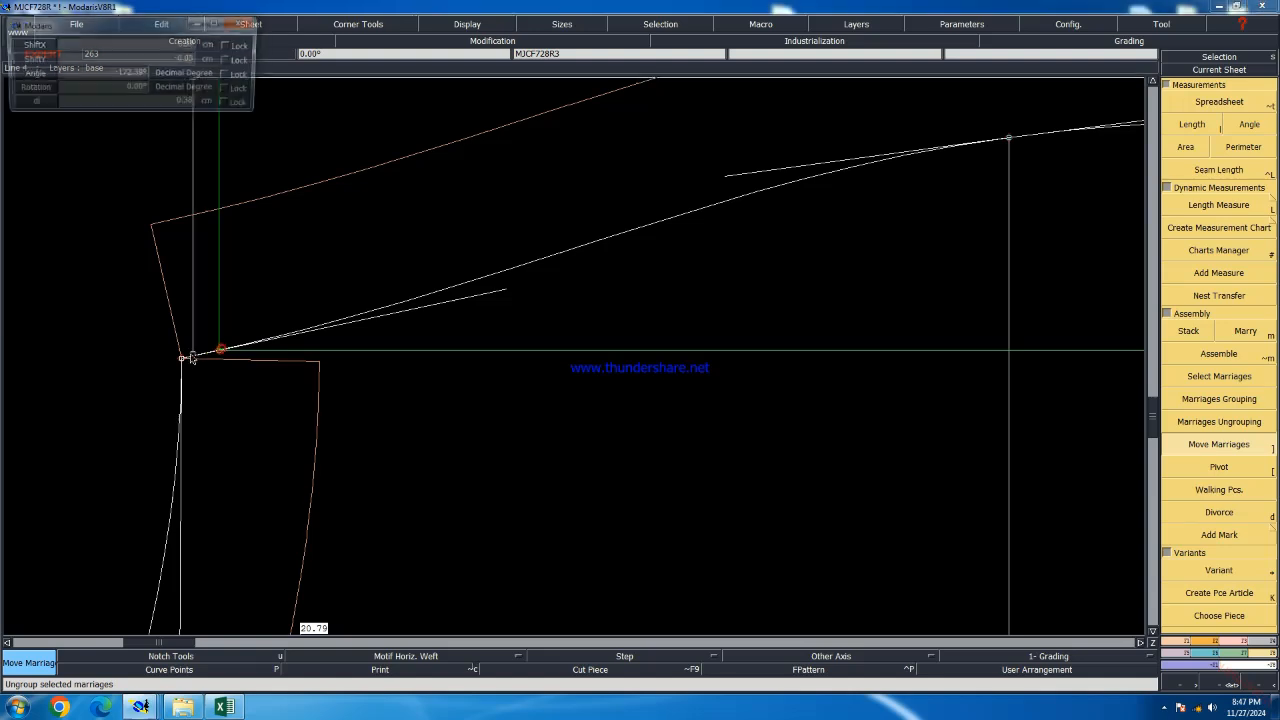
pyautogui.scroll(-2, 418, 436)
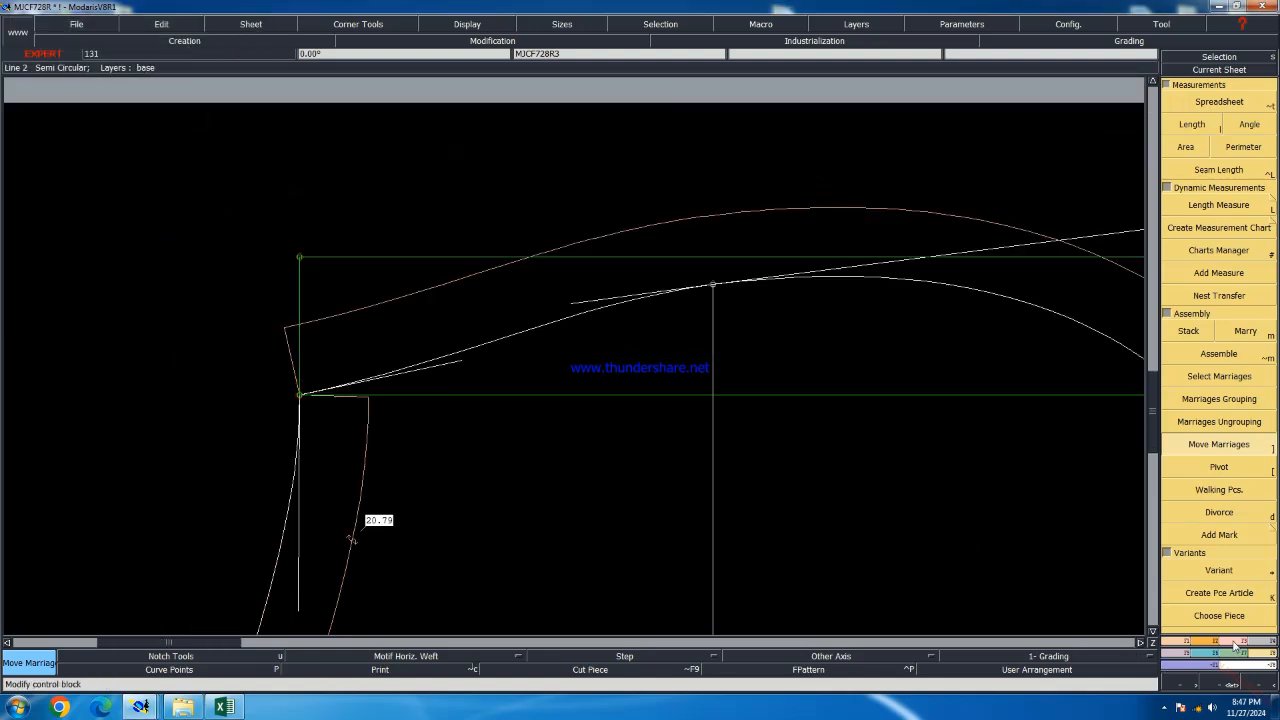
# Pivot the married strip about the hood's top front corner so its lower edge passes through the crown point on the vertical centre line
pyautogui.click(1219, 489)
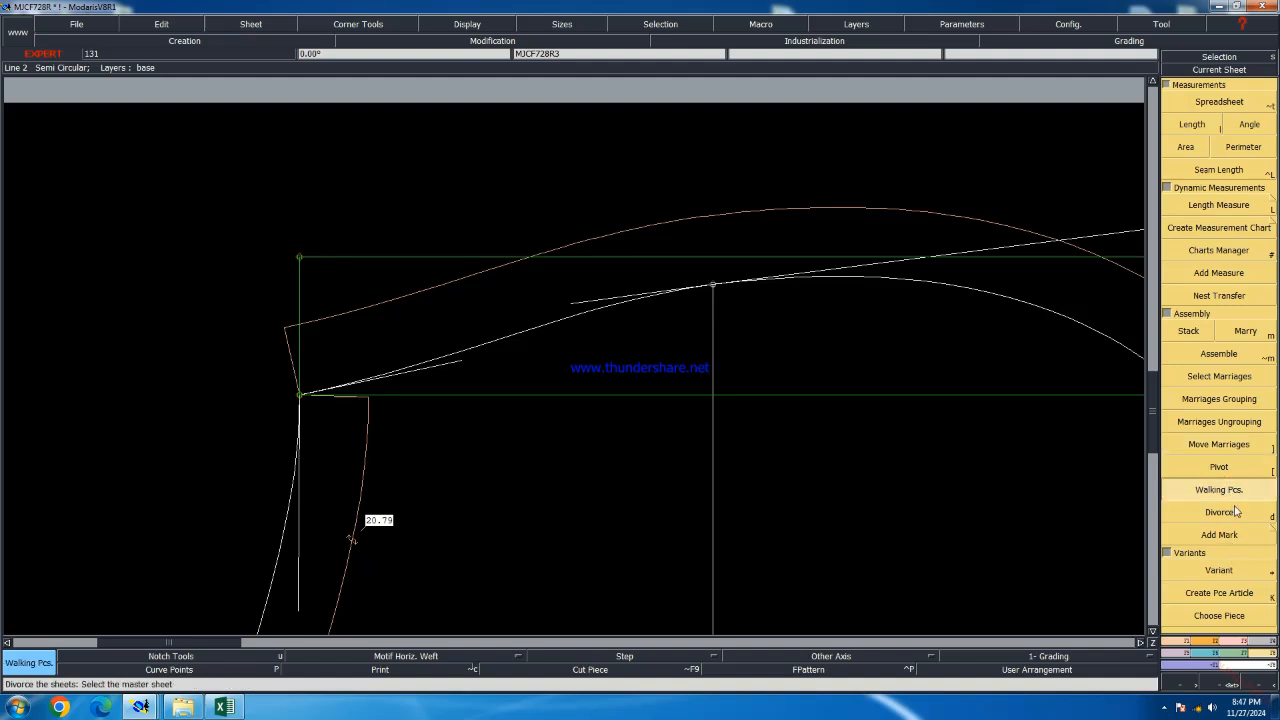
pyautogui.click(1219, 512)
pyautogui.click(1235, 471)
pyautogui.click(455, 396)
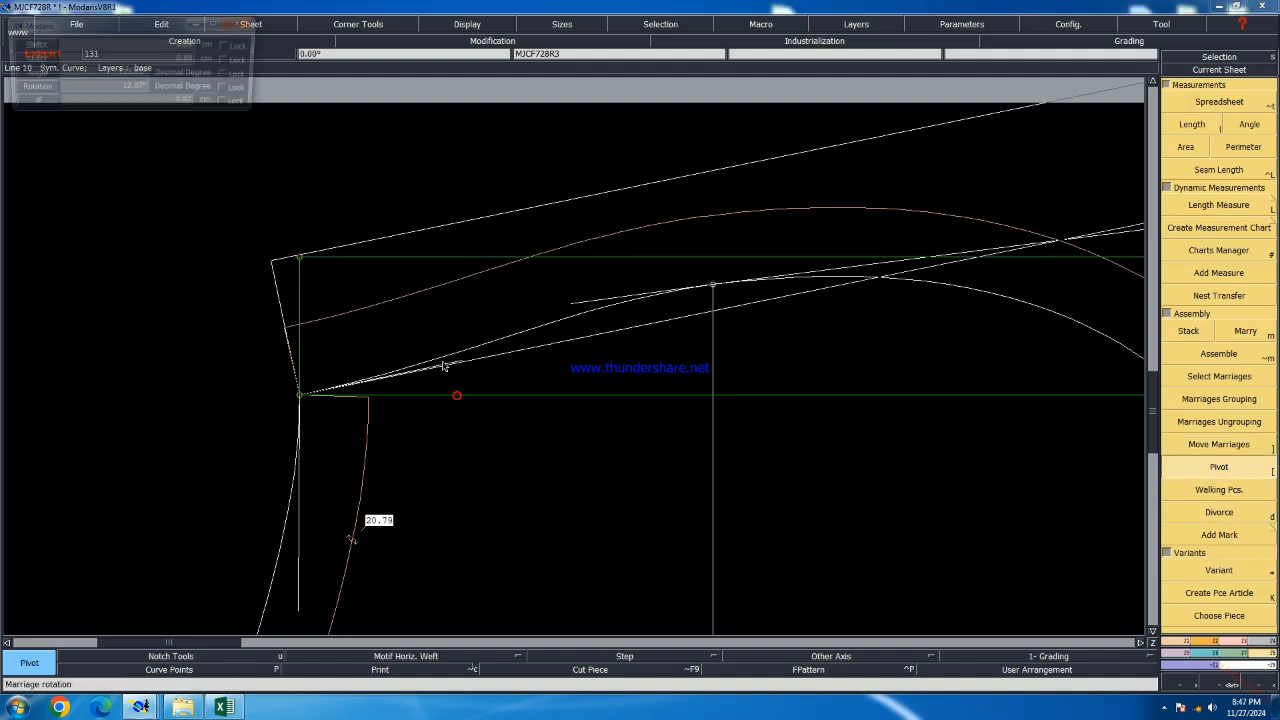
pyautogui.click(443, 363)
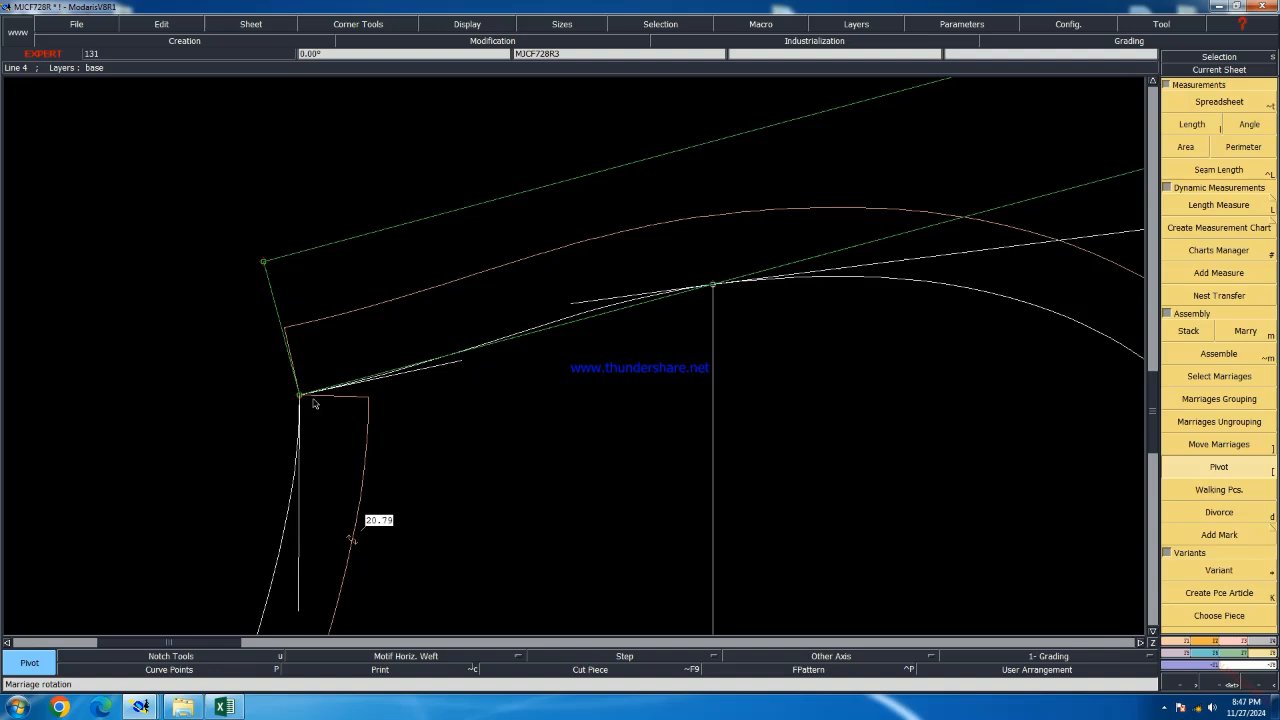
pyautogui.scroll(-1, 314, 401)
pyautogui.scroll(1, 285, 341)
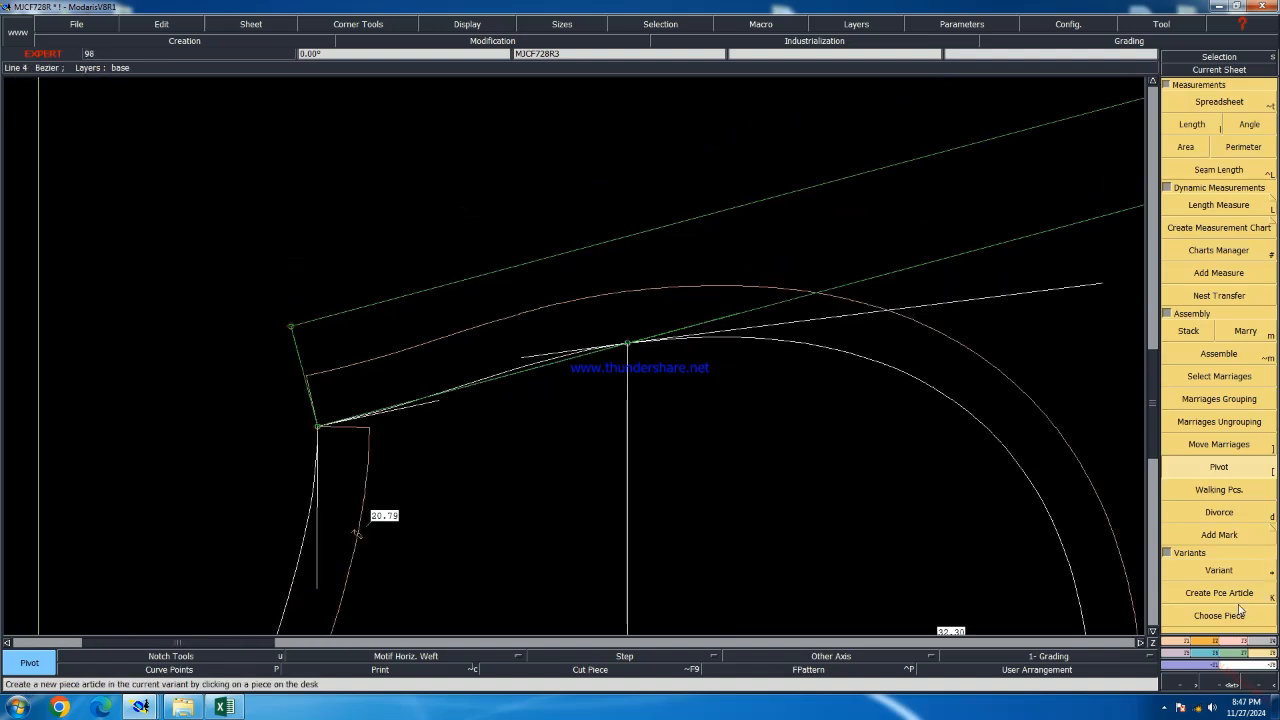
# Reshape the strip's upper front corner by about 0.54 cm in X and 0.15 cm in Y
pyautogui.click(1224, 641)
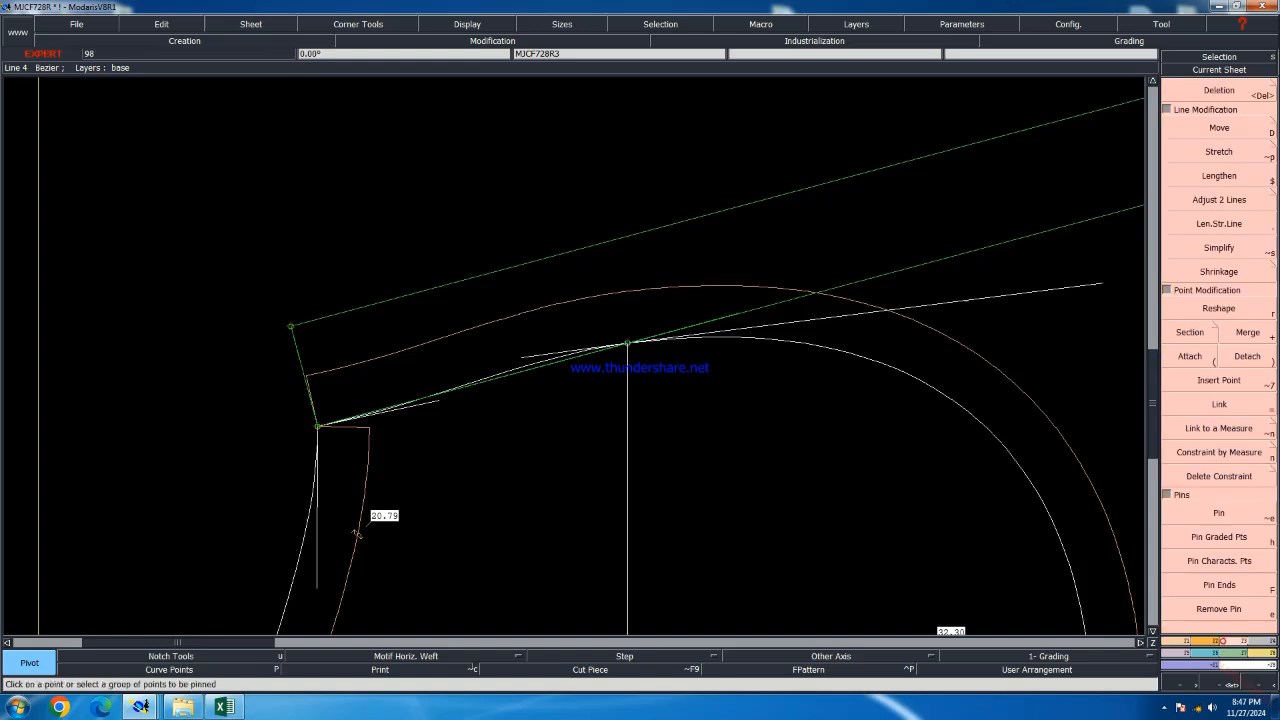
pyautogui.click(1219, 308)
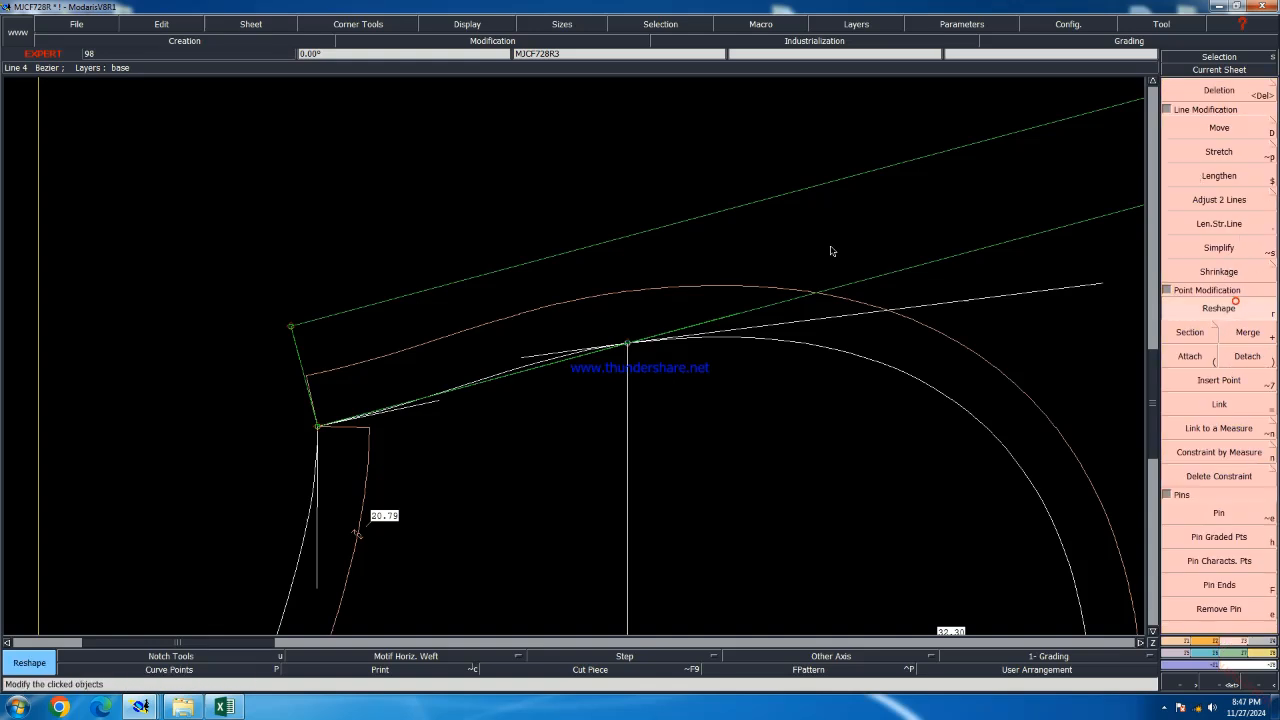
pyautogui.click(294, 329)
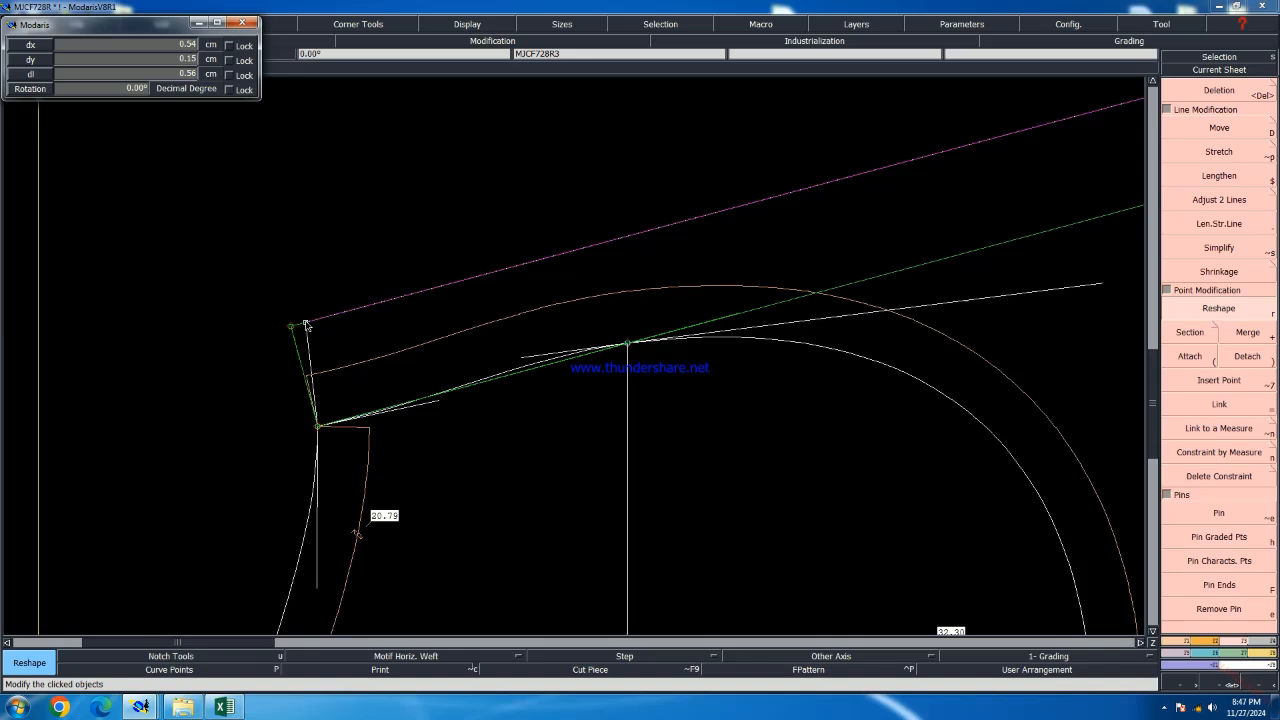
pyautogui.click(306, 325)
pyautogui.scroll(-2, 306, 325)
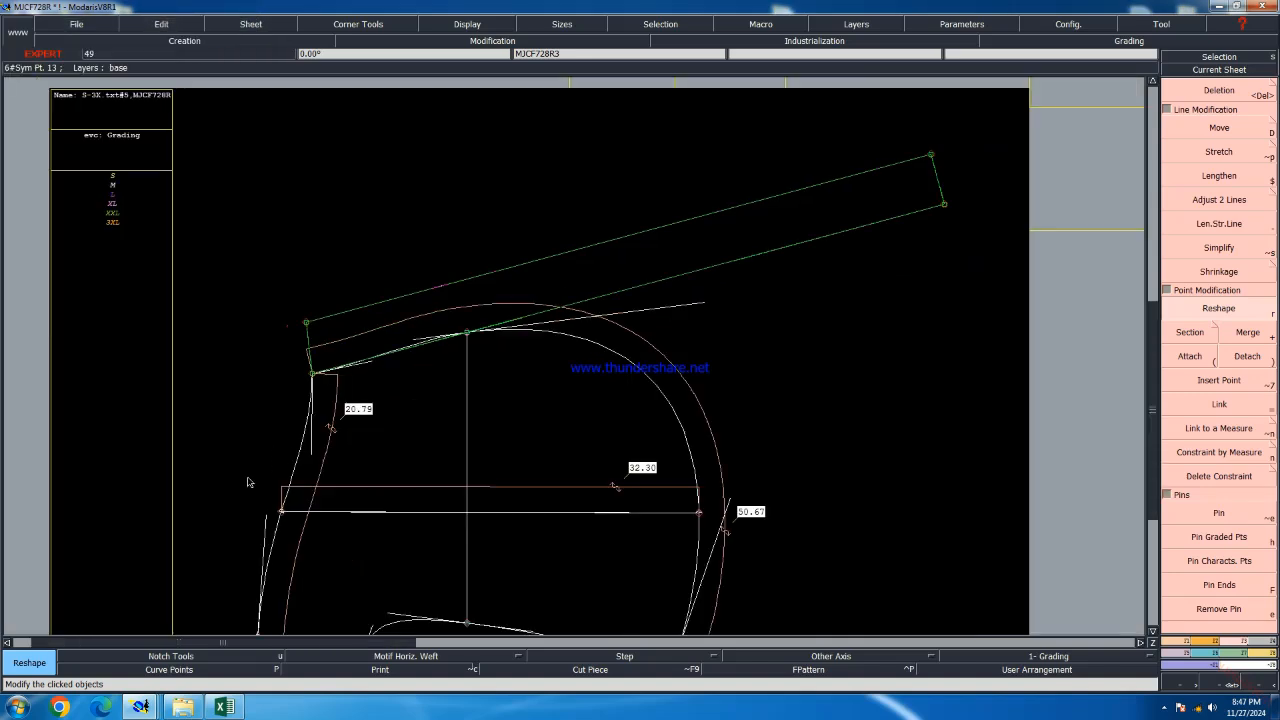
# Reshape the married strip's upper front corner so its front edge follows the short line square to the hood's top front corner
pyautogui.scroll(2, 298, 470)
pyautogui.scroll(-2, 331, 354)
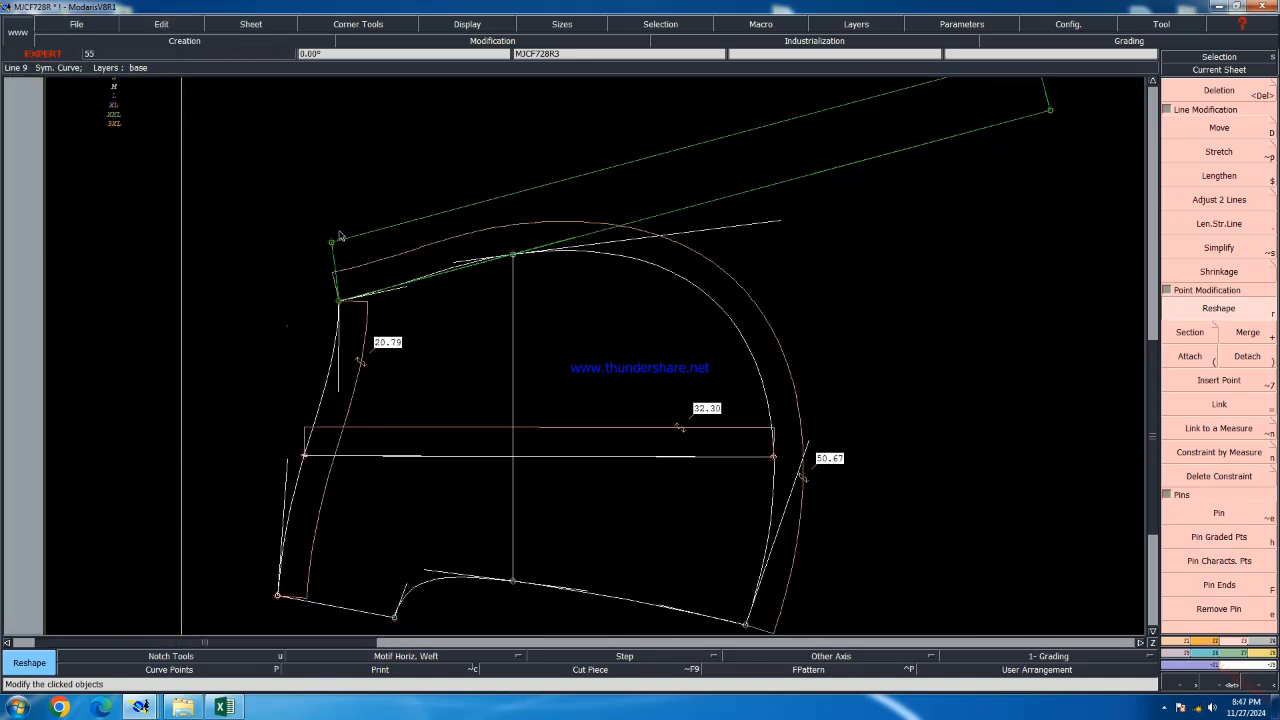
pyautogui.scroll(2, 336, 230)
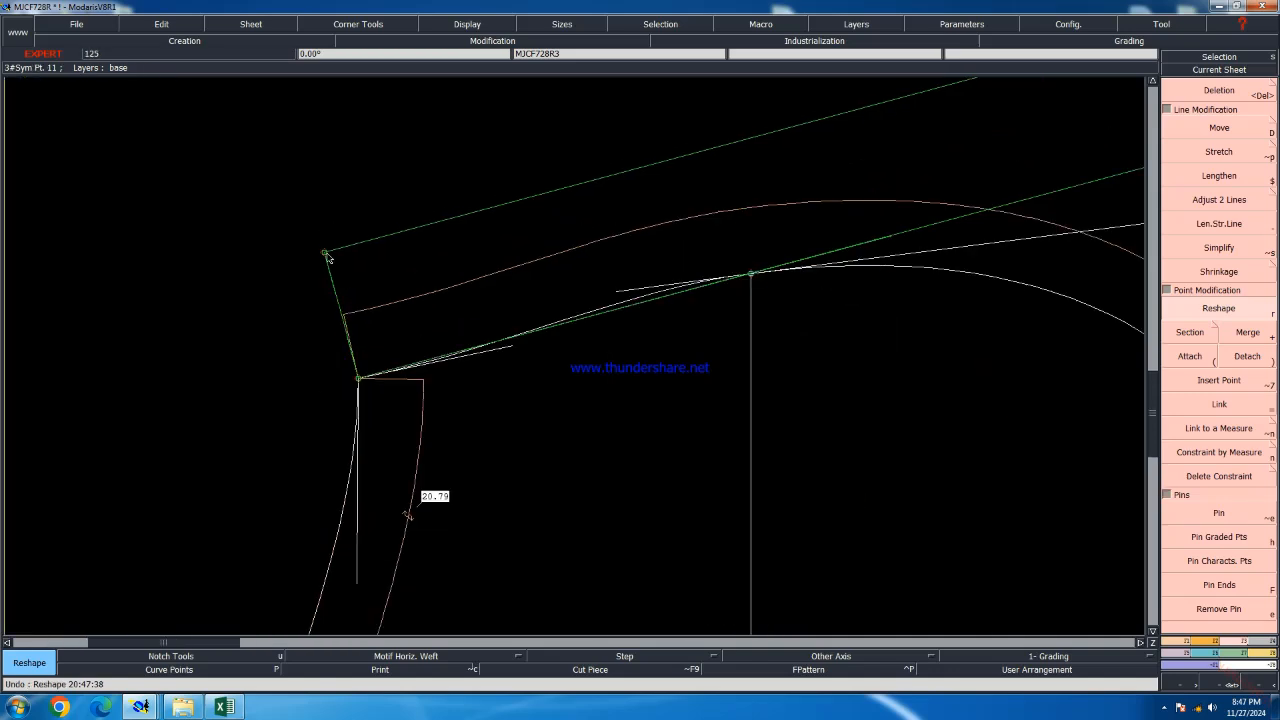
pyautogui.click(325, 253)
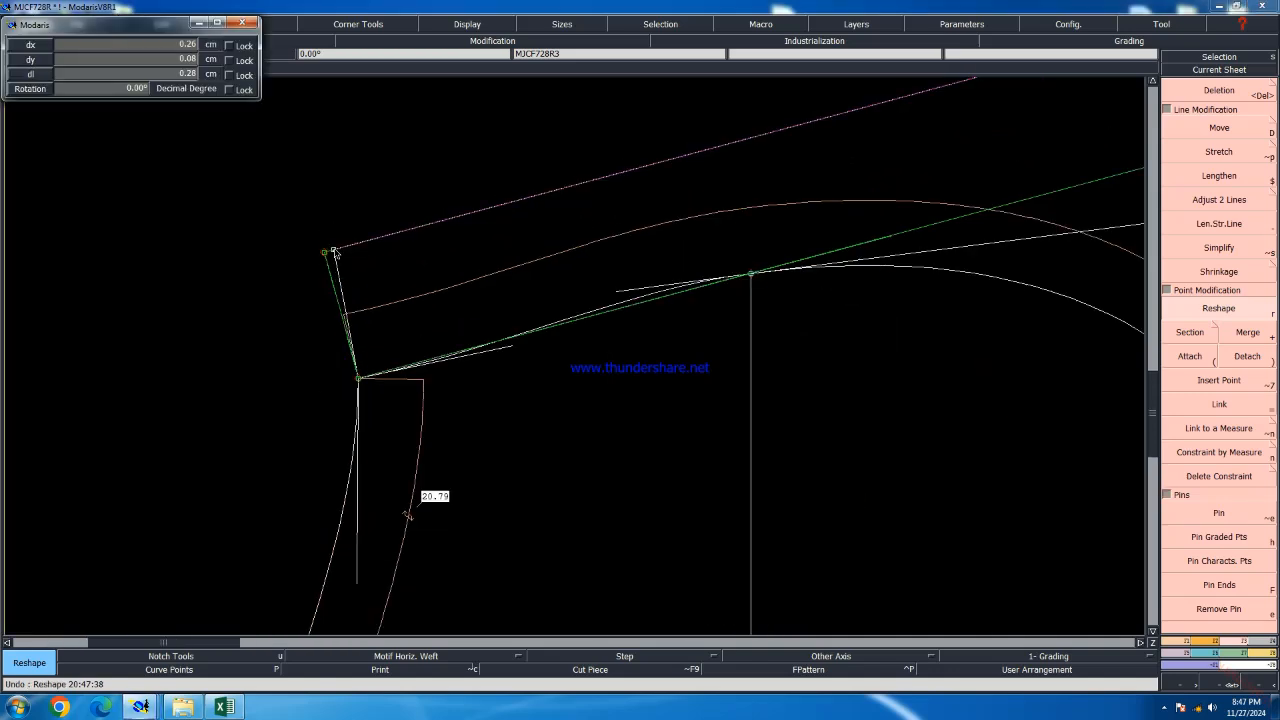
pyautogui.scroll(1, 313, 263)
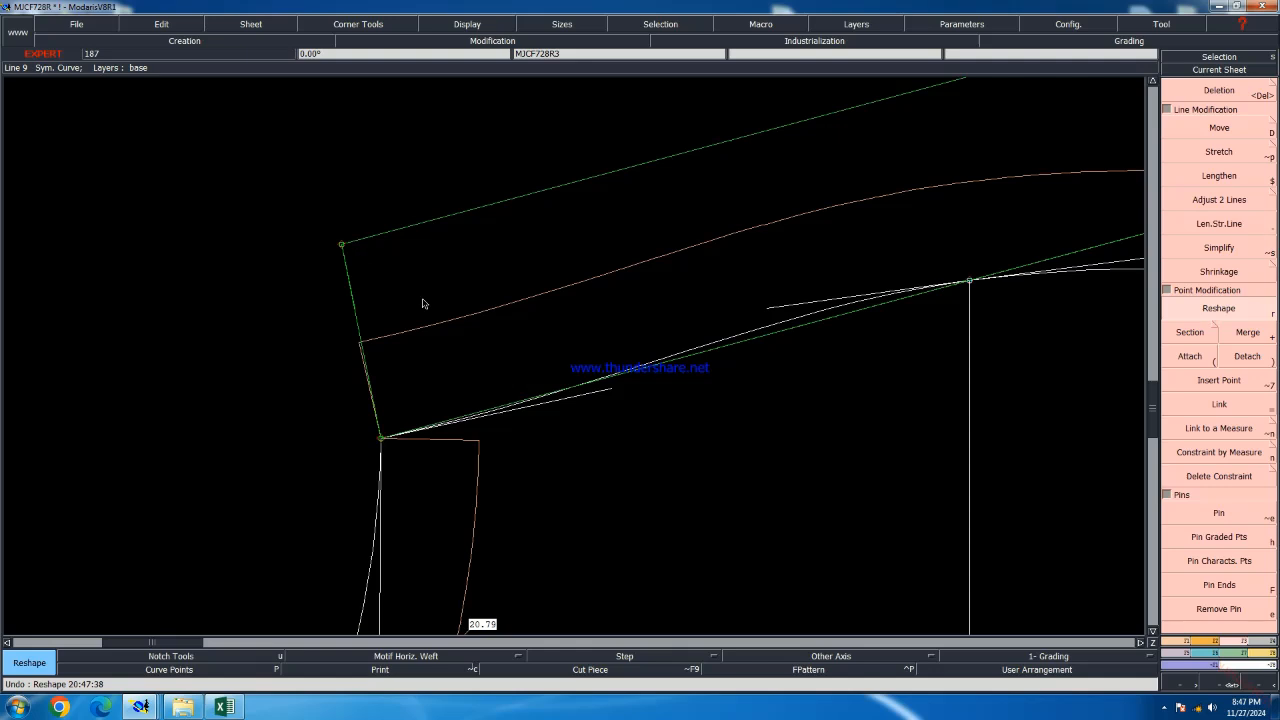
# Reshape the strip's short front edge into a slight curve bowing in towards the strip
pyautogui.click(358, 308)
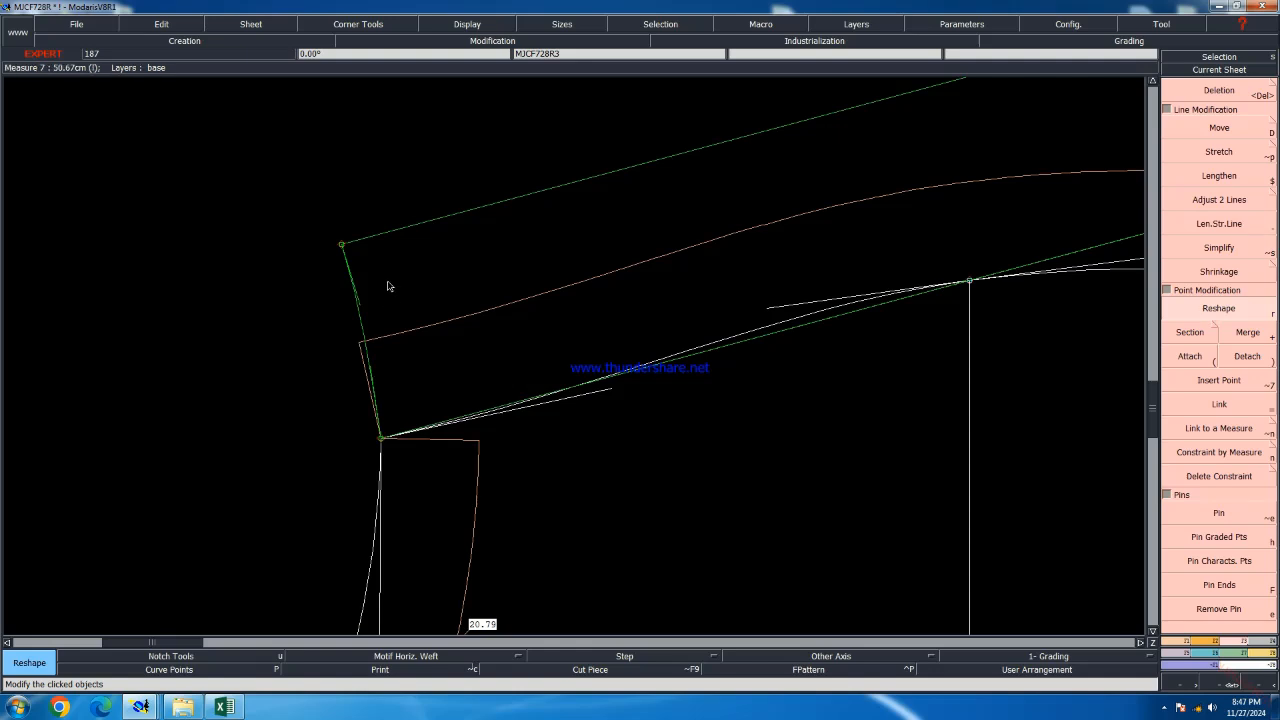
pyautogui.click(373, 367)
pyautogui.click(371, 364)
pyautogui.scroll(-2, 340, 302)
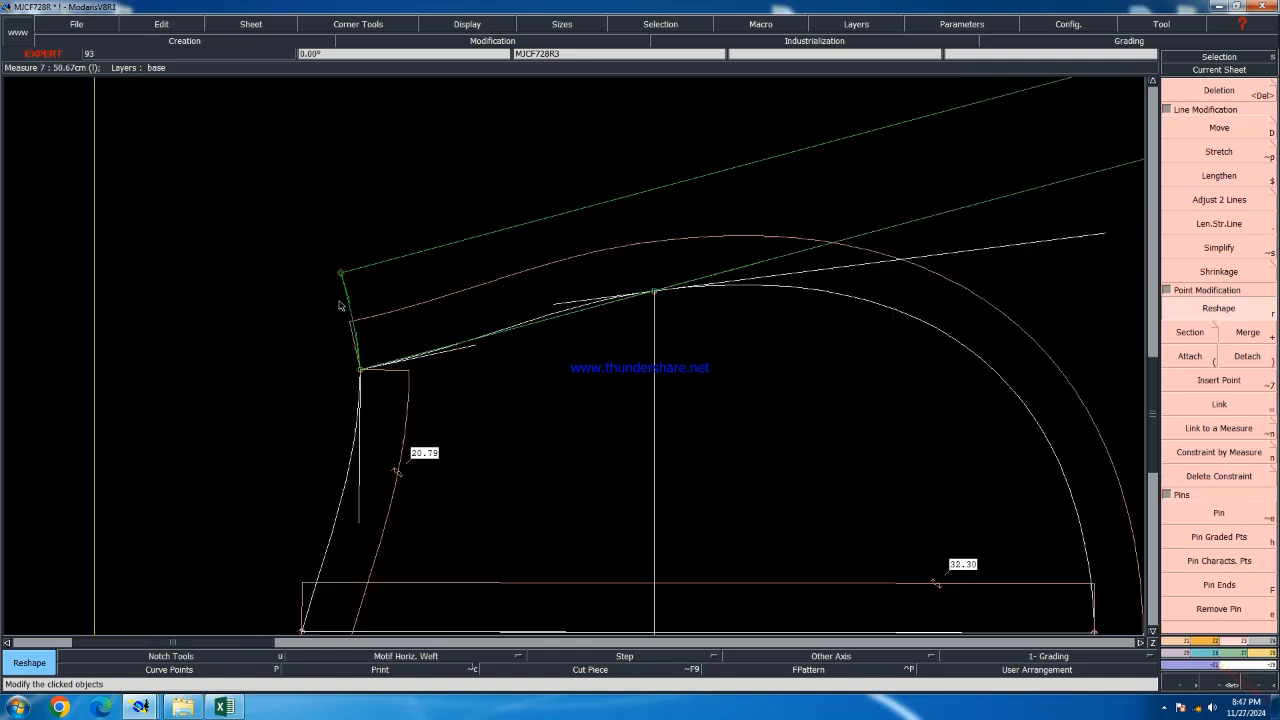
# Reshape the upper tangent handle of the hood's front opening curve, lengthening it slightly downward
pyautogui.scroll(1, 362, 422)
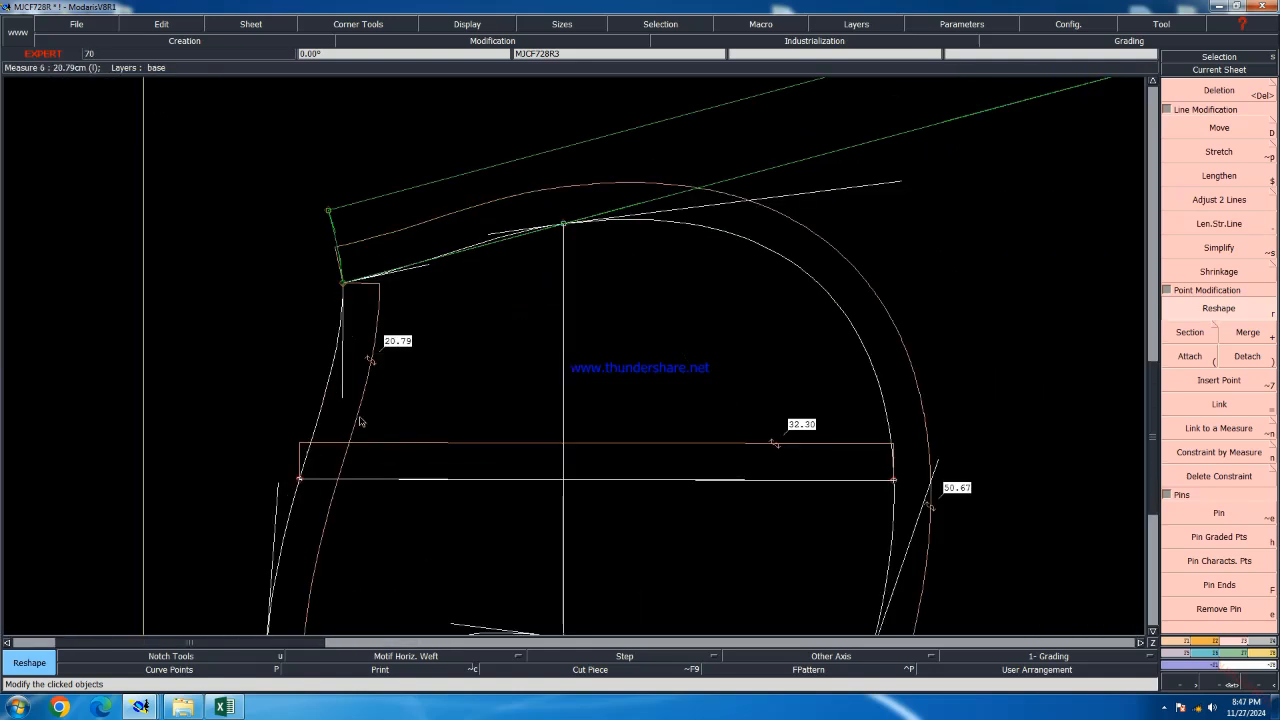
pyautogui.click(344, 399)
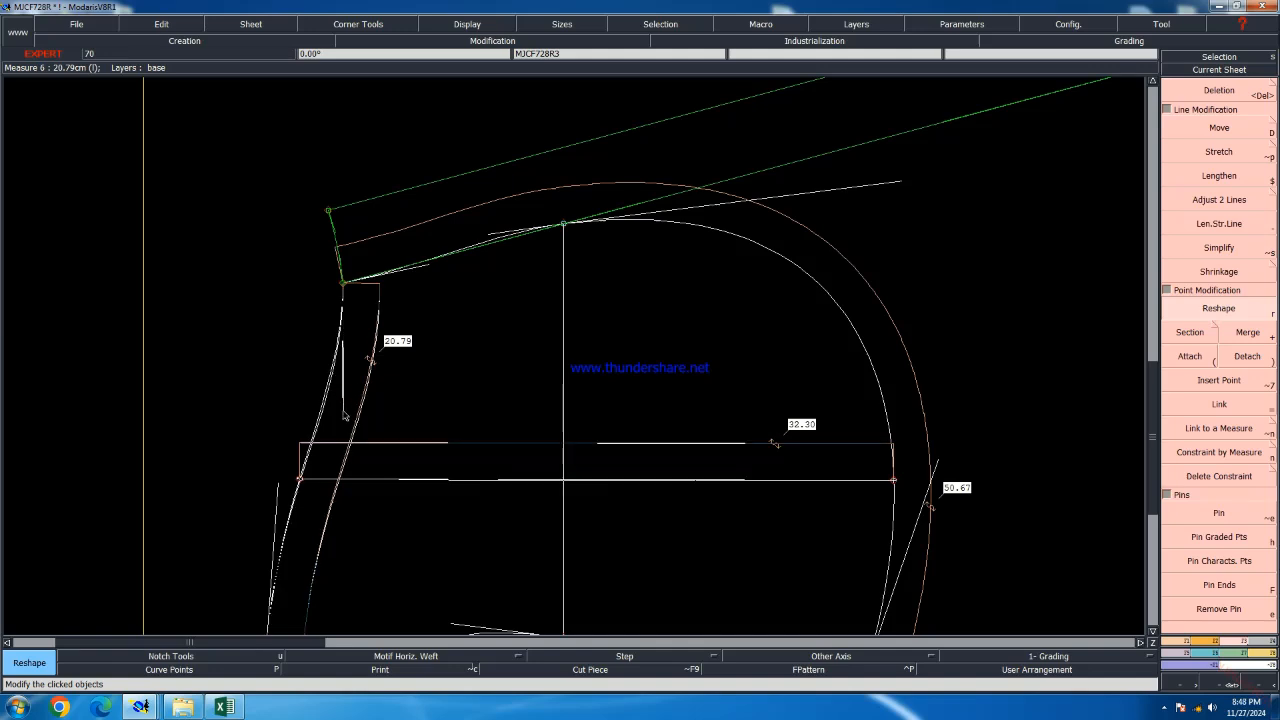
pyautogui.click(345, 413)
pyautogui.click(345, 411)
pyautogui.click(345, 422)
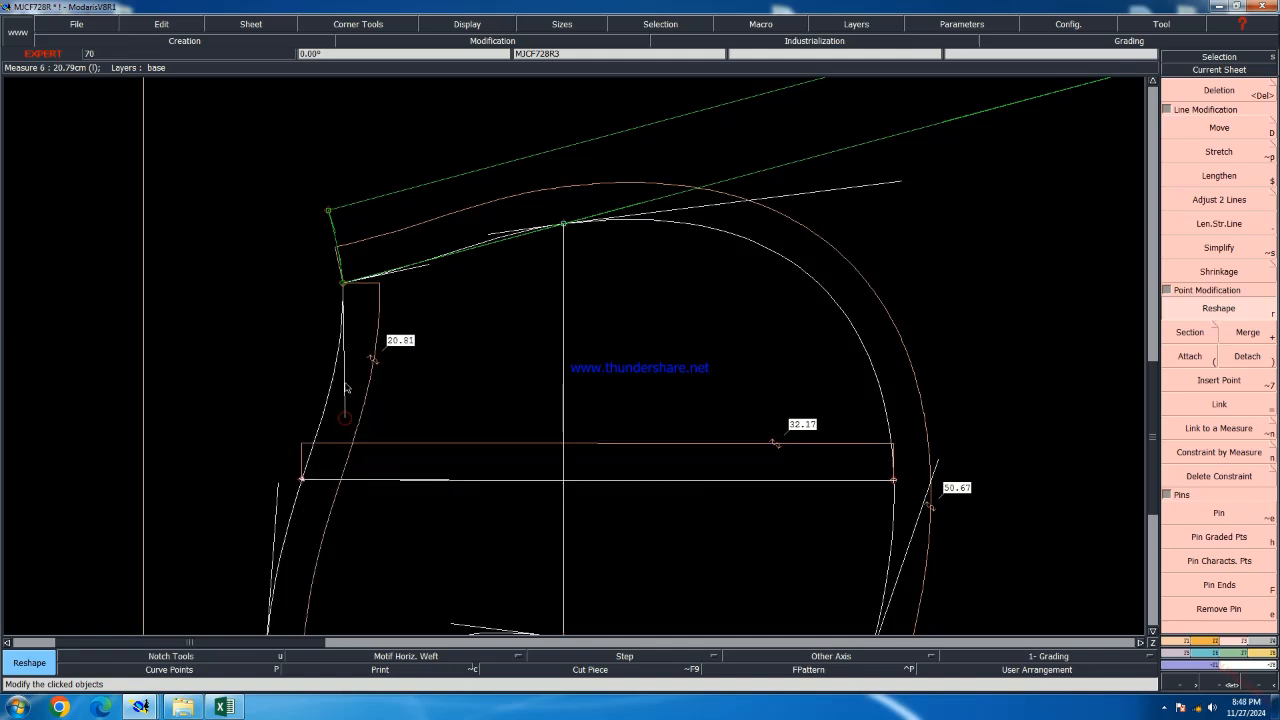
pyautogui.scroll(-1, 350, 388)
pyautogui.scroll(1, 296, 518)
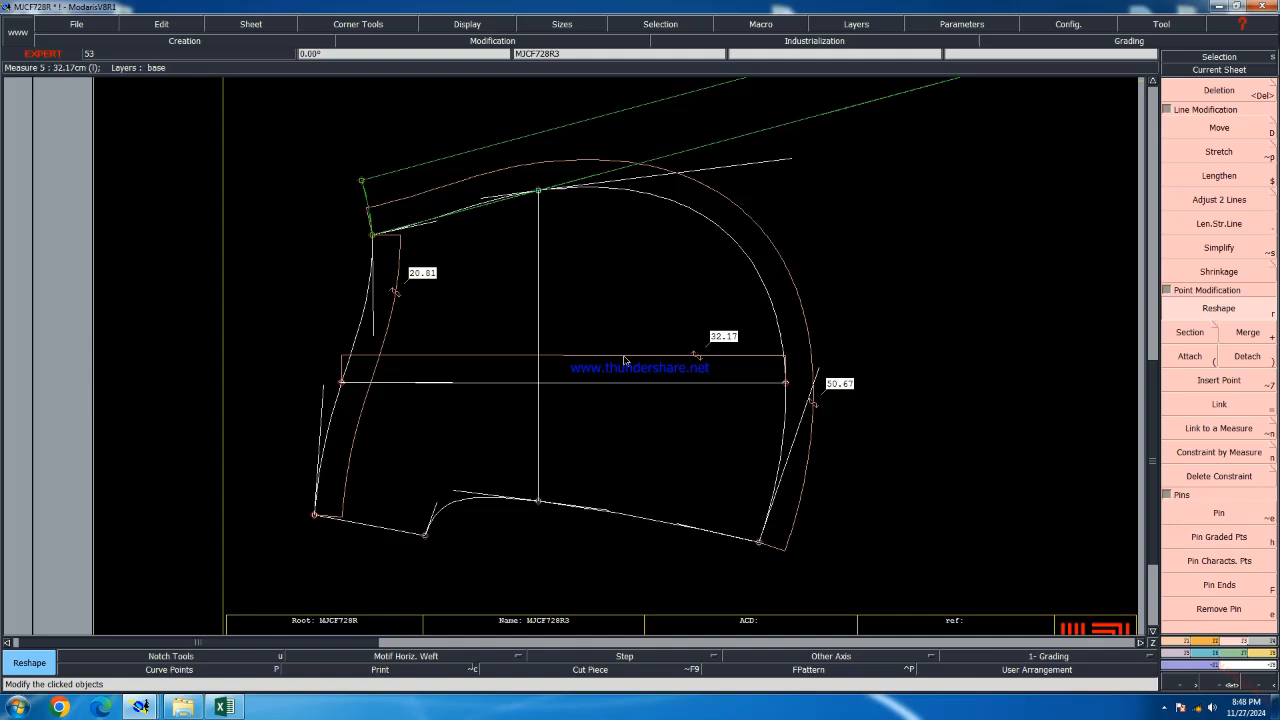
# Walk the strip along the hood's crown and back curve from the top front corner to the lower back corner
pyautogui.click(1257, 654)
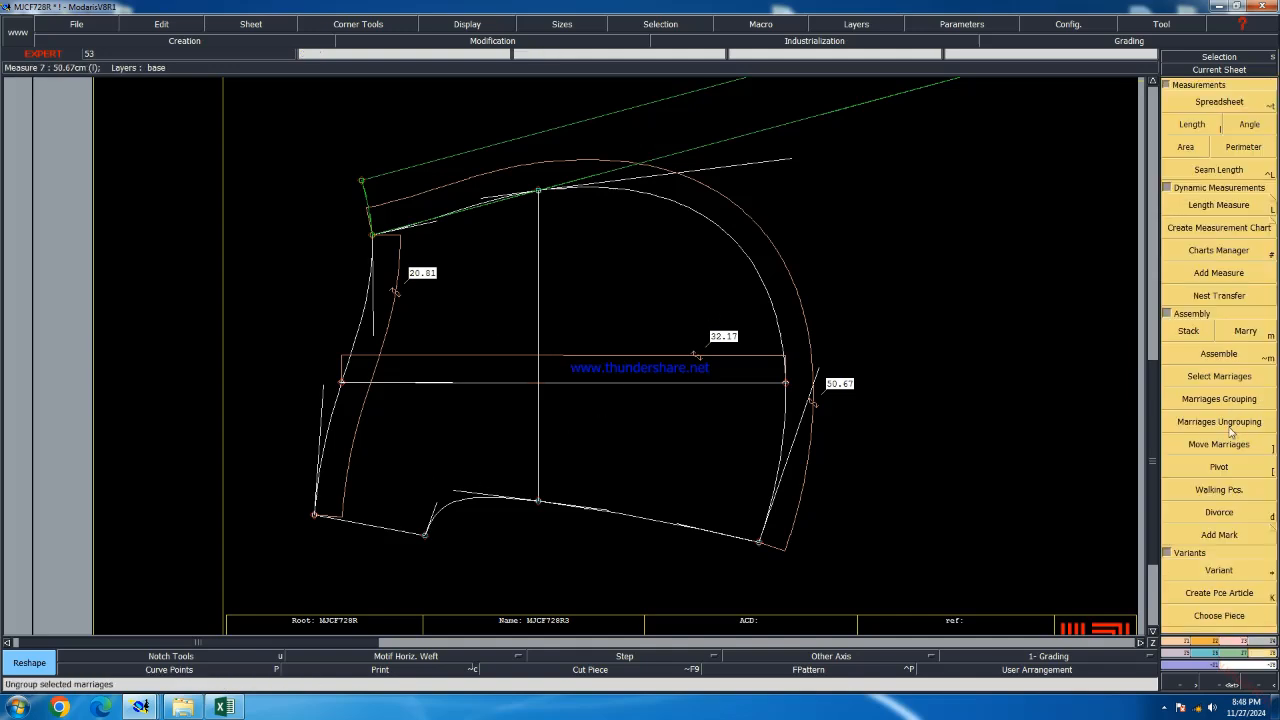
pyautogui.click(1229, 490)
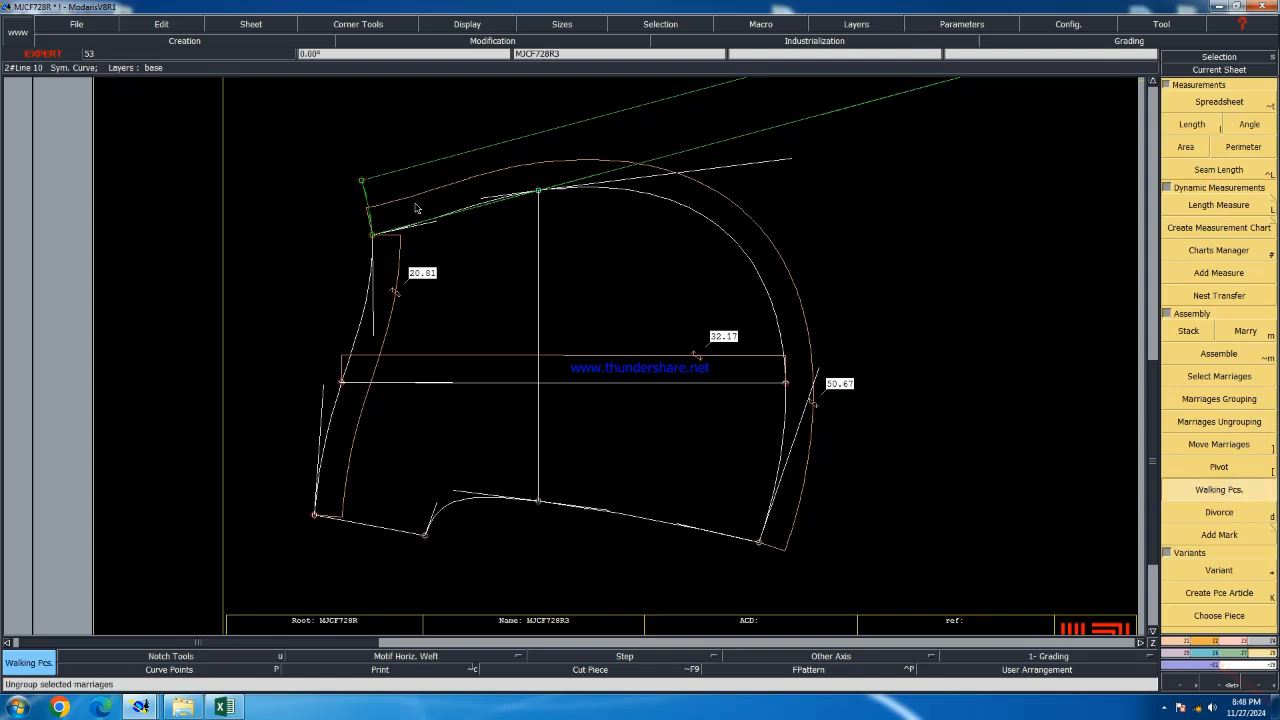
pyautogui.click(388, 234)
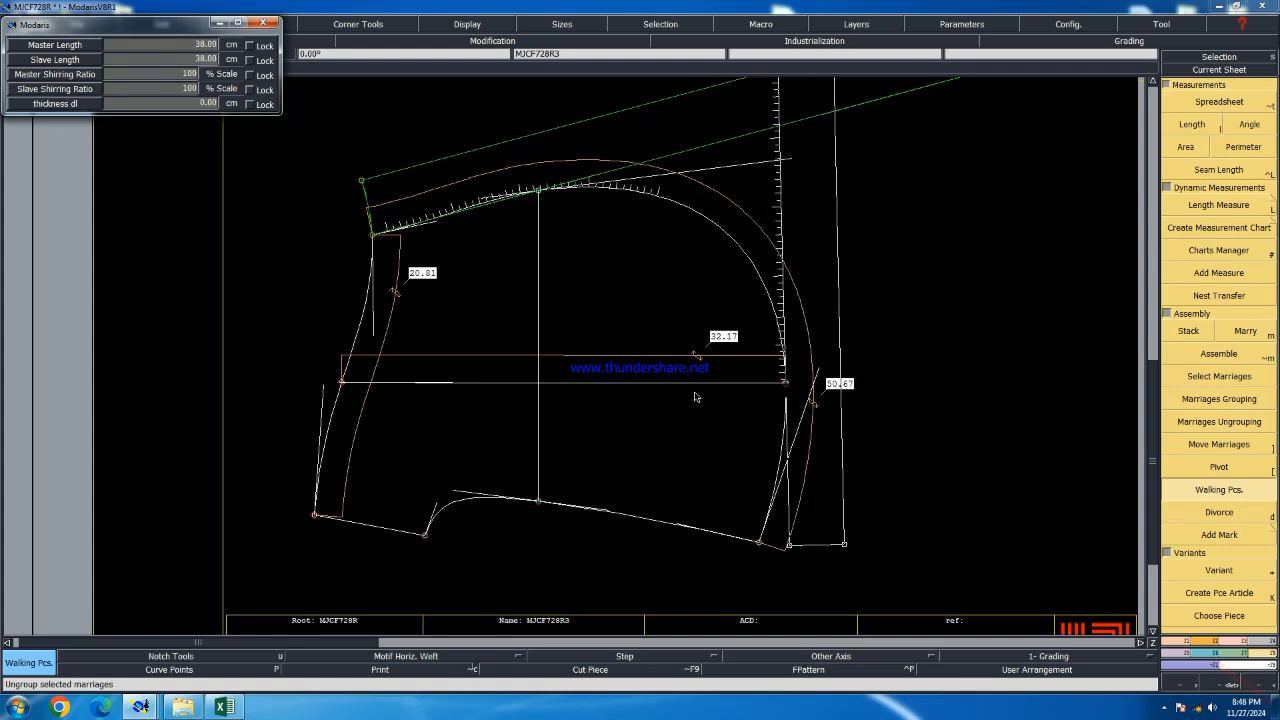
pyautogui.click(736, 516)
pyautogui.scroll(4, 768, 551)
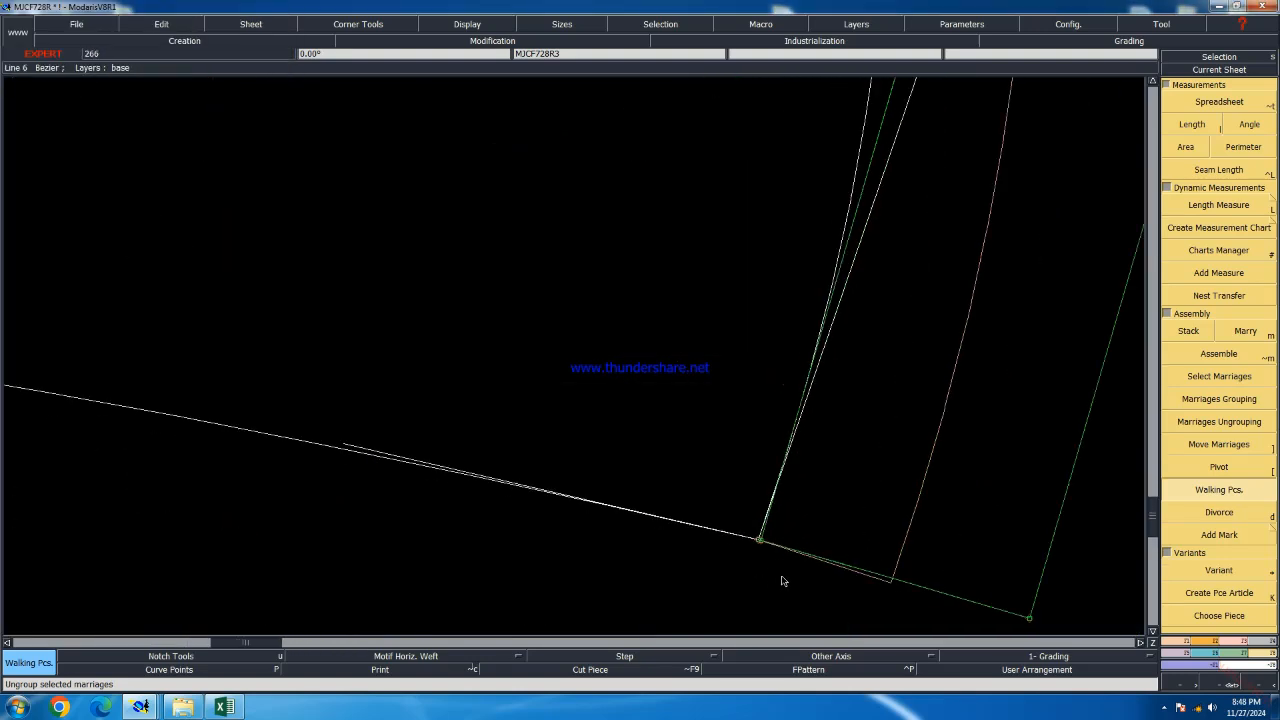
pyautogui.click(793, 428)
pyautogui.click(785, 488)
pyautogui.scroll(-2, 780, 470)
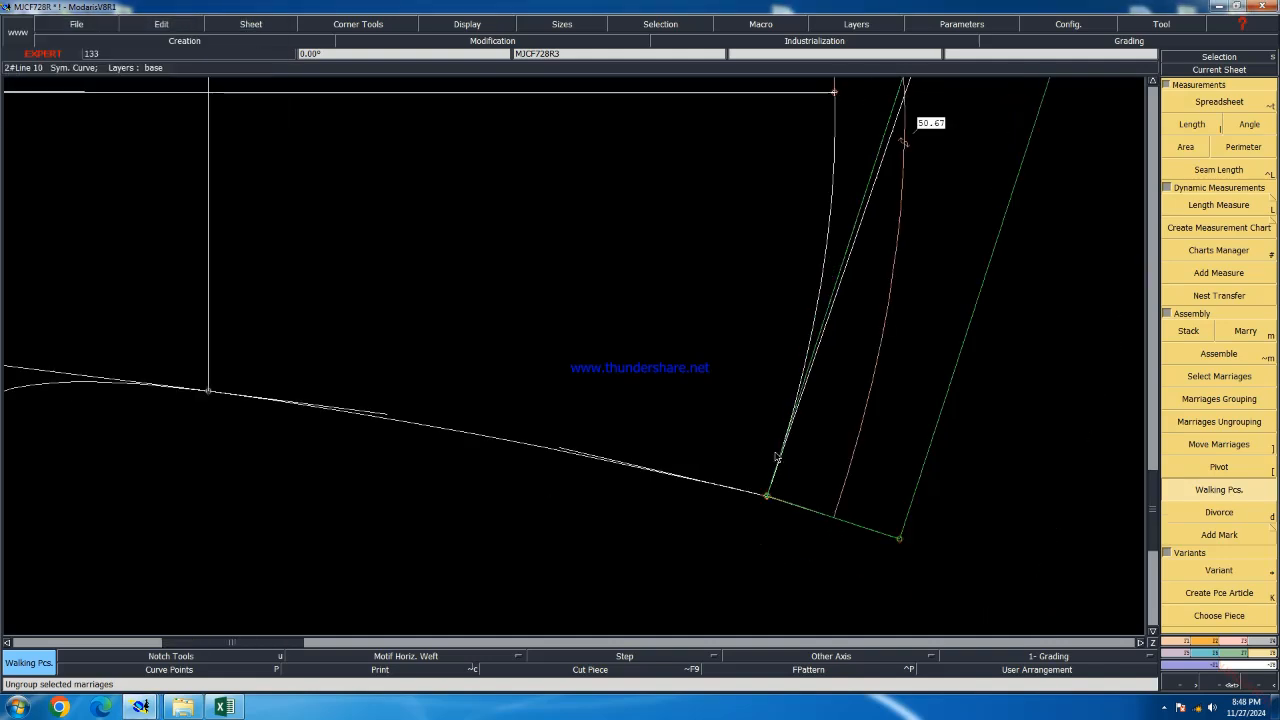
pyautogui.scroll(-3, 776, 457)
pyautogui.scroll(3, 737, 489)
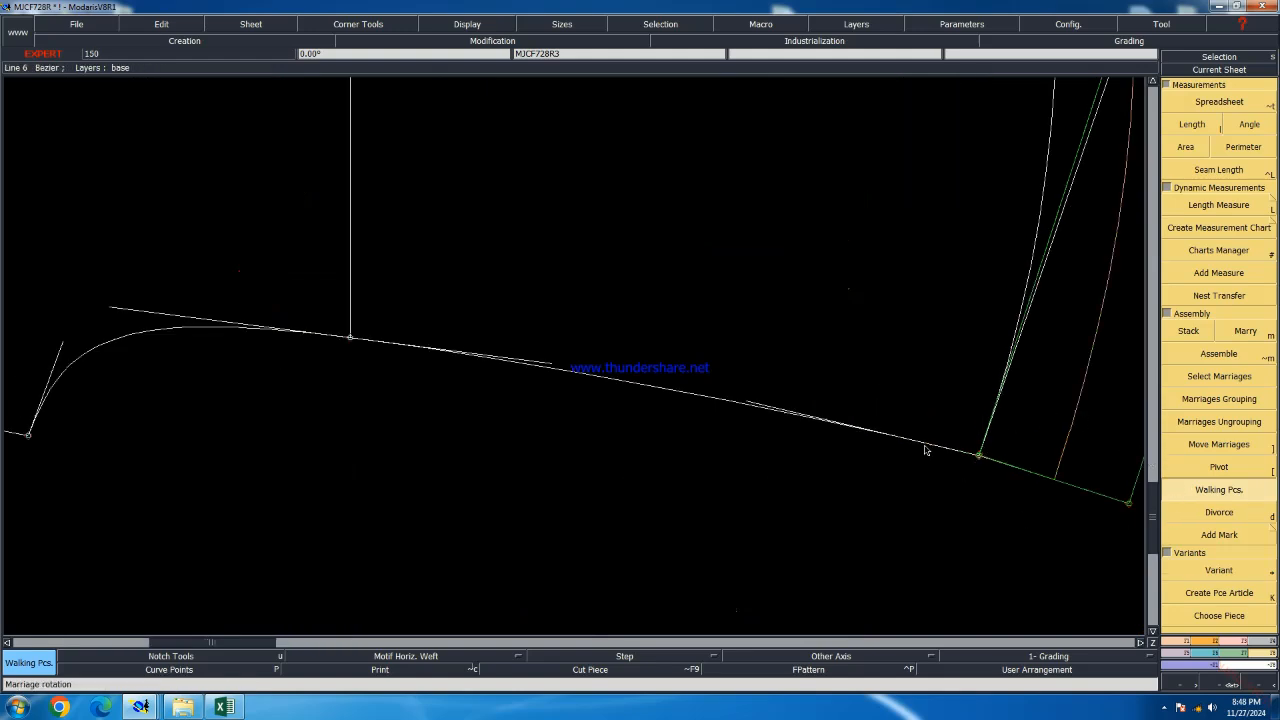
pyautogui.scroll(-3, 925, 451)
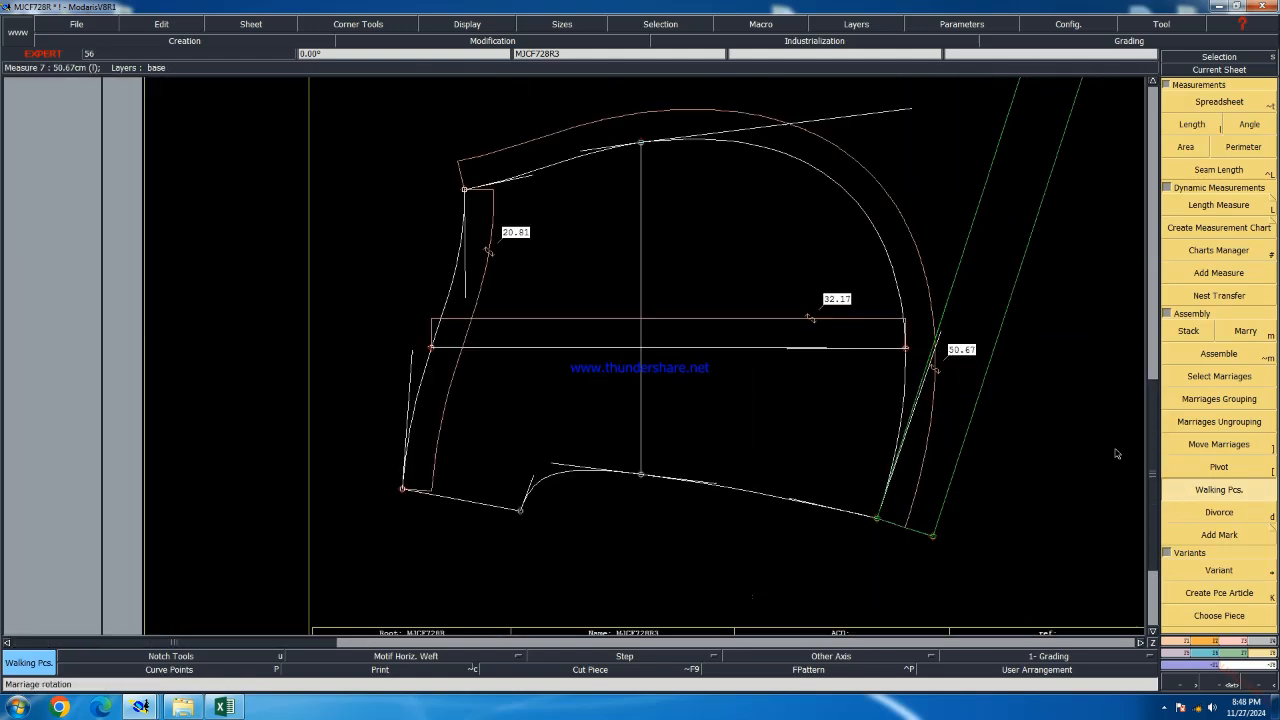
# Flatten the hood's crown and back curve slightly by reshaping its lower back and crown tangent handles, bringing its length to 50.34 cm
pyautogui.click(1229, 642)
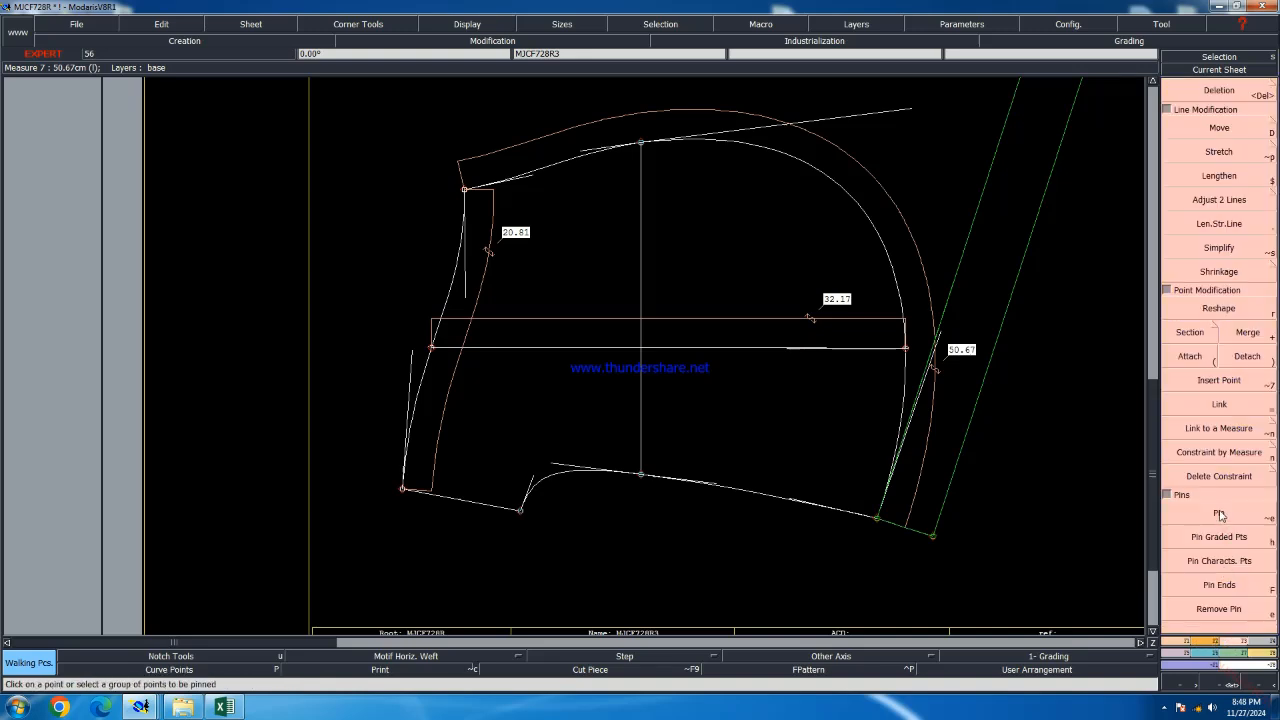
pyautogui.press('r')
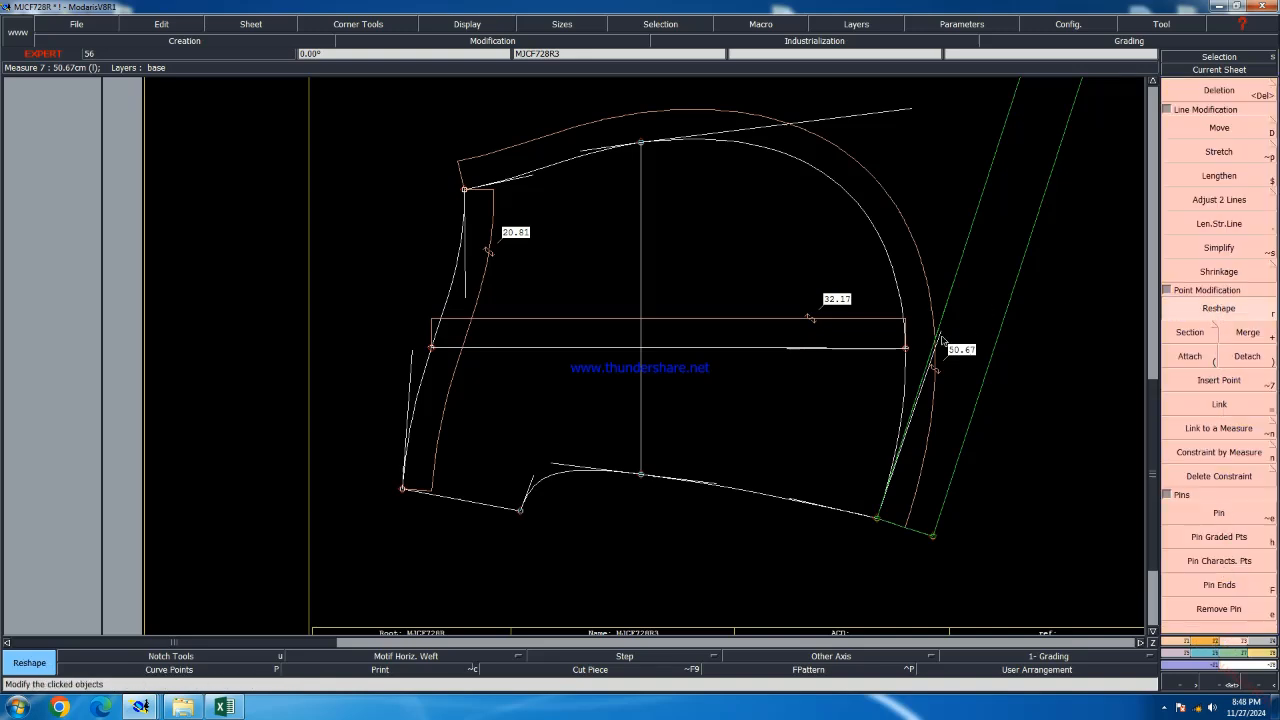
pyautogui.moveTo(941, 340); pyautogui.dragTo(938, 330)
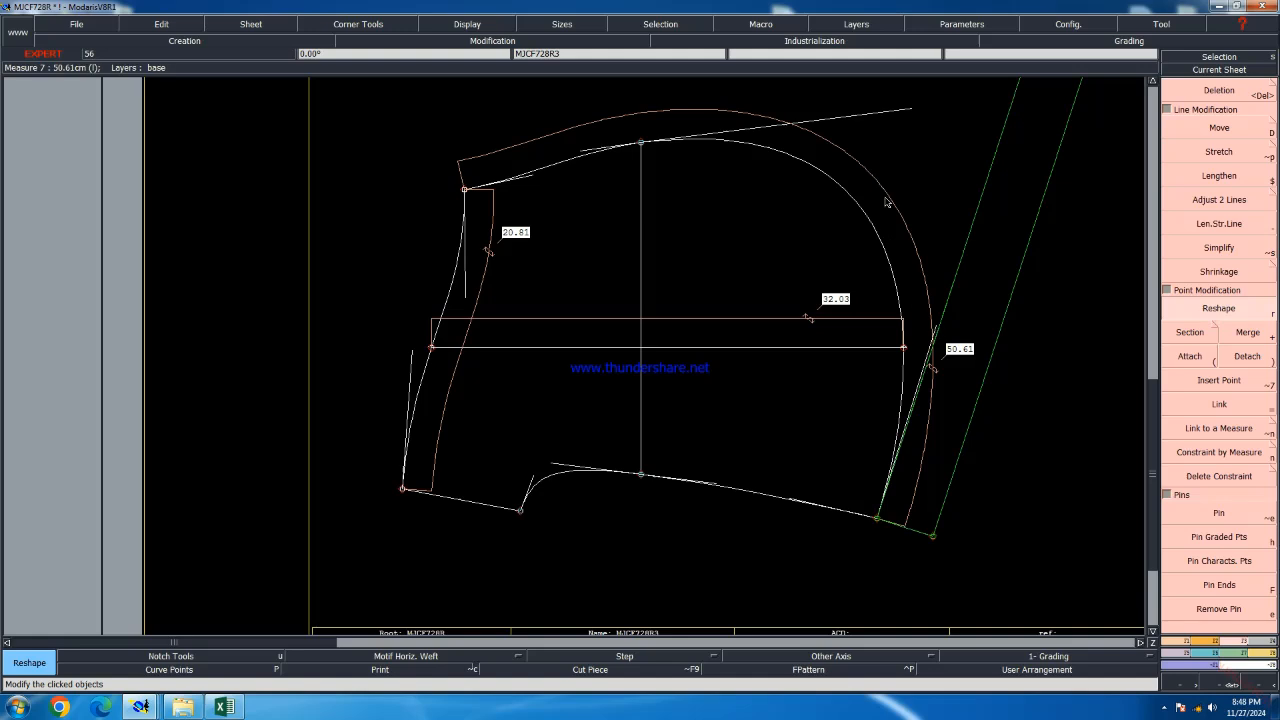
pyautogui.click(908, 113)
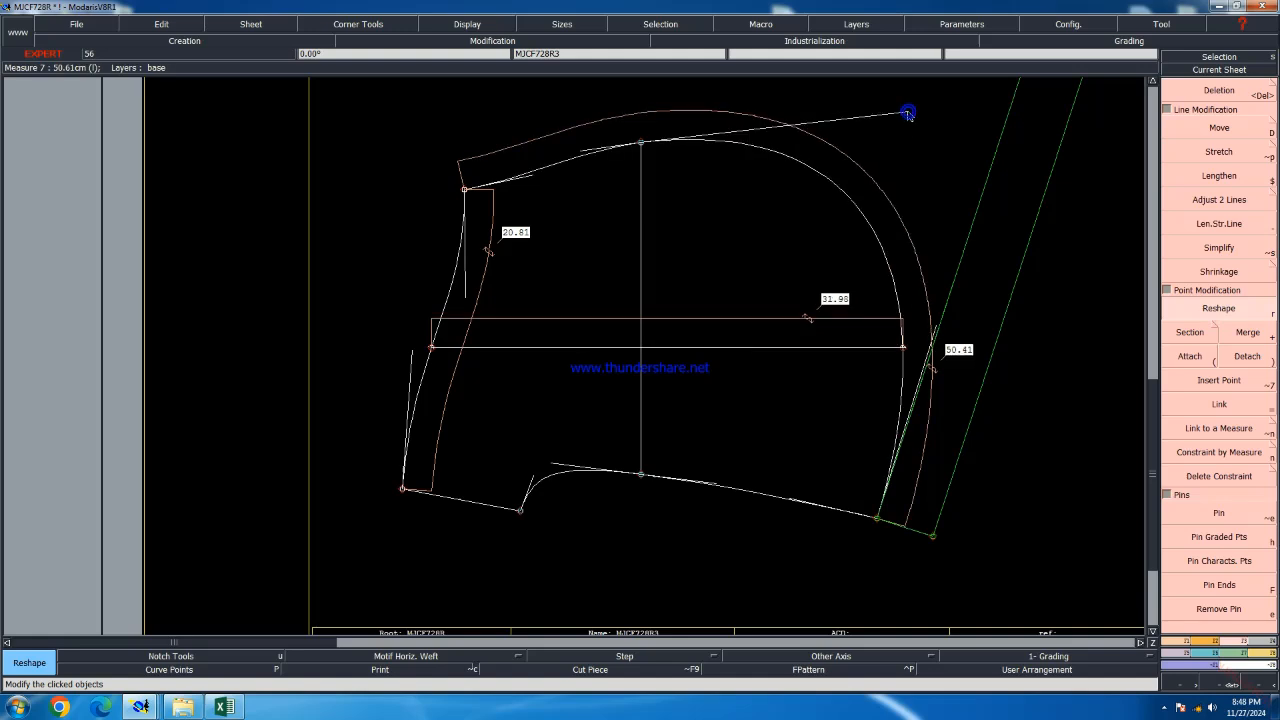
pyautogui.click(908, 113)
pyautogui.click(905, 112)
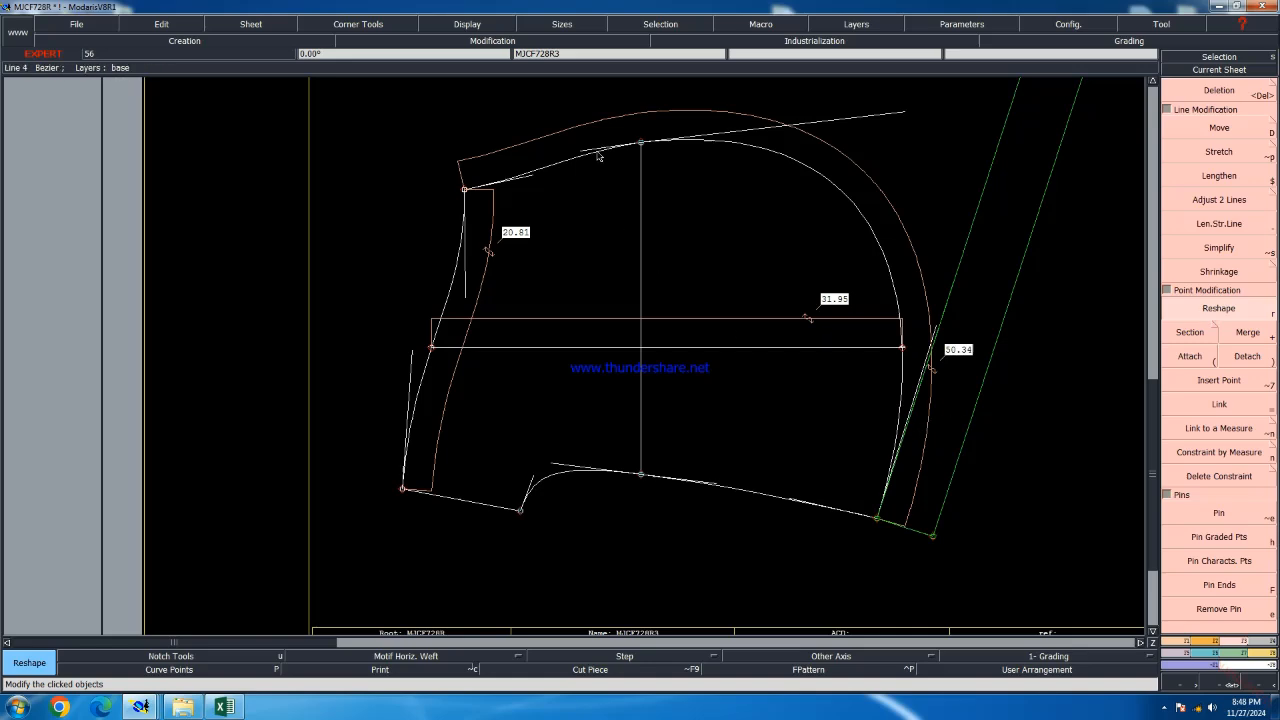
# Reshape the two tangent handles of the front neckline curve to make its bend slightly fuller towards the front
pyautogui.scroll(5, 600, 150)
pyautogui.scroll(-5, 600, 148)
pyautogui.scroll(-3, 756, 371)
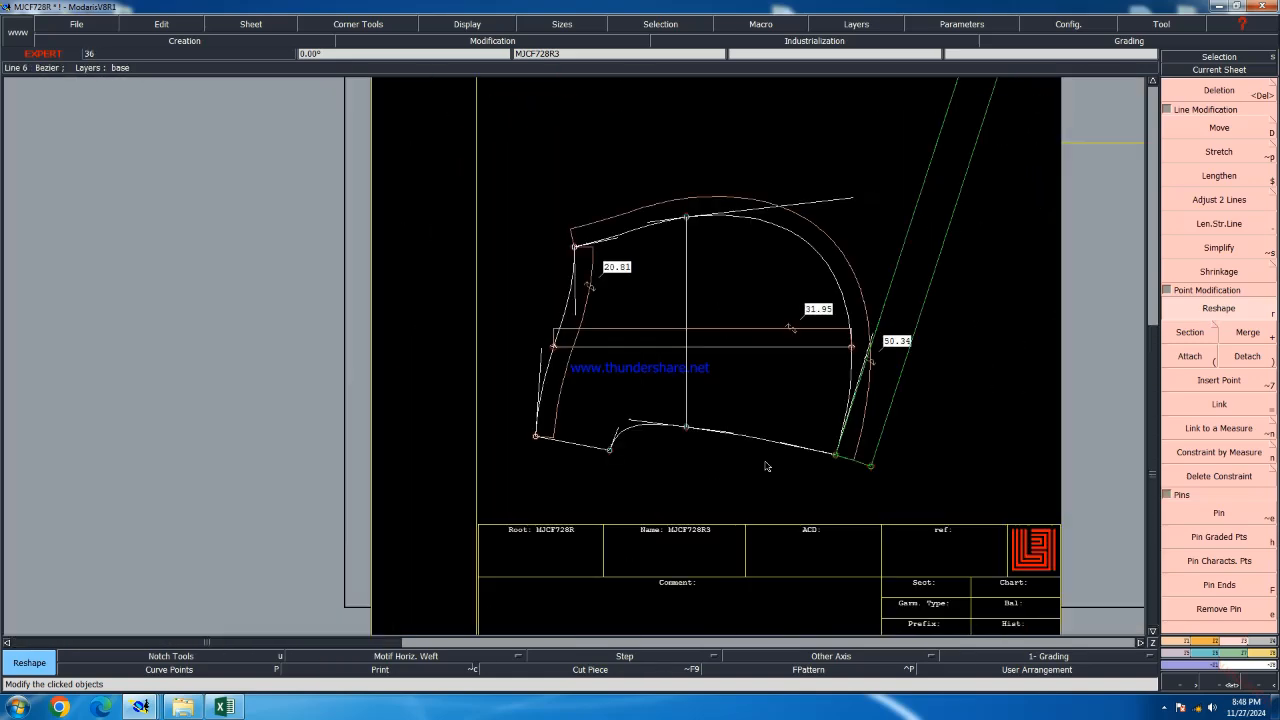
pyautogui.scroll(4, 784, 462)
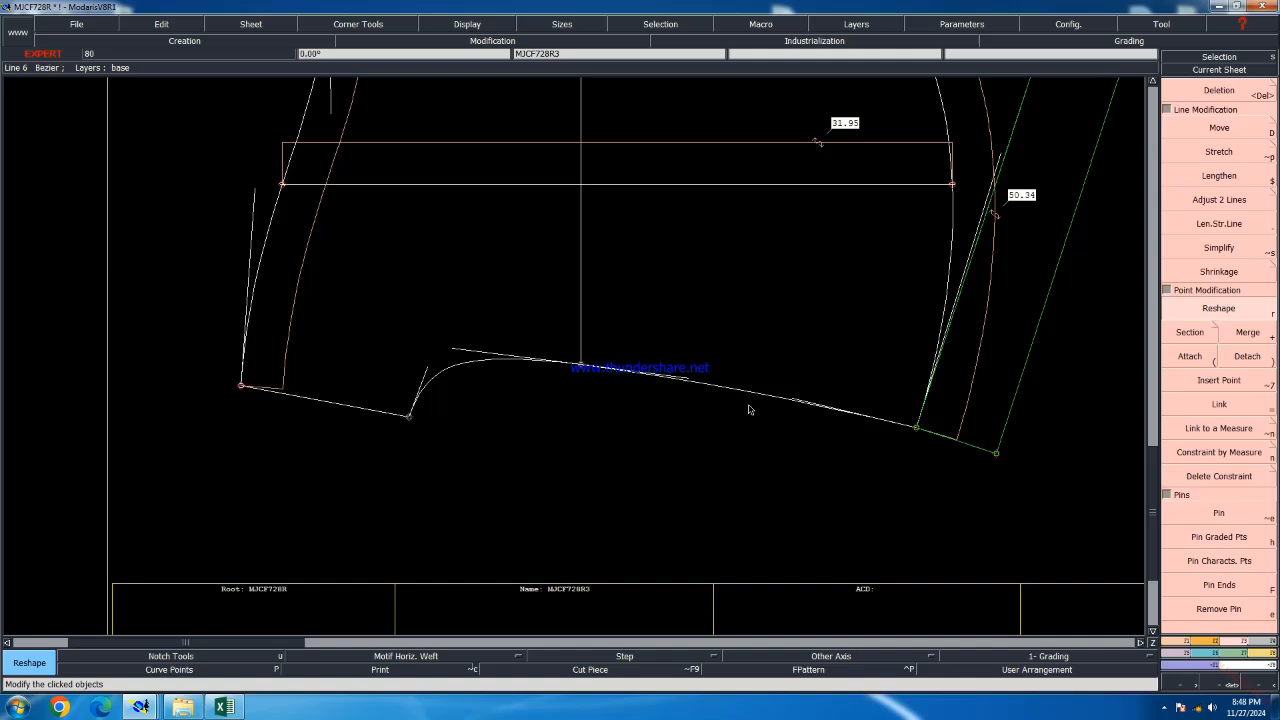
pyautogui.scroll(2, 998, 450)
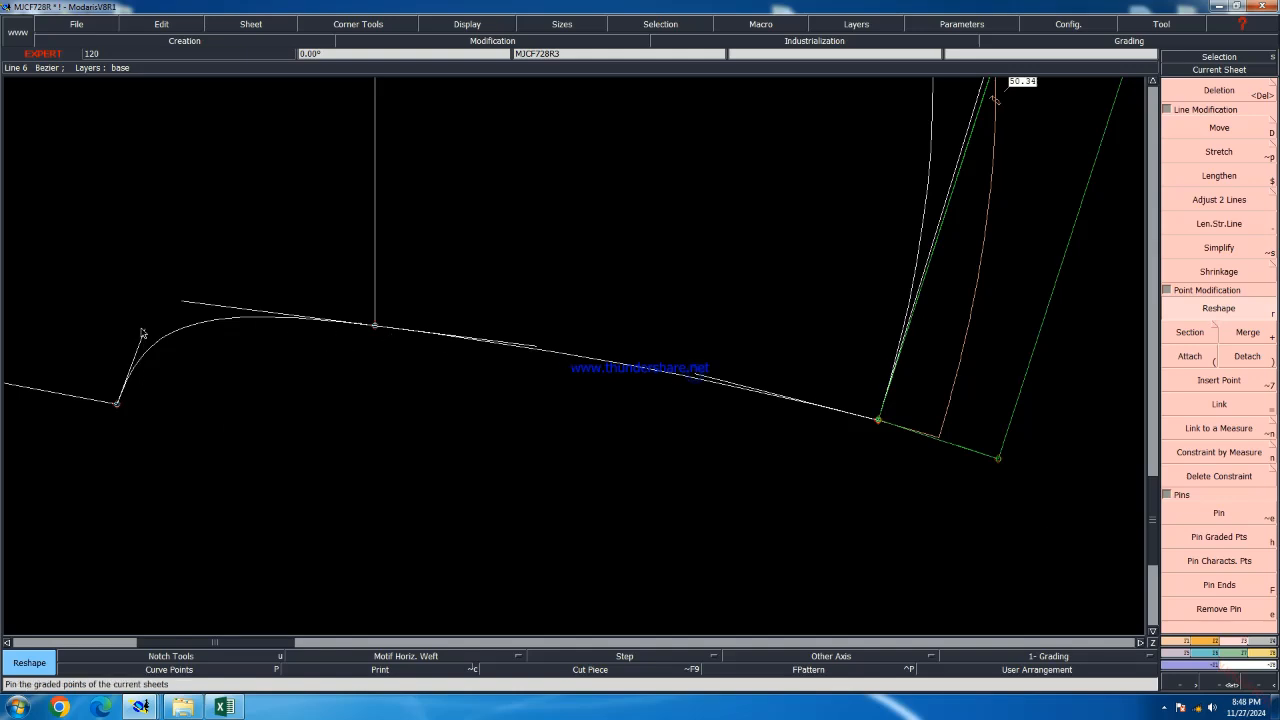
pyautogui.moveTo(141, 329); pyautogui.dragTo(168, 306)
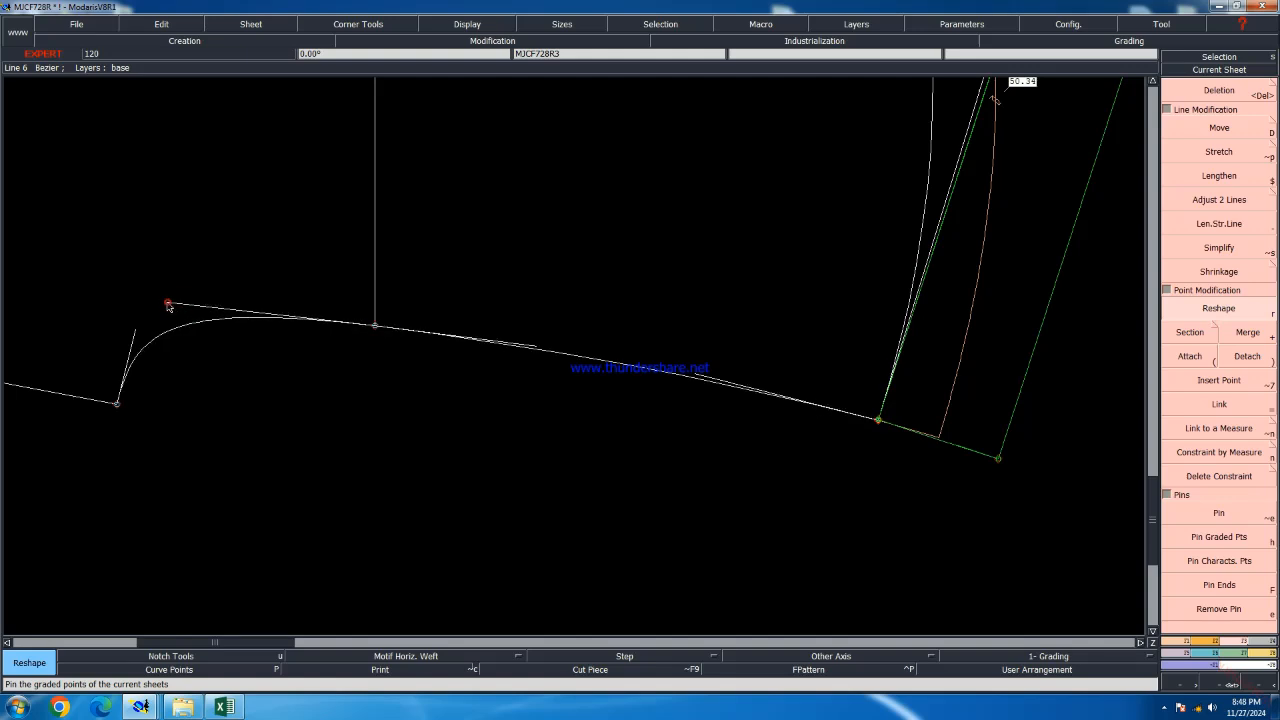
# Add a dynamic length measure along the hood's vertical centre line from the crown to the neckline
pyautogui.scroll(-2, 408, 388)
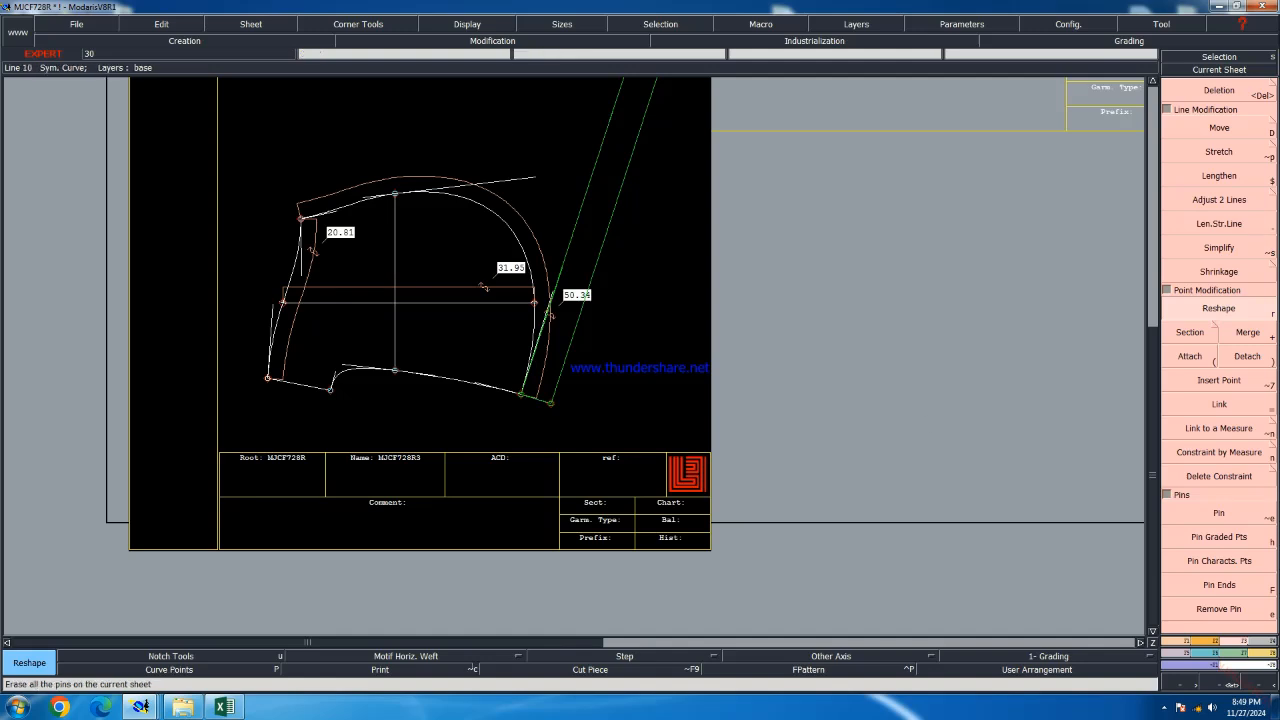
pyautogui.click(1262, 653)
pyautogui.click(1236, 206)
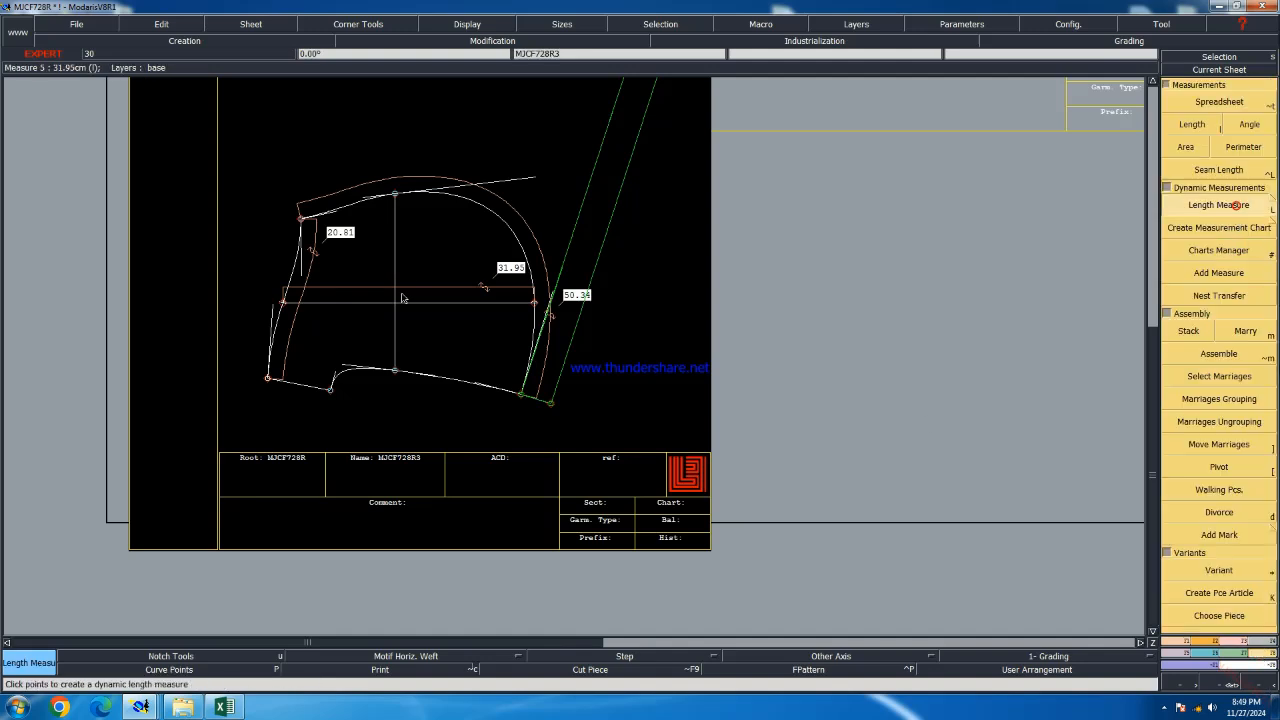
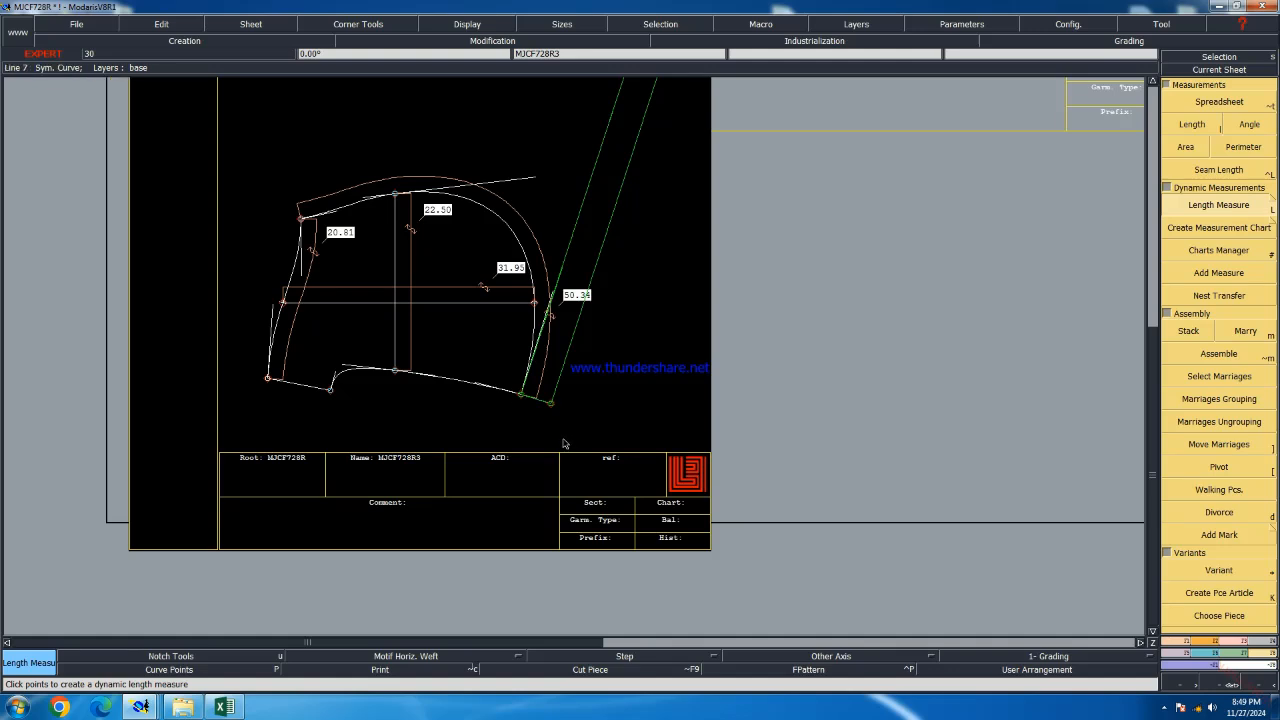
# Raise the neckline curve's tangent handle on the front side of the centre line slightly to smooth the neckline
pyautogui.scroll(3, 543, 400)
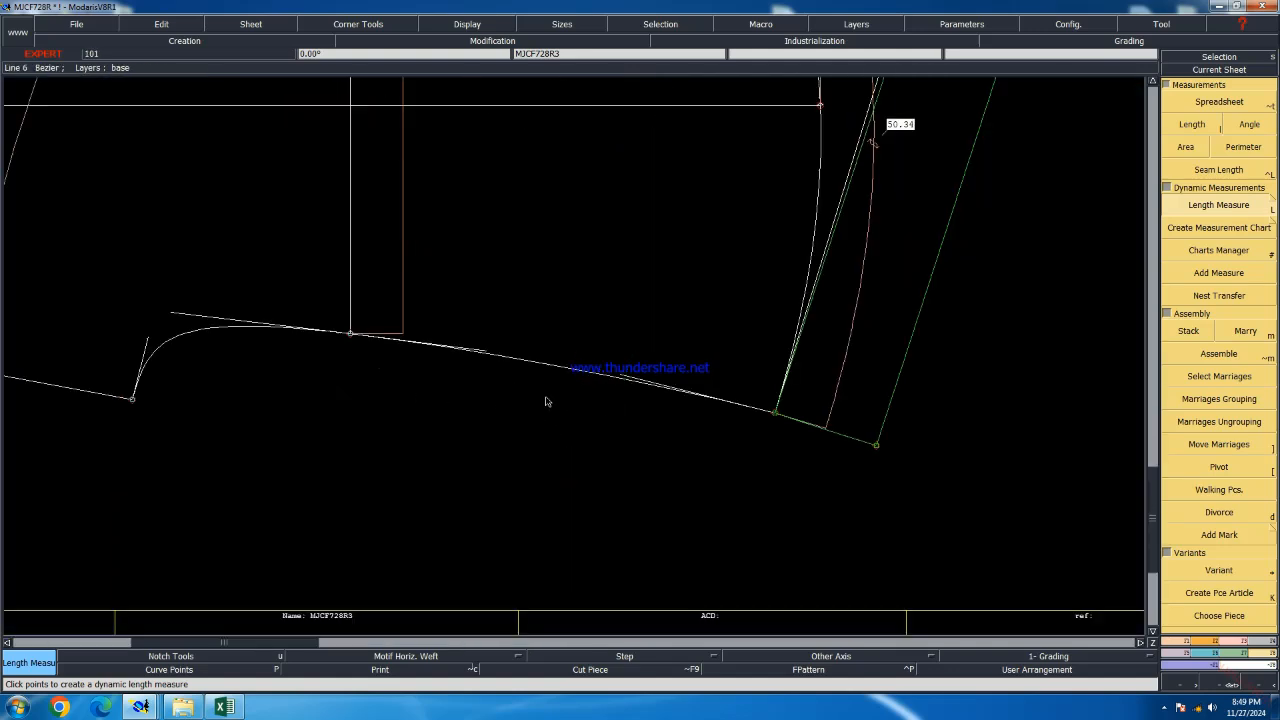
pyautogui.scroll(-1, 562, 396)
pyautogui.scroll(1, 380, 350)
pyautogui.scroll(1, 414, 383)
pyautogui.scroll(1, 450, 331)
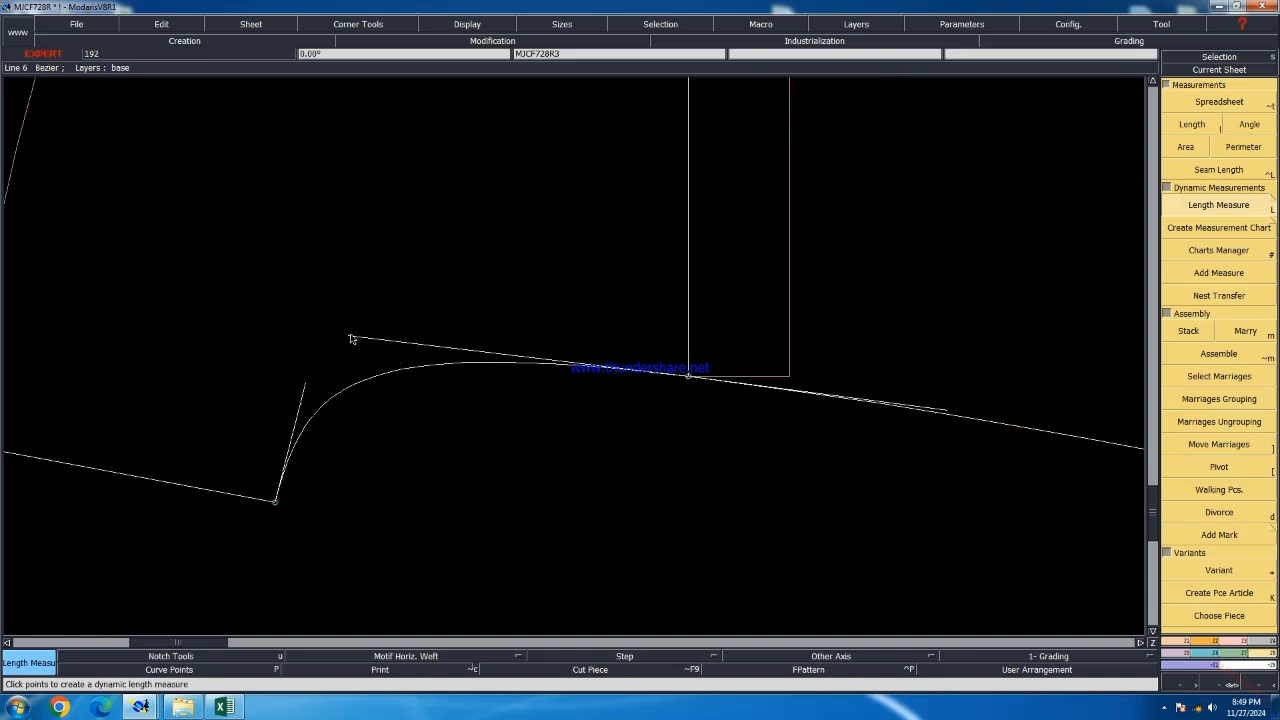
pyautogui.press('r')
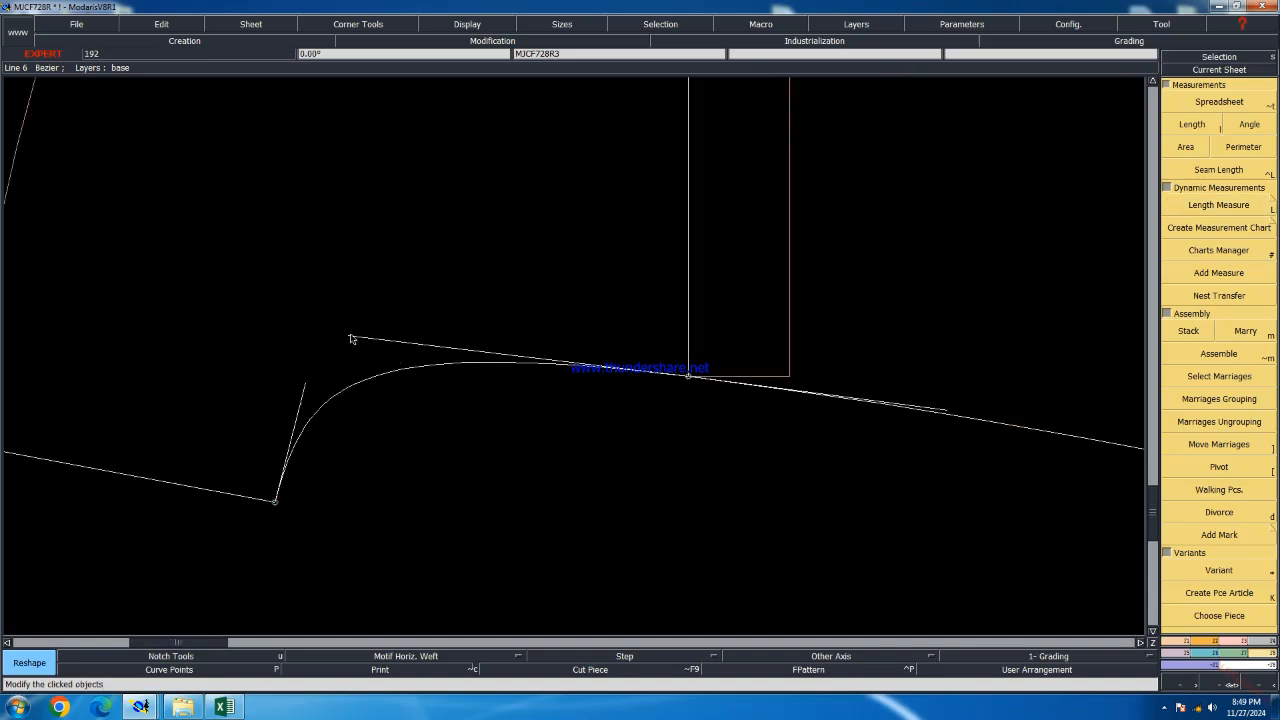
pyautogui.click(351, 337)
pyautogui.click(348, 329)
pyautogui.click(348, 329)
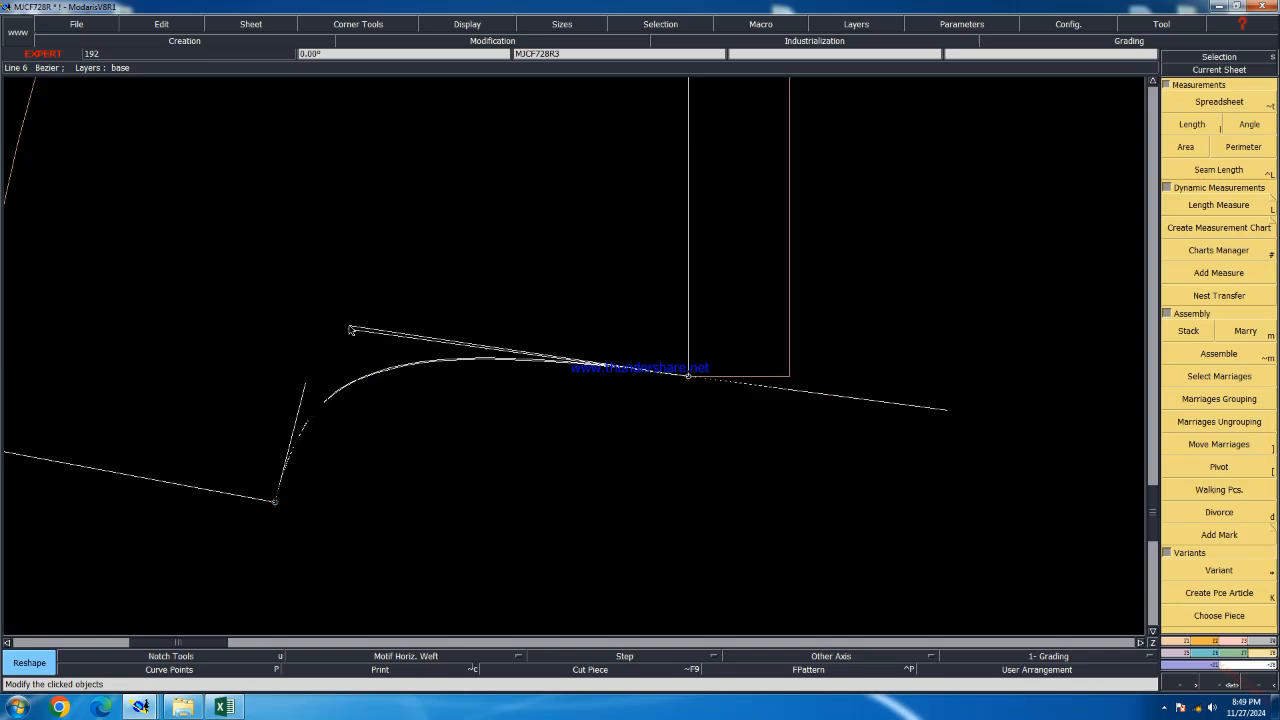
pyautogui.click(354, 329)
# Reshape the lower tangent handle of the hood's front opening curve inward, bringing the hood width measure to 31.67 cm
pyautogui.scroll(-1, 377, 339)
pyautogui.scroll(-1, 377, 339)
pyautogui.scroll(2, 249, 288)
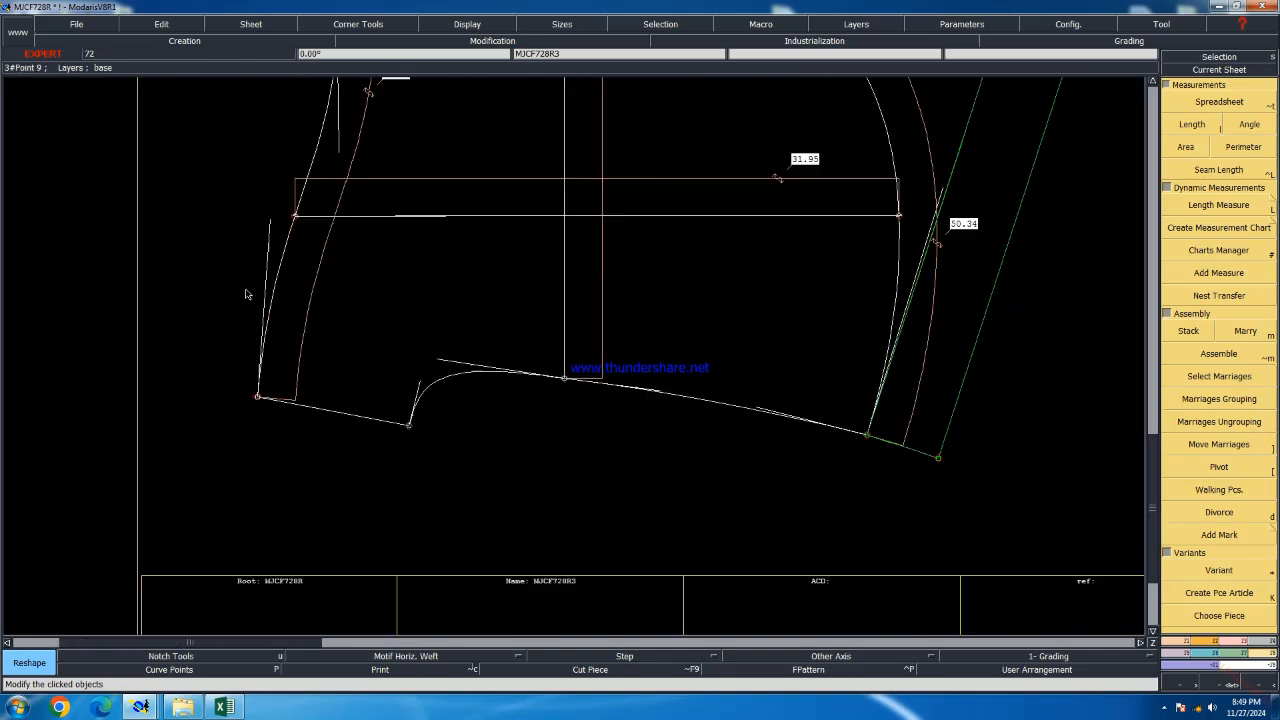
pyautogui.click(290, 198)
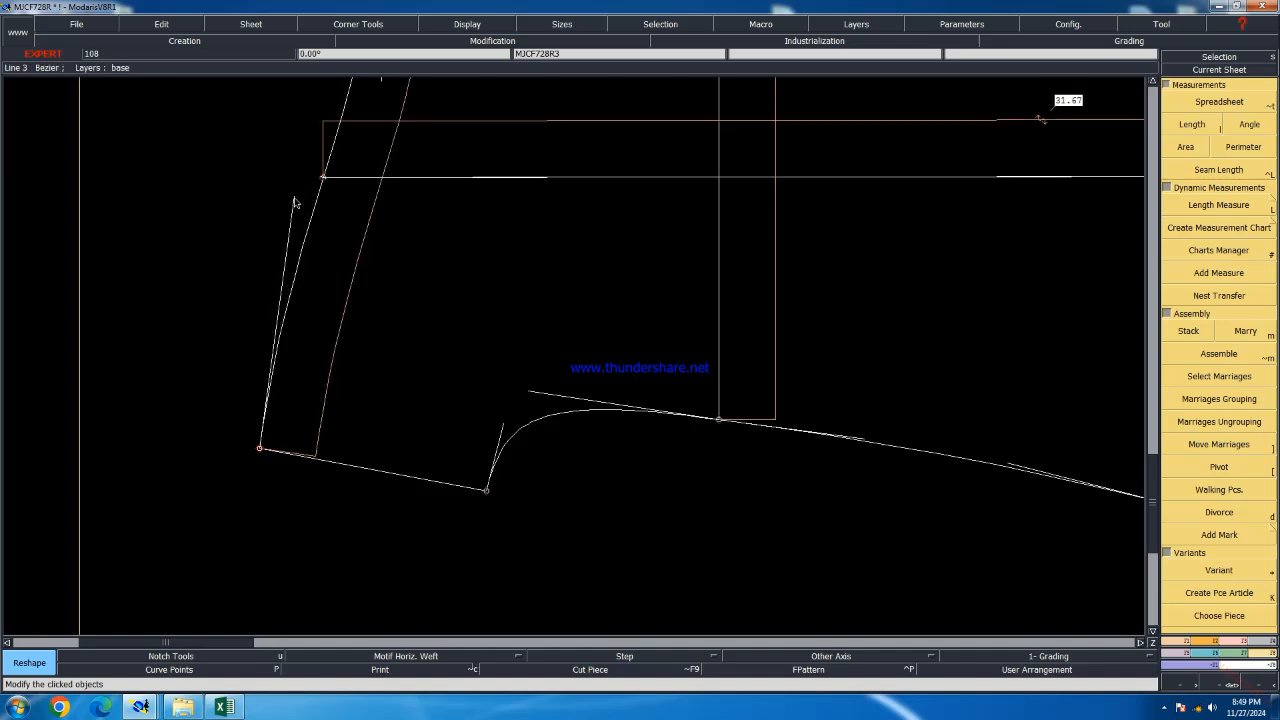
# Reshape the upper end of the front opening curve's lower tangent handle slightly further inward
pyautogui.click(294, 199)
pyautogui.click(297, 207)
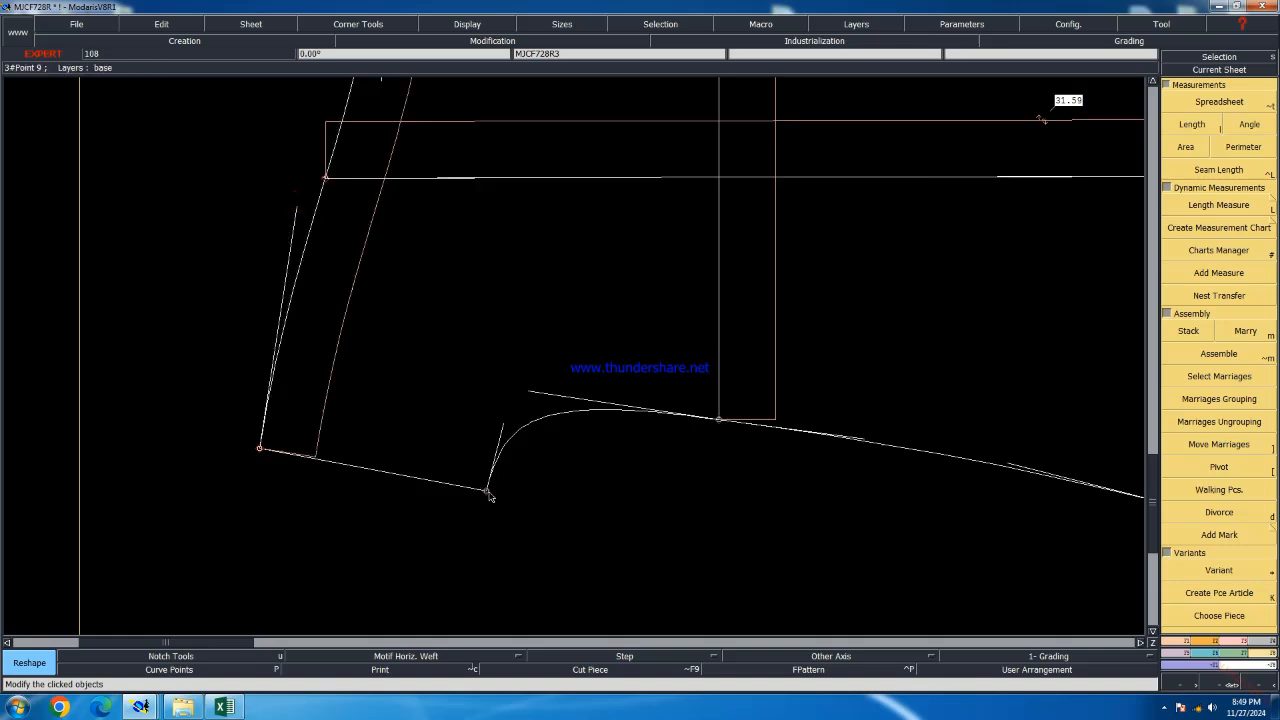
# Mirror the front opening and neckline curves about a symmetry axis along the hood's lower front edge to check their flow
pyautogui.click(1183, 642)
pyautogui.click(1220, 500)
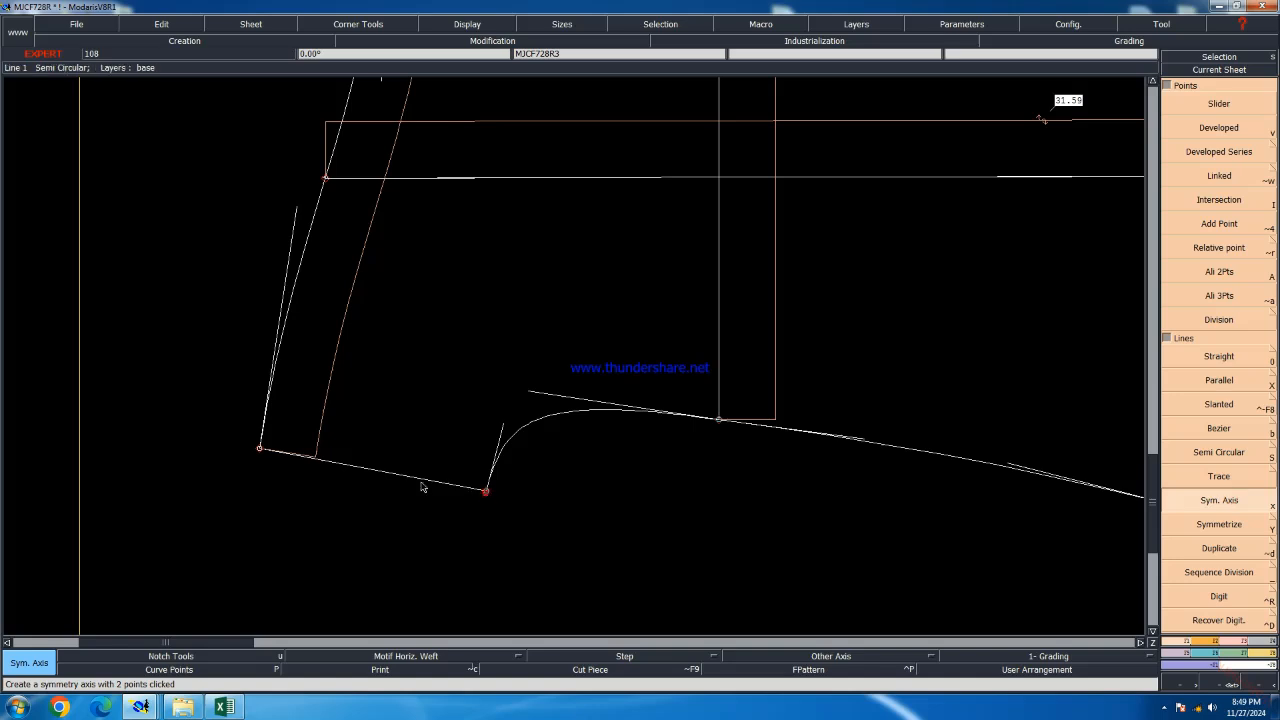
pyautogui.click(1219, 524)
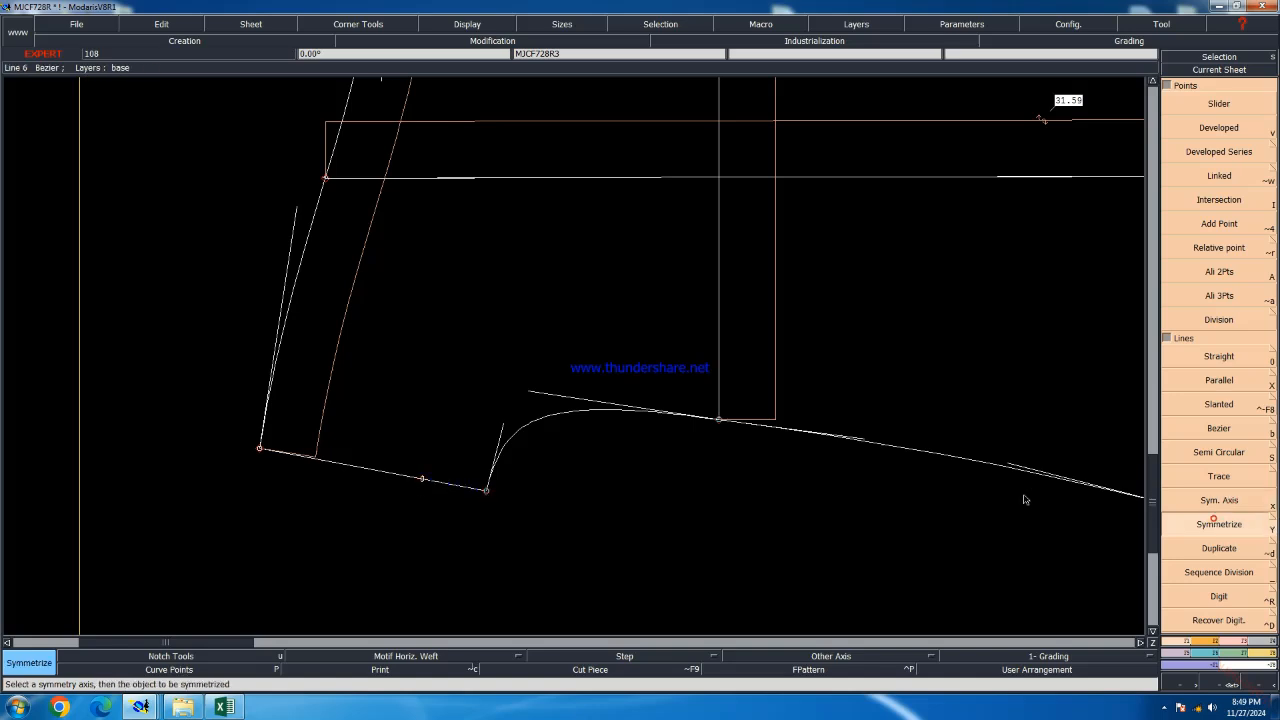
pyautogui.click(276, 369)
pyautogui.click(523, 433)
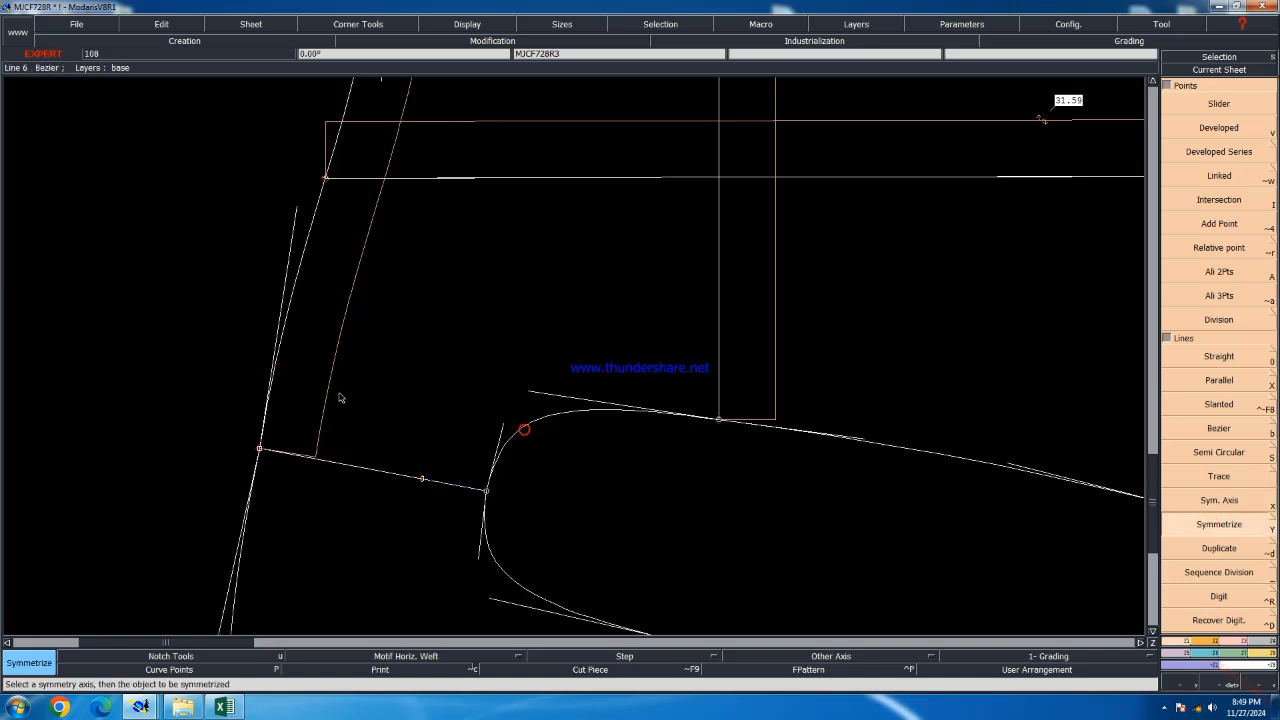
pyautogui.scroll(-2, 337, 397)
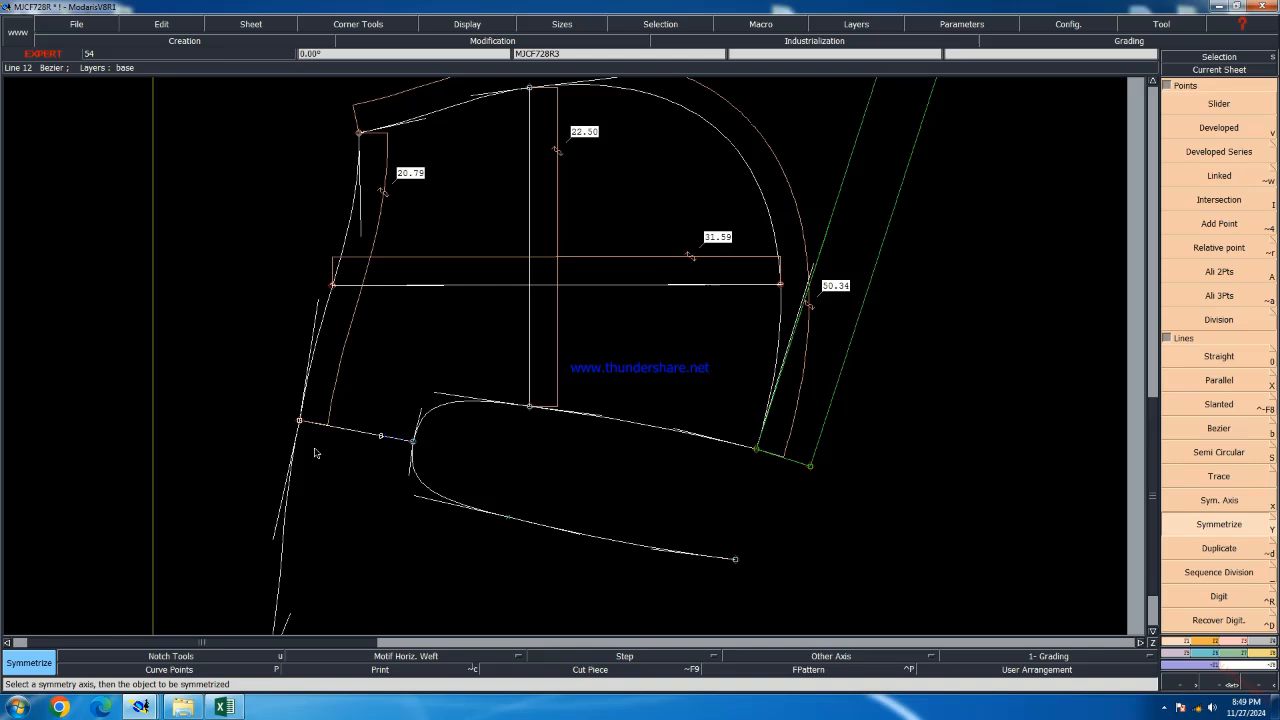
# Undo the mirrored curves and the symmetry axis on the lower front edge
pyautogui.hotkey('ctrl', 'z')
pyautogui.hotkey('ctrl', 'z')
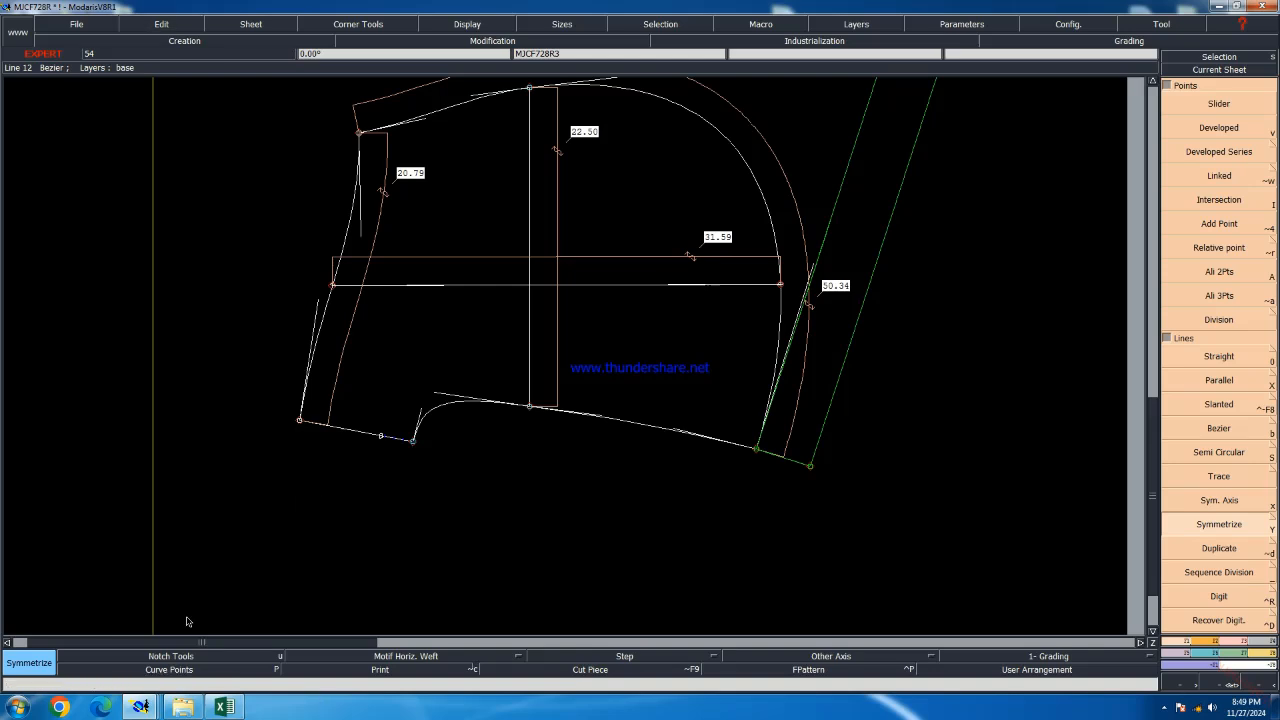
pyautogui.hotkey('ctrl', 'z')
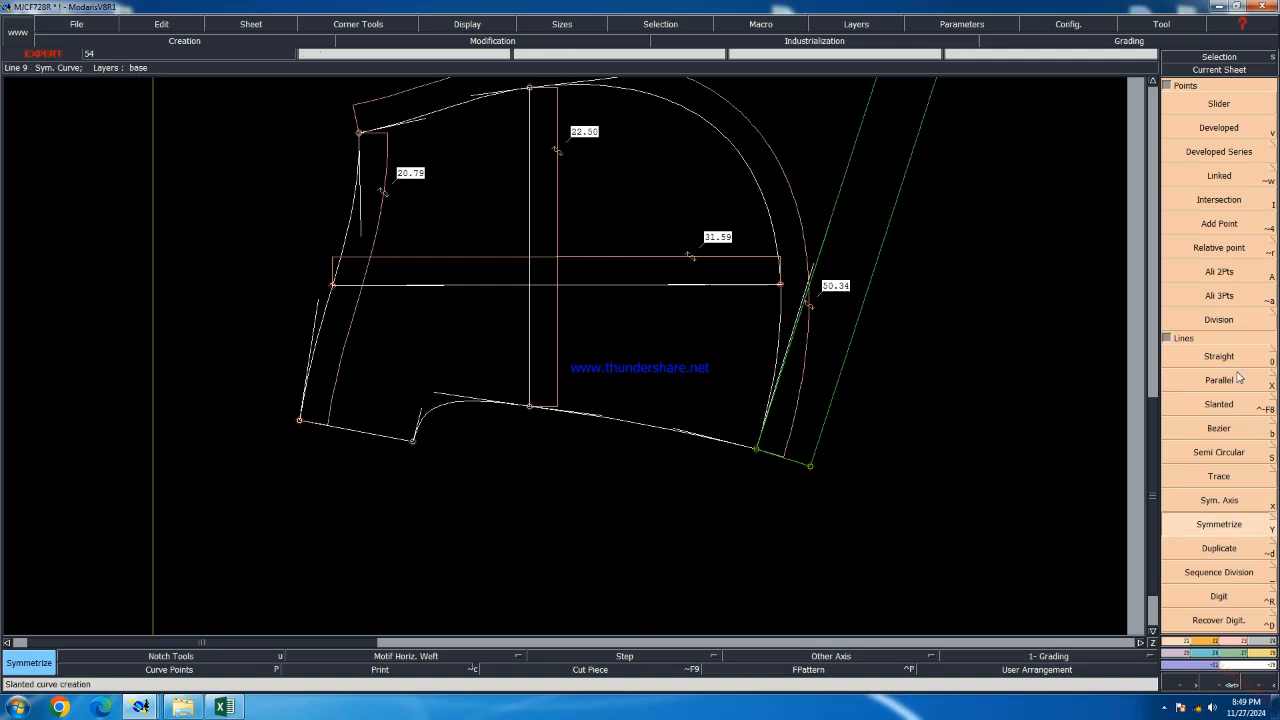
# Reshape the tangent handle at the lower end of the hood's back curve slightly outward and touch up the crown handle before the centre line
pyautogui.click(1238, 641)
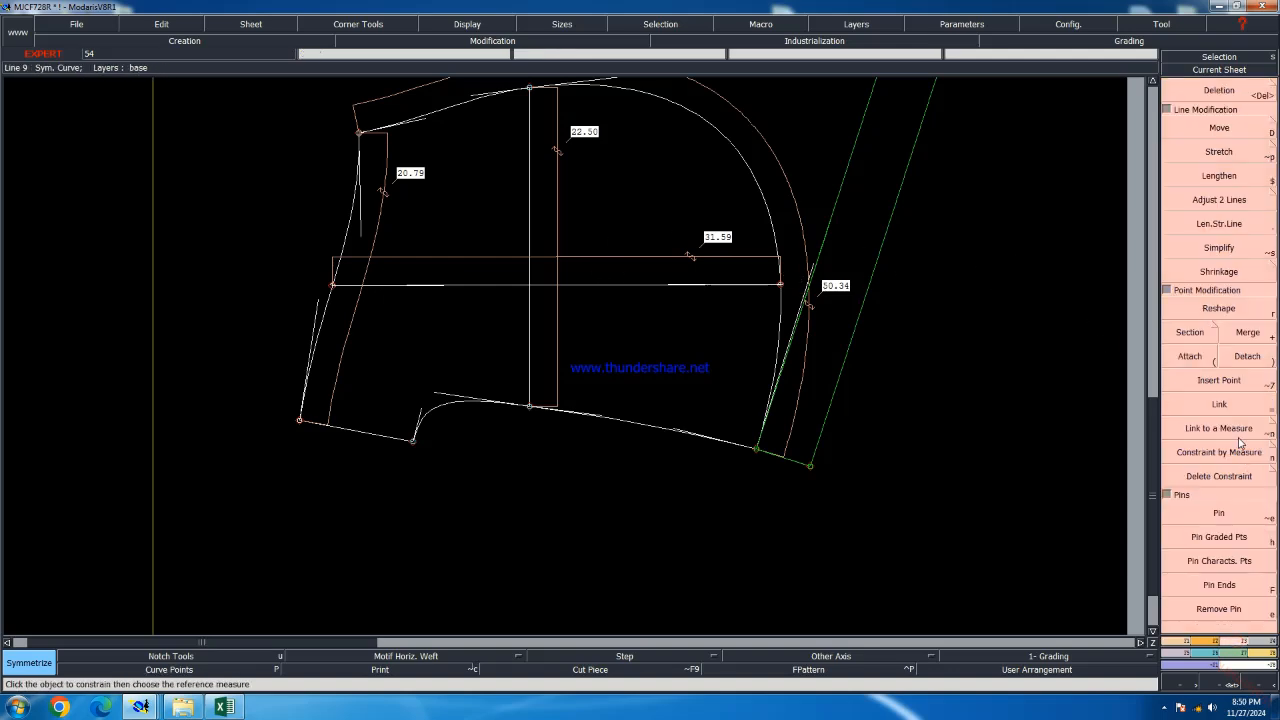
pyautogui.click(1219, 308)
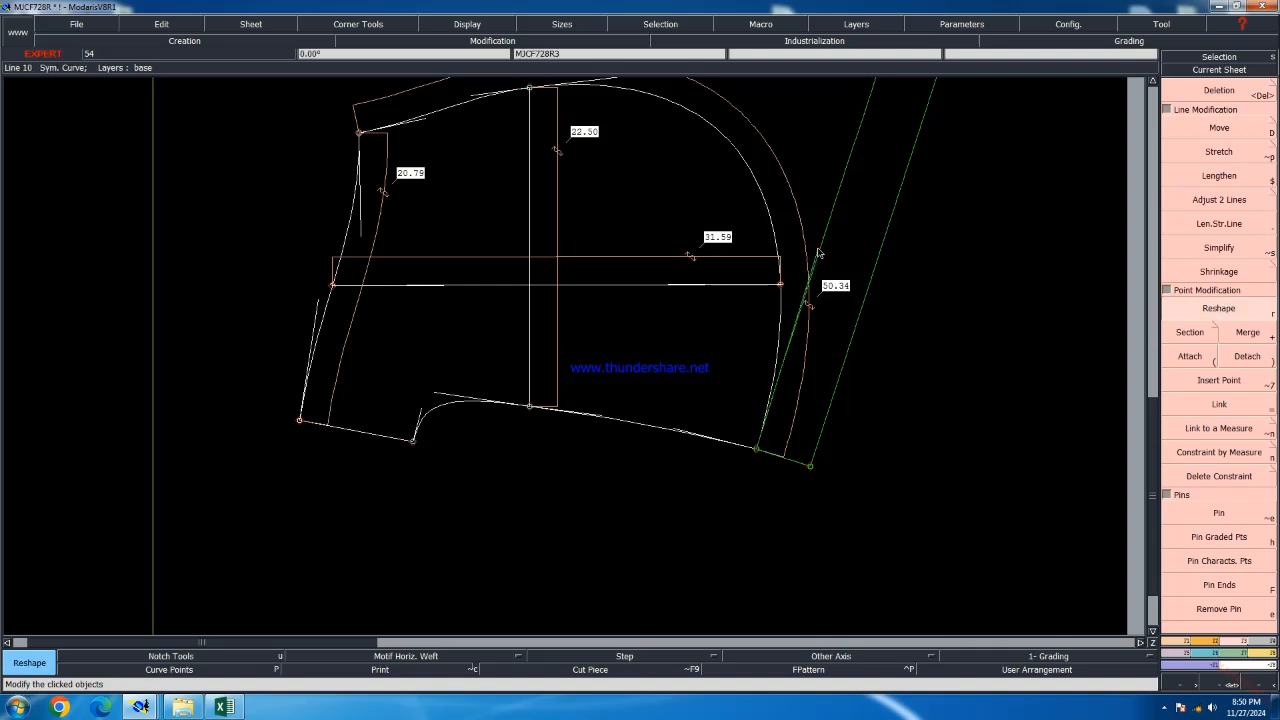
pyautogui.click(818, 253)
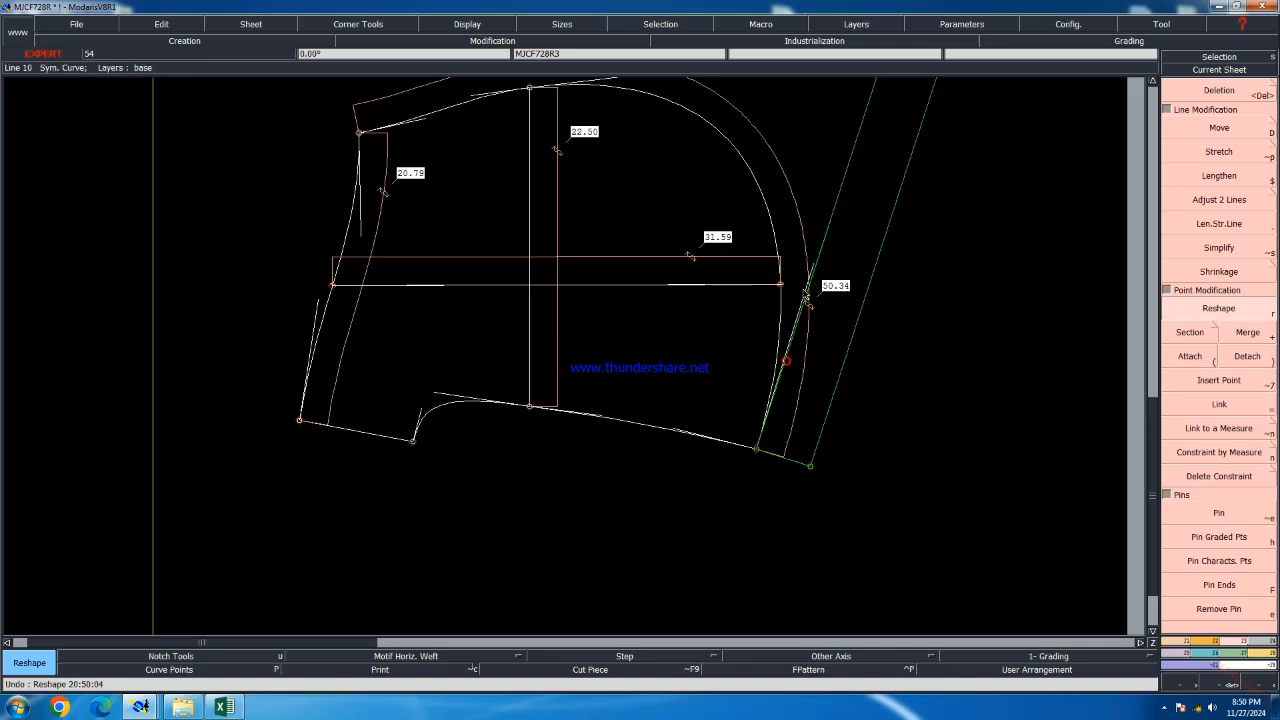
pyautogui.click(810, 286)
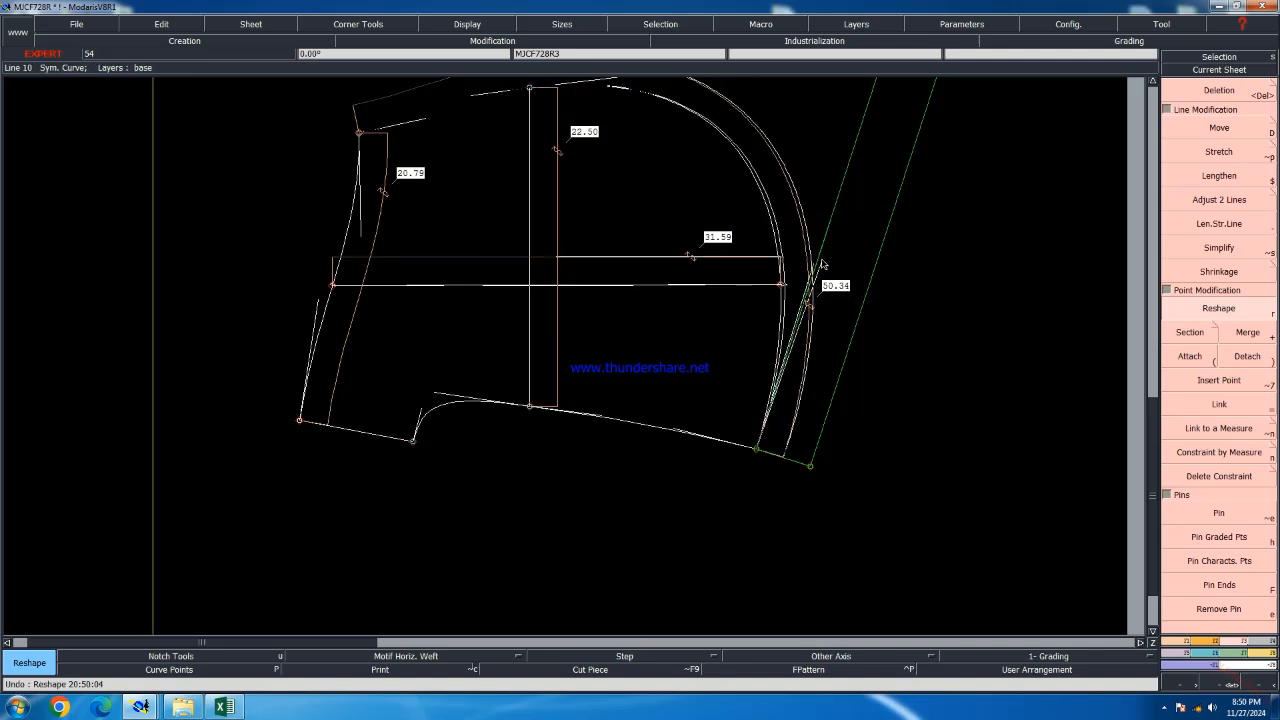
pyautogui.click(823, 262)
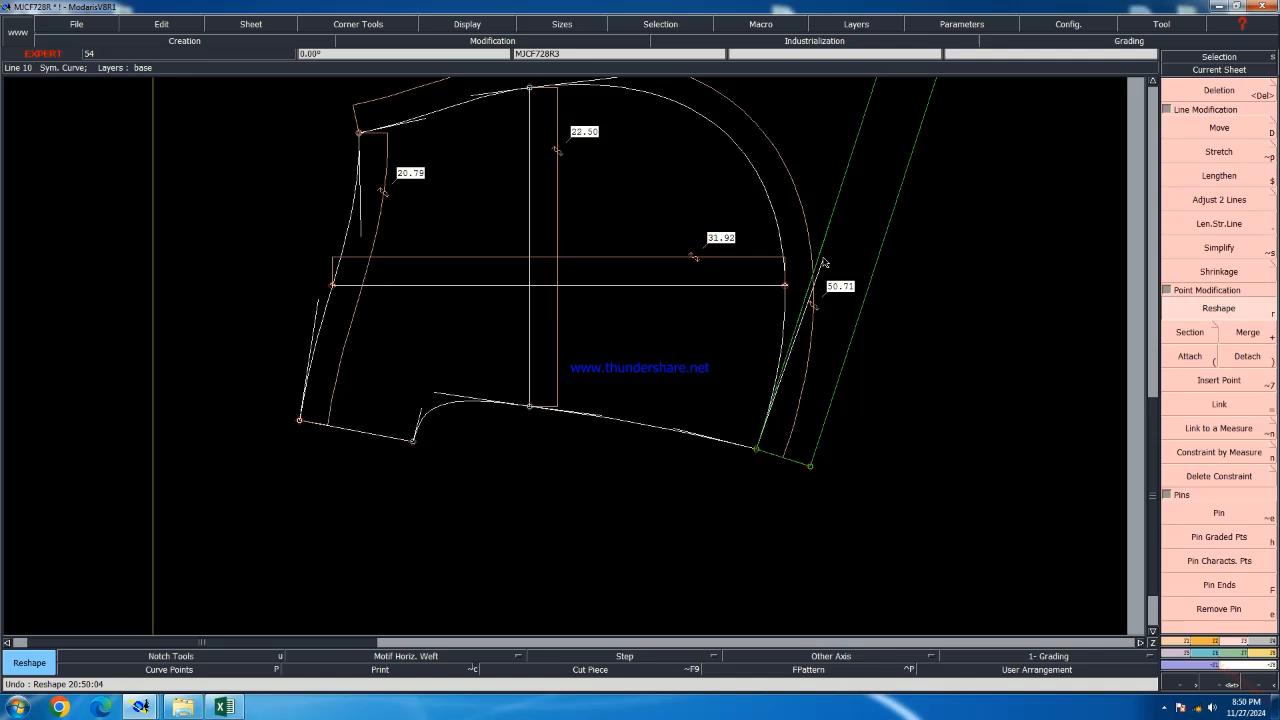
pyautogui.scroll(-3, 757, 363)
pyautogui.scroll(4, 741, 208)
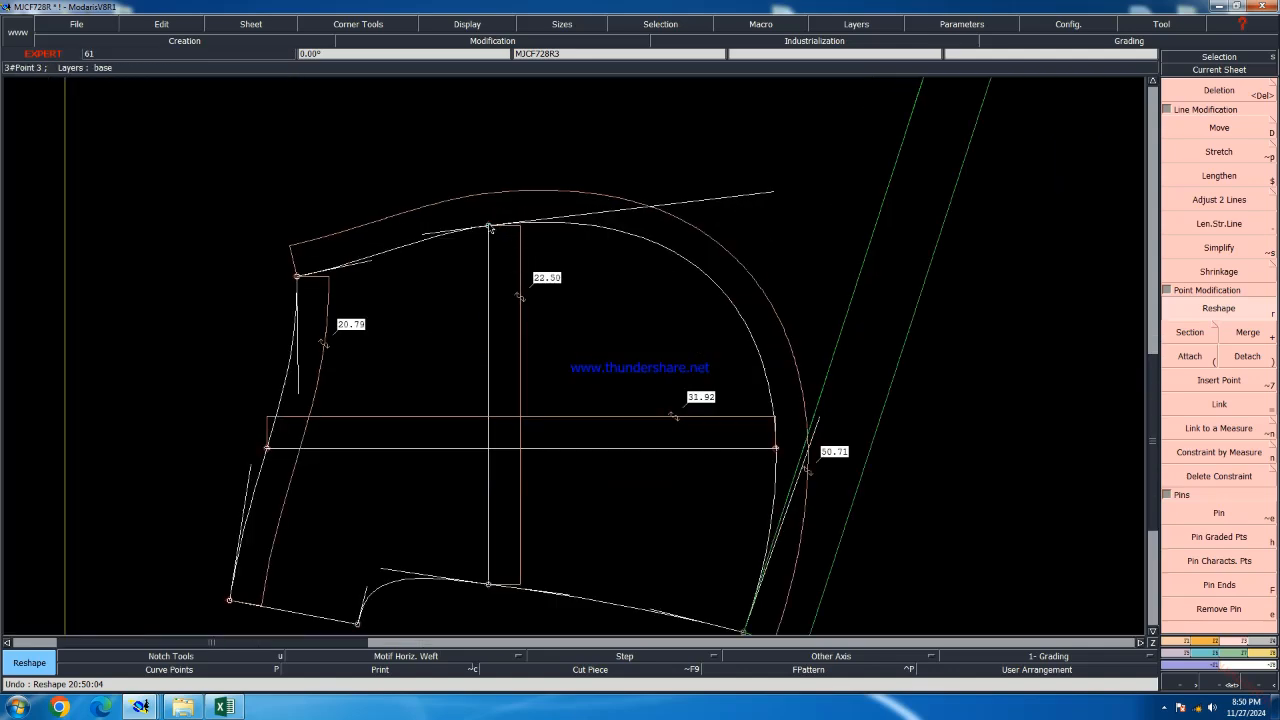
pyautogui.scroll(2, 430, 224)
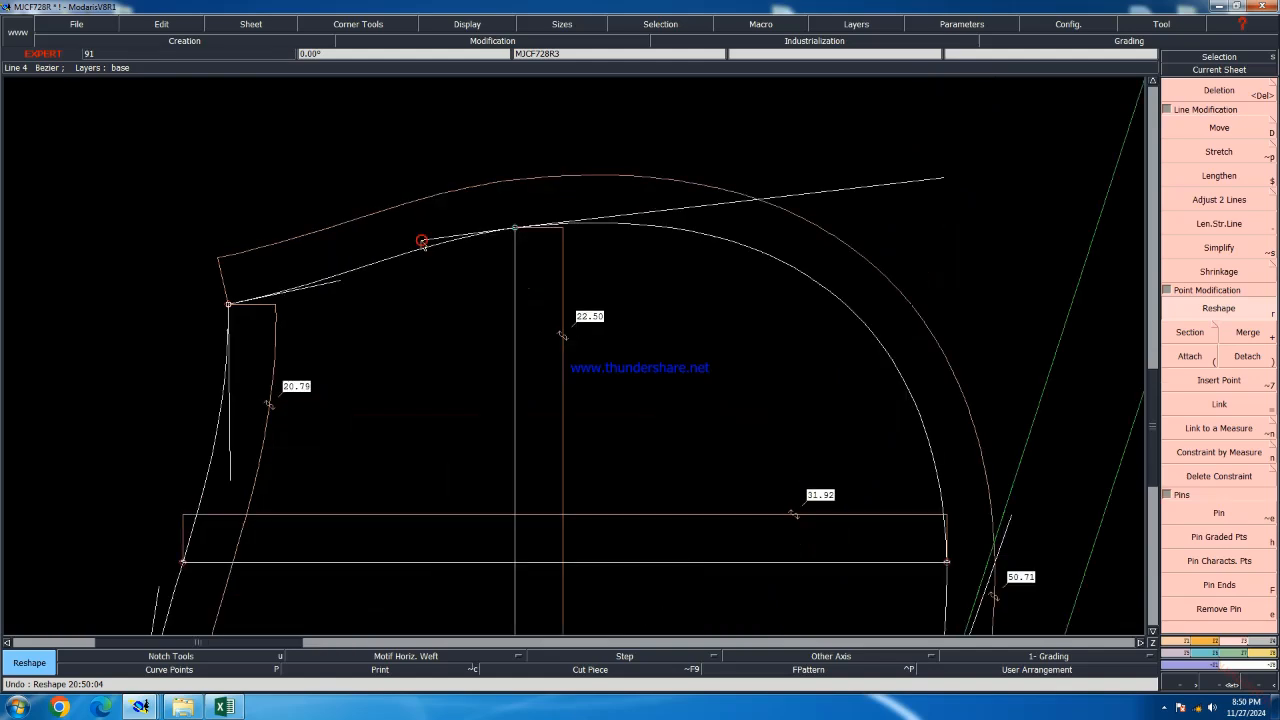
pyautogui.click(422, 242)
pyautogui.scroll(-2, 495, 250)
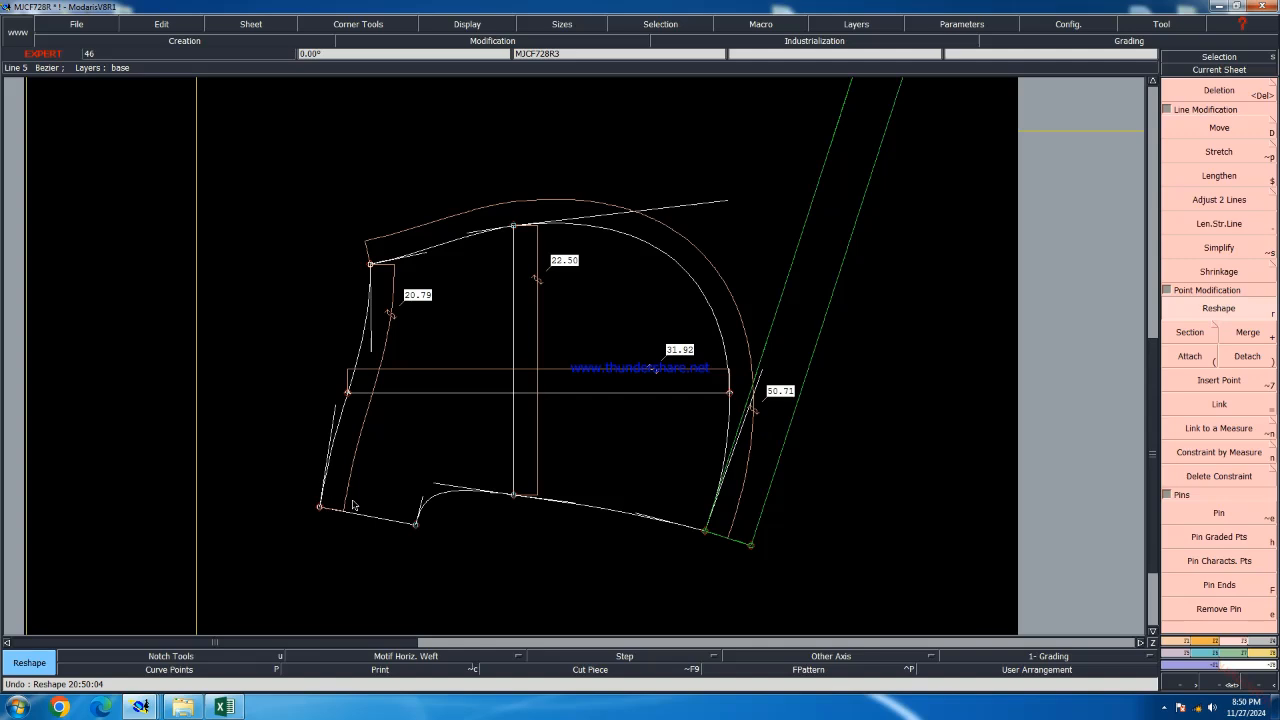
# Move the hood's lower front edge with both its end points by -0.10 cm in X and 0.00 in Y
pyautogui.scroll(1, 360, 480)
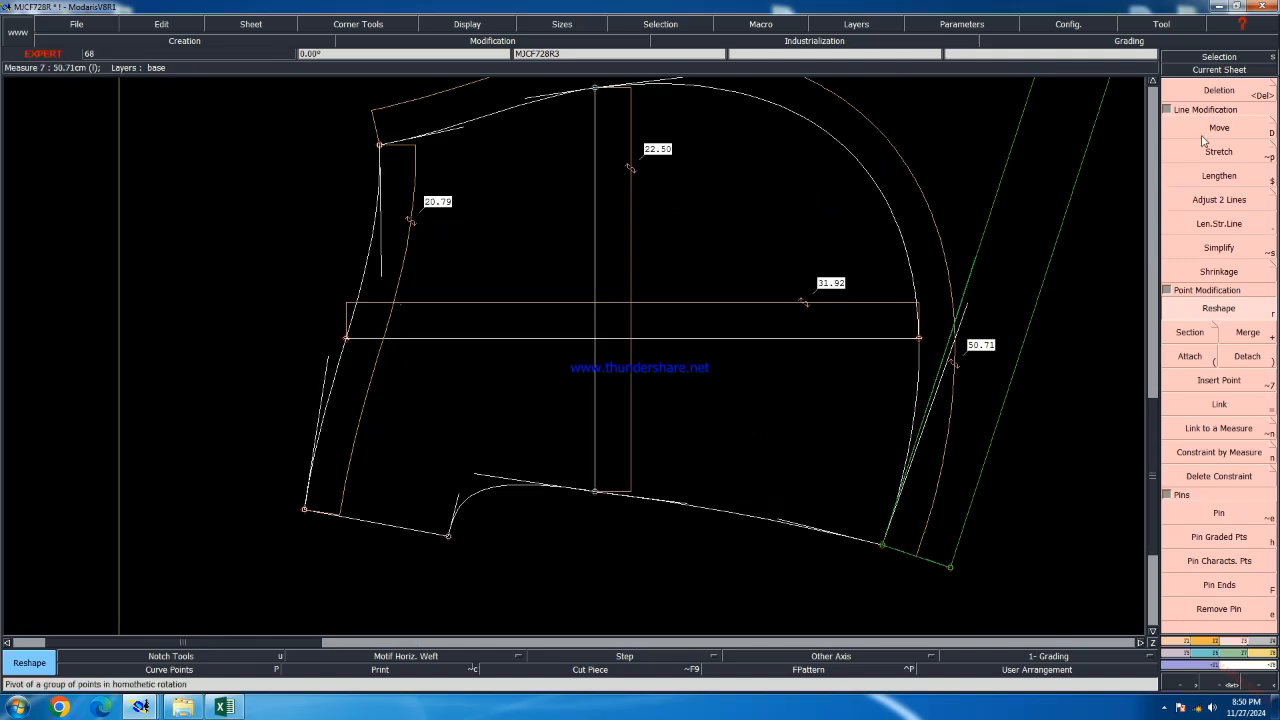
pyautogui.hotkey('shift', 'd')
pyautogui.moveTo(425, 493); pyautogui.dragTo(266, 577)
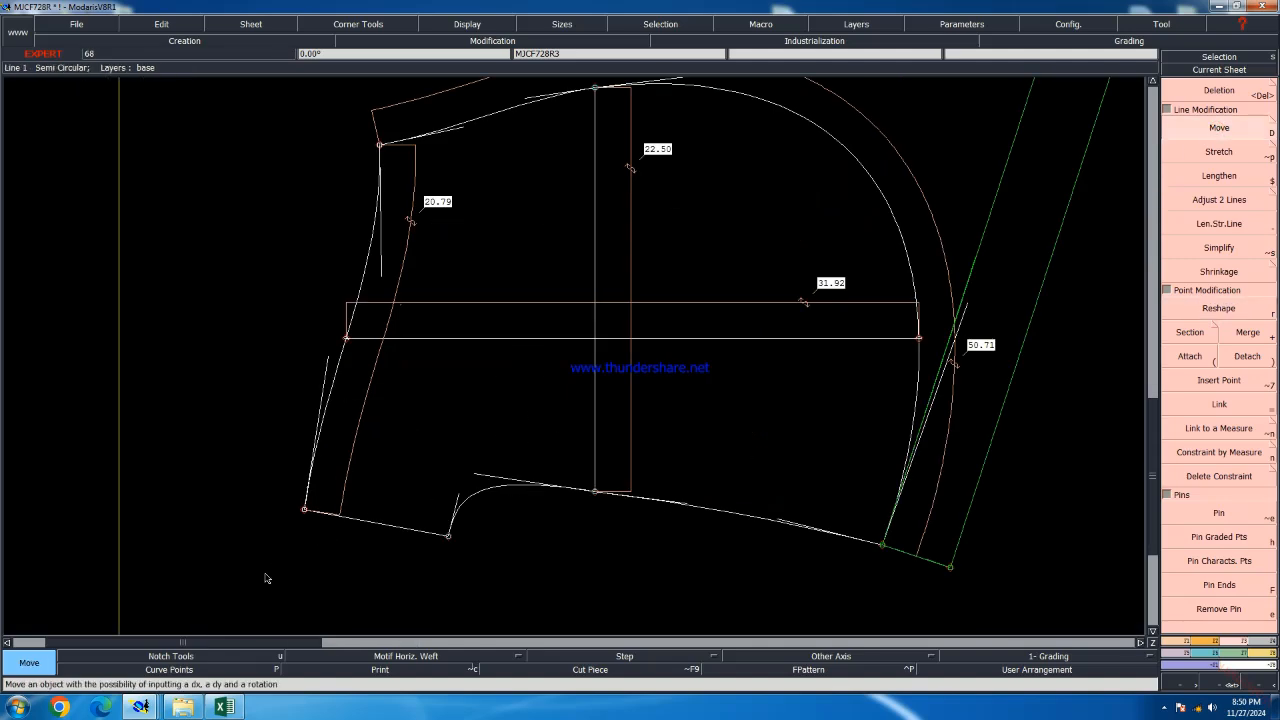
pyautogui.click(447, 536)
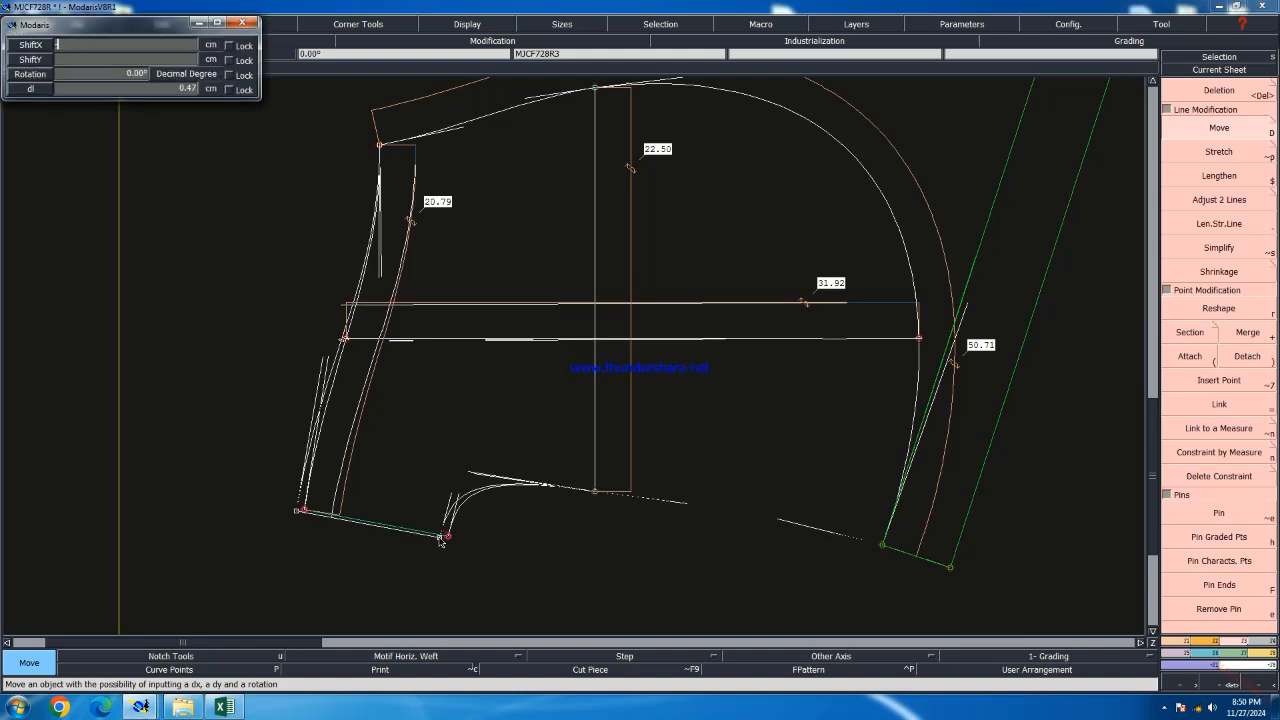
pyautogui.press('Return')
pyautogui.press('Return')
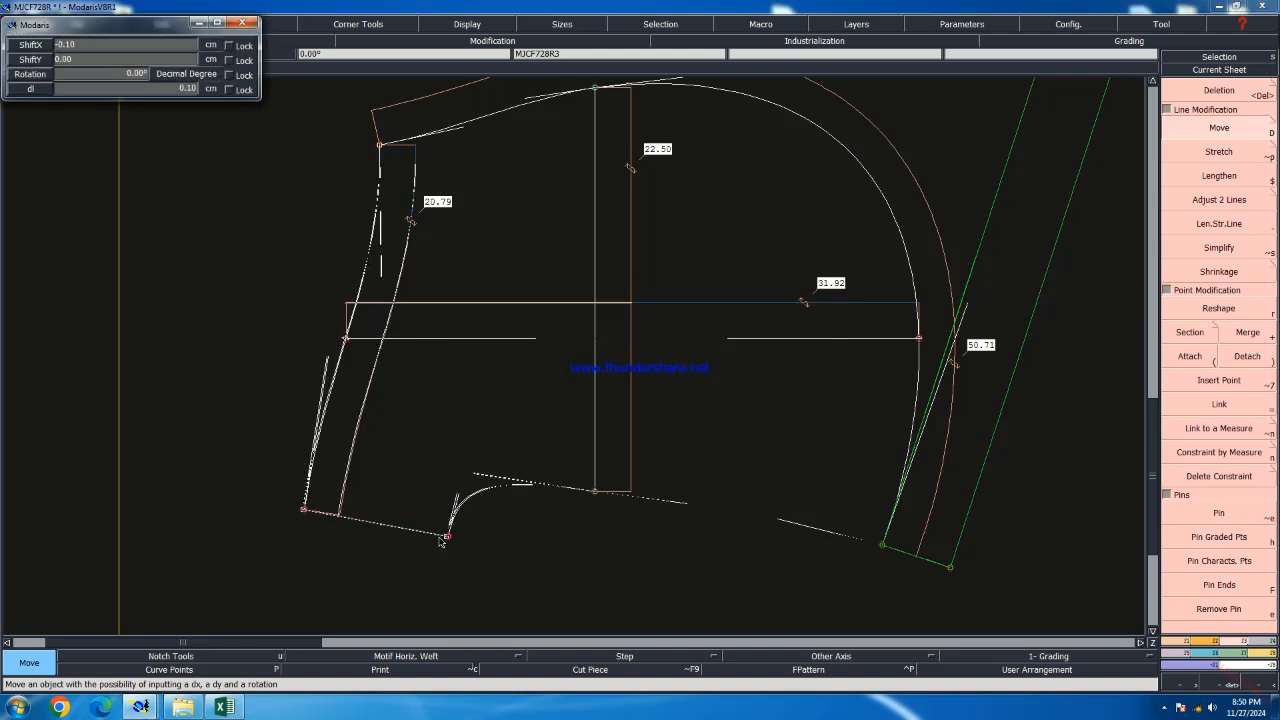
pyautogui.click(503, 577)
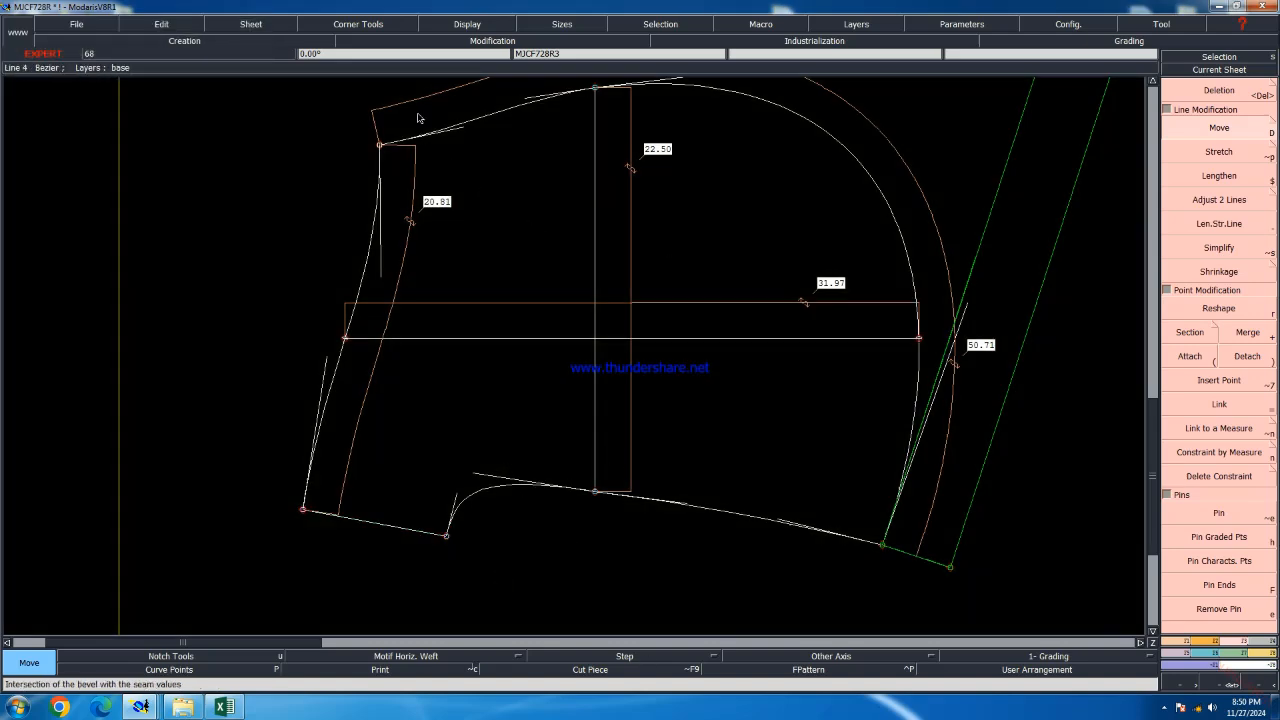
# Move the upper front corner and the lower front edge of the hood together by 0.00 in X and -0.25 cm in Y
pyautogui.moveTo(419, 113); pyautogui.dragTo(355, 175)
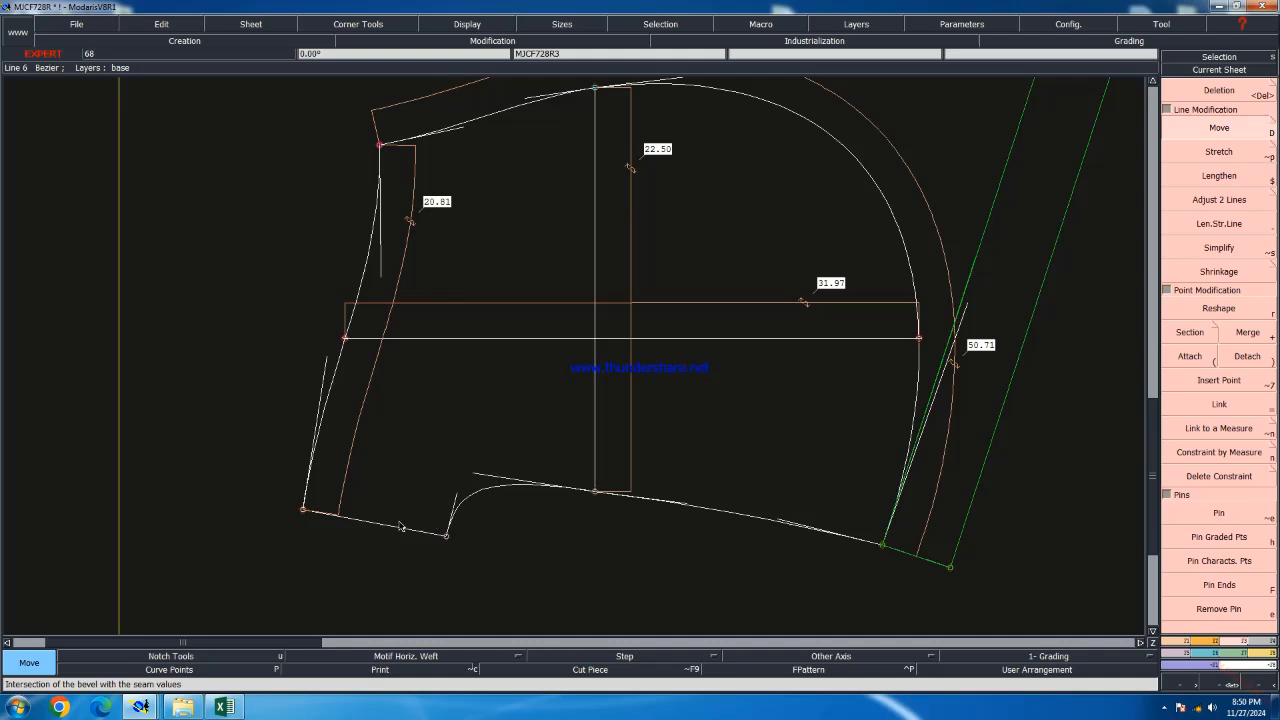
pyautogui.moveTo(504, 437); pyautogui.dragTo(240, 574)
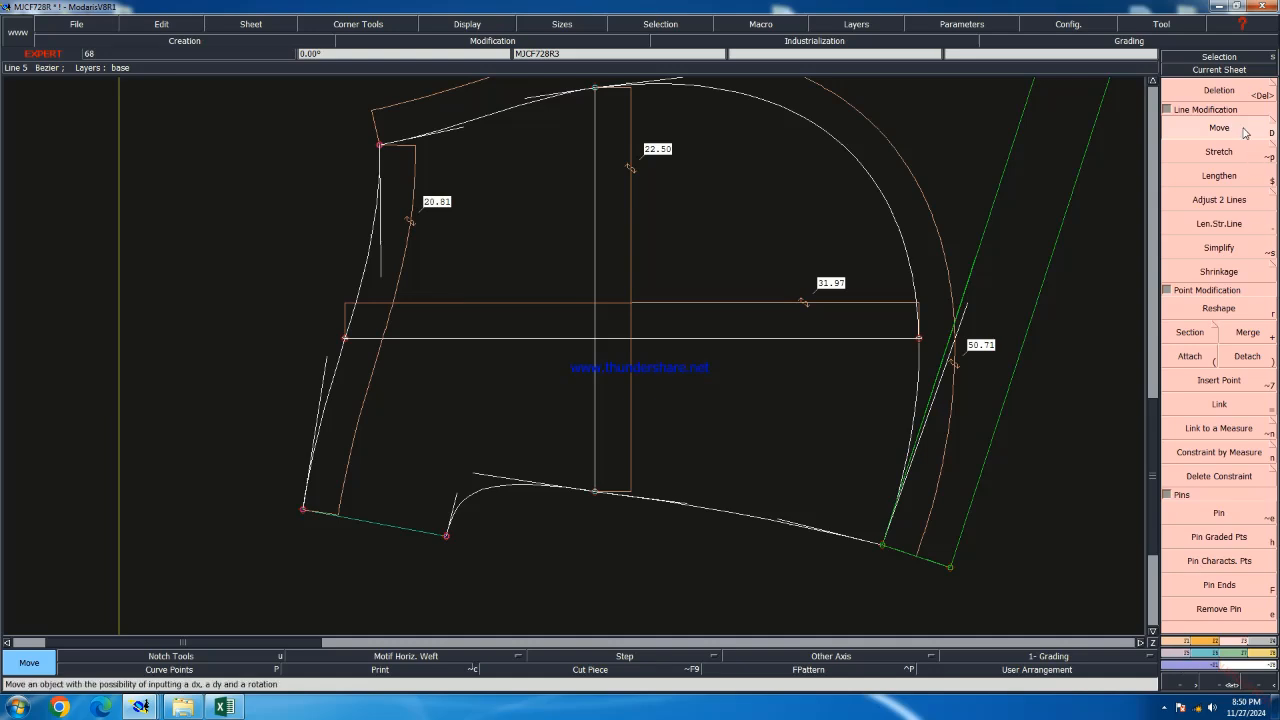
pyautogui.click(447, 538)
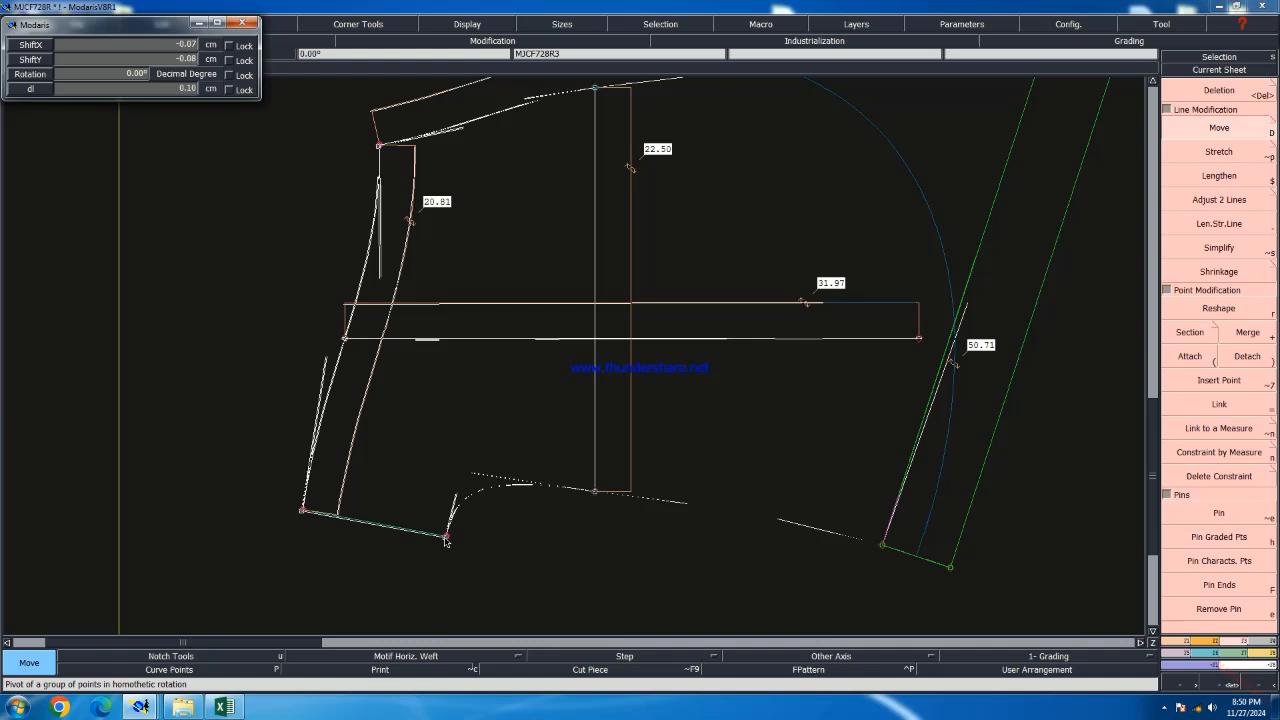
pyautogui.press('Down')
pyautogui.press('Down')
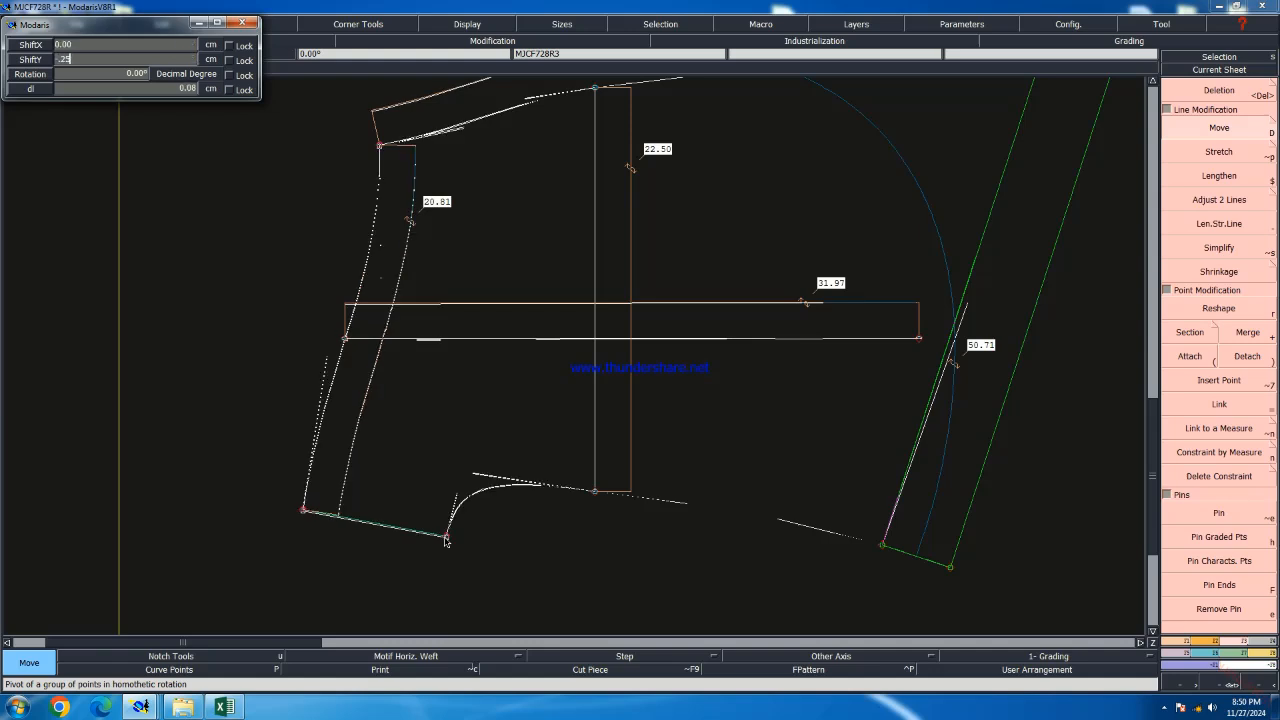
pyautogui.write('-.25')
pyautogui.press('Return')
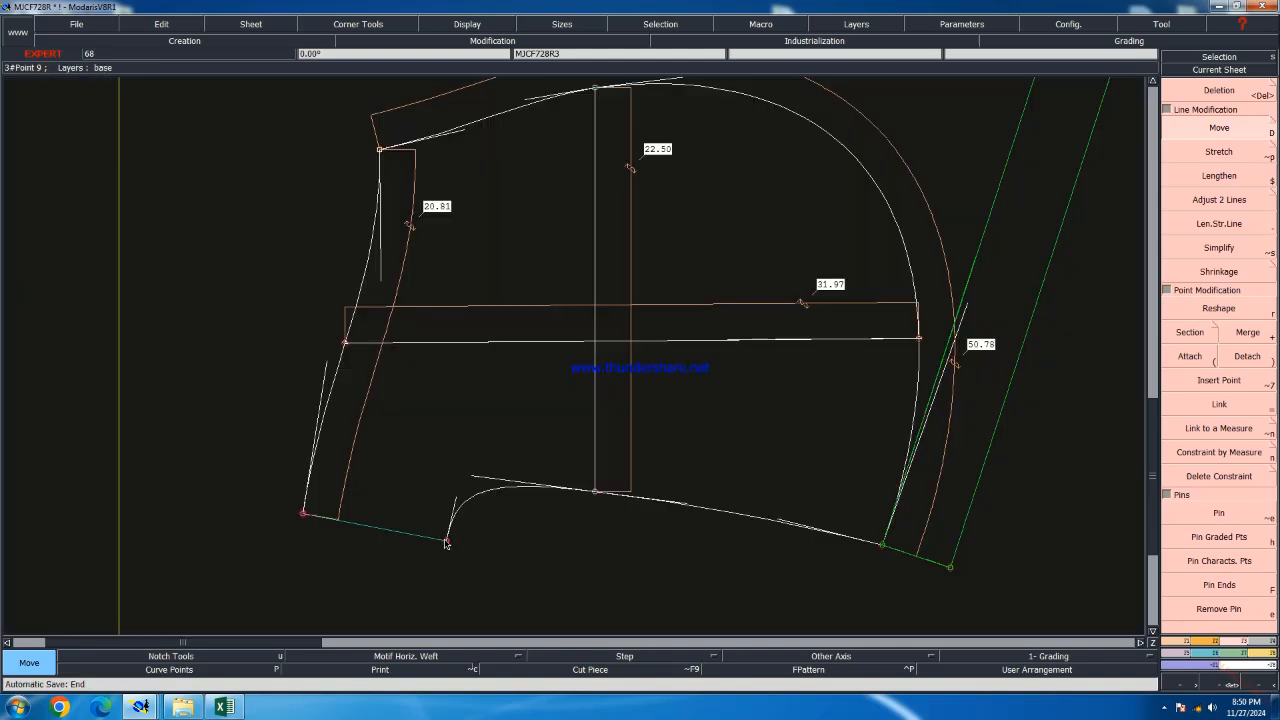
# Shift the hood's lower front edge by -0.20 cm in X, keeping Y at 0.00
pyautogui.click(446, 543)
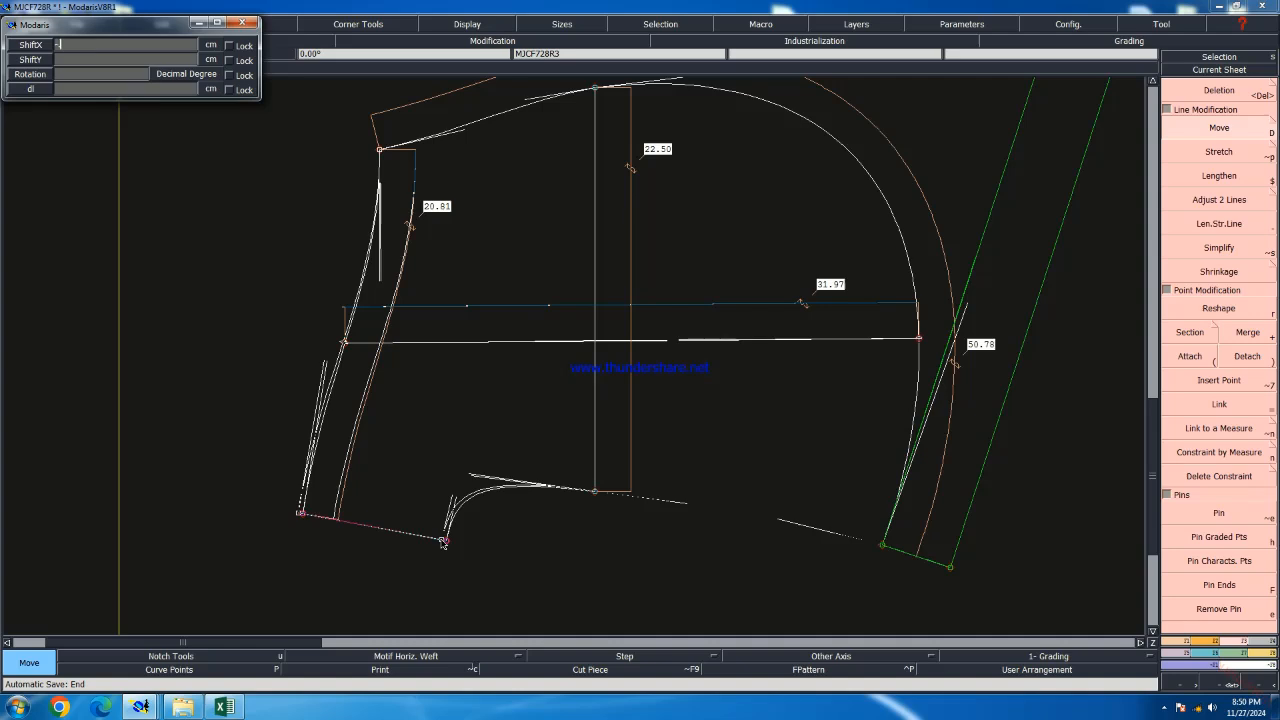
pyautogui.write('-0.2')
pyautogui.press('Tab')
pyautogui.scroll(2, 443, 541)
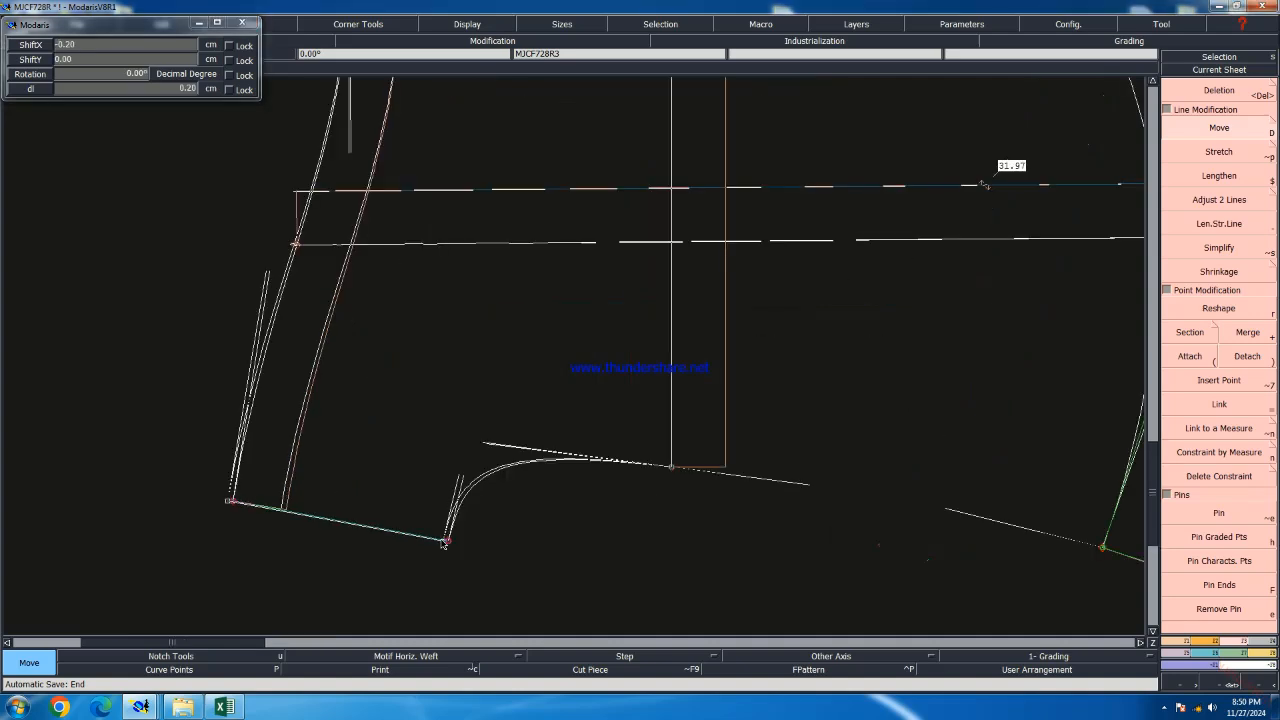
pyautogui.press('Return')
pyautogui.scroll(-2, 417, 604)
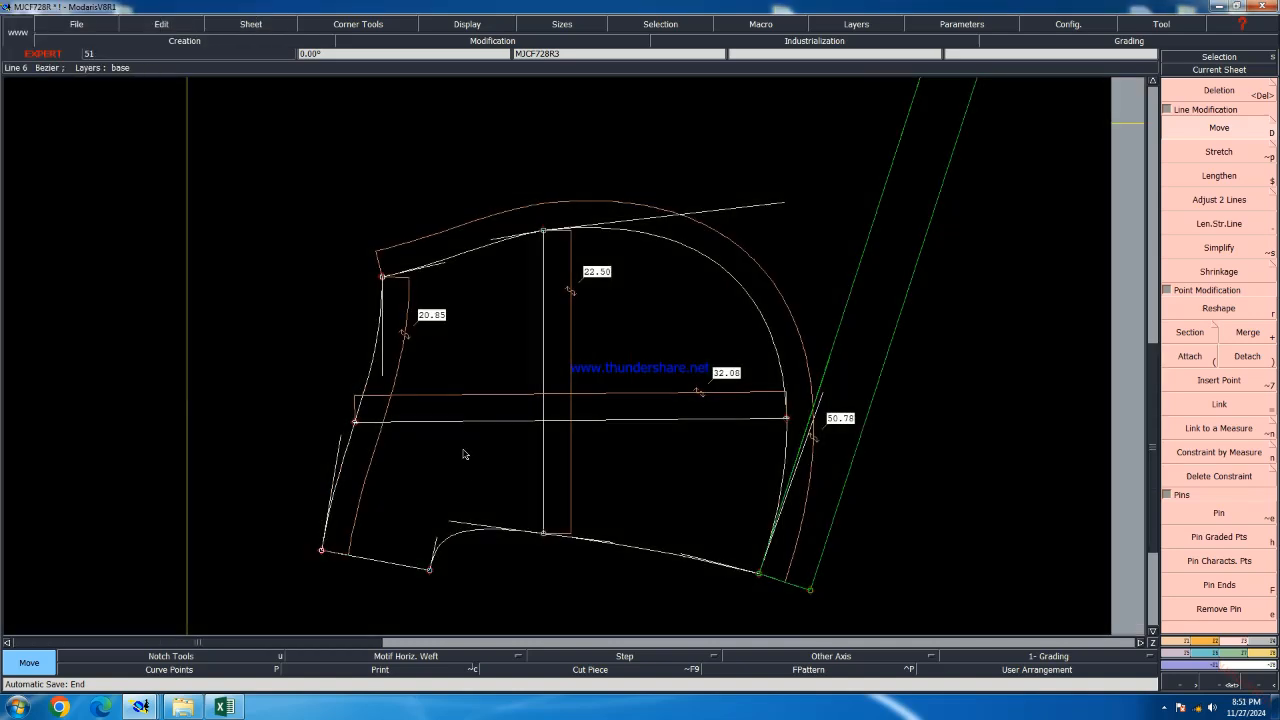
# Walk the centre strip along the hood's back and crown curve up to the upper front corner and compare the end points
pyautogui.click(1257, 662)
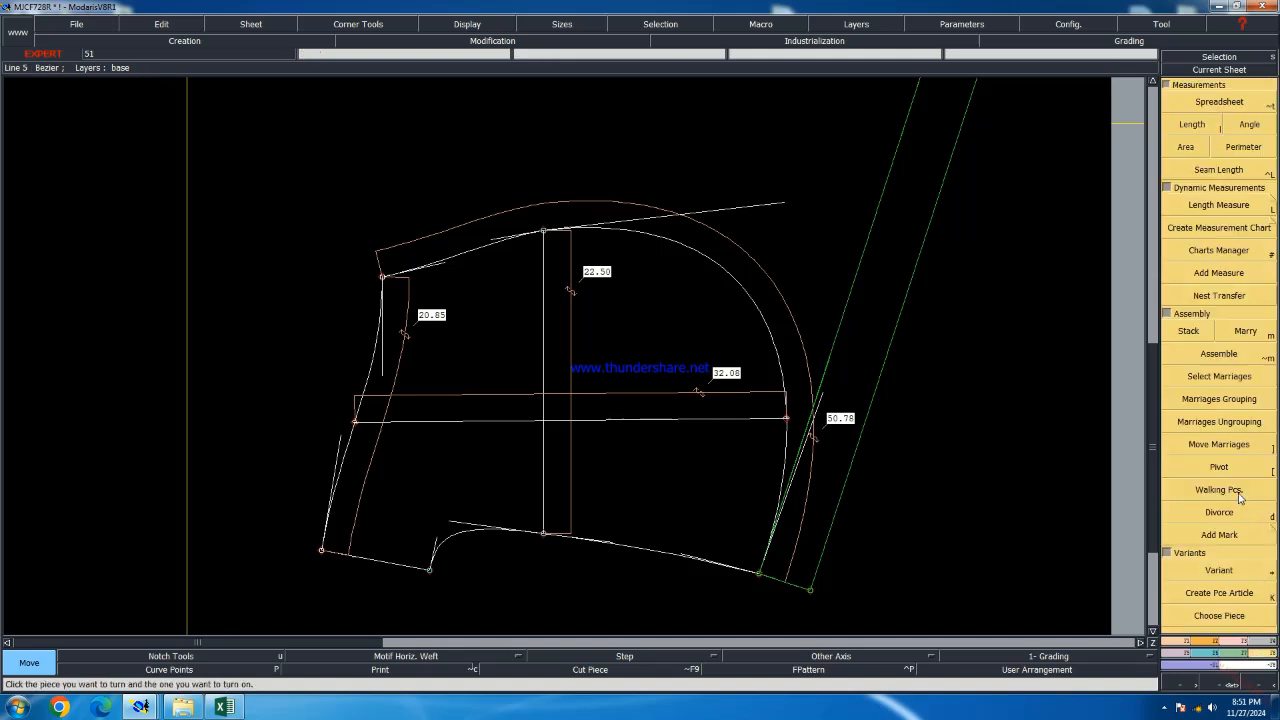
pyautogui.click(1219, 489)
pyautogui.scroll(3, 665, 563)
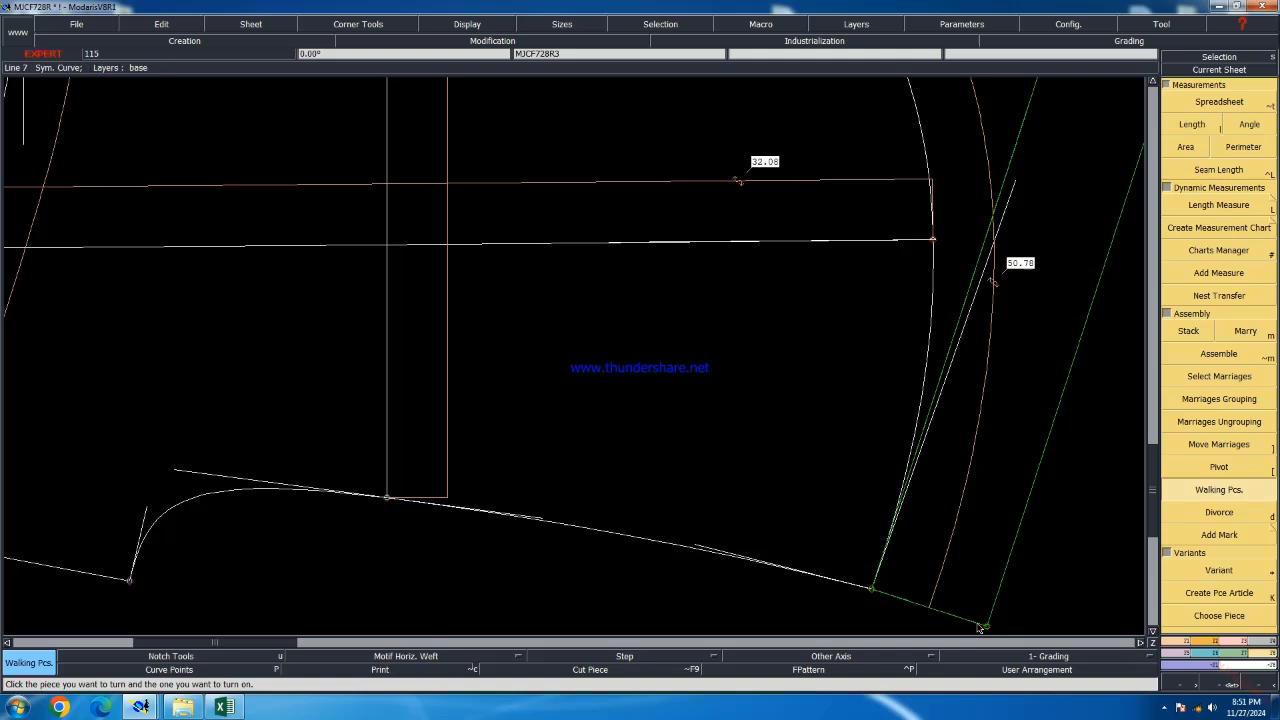
pyautogui.scroll(-3, 896, 534)
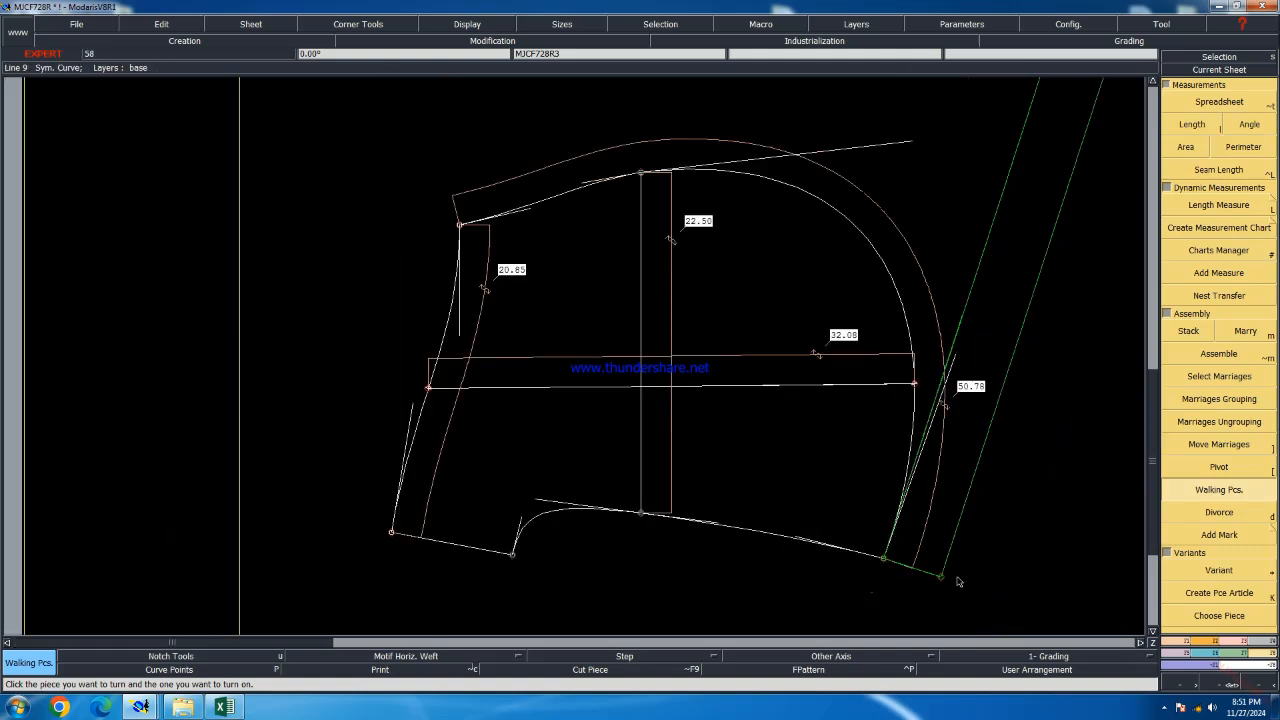
pyautogui.scroll(5, 955, 585)
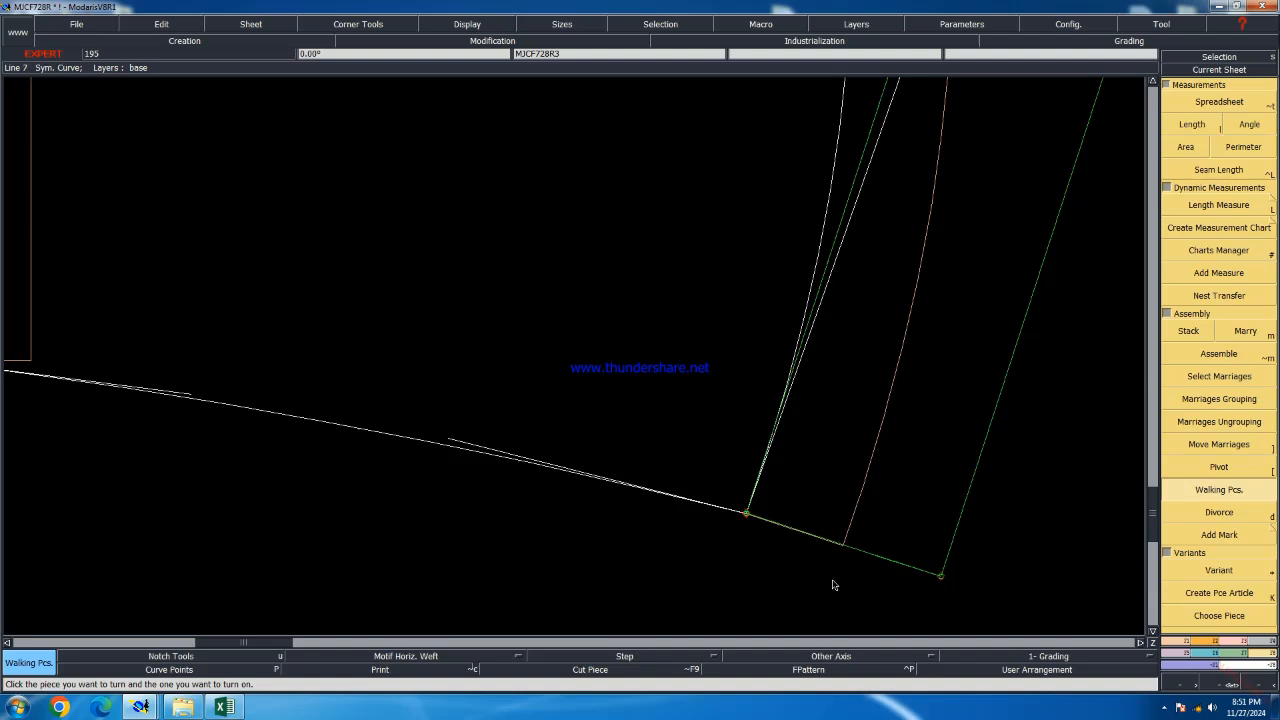
pyautogui.scroll(-3, 793, 559)
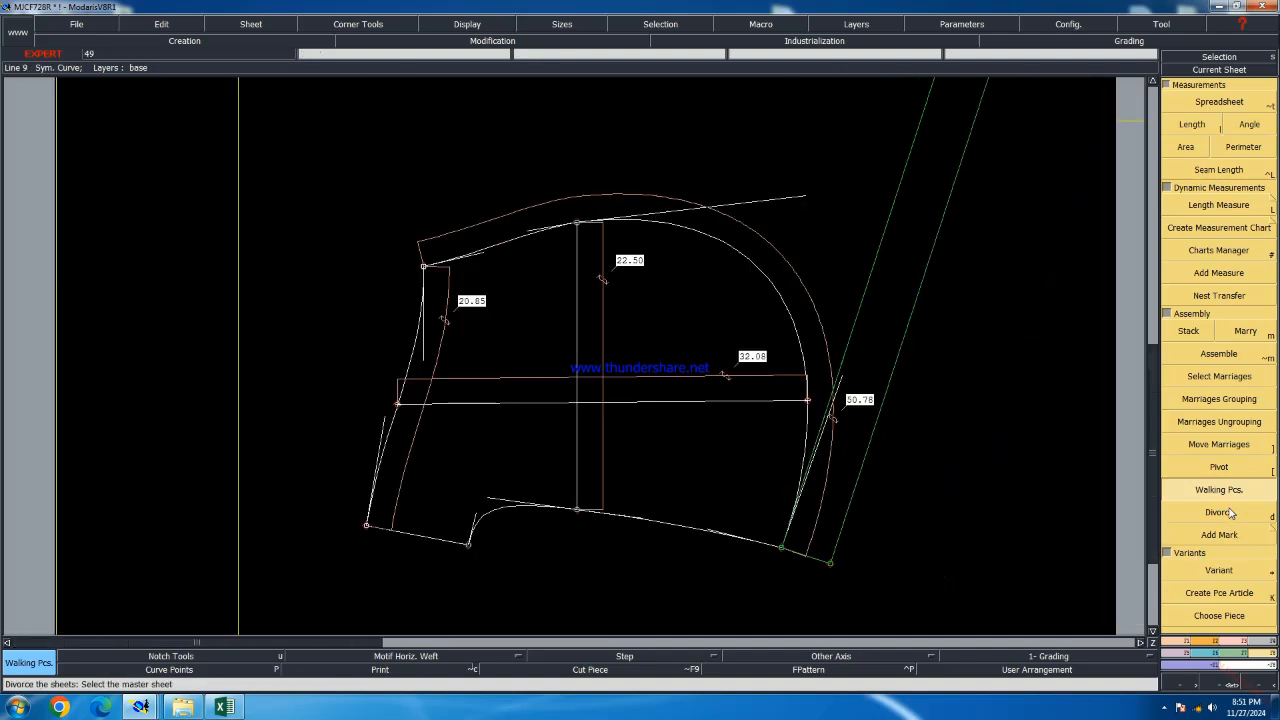
pyautogui.click(793, 531)
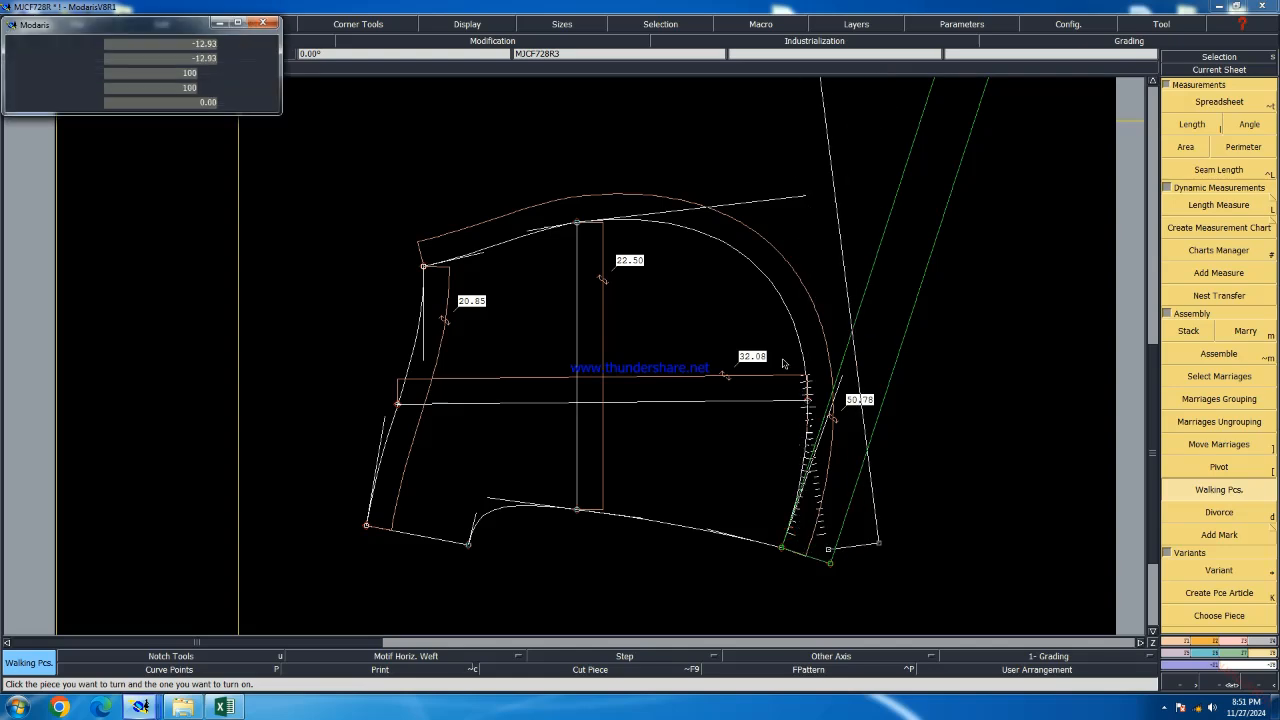
pyautogui.click(455, 277)
pyautogui.scroll(3, 455, 277)
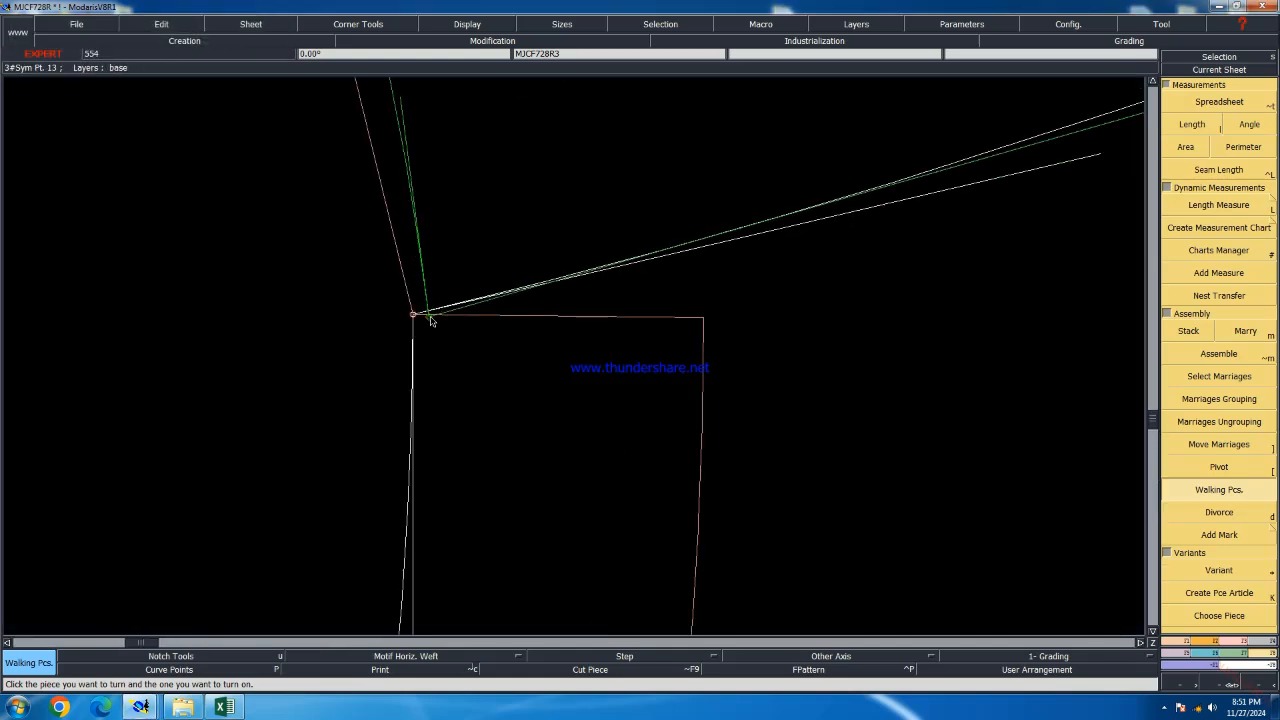
# Walk the centre strip to the hood's upper front corner and reshape the strip's end point to coincide with that corner
pyautogui.click(571, 278)
pyautogui.click(425, 313)
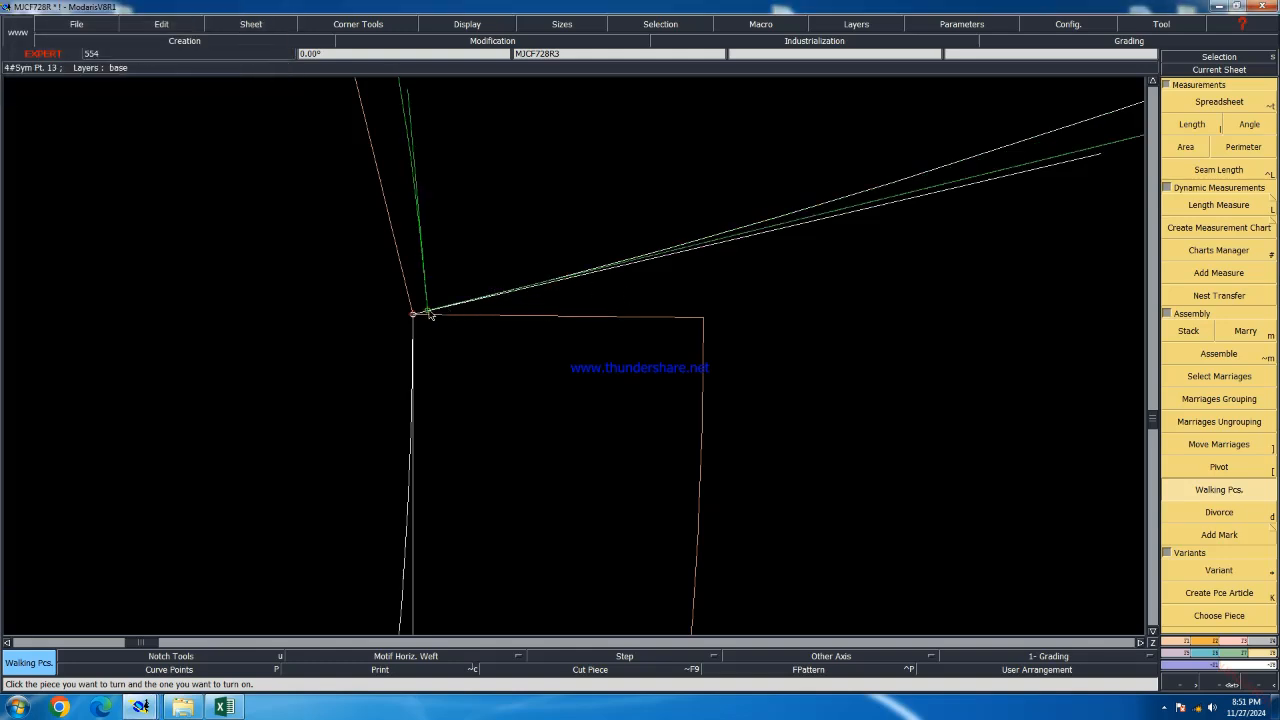
pyautogui.press('r')
pyautogui.click(429, 312)
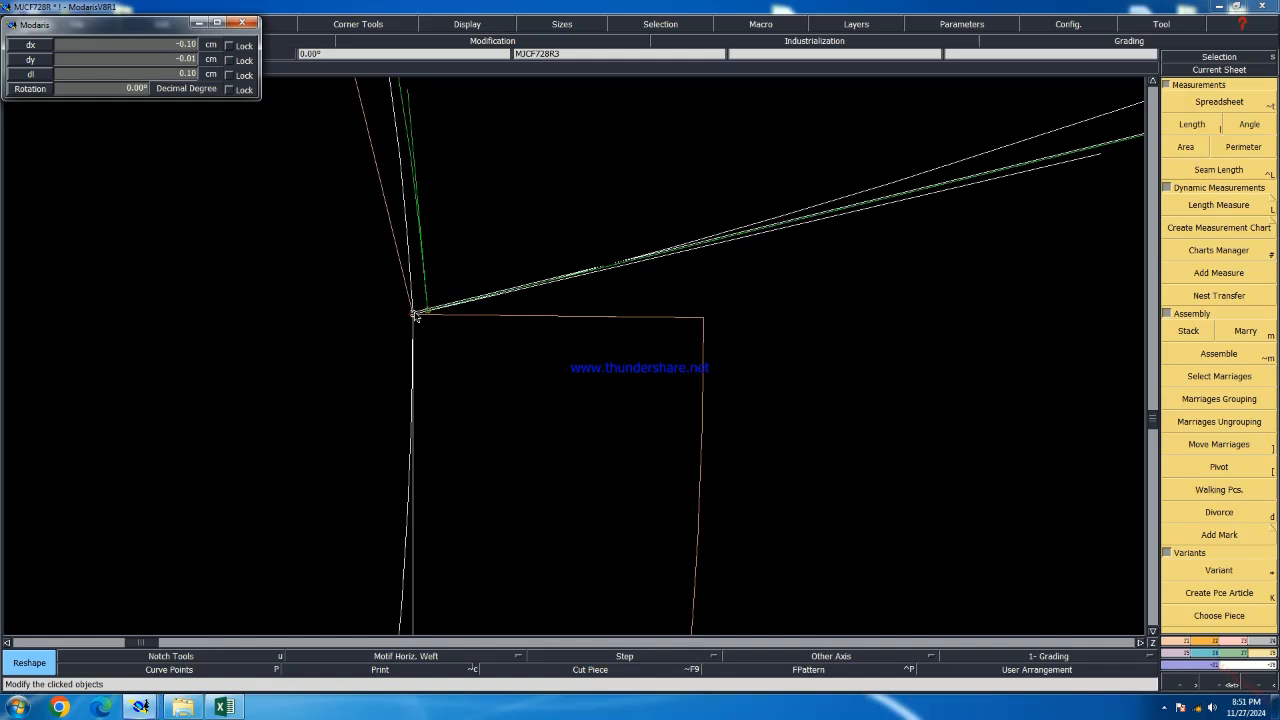
pyautogui.click(416, 316)
pyautogui.scroll(-3, 480, 400)
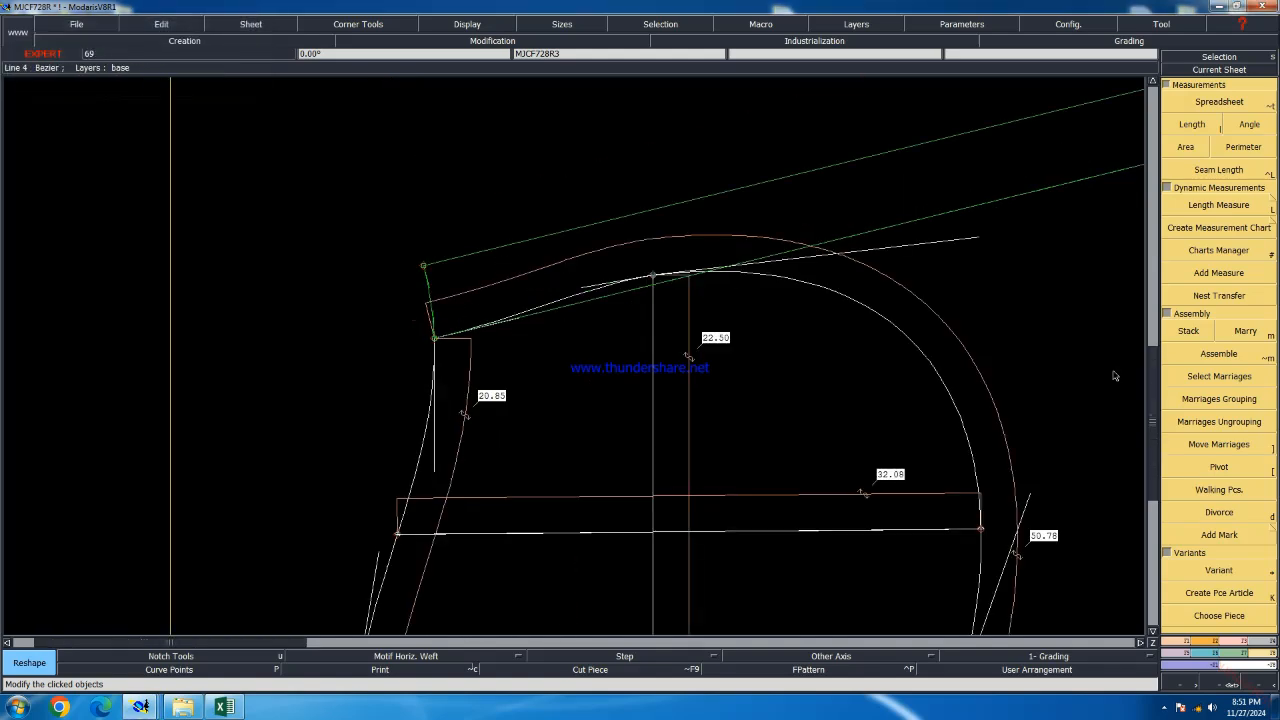
# Divorce the centre strip from the hood sheet, rearrange all sheets on the desk and save the model
pyautogui.click(1220, 510)
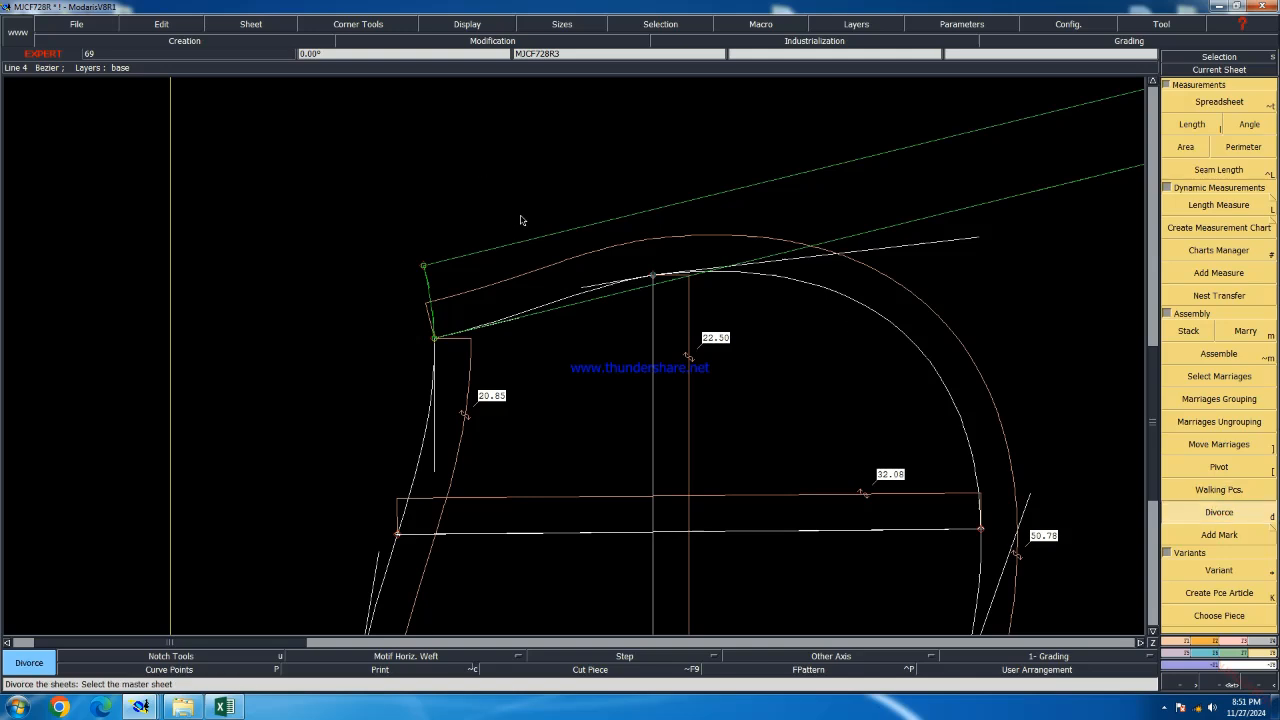
pyautogui.press('j')
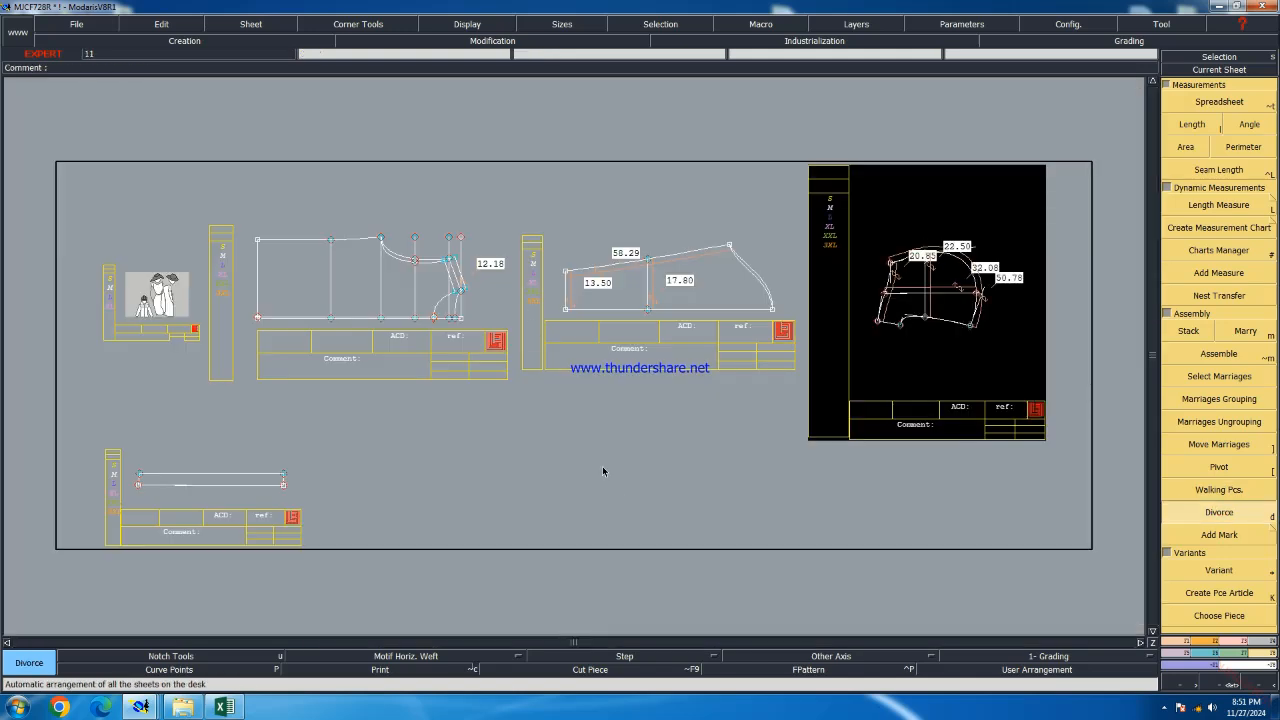
pyautogui.scroll(5, 159, 489)
pyautogui.scroll(-2, 290, 376)
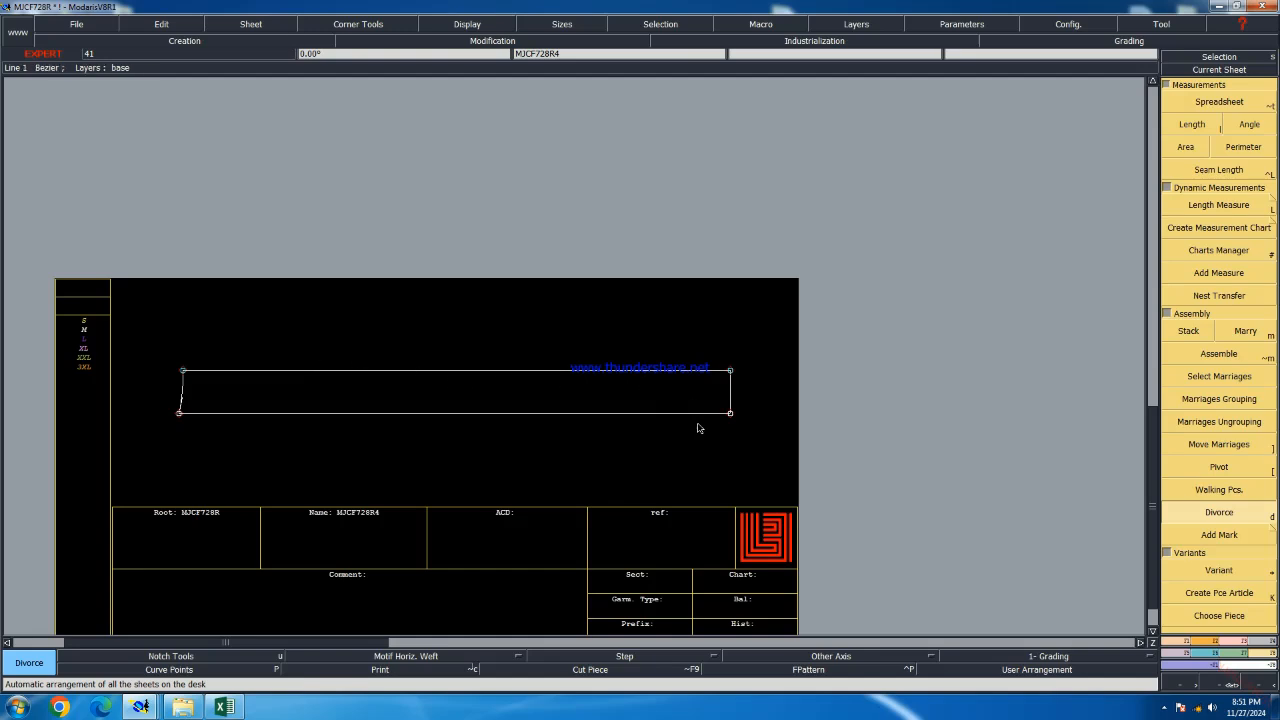
pyautogui.hotkey('ctrl', 's')
pyautogui.click(562, 430)
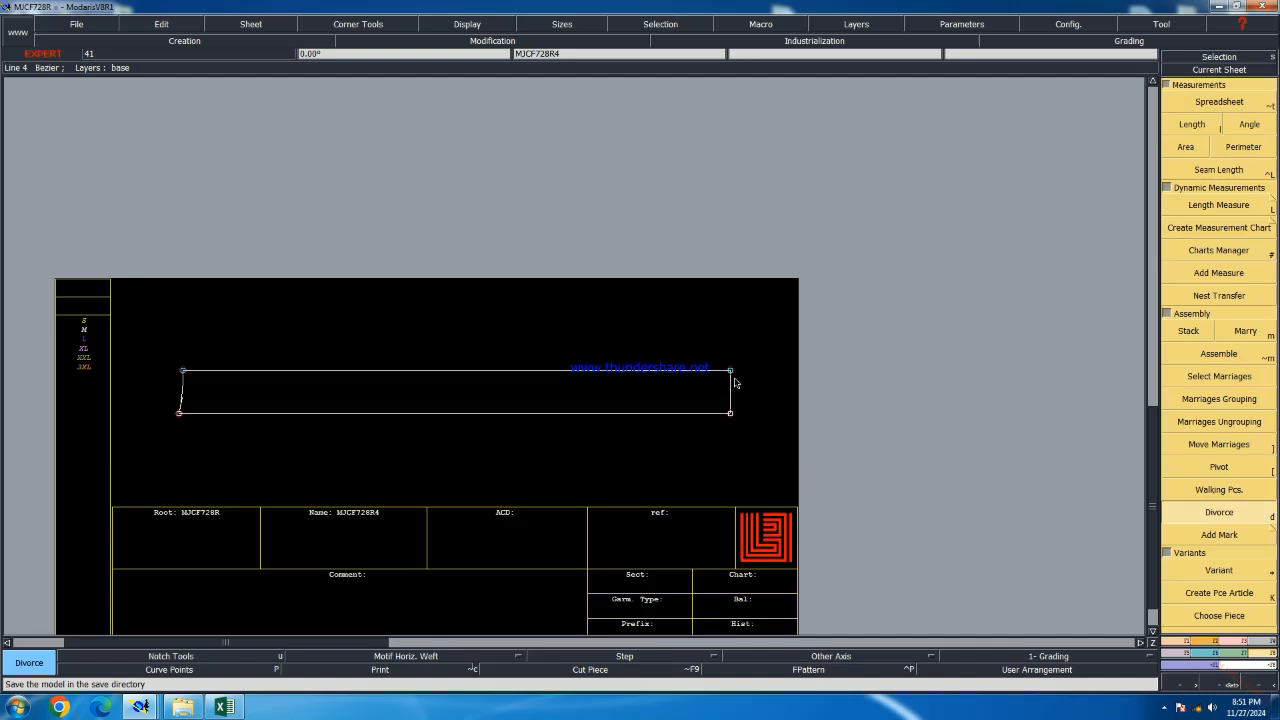
# Marry the centre strip's square-end lower corner to the hood's lower back corner to compare the two pieces
pyautogui.scroll(-2, 735, 383)
pyautogui.scroll(4, 709, 406)
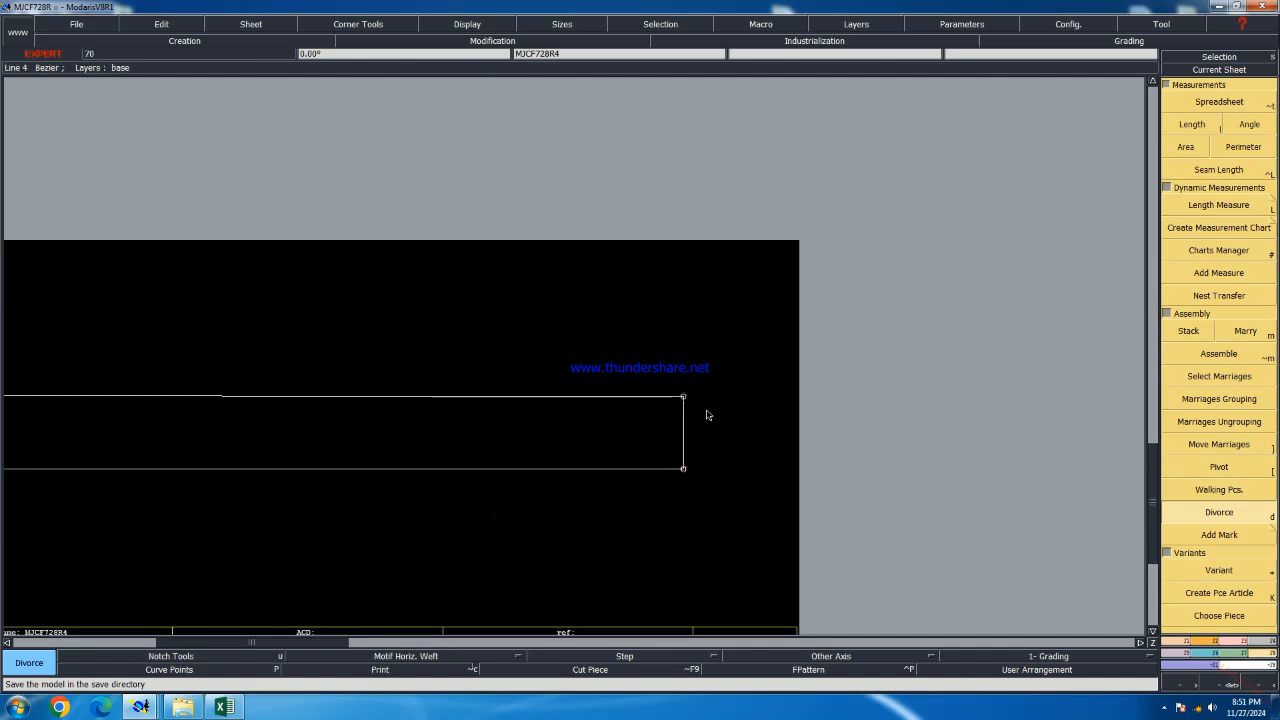
pyautogui.scroll(-2, 706, 415)
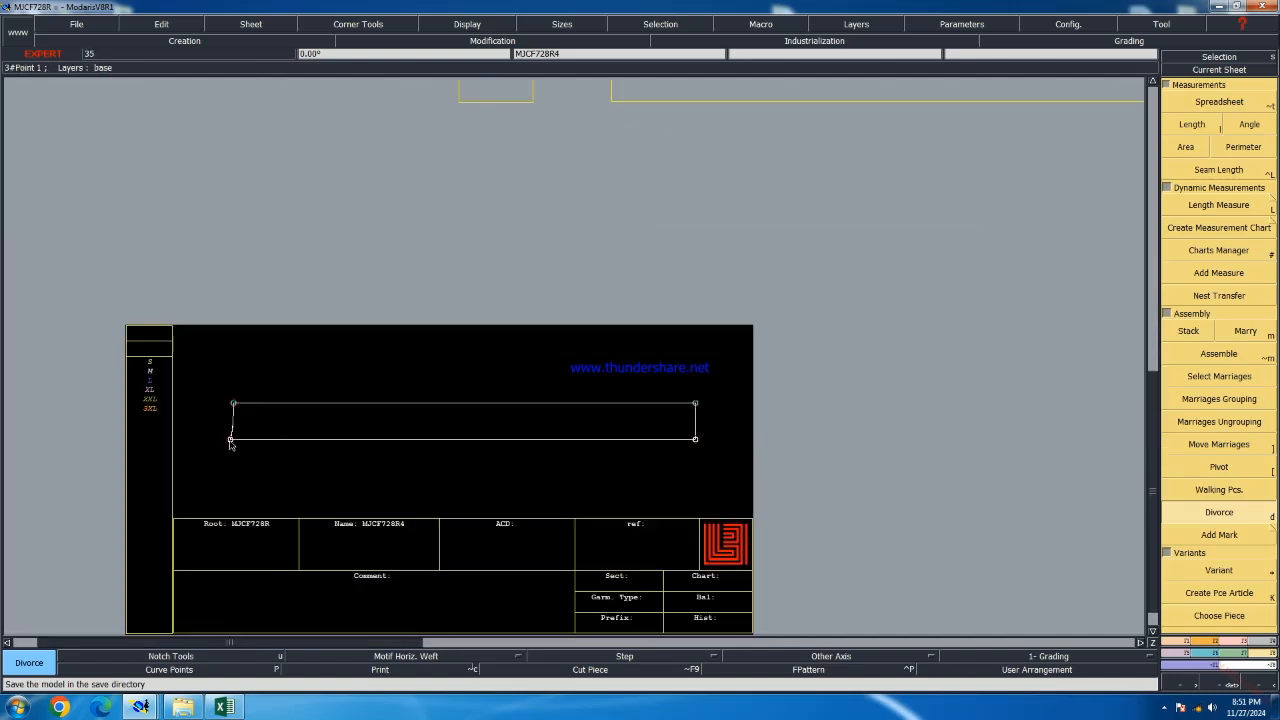
pyautogui.press('m')
pyautogui.click(696, 441)
pyautogui.scroll(-7, 696, 441)
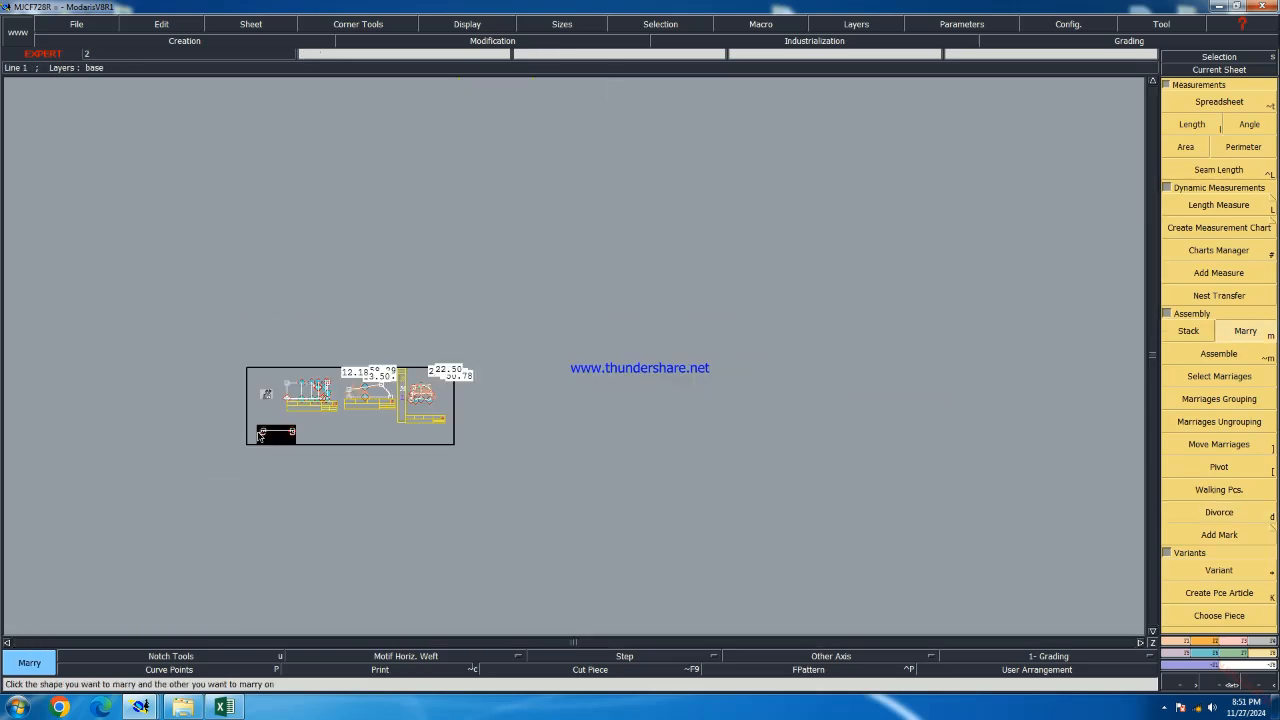
pyautogui.scroll(1, 352, 400)
pyautogui.scroll(6, 341, 404)
pyautogui.scroll(-5, 800, 395)
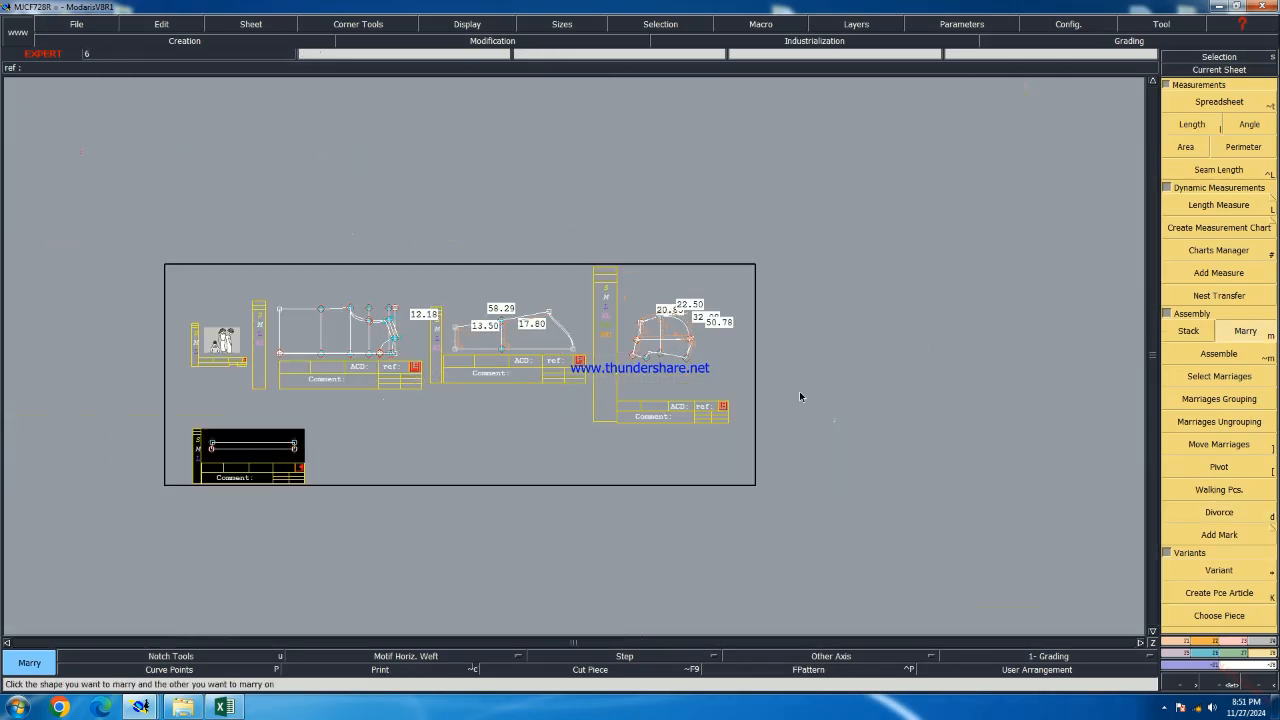
pyautogui.scroll(6, 548, 349)
pyautogui.scroll(3, 443, 374)
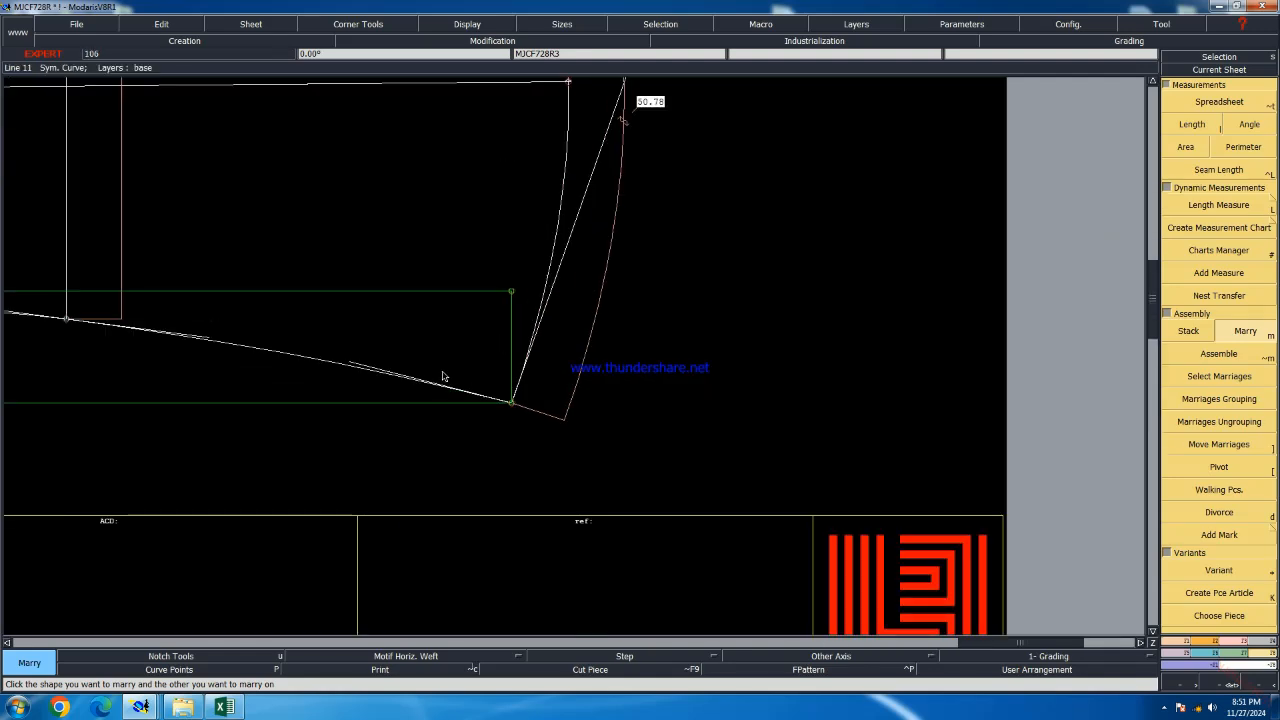
# Pivot the strip about the hood's lower back corner along the back curve and check how its end continues the neckline
pyautogui.press('[')
pyautogui.click(415, 405)
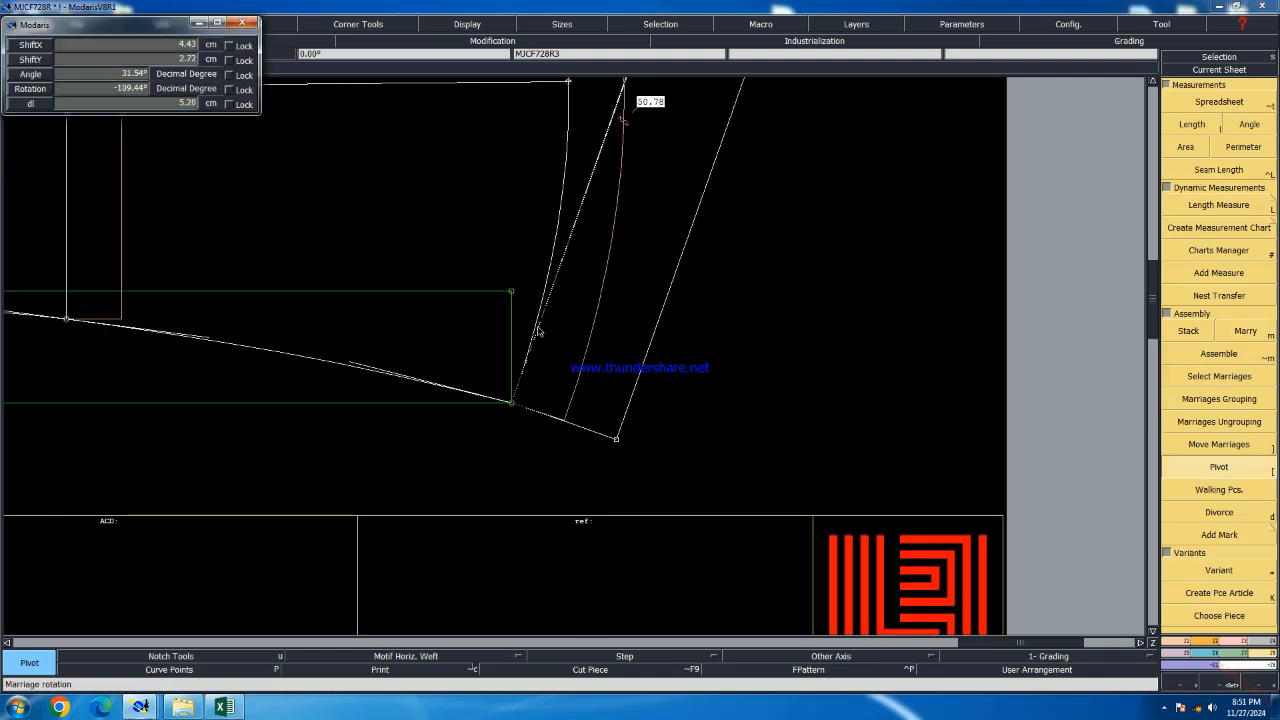
pyautogui.click(538, 331)
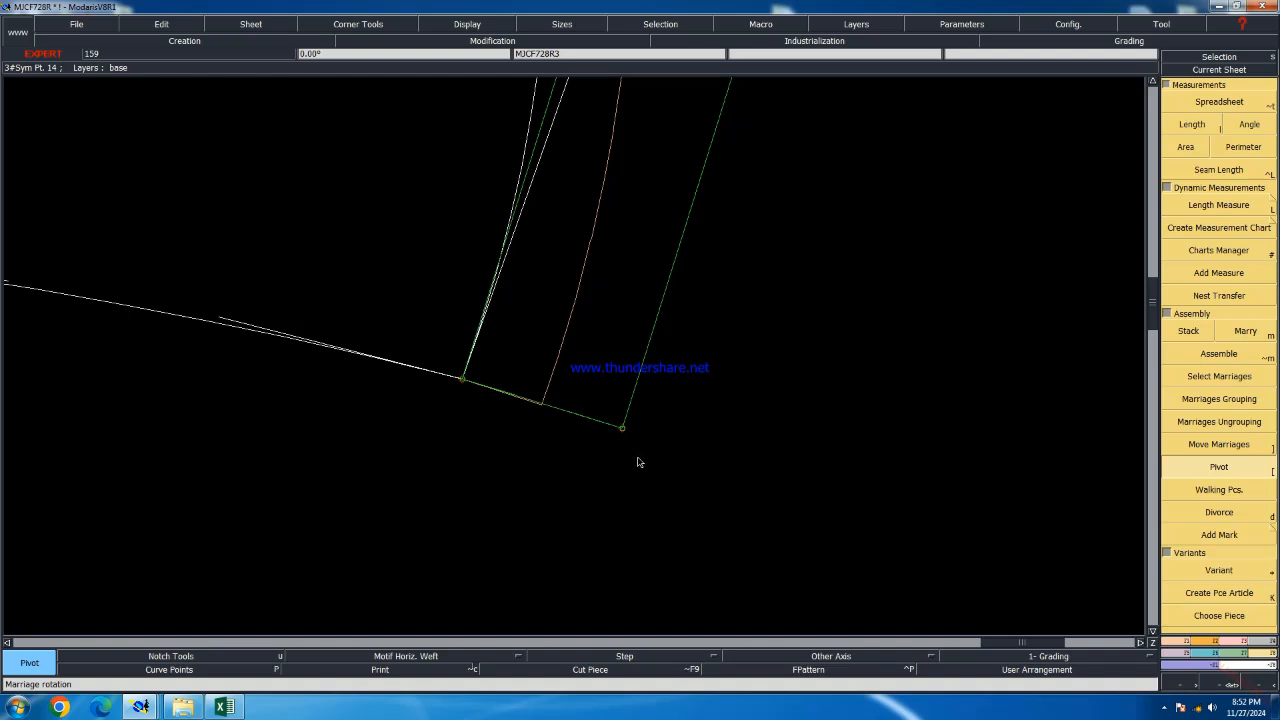
pyautogui.scroll(-1, 639, 462)
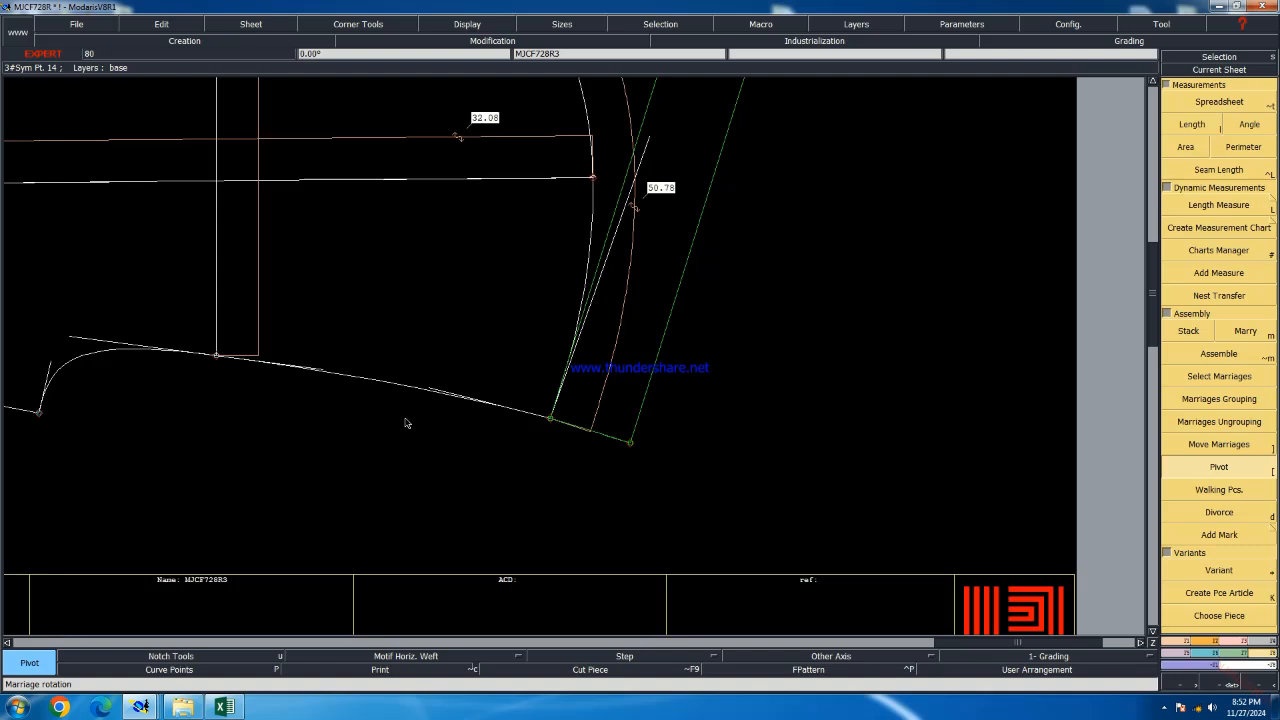
pyautogui.scroll(1, 348, 383)
pyautogui.scroll(-2, 636, 432)
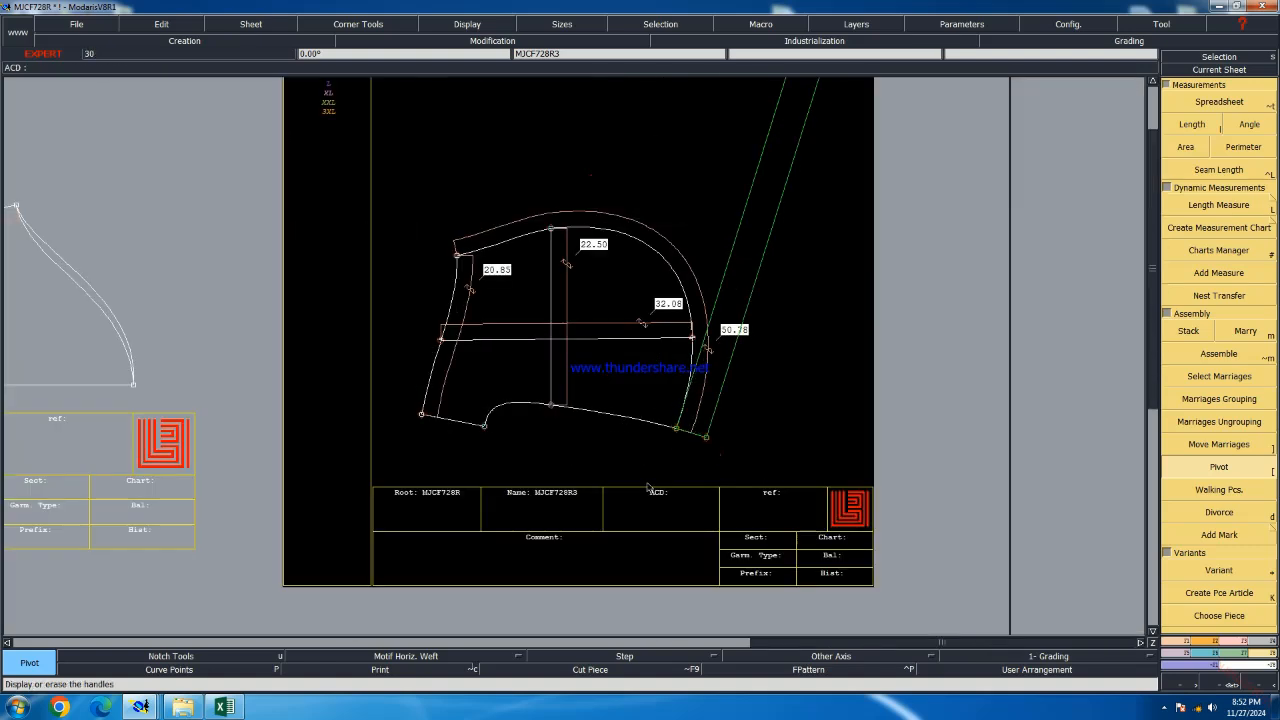
# Divorce the centre strip from the hood again, rearrange the sheets and save the model despite the validation warning
pyautogui.hotkey('shift', 'm')
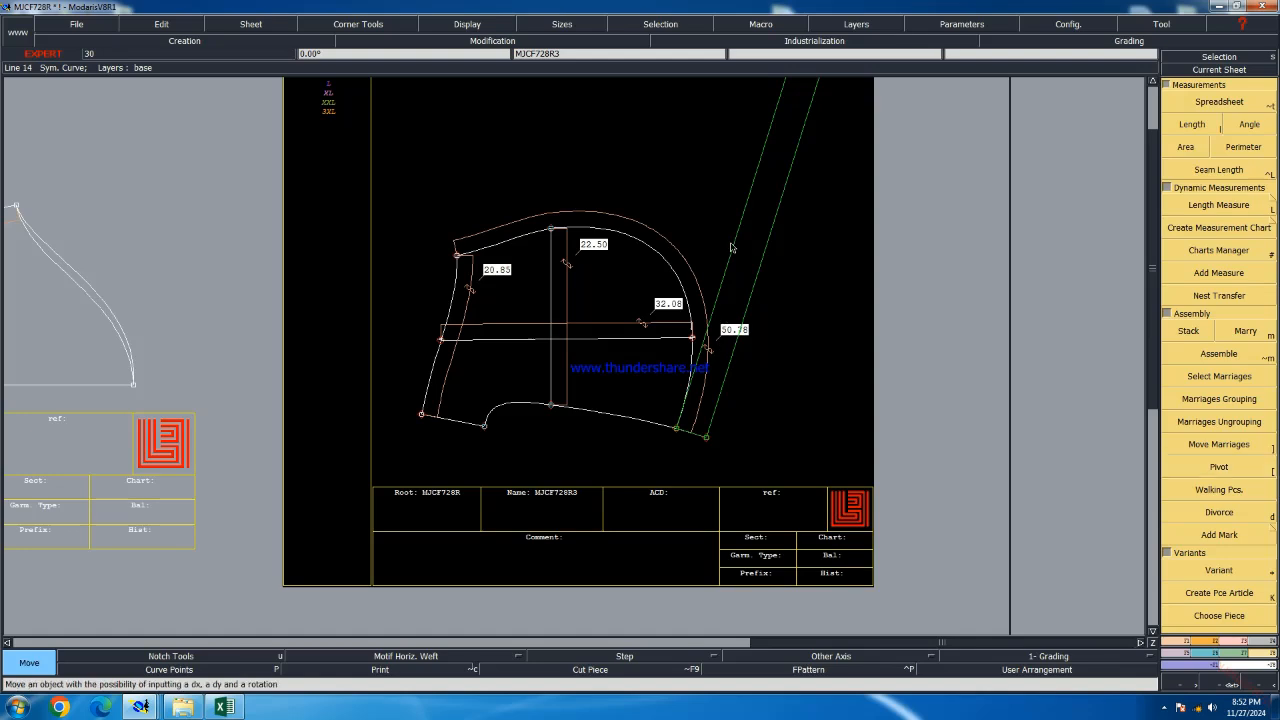
pyautogui.press('d')
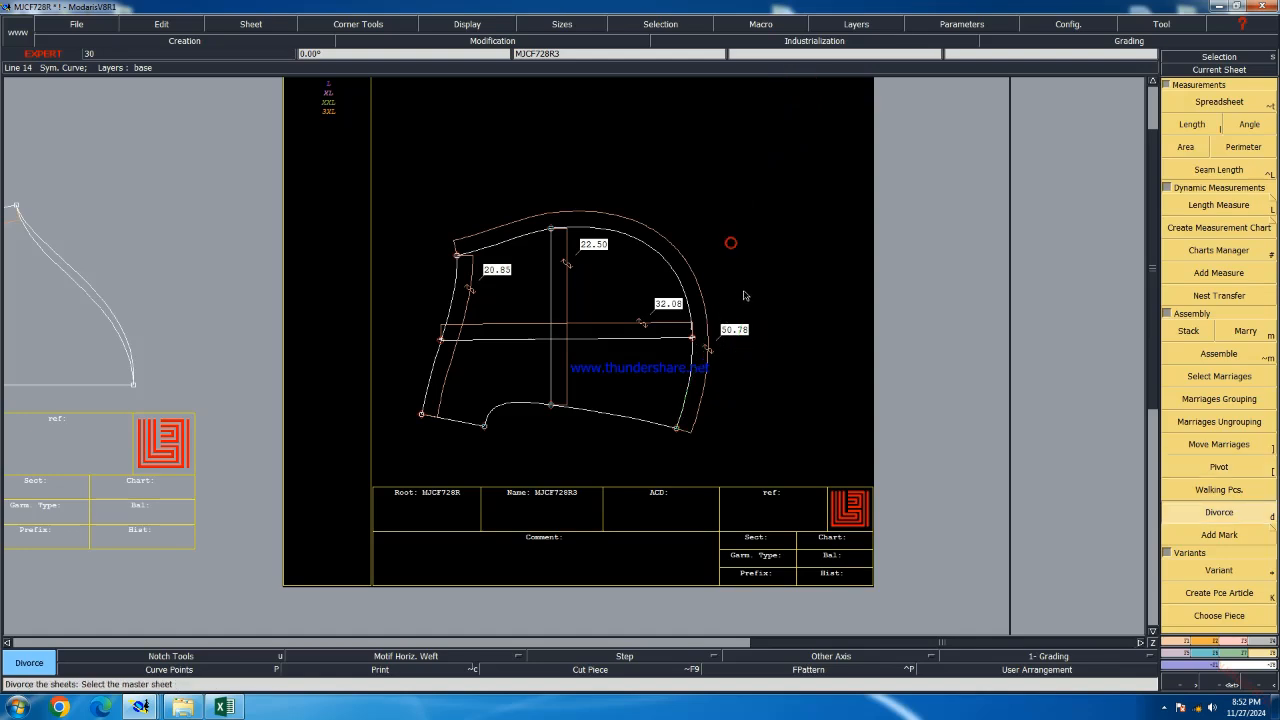
pyautogui.press('j')
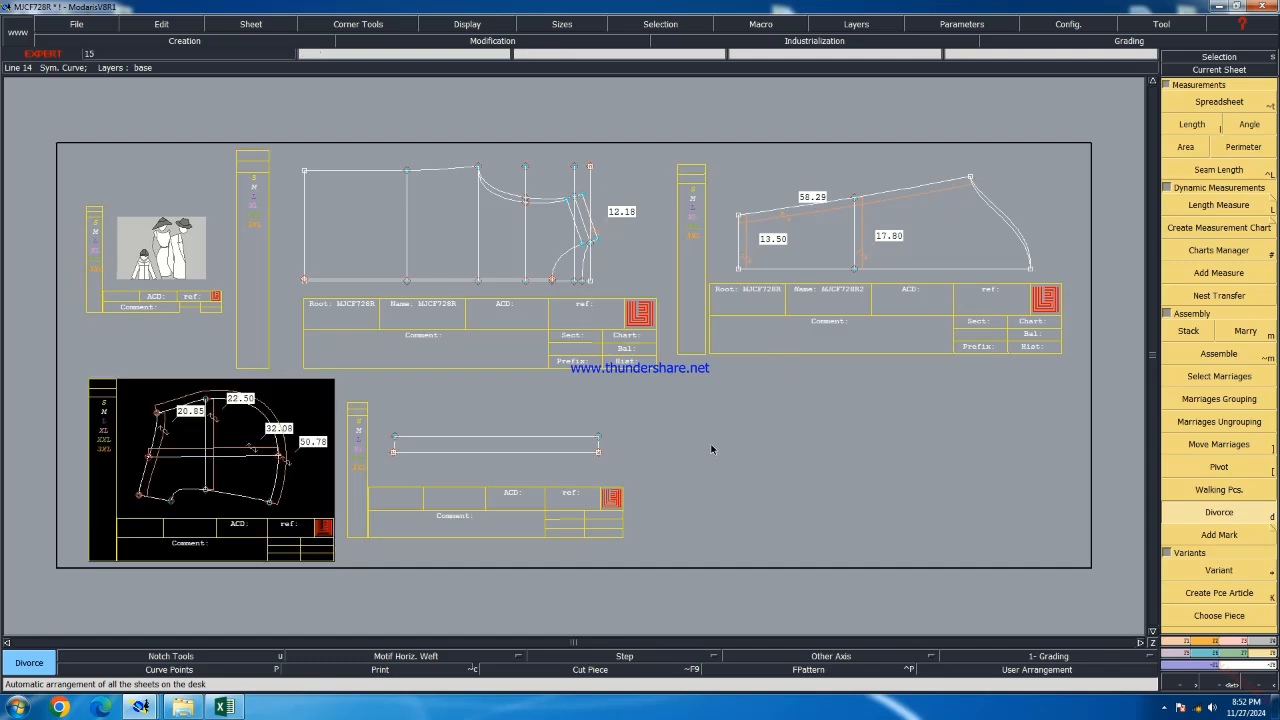
pyautogui.hotkey('ctrl', 's')
pyautogui.click(563, 430)
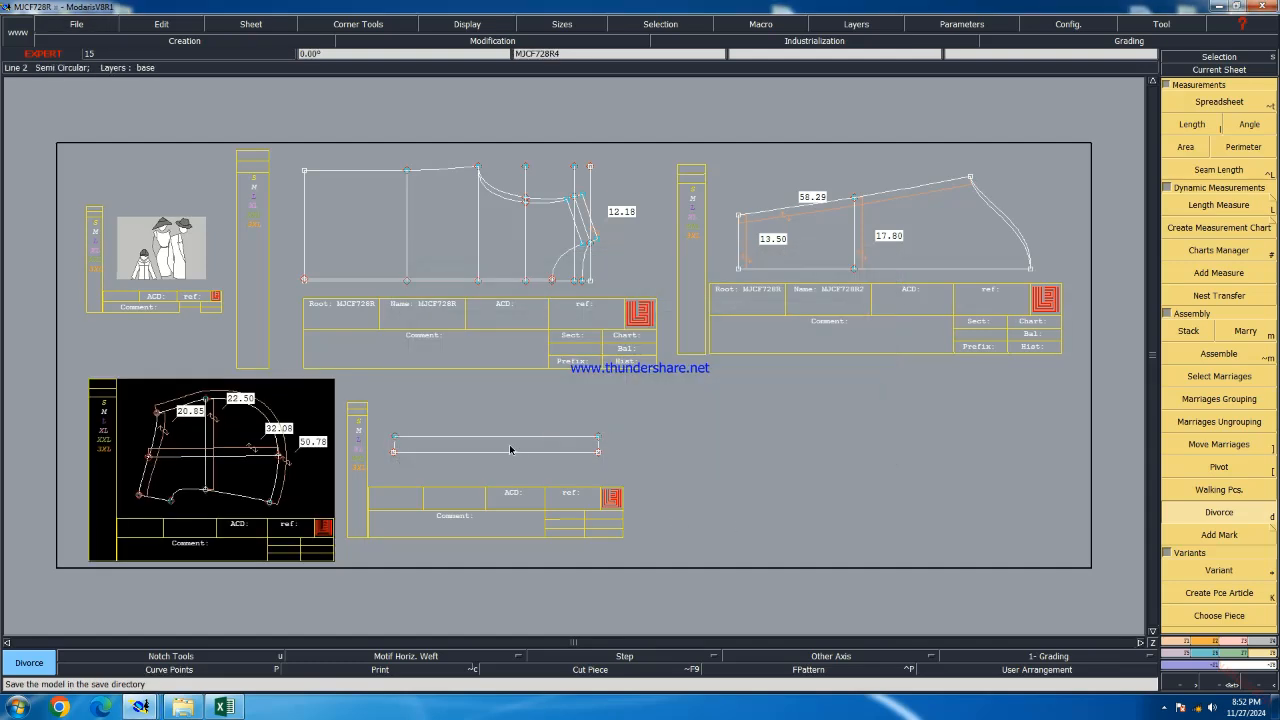
pyautogui.hotkey('ctrl', 's')
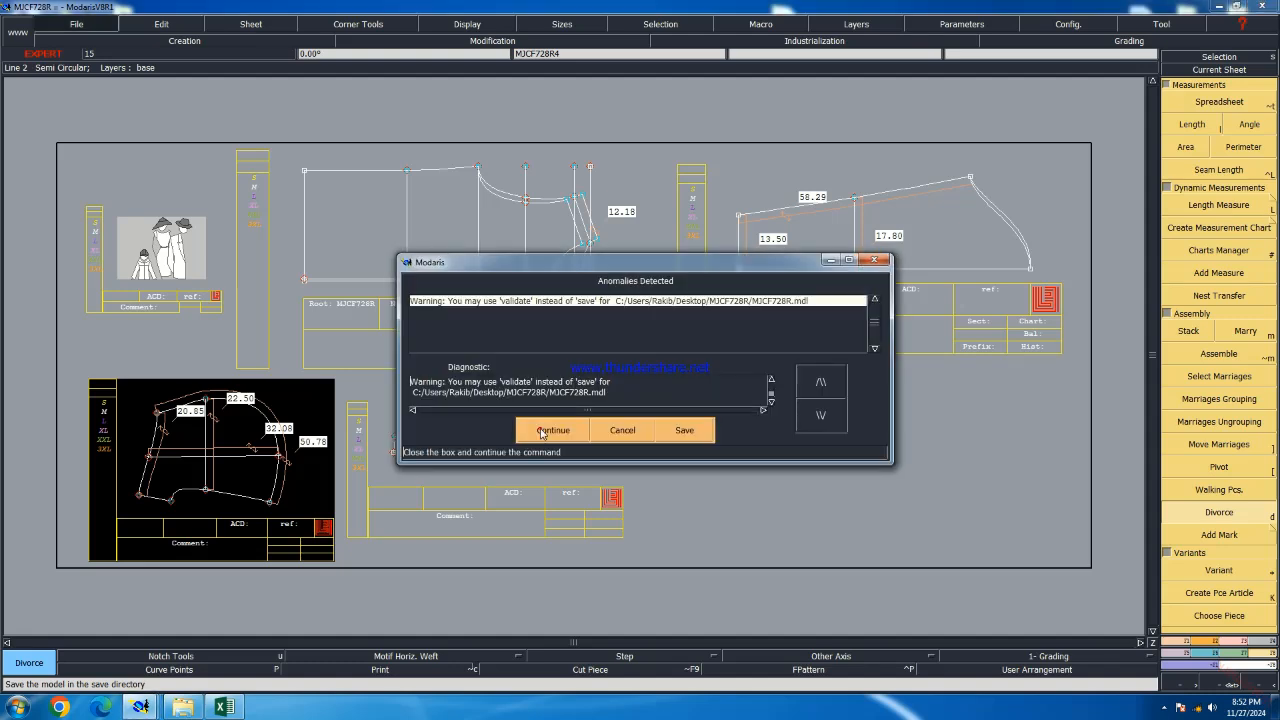
pyautogui.click(540, 430)
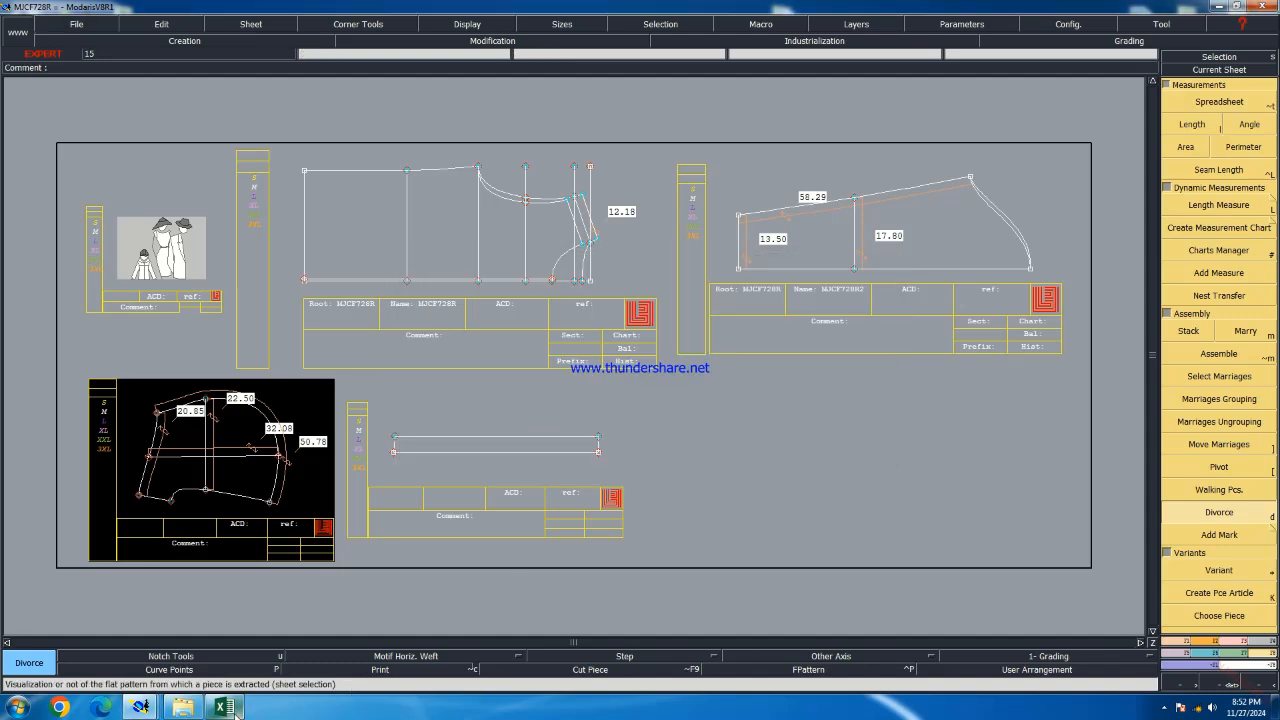
# Review the jacket's front and back sketch and the measurement chart in the Excel spec sheet, returning to the MJCF728R model
pyautogui.moveTo(230, 707)
pyautogui.click(270, 620)
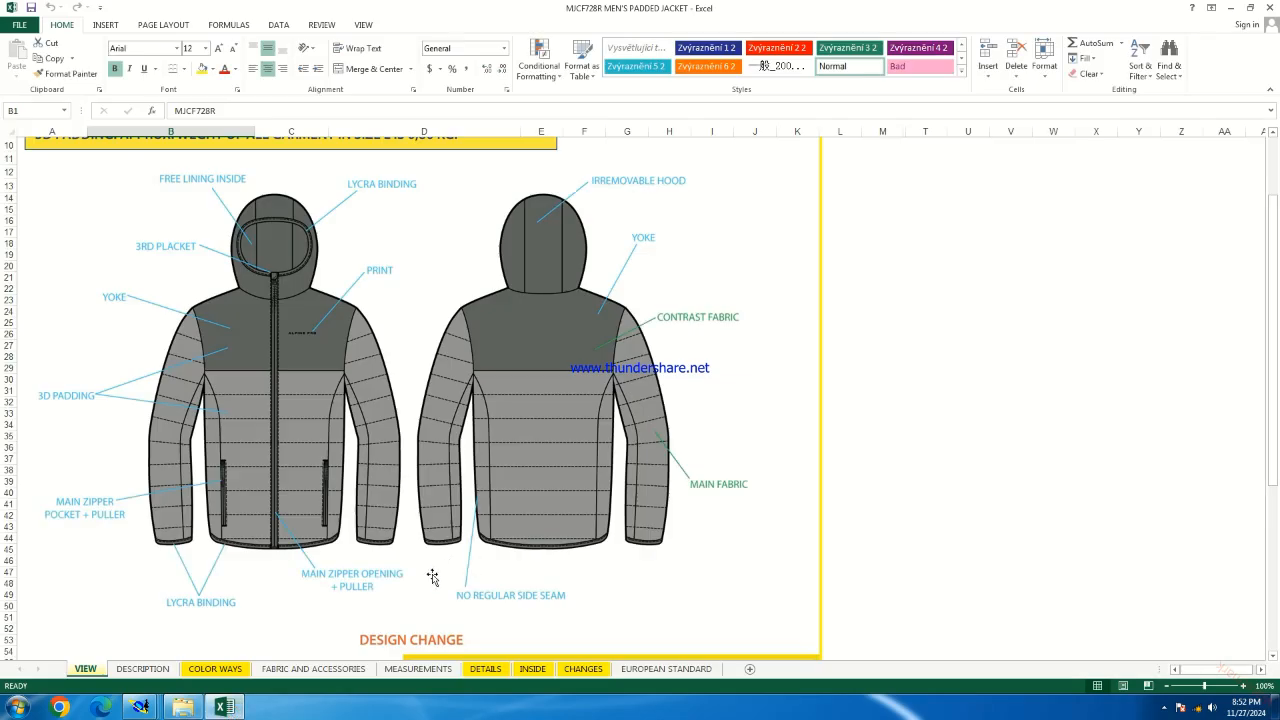
pyautogui.click(446, 668)
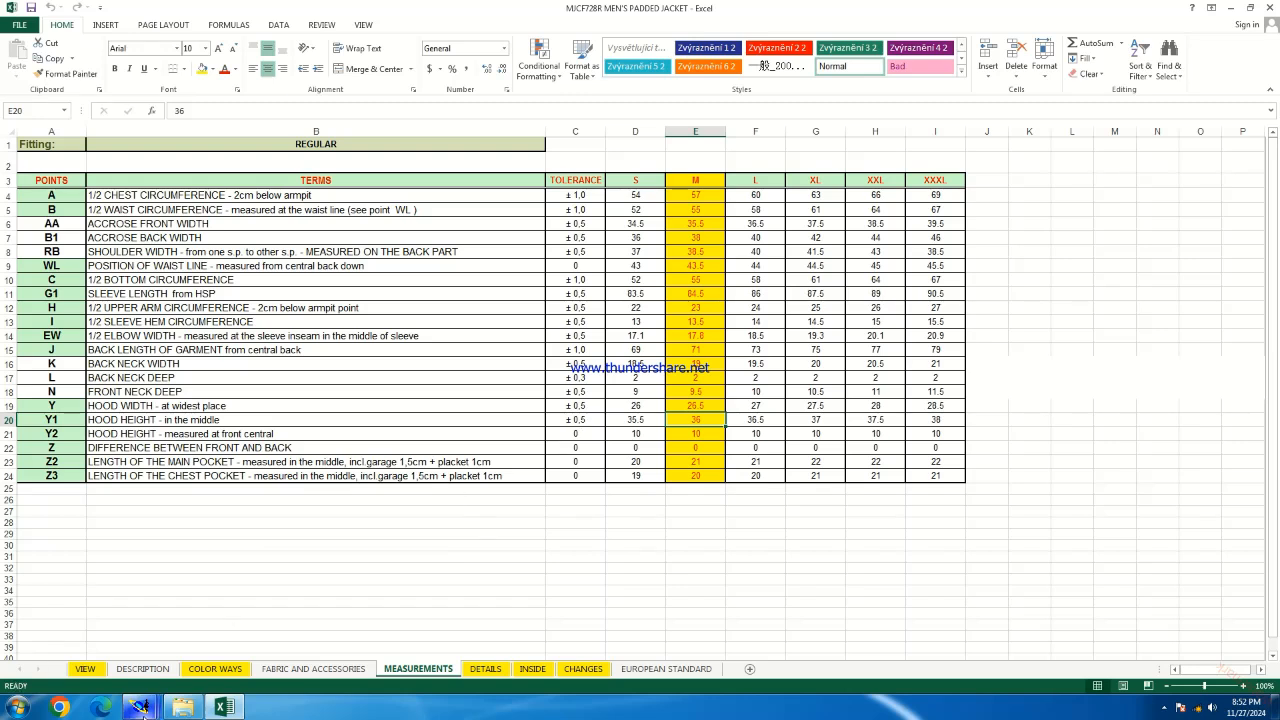
pyautogui.moveTo(141, 710)
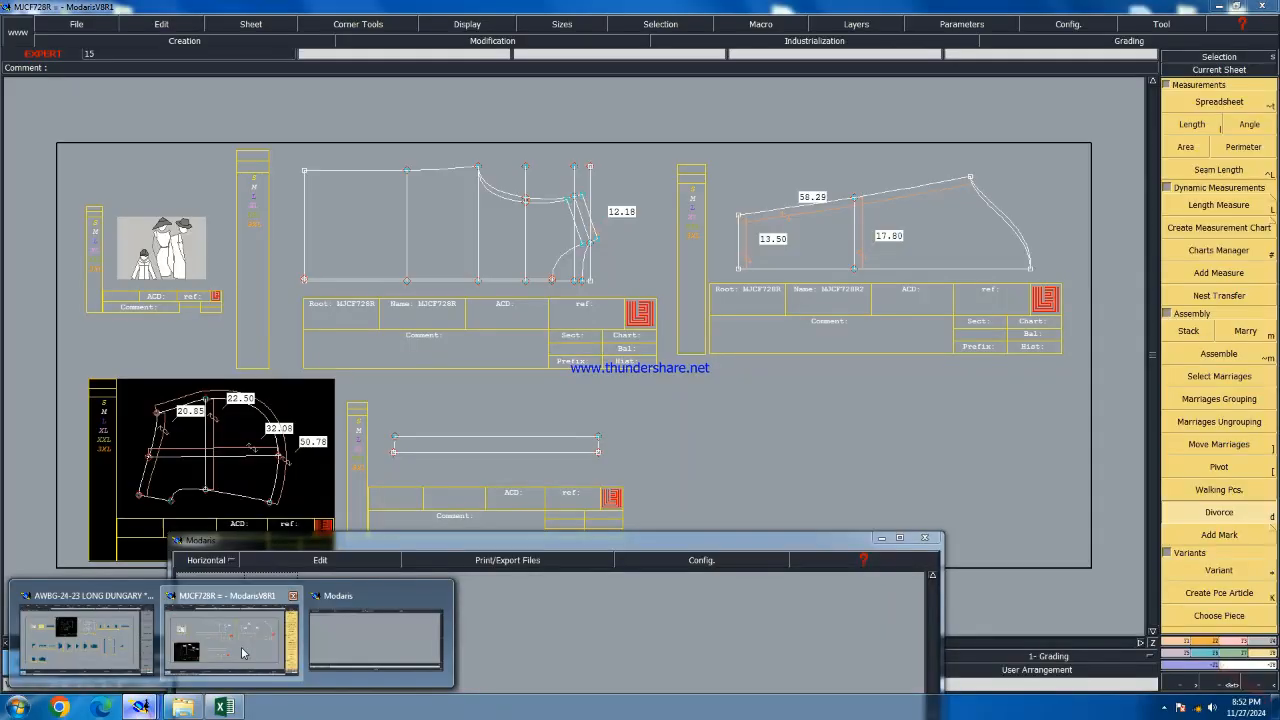
pyautogui.click(242, 653)
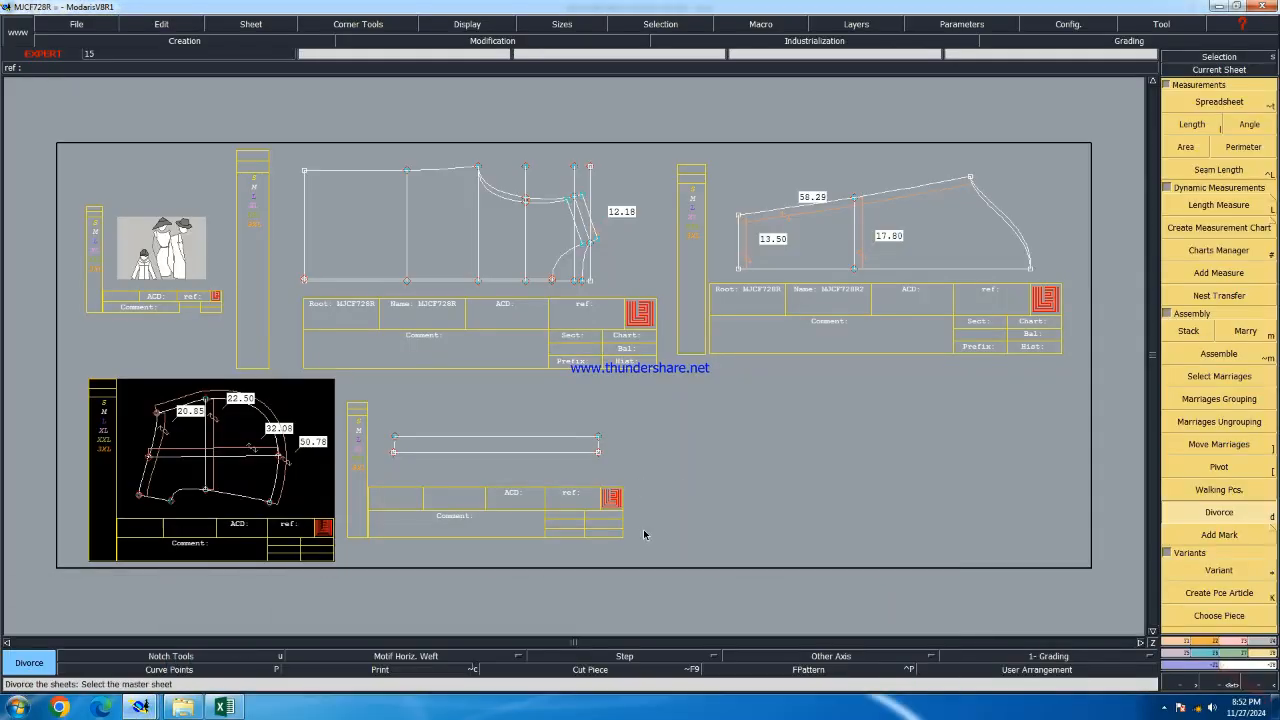
pyautogui.click(232, 709)
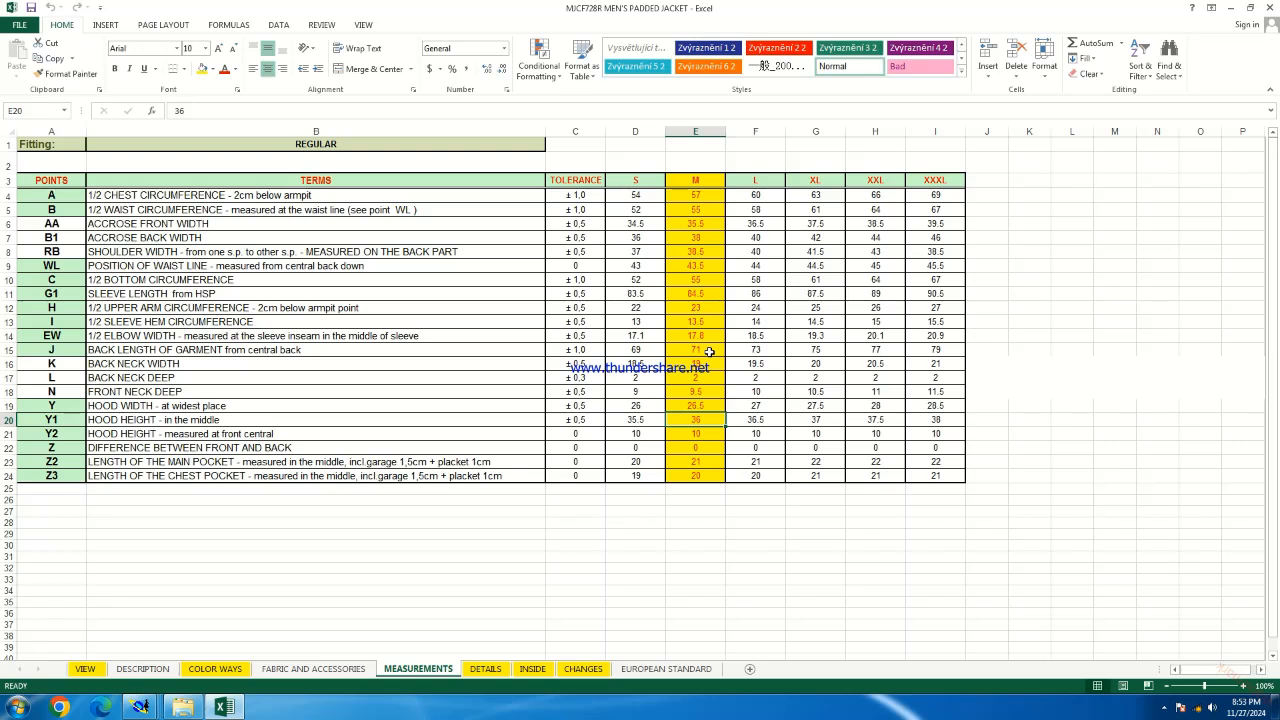
pyautogui.click(141, 708)
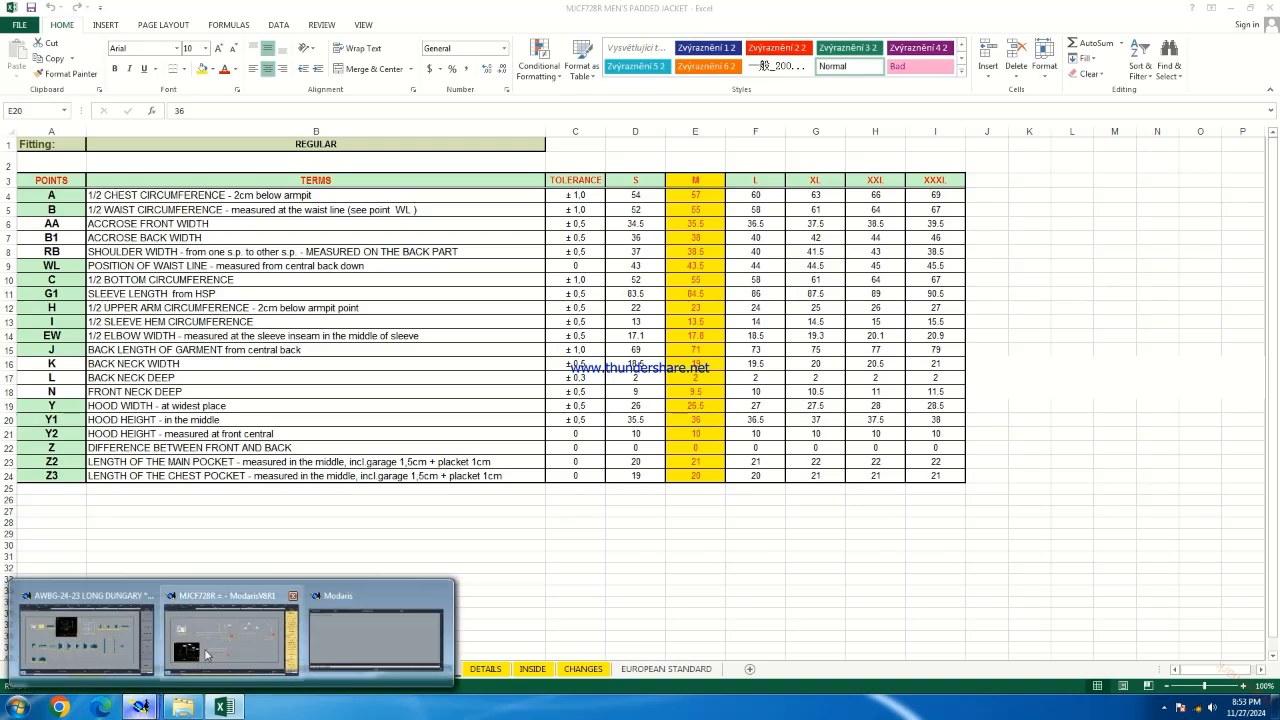
pyautogui.click(209, 655)
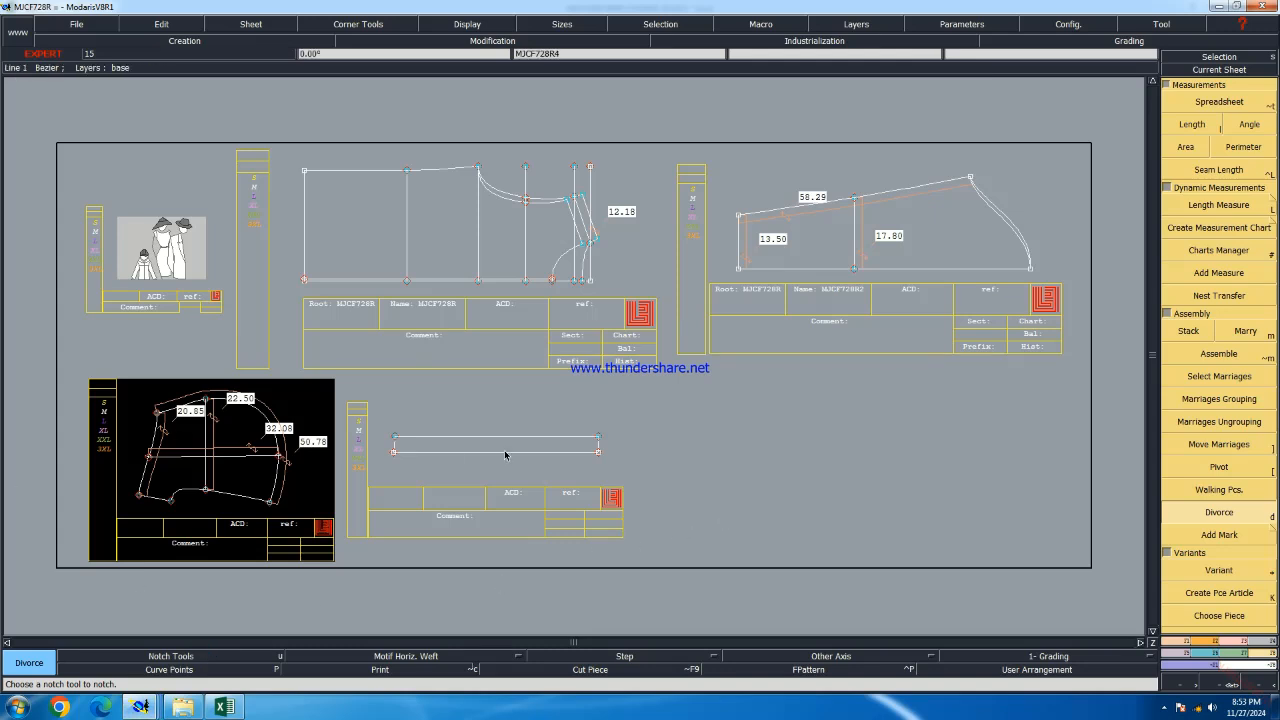
# Save the model and copy the body block sheet MJCF728R onto a new sheet in the free space below the sleeve
pyautogui.hotkey('ctrl', 's')
pyautogui.click(535, 428)
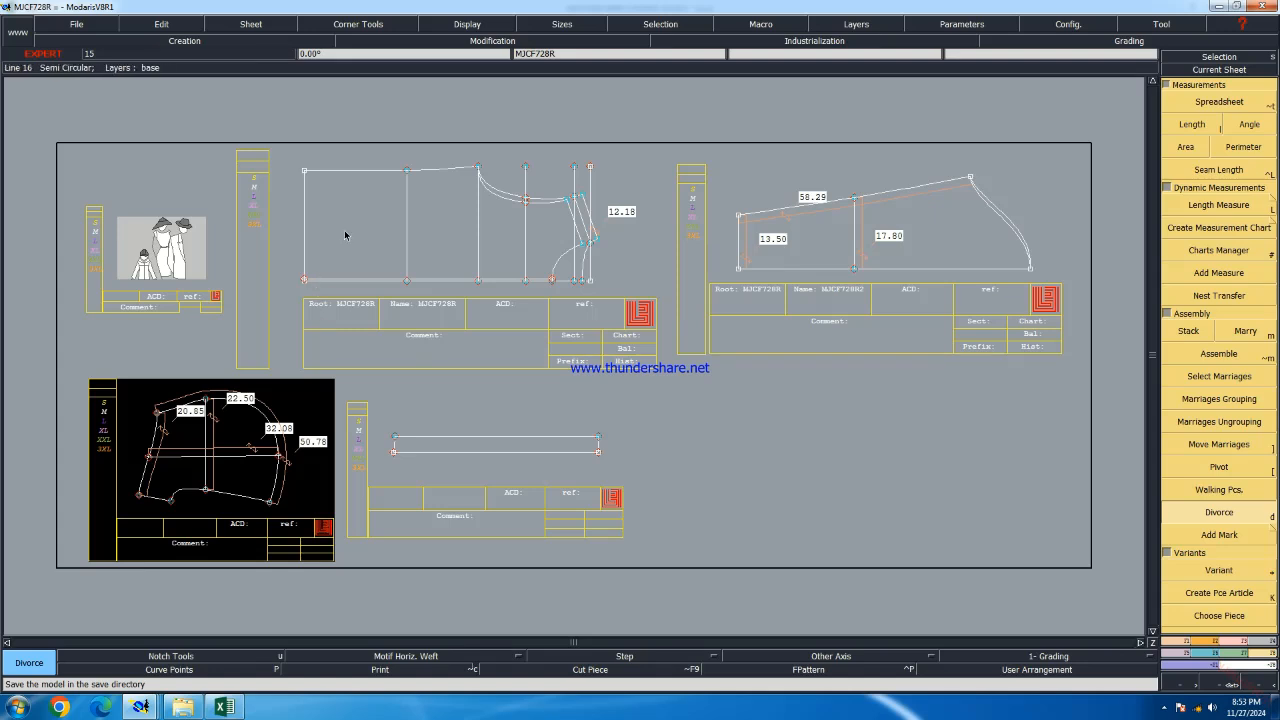
pyautogui.hotkey('ctrl', 'c')
pyautogui.click(402, 240)
pyautogui.click(835, 470)
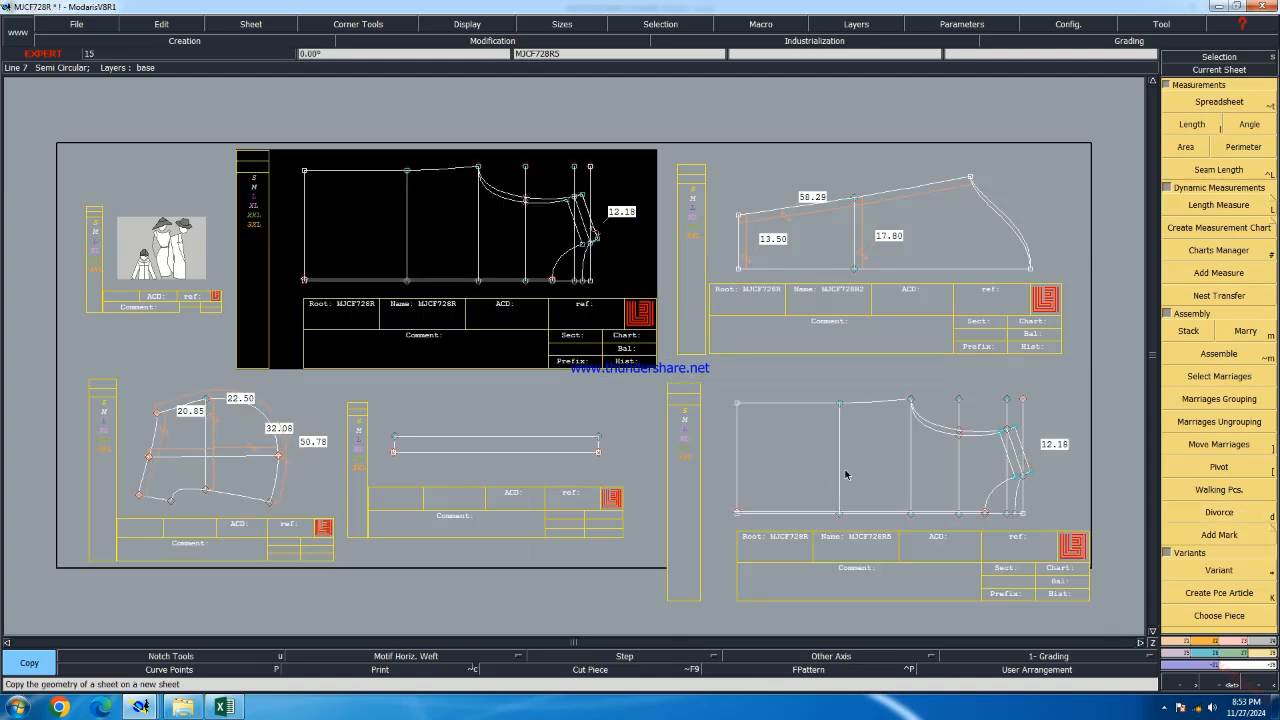
pyautogui.press('i')
pyautogui.scroll(3, 1022, 531)
pyautogui.scroll(-1, 968, 482)
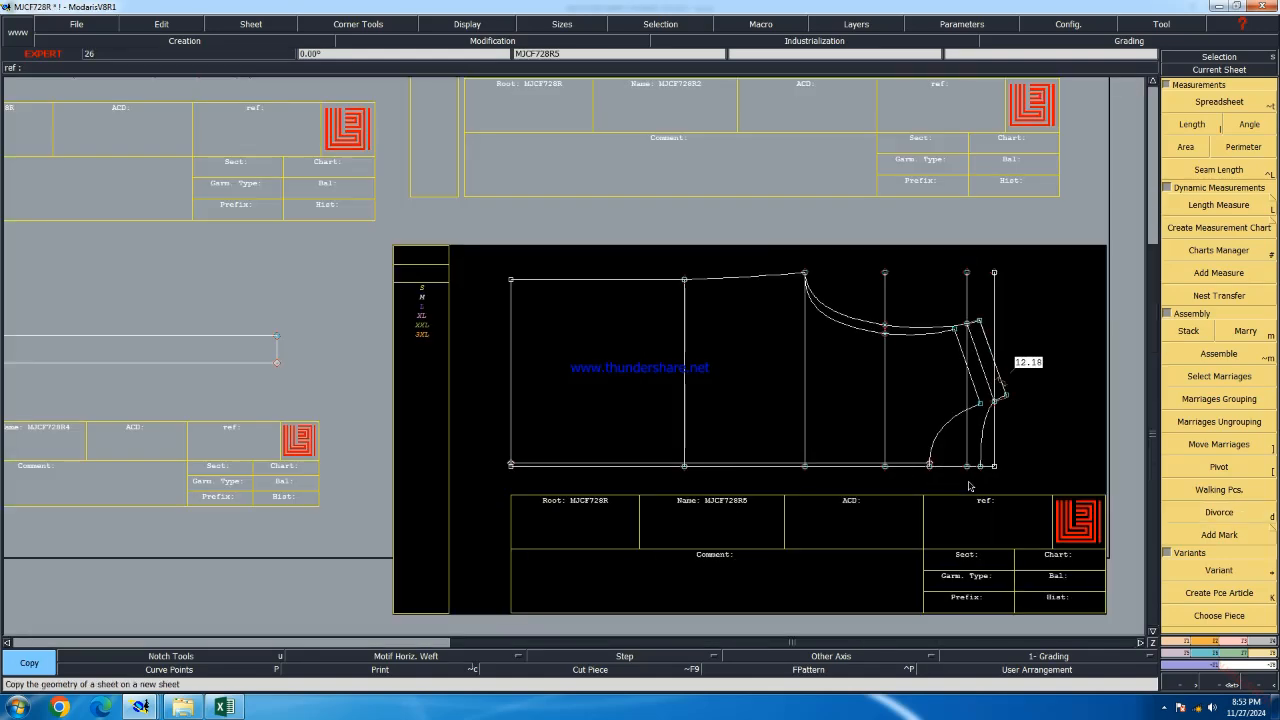
pyautogui.scroll(-2, 943, 443)
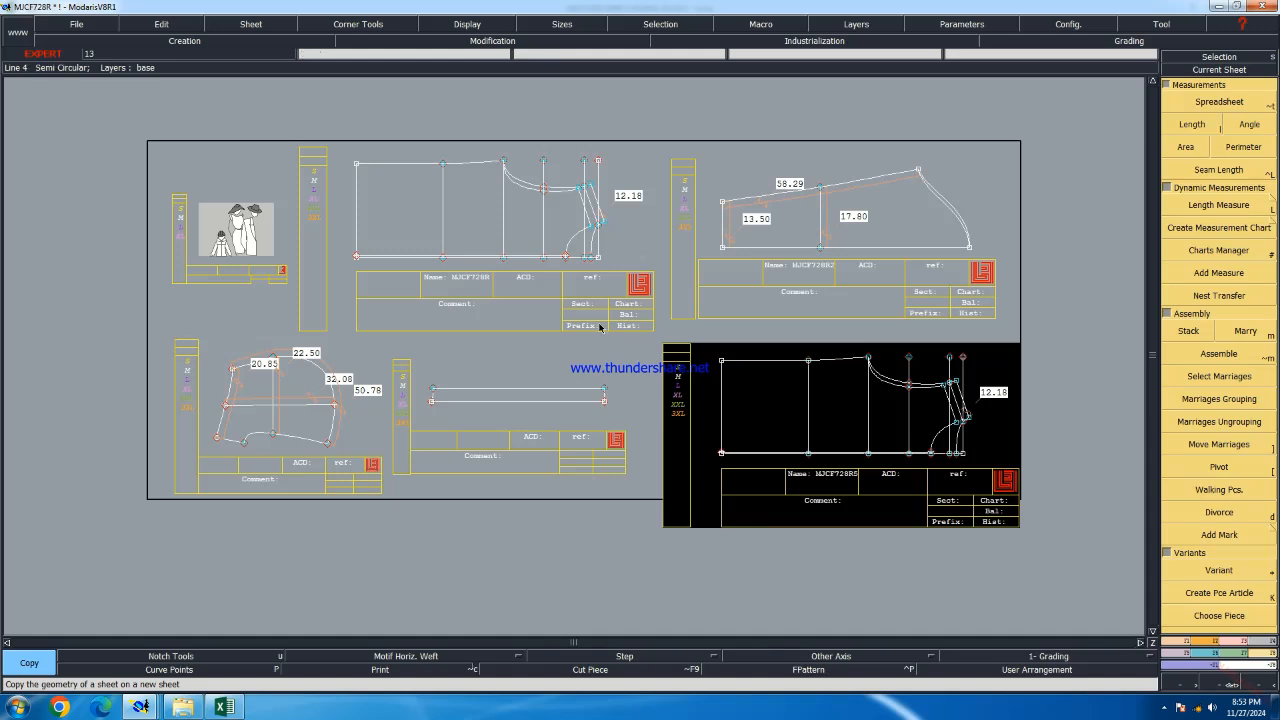
# Make a second copy of the body block sheet MJCF728R and erase the original, tidying the desk arrangement
pyautogui.click(463, 367)
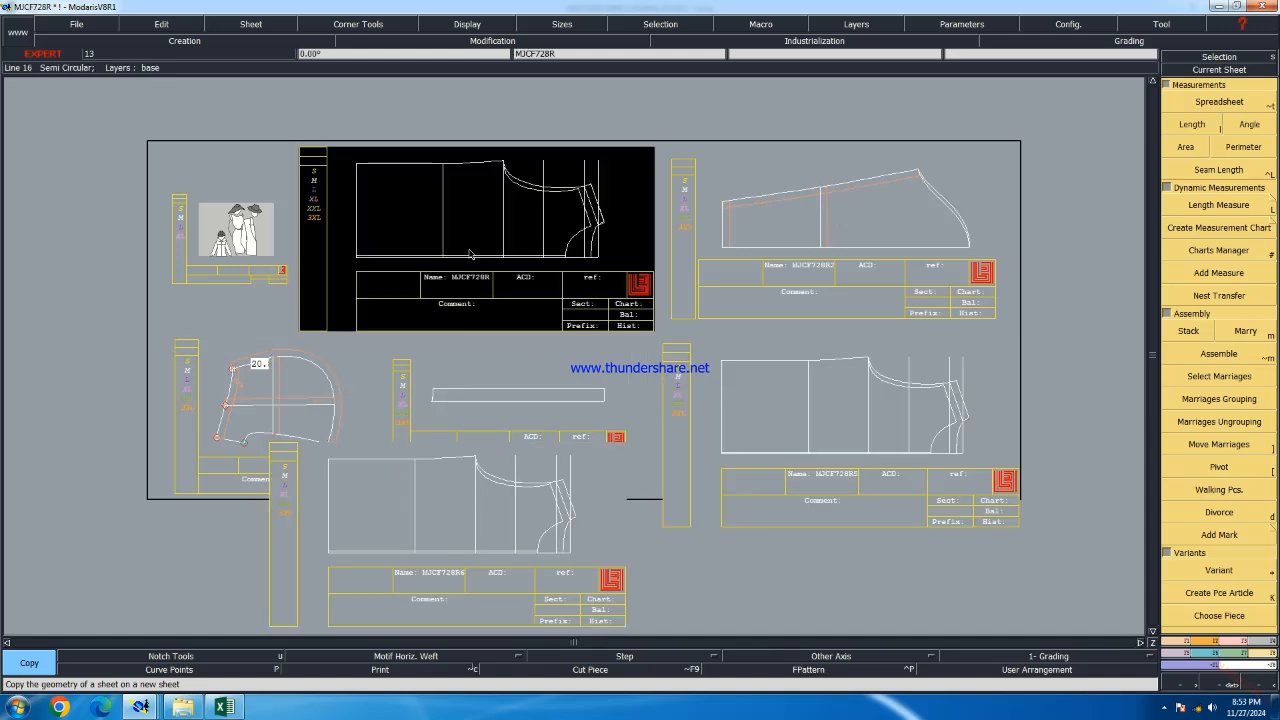
pyautogui.press('Delete')
pyautogui.click(469, 247)
pyautogui.press('j')
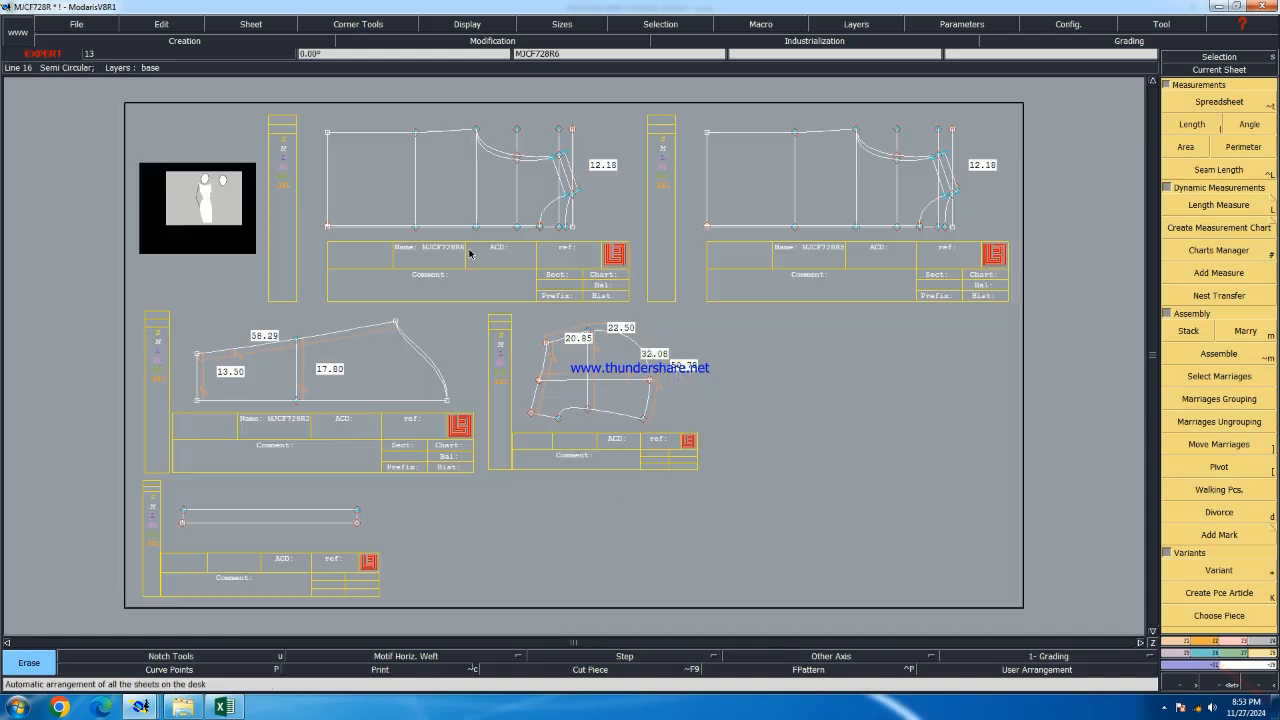
# Delete the front armhole curve, the front shoulder line and the front neckline curve from the MJCF728R6 copy, leaving the back outline
pyautogui.scroll(2, 514, 101)
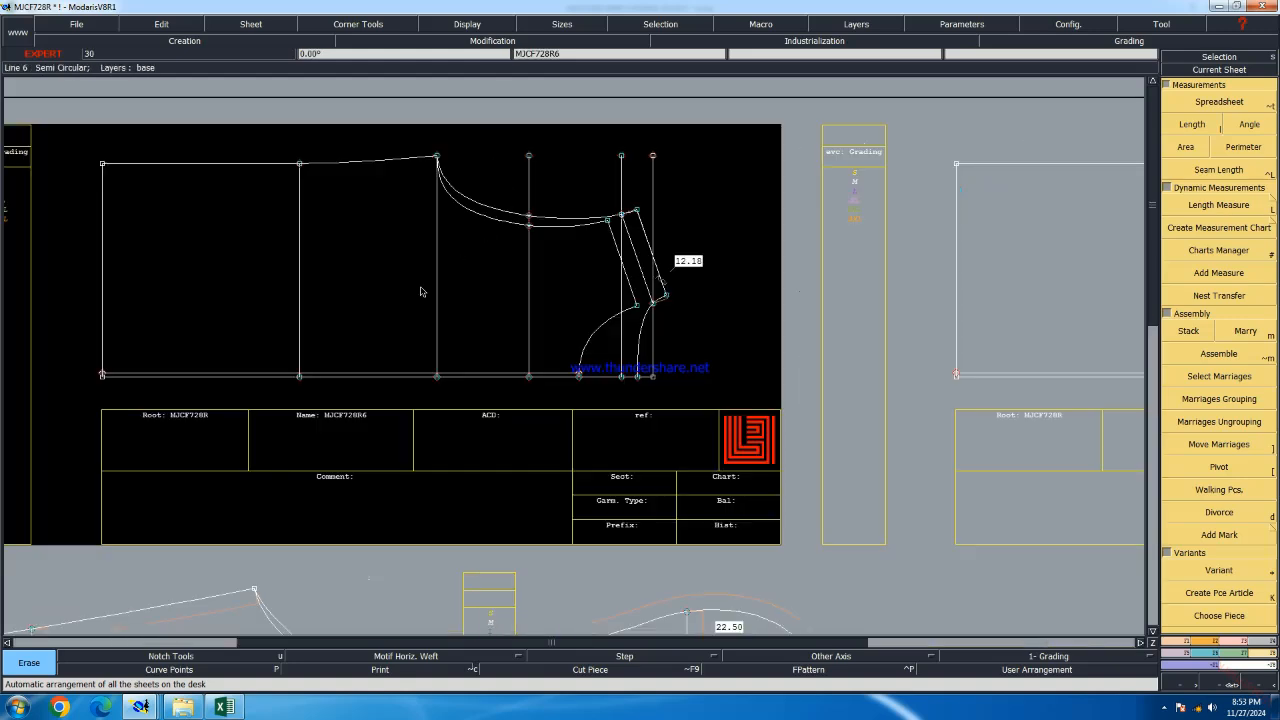
pyautogui.press('F4')
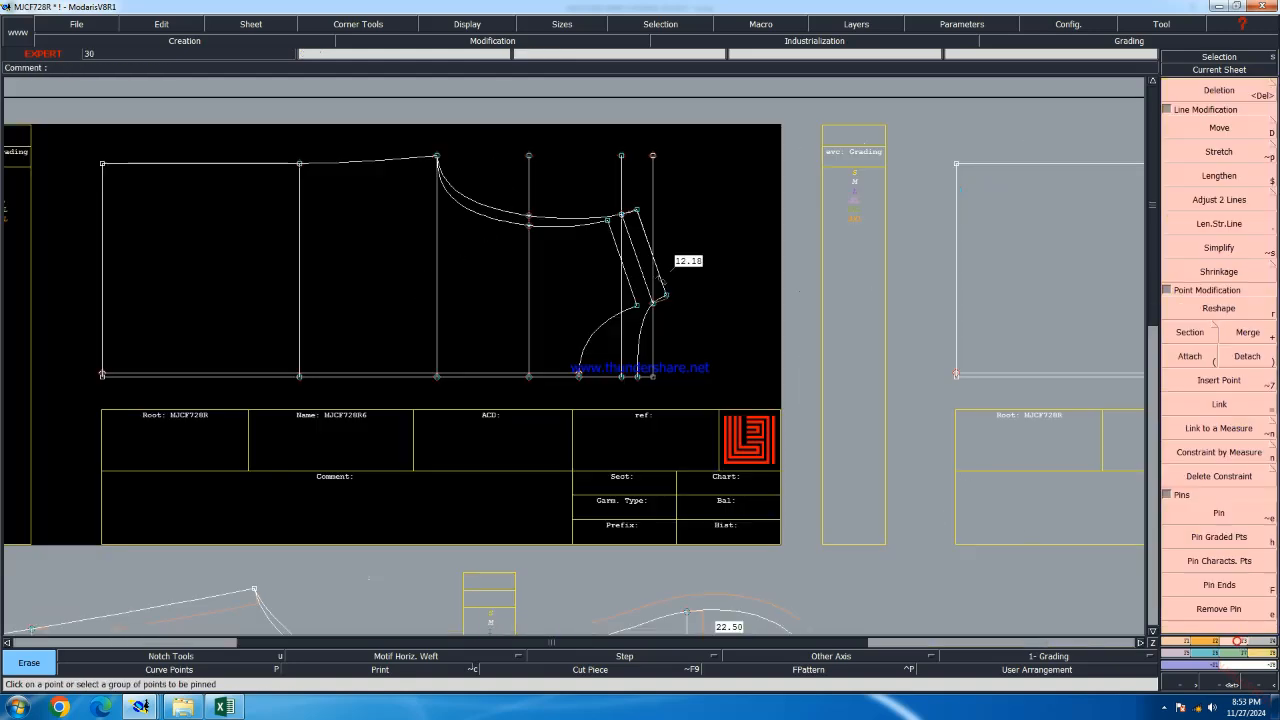
pyautogui.click(1218, 92)
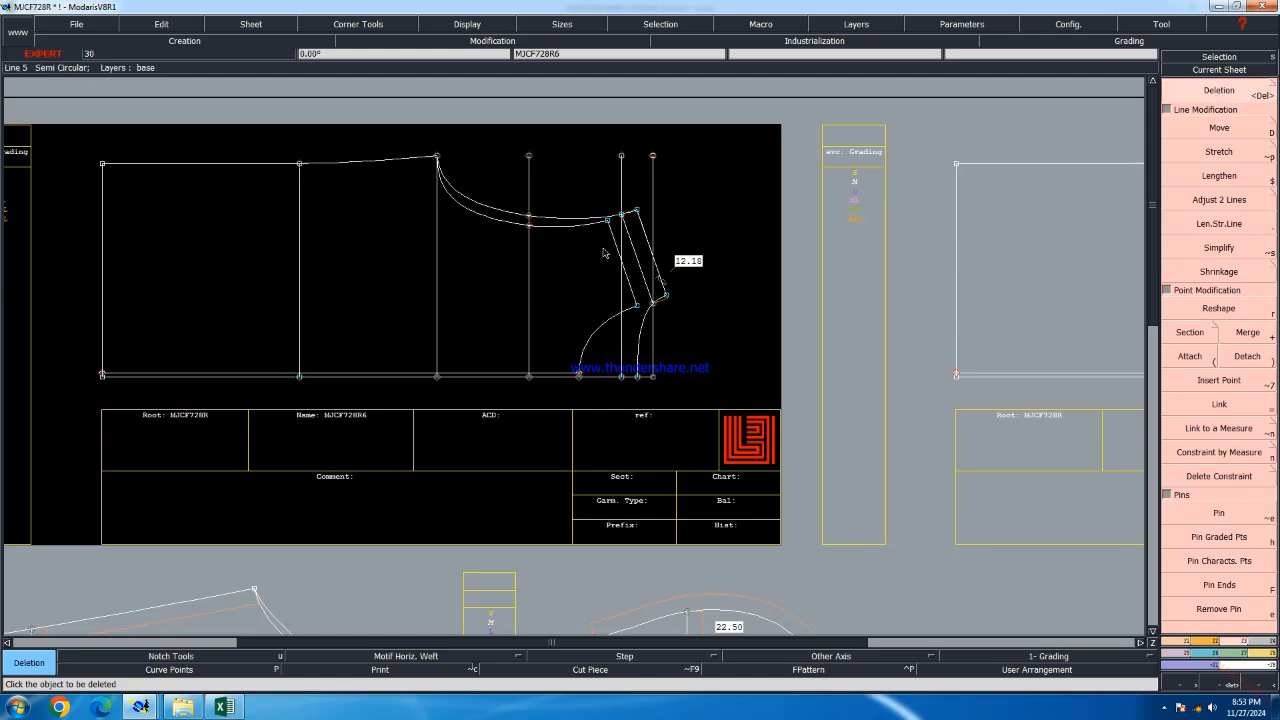
pyautogui.click(555, 230)
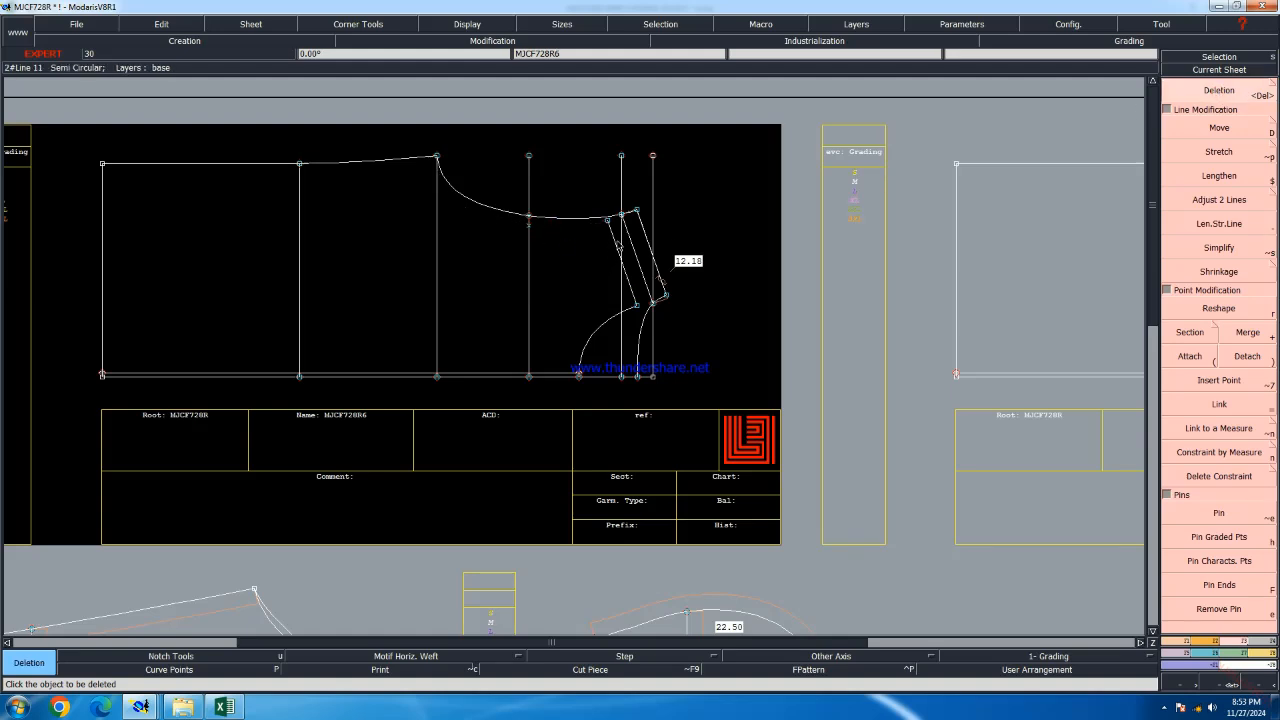
pyautogui.click(617, 246)
pyautogui.click(585, 350)
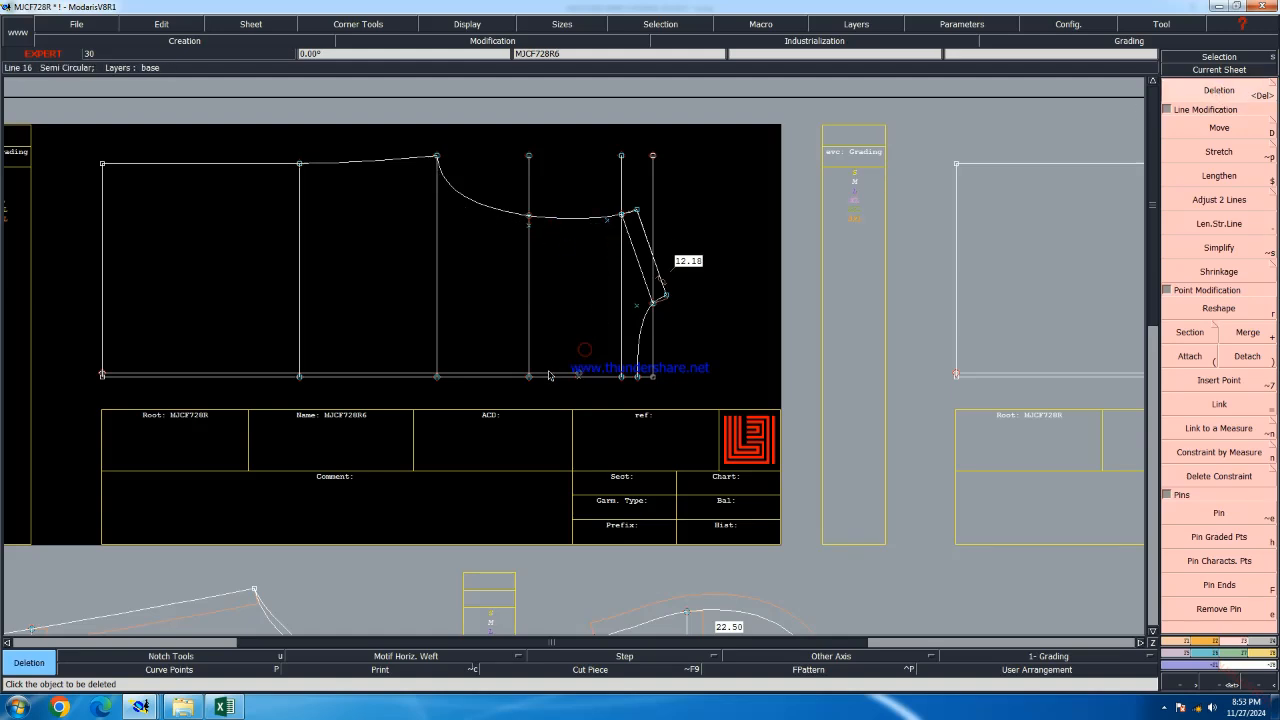
# Delete the front centre line and the surplus construction points and line ends from MJCF728R6, rearrange the sheets and save the model
pyautogui.click(570, 375)
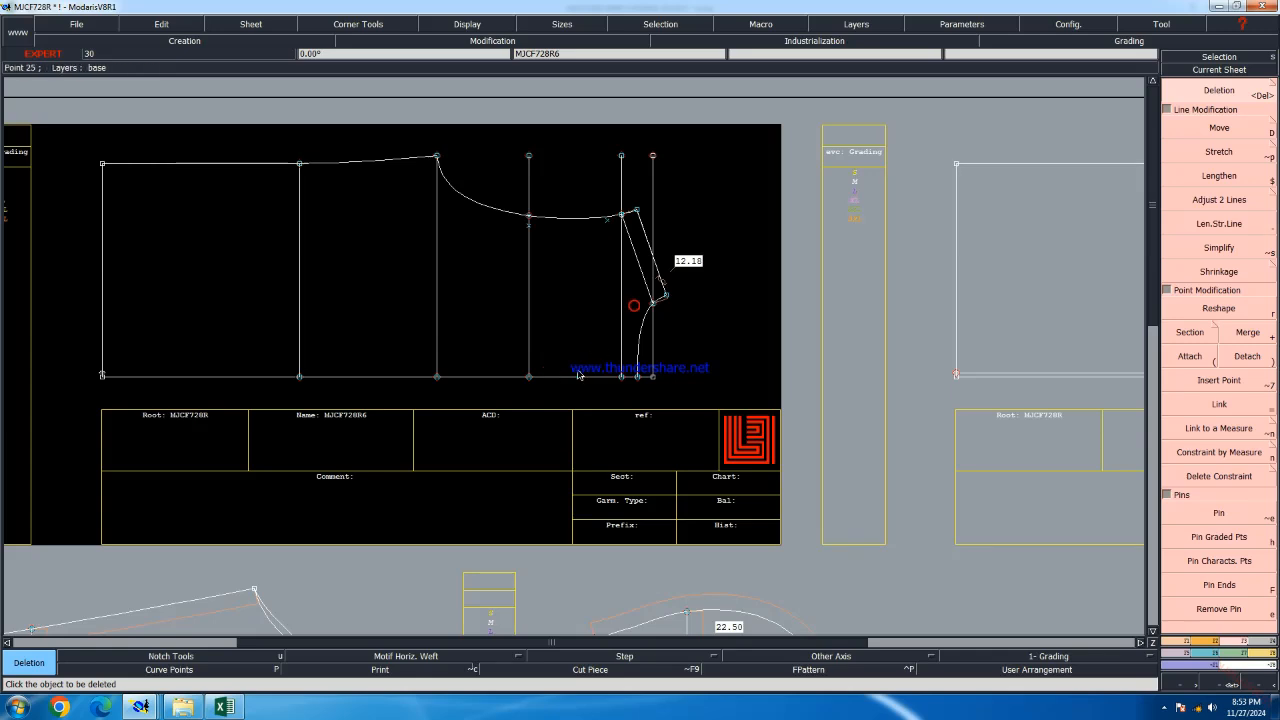
pyautogui.click(653, 158)
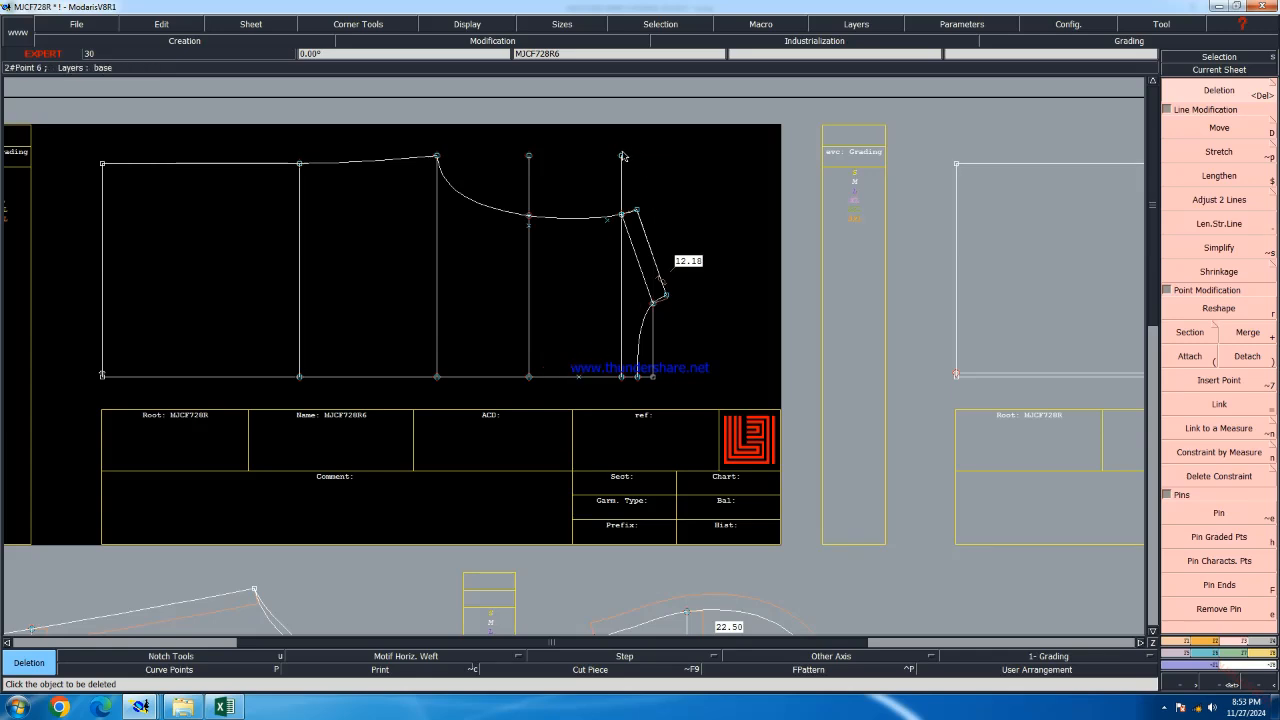
pyautogui.click(622, 157)
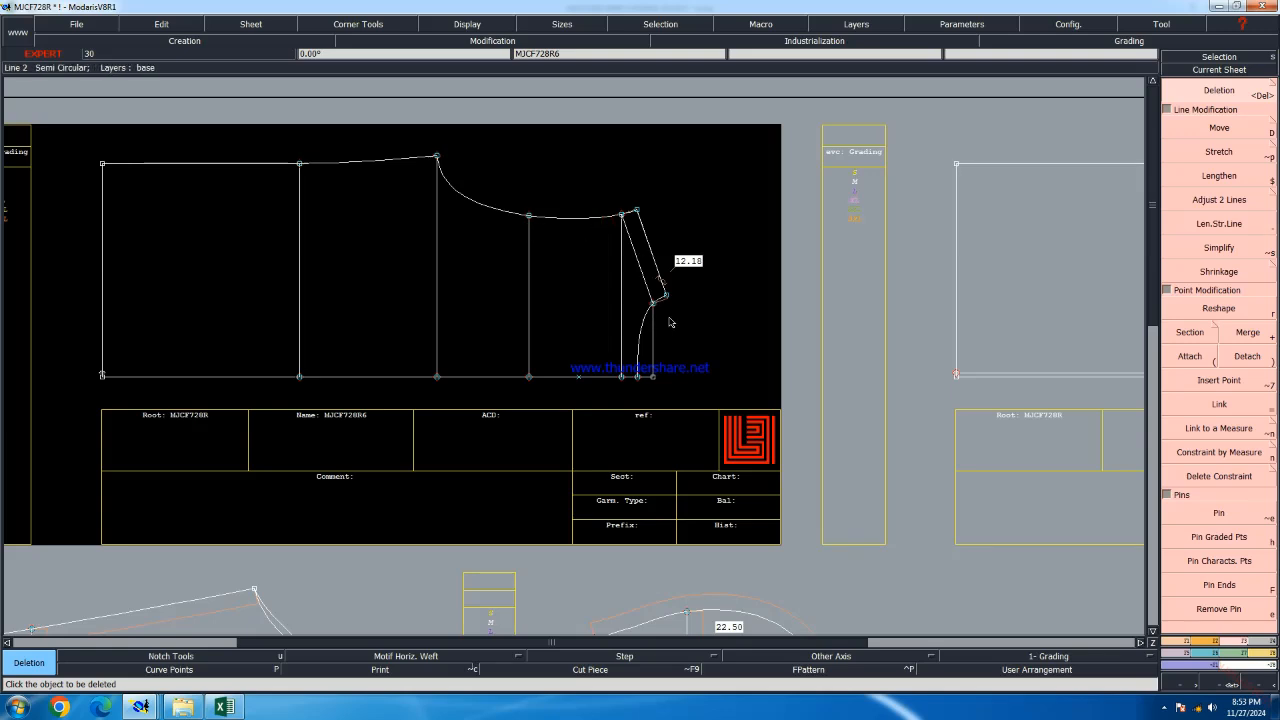
pyautogui.scroll(3, 656, 322)
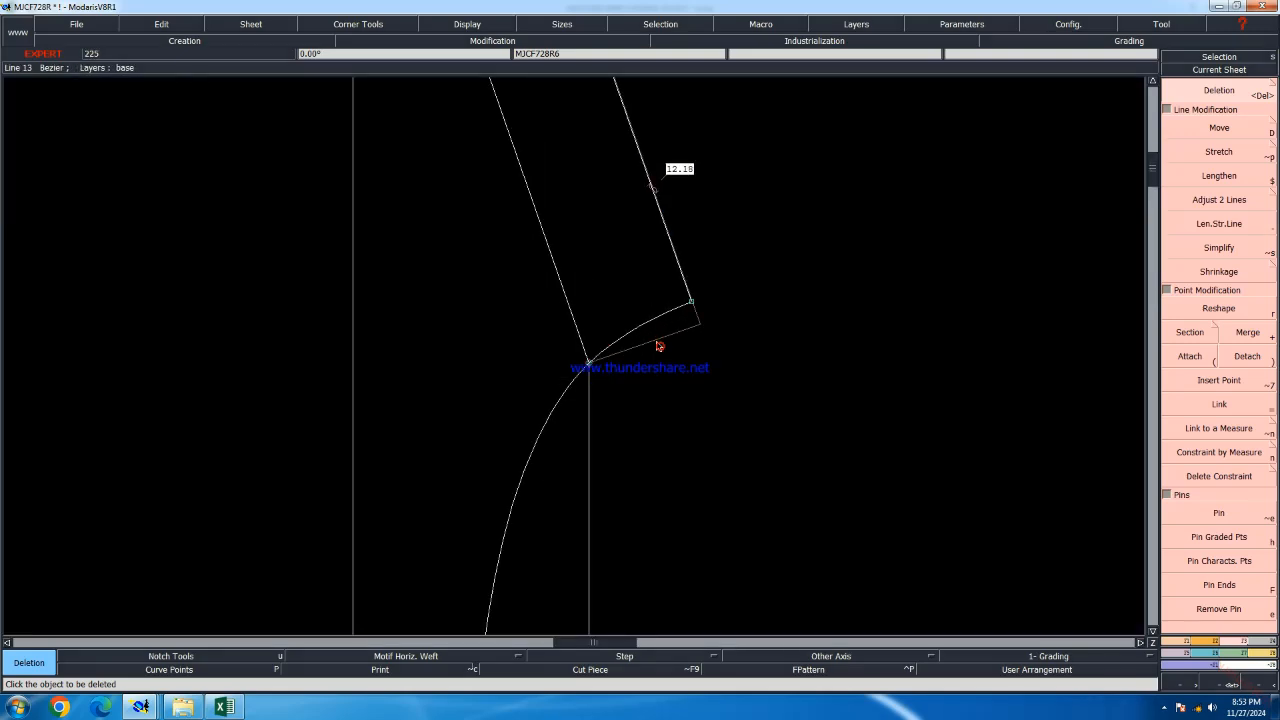
pyautogui.press('j')
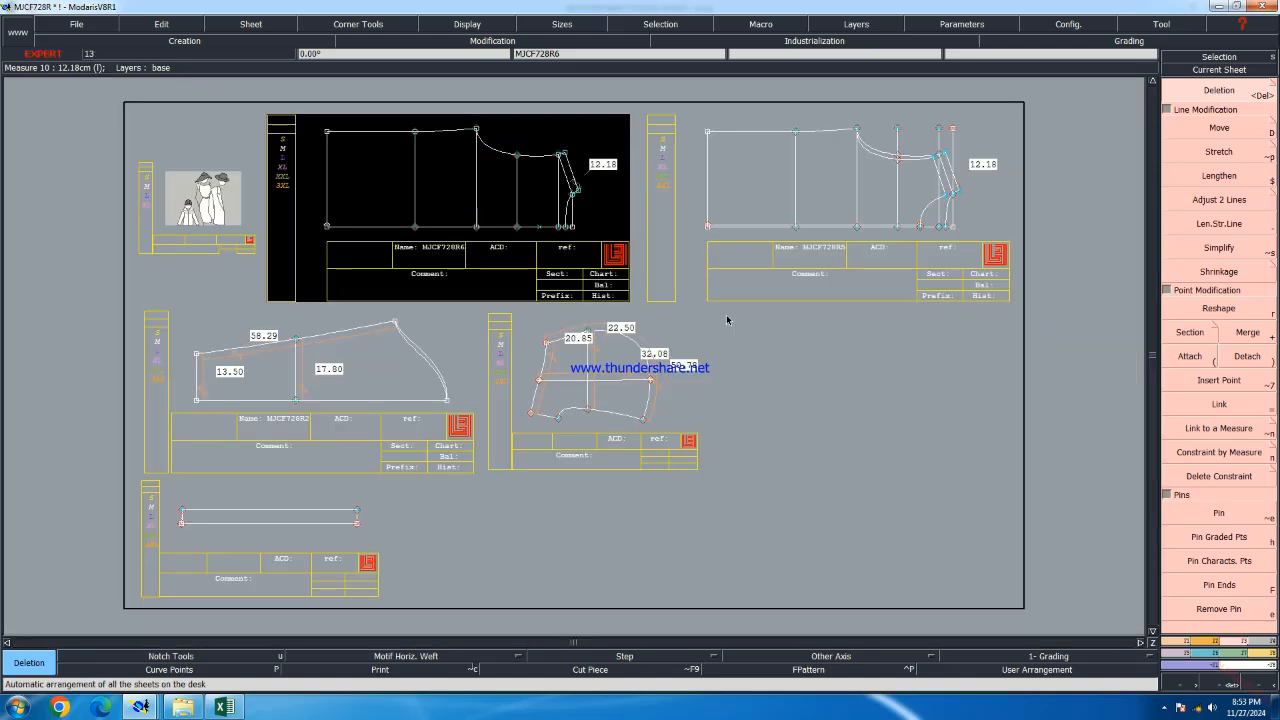
pyautogui.hotkey('ctrl', 's')
pyautogui.click(565, 426)
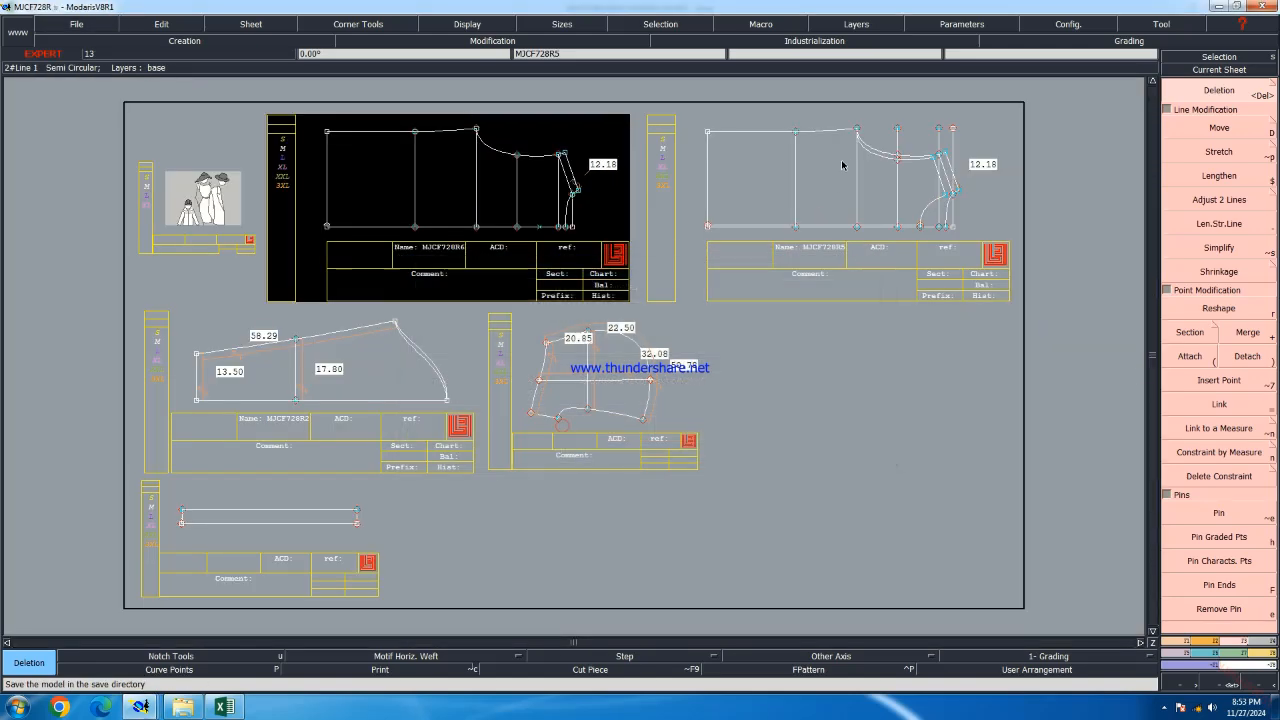
# Review the front and back jacket sketch on the VIEW sheet of the Excel spec file, returning to the model
pyautogui.scroll(2, 873, 123)
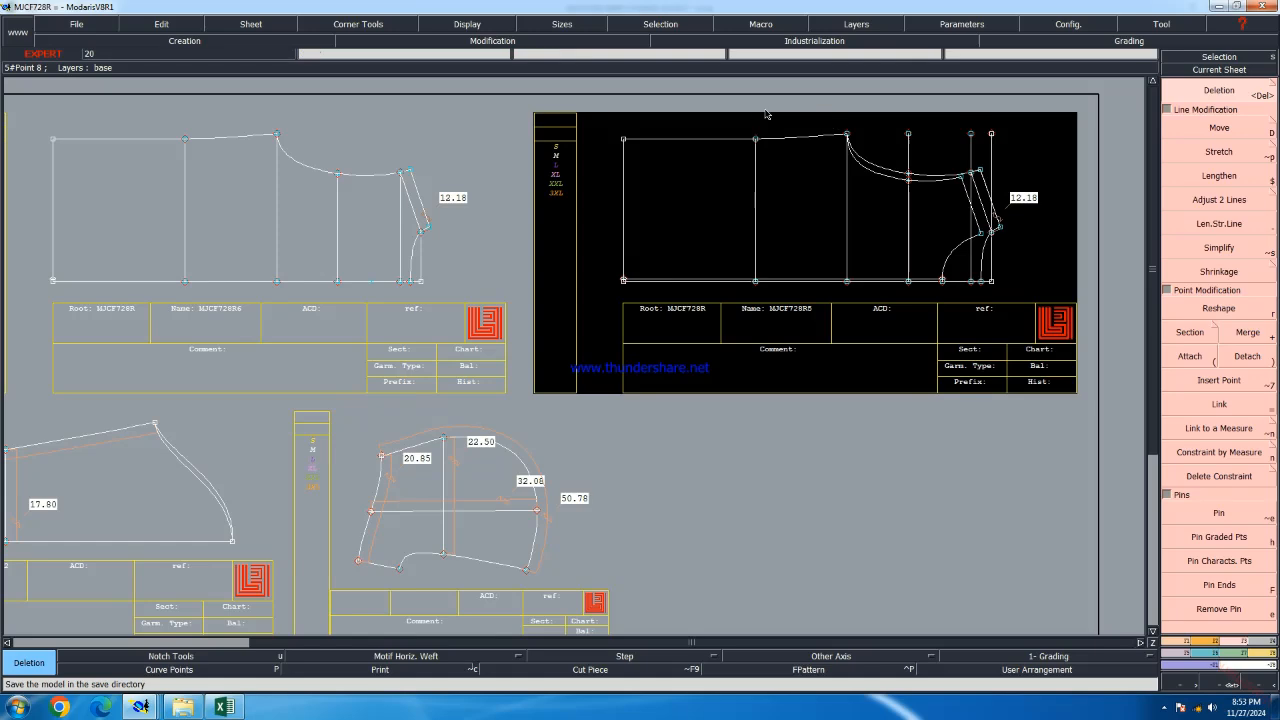
pyautogui.scroll(1, 740, 120)
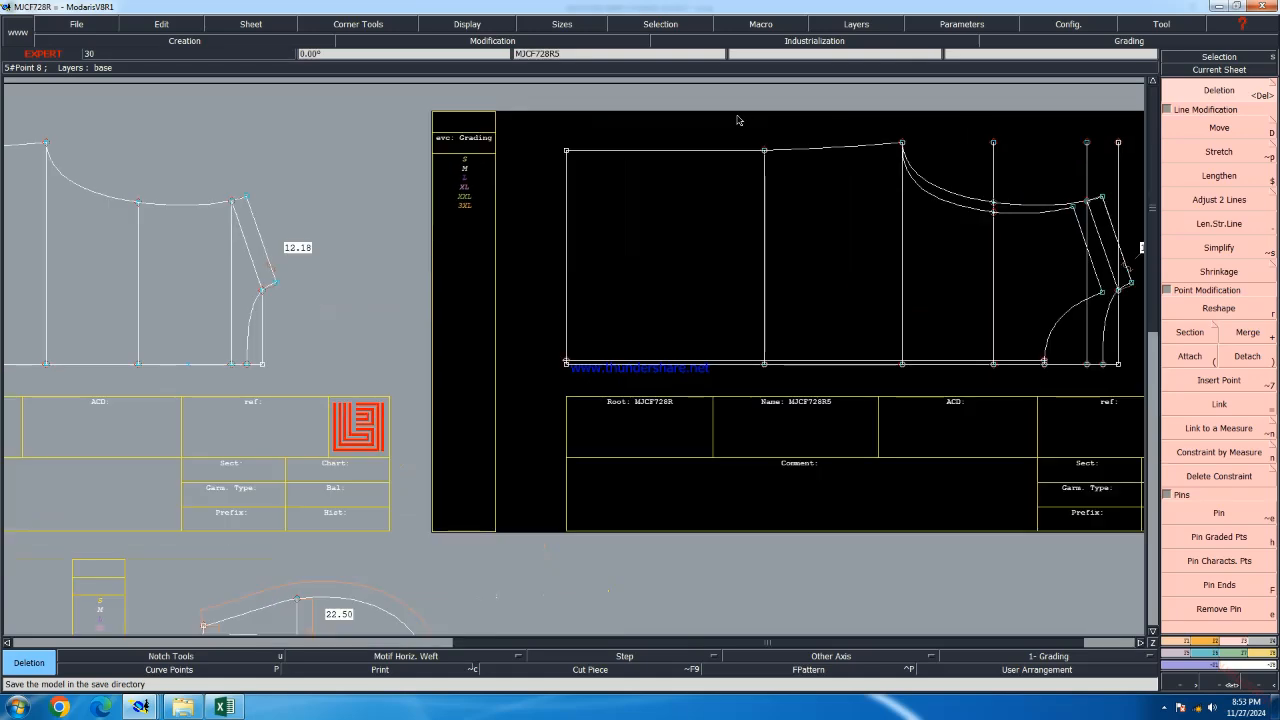
pyautogui.click(224, 707)
pyautogui.click(86, 669)
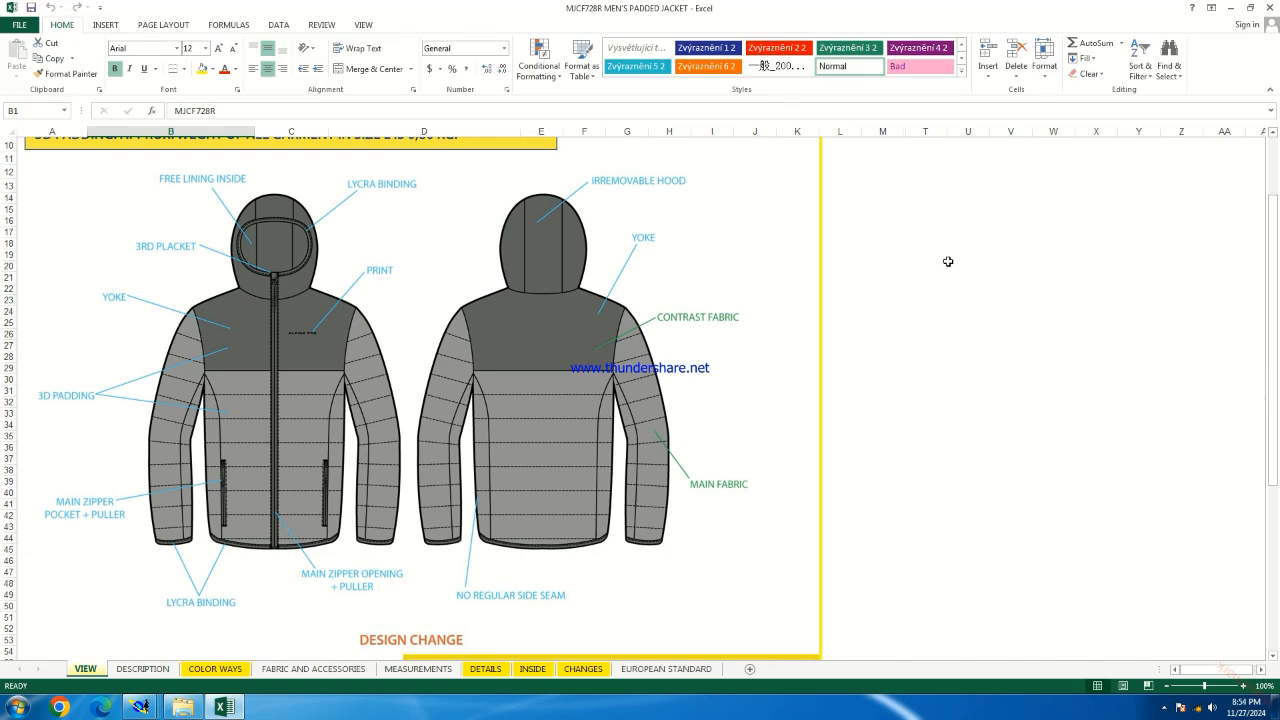
pyautogui.click(1230, 7)
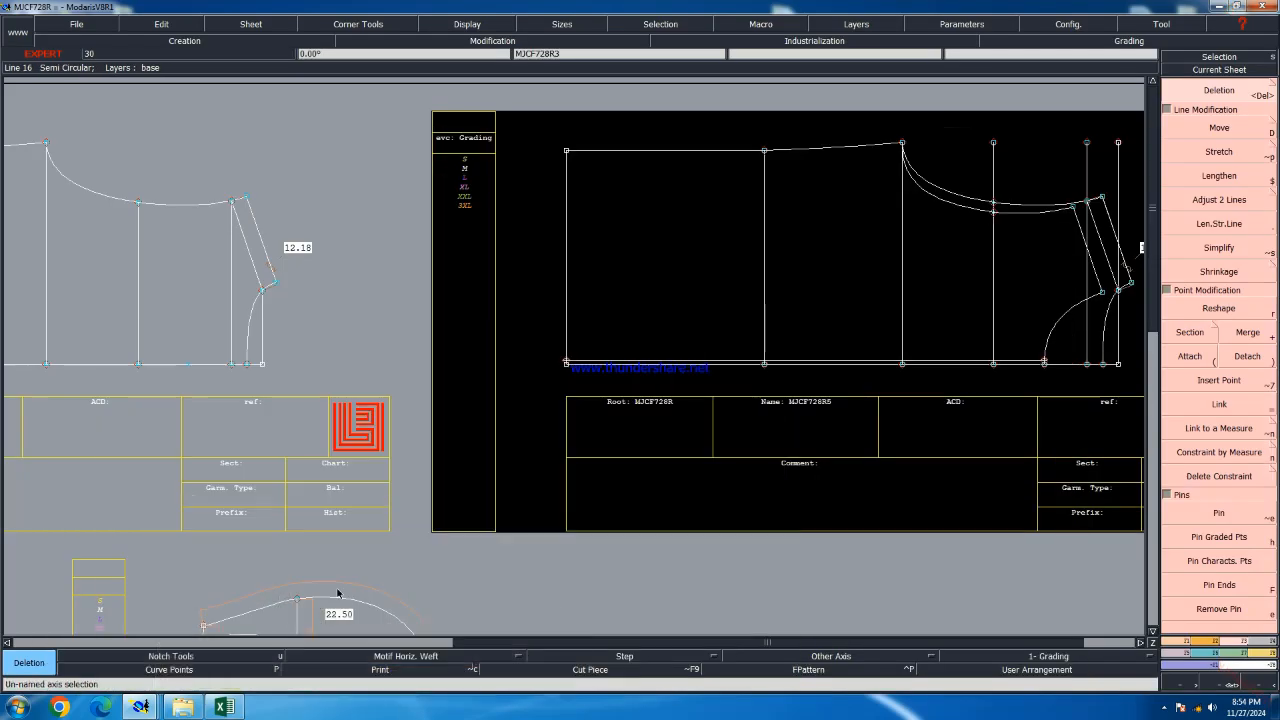
# Pin the characteristic points of the MJCF728R5 and MJCF728R6 sheets
pyautogui.scroll(-2, 546, 380)
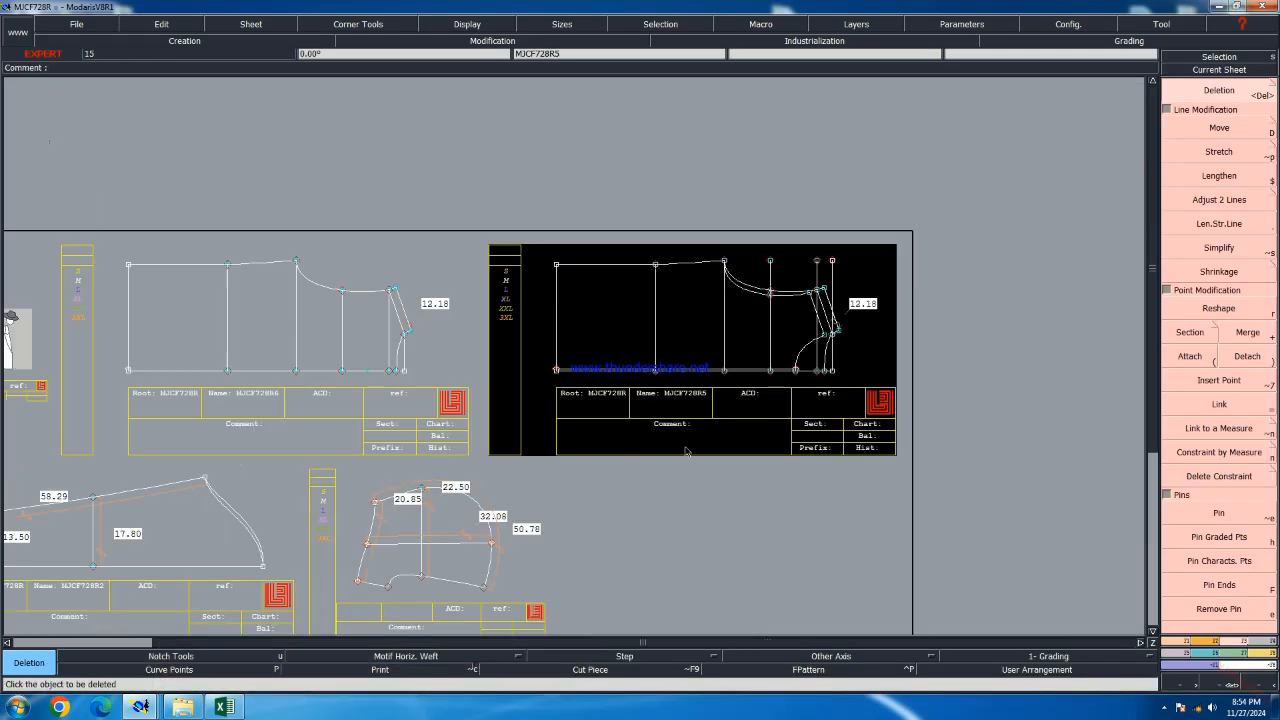
pyautogui.click(1221, 560)
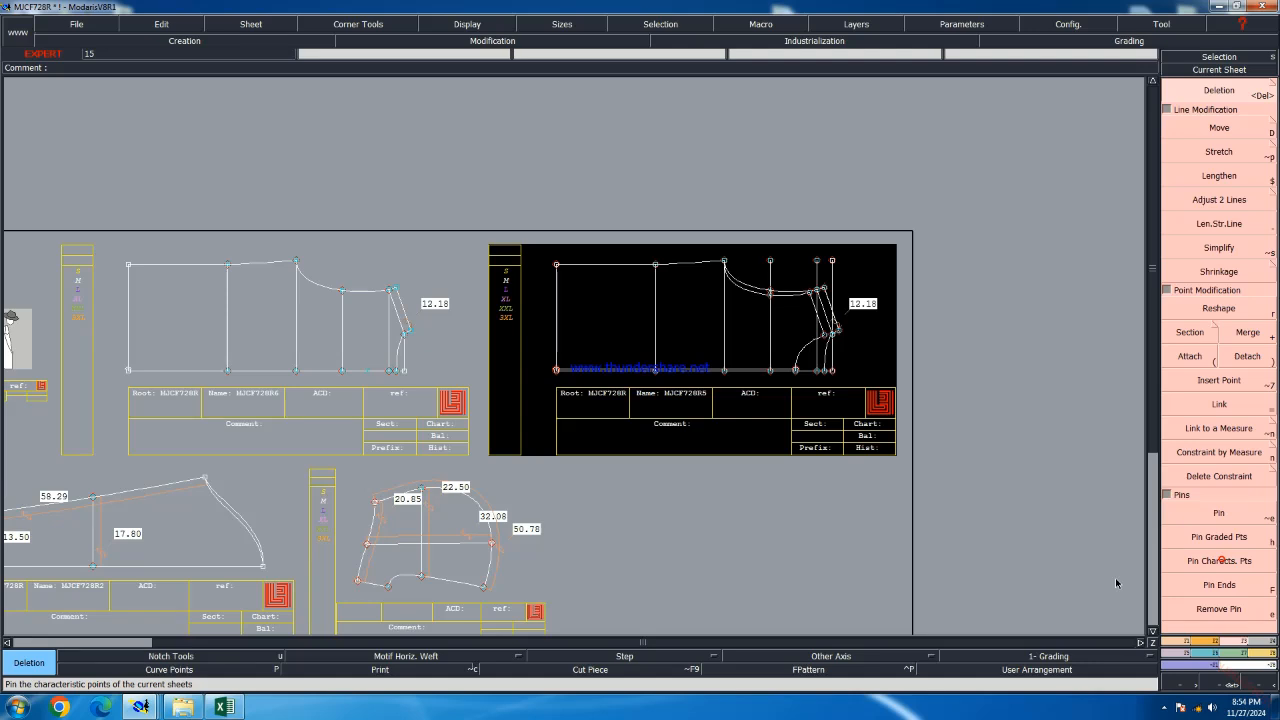
pyautogui.click(1225, 127)
pyautogui.click(165, 300)
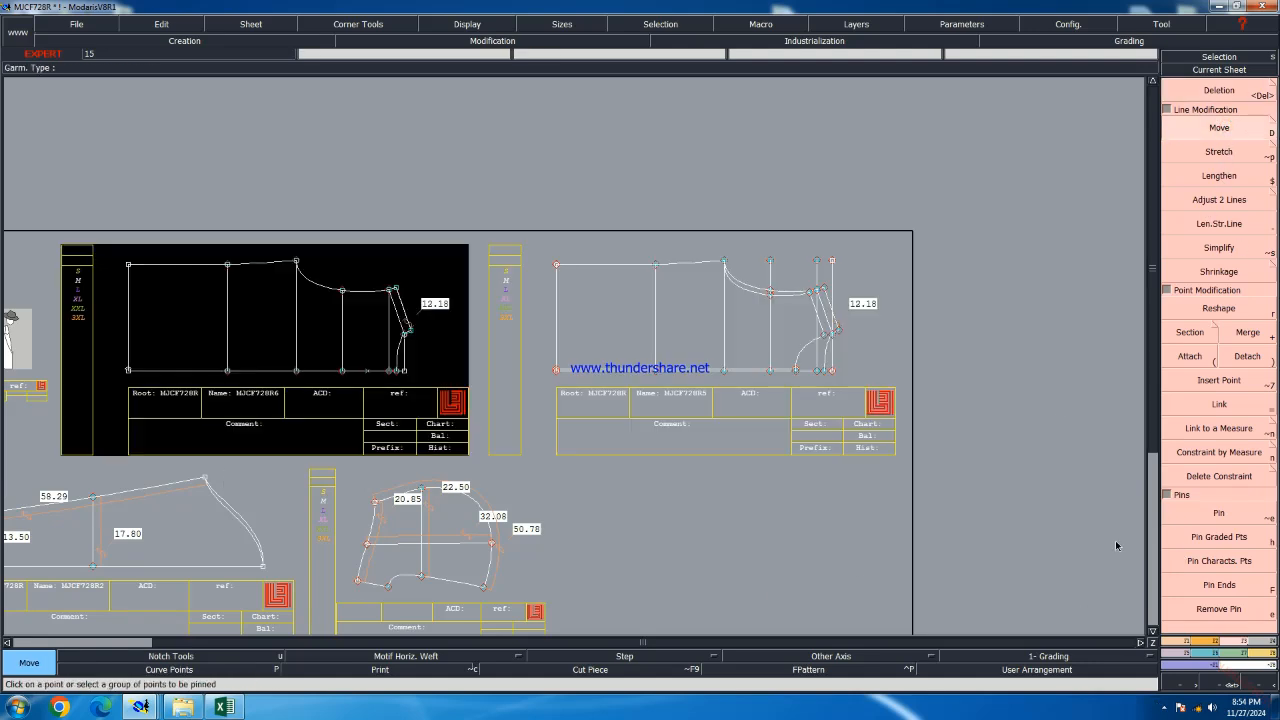
# Move the hem corner at the side seam 2.5 cm inward along X on both MJCF728R5 and MJCF728R6
pyautogui.click(556, 266)
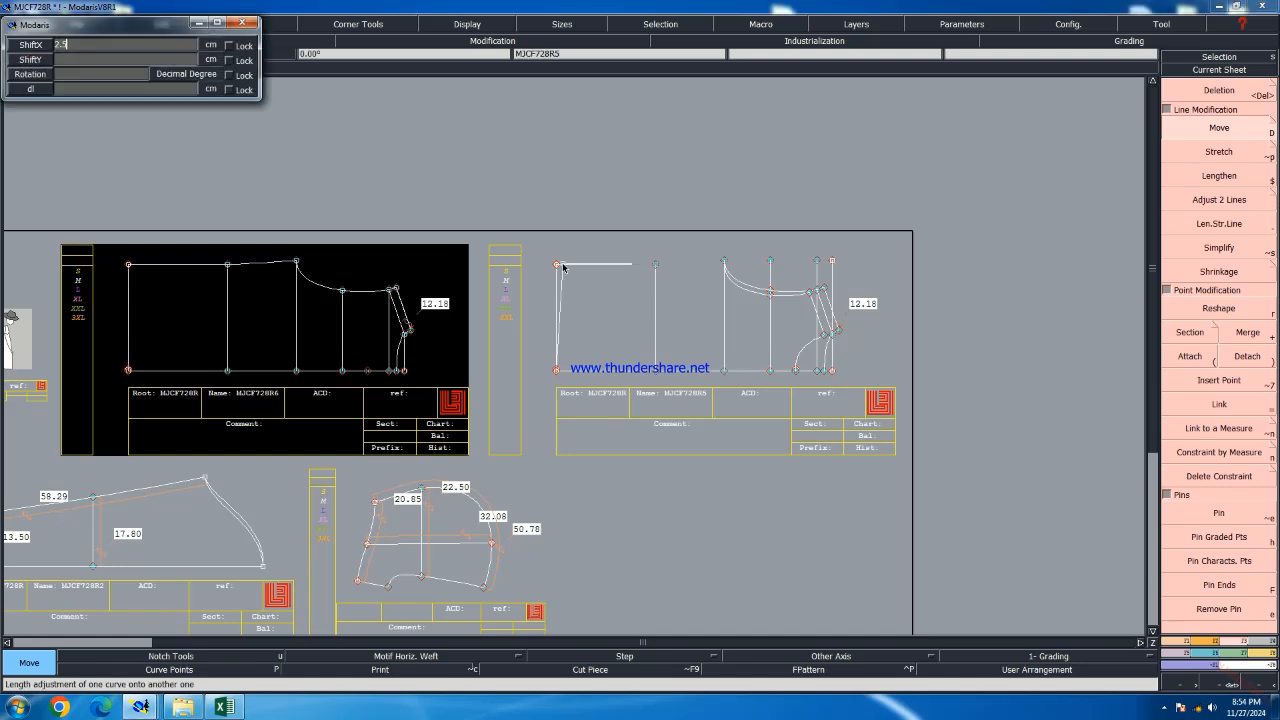
pyautogui.click(565, 266)
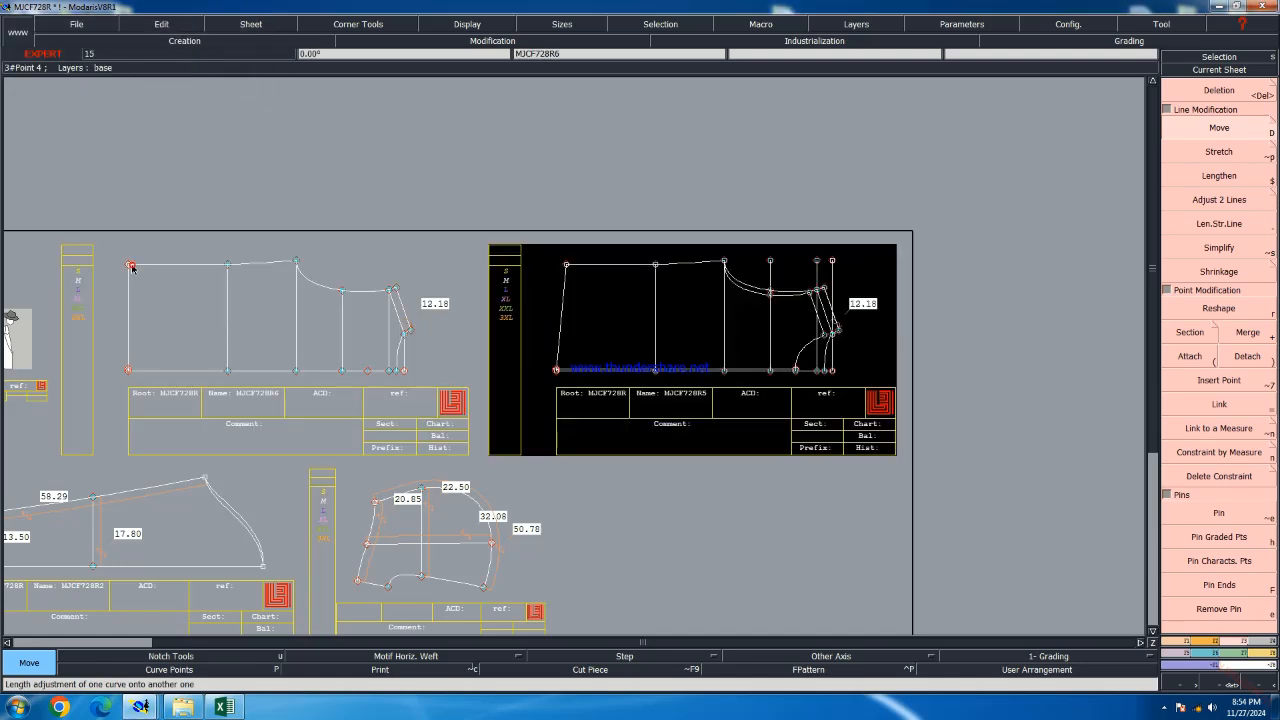
pyautogui.click(131, 267)
pyautogui.click(138, 265)
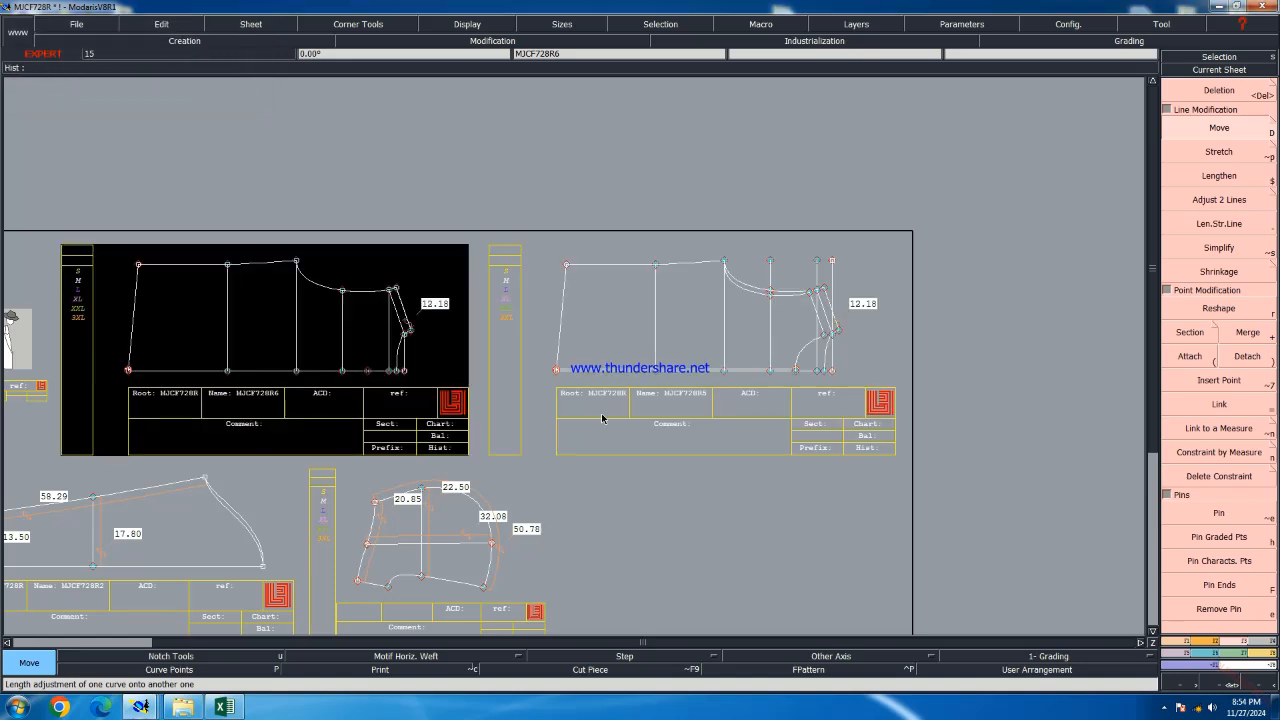
# Simplify the slanted hem line of MJCF728R5 with a tolerance of 1 cm
pyautogui.scroll(2, 562, 314)
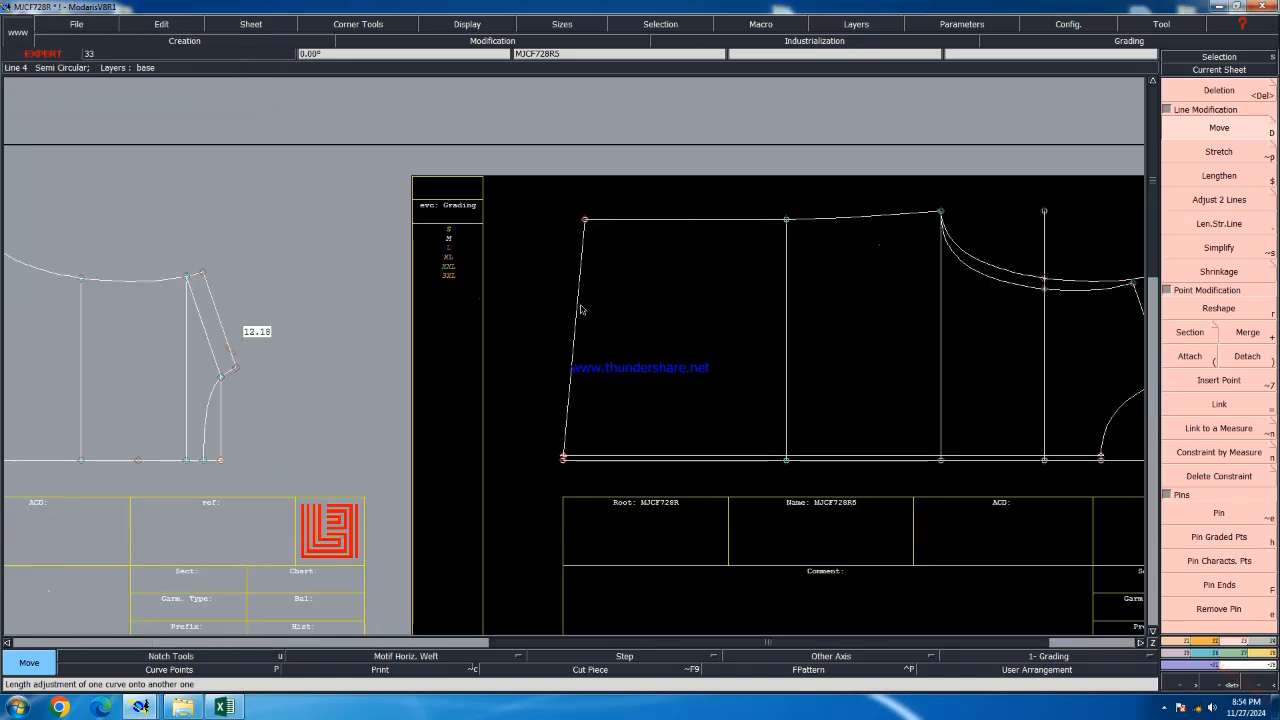
pyautogui.click(581, 310)
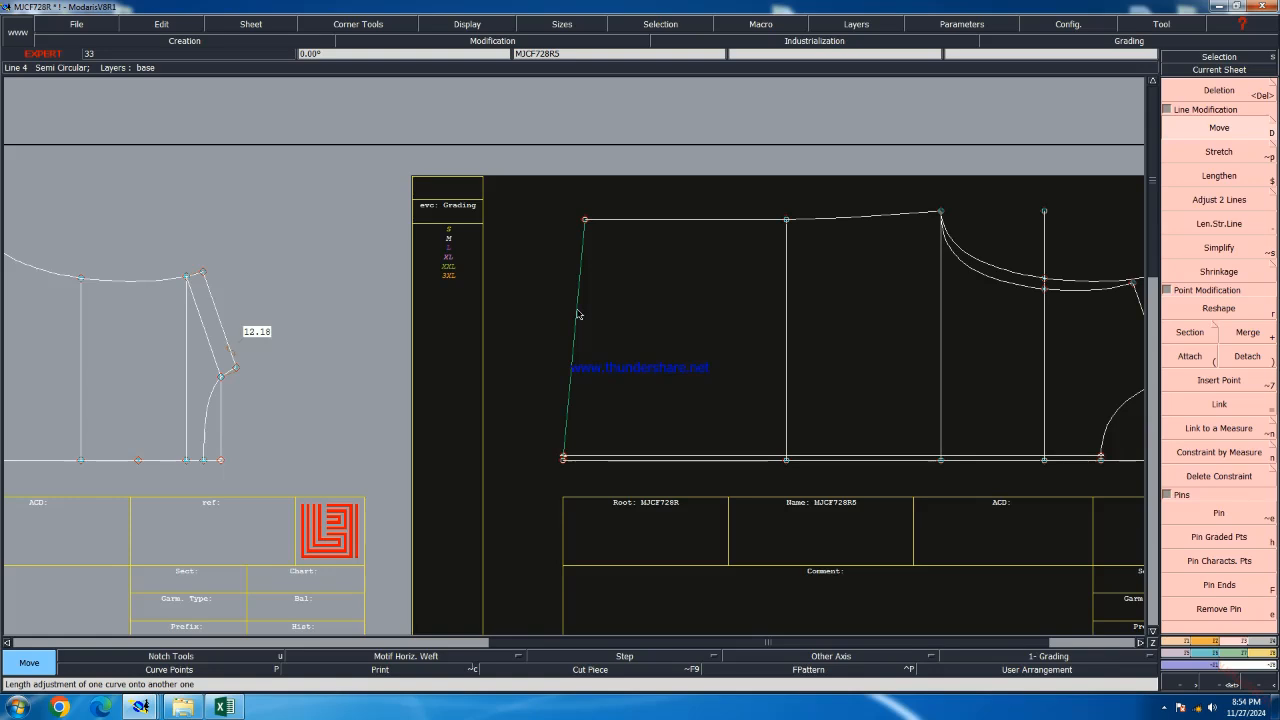
pyautogui.hotkey('shift', 's')
pyautogui.write('1')
pyautogui.press('Return')
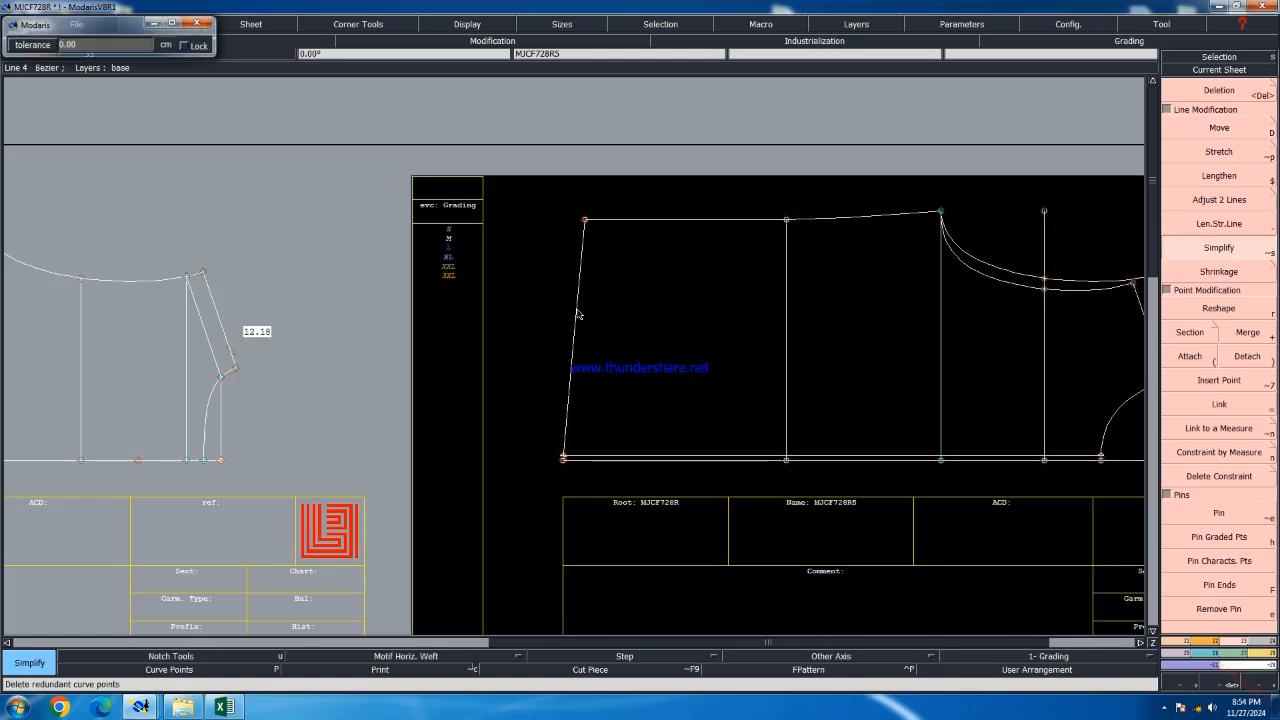
# Simplify the slanted hem line of MJCF728R6 with the same 1 cm tolerance
pyautogui.scroll(-1, 577, 314)
pyautogui.scroll(1, 88, 312)
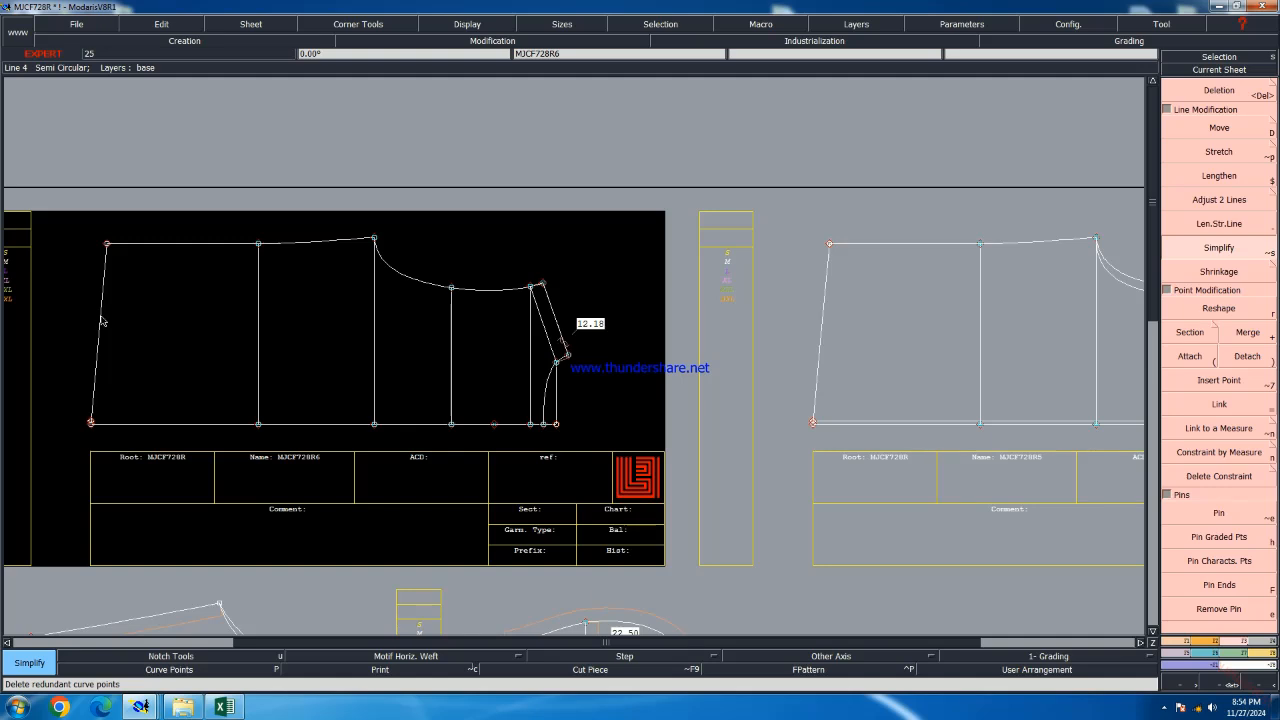
pyautogui.click(101, 321)
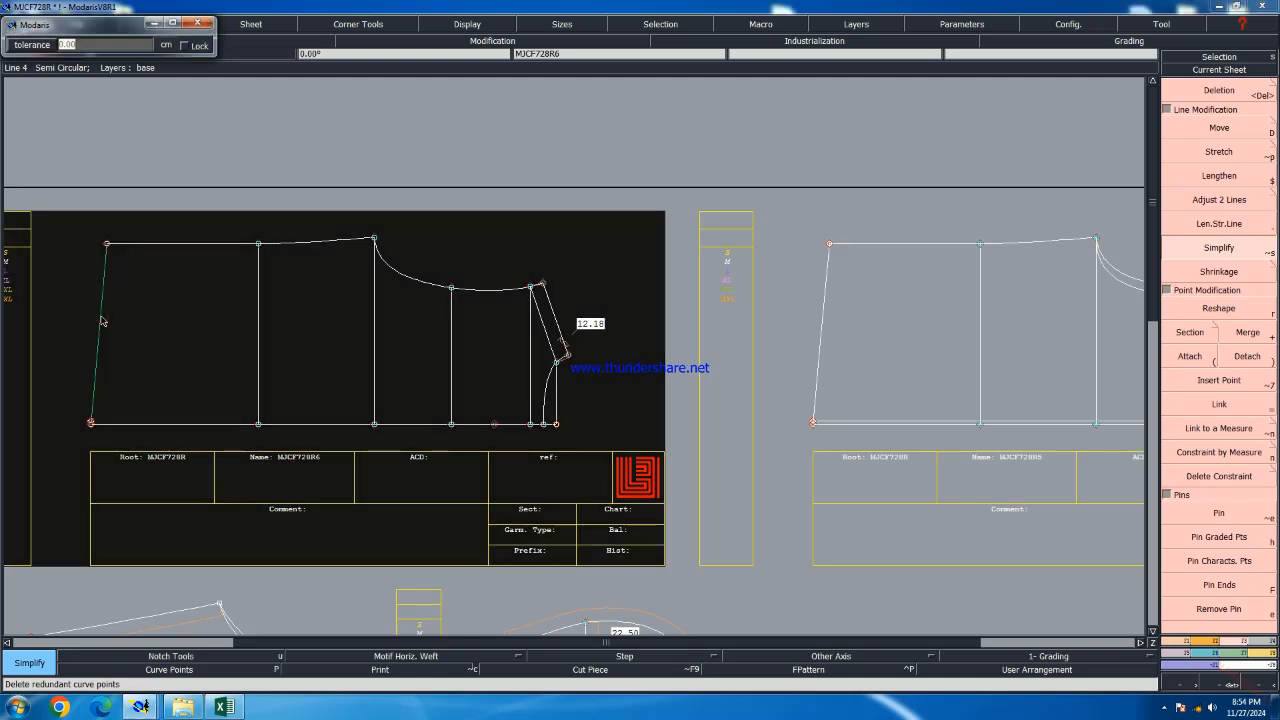
pyautogui.write('1')
pyautogui.press('Return')
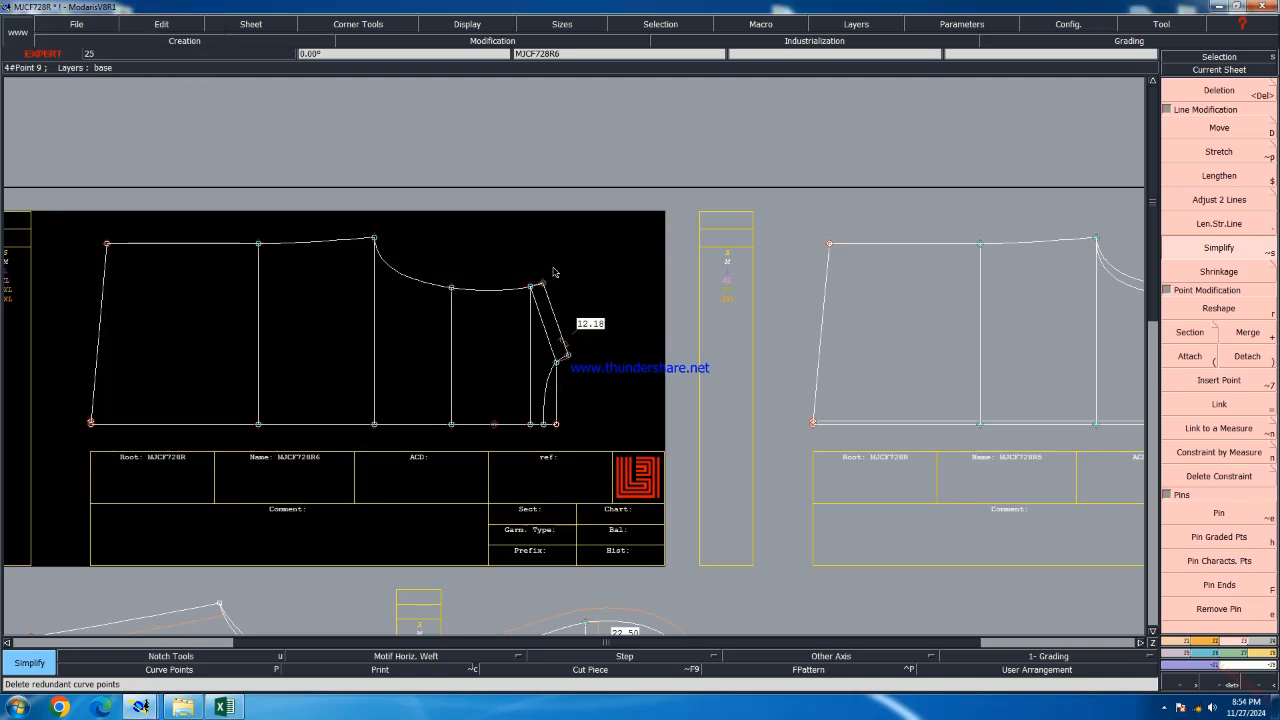
# Display the curve handles and reshape the slanted hem line of MJCF728R5 into a gentle curve
pyautogui.click(1219, 308)
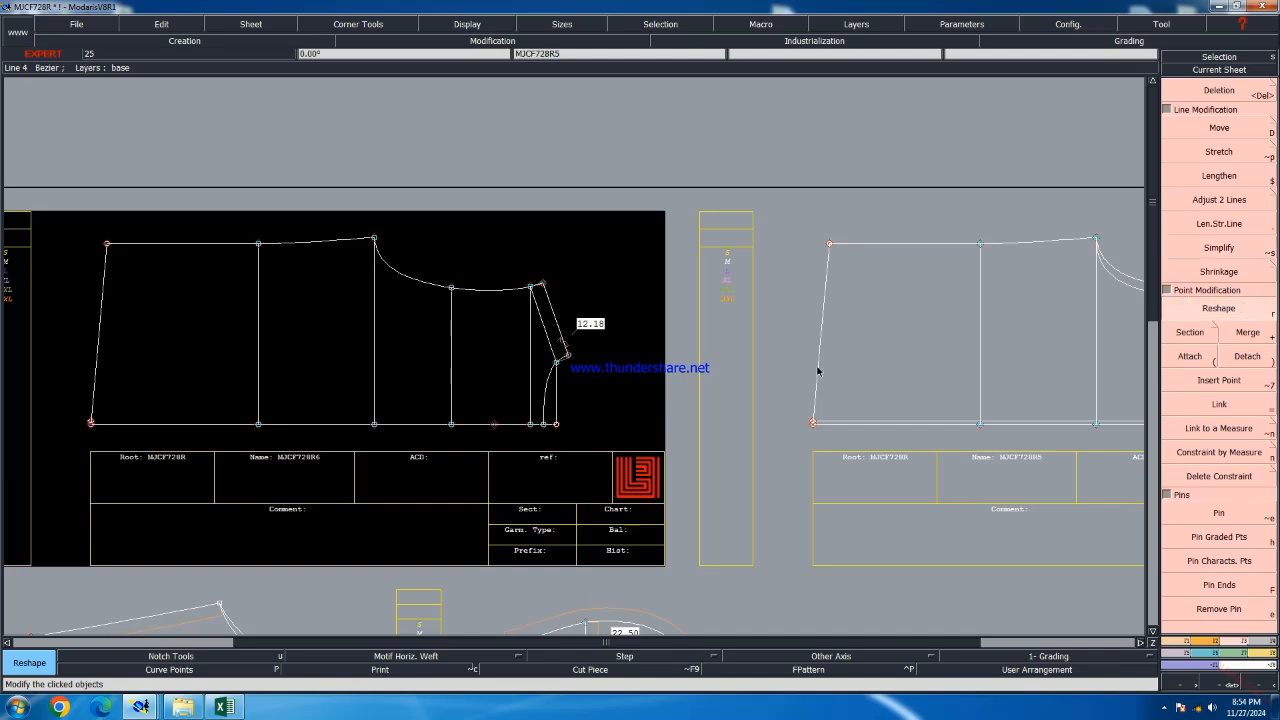
pyautogui.click(816, 367)
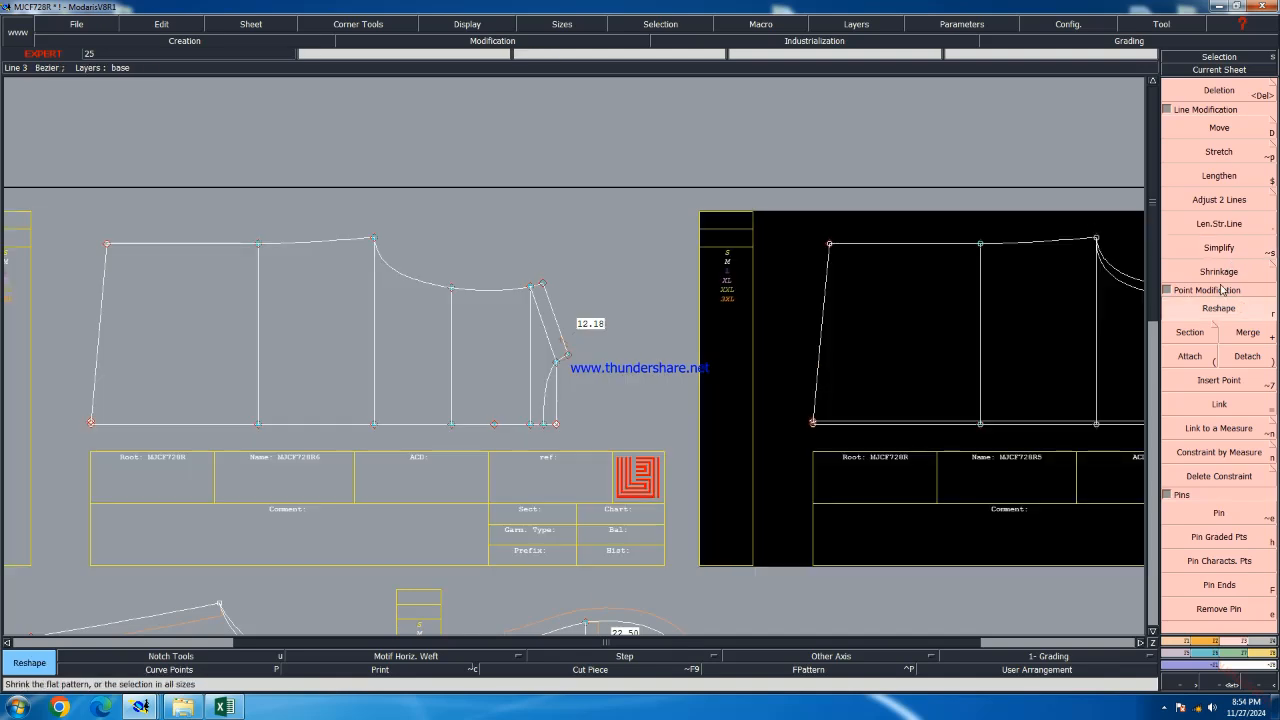
pyautogui.click(478, 28)
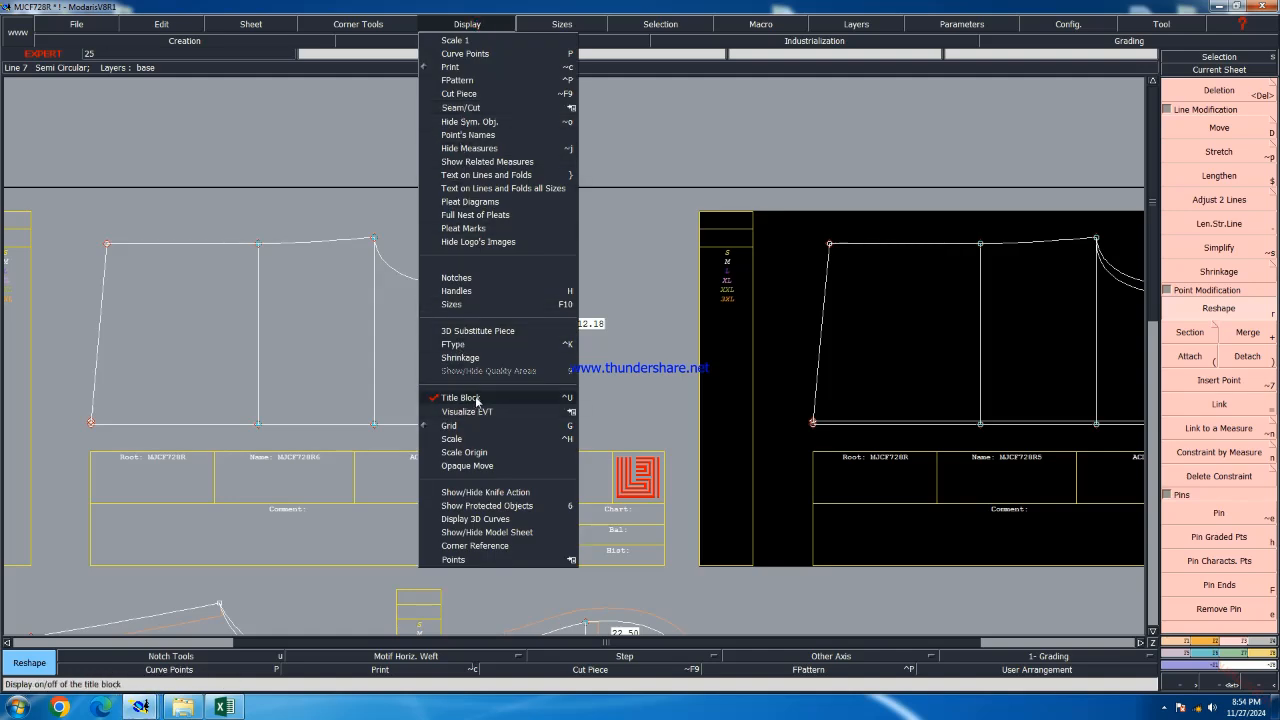
pyautogui.click(478, 297)
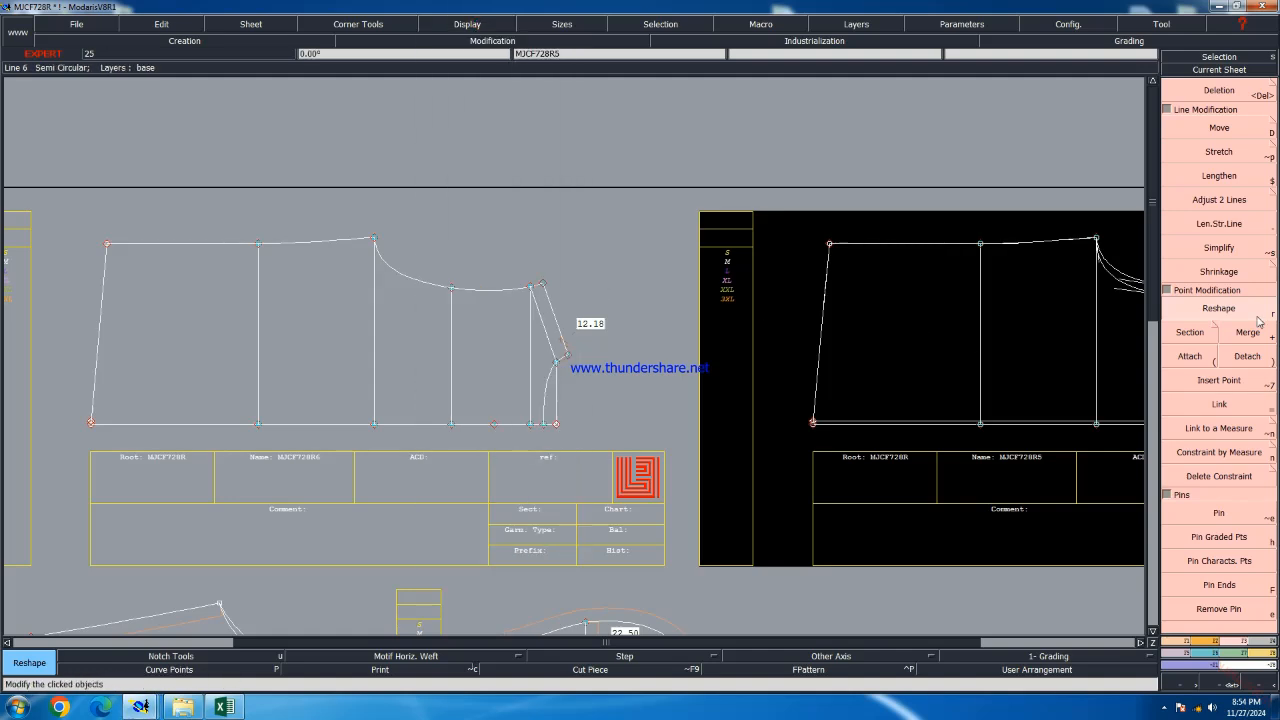
pyautogui.click(818, 362)
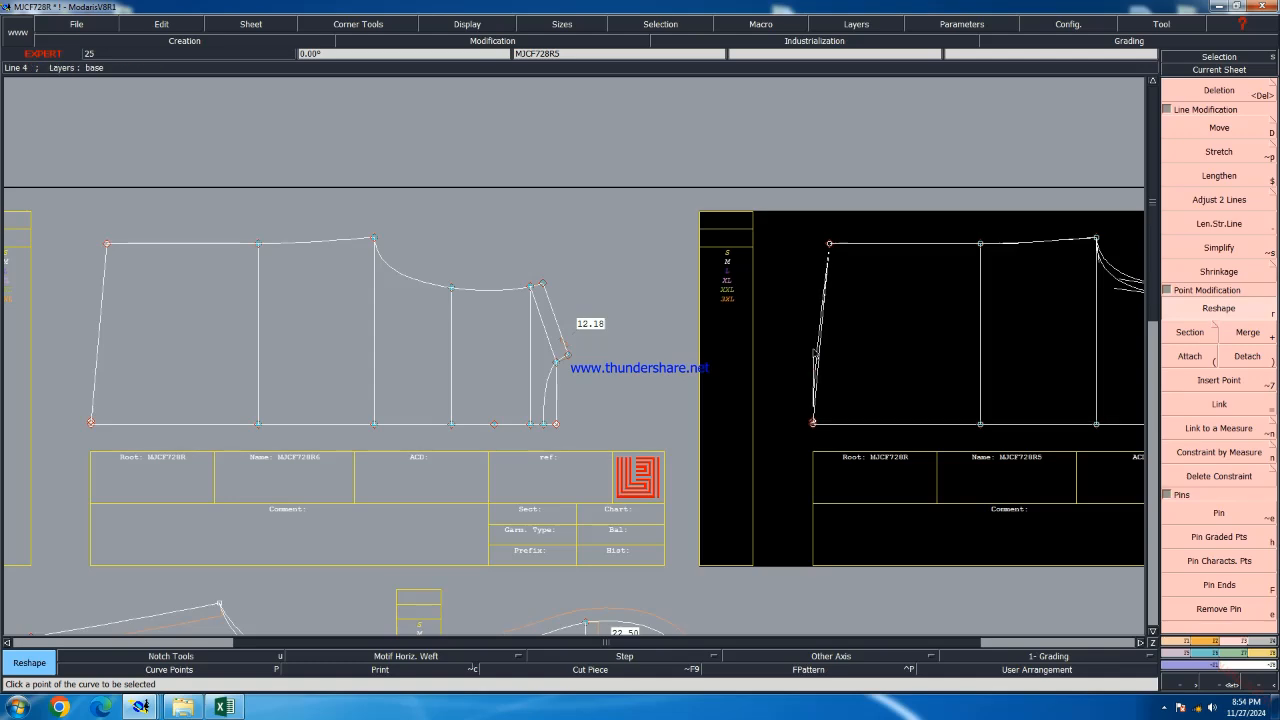
# Refine the hem curve of MJCF728R5 by adjusting its handle near the side seam corner
pyautogui.click(229, 710)
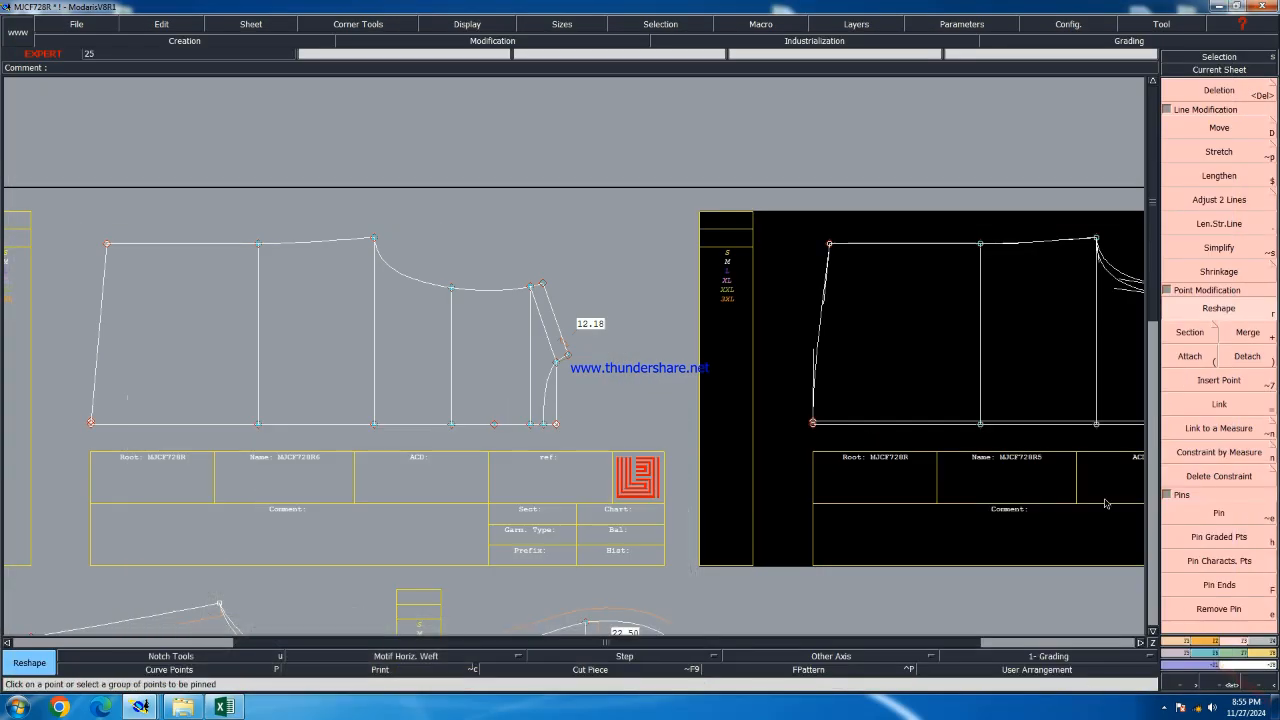
pyautogui.scroll(-3, 350, 349)
pyautogui.scroll(5, 597, 267)
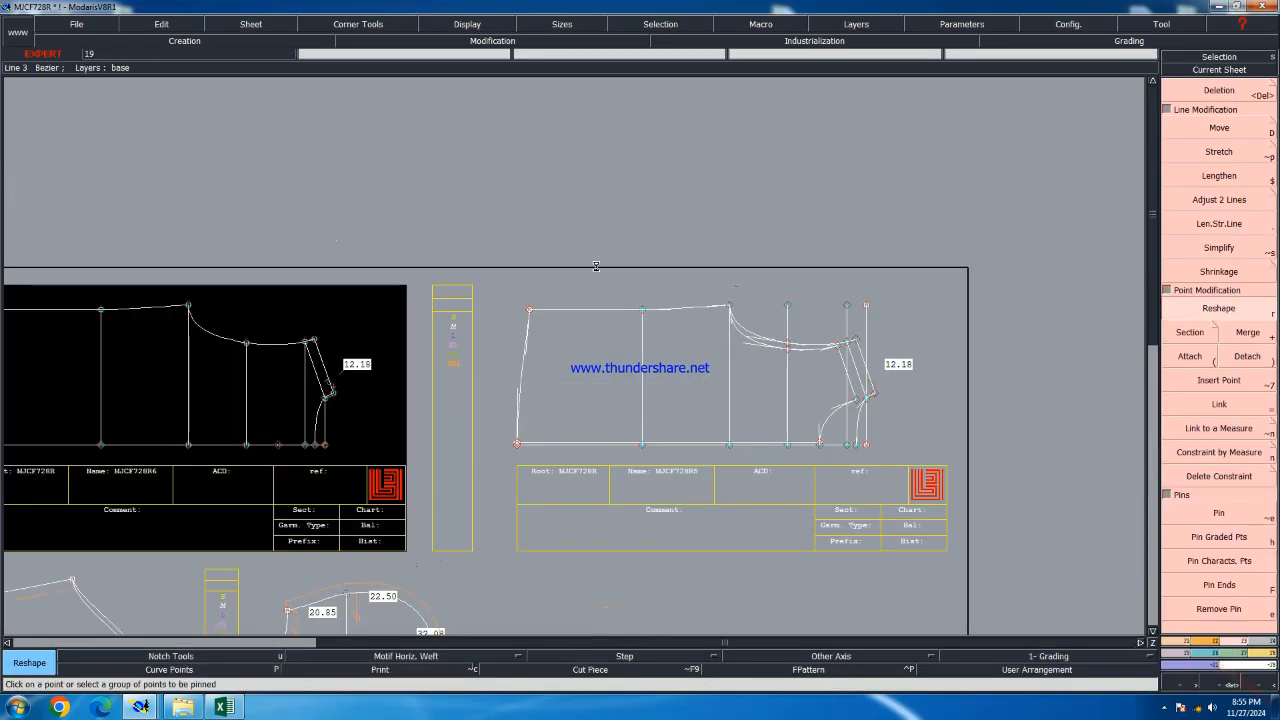
pyautogui.click(486, 380)
pyautogui.scroll(-1, 484, 382)
pyautogui.scroll(2, 466, 435)
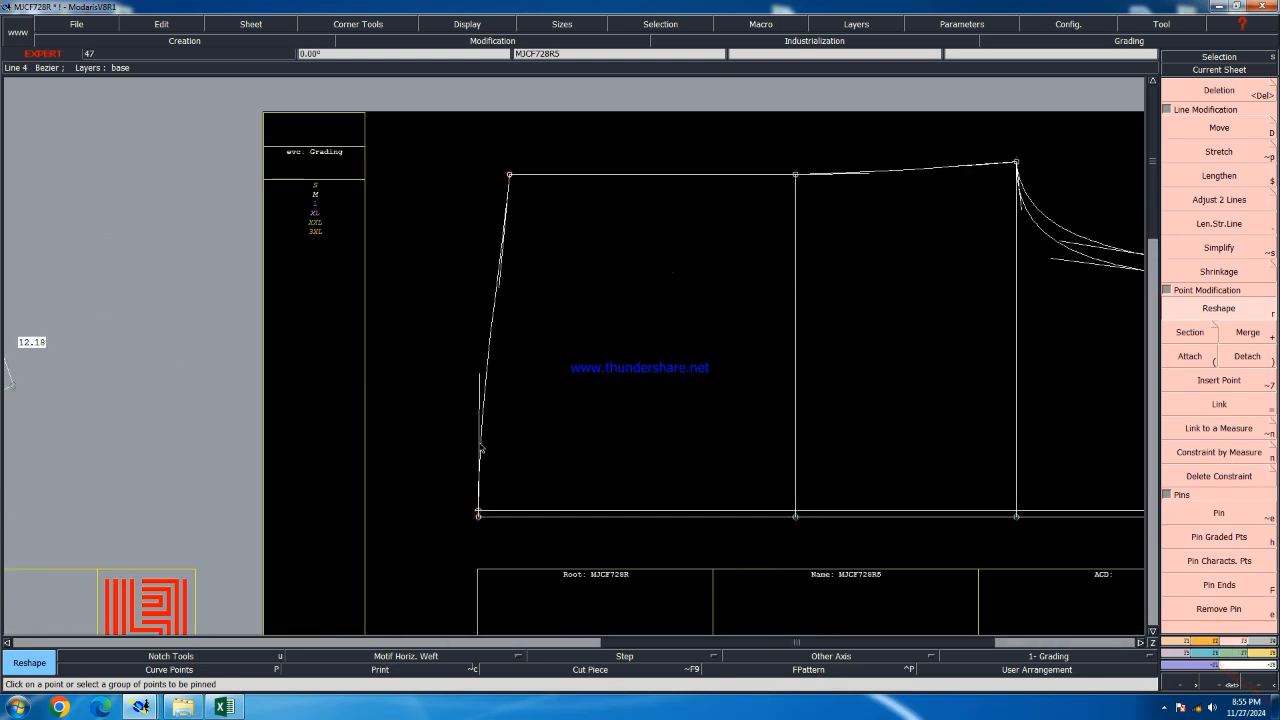
pyautogui.click(1185, 258)
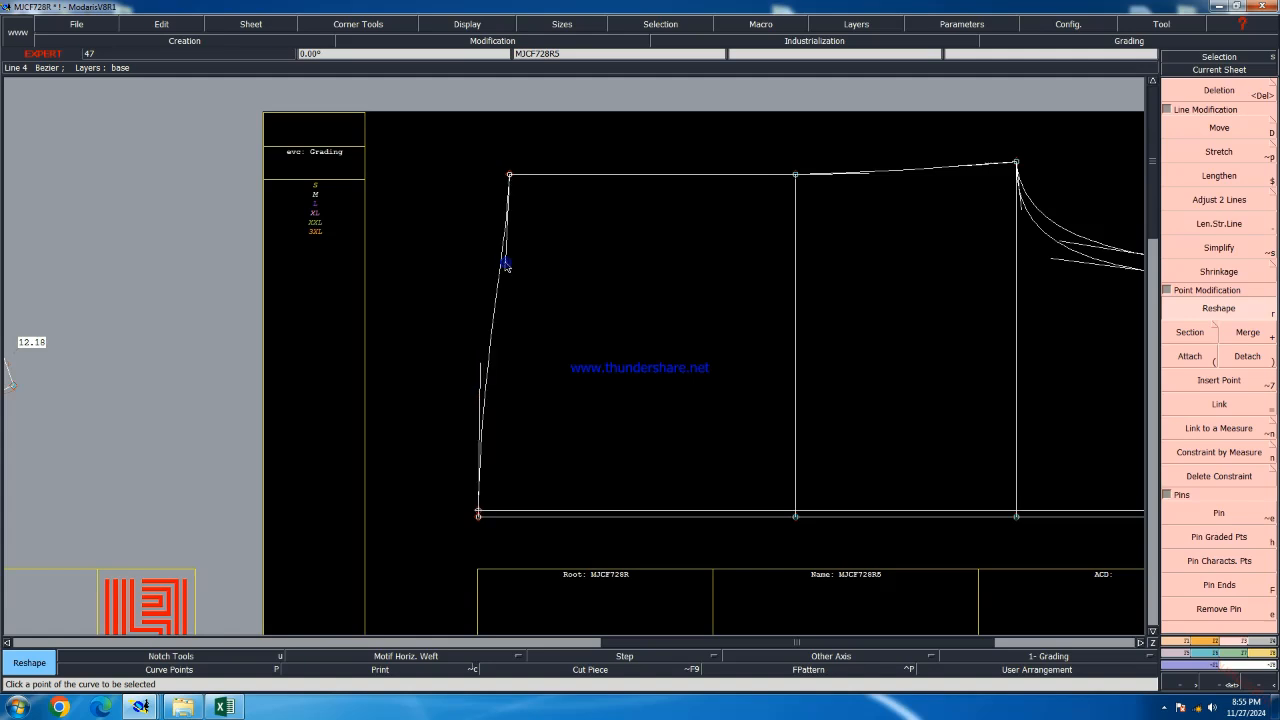
pyautogui.scroll(3, 585, 148)
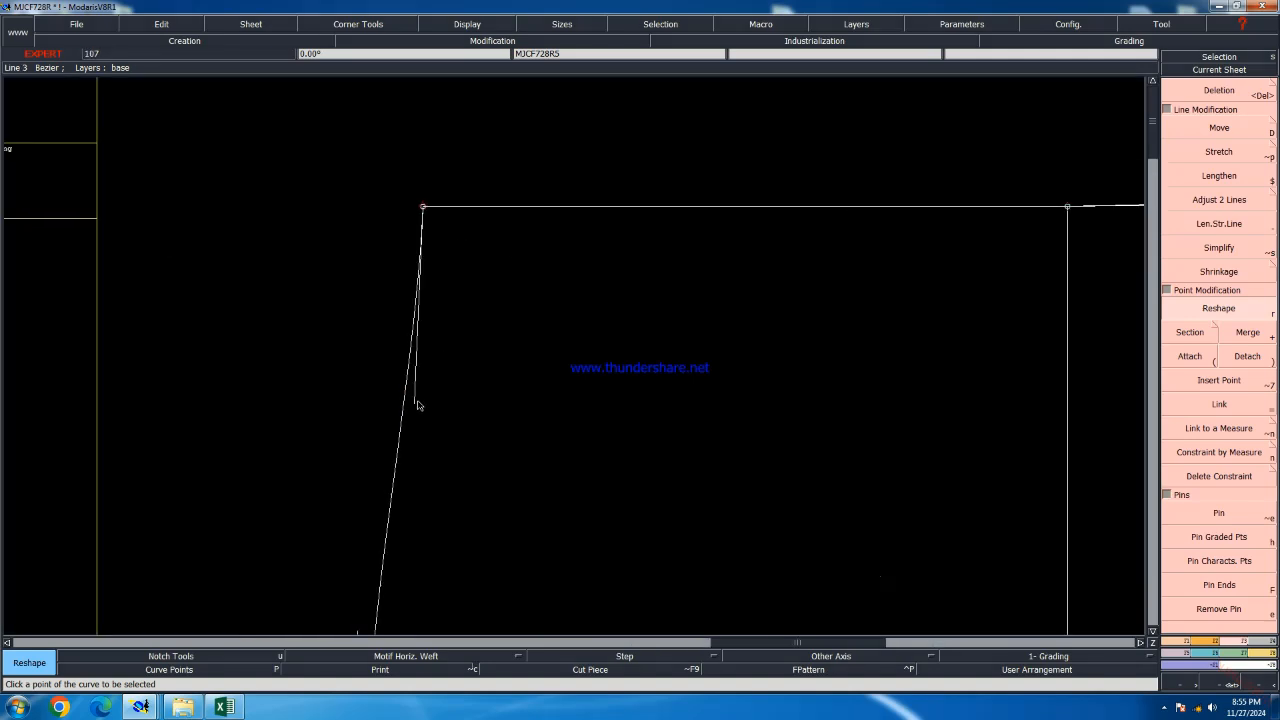
pyautogui.scroll(-5, 605, 316)
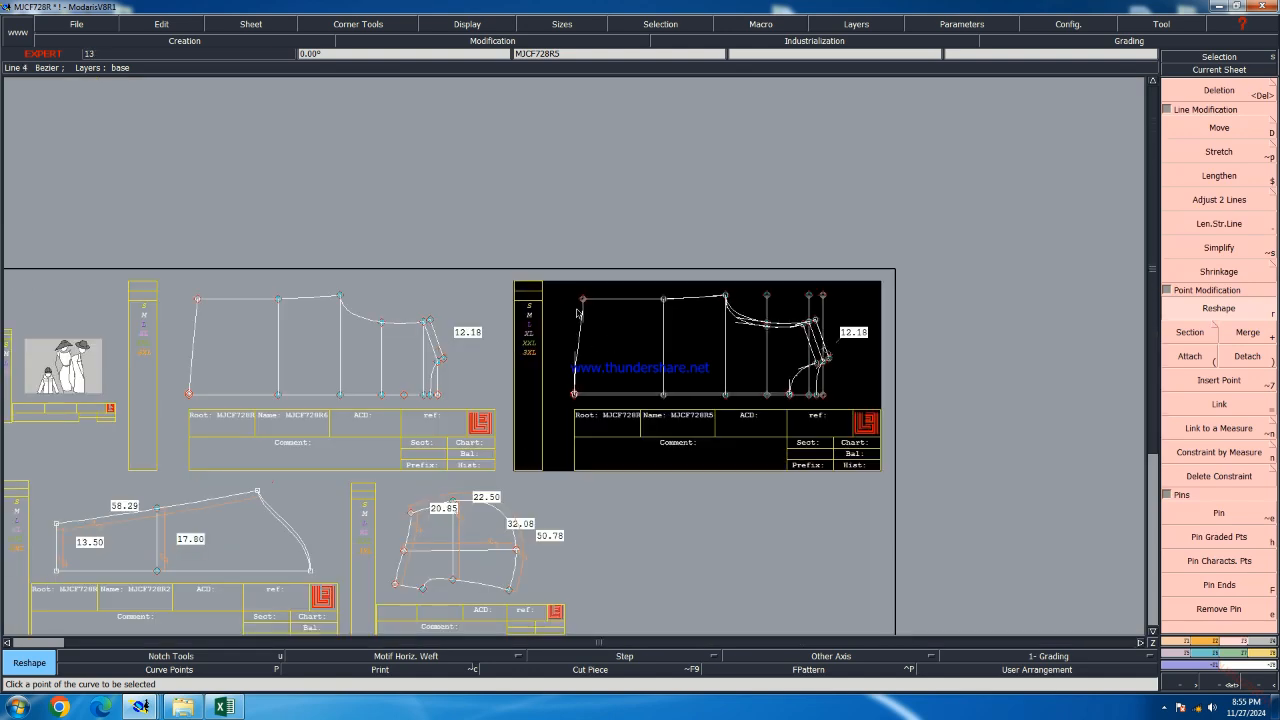
# Leave a printed trace of MJCF728R5 on MJCF728R6 by marrying them at the side seam hem corner and undoing the marriage
pyautogui.press('m')
pyautogui.click(584, 300)
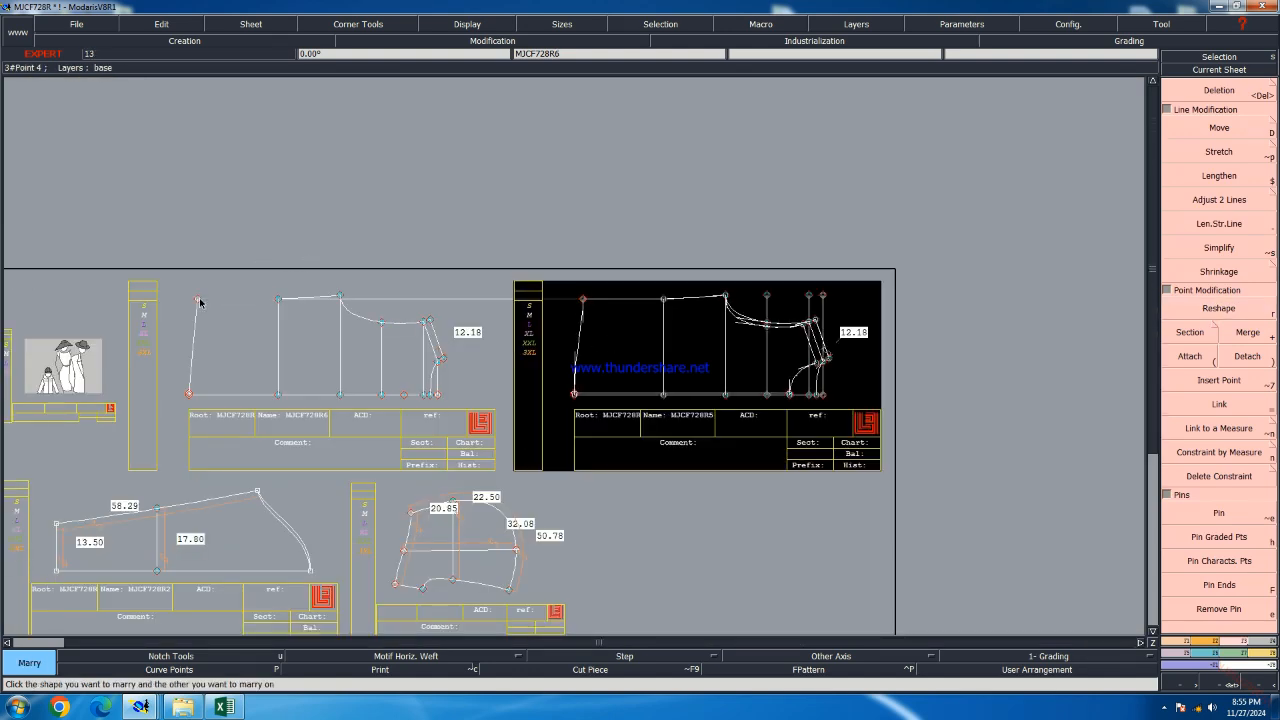
pyautogui.click(198, 300)
pyautogui.scroll(1, 172, 332)
pyautogui.click(316, 673)
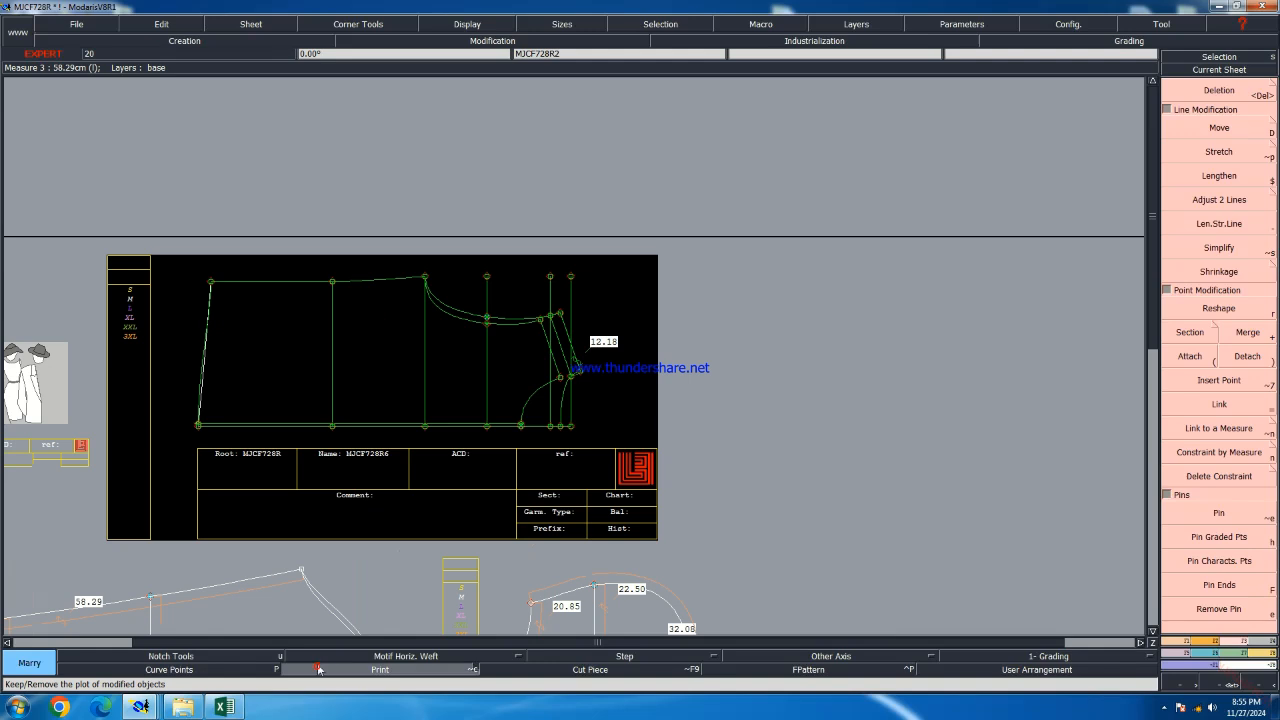
pyautogui.hotkey('ctrl', 'z')
pyautogui.scroll(3, 165, 350)
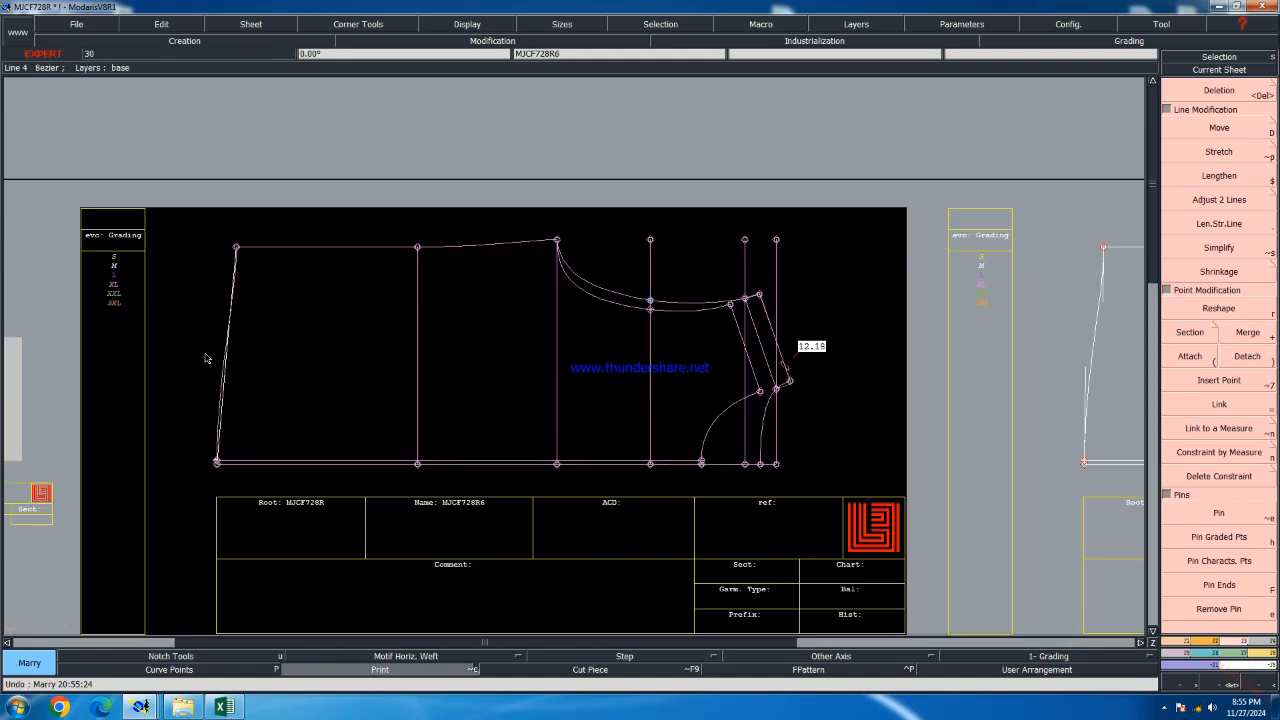
# Display the curve handles and reshape the hem line of MJCF728R6 into a gentle curve using the printed trace as reference
pyautogui.click(470, 27)
pyautogui.click(468, 293)
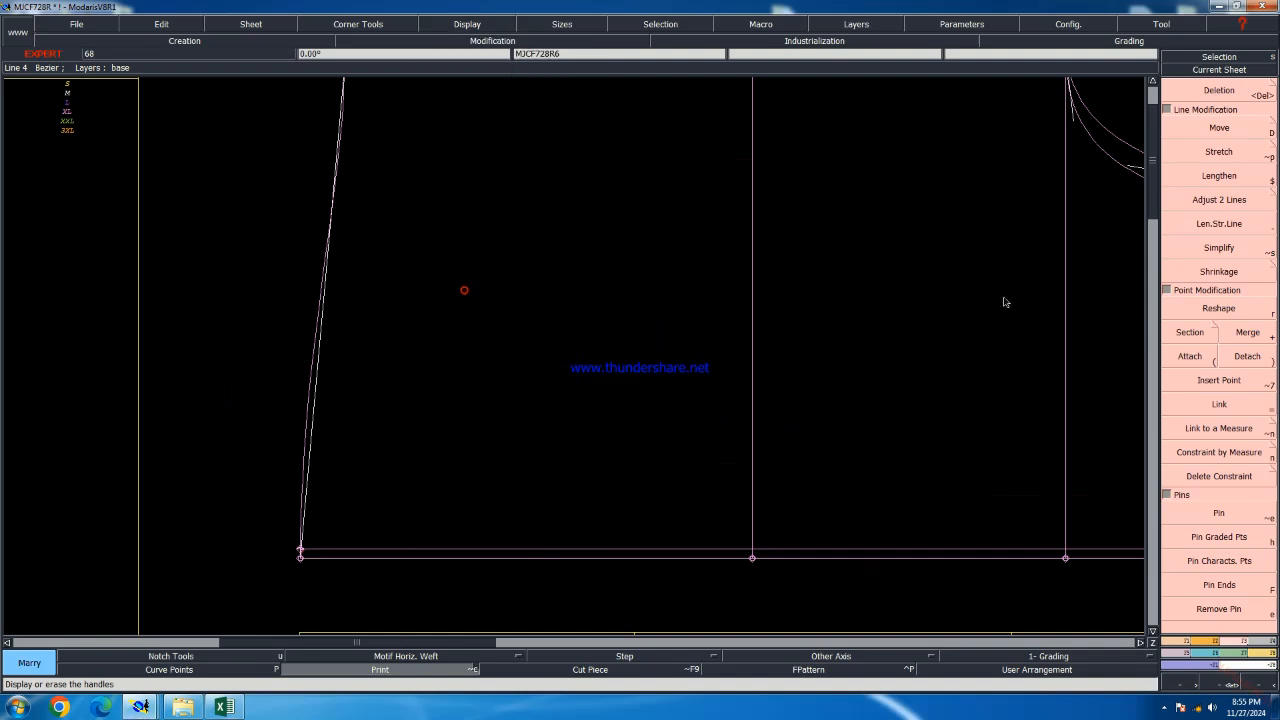
pyautogui.click(1219, 308)
pyautogui.click(312, 430)
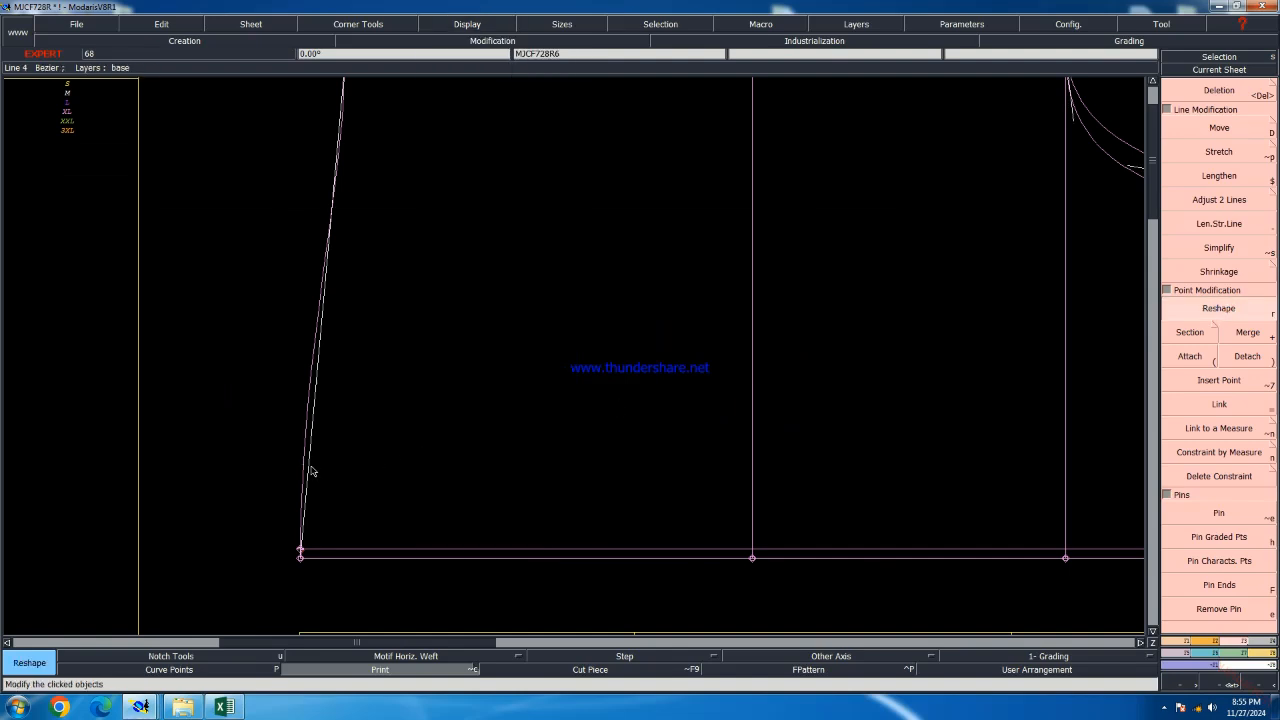
pyautogui.click(303, 376)
pyautogui.scroll(-3, 298, 500)
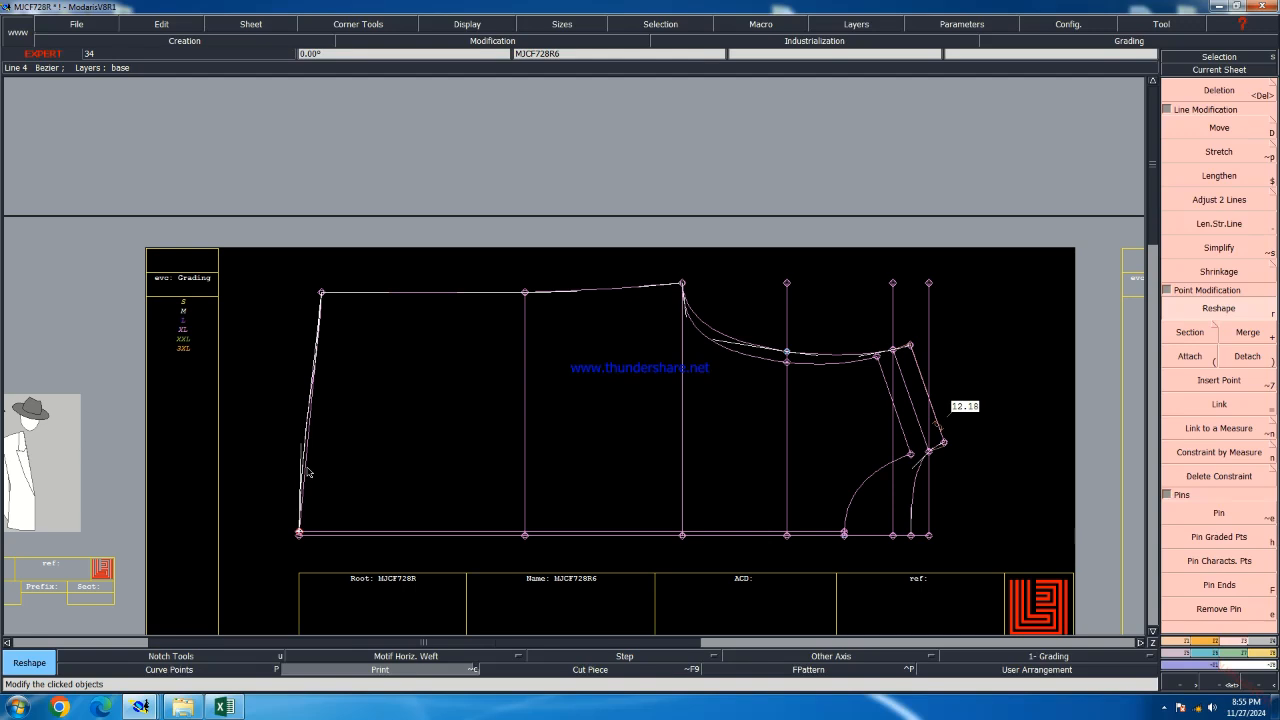
pyautogui.scroll(3, 340, 335)
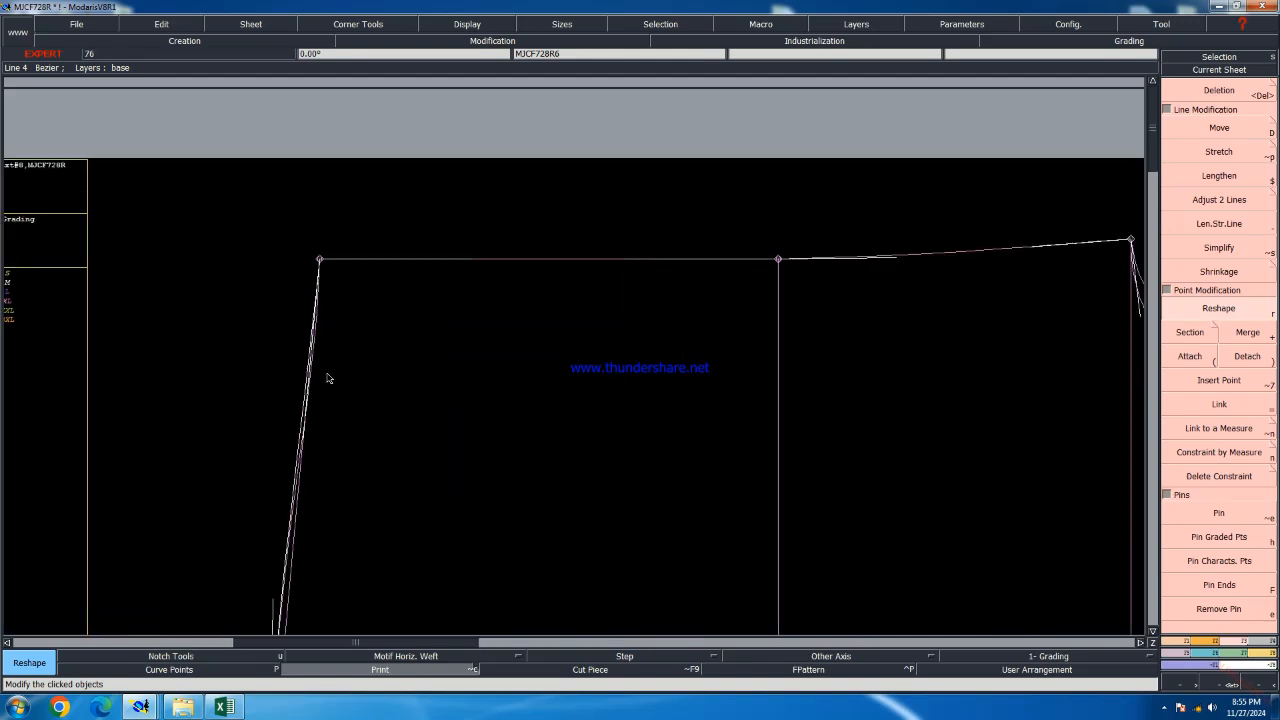
pyautogui.click(304, 432)
pyautogui.click(306, 425)
pyautogui.click(306, 425)
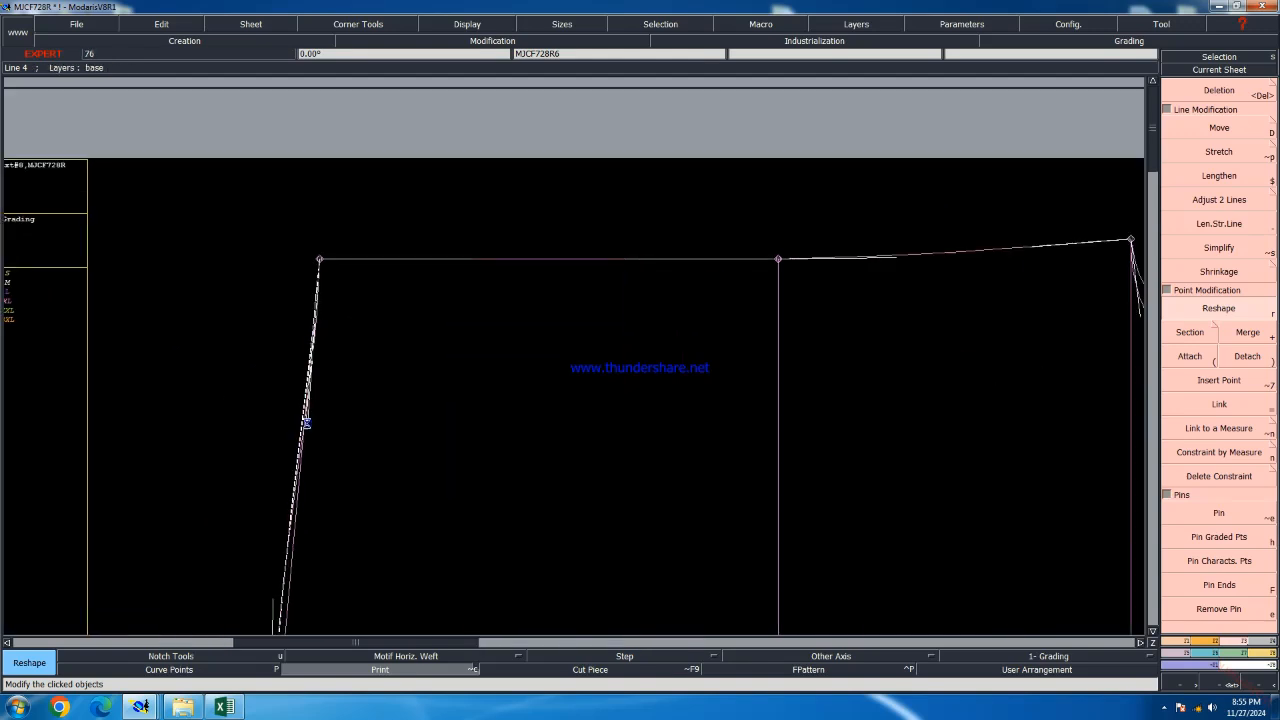
pyautogui.click(306, 424)
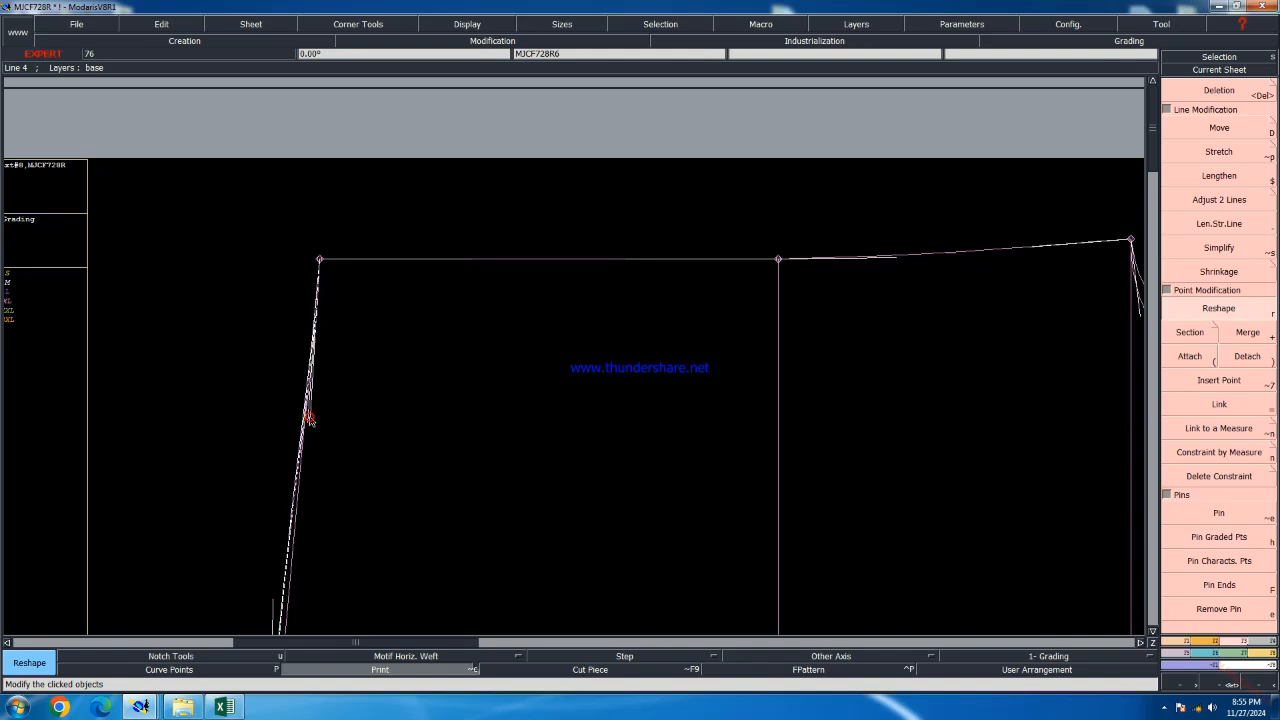
# Clear the printed trace and curve handles from MJCF728R6 and save the model, continuing past the modified-file warning
pyautogui.scroll(-2, 326, 360)
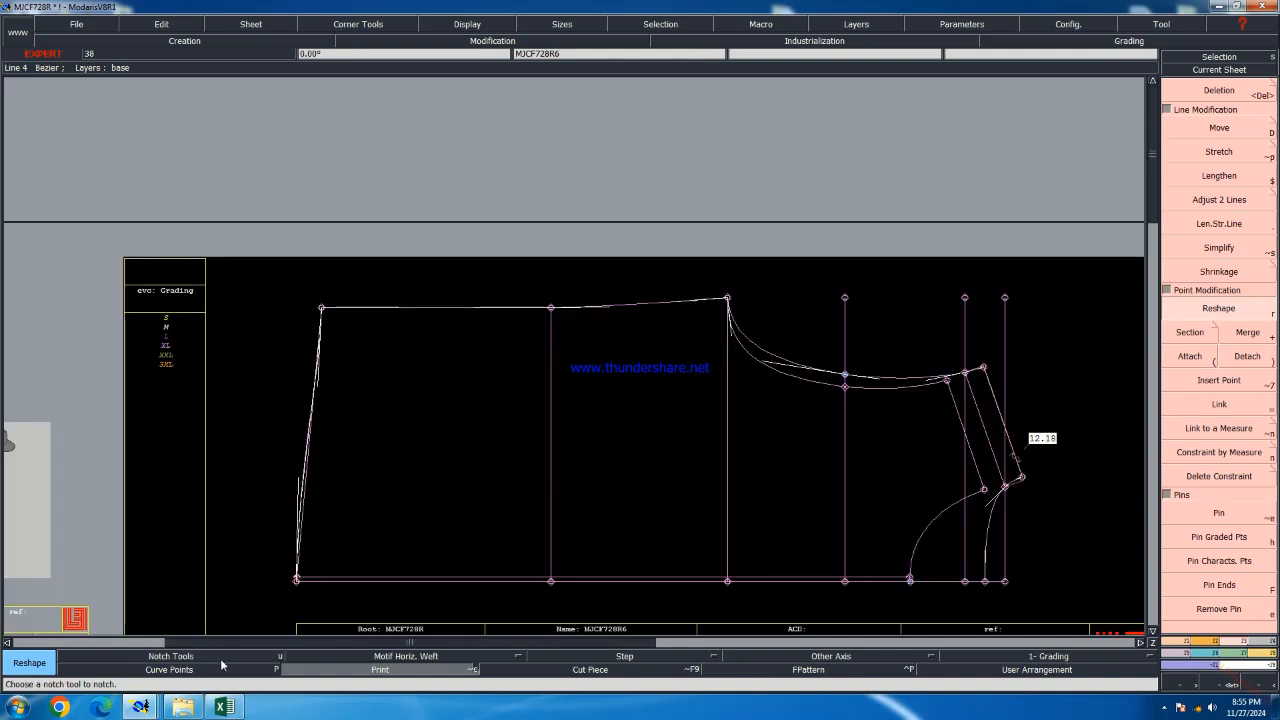
pyautogui.click(329, 665)
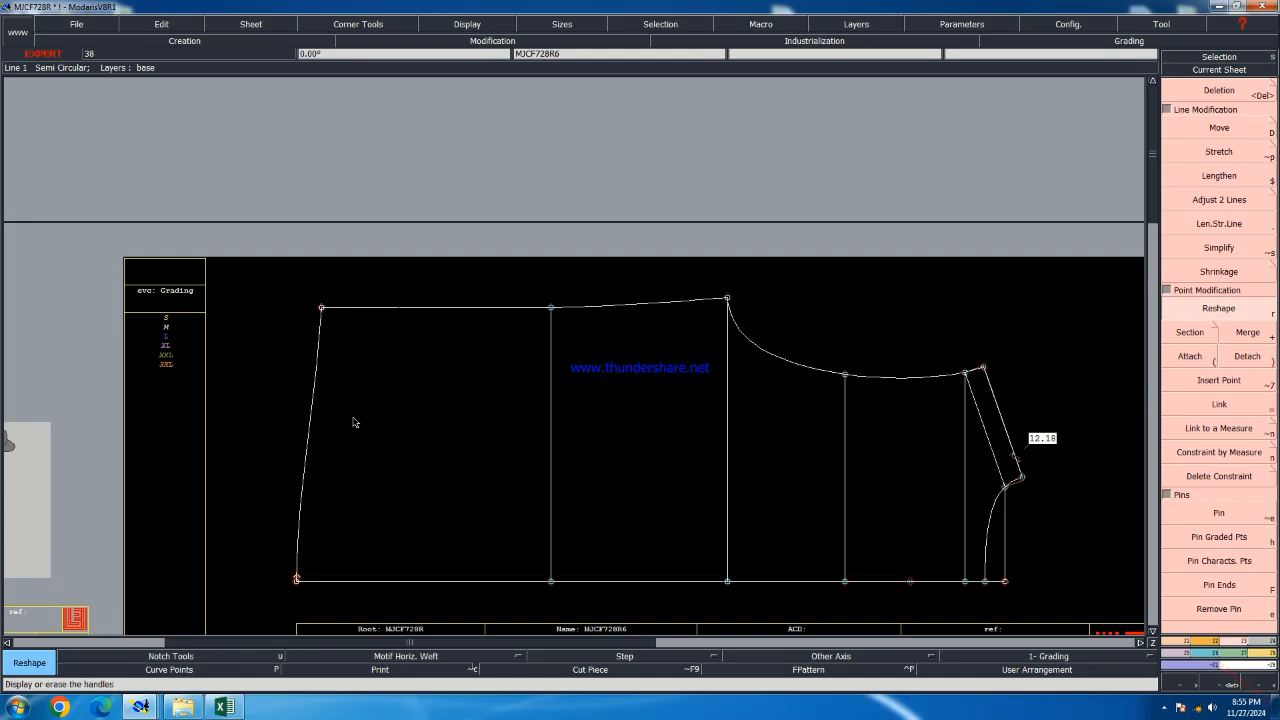
pyautogui.hotkey('ctrl', 's')
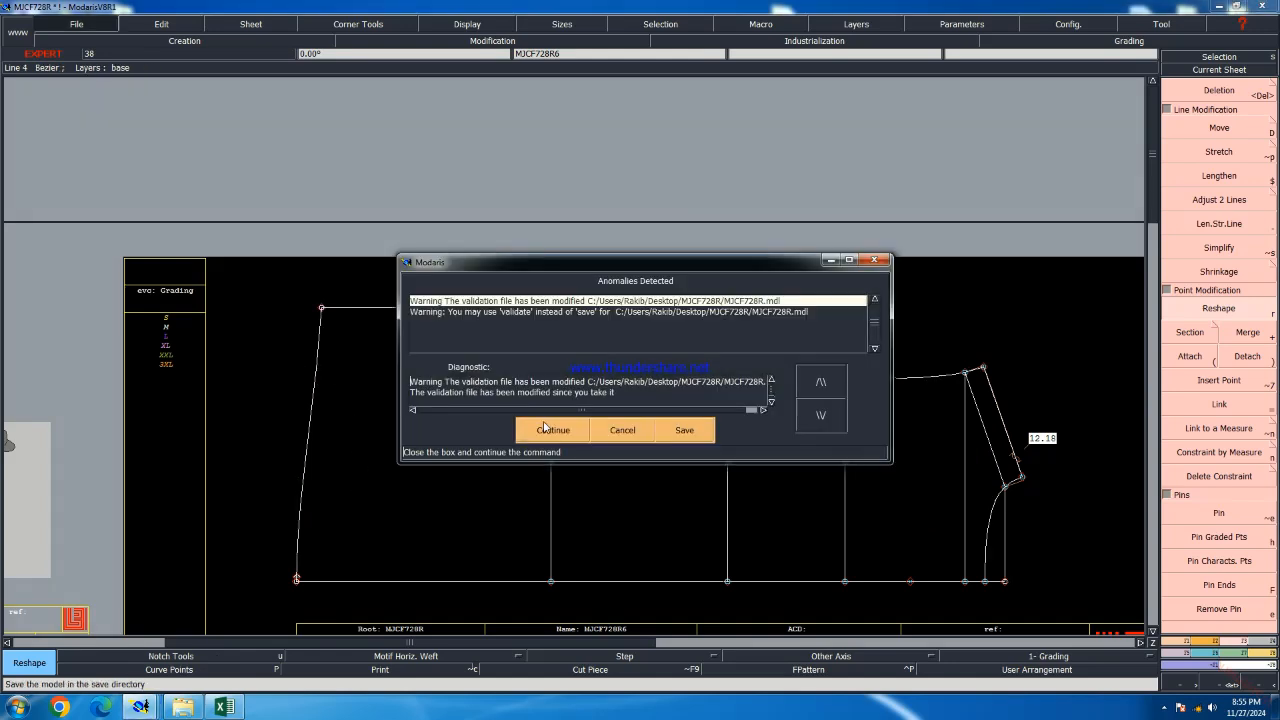
pyautogui.click(545, 425)
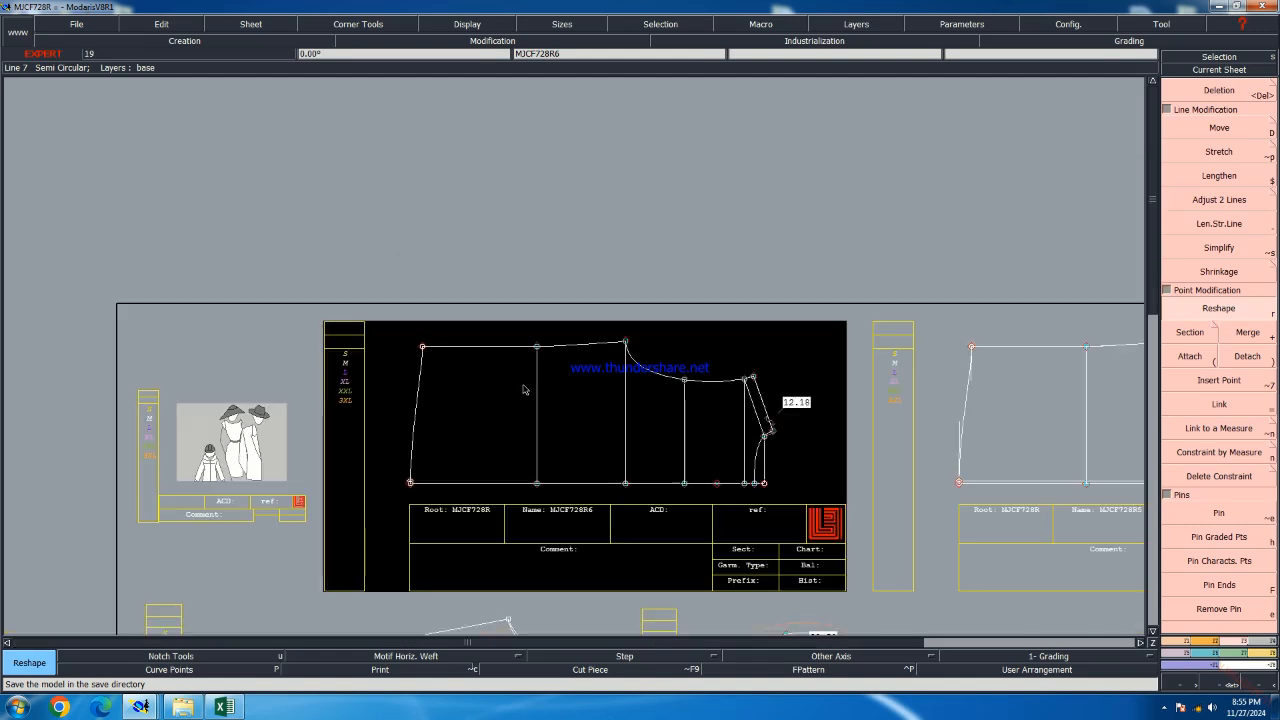
pyautogui.scroll(-1, 525, 389)
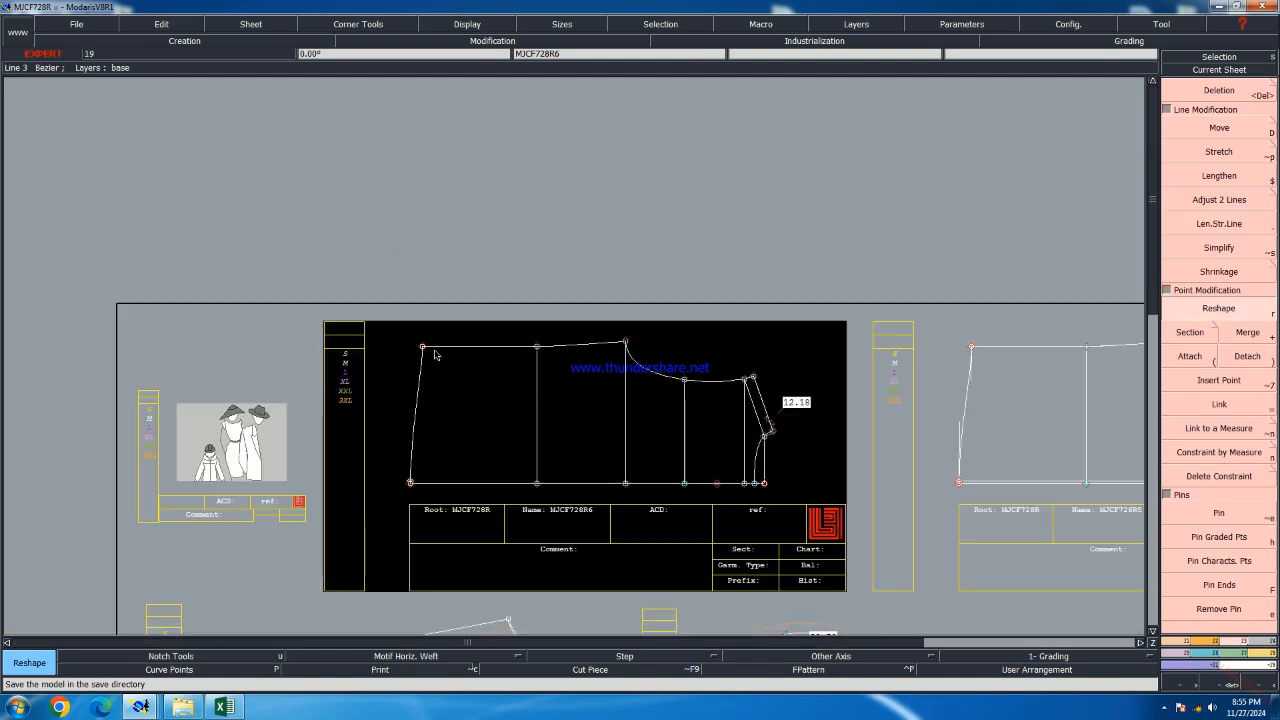
# Switch to the Excel workbook of the padded jacket and review its description, color ways, fabric and accessories, and measurements sheets
pyautogui.click(222, 707)
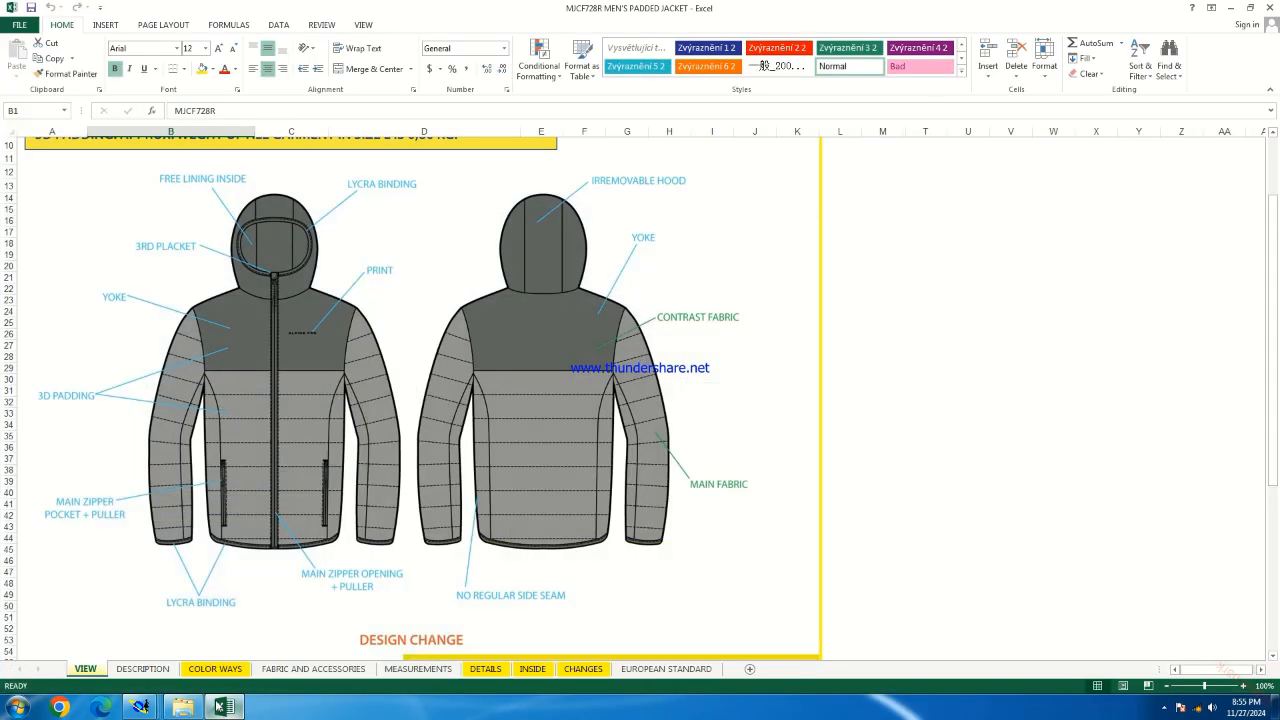
pyautogui.click(142, 668)
pyautogui.click(208, 668)
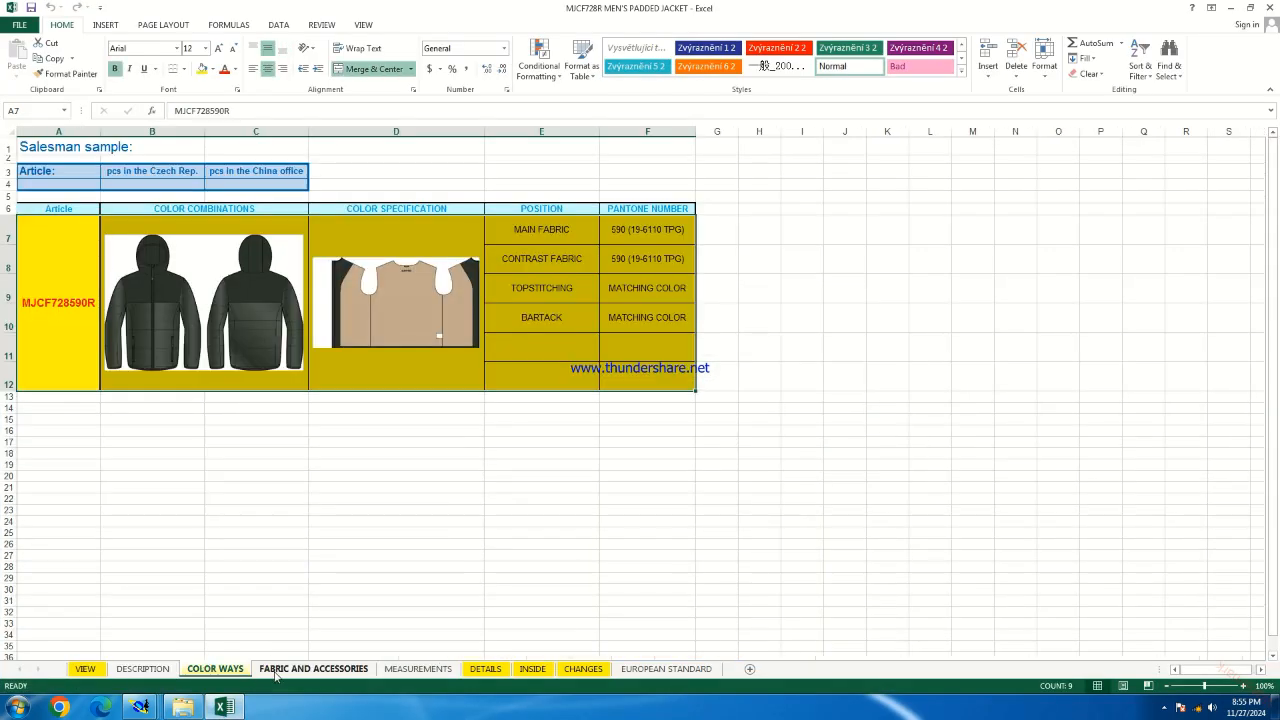
pyautogui.click(287, 669)
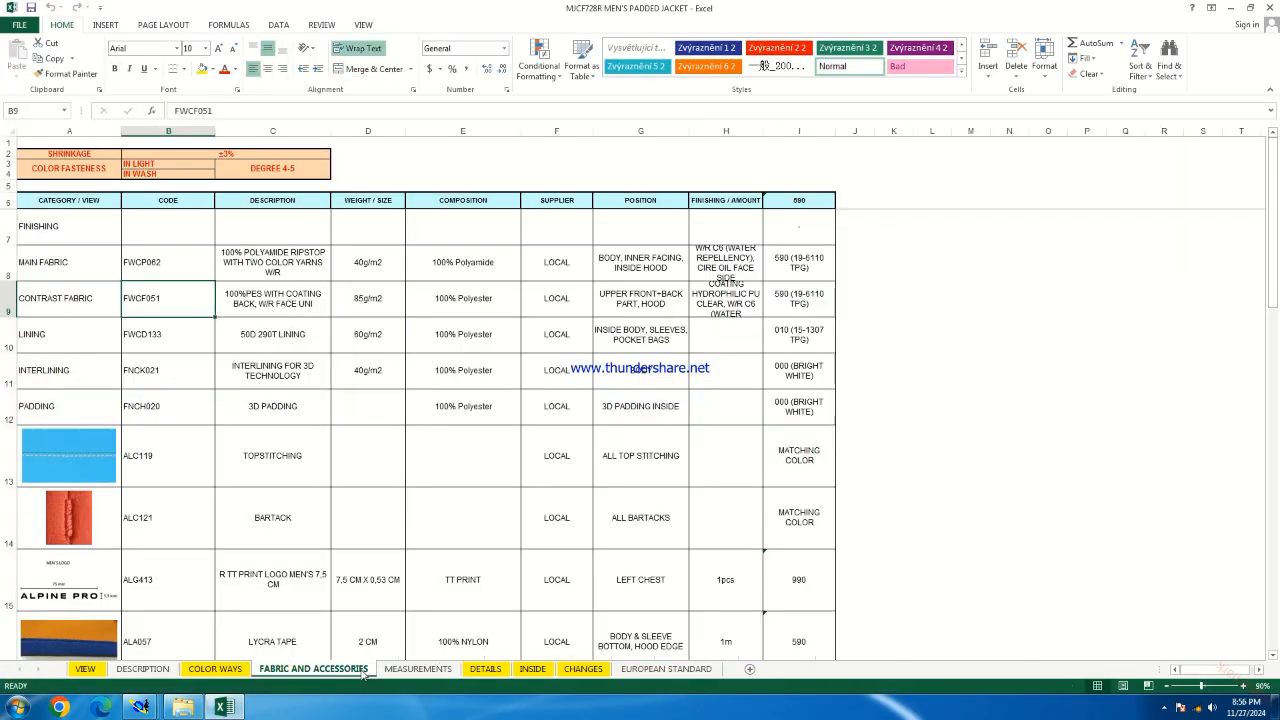
pyautogui.click(445, 669)
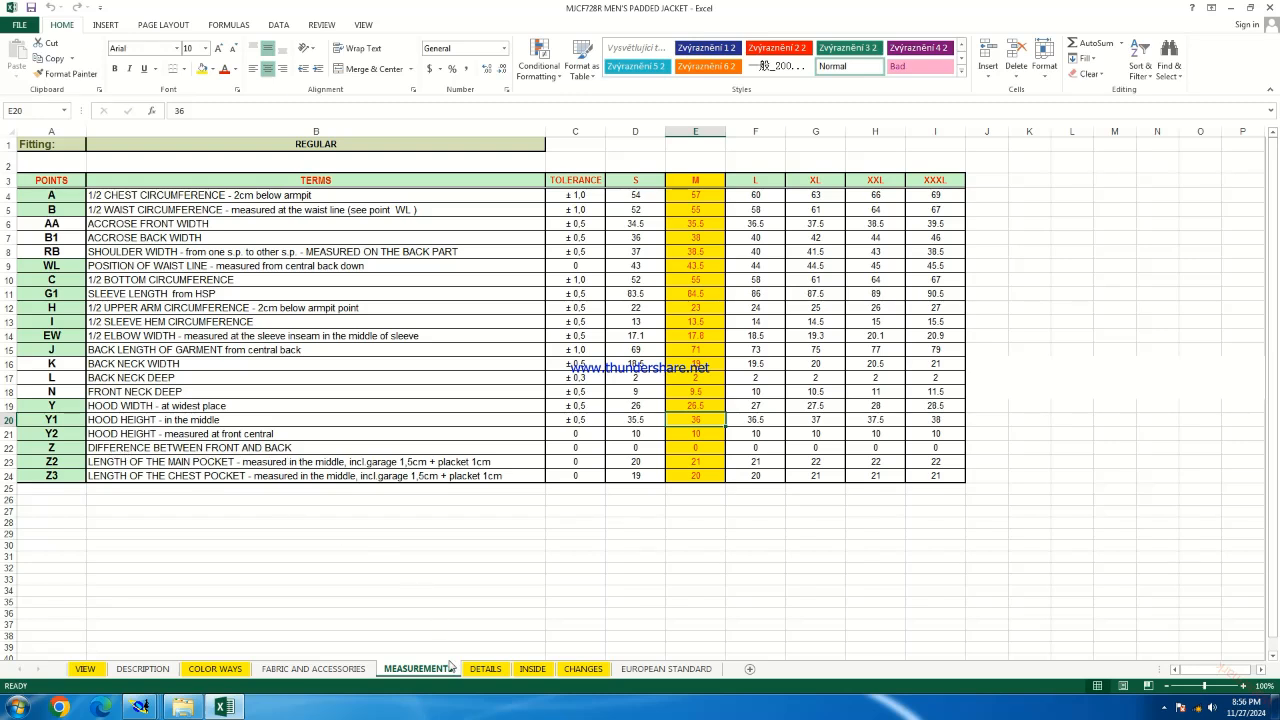
# Examine the workbook's details, inside construction, changes and European standard sheets, ending back on the measurements sheet
pyautogui.click(489, 670)
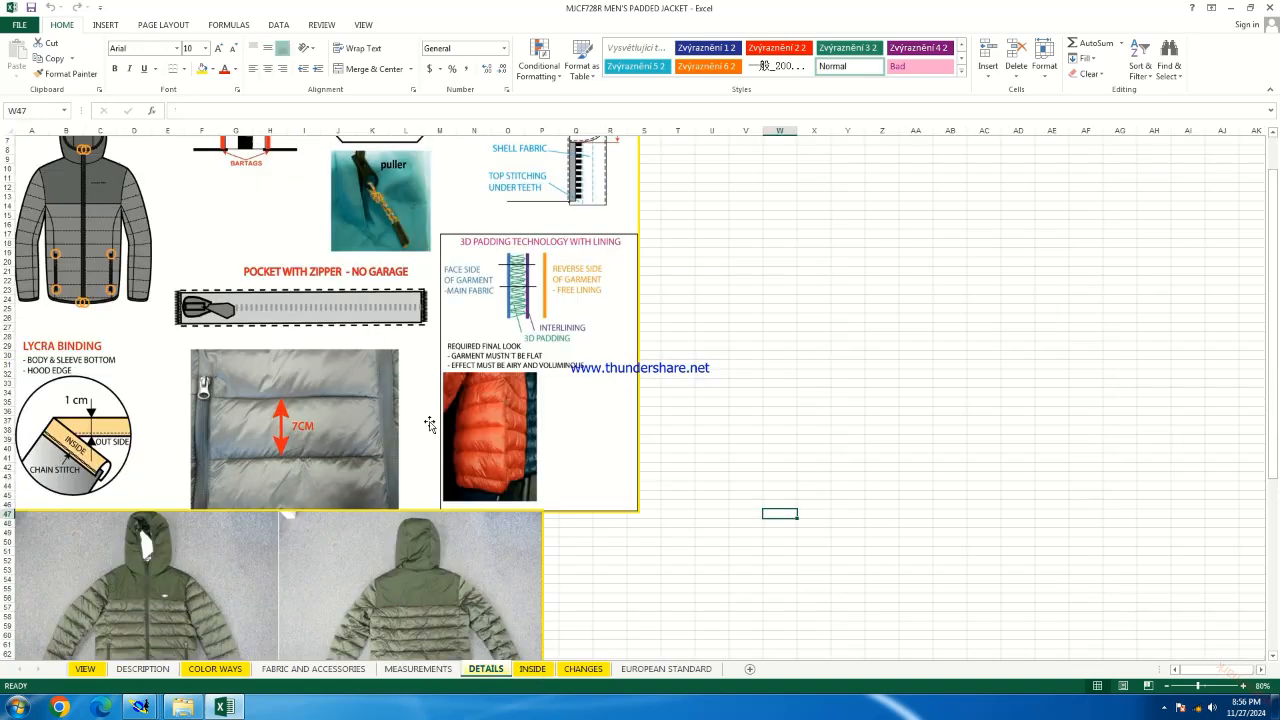
pyautogui.scroll(2, 428, 428)
pyautogui.scroll(-6, 428, 430)
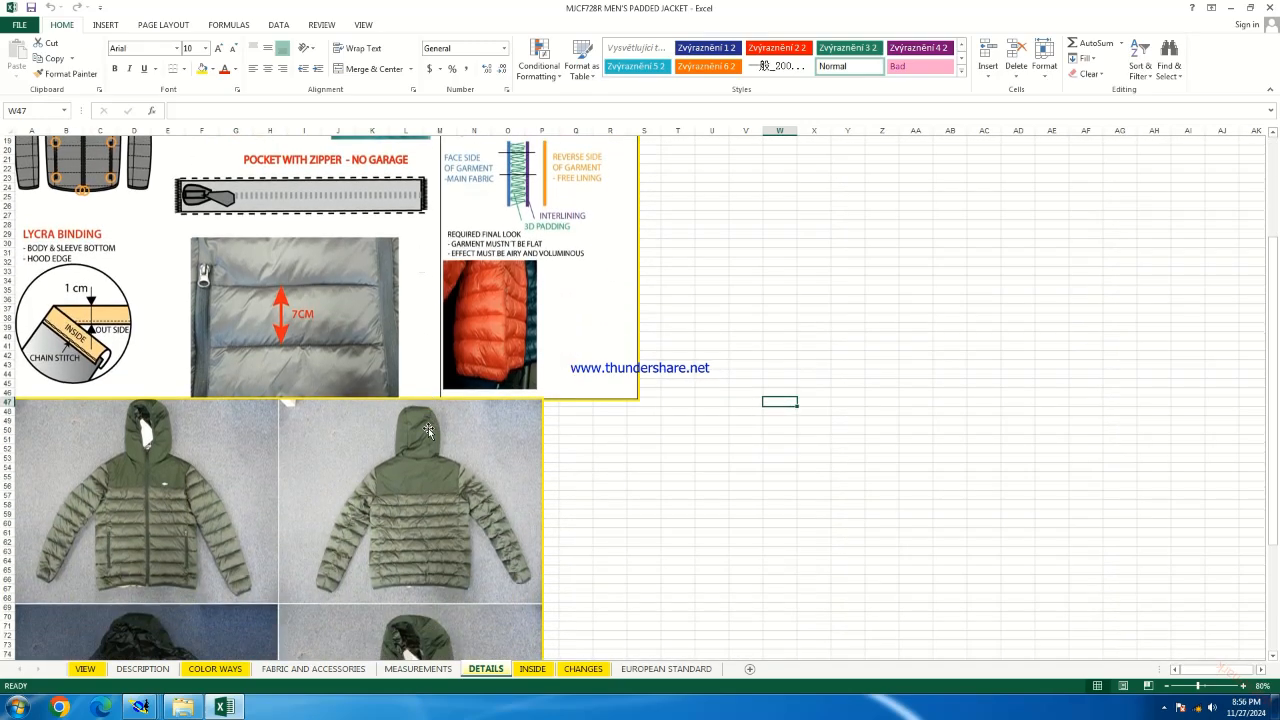
pyautogui.scroll(-4, 428, 430)
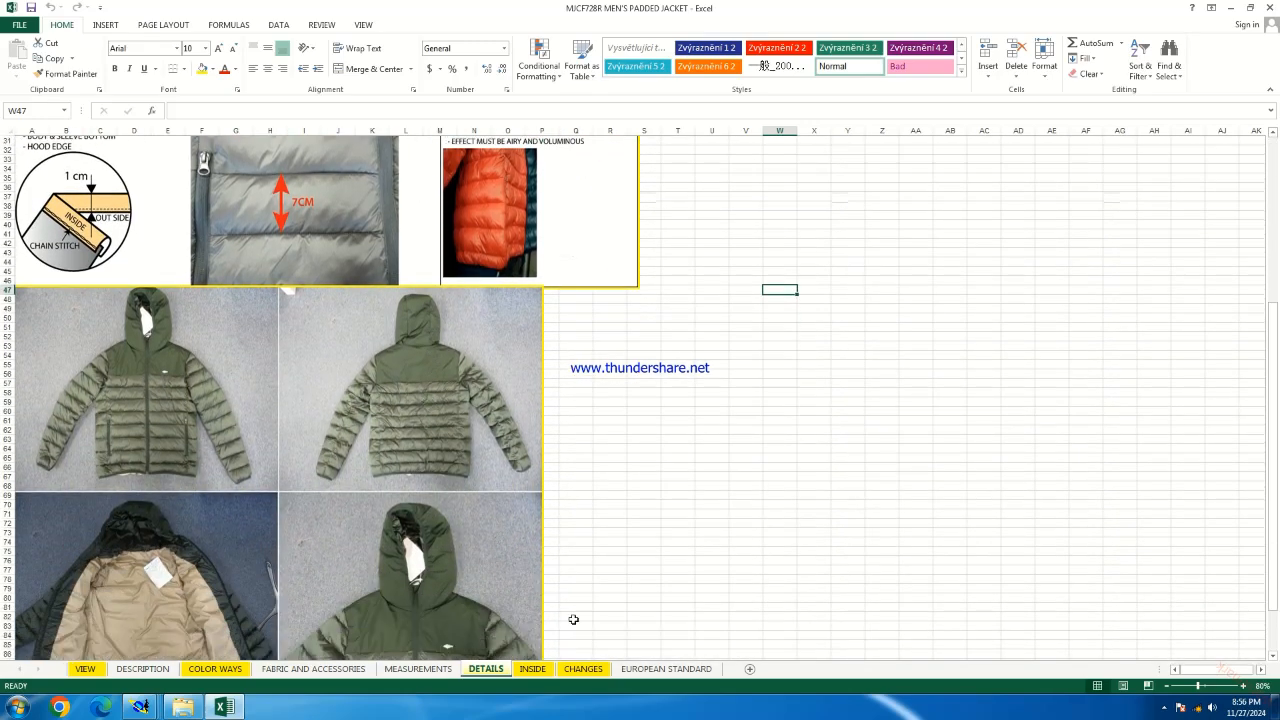
pyautogui.click(533, 669)
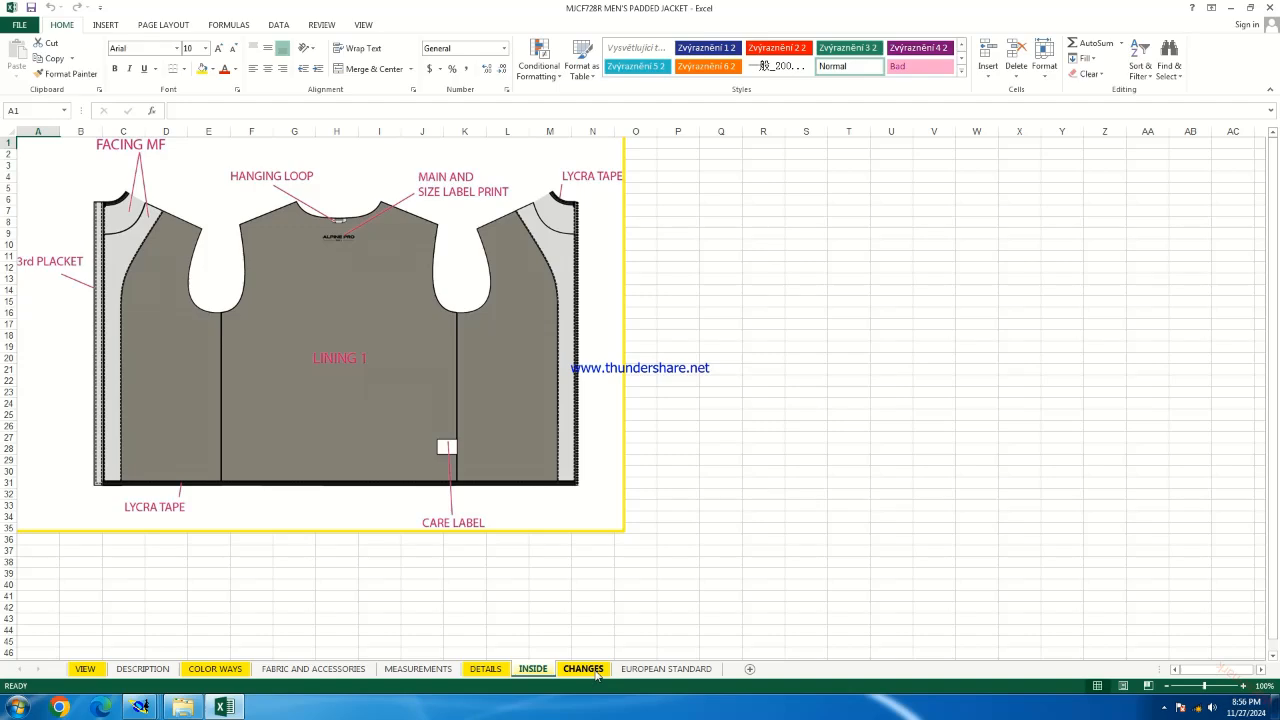
pyautogui.click(584, 669)
pyautogui.click(666, 669)
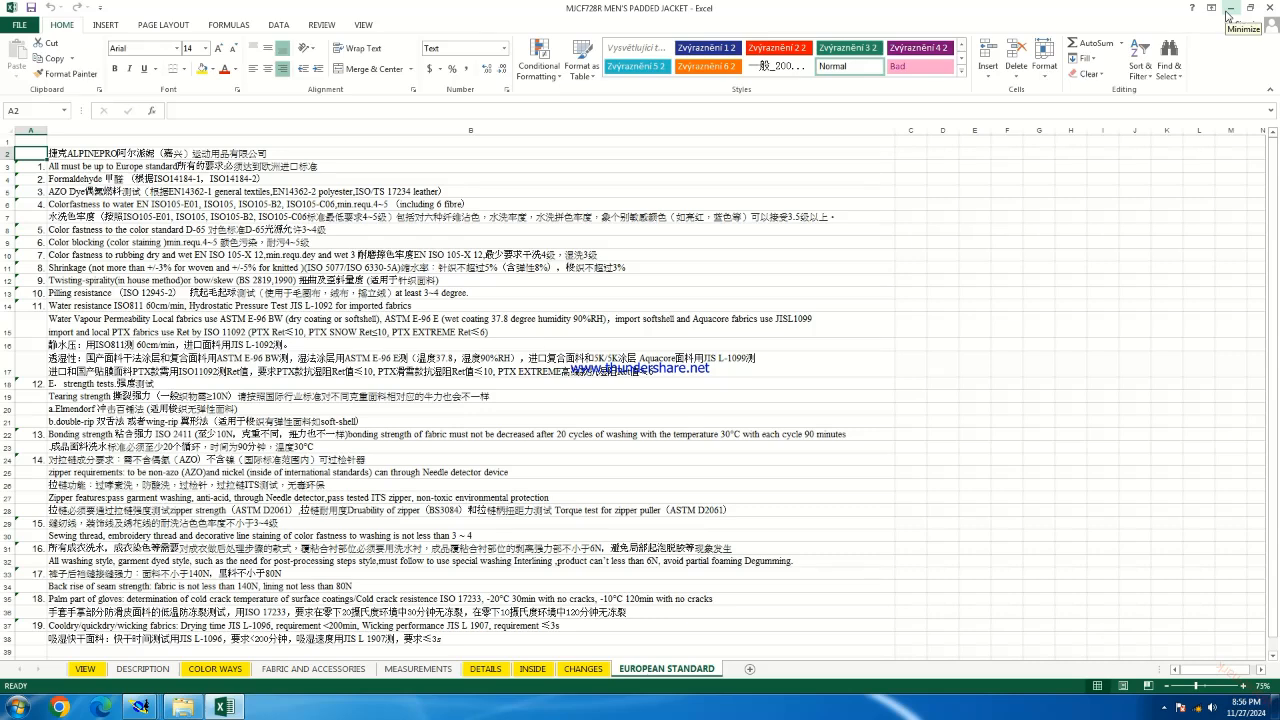
pyautogui.click(407, 669)
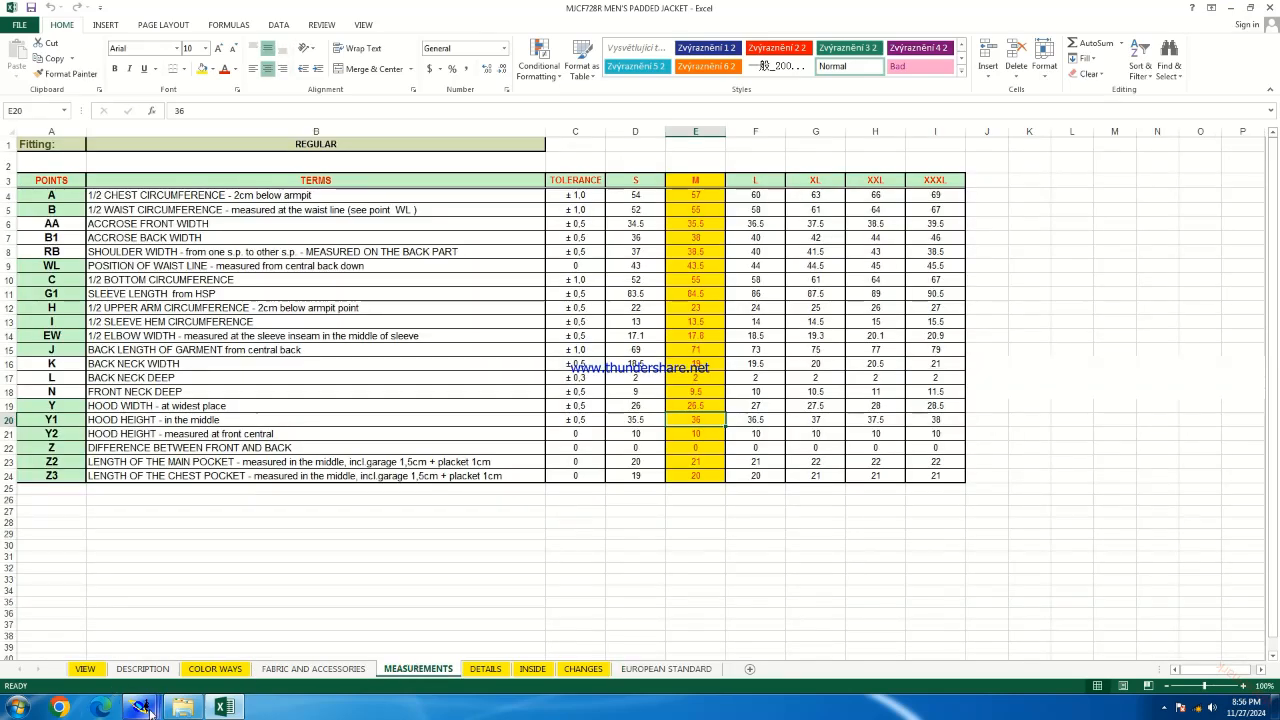
# Switch back to the MJCF728R model in Modaris and add a developed point 8 cm along the MJCF728R6 hem from the side seam corner
pyautogui.moveTo(141, 707)
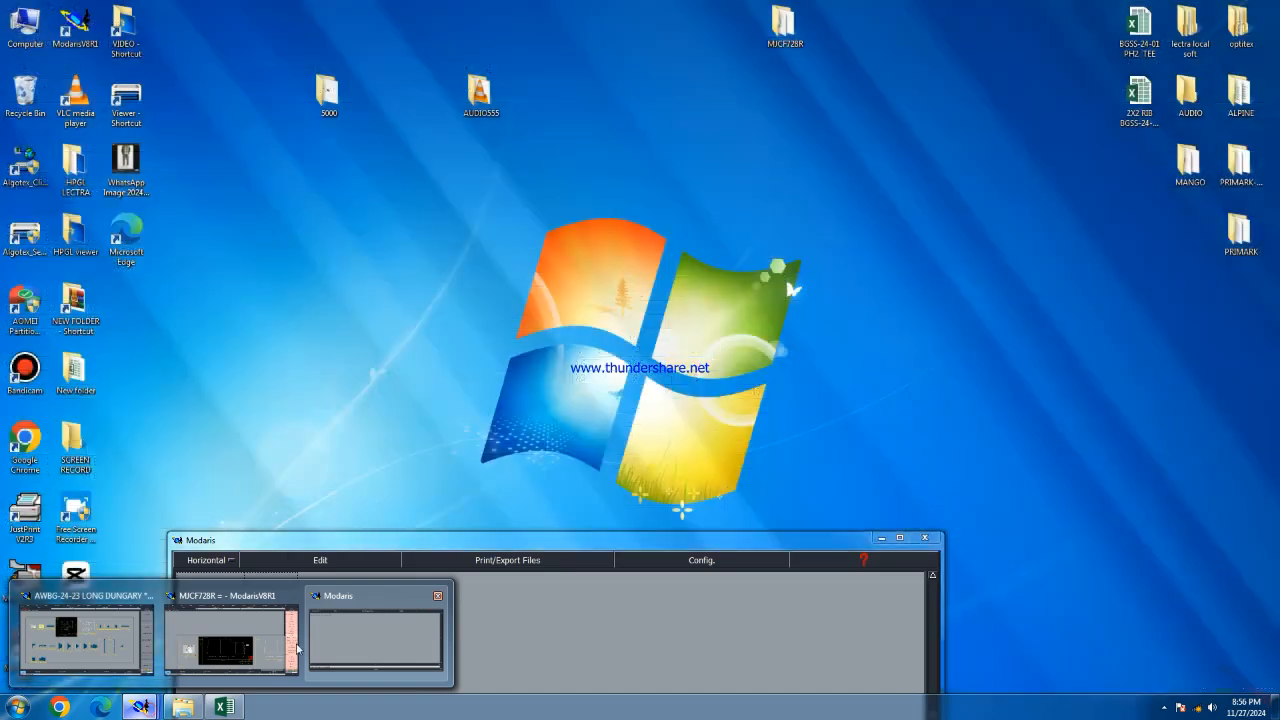
pyautogui.click(250, 640)
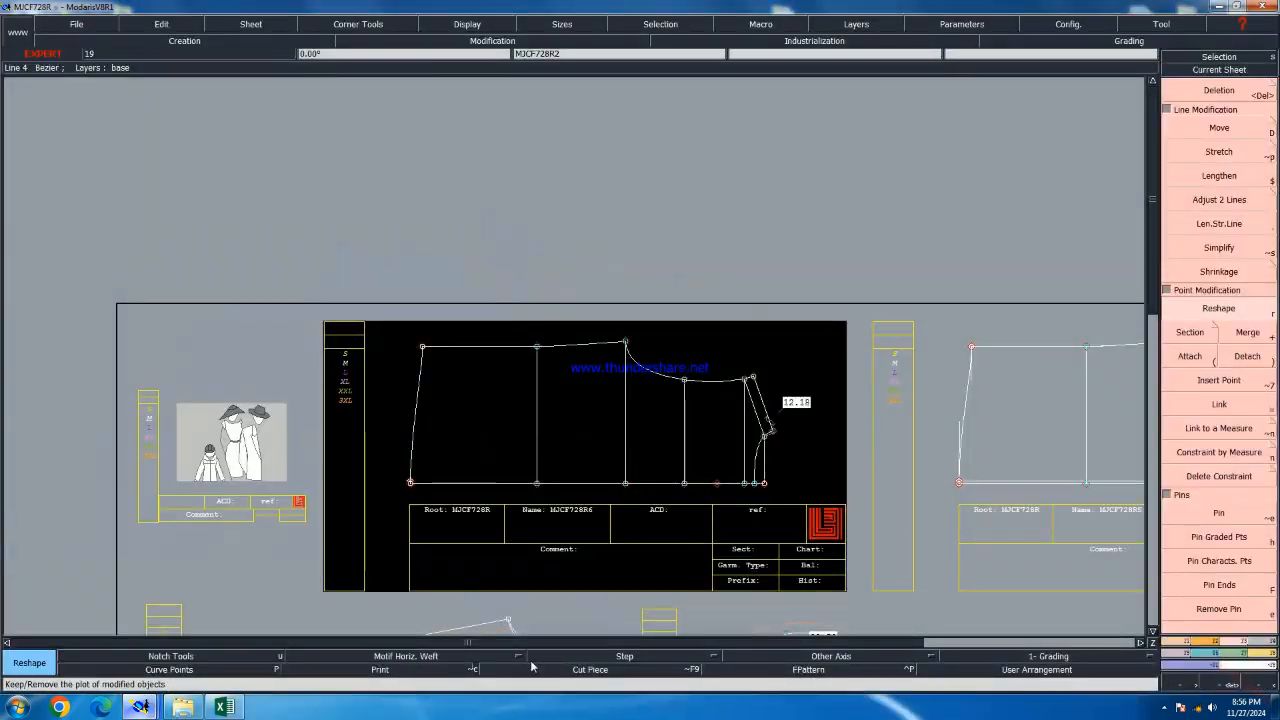
pyautogui.scroll(2, 622, 416)
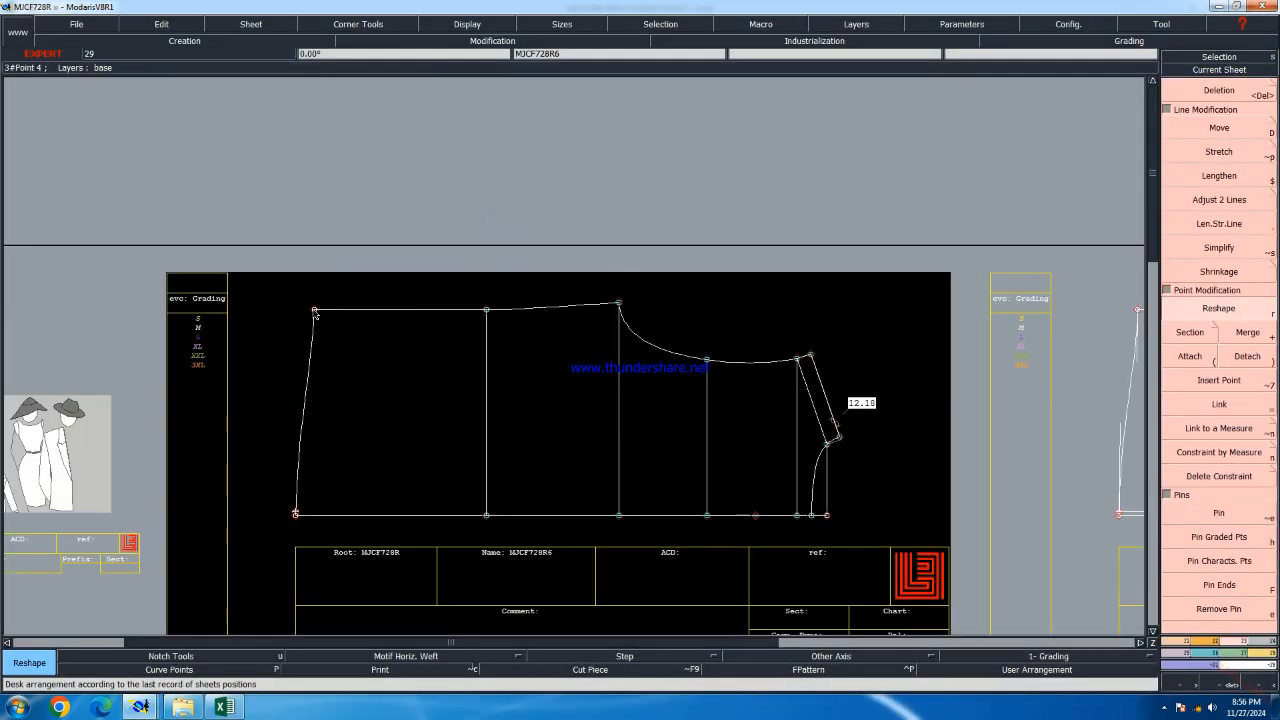
pyautogui.press('d')
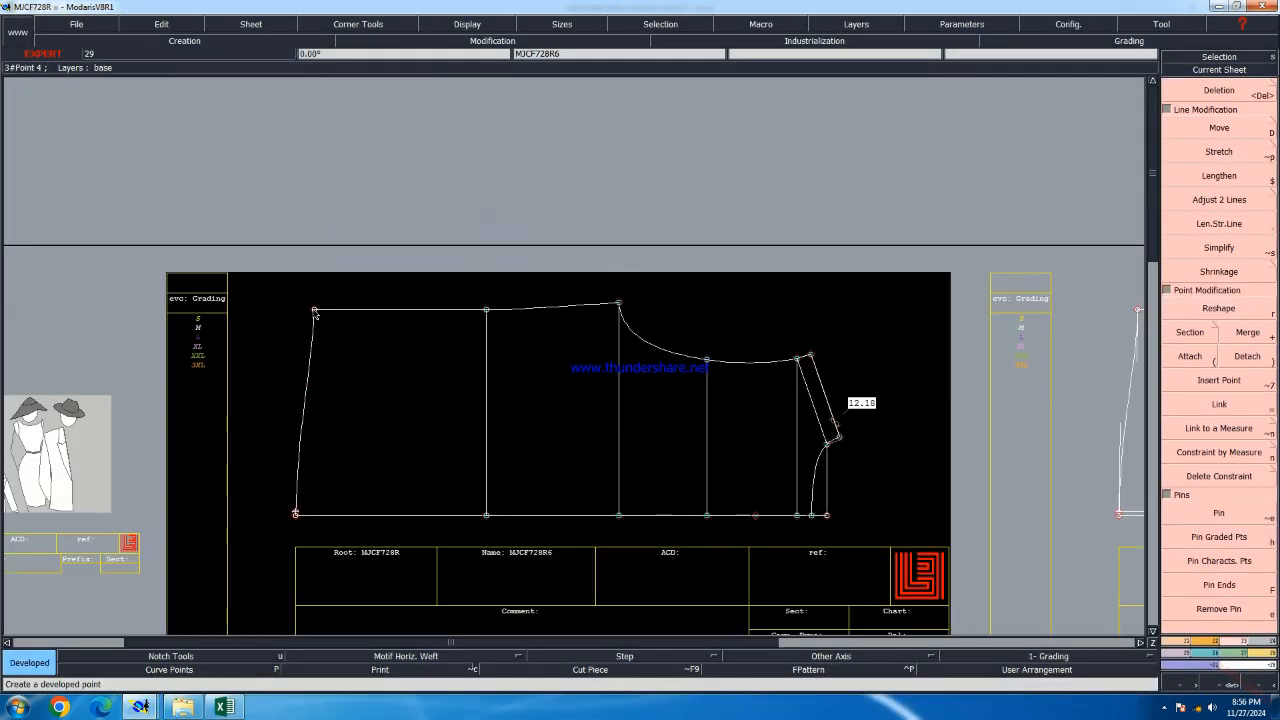
pyautogui.click(314, 311)
pyautogui.write('8')
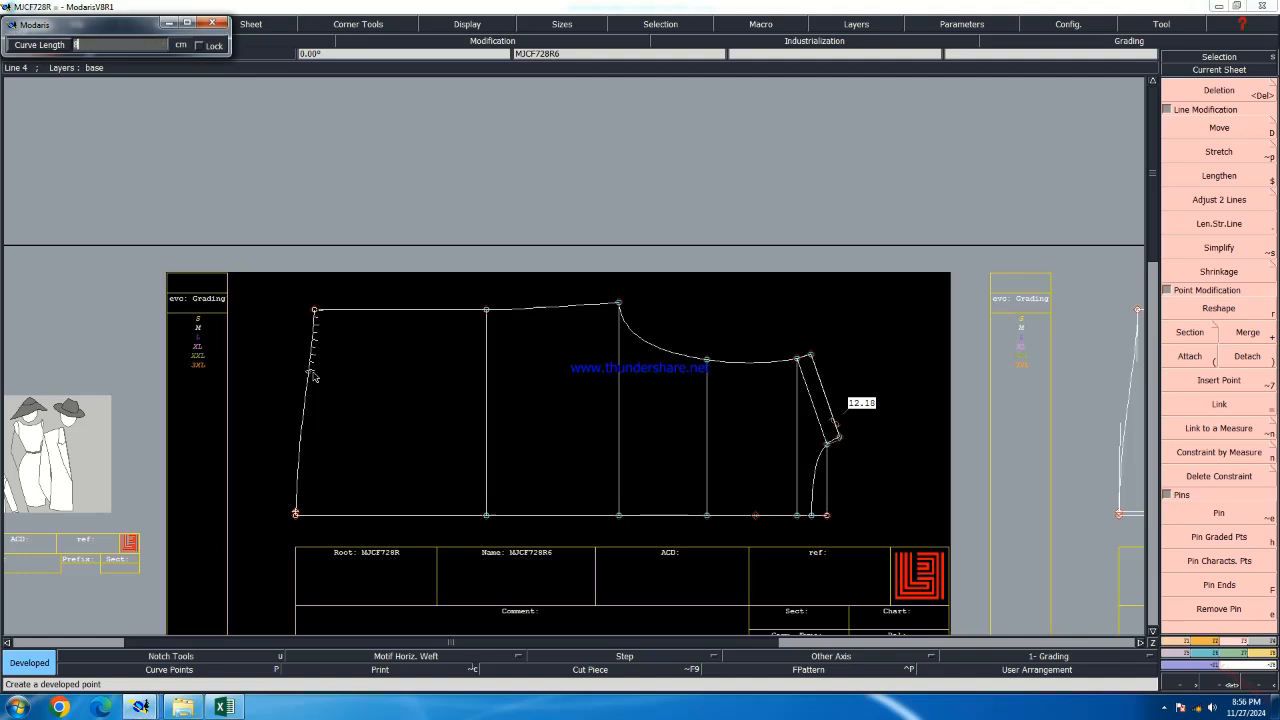
pyautogui.press('Return')
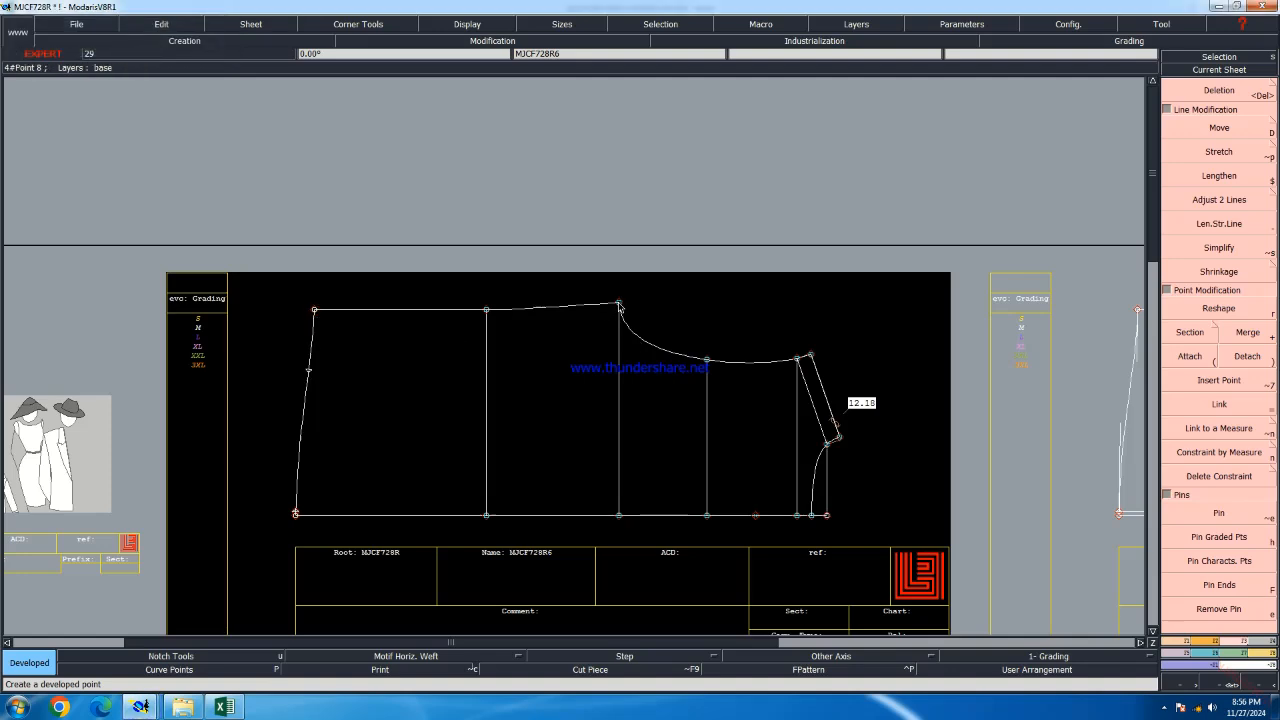
# Add a developed point on the armhole curve of MJCF728R6, measured from the underarm corner
pyautogui.click(620, 303)
pyautogui.click(648, 352)
pyautogui.scroll(-3, 648, 352)
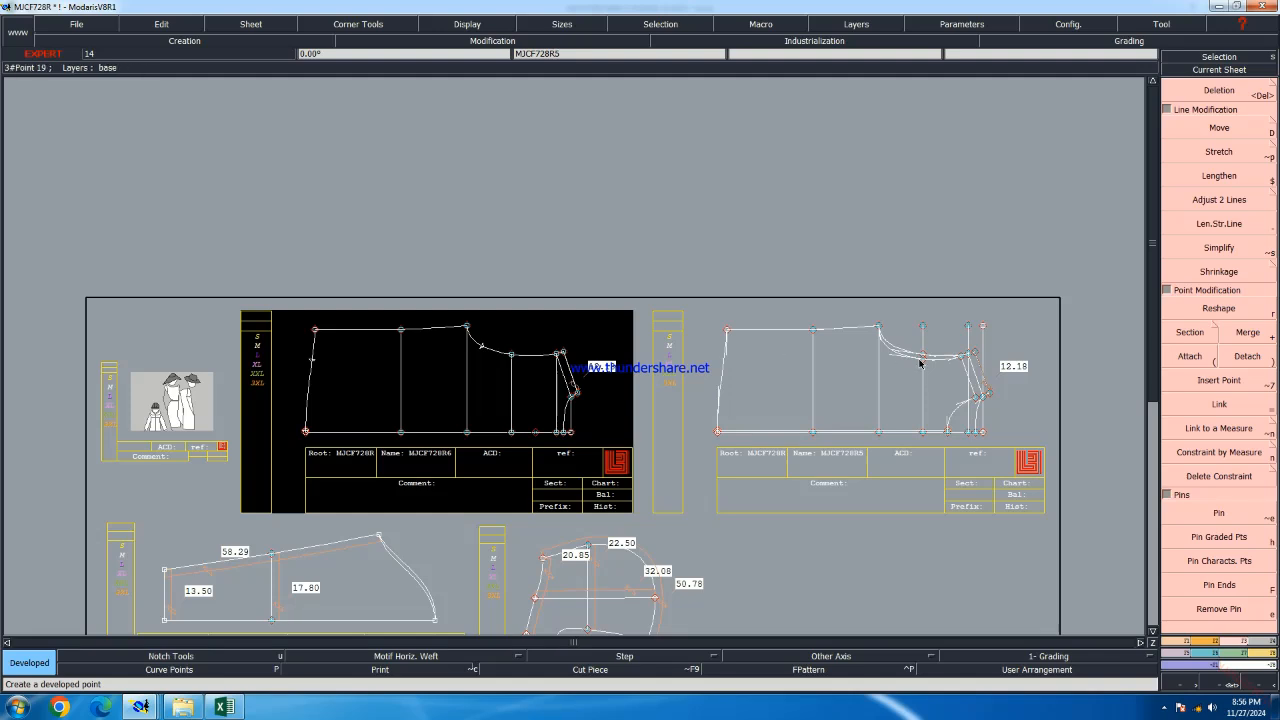
# Place a developed point along the hem curve of MJCF728R5, measured from the side seam corner
pyautogui.scroll(3, 922, 363)
pyautogui.click(486, 302)
pyautogui.click(484, 366)
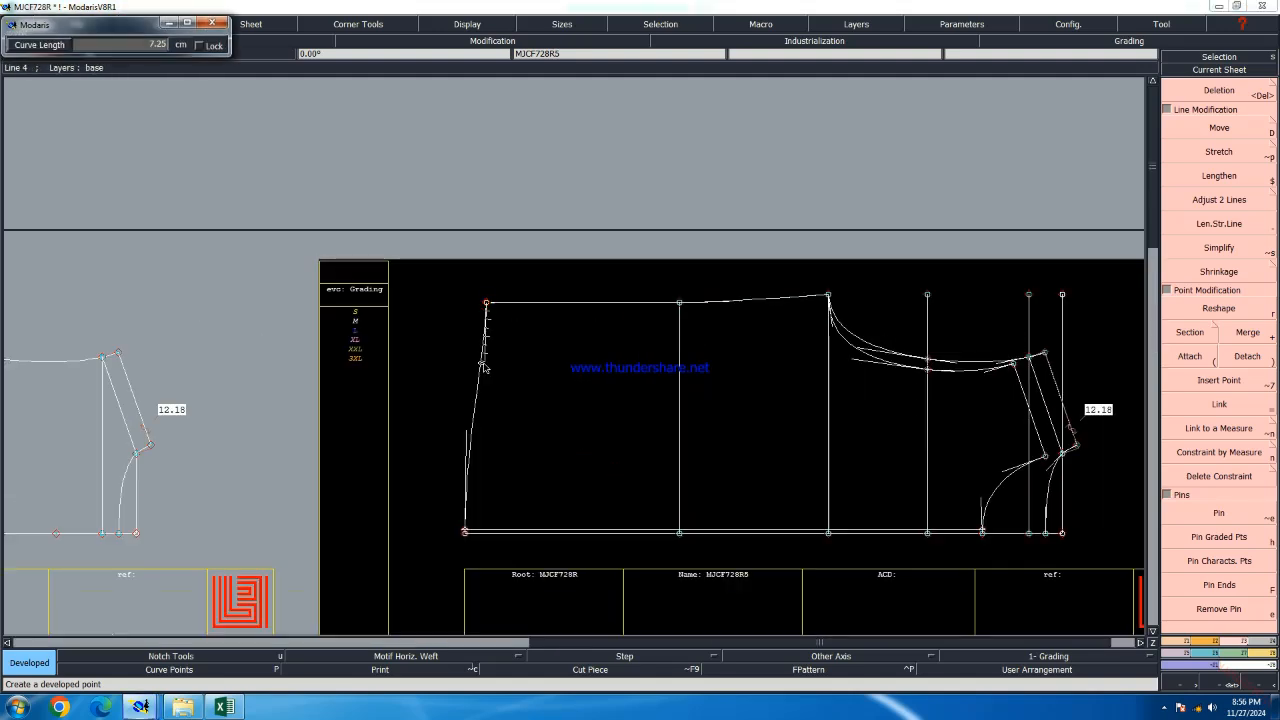
# Place a developed point 8 cm along the hem curve from the side seam on sheet MJCF728R5
pyautogui.write('8')
pyautogui.press('Return')
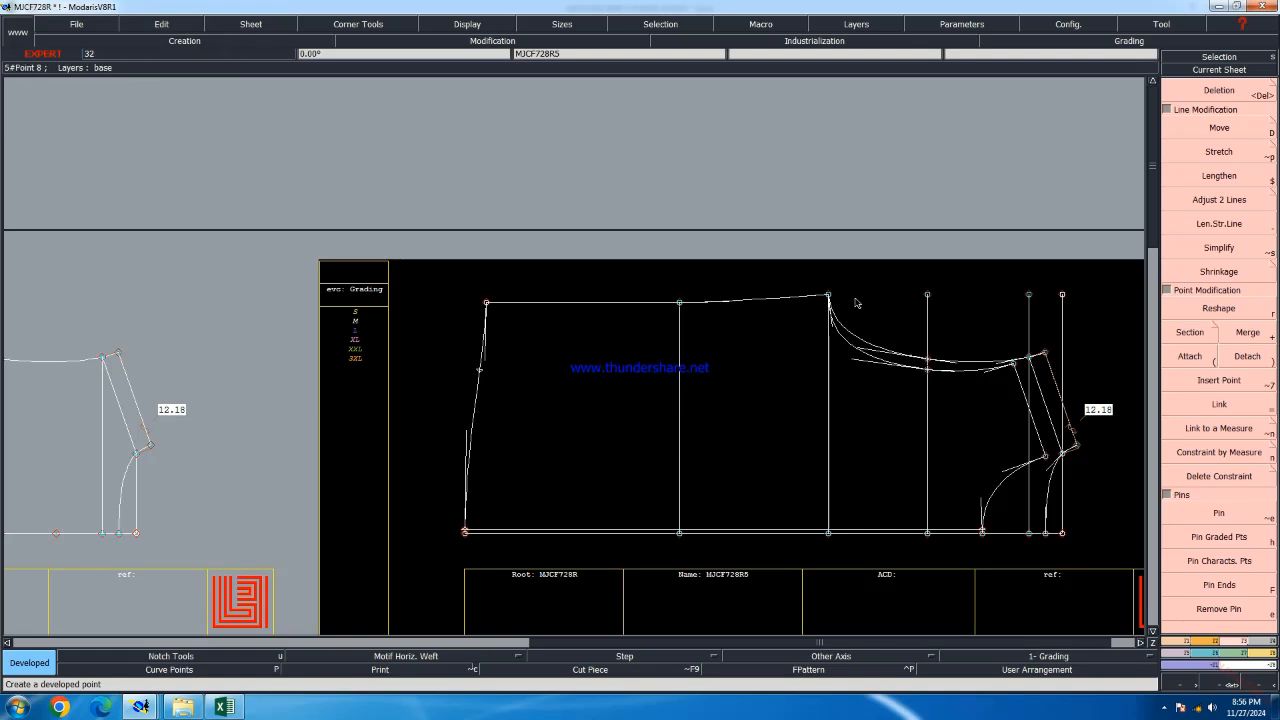
# Delete the outer armhole curve and the measured line of the outer shoulder strip on MJCF728R5
pyautogui.scroll(1, 990, 362)
pyautogui.press('Delete')
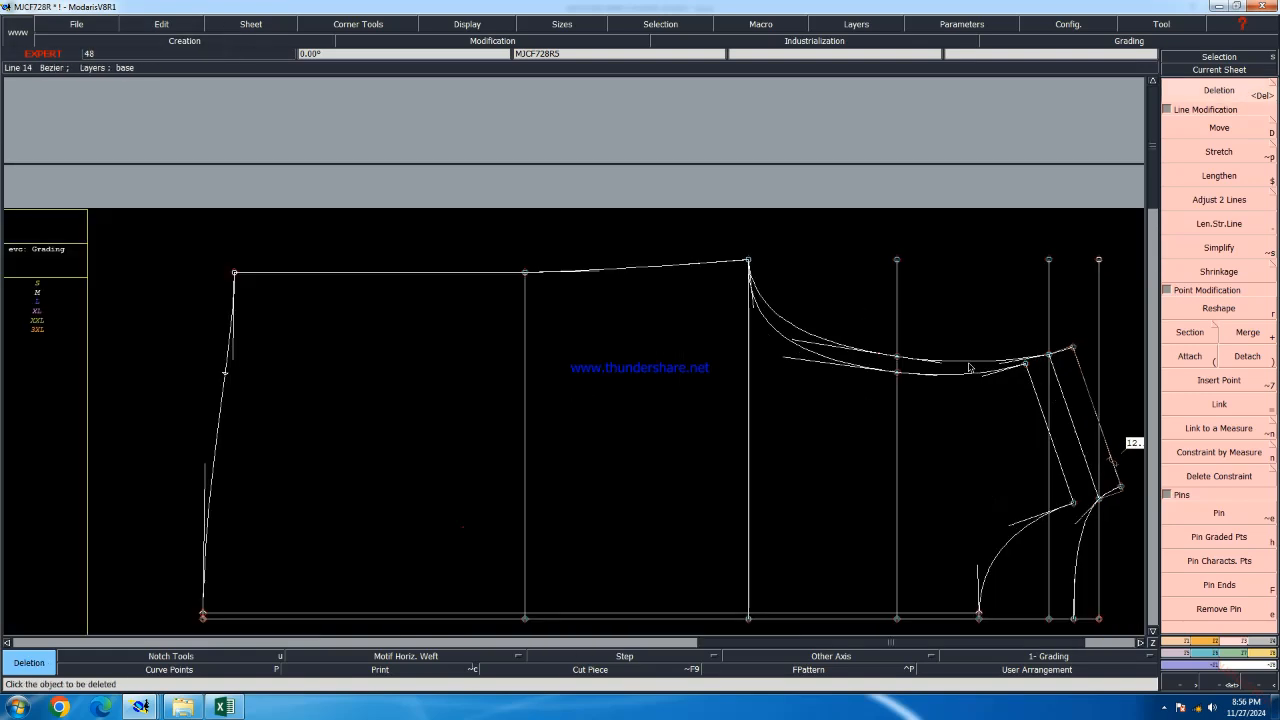
pyautogui.click(968, 363)
pyautogui.scroll(-2, 1080, 394)
pyautogui.scroll(3, 866, 409)
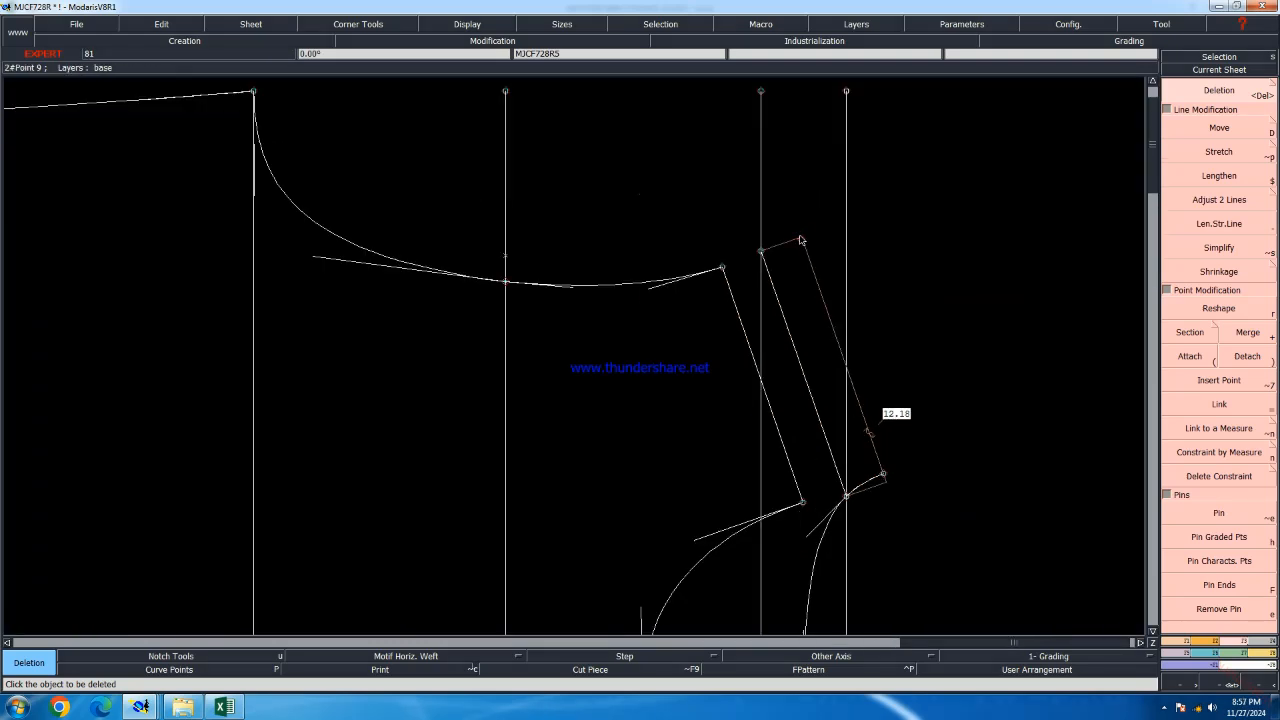
pyautogui.click(871, 438)
pyautogui.scroll(-2, 920, 398)
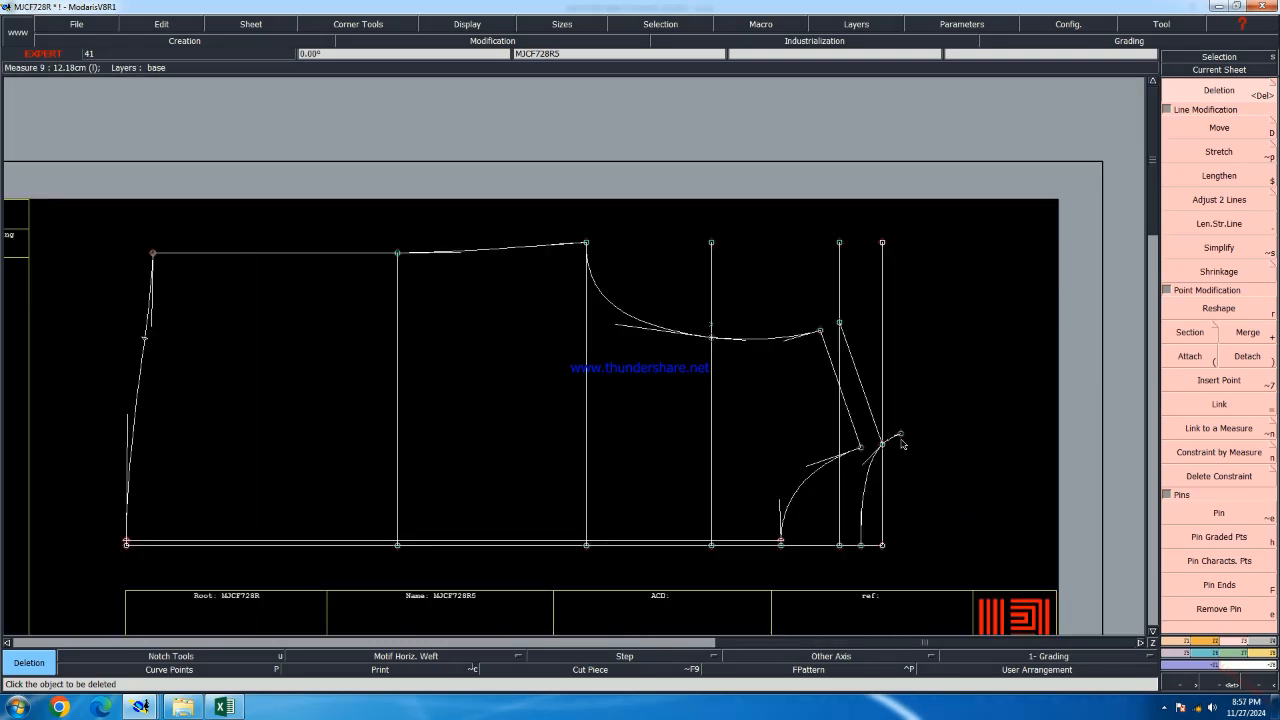
# Delete the surplus end points of the construction lines extending above the armhole and shoulder
pyautogui.scroll(-2, 940, 390)
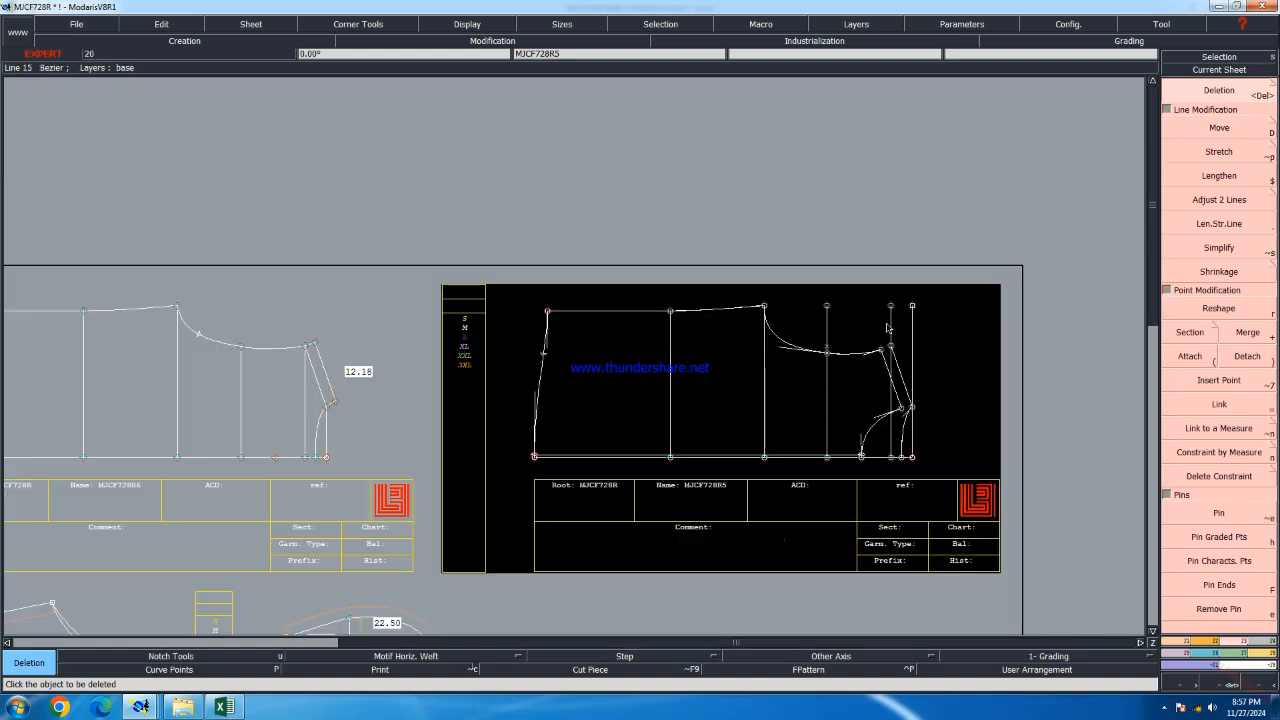
pyautogui.click(912, 306)
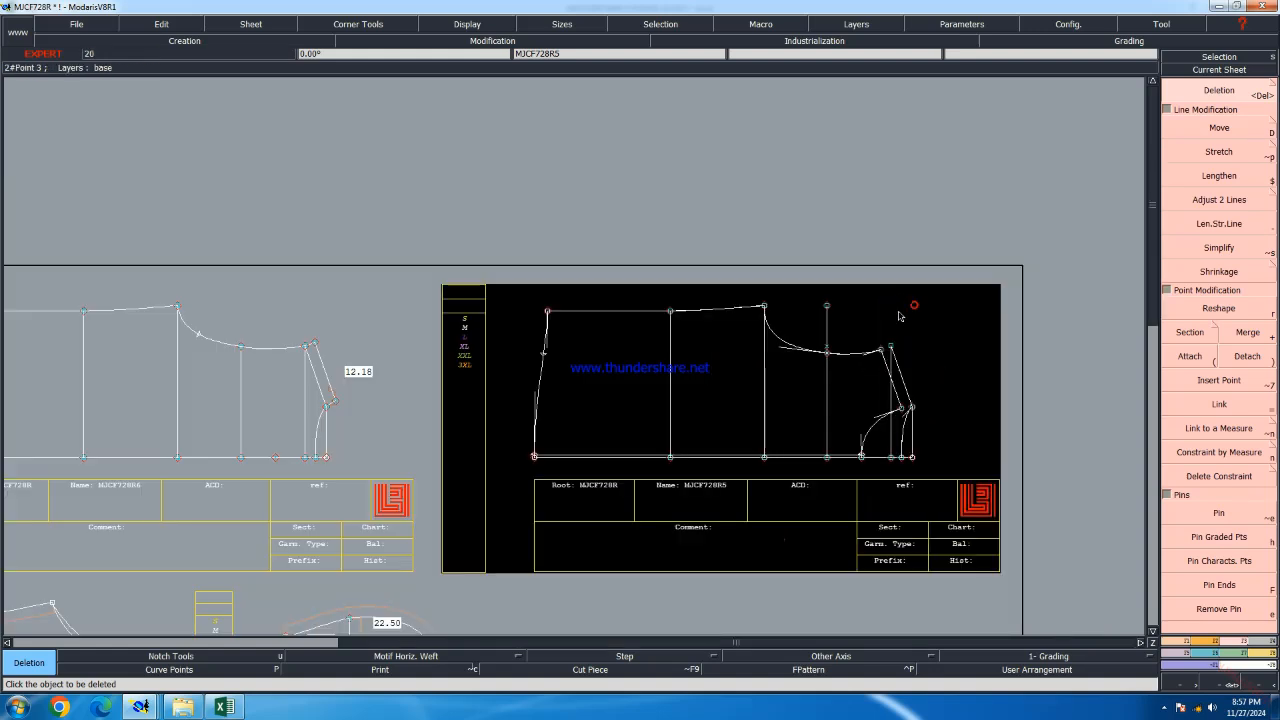
pyautogui.click(826, 306)
# Hide the curve handles and save the model with all sheets arranged on the desk
pyautogui.hotkey('shift', 'h')
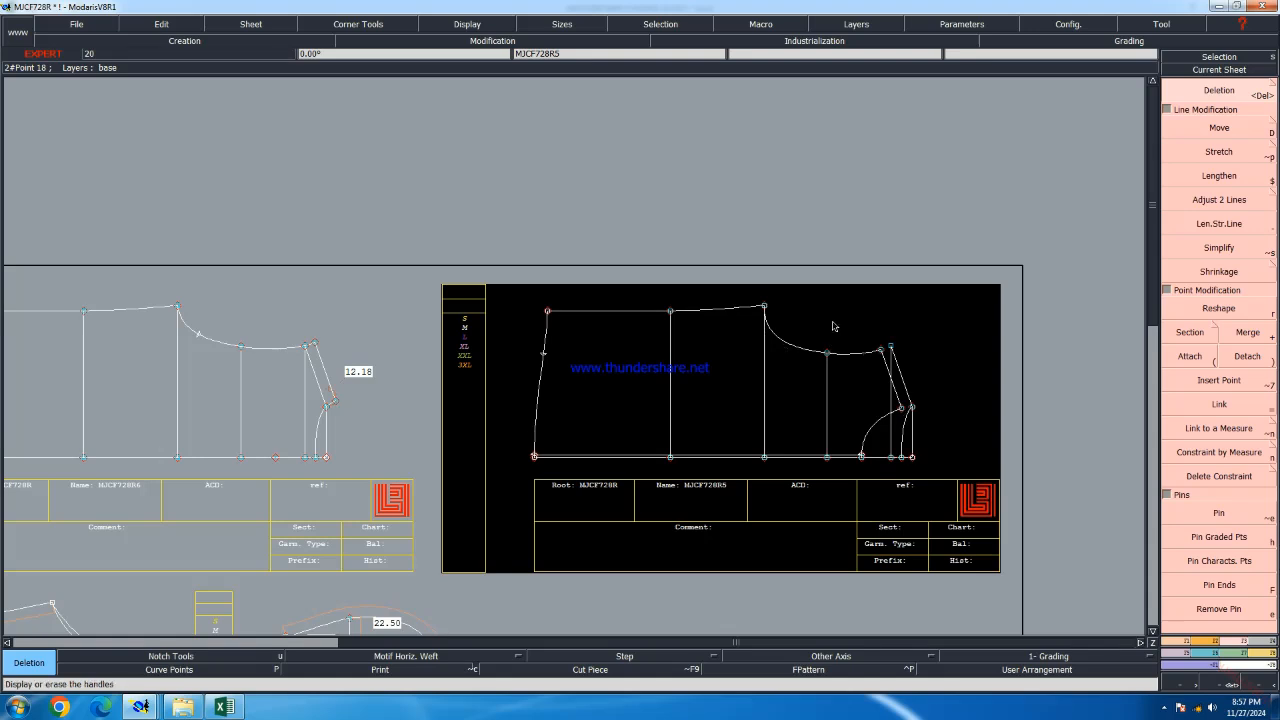
pyautogui.press('F8')
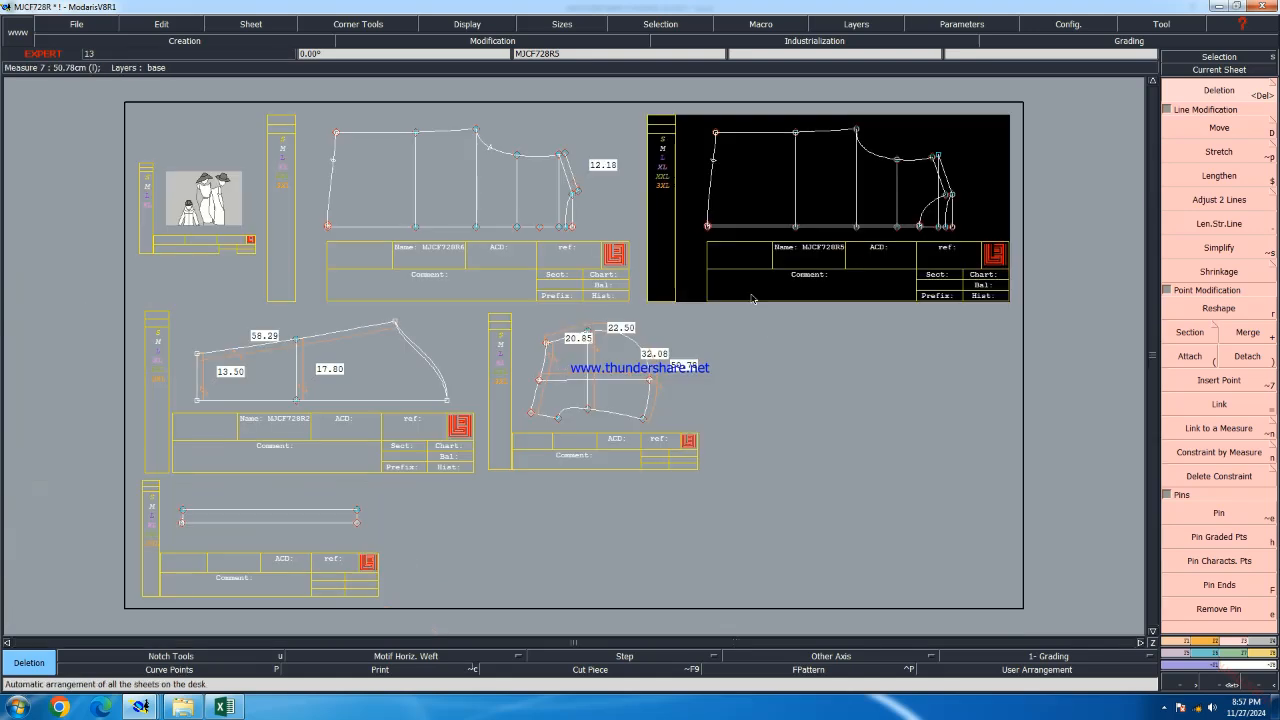
pyautogui.hotkey('ctrl', 's')
pyautogui.click(563, 434)
# Hide the title blocks of the sheets and rearrange all sheets on the desk automatically
pyautogui.hotkey('ctrl', 'u')
pyautogui.press('j')
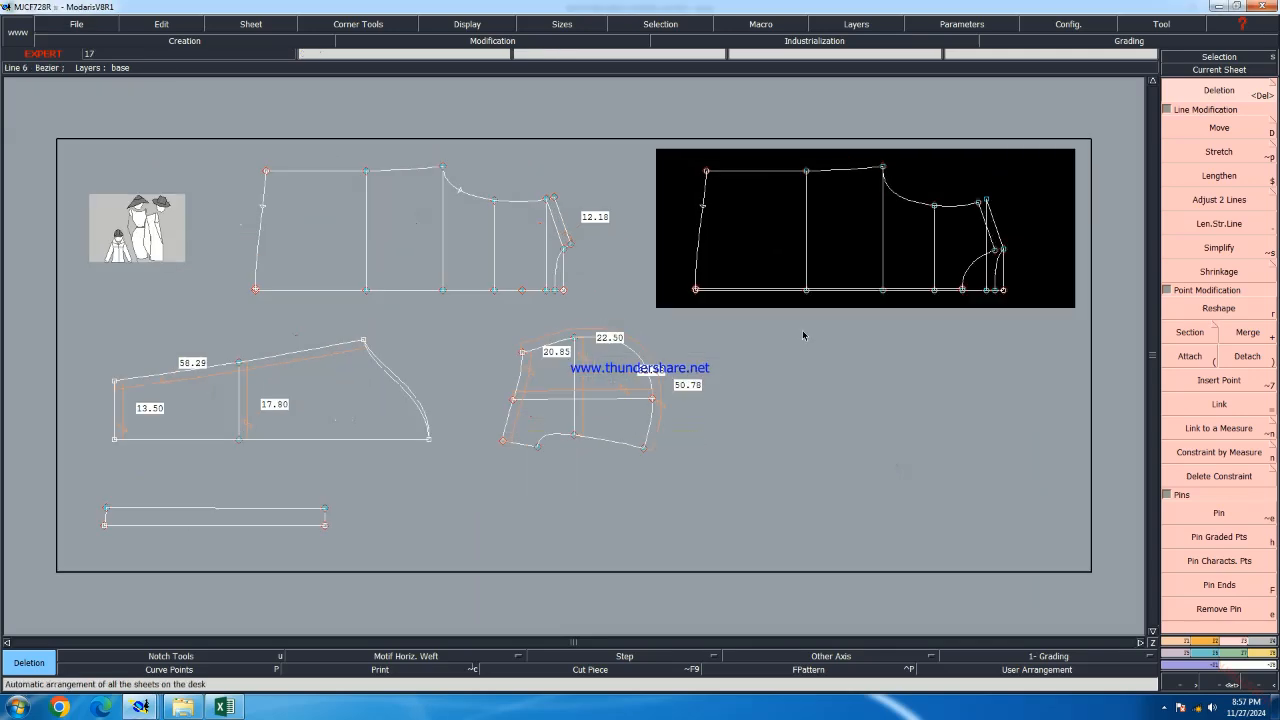
# Place a developed point on the MJCF728R5 armhole curve about 9.5 cm from the underarm point
pyautogui.scroll(3, 900, 181)
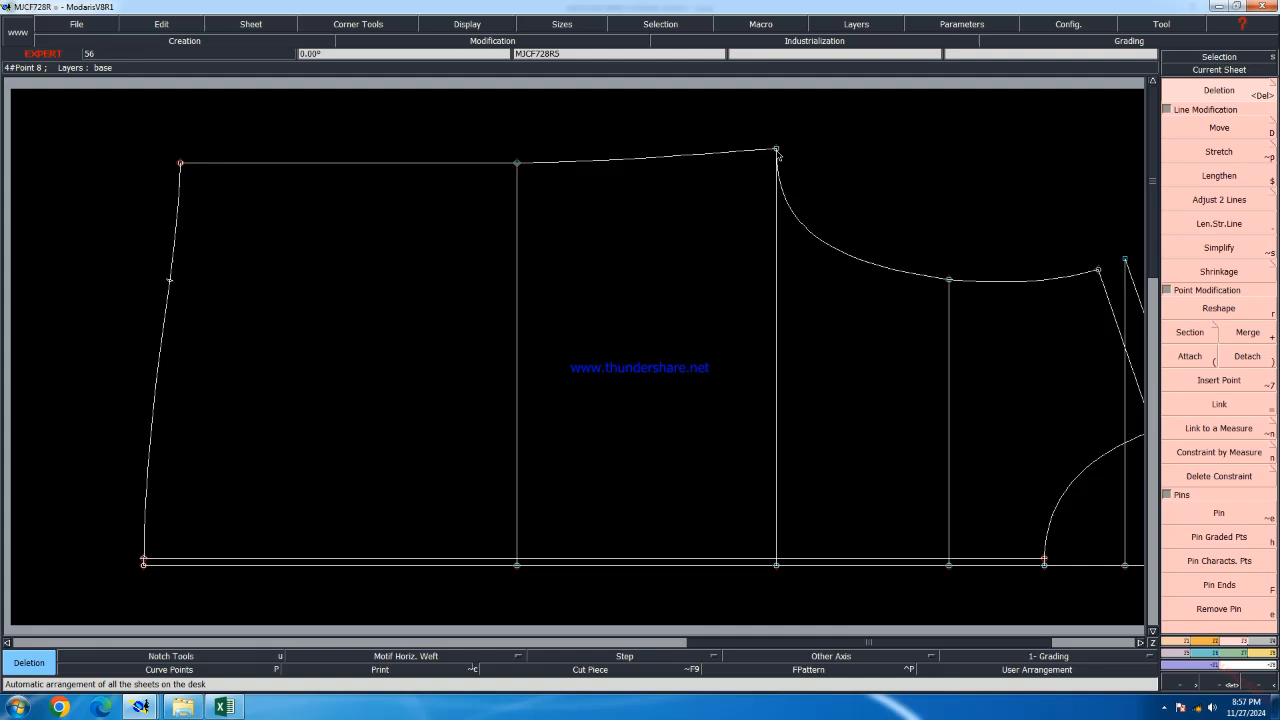
pyautogui.press('e')
pyautogui.click(836, 260)
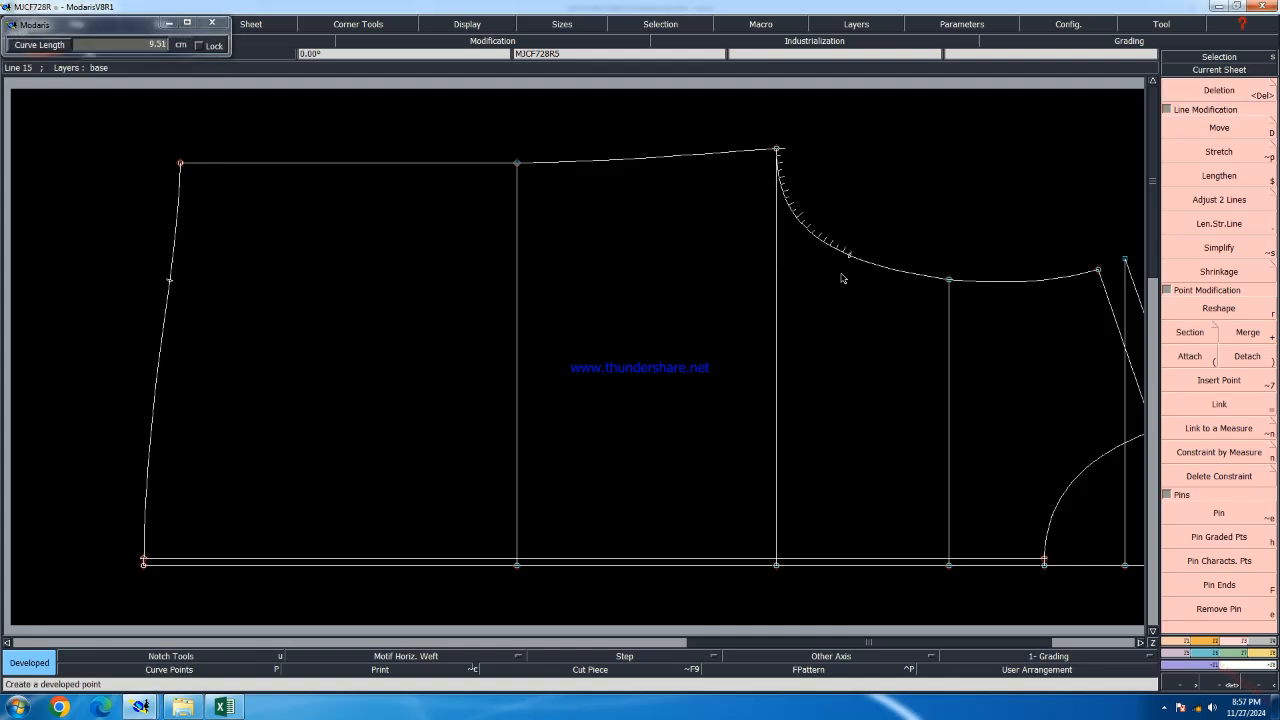
pyautogui.click(842, 278)
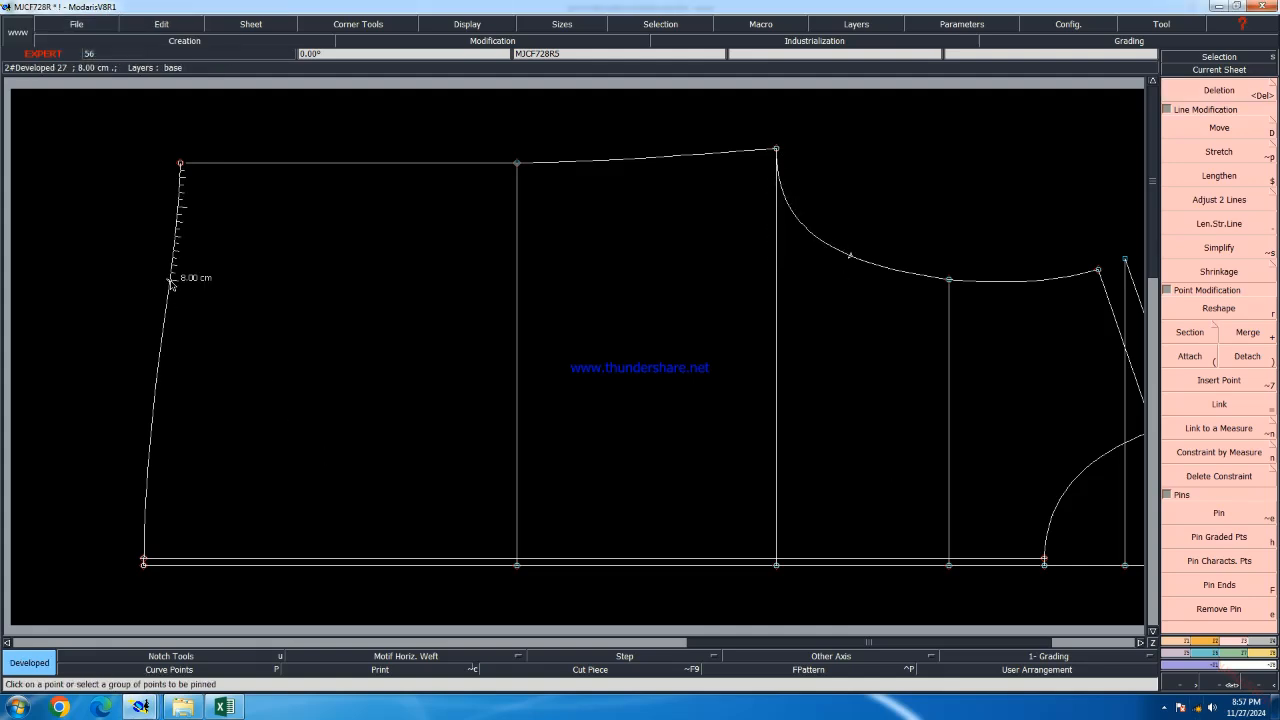
# Place a developed point on the MJCF728R5 waist line and align it horizontally with the 8 cm hem point
pyautogui.click(516, 197)
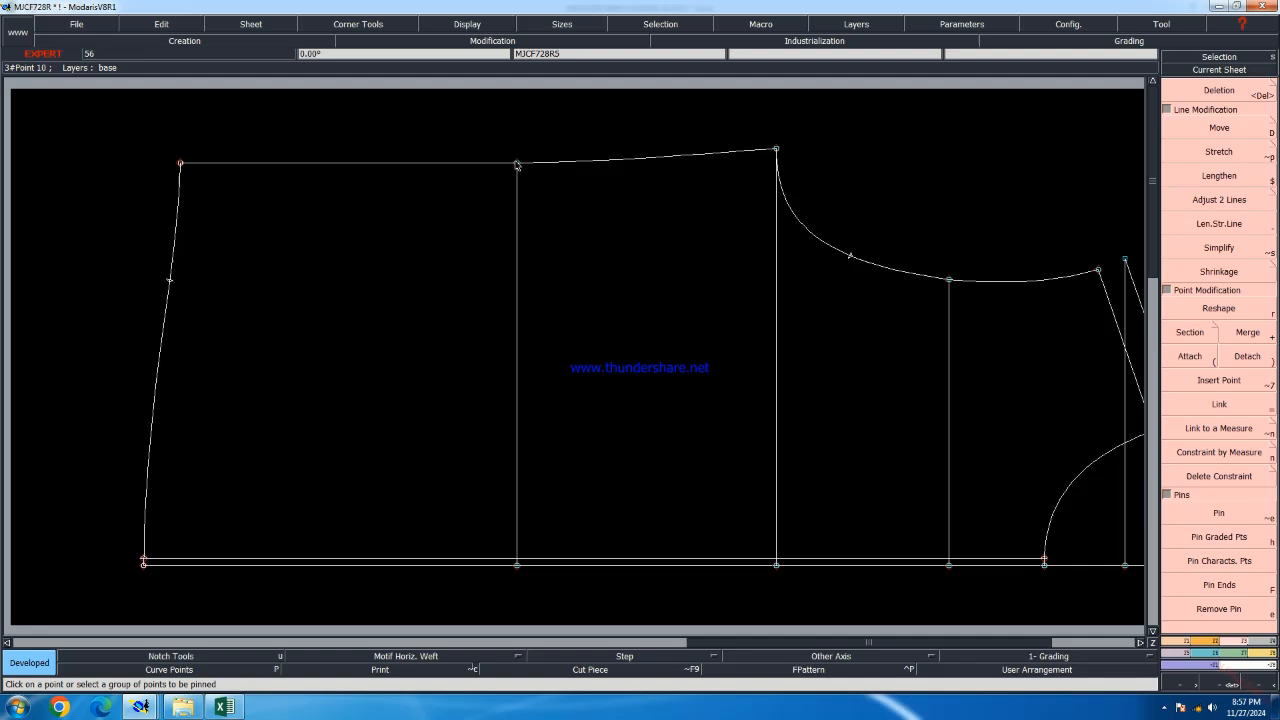
pyautogui.click(517, 164)
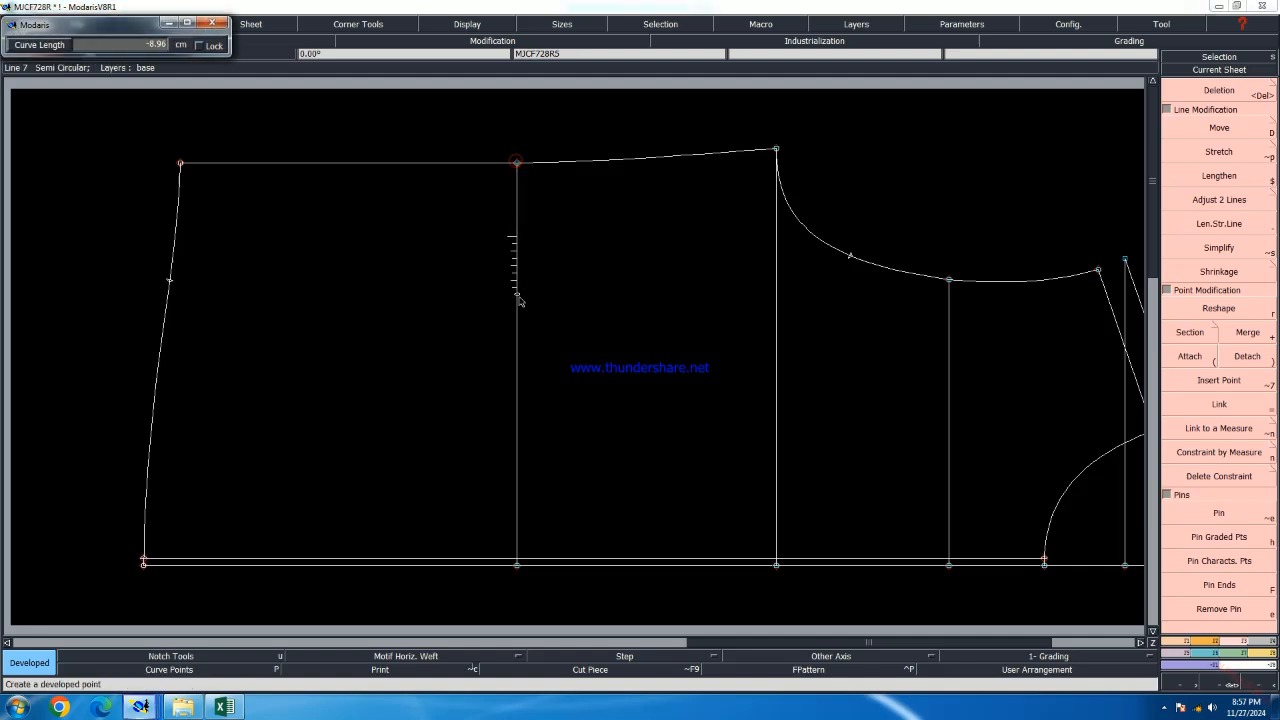
pyautogui.press('6')
pyautogui.click(170, 282)
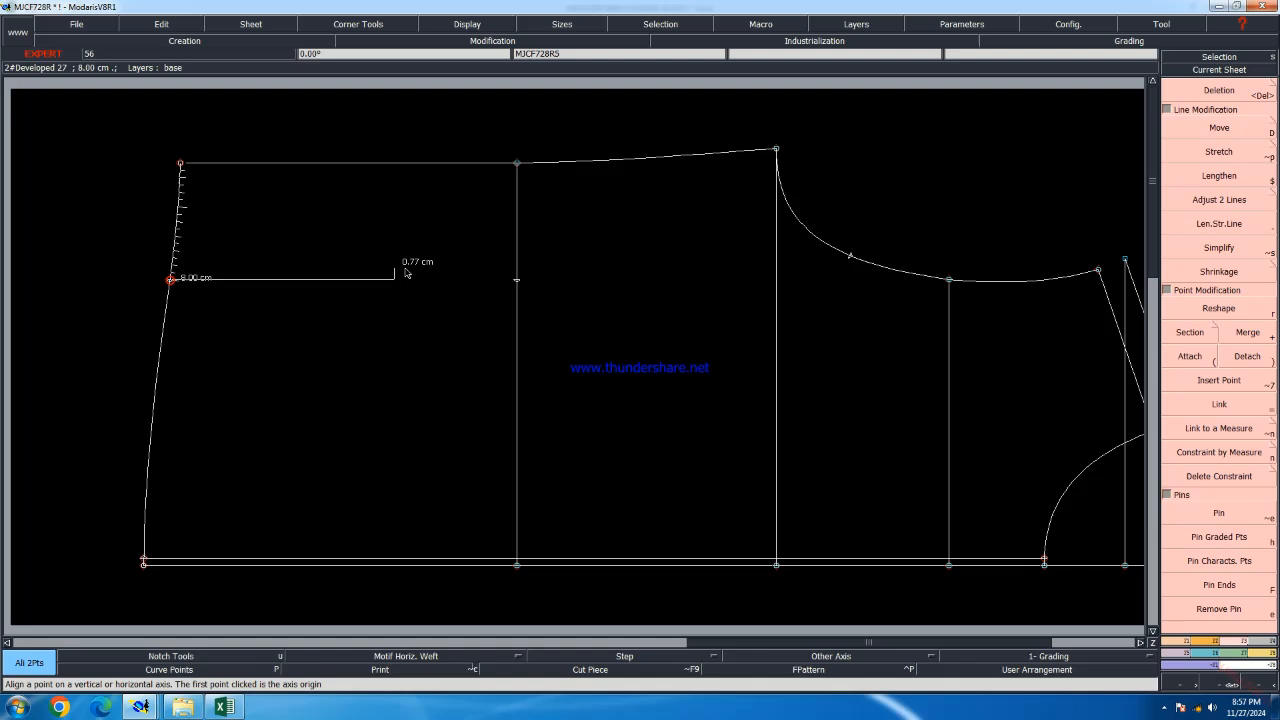
pyautogui.click(517, 281)
# Reshape the armhole's developed point to about 6.46 cm from the underarm point
pyautogui.scroll(-1, 575, 324)
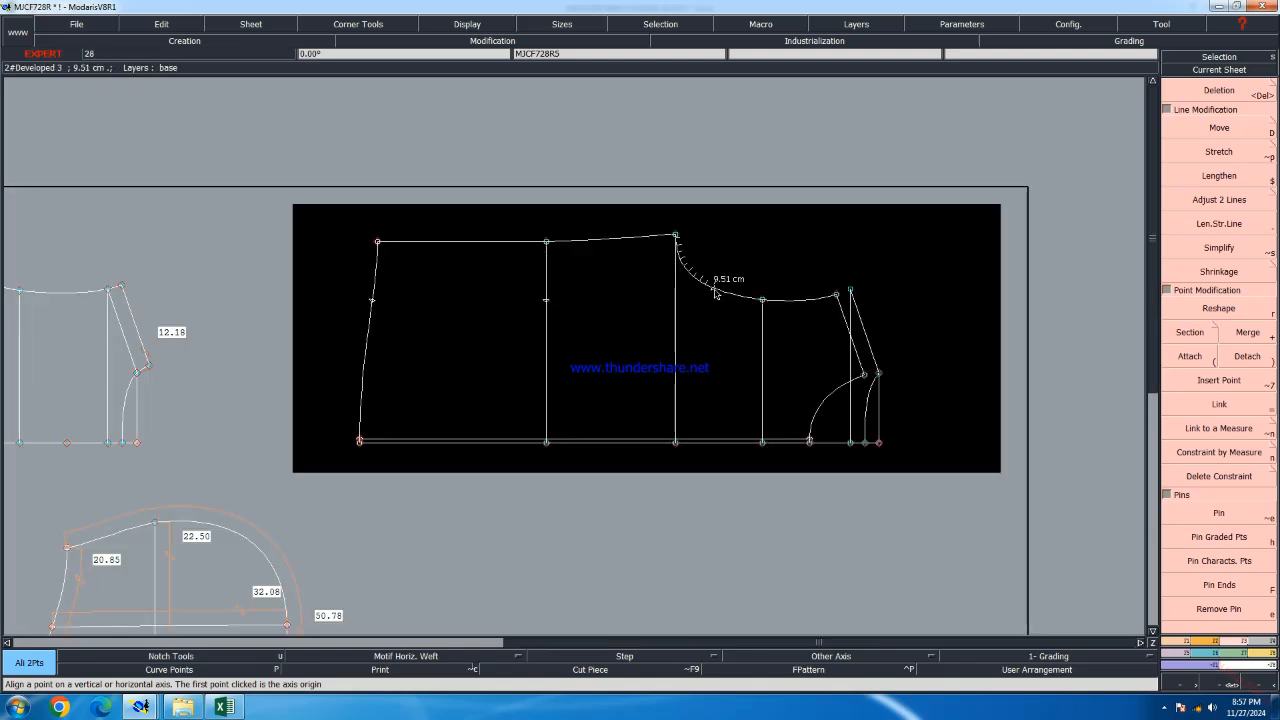
pyautogui.press('r')
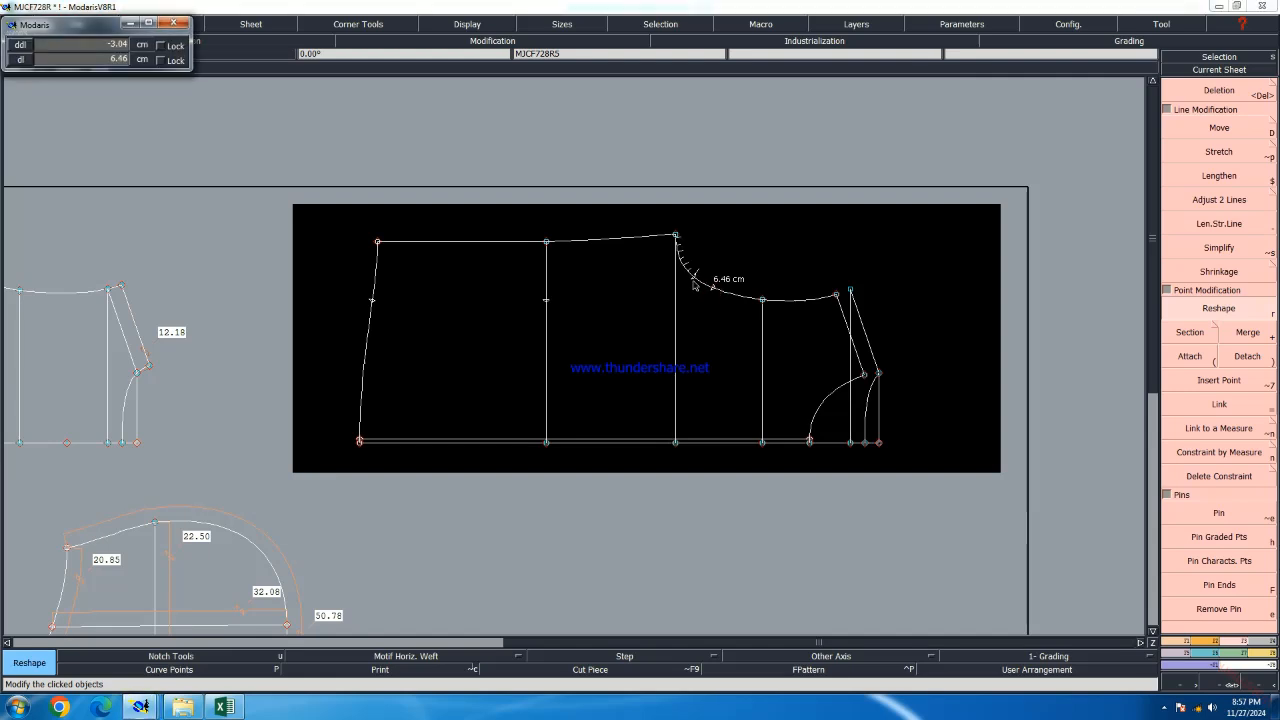
# On MJCF728R6, place a developed point about 7.06 cm along the waist line and align it horizontally with the 8 cm hem point
pyautogui.scroll(-1, 729, 328)
pyautogui.scroll(1, 200, 315)
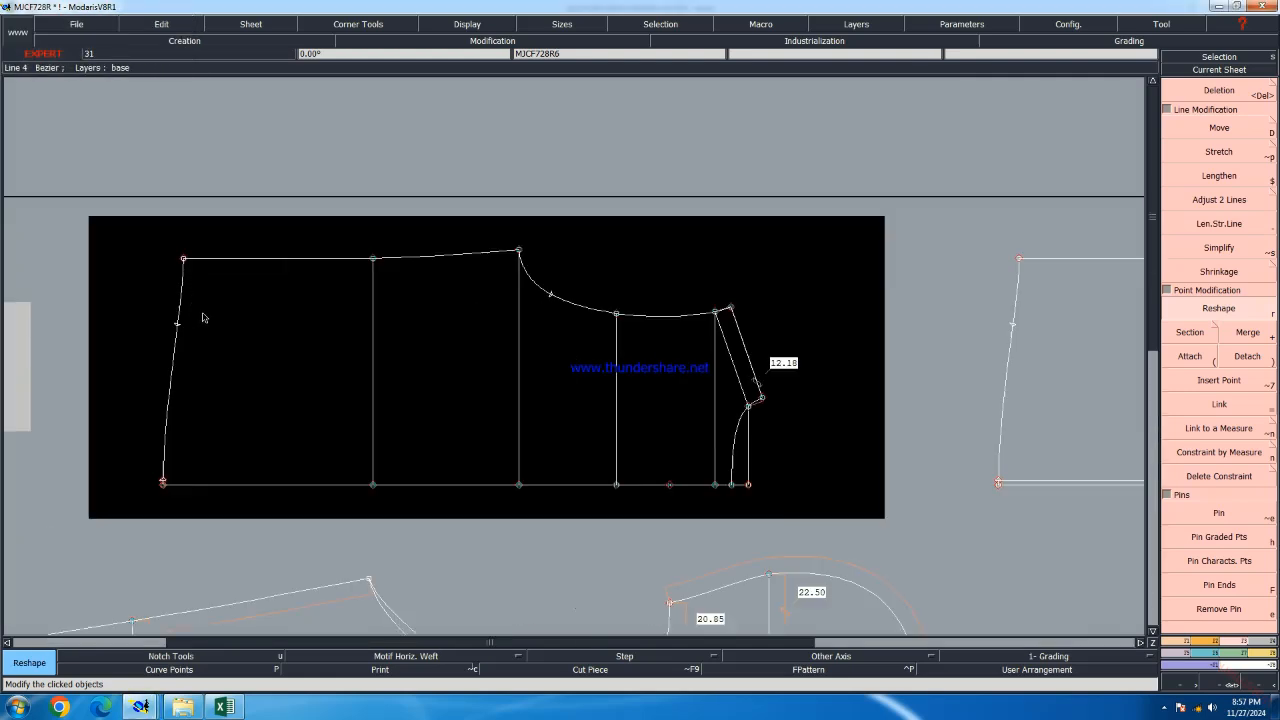
pyautogui.press('d')
pyautogui.click(373, 260)
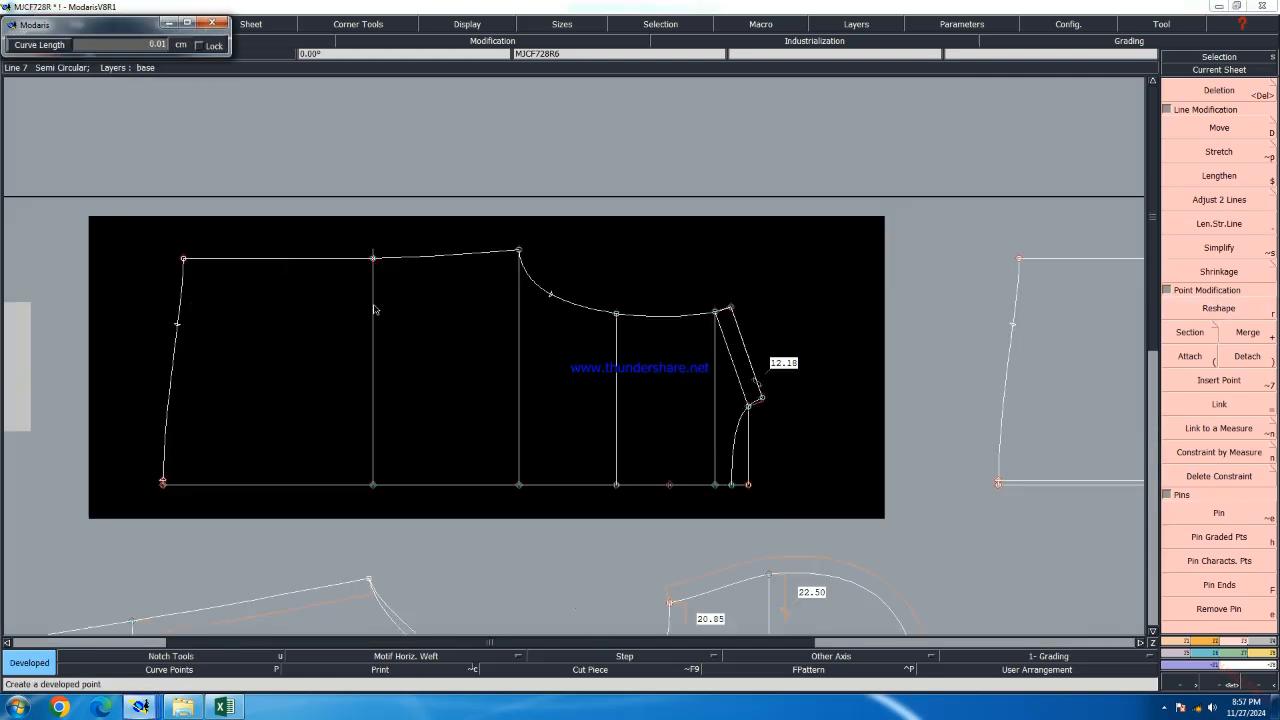
pyautogui.click(376, 320)
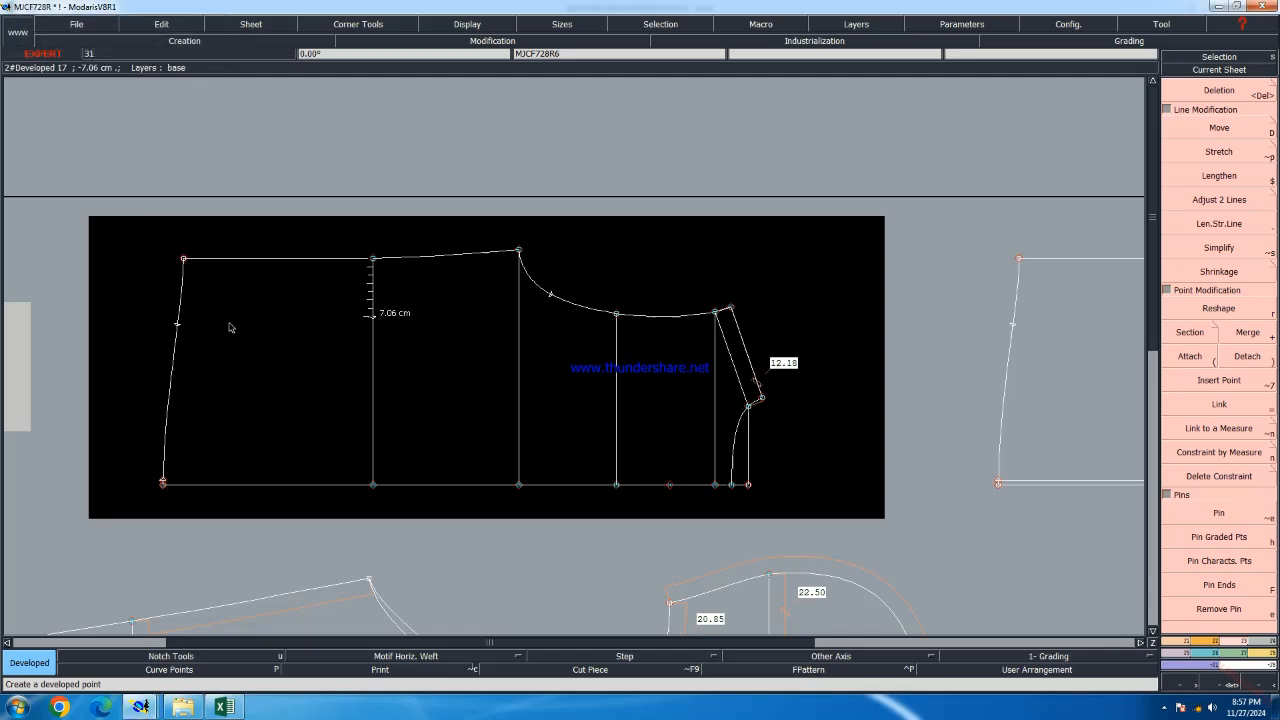
pyautogui.press('a')
pyautogui.click(179, 325)
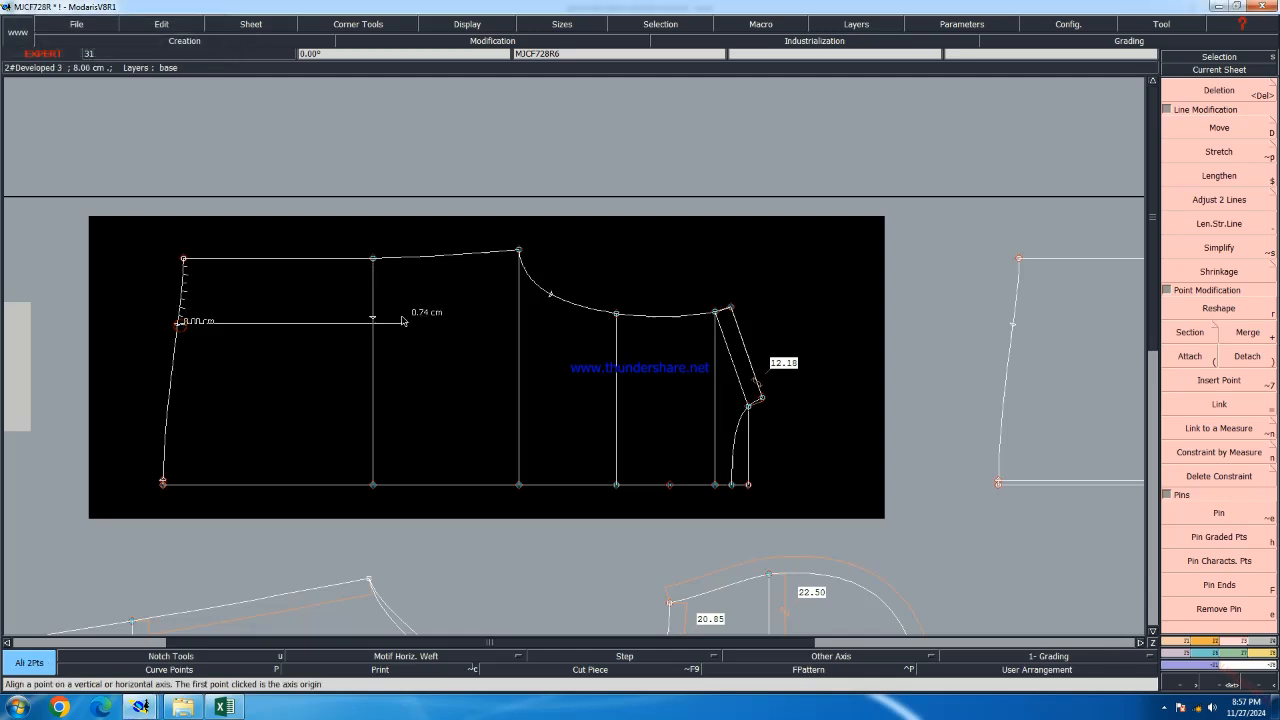
pyautogui.click(371, 318)
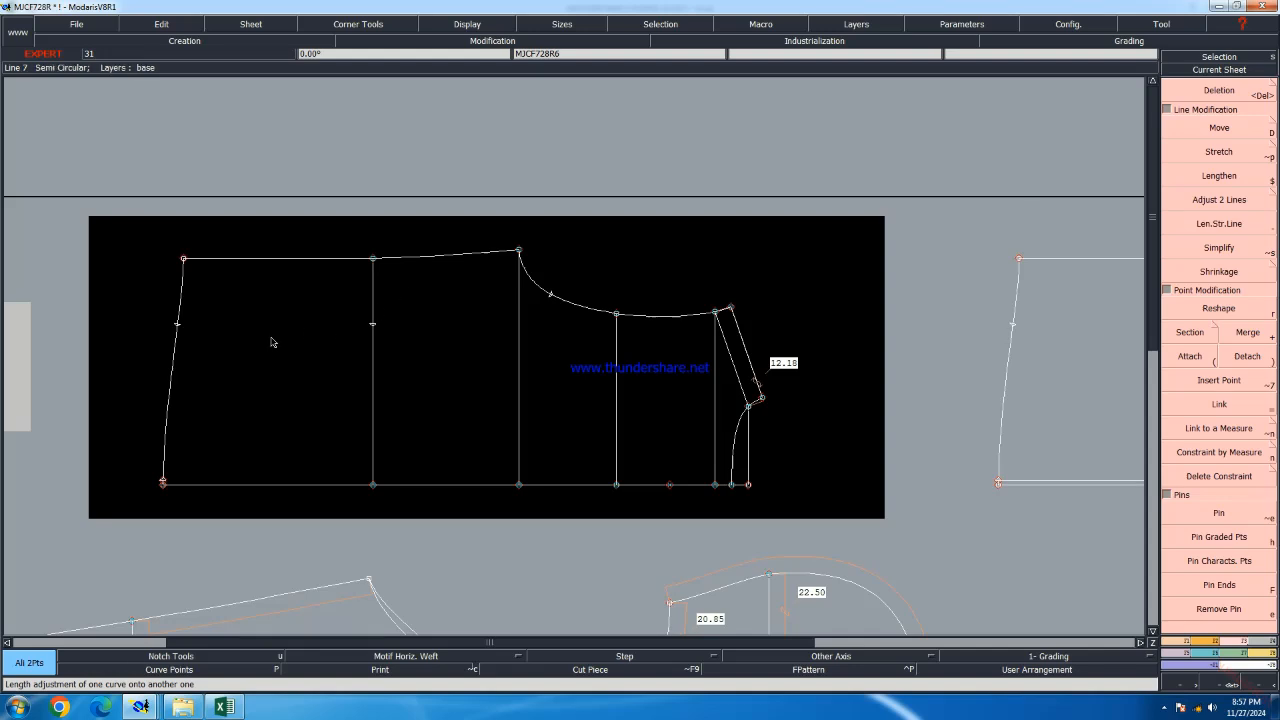
# Draw the panel line on MJCF728R6 with Bezier curves from the hem point through the waist point to the armhole point
pyautogui.click(1182, 642)
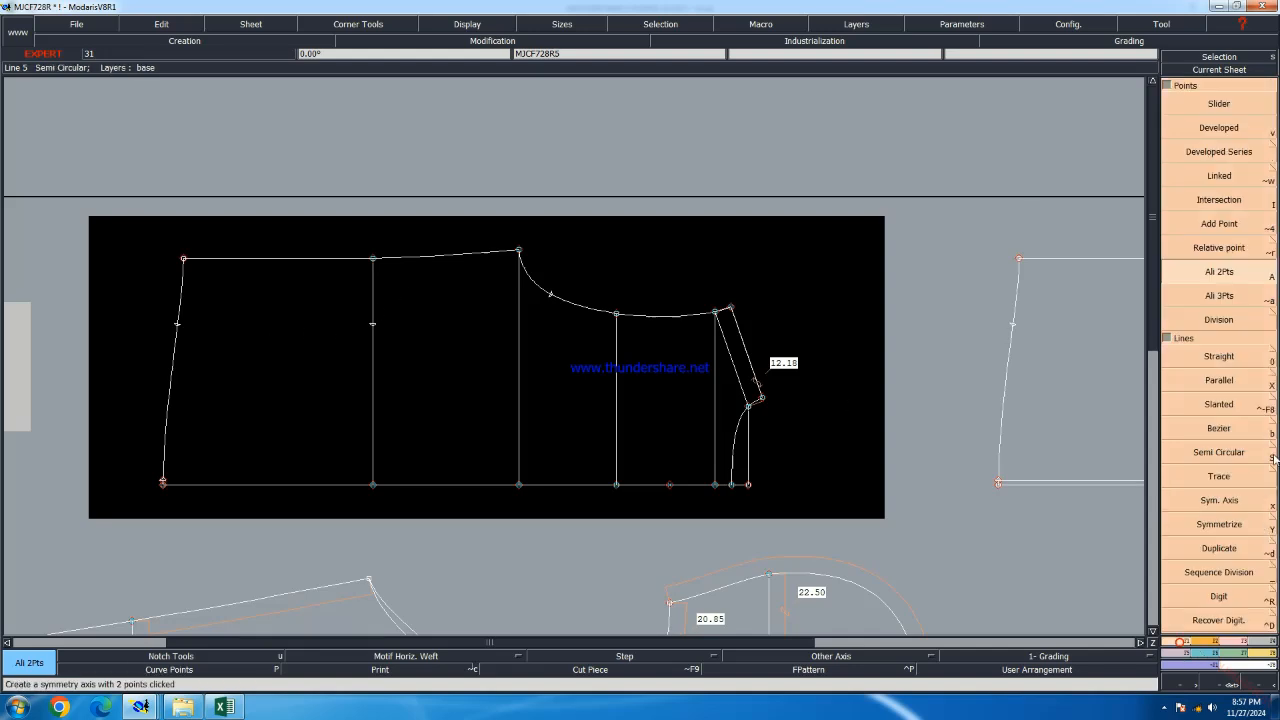
pyautogui.click(1219, 428)
pyautogui.click(371, 324)
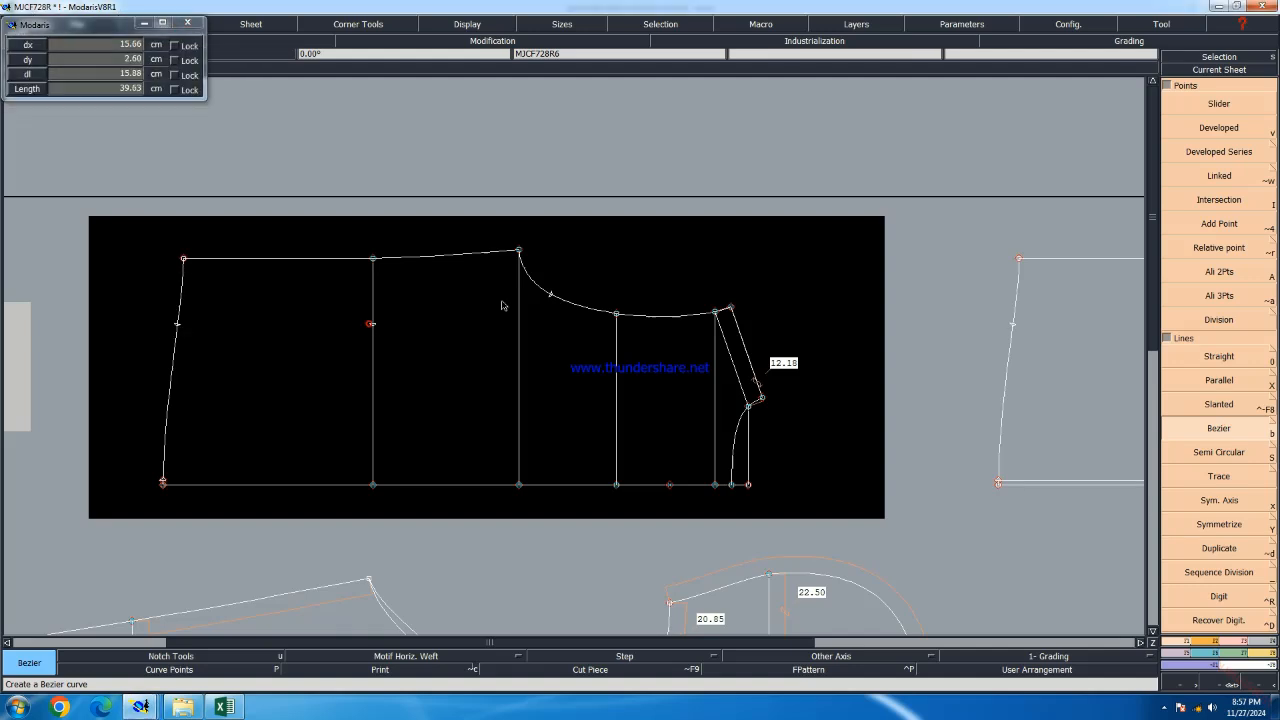
pyautogui.click(551, 295)
# Draw the matching Bezier panel line on MJCF728R5 from the hem point through the waist point to the armhole point
pyautogui.scroll(-1, 248, 324)
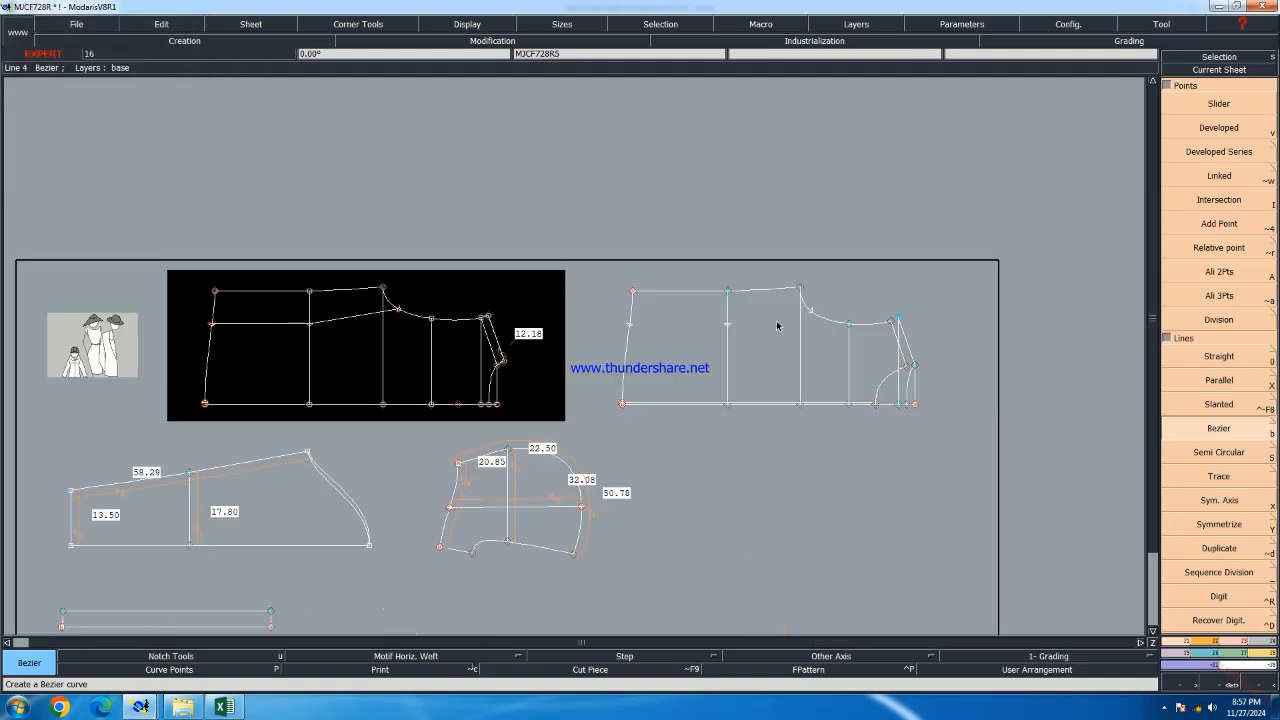
pyautogui.scroll(1, 778, 325)
pyautogui.click(368, 362)
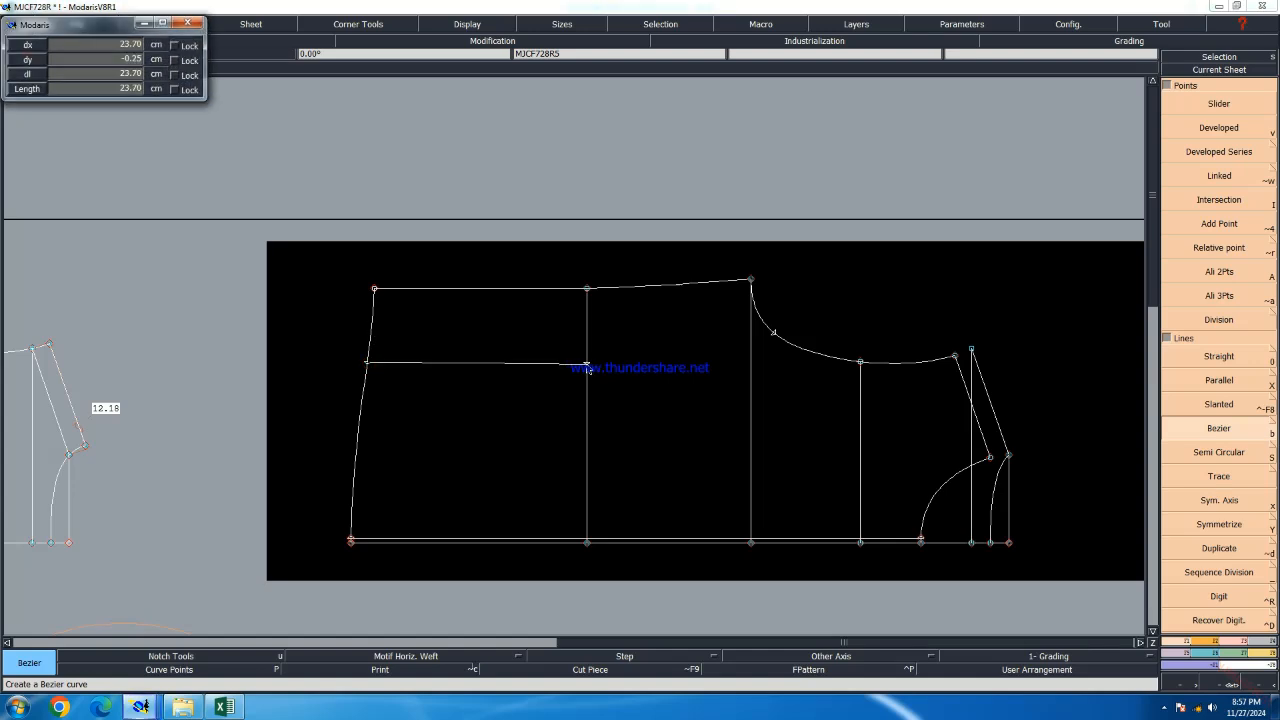
pyautogui.click(587, 362)
pyautogui.click(774, 337)
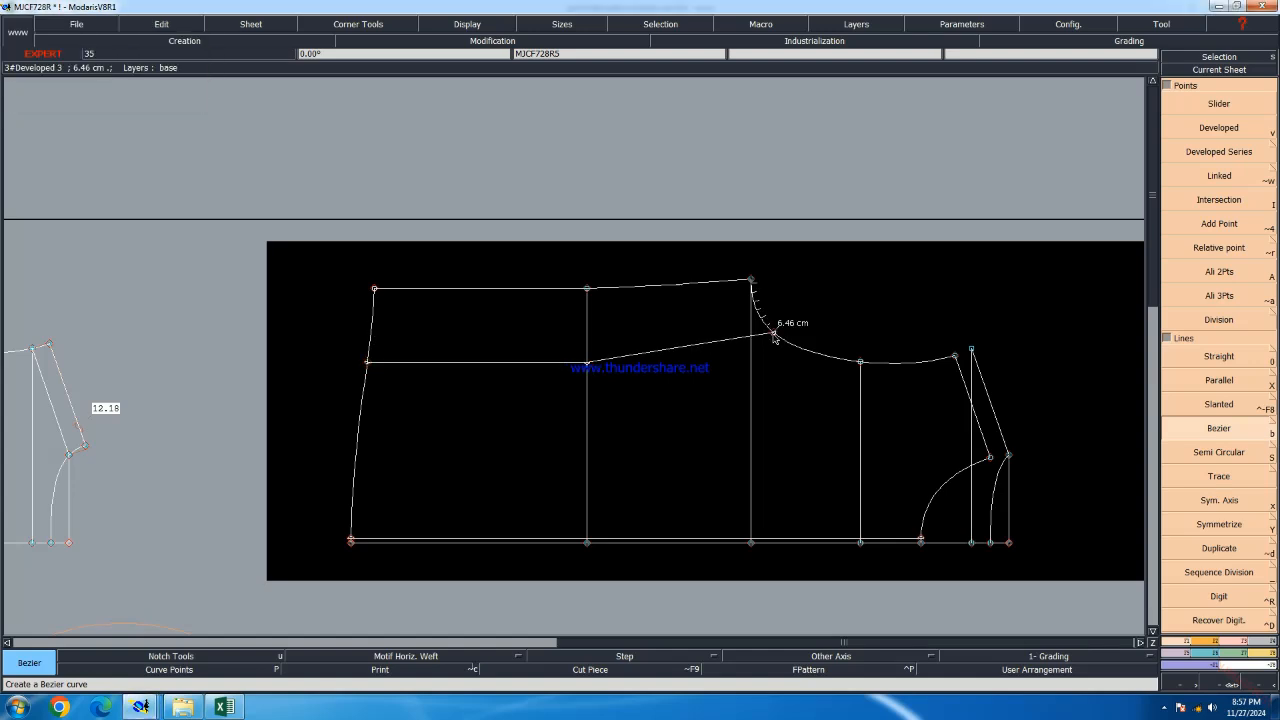
# Display the curve handles on both the MJCF728R5 and MJCF728R6 body pieces
pyautogui.click(470, 24)
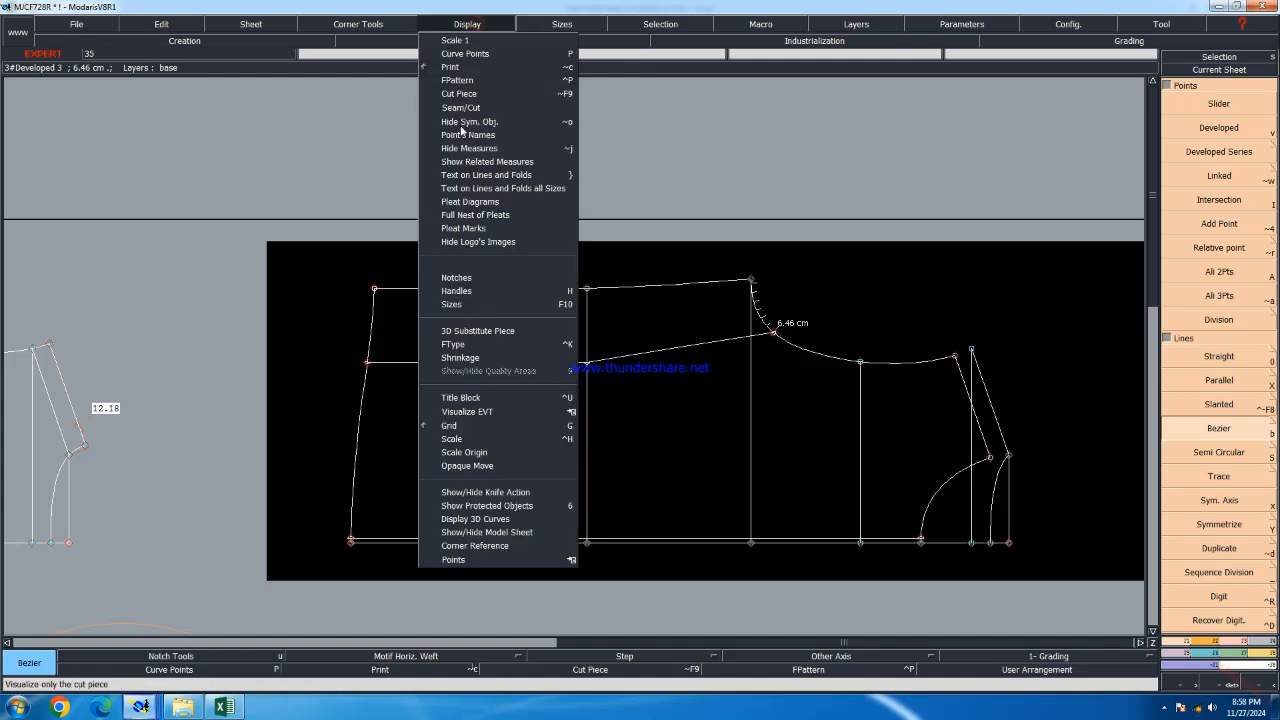
pyautogui.click(455, 290)
pyautogui.scroll(-2, 870, 270)
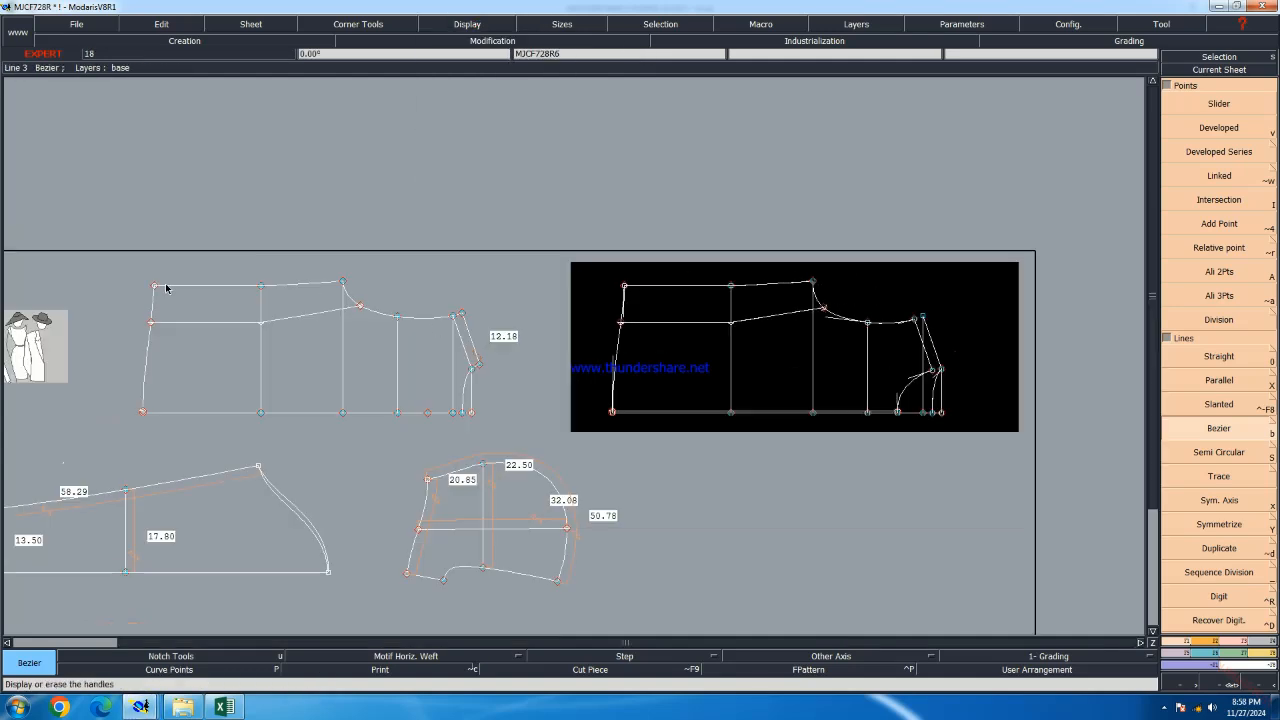
pyautogui.scroll(3, 166, 288)
pyautogui.click(462, 24)
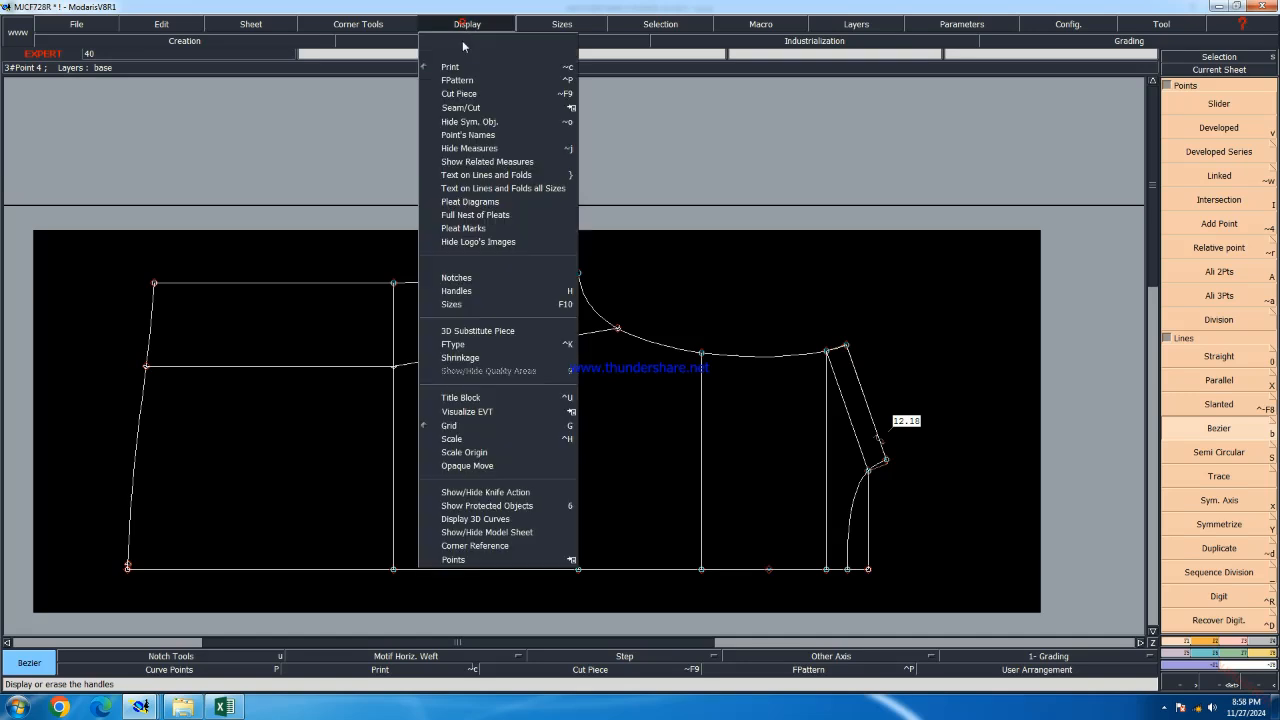
pyautogui.click(466, 290)
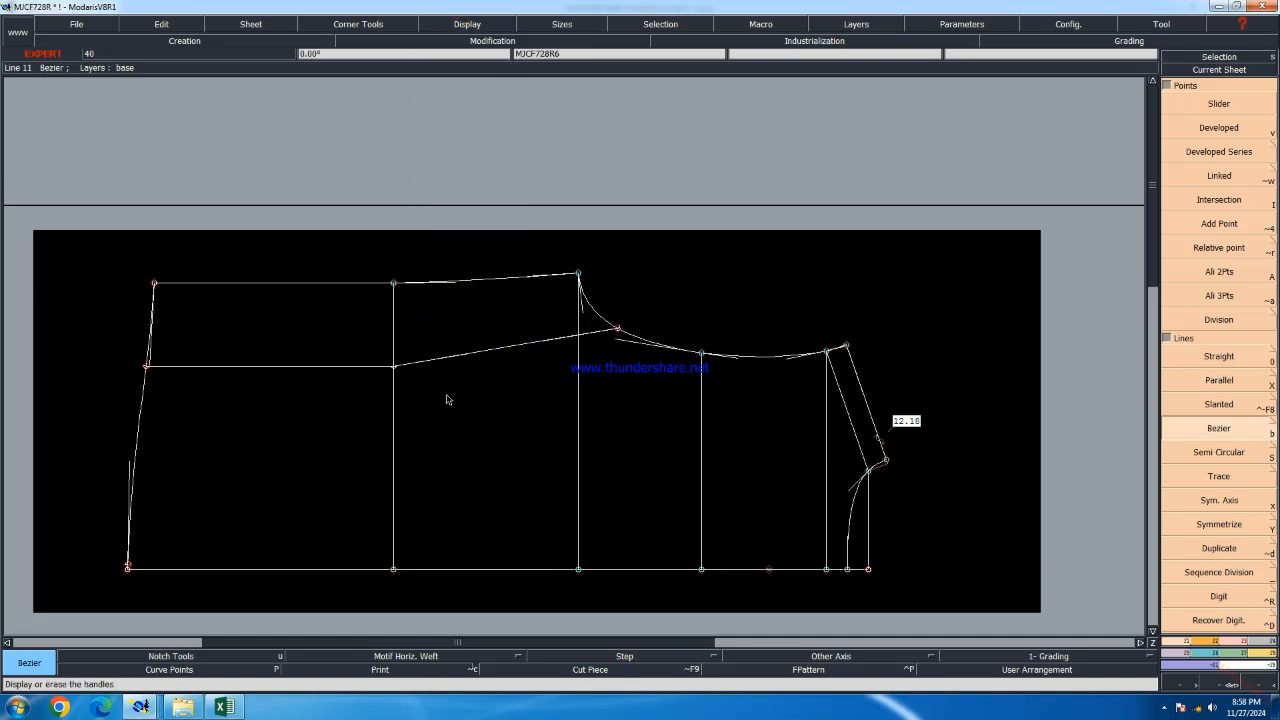
# Reshape the MJCF728R6 panel line between the waist and armhole points into a smooth downward-bowed curve by adjusting both tangent handles
pyautogui.scroll(2, 533, 327)
pyautogui.scroll(2, 521, 401)
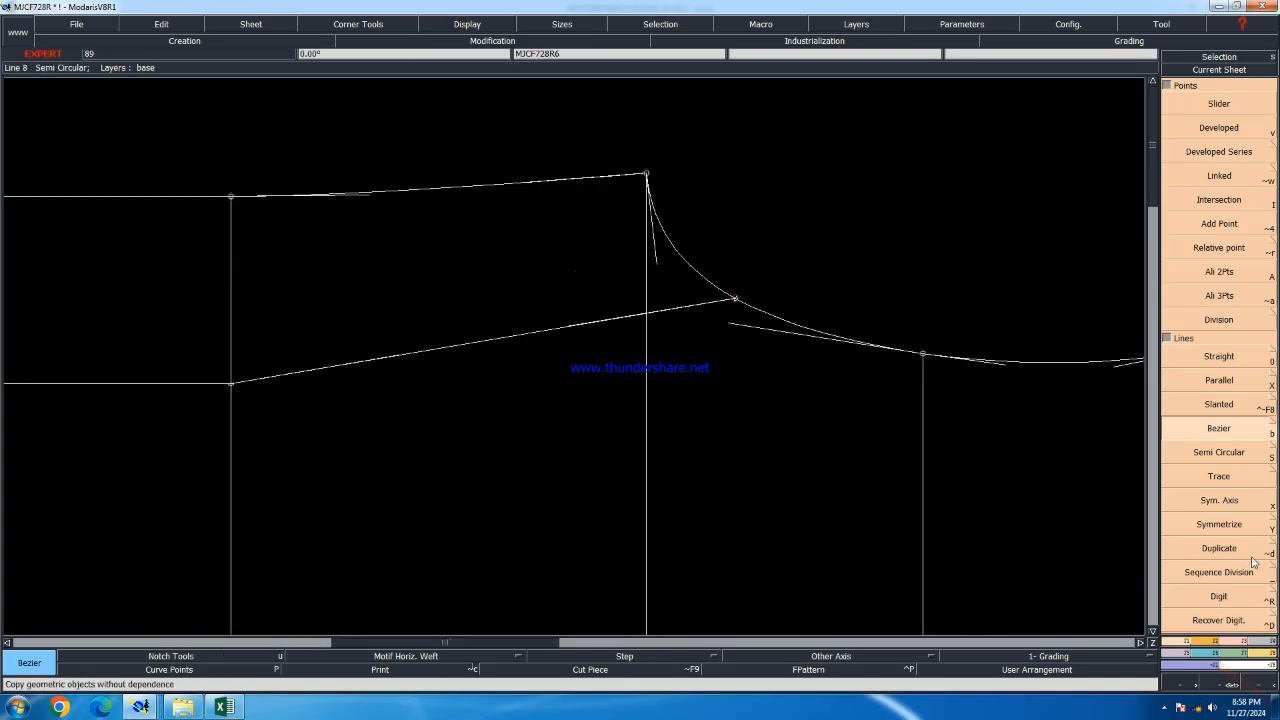
pyautogui.click(1231, 643)
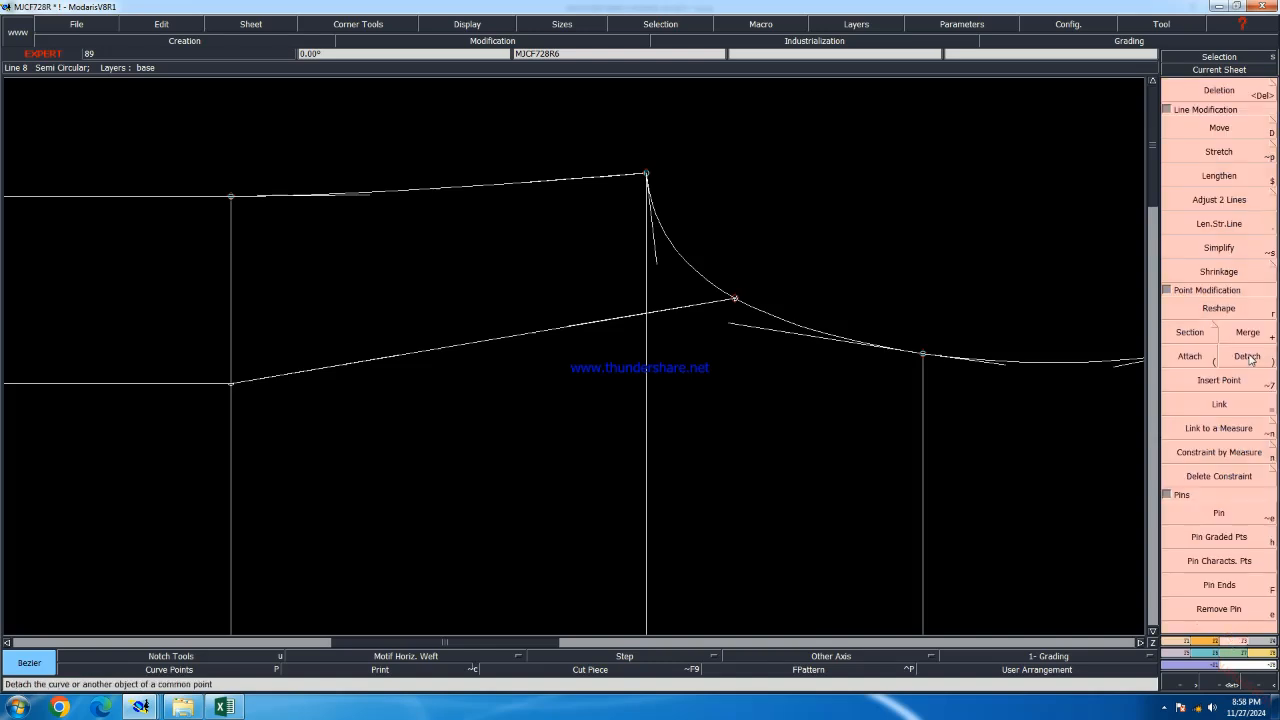
pyautogui.click(1213, 310)
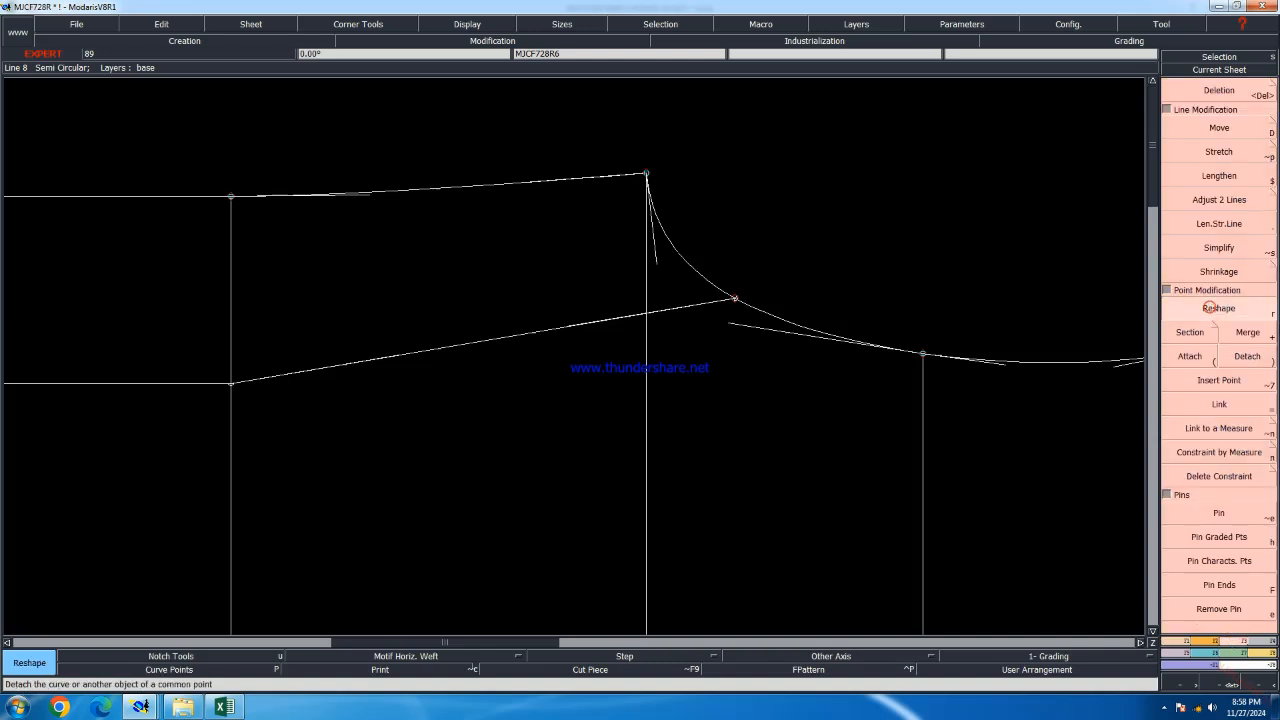
pyautogui.click(384, 360)
pyautogui.click(442, 379)
pyautogui.click(571, 329)
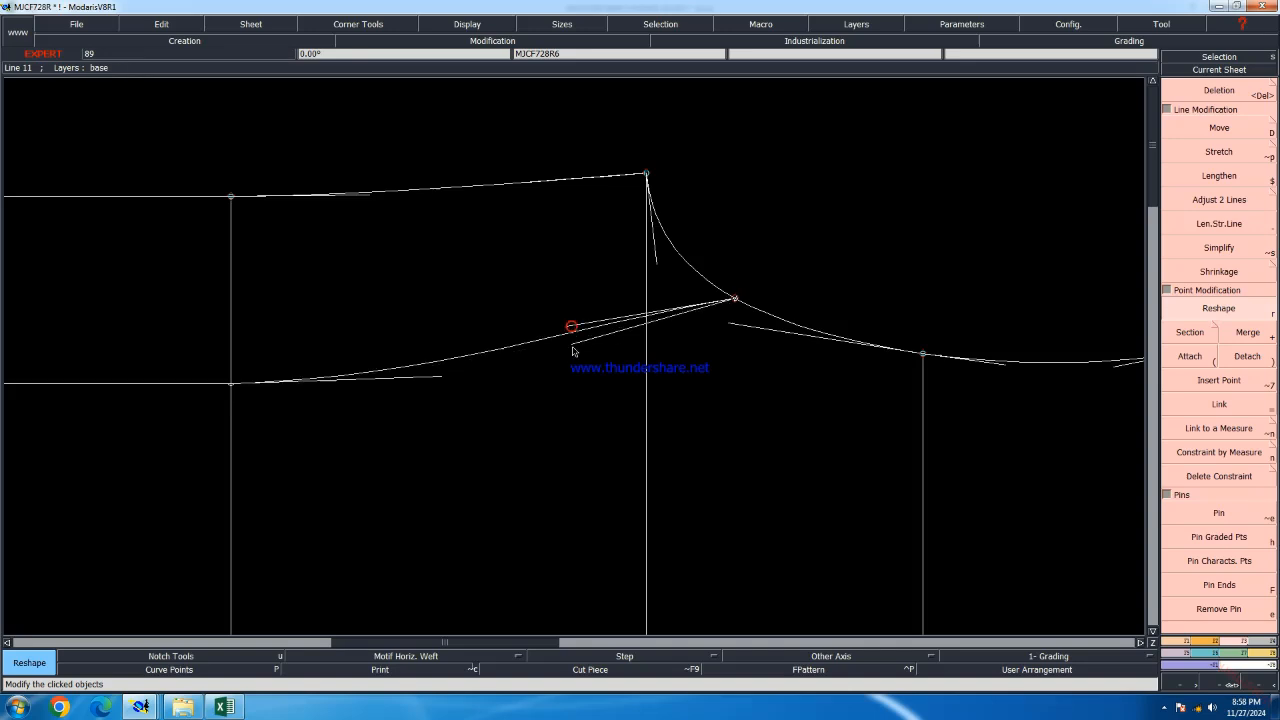
pyautogui.click(571, 363)
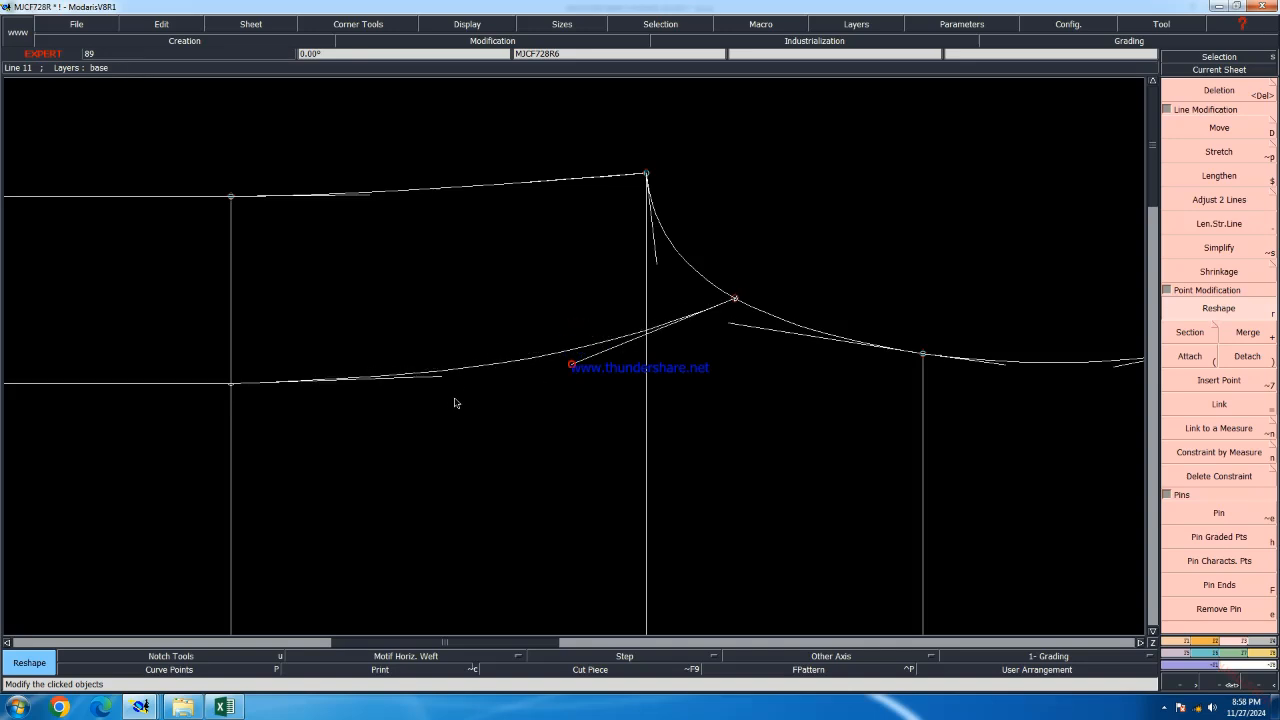
pyautogui.click(443, 379)
pyautogui.click(450, 385)
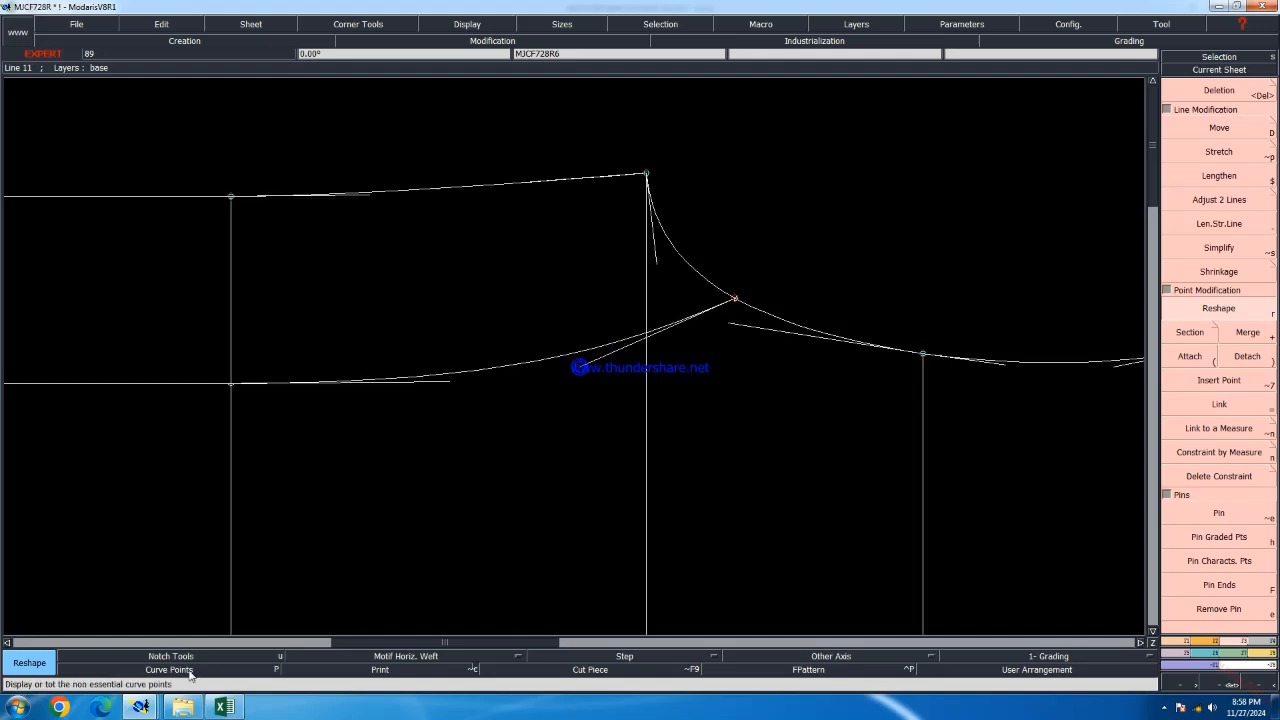
# Switch to Excel to check the panel seam on the VIEW sheet's jacket drawings, and compare it with the MJCF728R6 curve in Modaris
pyautogui.click(224, 707)
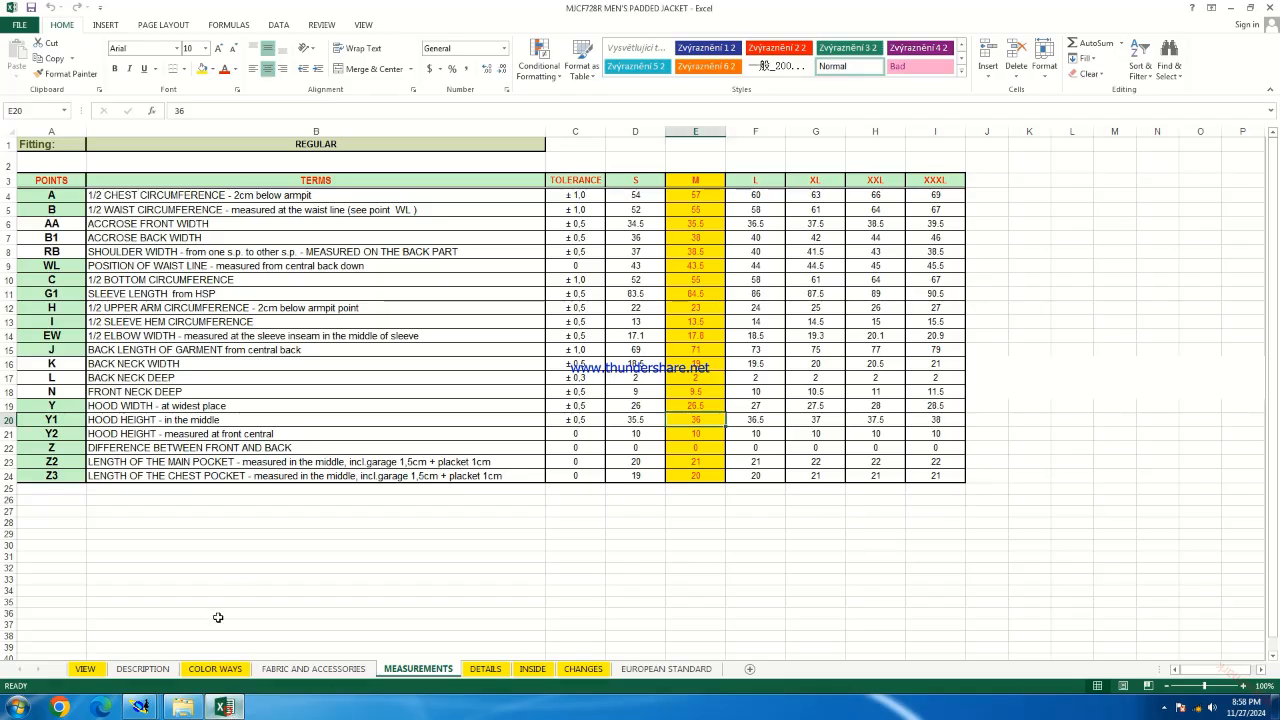
pyautogui.click(86, 669)
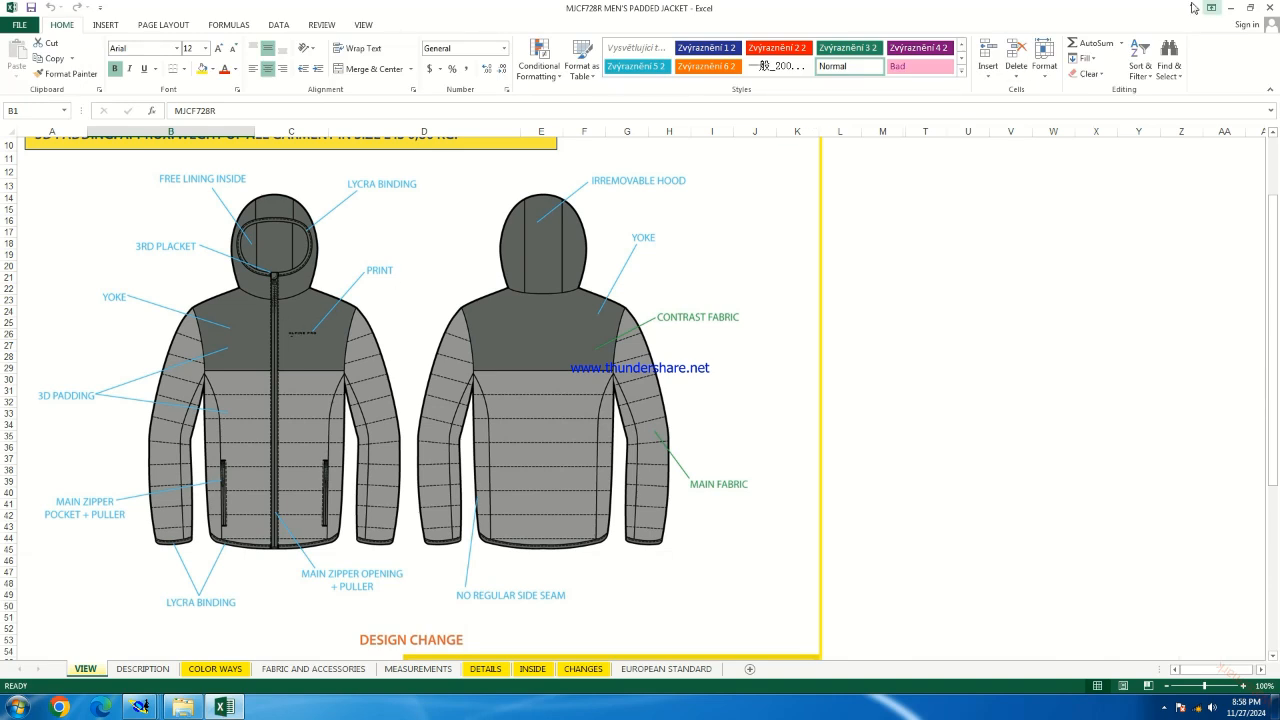
pyautogui.click(1229, 7)
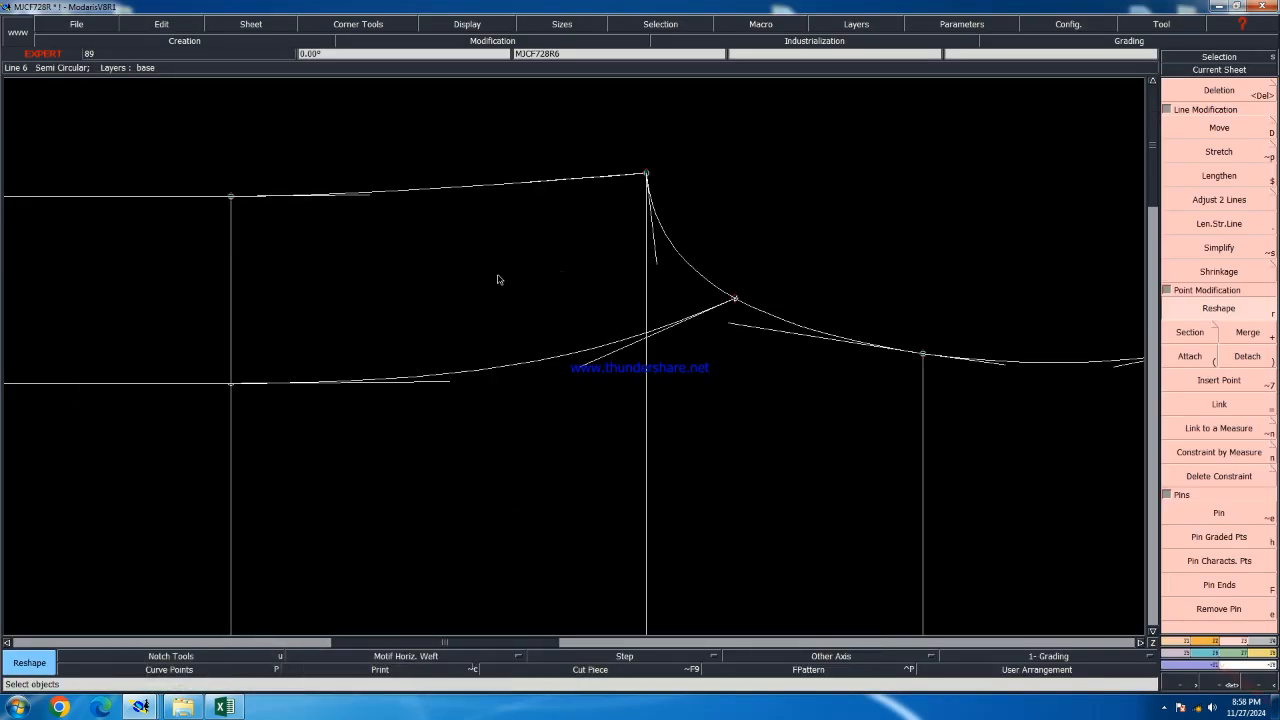
pyautogui.scroll(-1, 557, 285)
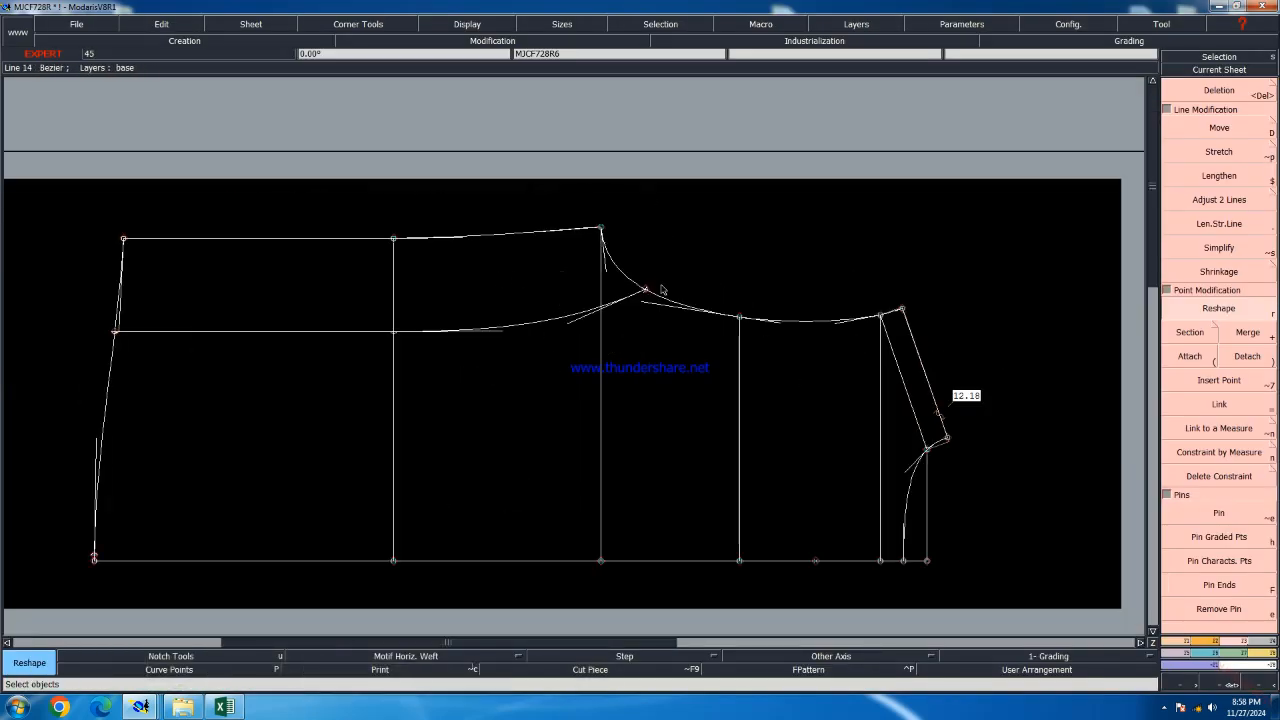
pyautogui.scroll(2, 623, 266)
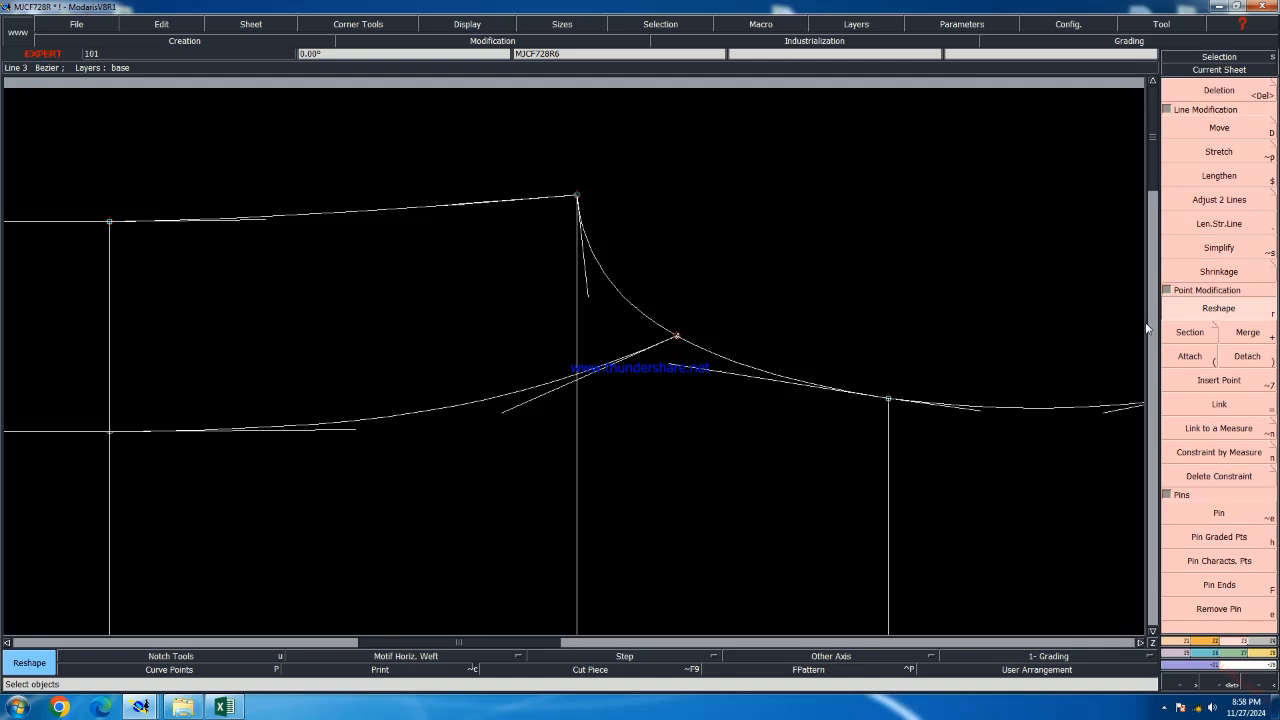
pyautogui.scroll(-1, 409, 302)
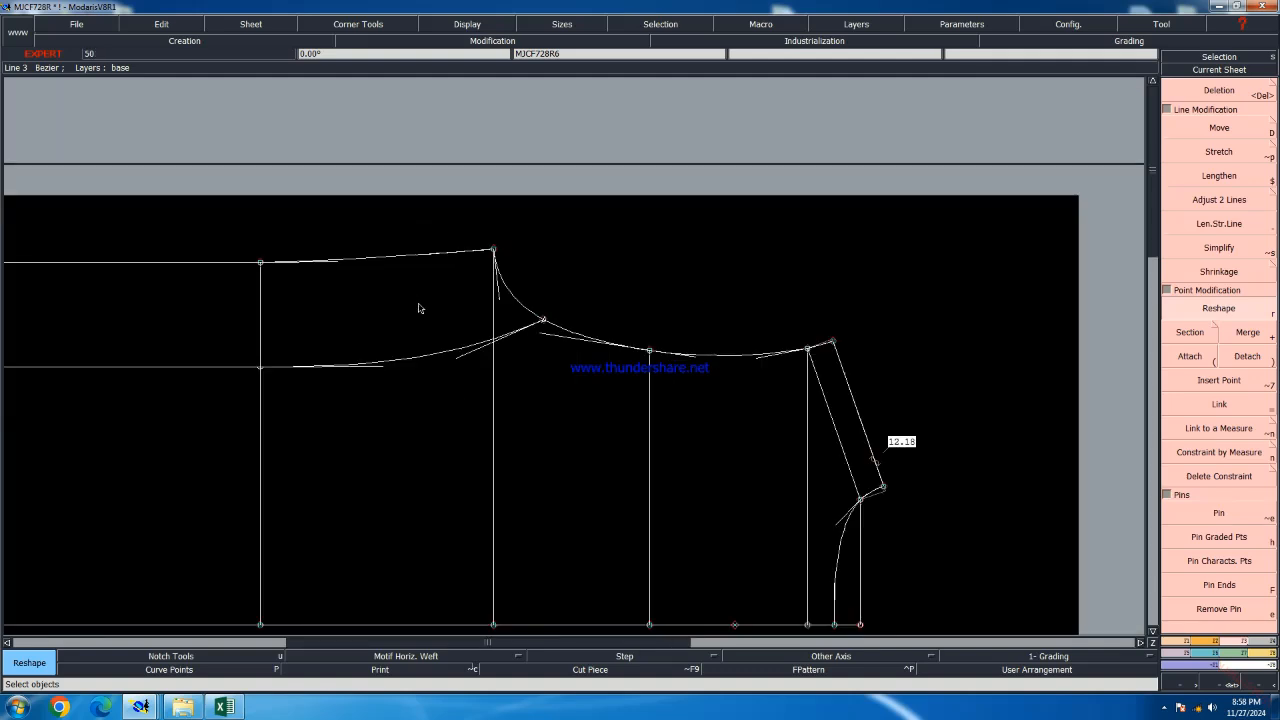
pyautogui.scroll(-1, 419, 308)
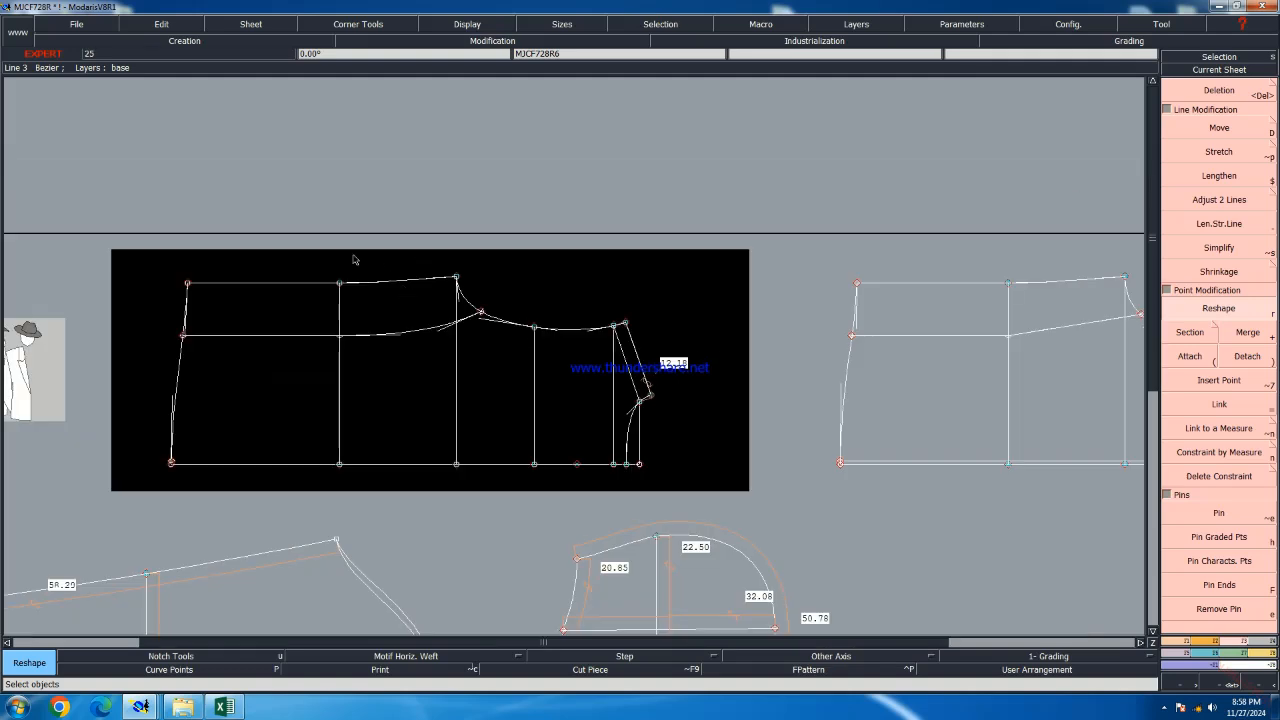
pyautogui.scroll(1, 288, 259)
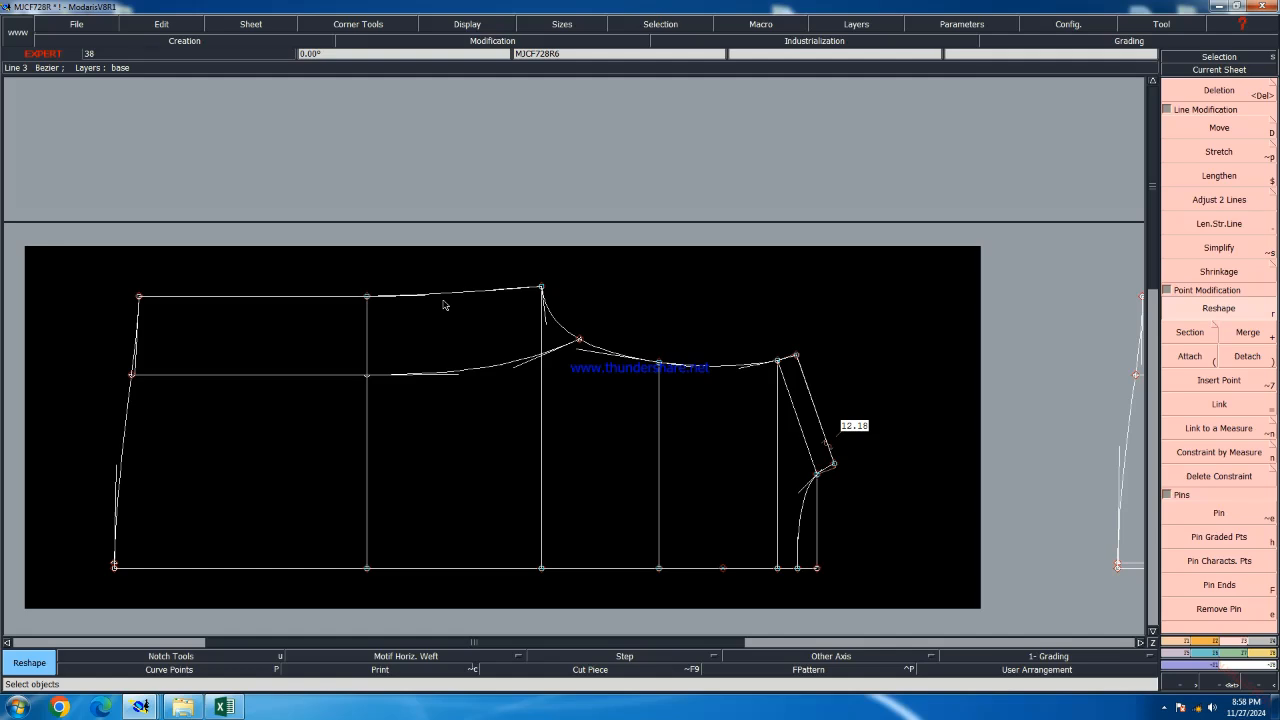
# Hide the curve handles on MJCF728R6 and delete its side seam line while keeping a print of the old outline
pyautogui.press('F9')
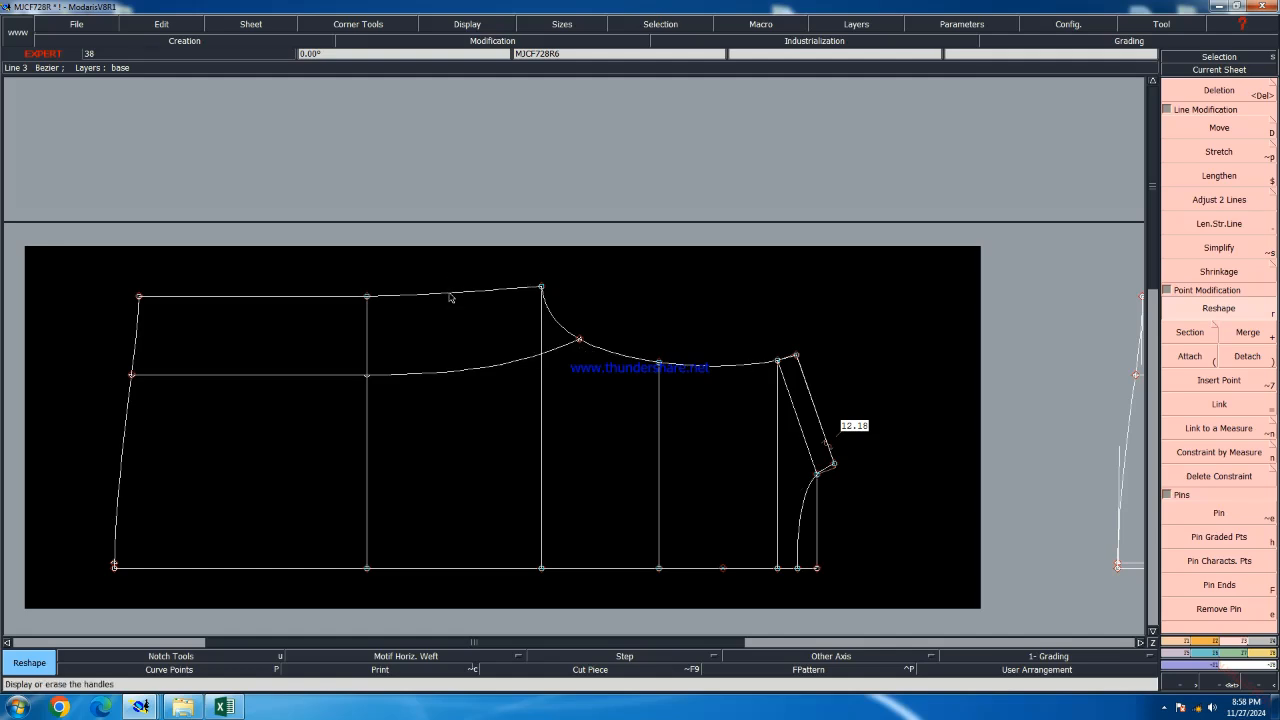
pyautogui.click(355, 671)
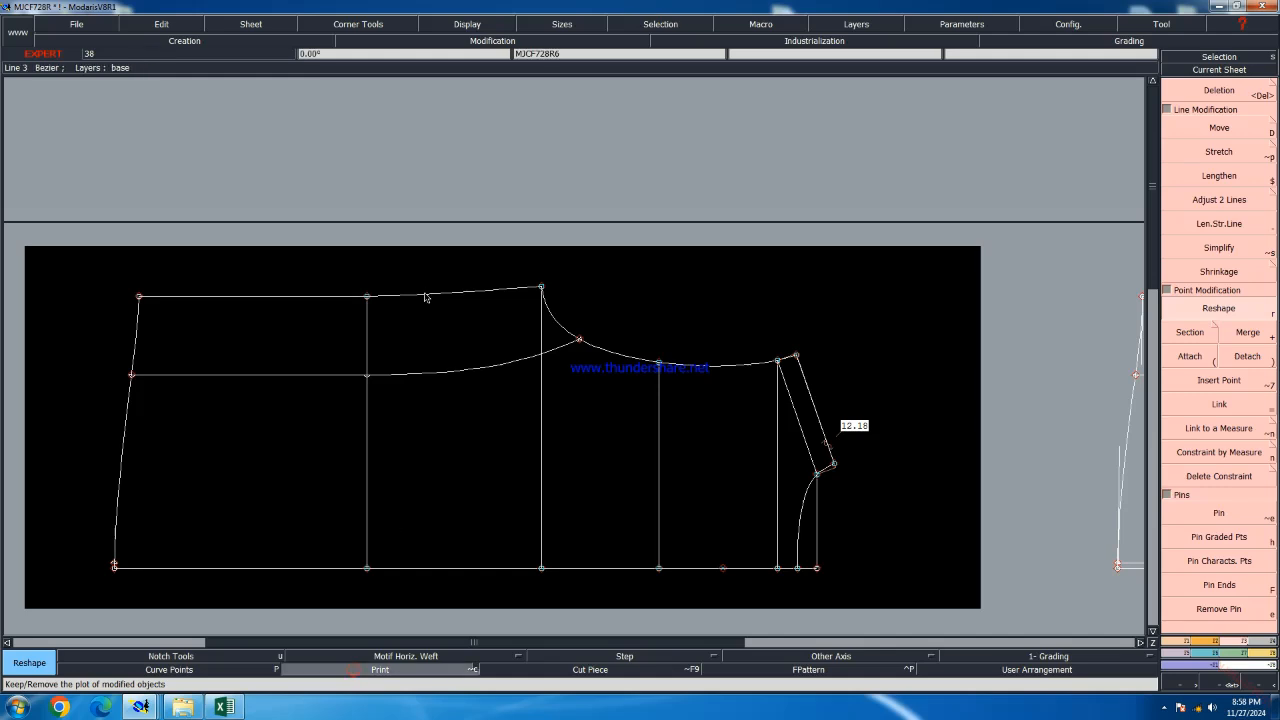
pyautogui.press('Delete')
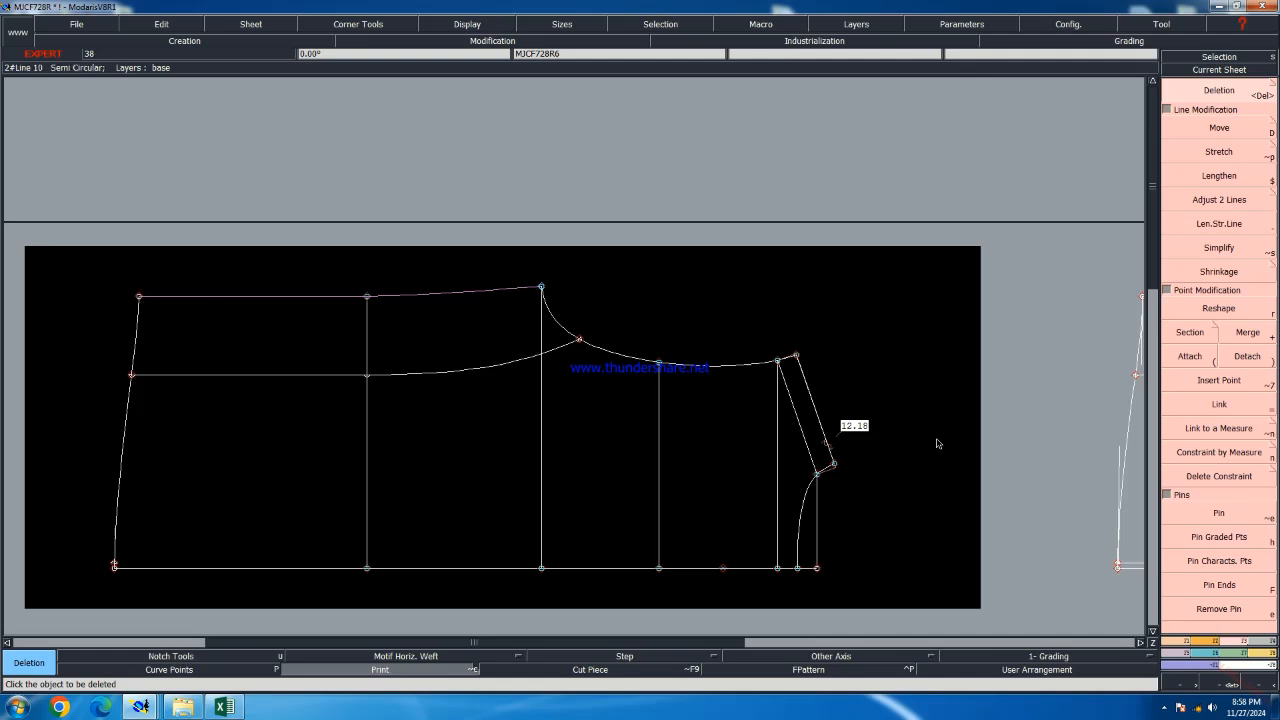
# Draw a straight side seam on MJCF728R6 from the hem corner to the underarm point
pyautogui.click(1177, 640)
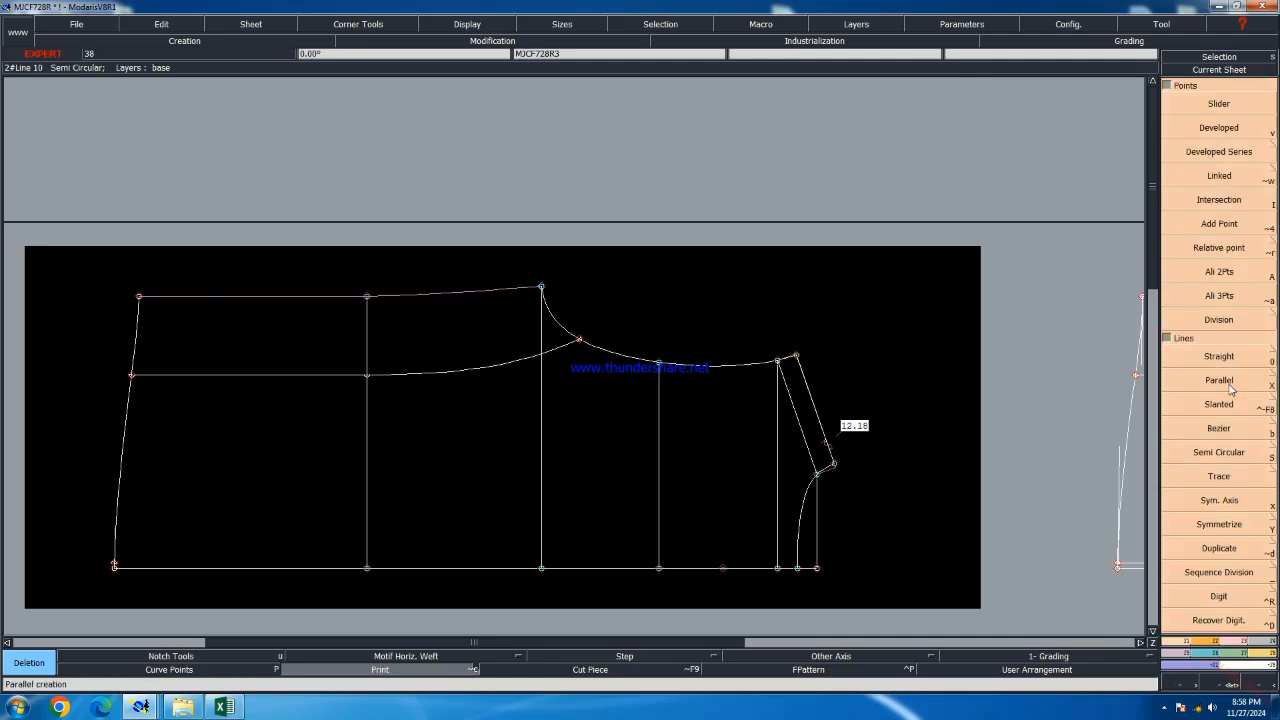
pyautogui.click(1220, 358)
pyautogui.click(139, 296)
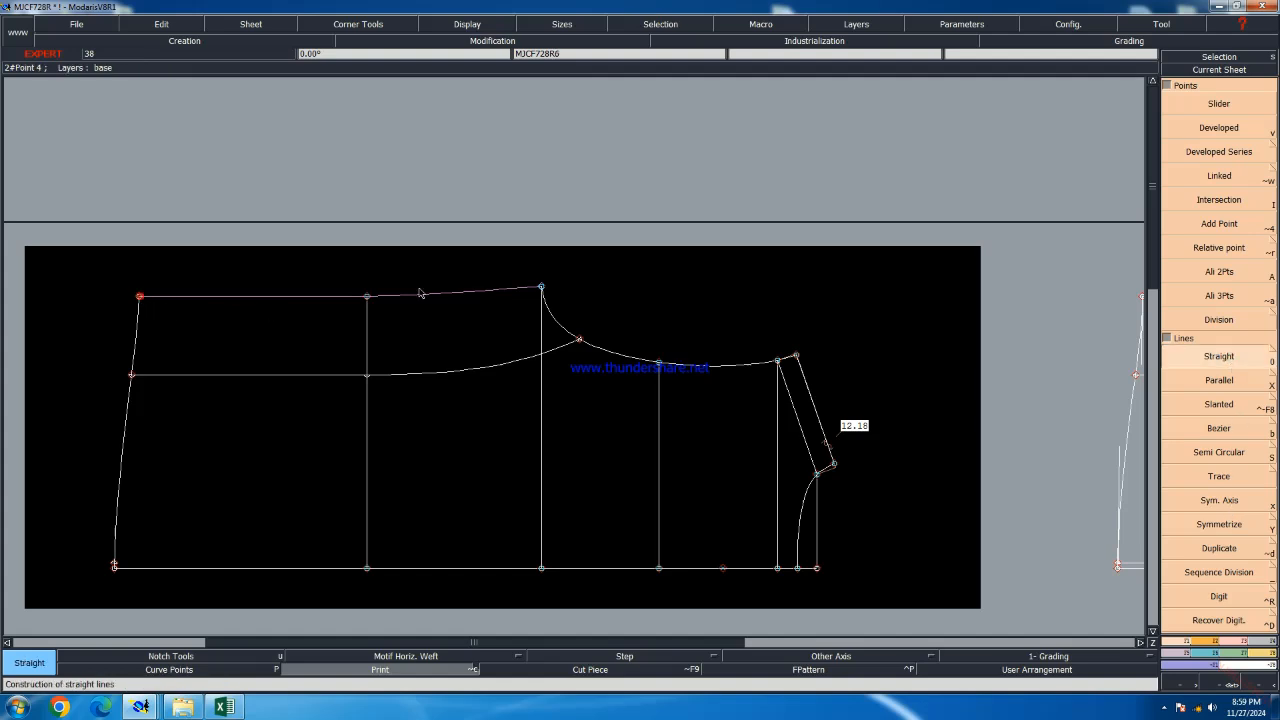
pyautogui.click(541, 288)
# Hide the curve handles on MJCF728R5 and delete its side seam line from hem to underarm
pyautogui.scroll(-1, 268, 316)
pyautogui.scroll(2, 906, 330)
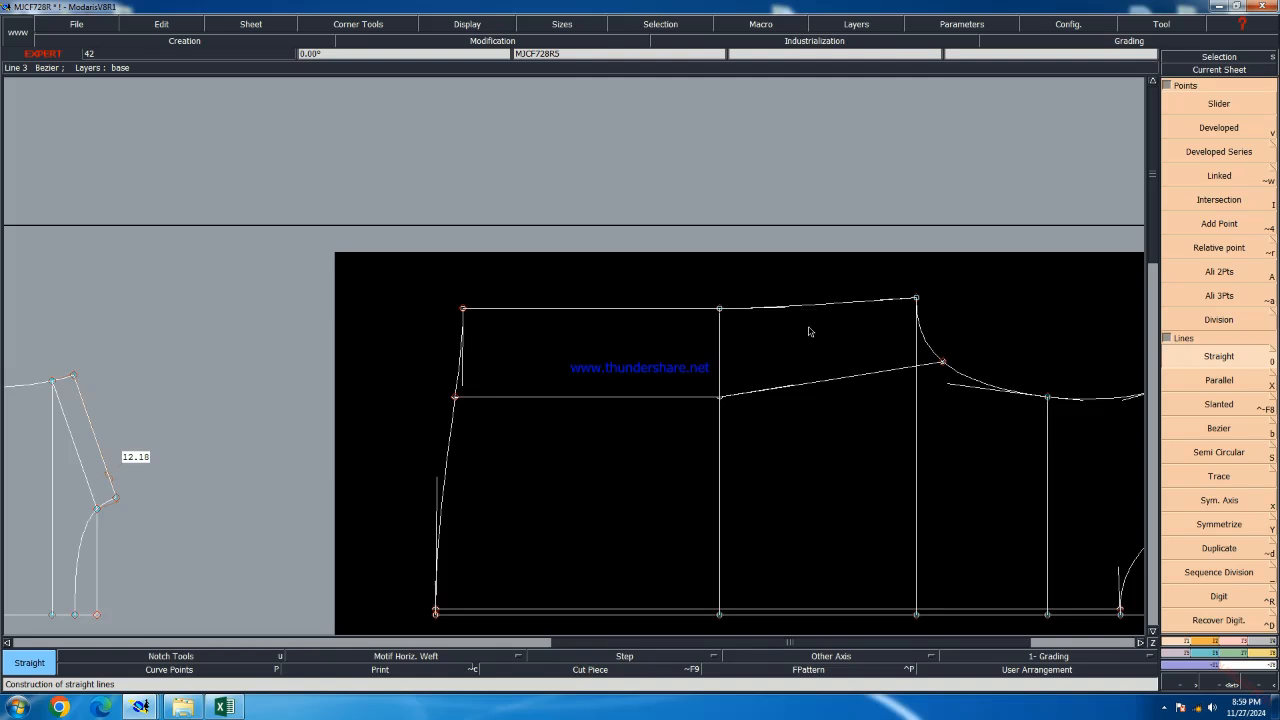
pyautogui.press('h')
pyautogui.press('Delete')
pyautogui.click(810, 305)
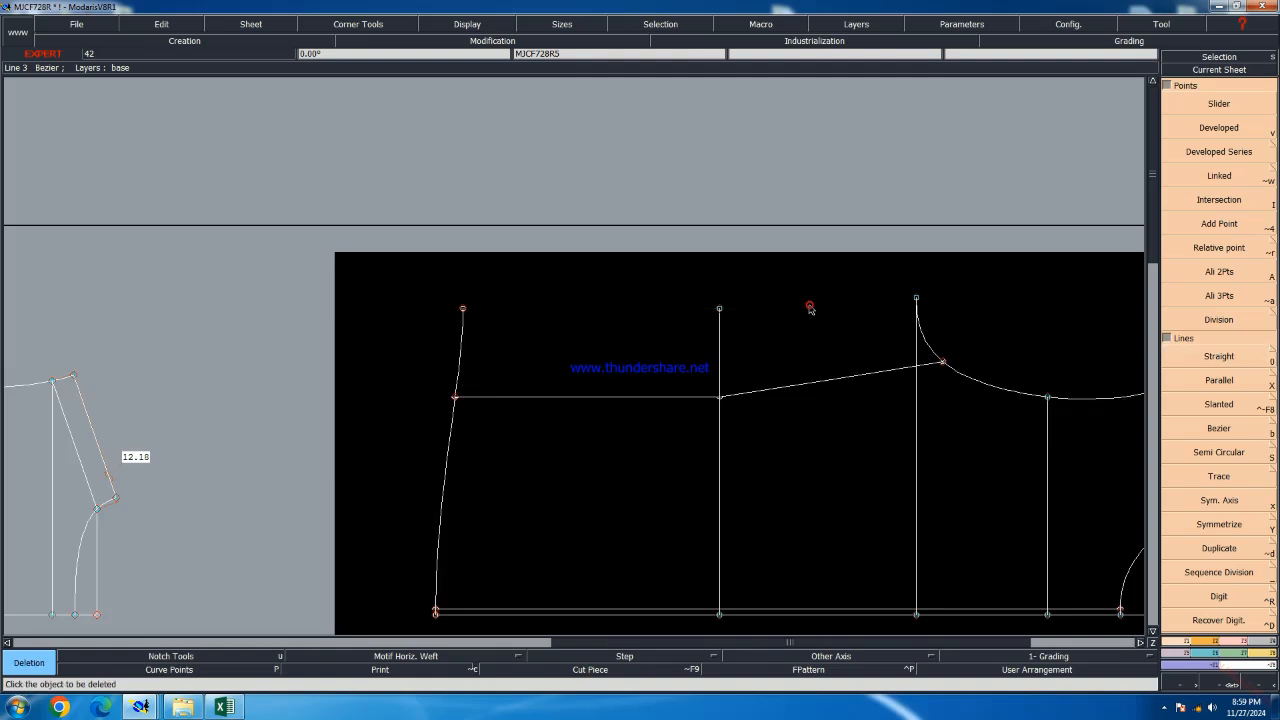
# Draw a straight side seam on MJCF728R5 from the hem corner to the underarm point
pyautogui.press('0')
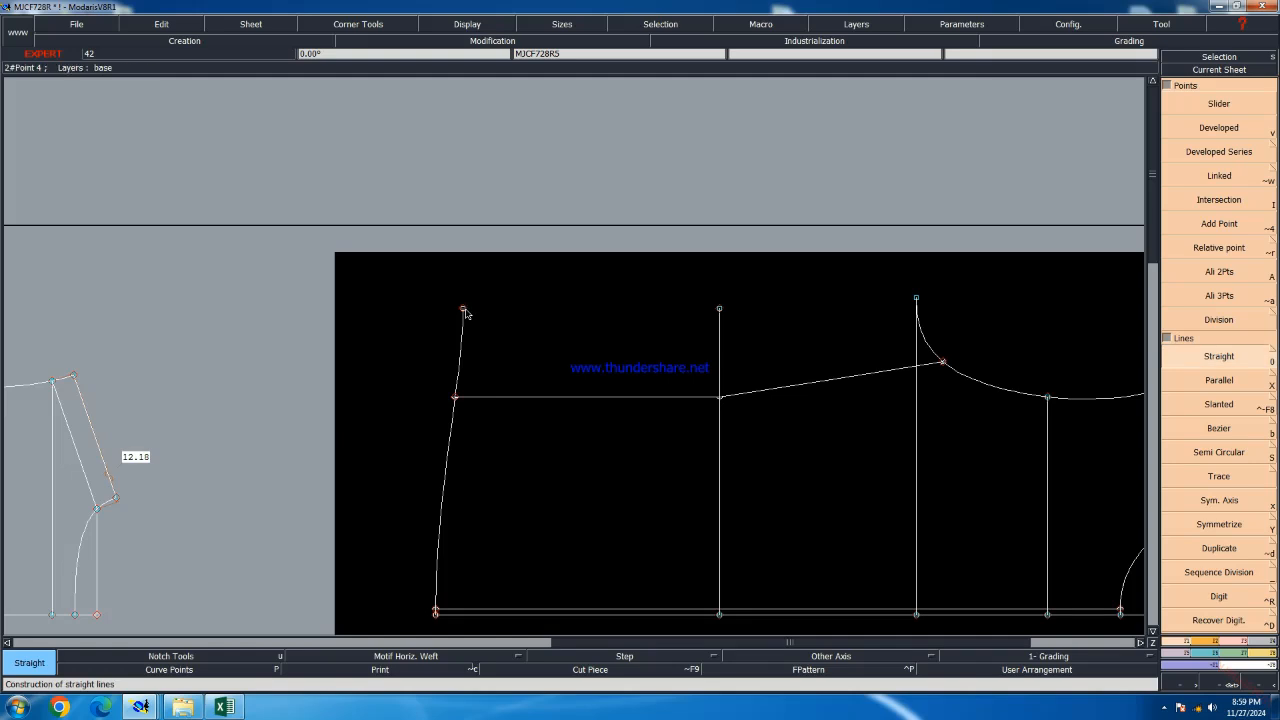
pyautogui.click(464, 309)
pyautogui.click(918, 304)
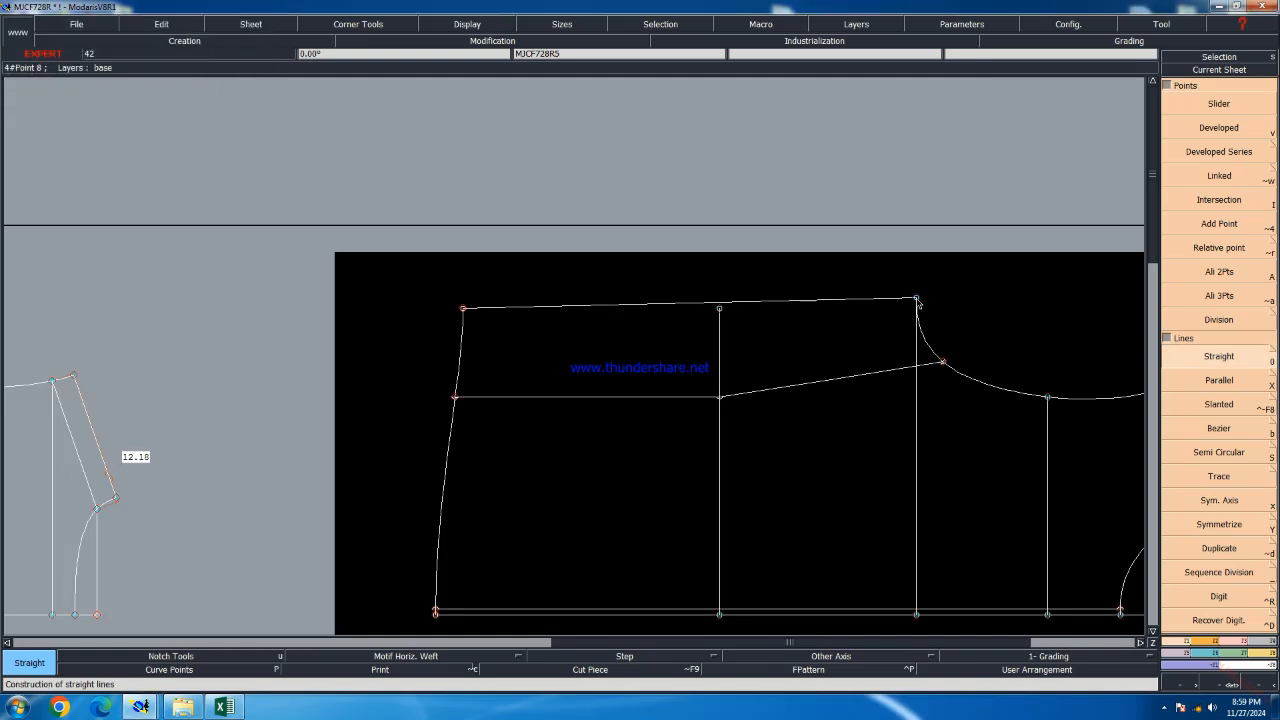
# Marry MJCF728R5 to MJCF728R6 at the underarm points and pivot it along the side seam to check the joined armhole curve
pyautogui.scroll(-2, 918, 304)
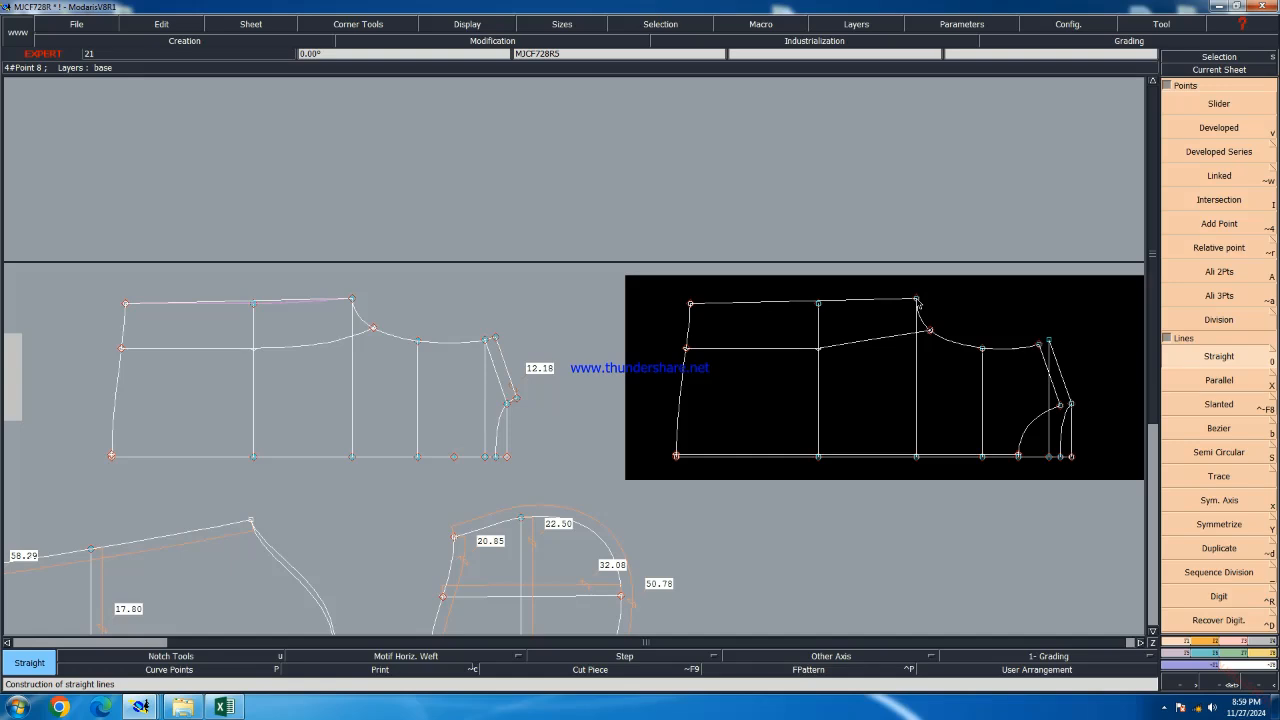
pyautogui.press('m')
pyautogui.click(917, 300)
pyautogui.click(352, 300)
pyautogui.scroll(1, 339, 296)
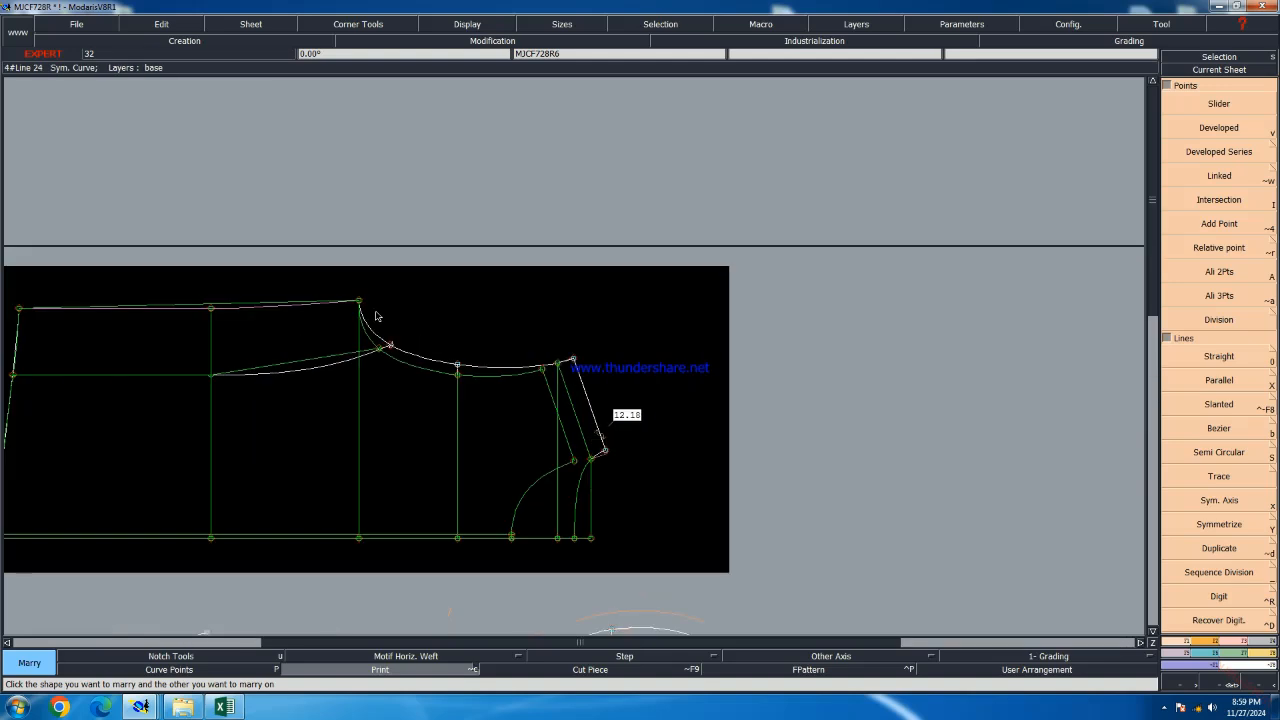
pyautogui.click(359, 307)
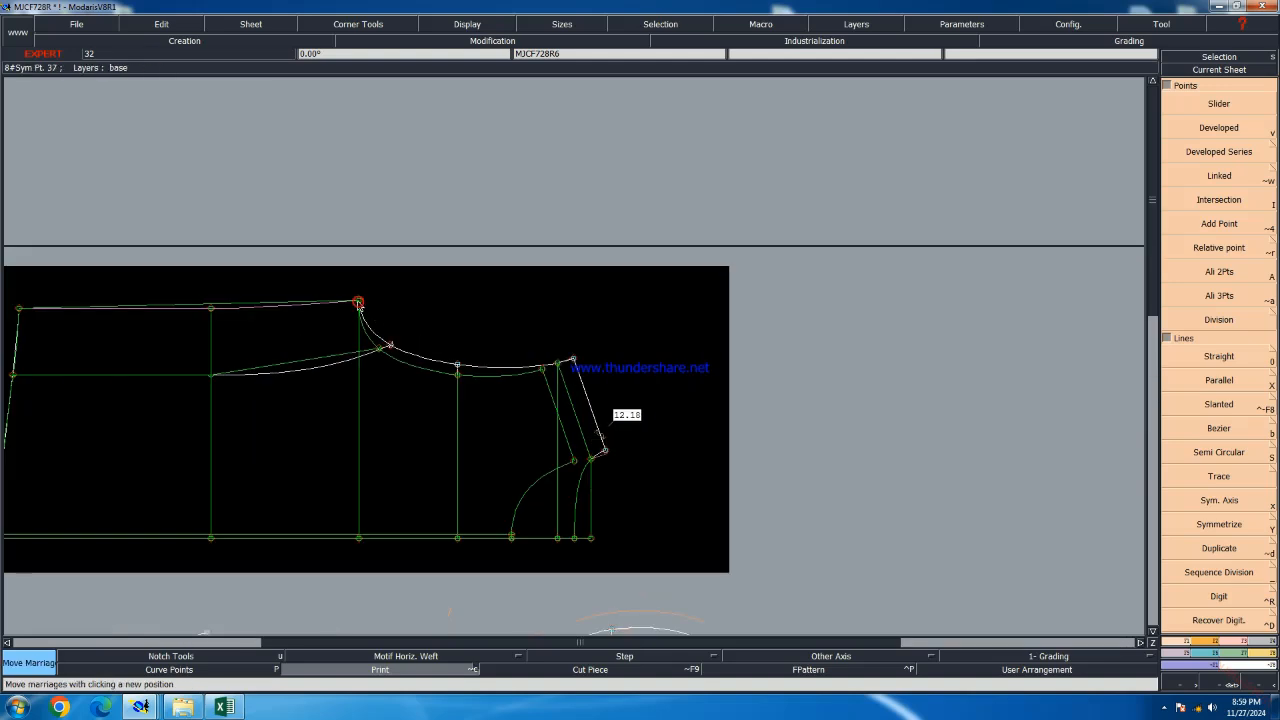
pyautogui.scroll(3, 334, 296)
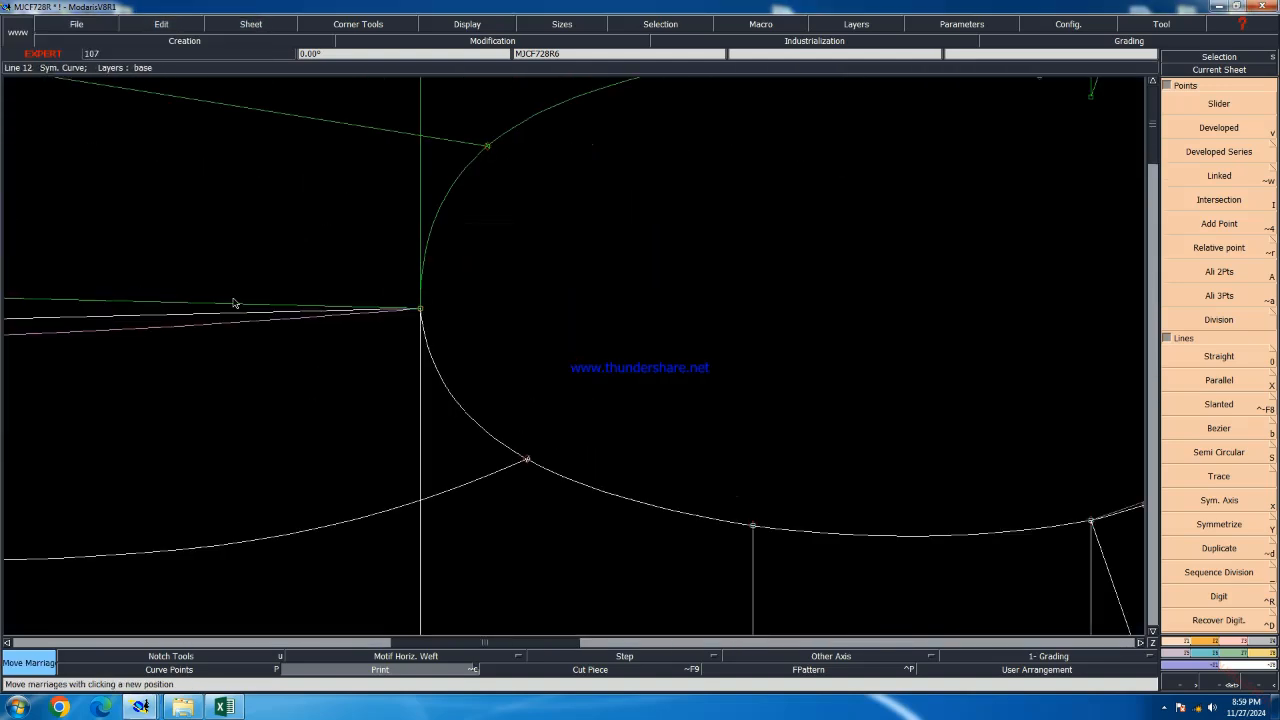
pyautogui.click(228, 305)
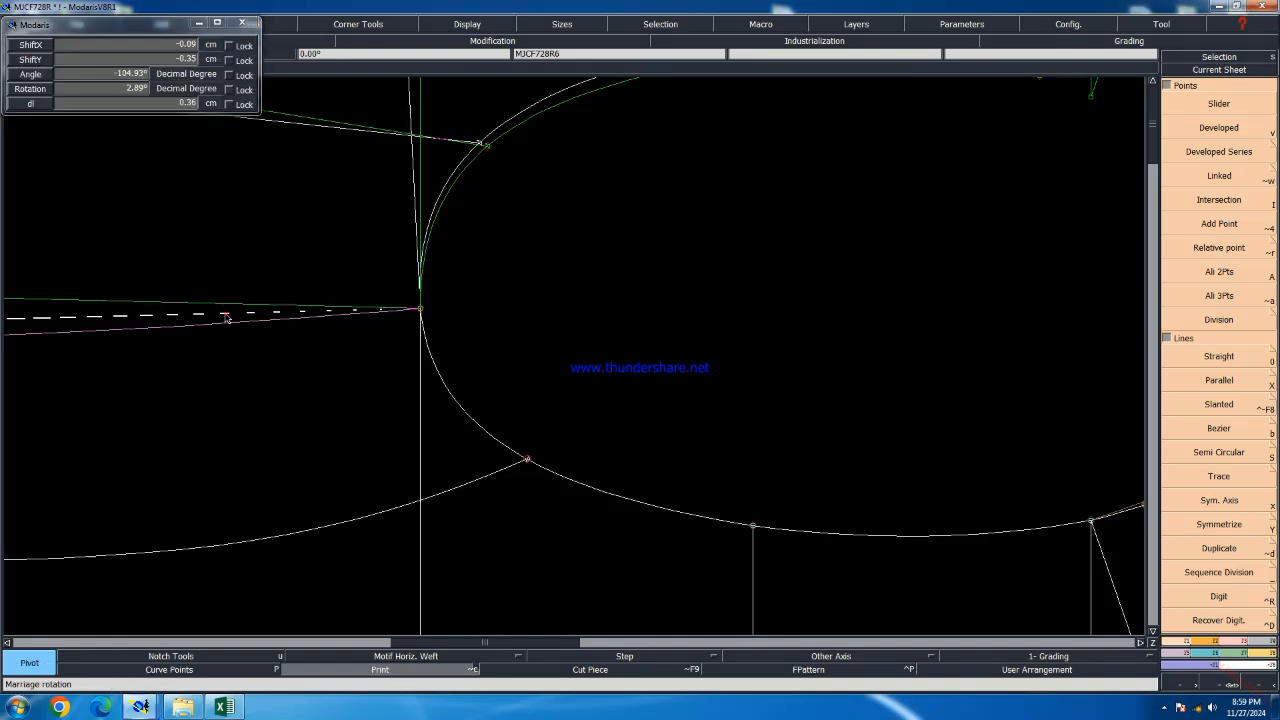
pyautogui.scroll(-2, 504, 302)
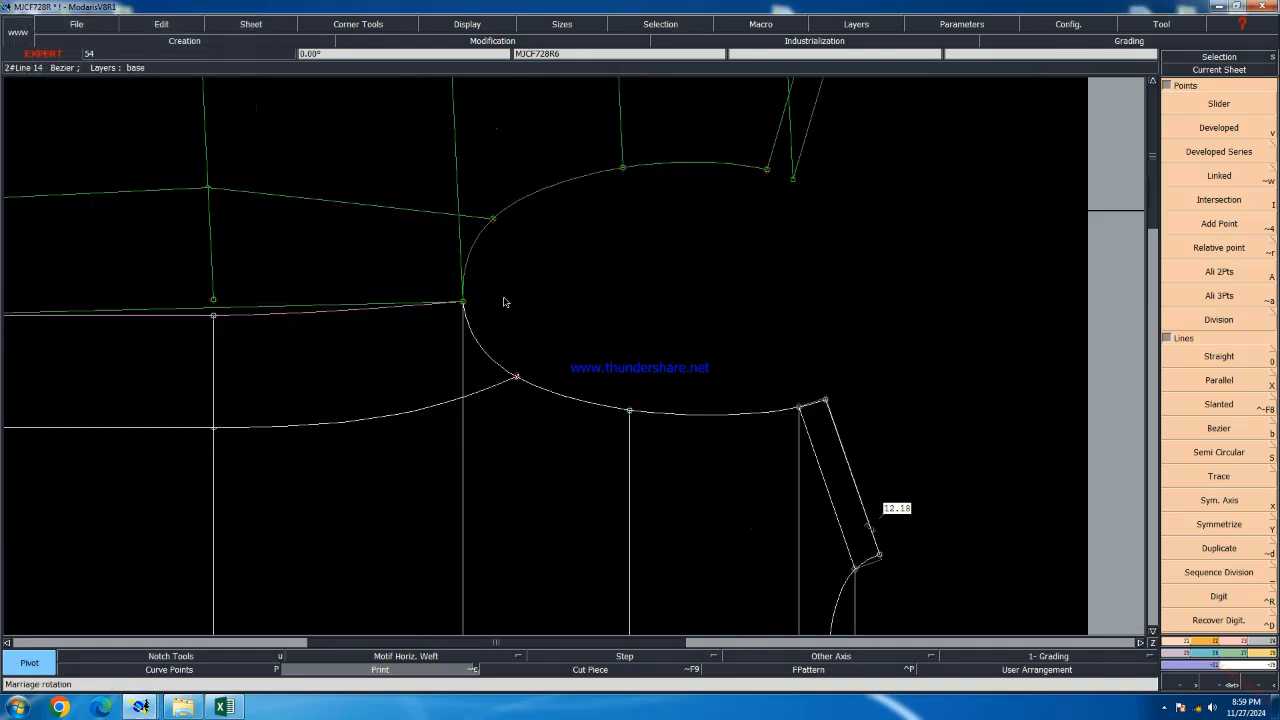
# Divorce MJCF728R5 from MJCF728R6 and automatically rearrange the sheets
pyautogui.press('d')
pyautogui.click(365, 210)
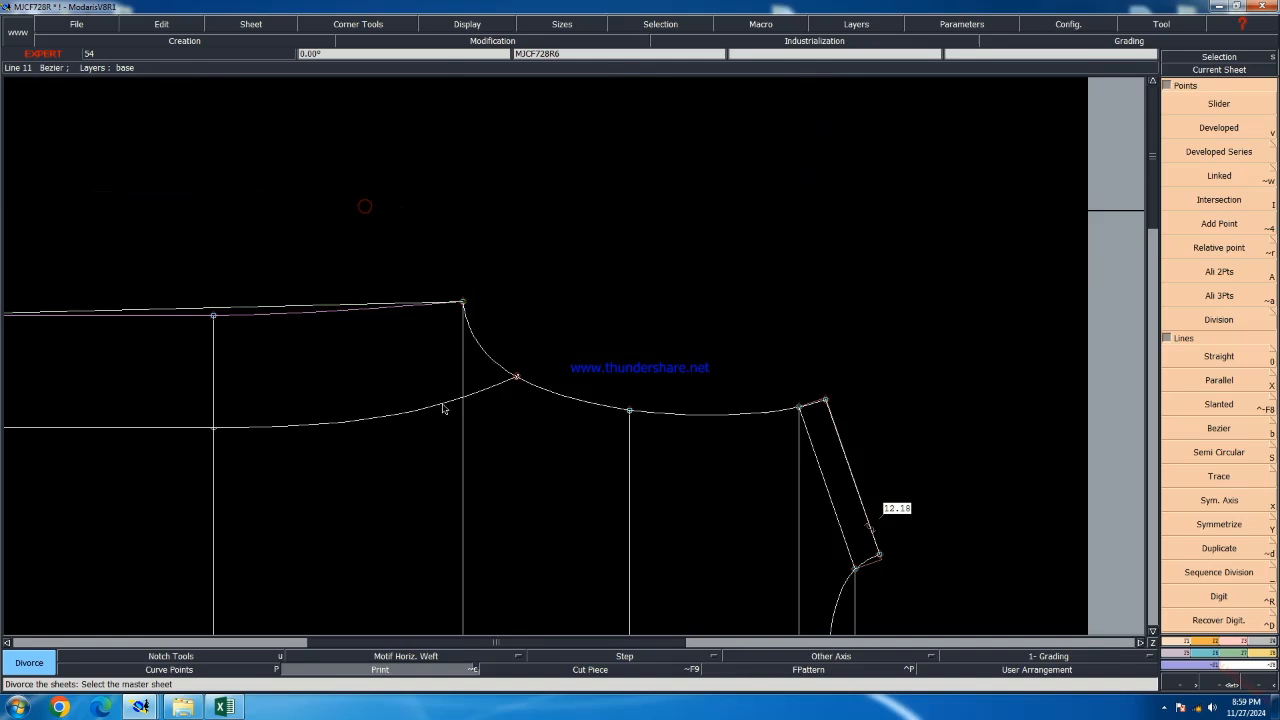
pyautogui.press('j')
# Measure the gap at the waist between the old side seam point and the new straight seam on MJCF728R6, and remove the measure
pyautogui.scroll(4, 355, 267)
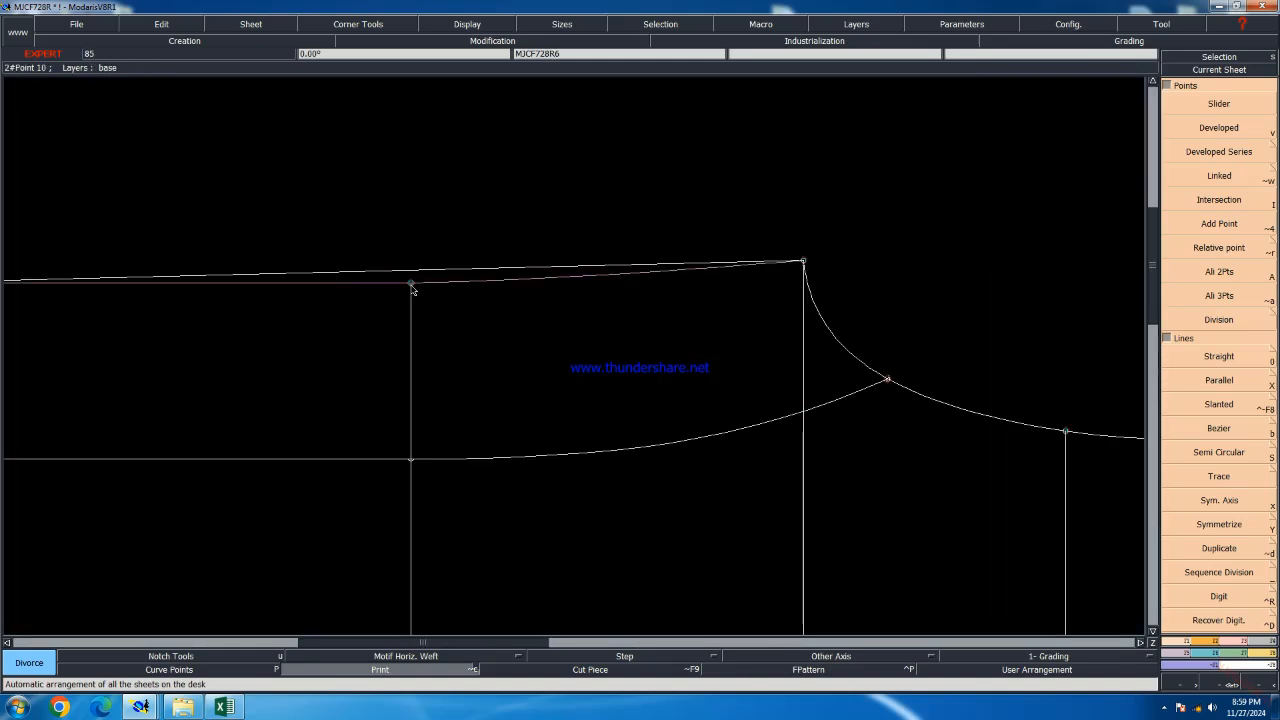
pyautogui.press('l')
pyautogui.click(412, 283)
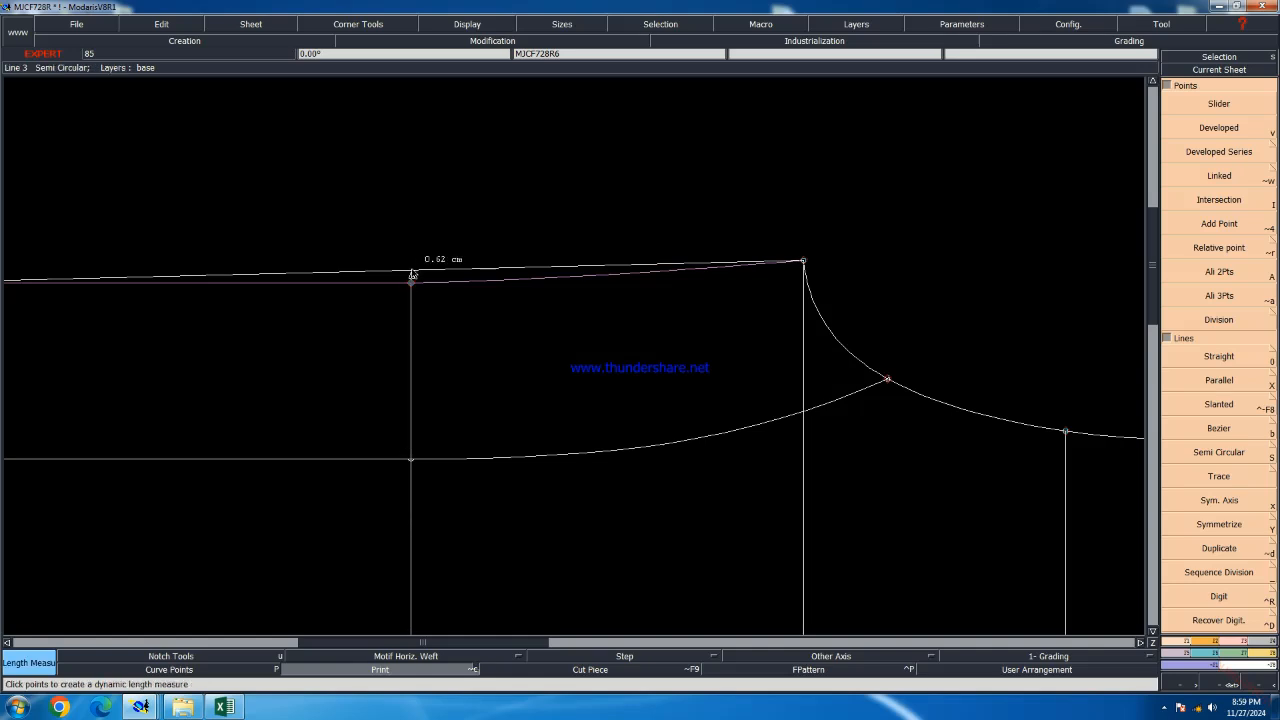
pyautogui.click(415, 284)
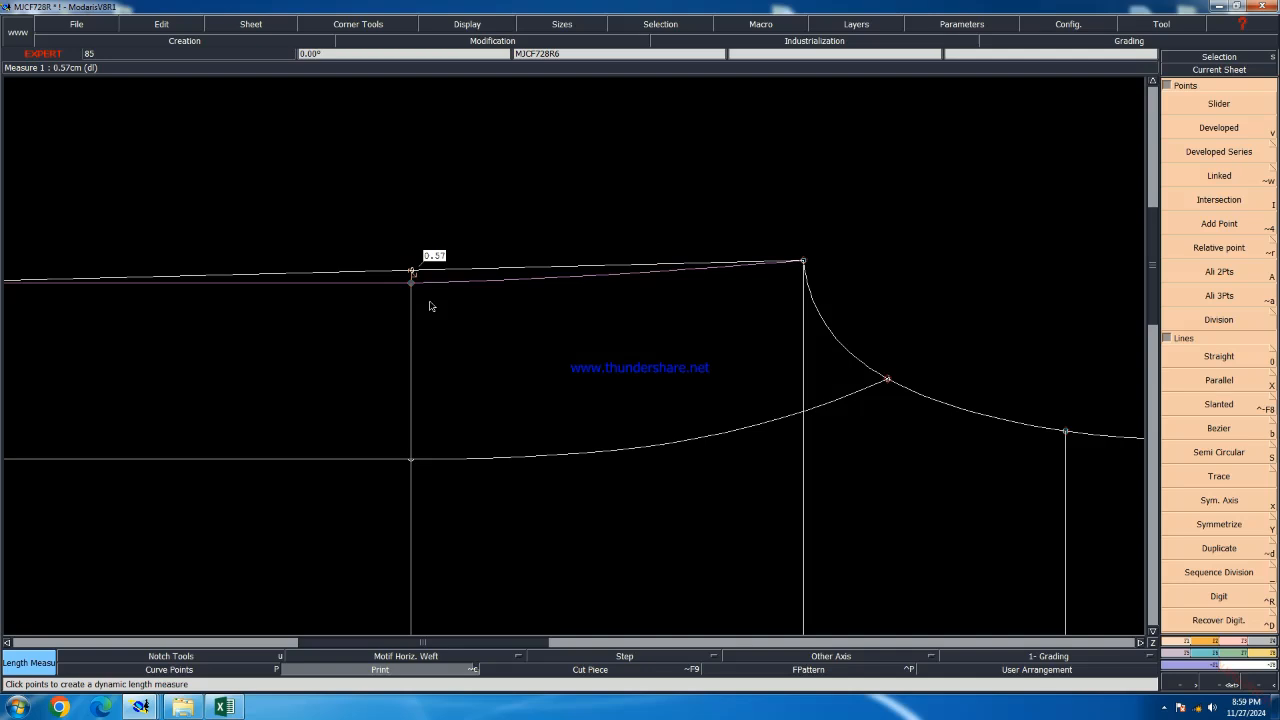
pyautogui.hotkey('ctrl', 'z')
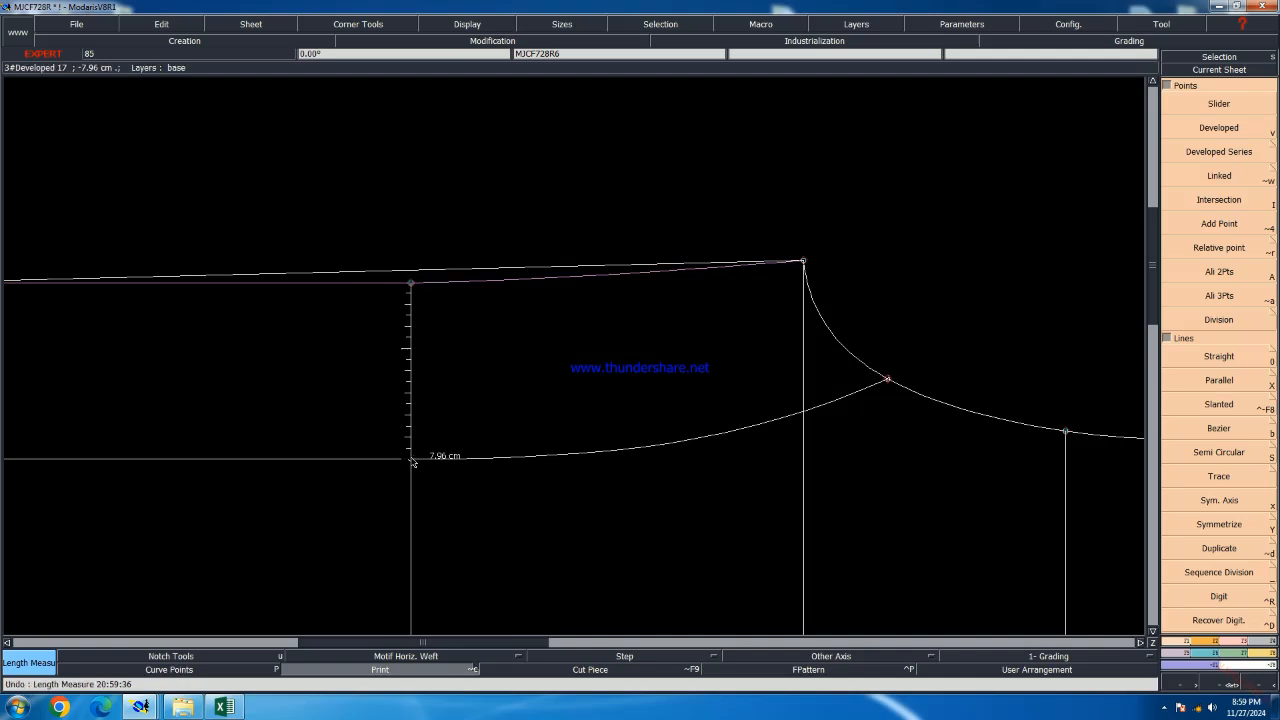
# Add a developed point on the waist line of MJCF728R6, 0.57 cm from the panel line toward the side seam
pyautogui.press('v')
pyautogui.click(412, 460)
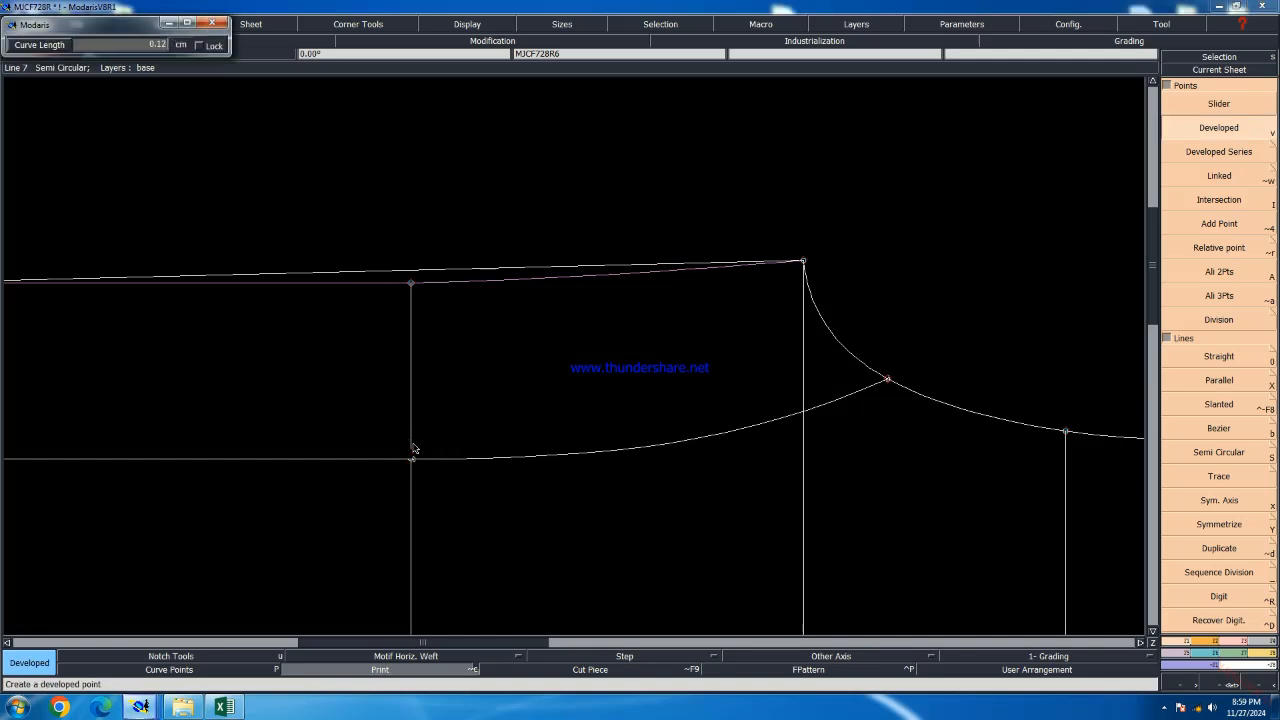
pyautogui.press('BackSpace')
pyautogui.press('Return')
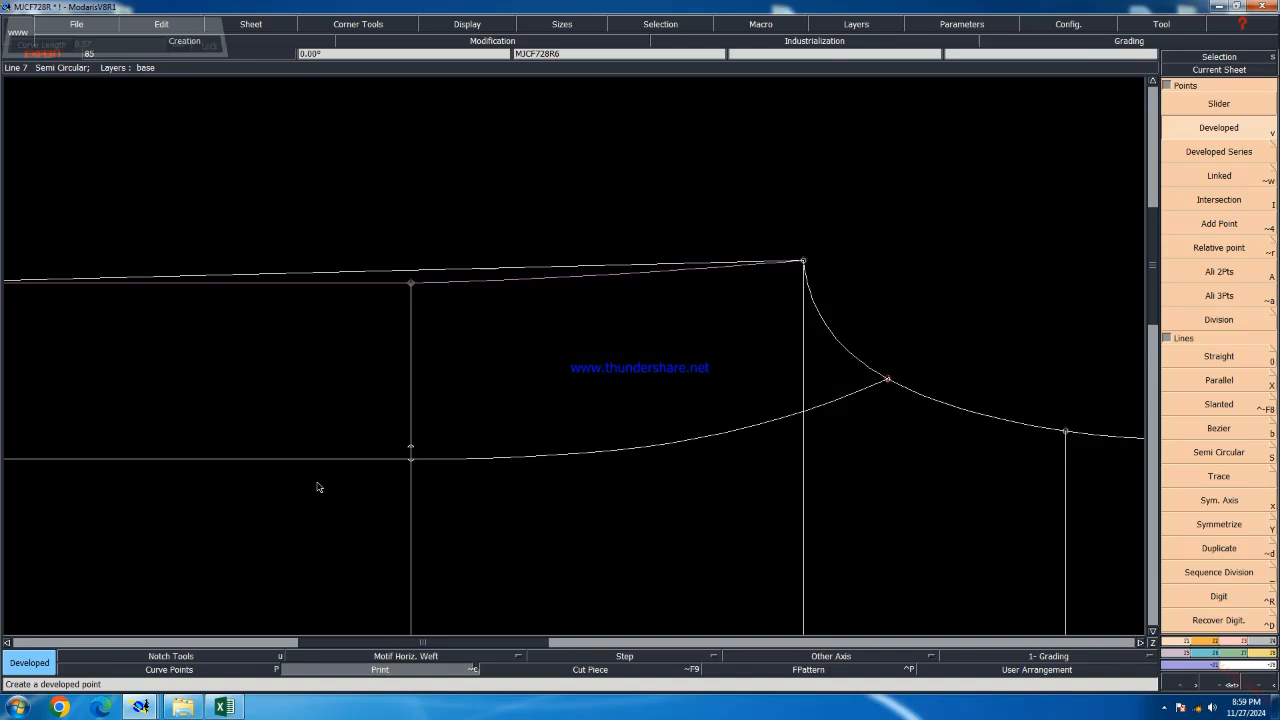
# Add a matching developed point on the waist line of MJCF728R5, just off the panel line toward the side seam
pyautogui.scroll(-1, 264, 481)
pyautogui.scroll(-1, 213, 473)
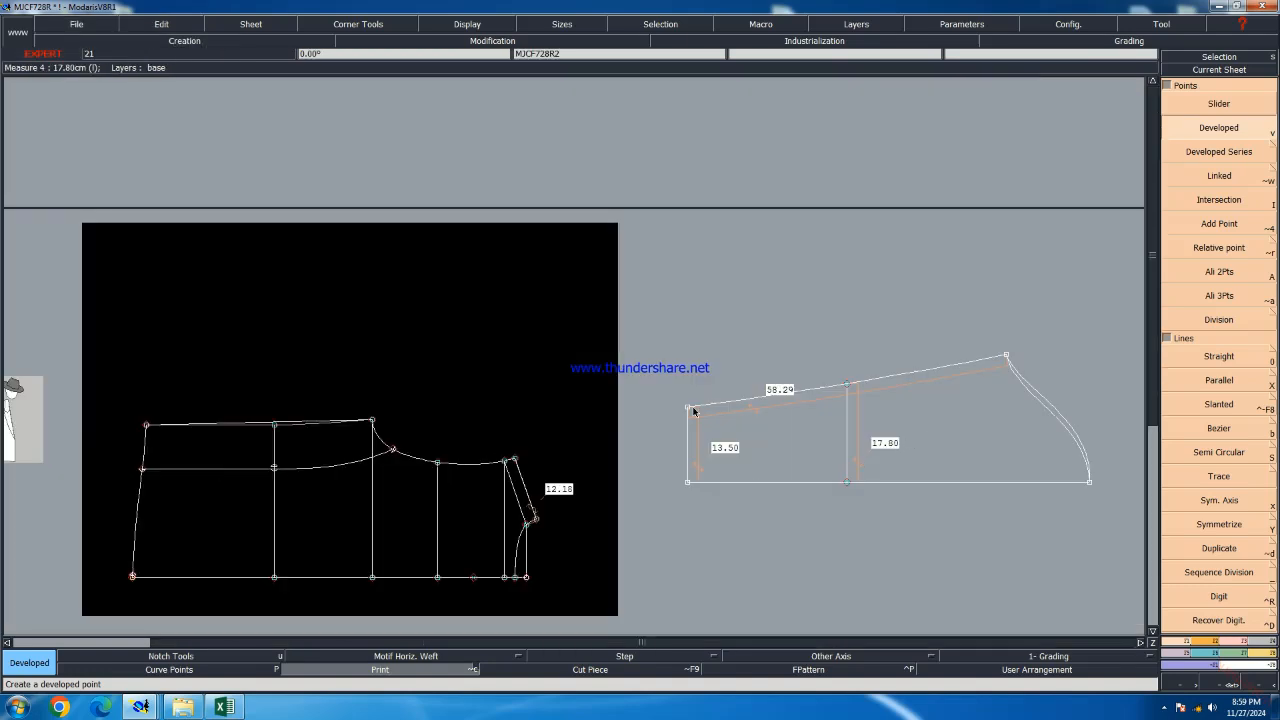
pyautogui.scroll(-1, 300, 368)
pyautogui.scroll(3, 476, 507)
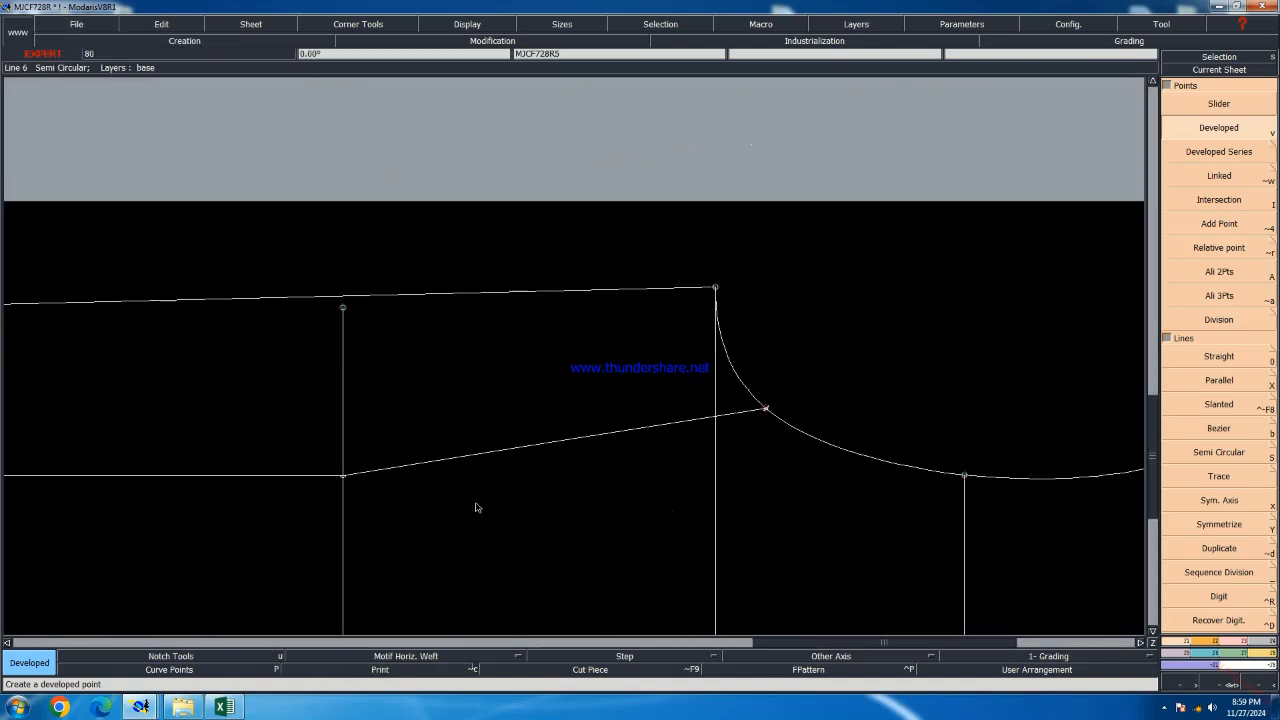
pyautogui.click(343, 470)
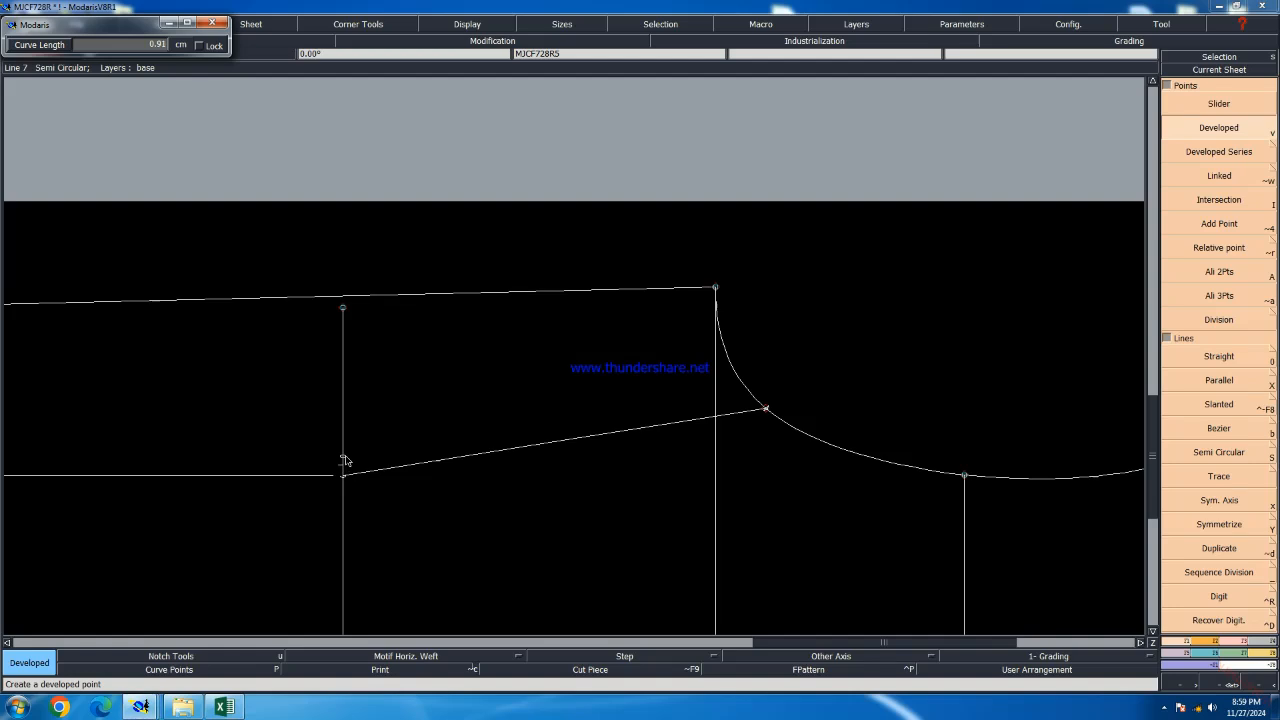
pyautogui.press('Down')
pyautogui.press('Return')
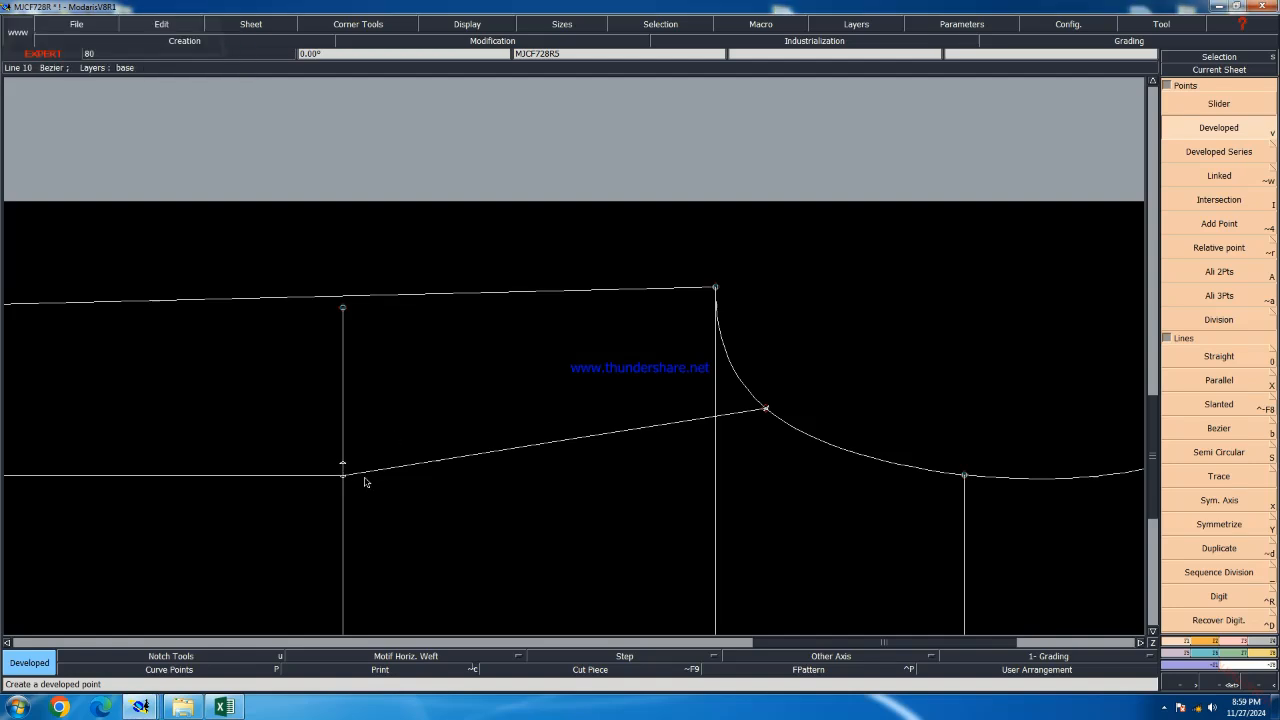
# Draw a Bezier line on MJCF728R5 from the panel line's hem point through the new waist point to the armhole point
pyautogui.scroll(-1, 398, 474)
pyautogui.click(122, 473)
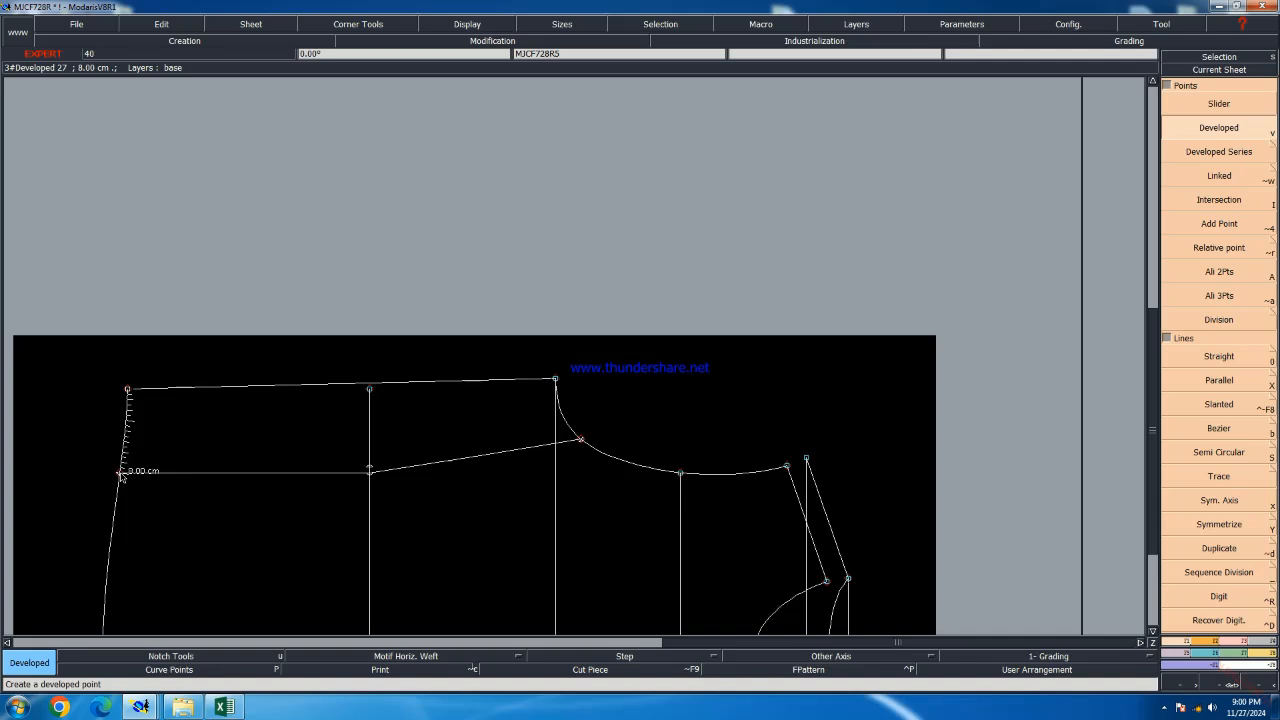
pyautogui.press('b')
pyautogui.click(120, 473)
pyautogui.click(370, 468)
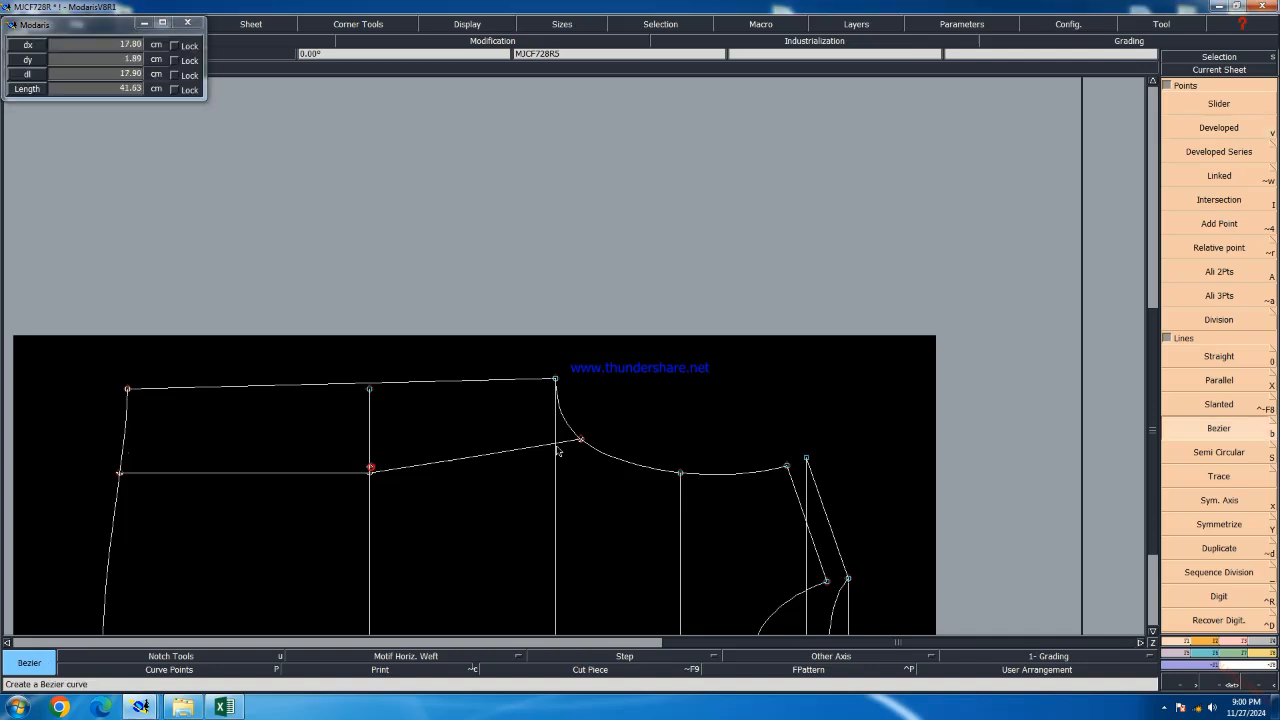
pyautogui.click(580, 440)
# Draw the matching Bezier panel line on MJCF728R6 from the hem through its new waist point to the armhole point
pyautogui.scroll(-3, 705, 475)
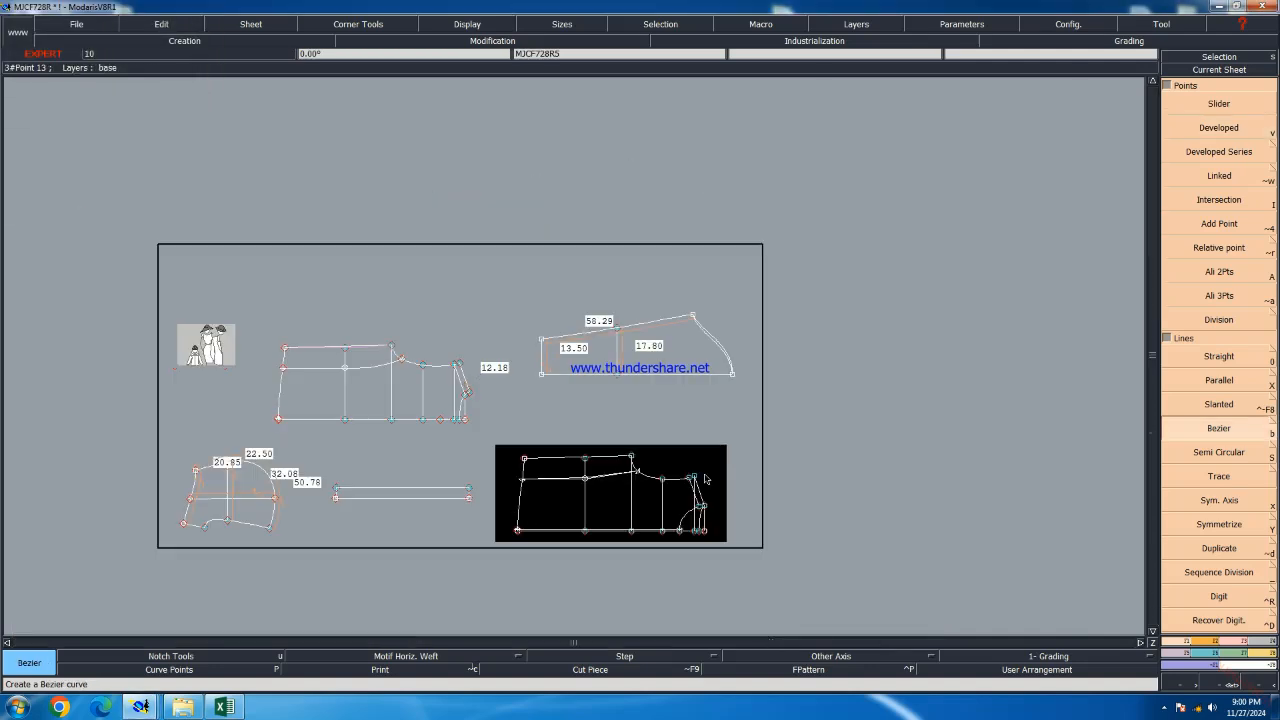
pyautogui.scroll(5, 291, 348)
pyautogui.click(240, 411)
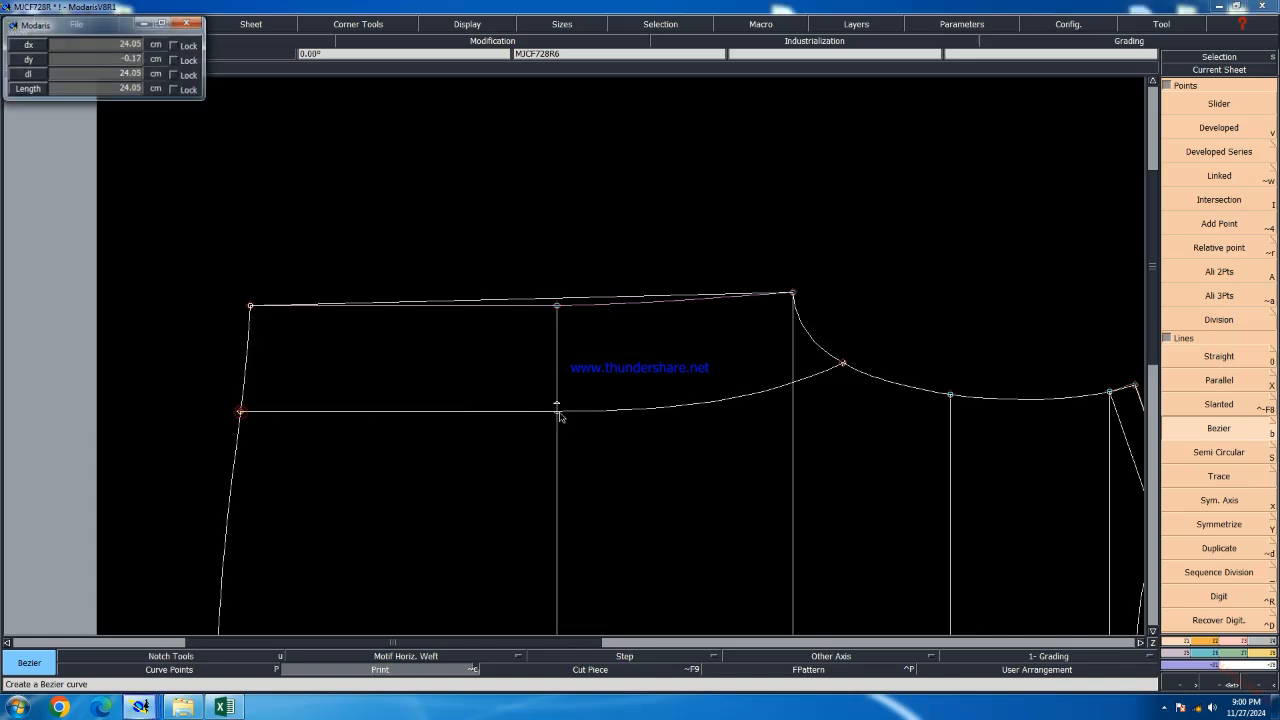
pyautogui.click(840, 368)
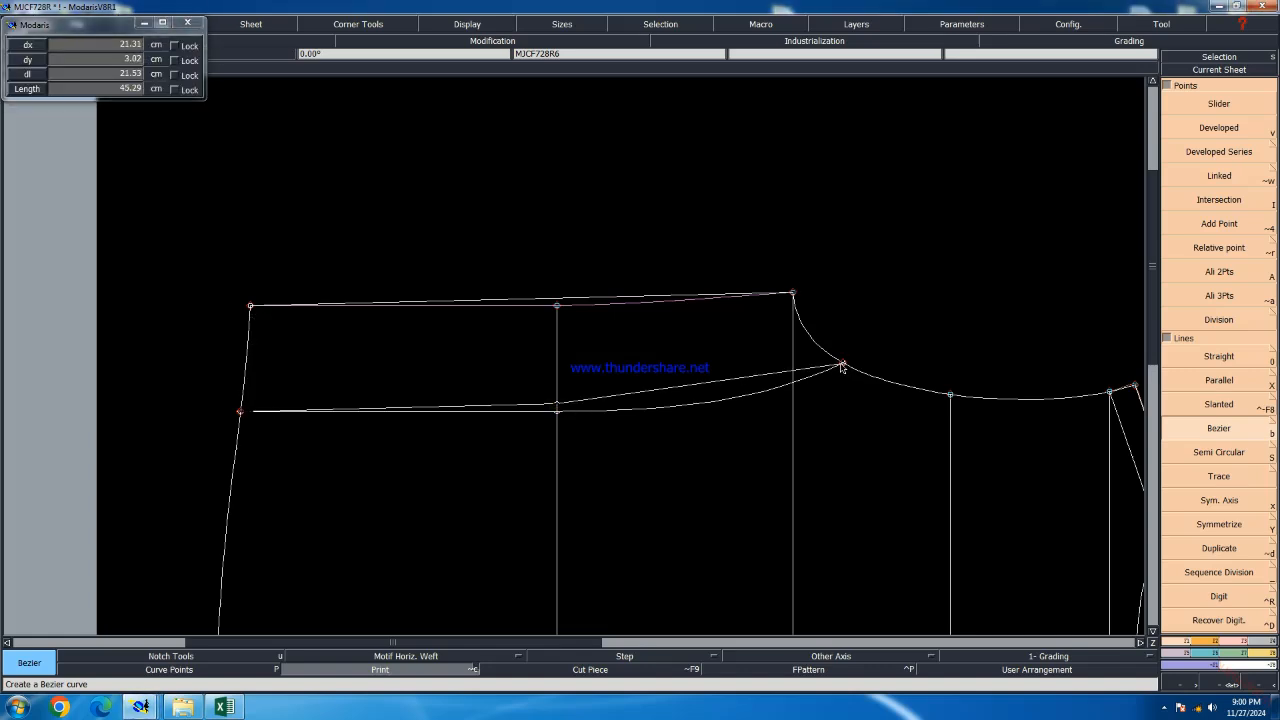
# Display the curve handles on both MJCF728R6 and MJCF728R5
pyautogui.scroll(2, 451, 434)
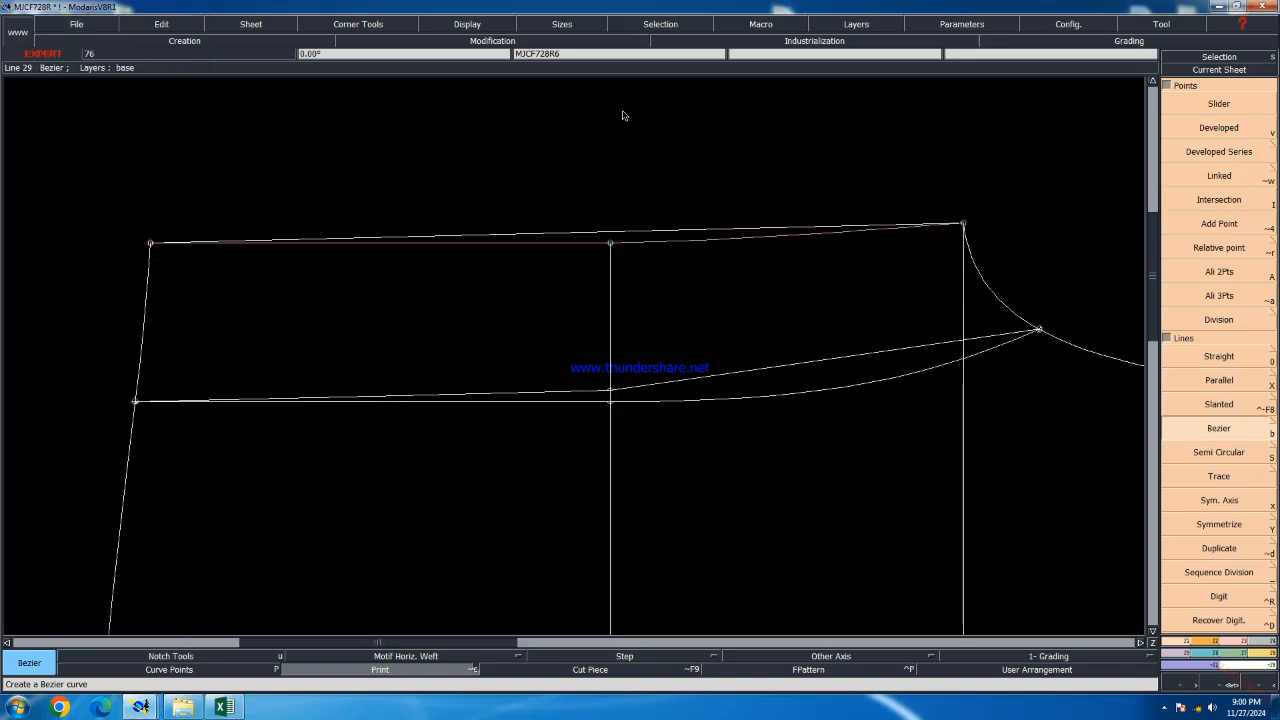
pyautogui.click(480, 26)
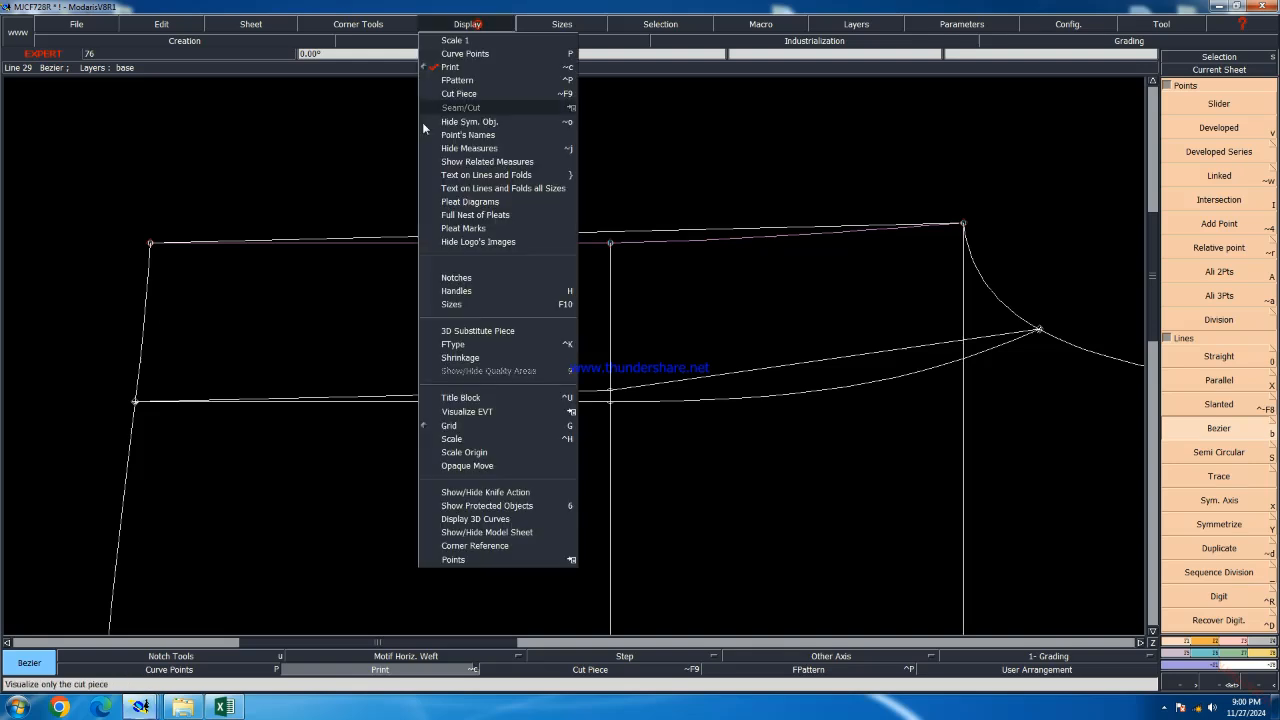
pyautogui.click(464, 291)
pyautogui.scroll(-3, 323, 309)
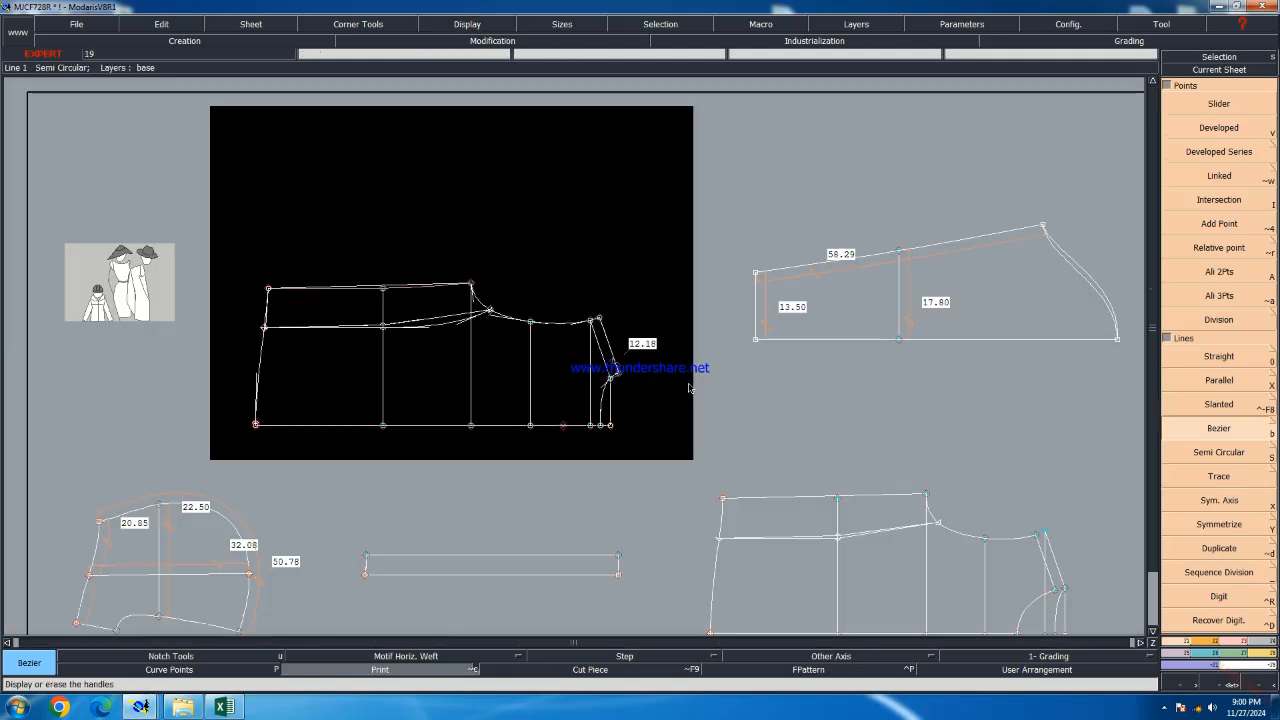
pyautogui.scroll(-1, 688, 388)
pyautogui.scroll(5, 610, 400)
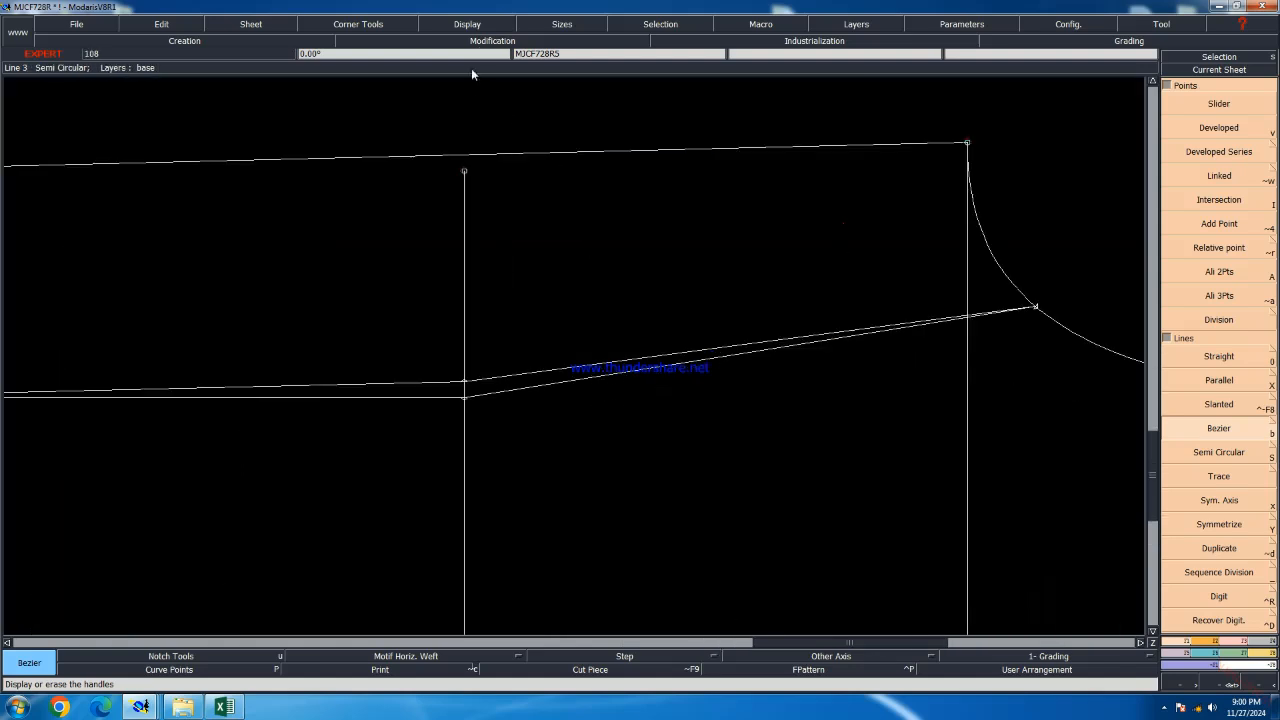
pyautogui.click(462, 26)
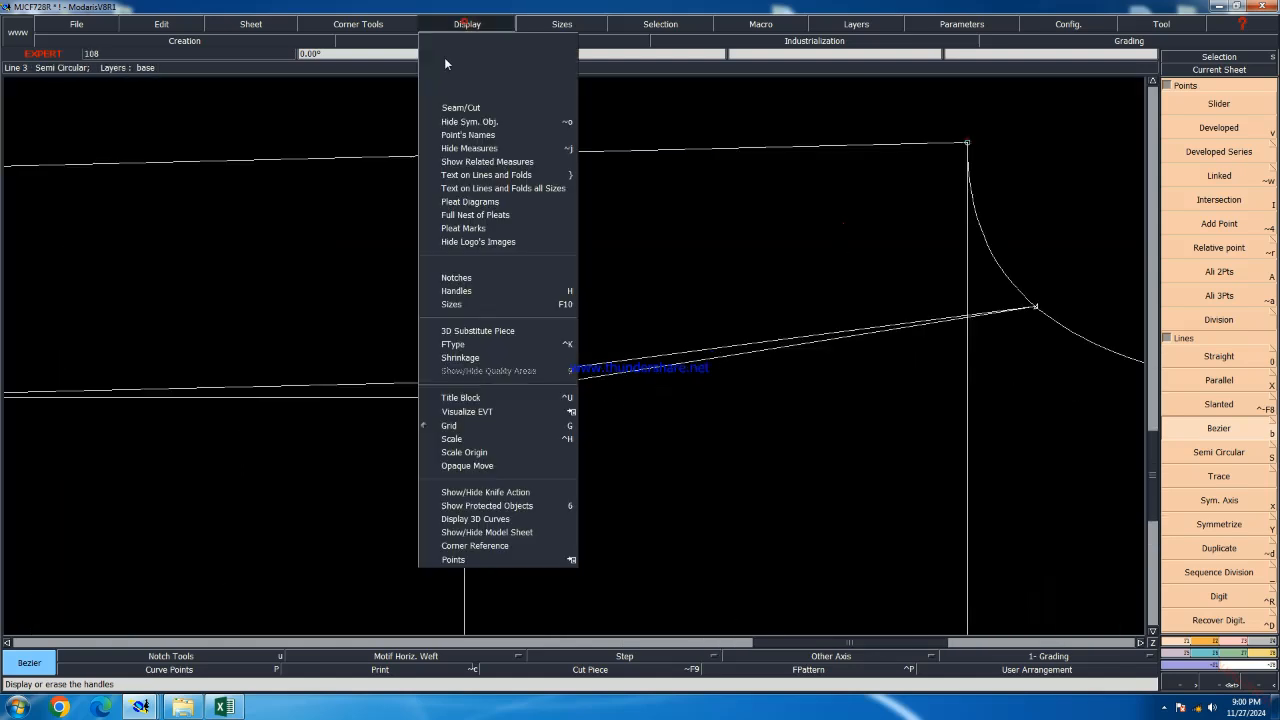
pyautogui.click(469, 290)
pyautogui.scroll(-2, 664, 327)
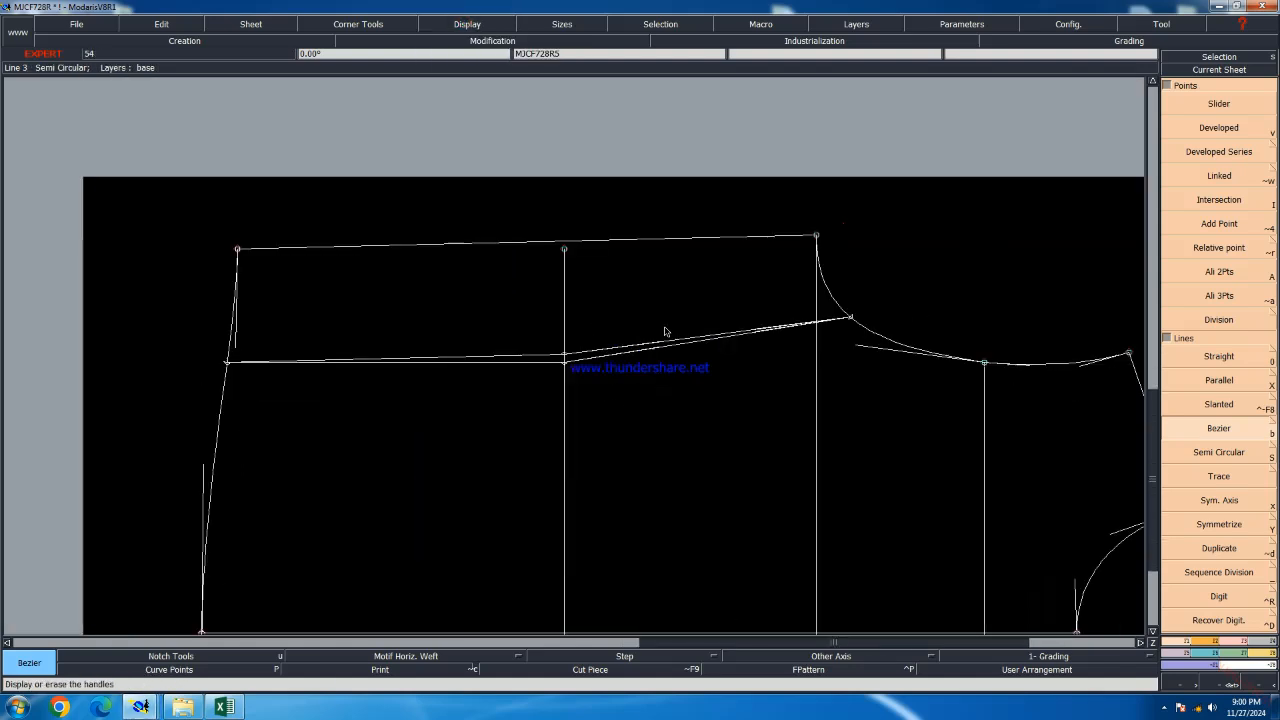
# Reshape the hem-to-waist segment of the new Bezier line on MJCF728R5 into a slight curve that leaves the hem along the old panel line
pyautogui.click(1235, 644)
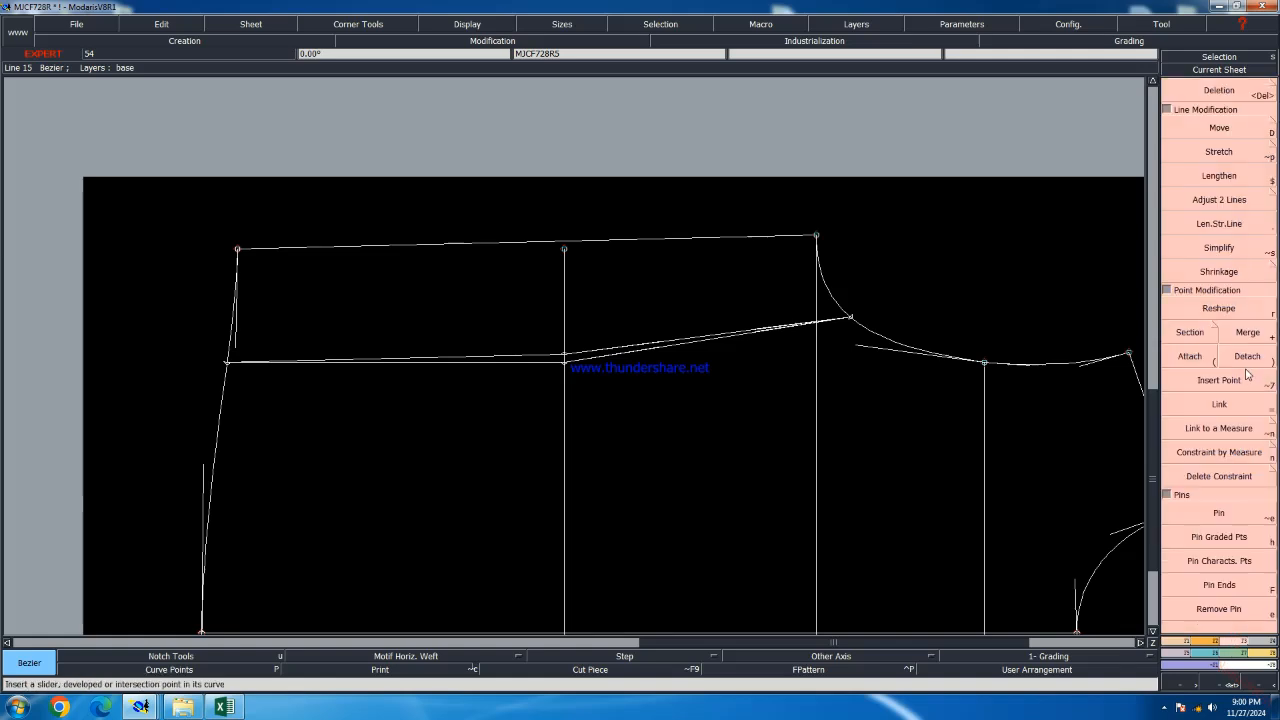
pyautogui.click(1231, 308)
pyautogui.scroll(1, 440, 371)
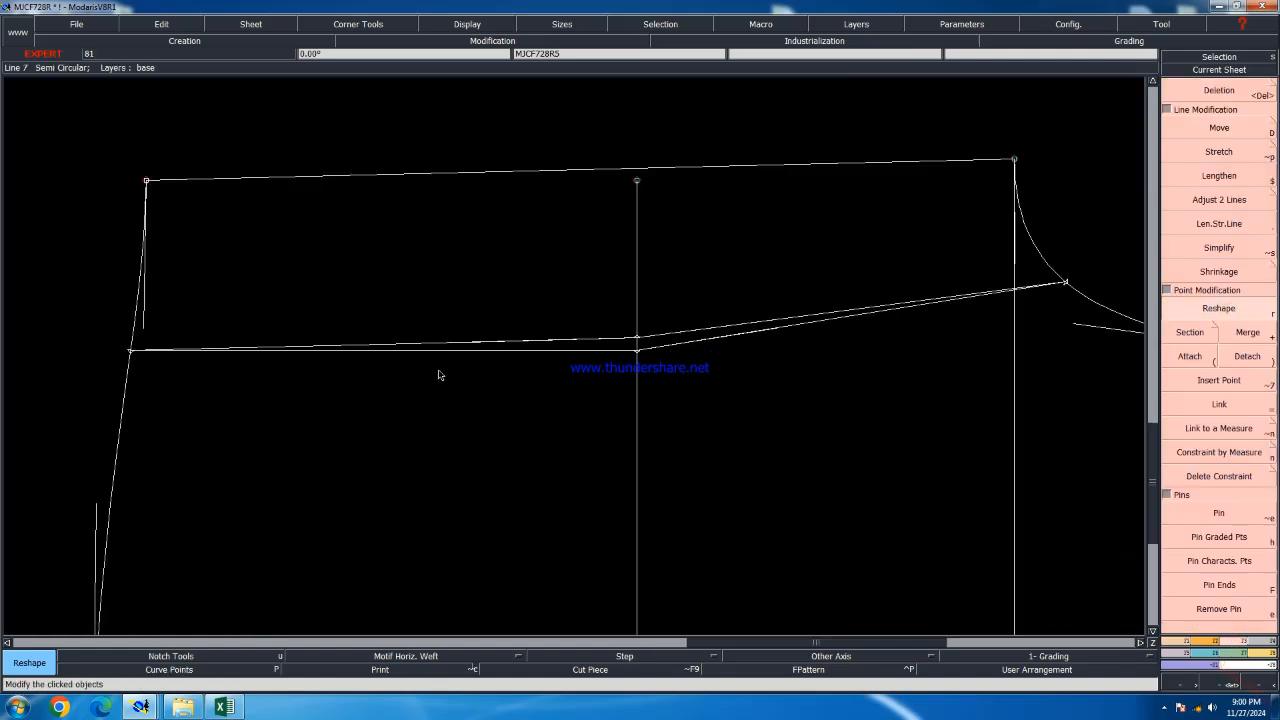
pyautogui.scroll(2, 451, 371)
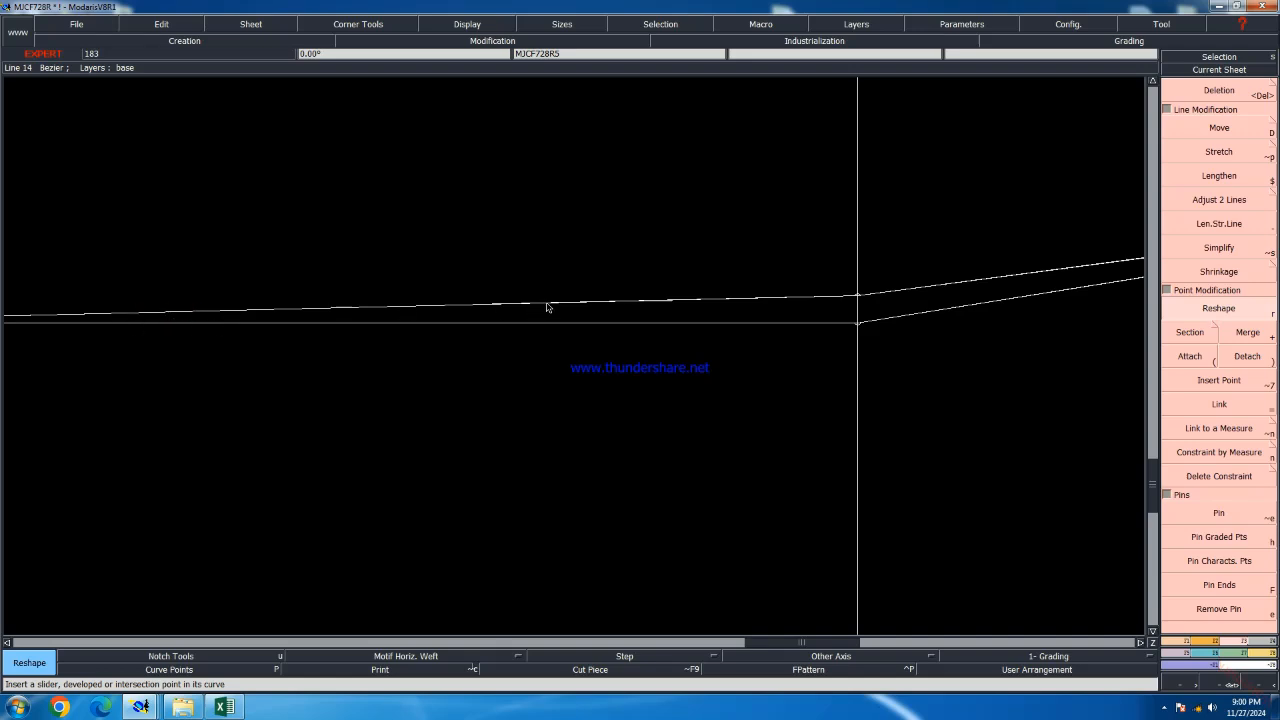
pyautogui.moveTo(547, 307); pyautogui.dragTo(523, 317)
pyautogui.scroll(-2, 523, 317)
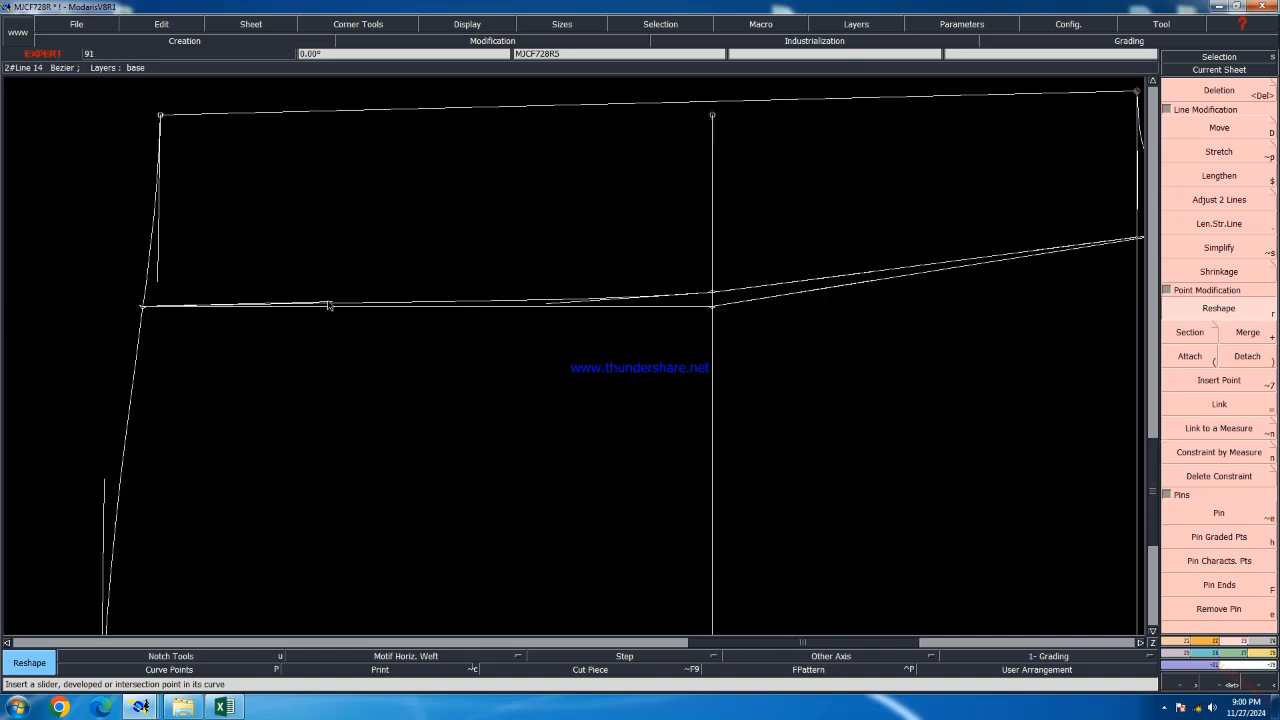
pyautogui.moveTo(329, 305); pyautogui.dragTo(380, 309)
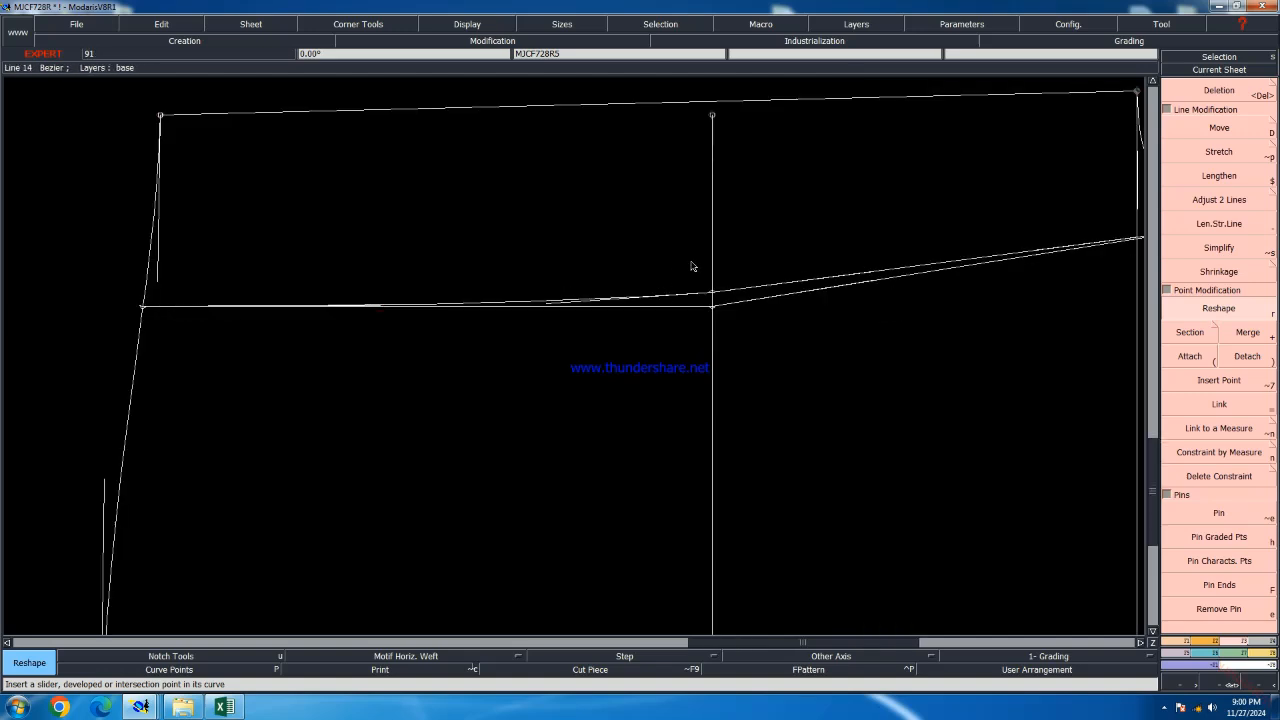
# Reshape the original panel line between waist and armhole on MJCF728R5 into a smooth downward-bowed curve using its end handles
pyautogui.scroll(-2, 497, 292)
pyautogui.scroll(2, 606, 275)
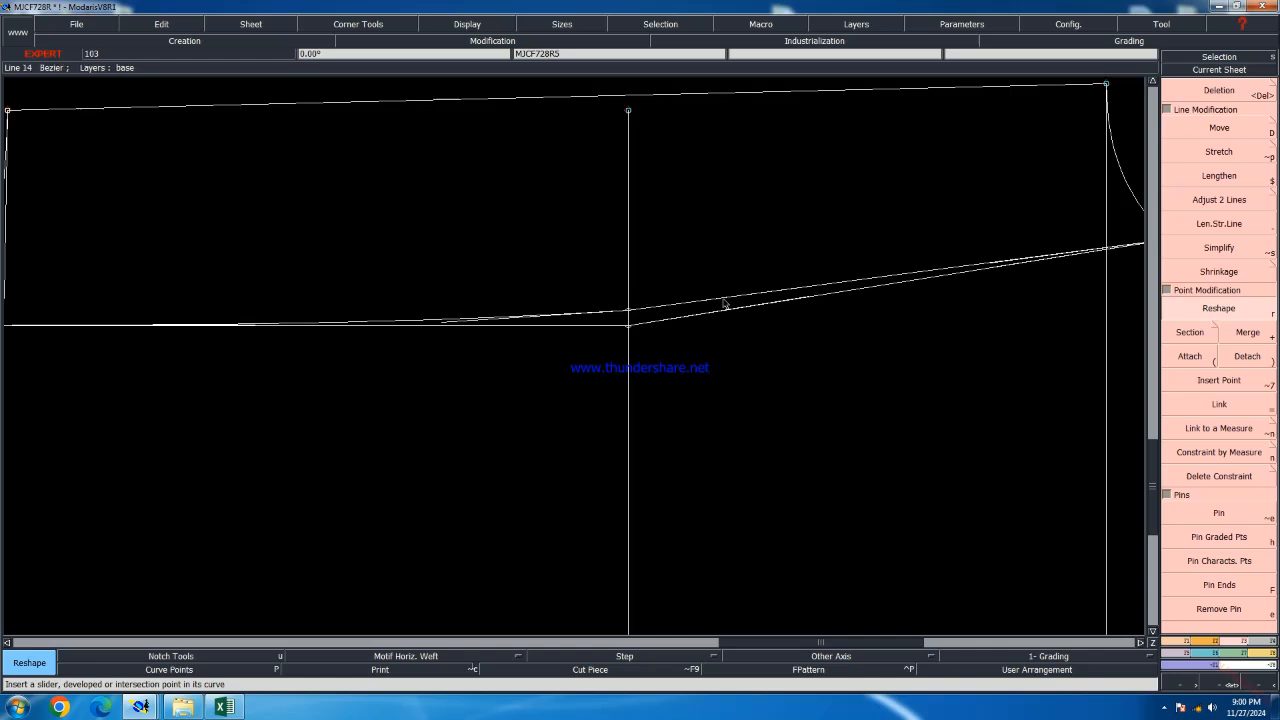
pyautogui.scroll(-1, 490, 341)
pyautogui.scroll(2, 783, 309)
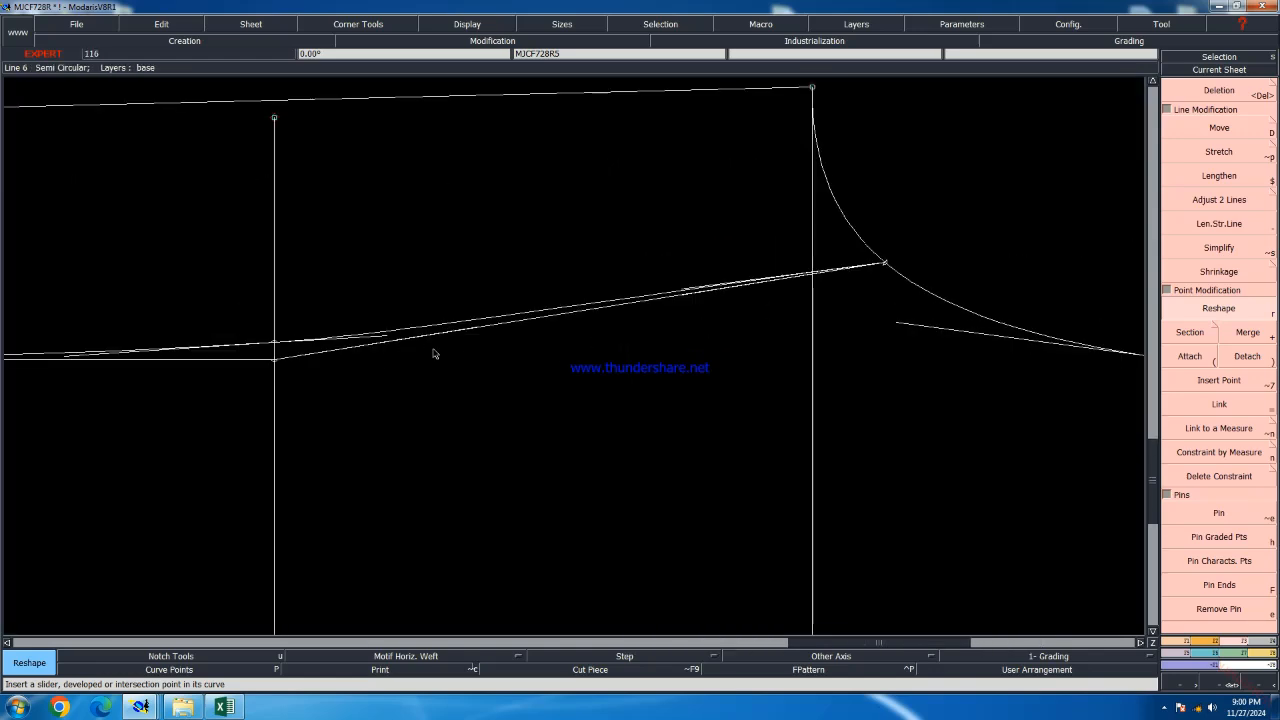
pyautogui.moveTo(433, 335); pyautogui.dragTo(697, 317)
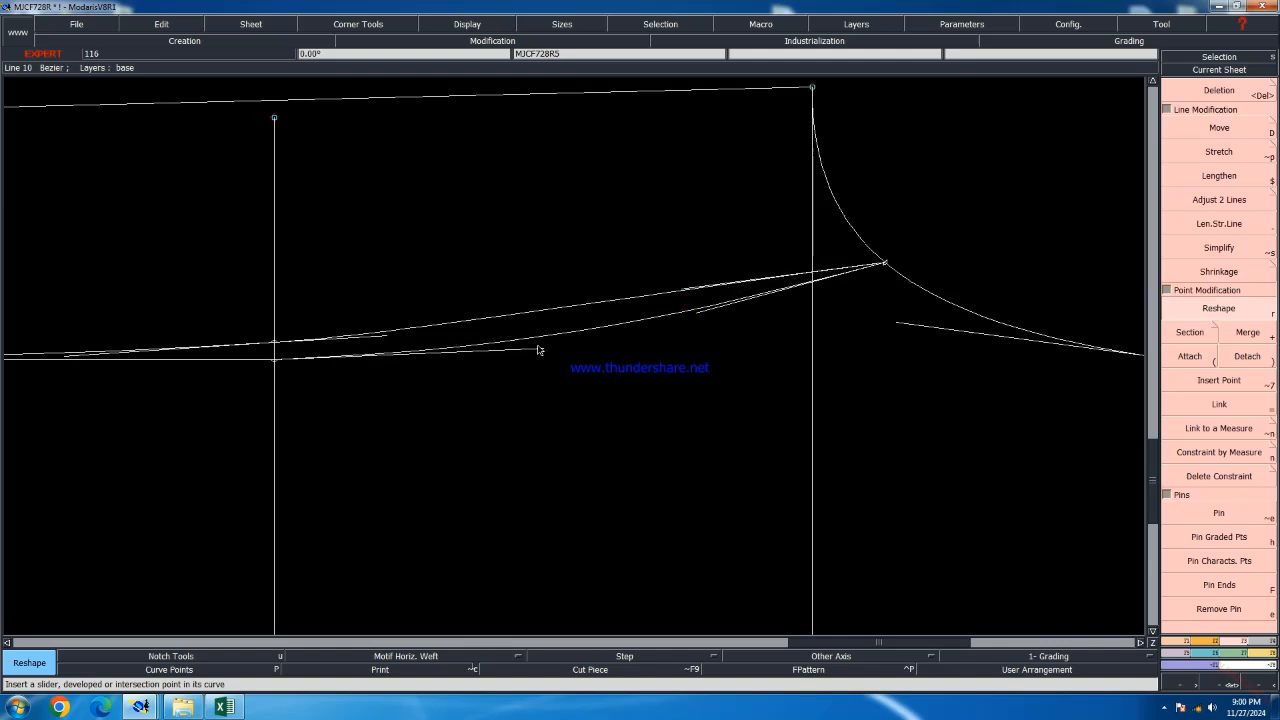
pyautogui.moveTo(539, 350); pyautogui.dragTo(692, 326)
pyautogui.click(694, 330)
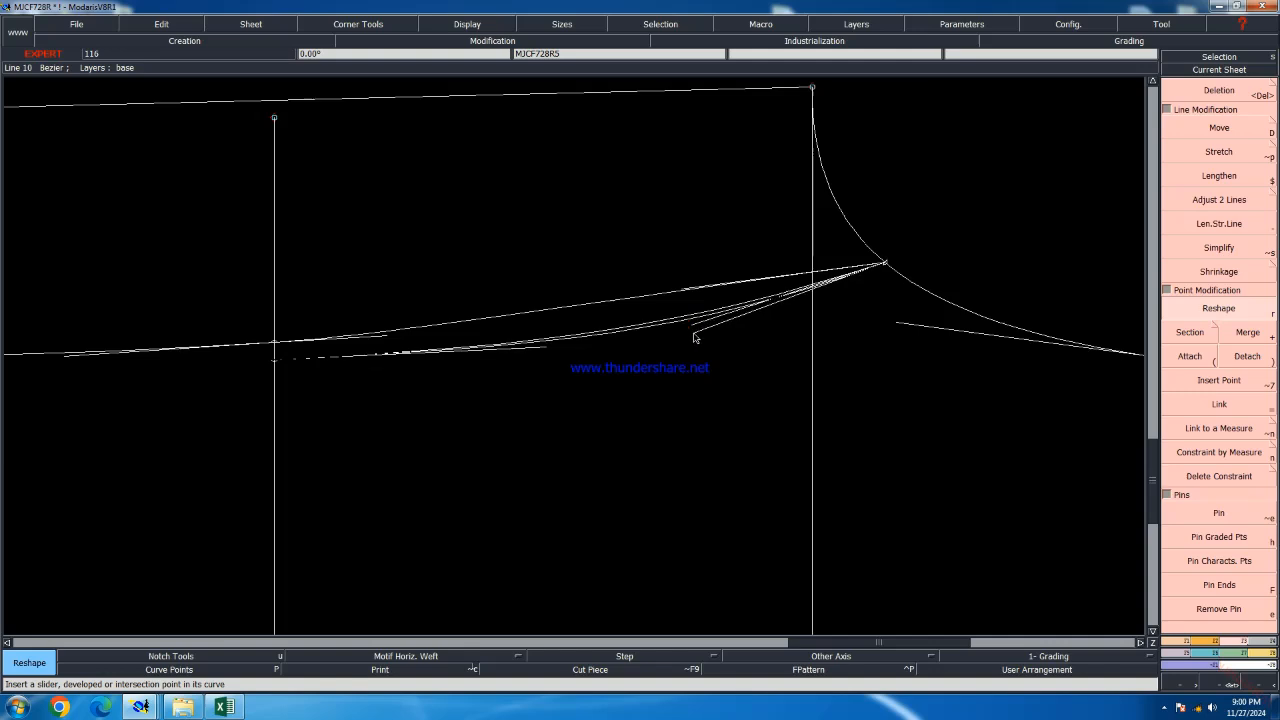
# Reshape the new Bezier line's waist-to-armhole segment on MJCF728R5 to blend with the original panel curve near the armhole
pyautogui.moveTo(687, 293); pyautogui.dragTo(377, 337)
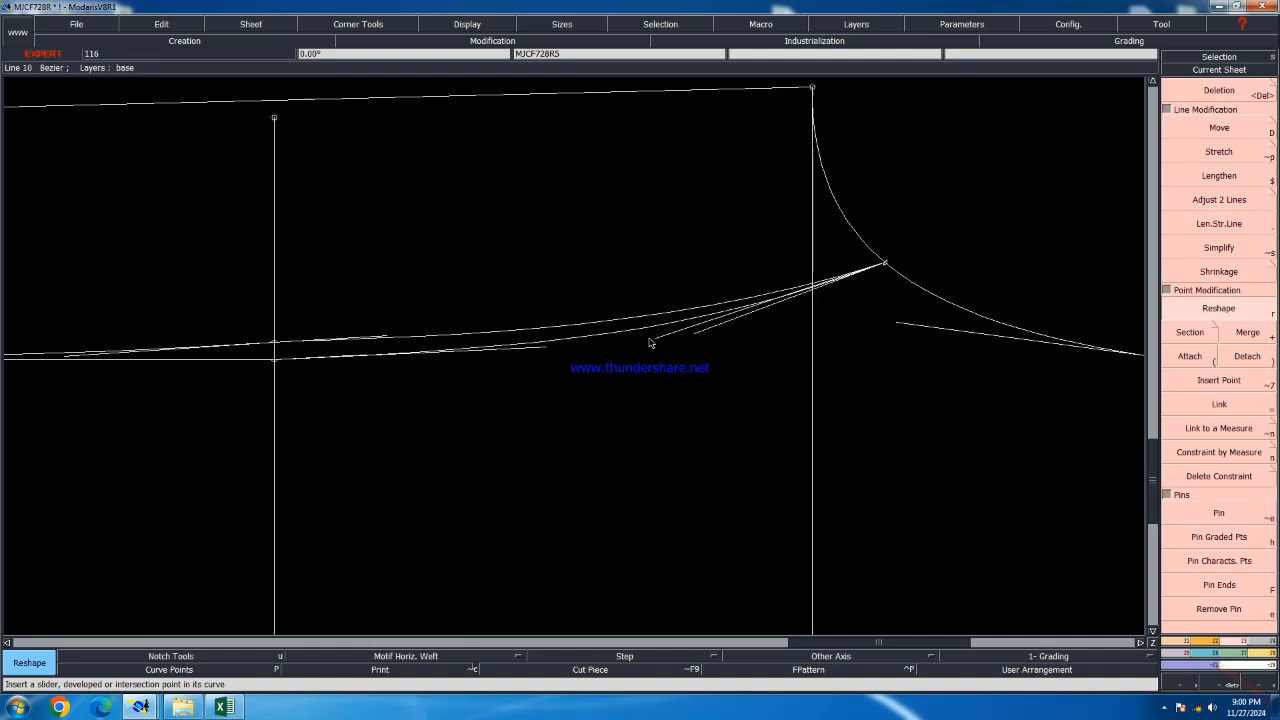
pyautogui.click(594, 354)
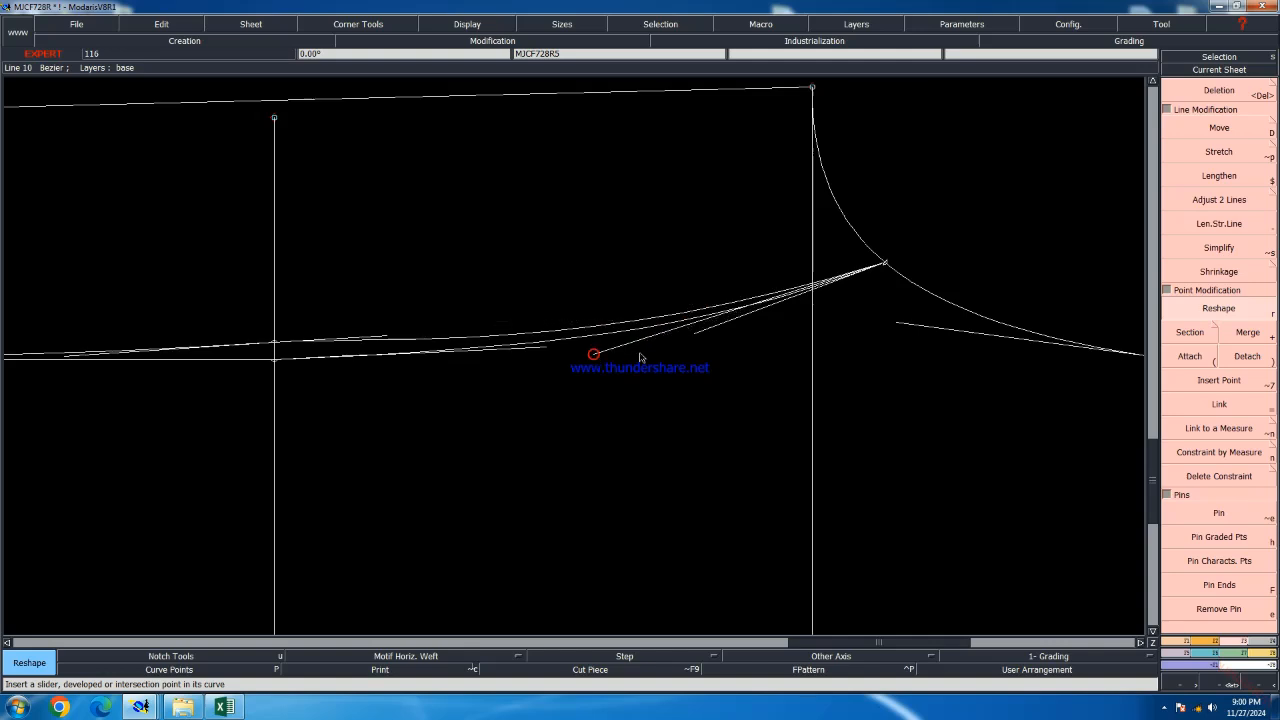
pyautogui.click(696, 333)
pyautogui.click(700, 328)
pyautogui.click(592, 355)
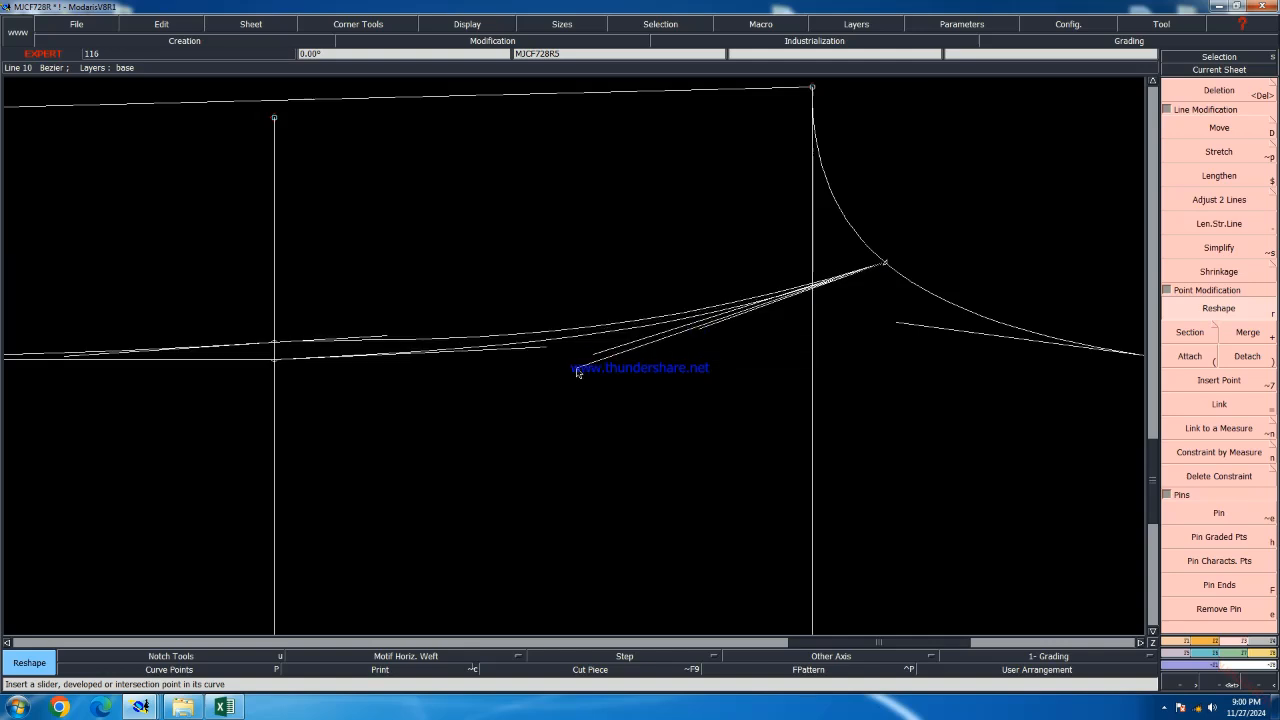
pyautogui.click(584, 368)
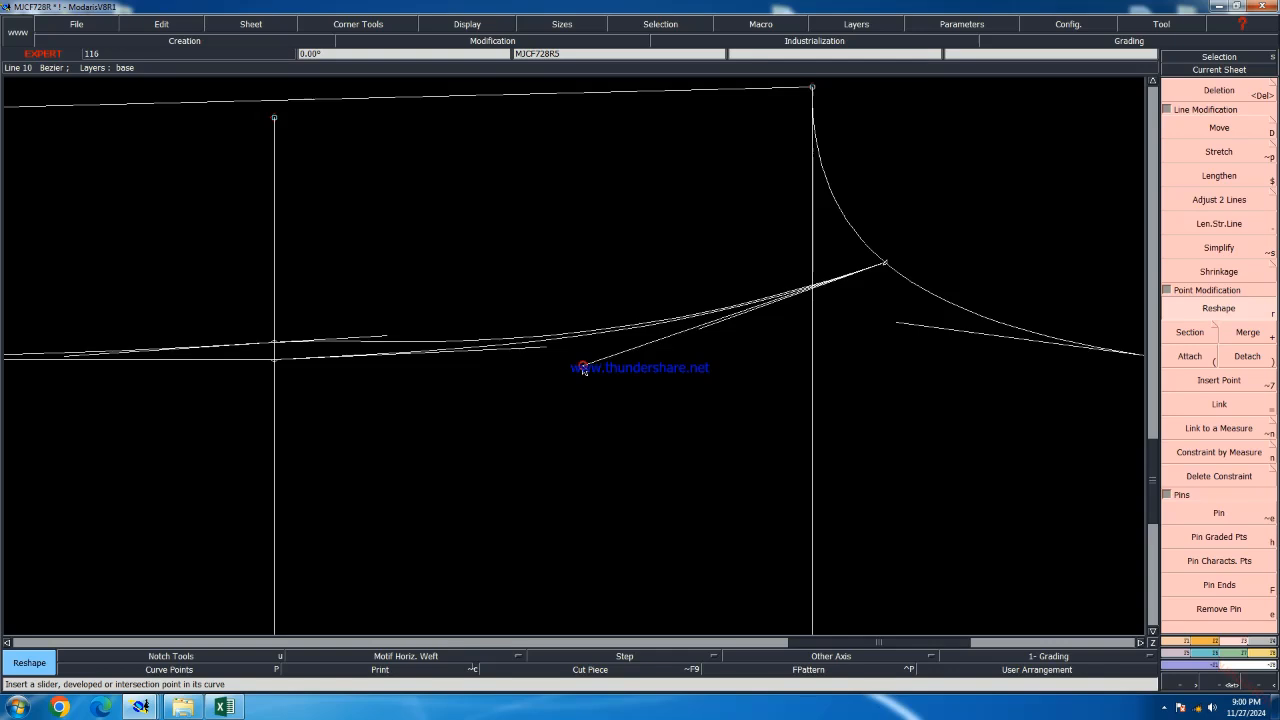
pyautogui.scroll(-1, 483, 319)
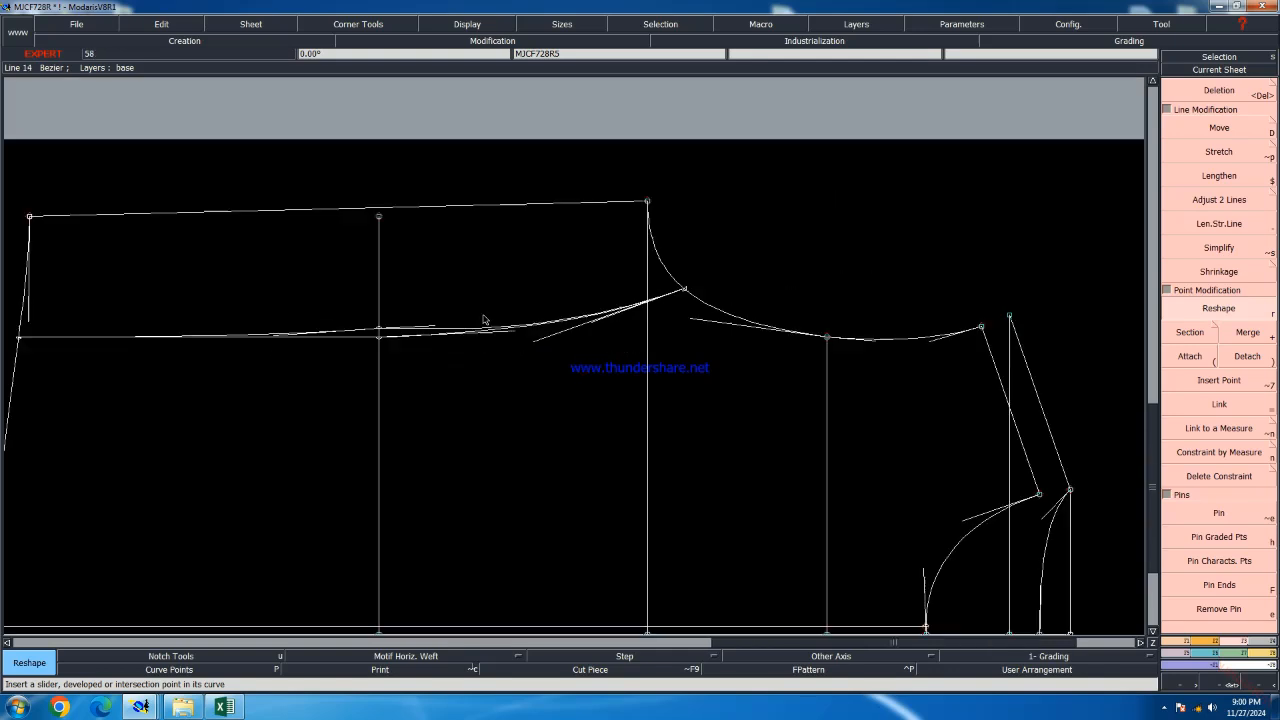
# Refine the new Bezier line's handles at the waist point on MJCF728R5 for a smoother transition through the waist
pyautogui.scroll(1, 483, 319)
pyautogui.scroll(1, 410, 332)
pyautogui.scroll(-1, 330, 337)
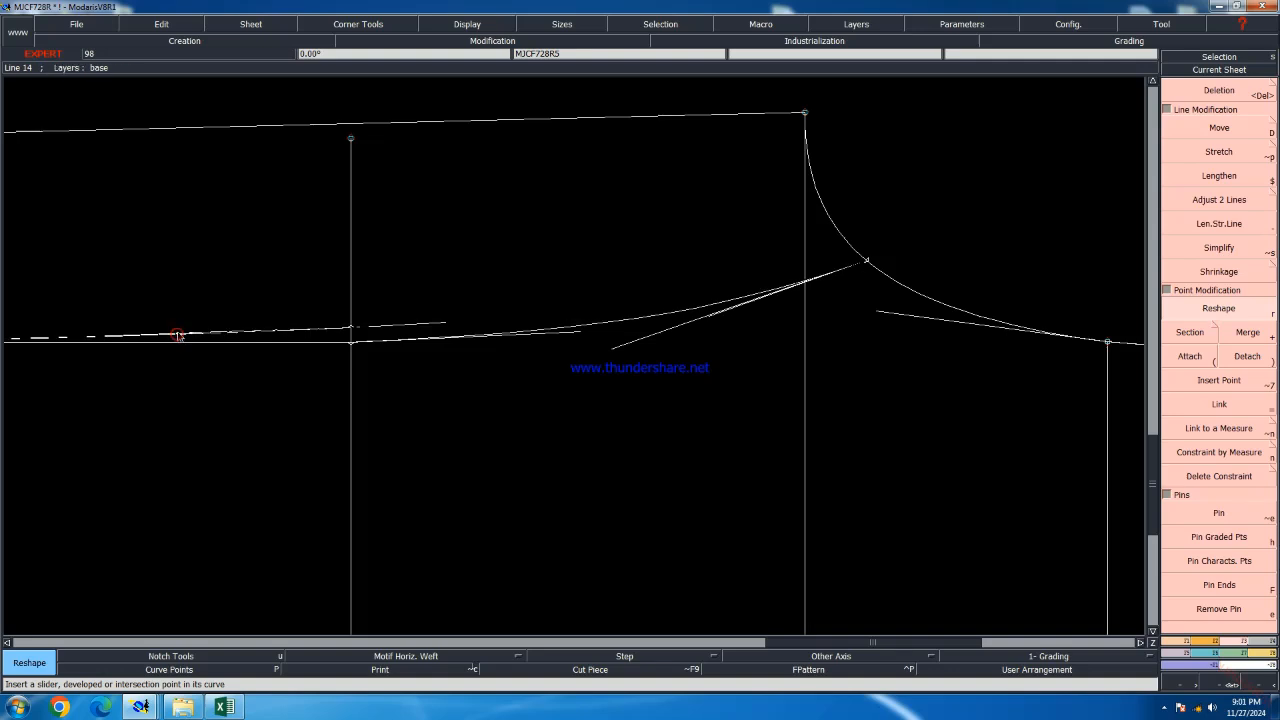
pyautogui.scroll(1, 438, 321)
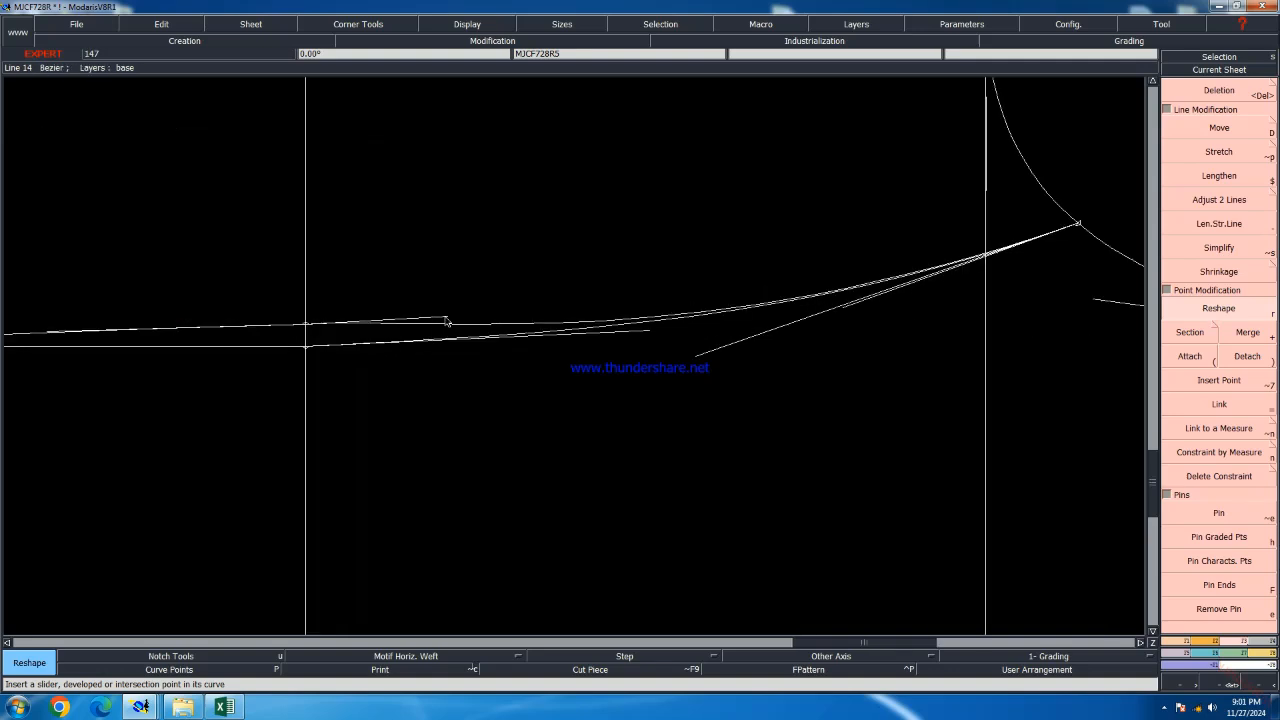
pyautogui.click(446, 317)
pyautogui.click(457, 321)
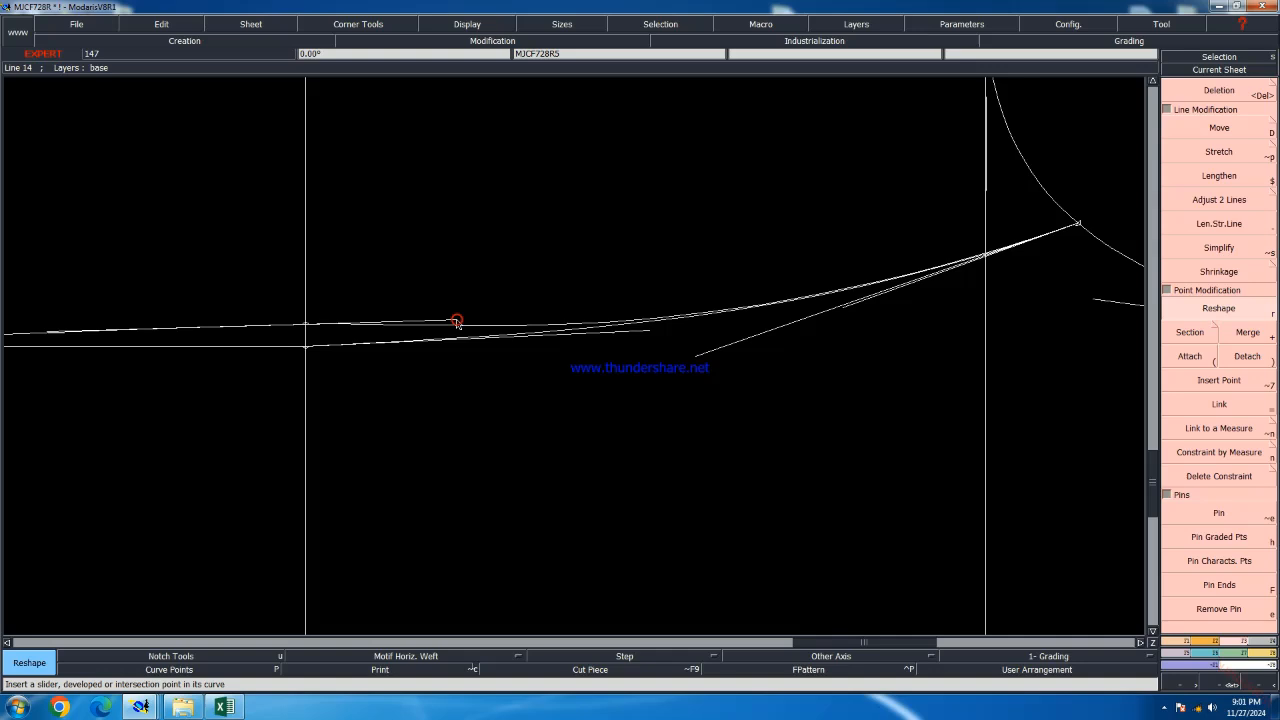
pyautogui.scroll(-2, 900, 351)
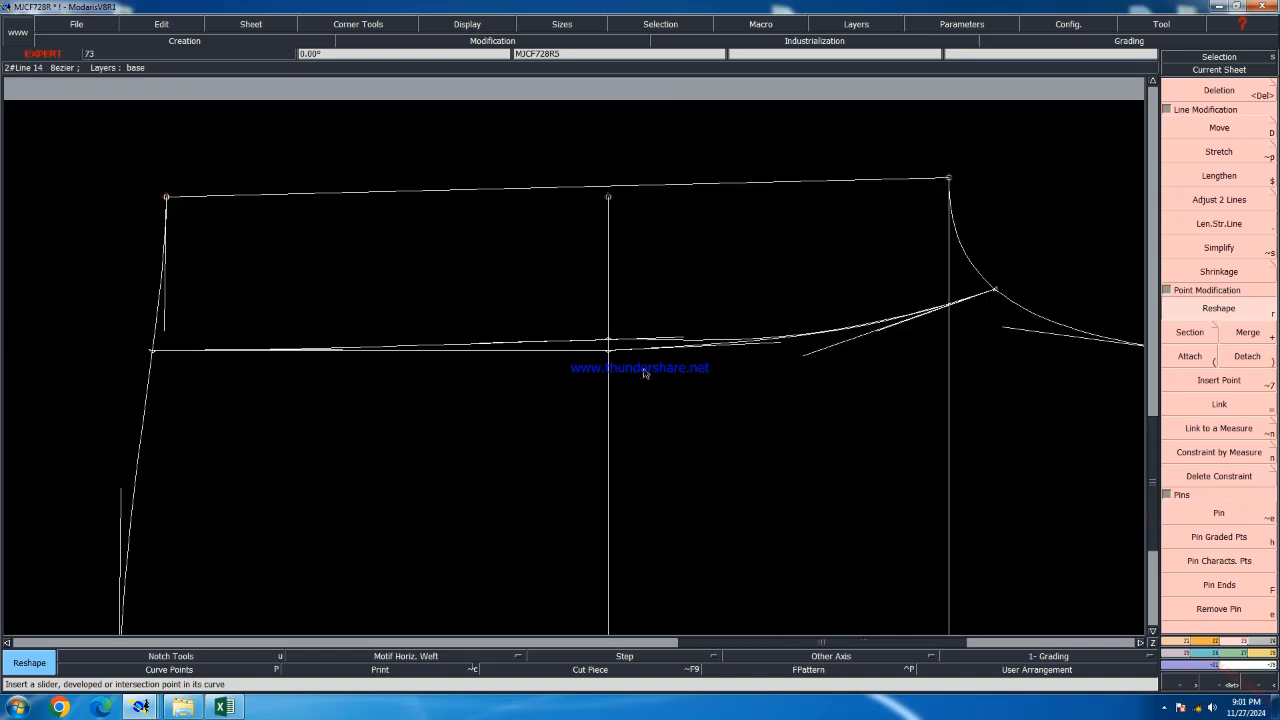
# Fine-tune the waist-side handle of the new Bezier line's hem-to-waist segment on MJCF728R5 to smooth the seam
pyautogui.scroll(1, 438, 356)
pyautogui.click(505, 340)
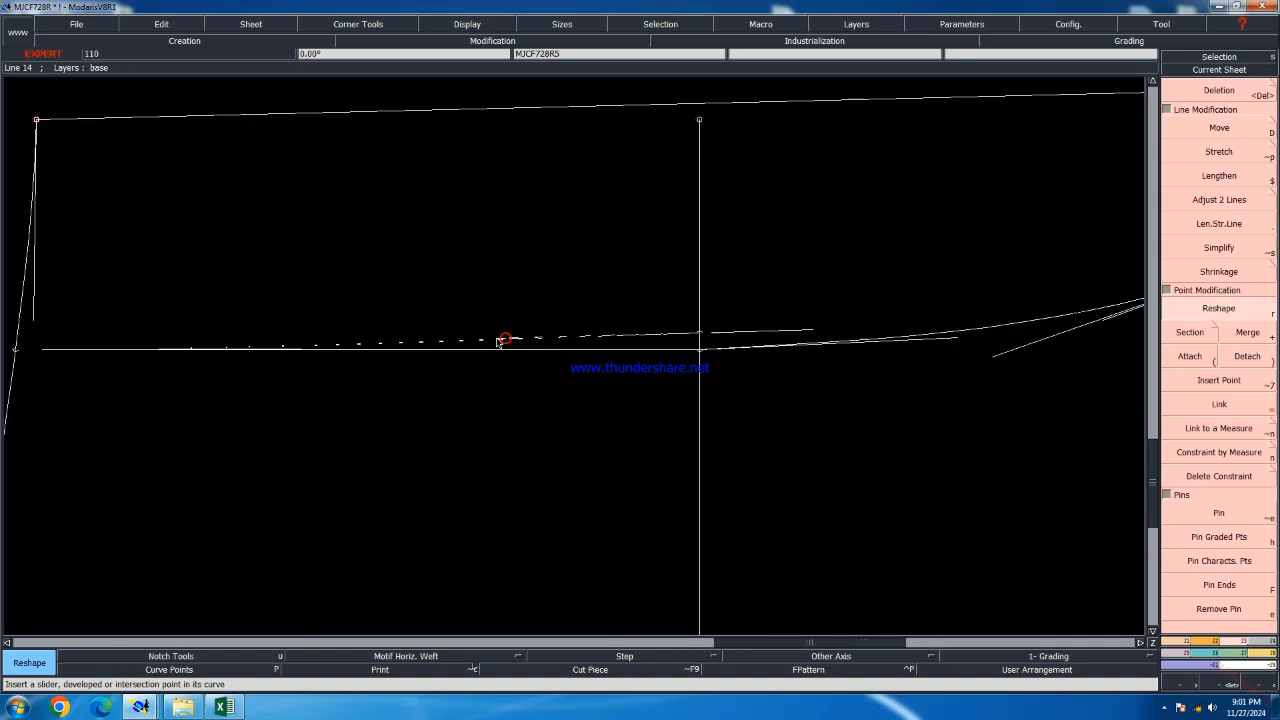
pyautogui.click(494, 343)
pyautogui.scroll(-4, 131, 331)
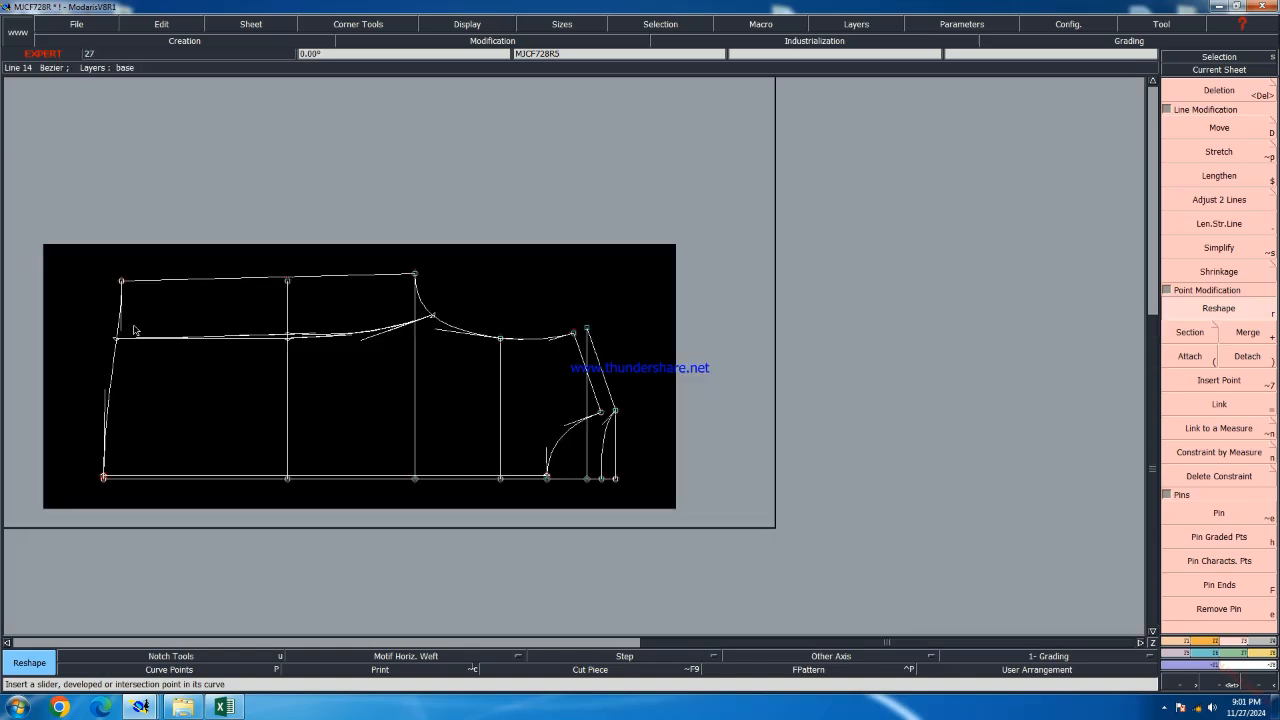
# Reshape the new panel line's waist-to-armhole segment on MJCF728R6 into a downward-bowed curve that blends with the original panel curve near the armhole
pyautogui.scroll(2, 287, 345)
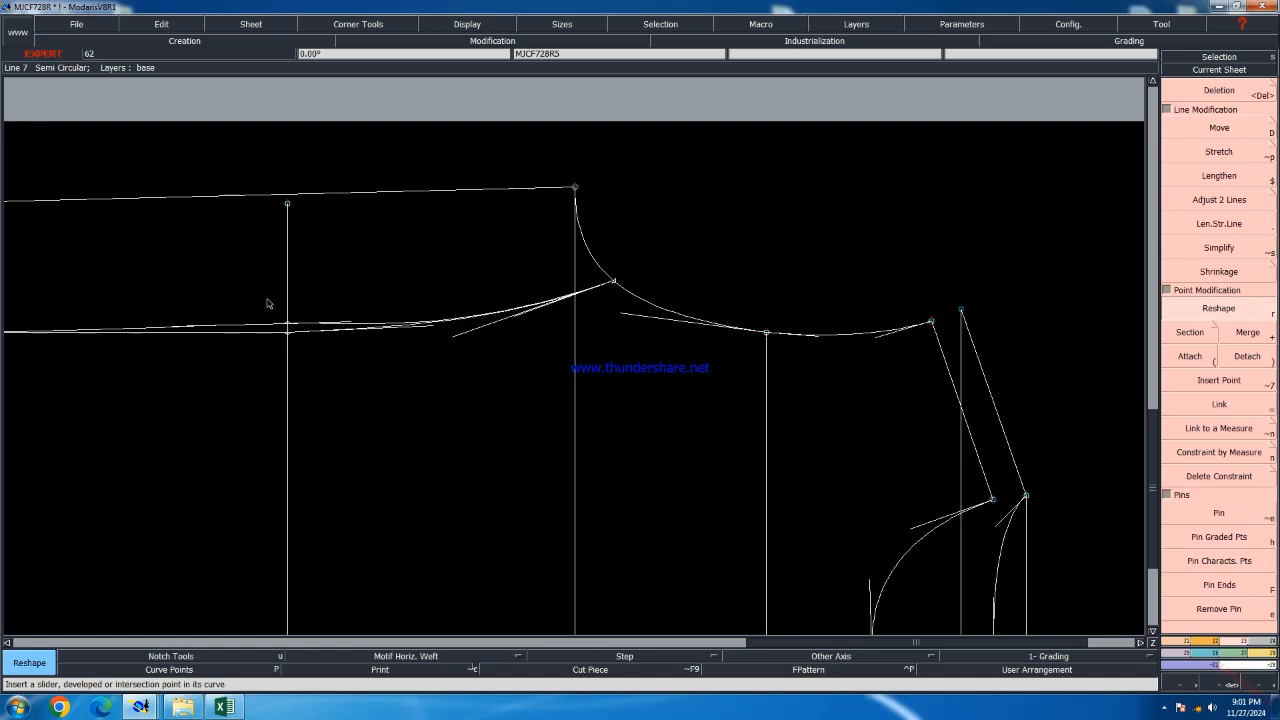
pyautogui.scroll(-2, 250, 297)
pyautogui.scroll(-2, 250, 297)
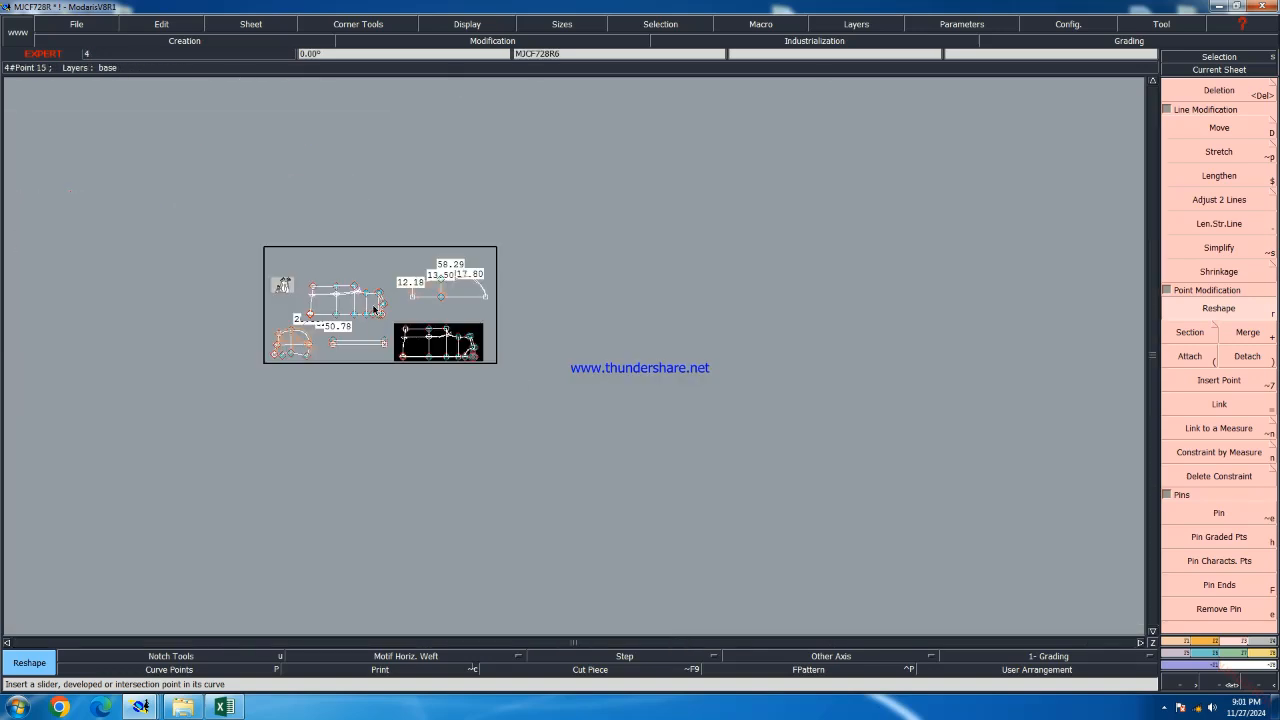
pyautogui.scroll(3, 350, 299)
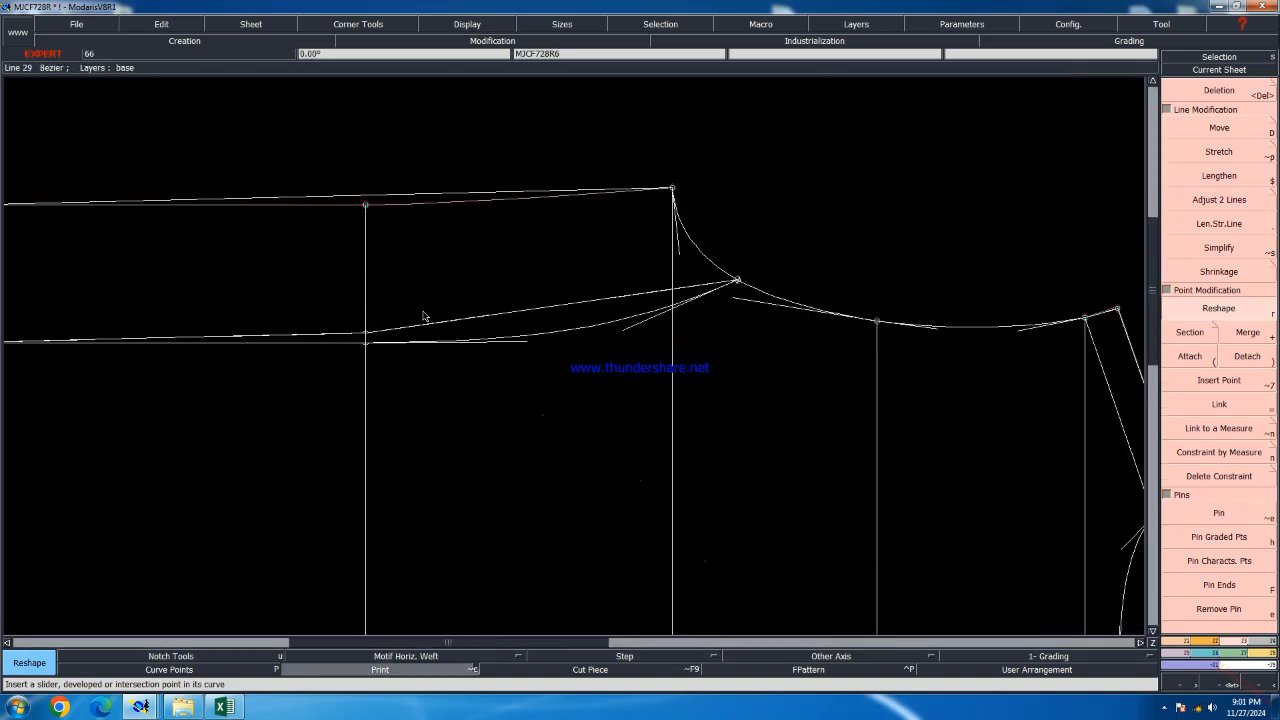
pyautogui.scroll(1, 423, 316)
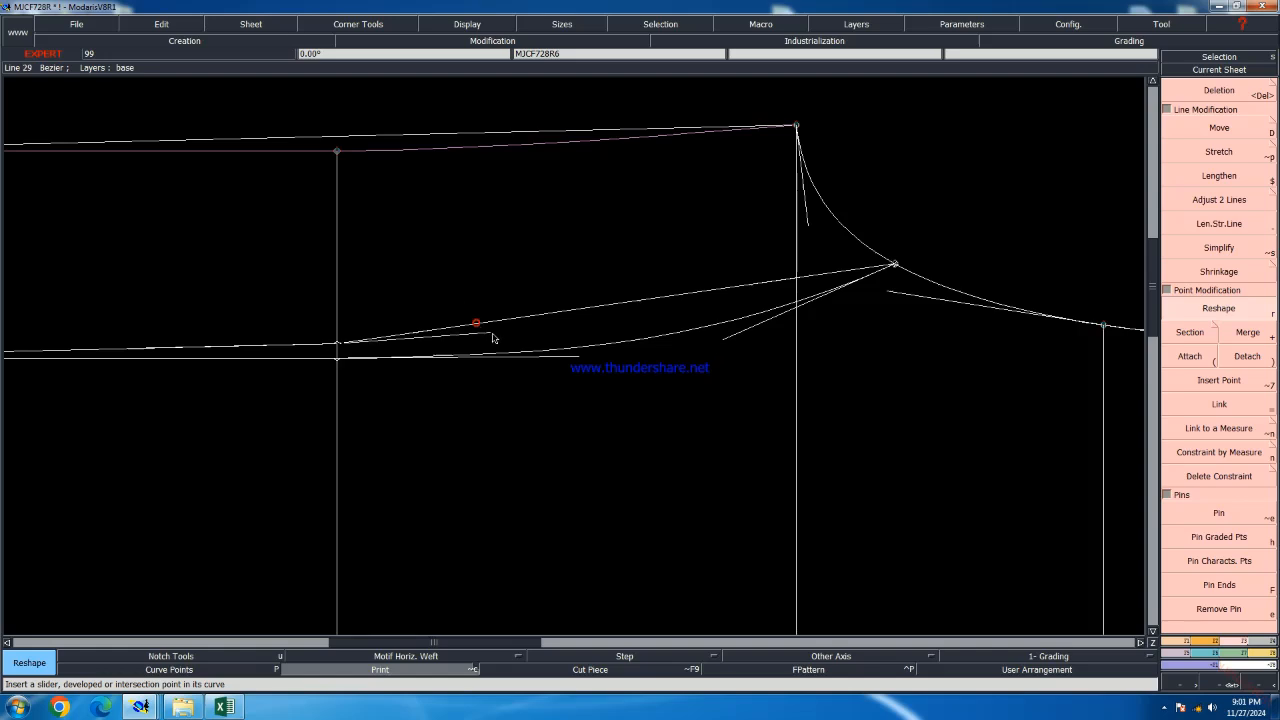
pyautogui.scroll(-2, 472, 322)
pyautogui.scroll(2, 578, 307)
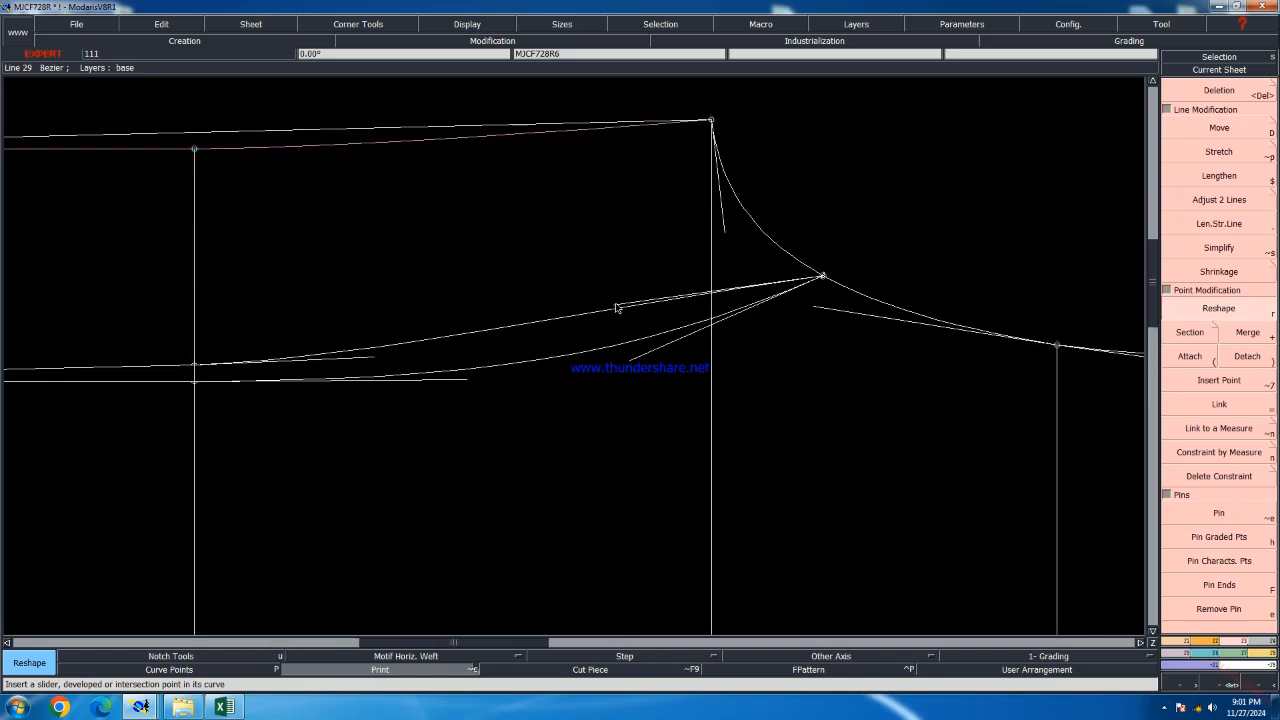
pyautogui.click(617, 308)
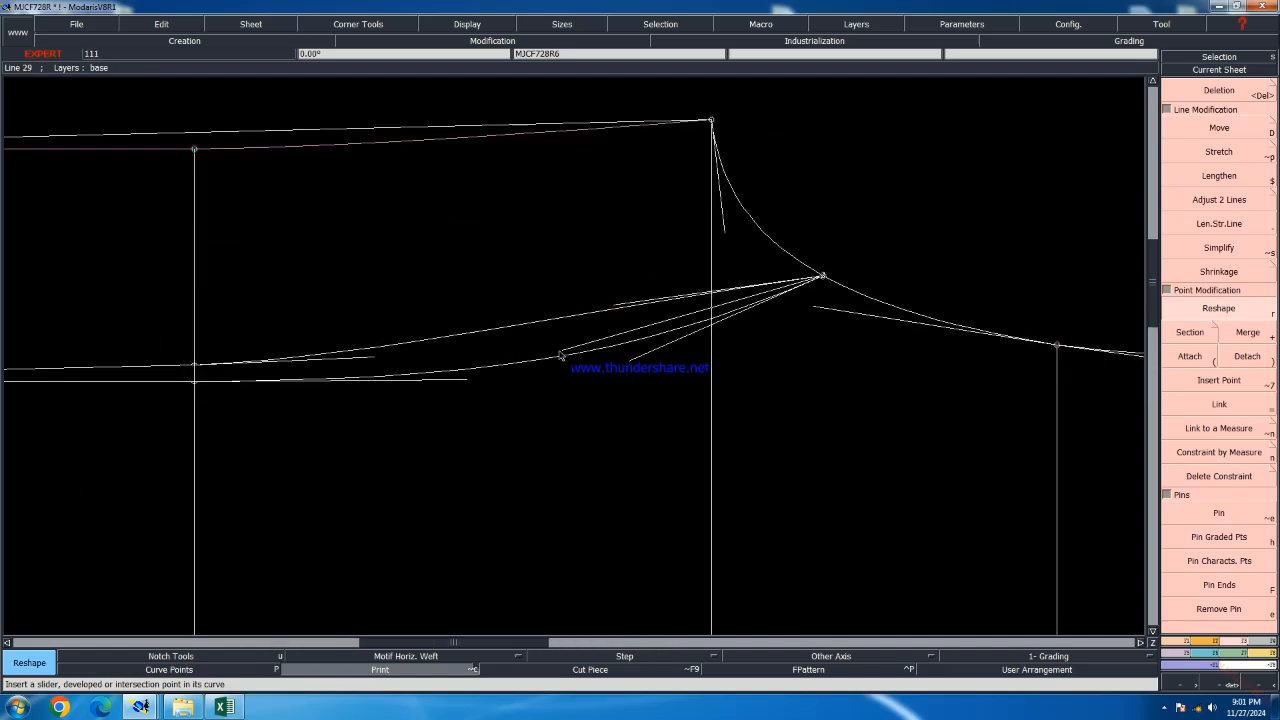
pyautogui.click(516, 410)
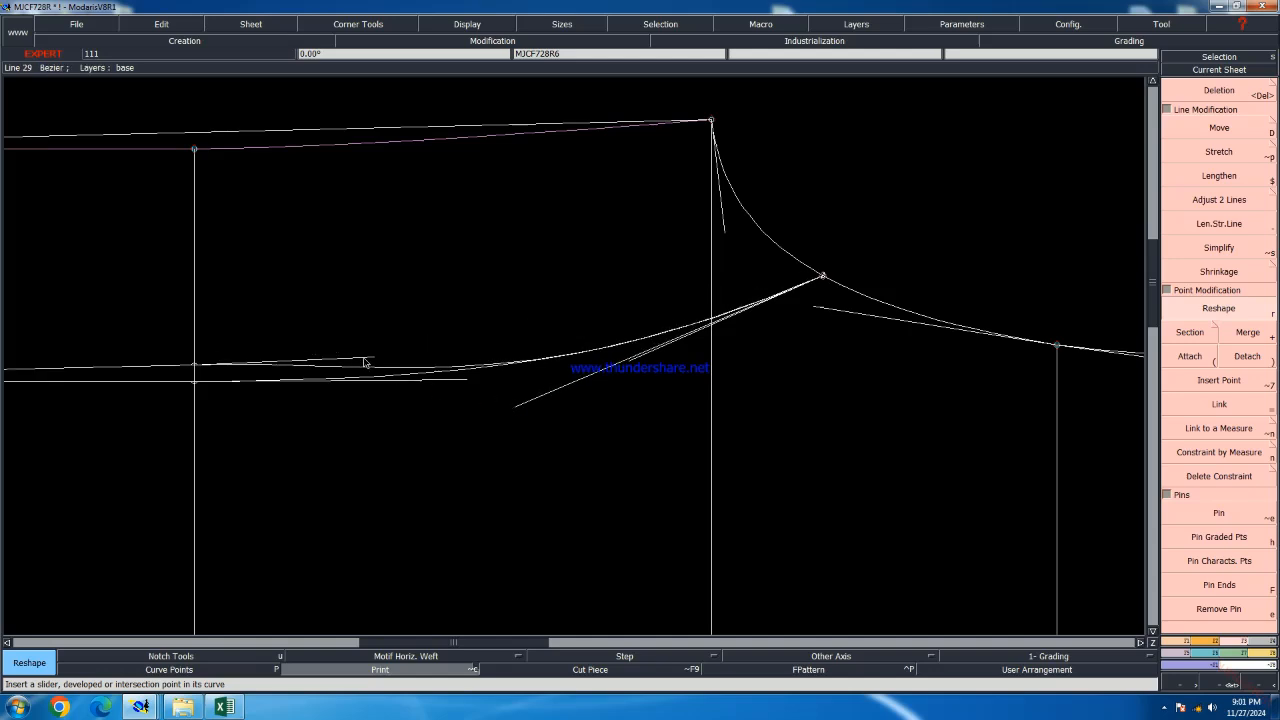
# Adjust the waist-side handle of the new panel line's hem-to-waist segment on MJCF728R6 and save the model
pyautogui.scroll(-1, 525, 338)
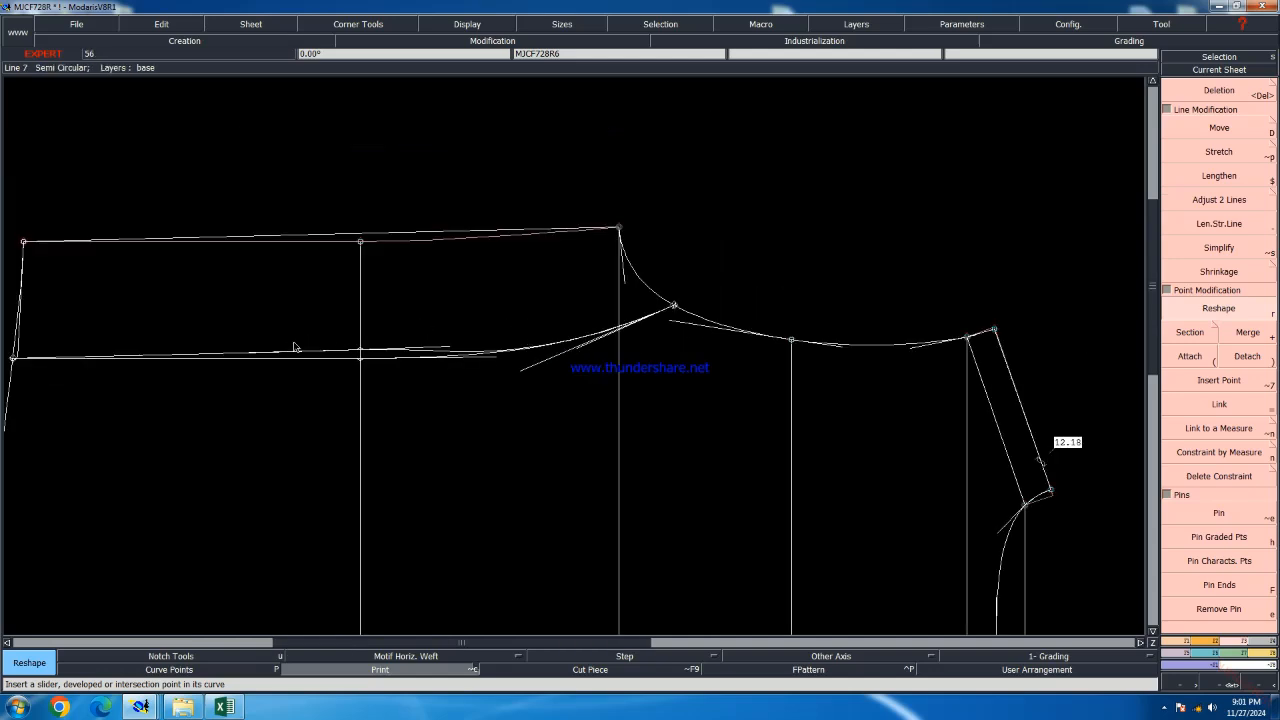
pyautogui.scroll(1, 258, 356)
pyautogui.click(258, 356)
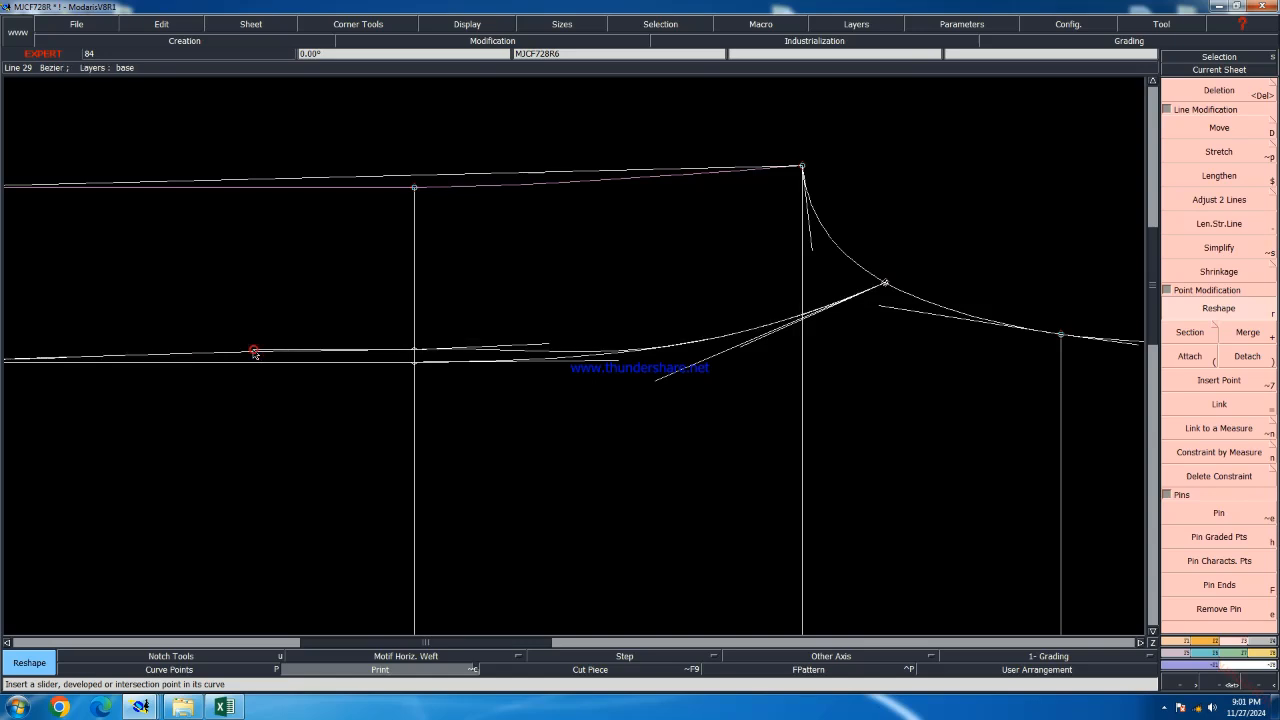
pyautogui.click(258, 355)
pyautogui.scroll(-1, 520, 345)
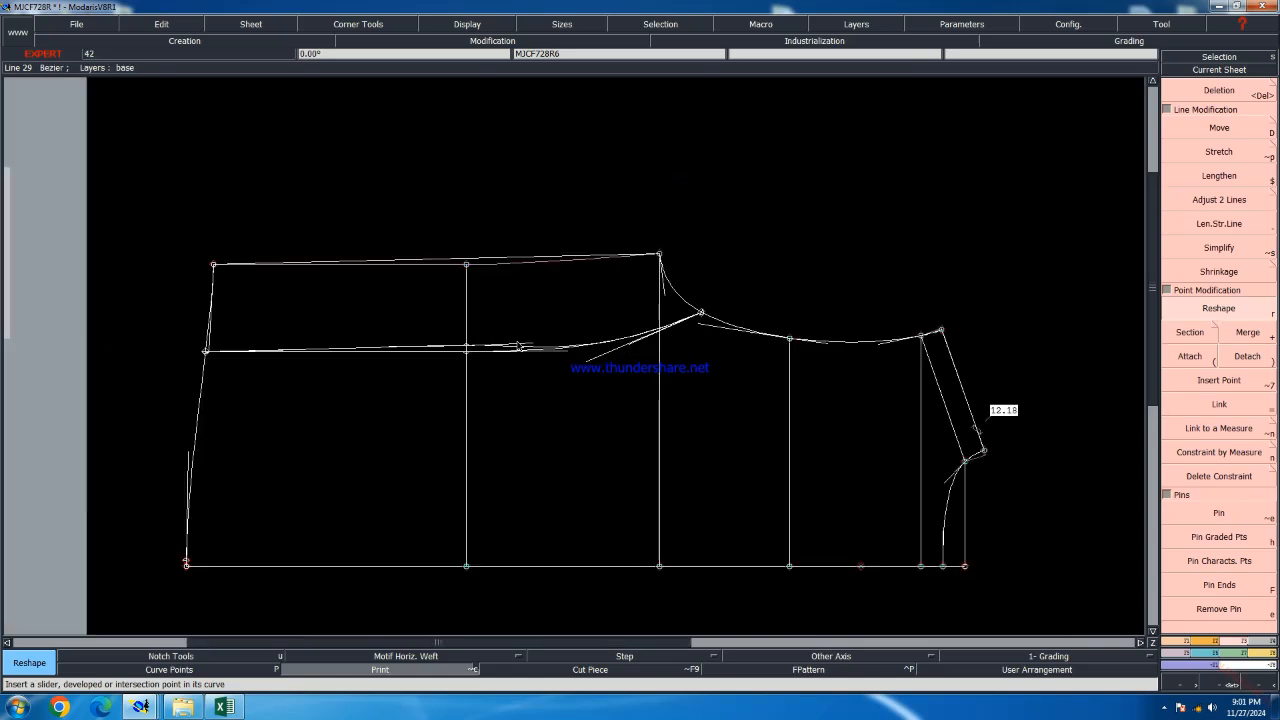
pyautogui.hotkey('ctrl', 's')
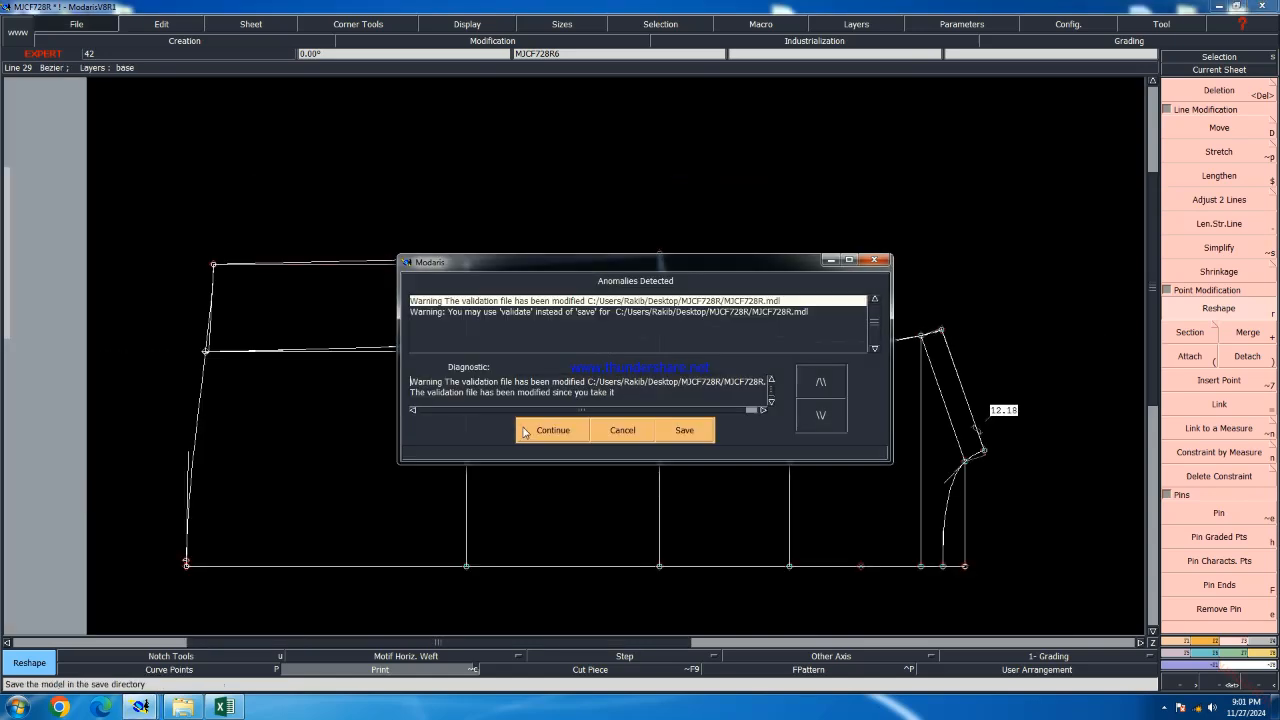
pyautogui.click(522, 427)
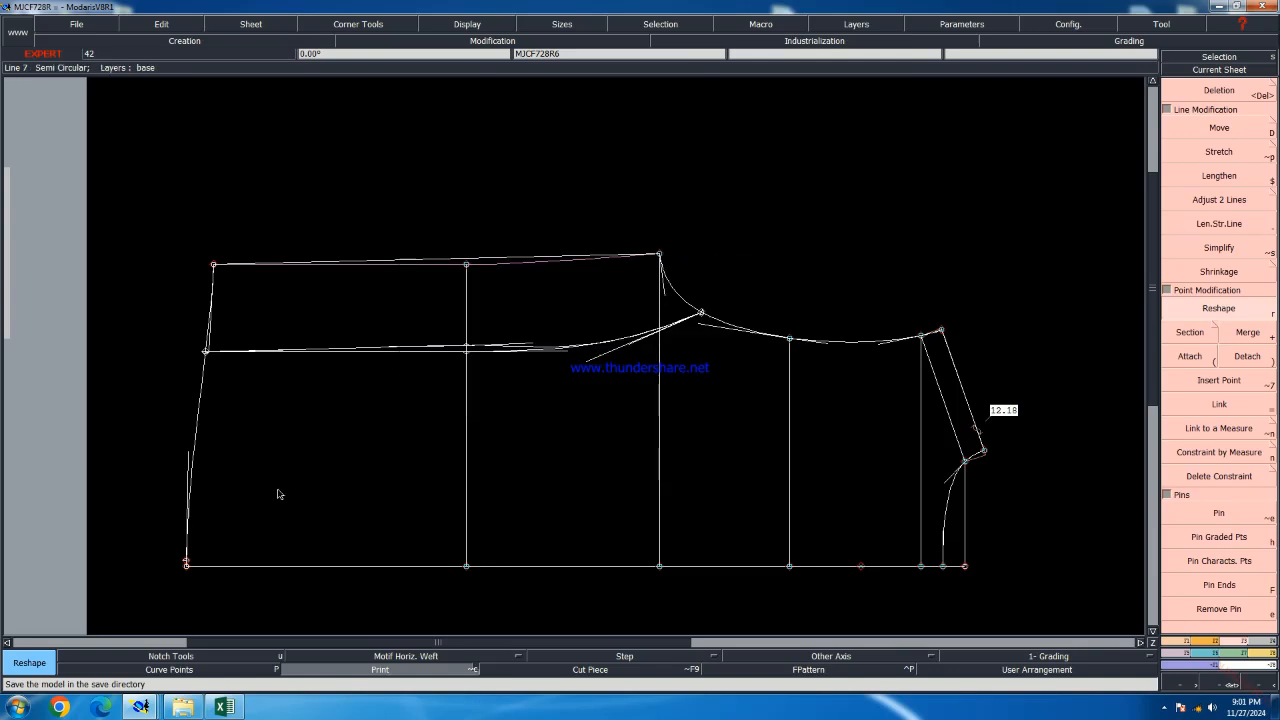
# Turn off the Print display on MJCF728R6 and hide the curve handles on MJCF728R5
pyautogui.click(331, 672)
pyautogui.scroll(-2, 457, 342)
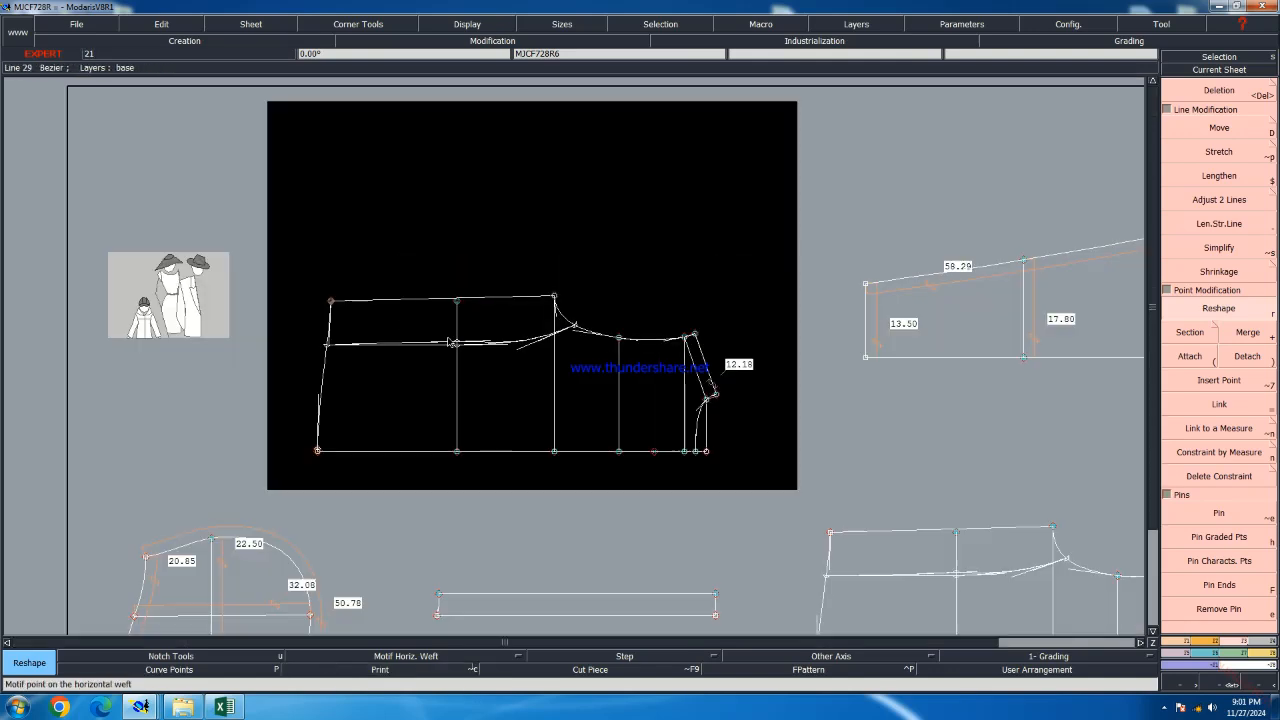
pyautogui.scroll(2, 737, 476)
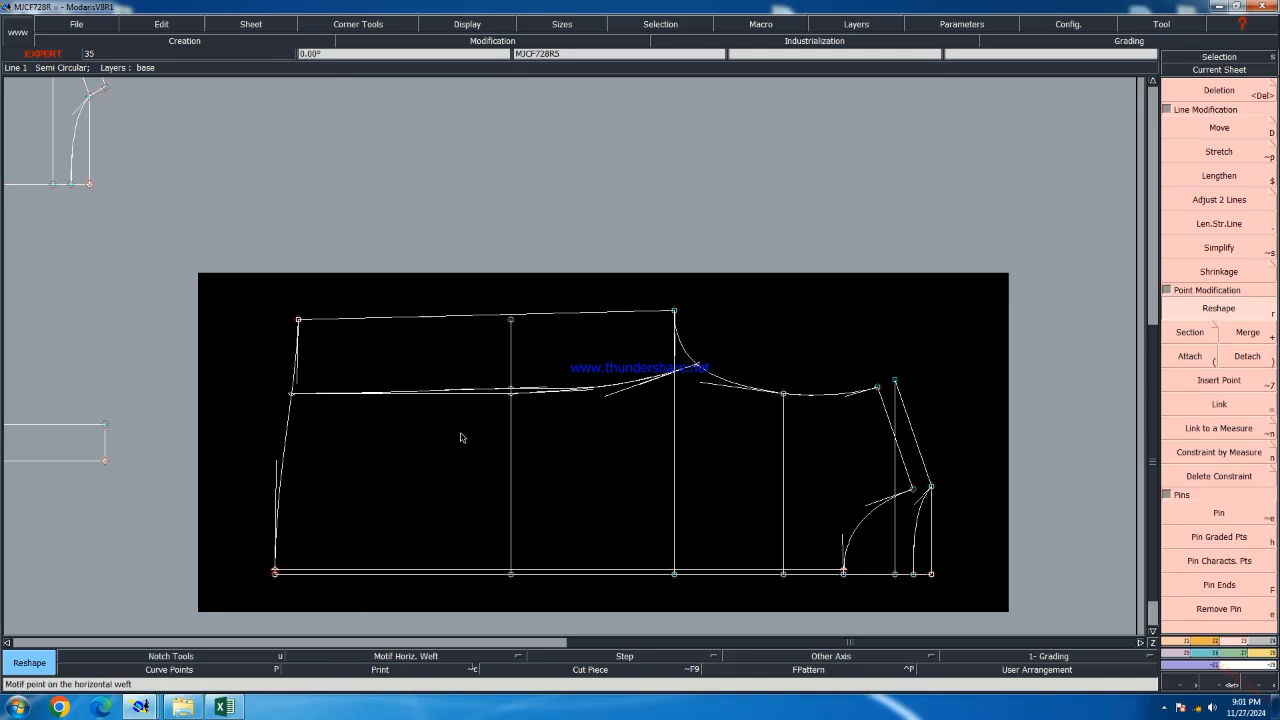
pyautogui.click(515, 27)
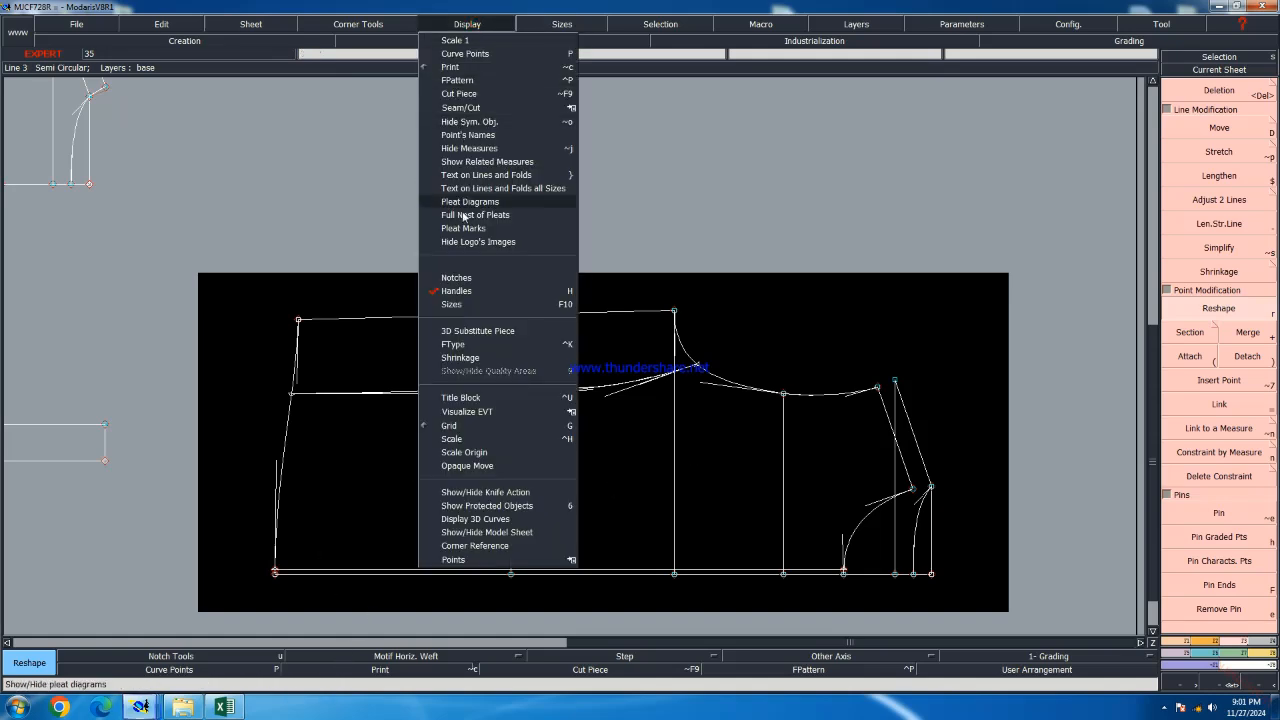
pyautogui.click(452, 289)
# Marry MJCF728R5 onto MJCF728R6, using the hem end of the side seam on each piece as the matching point
pyautogui.scroll(-2, 507, 278)
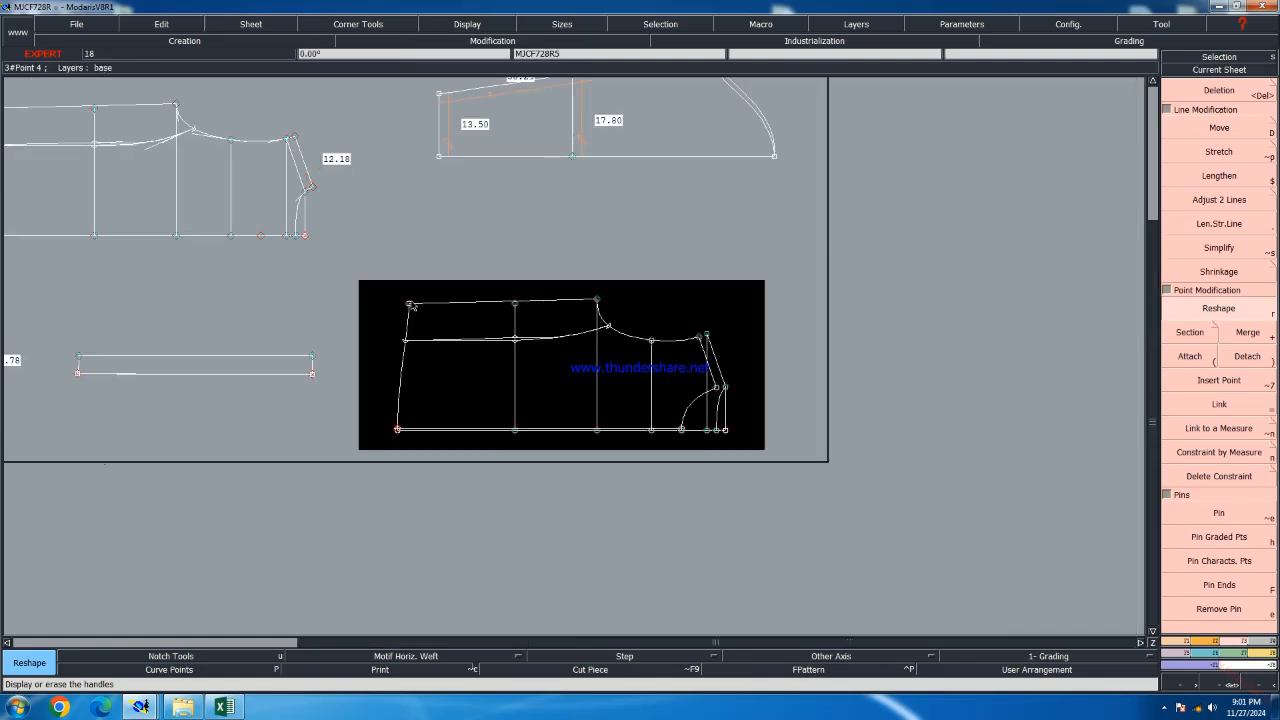
pyautogui.press('m')
pyautogui.click(410, 304)
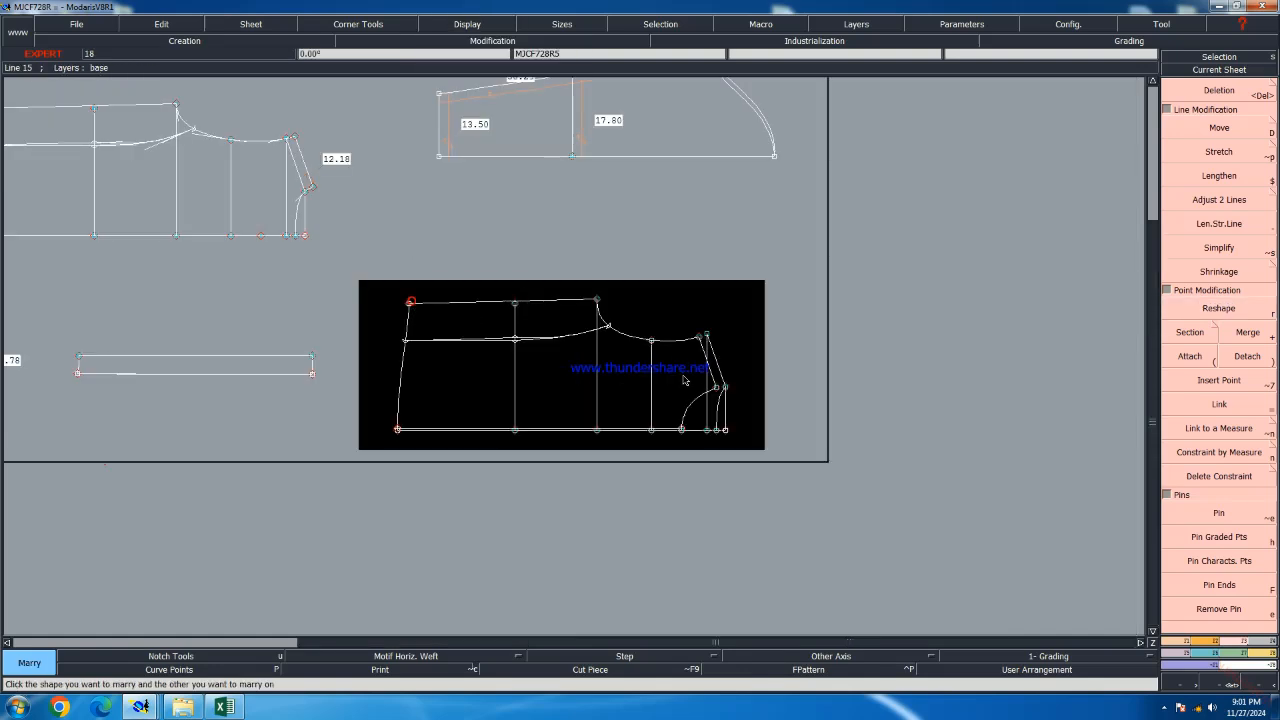
pyautogui.scroll(-1, 686, 380)
pyautogui.scroll(3, 327, 243)
pyautogui.click(367, 246)
pyautogui.scroll(-2, 545, 366)
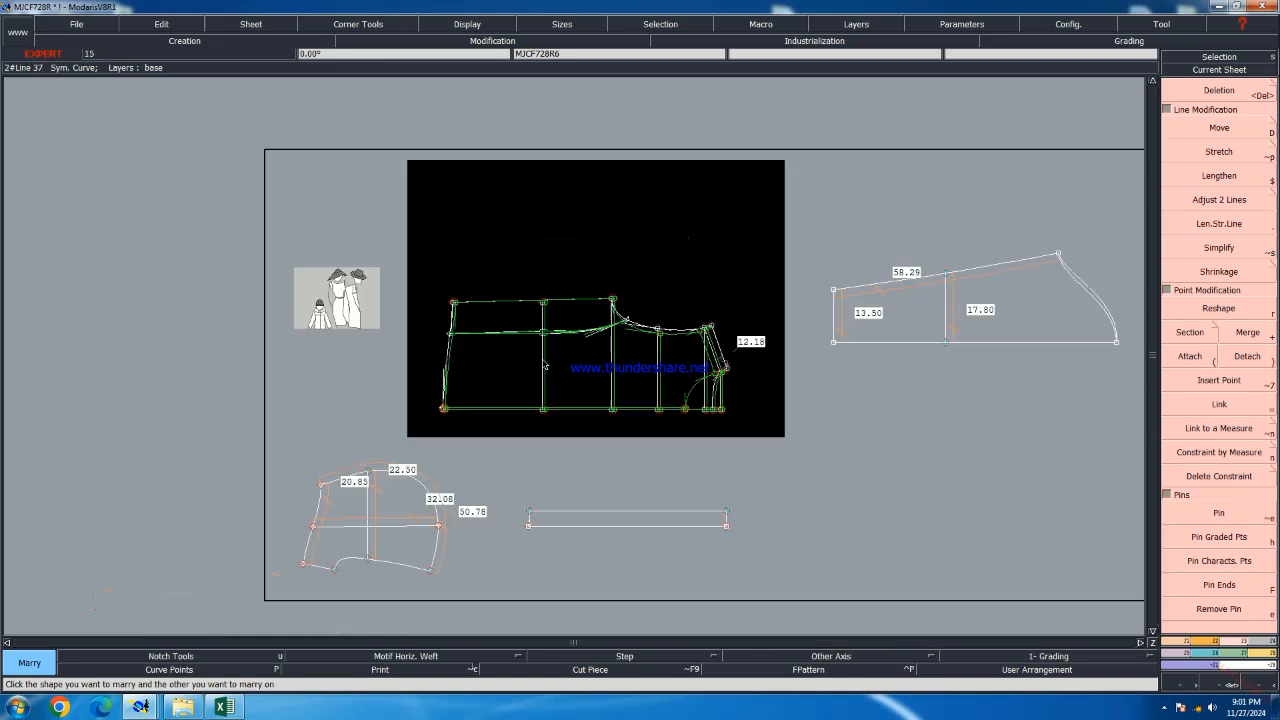
pyautogui.scroll(3, 480, 297)
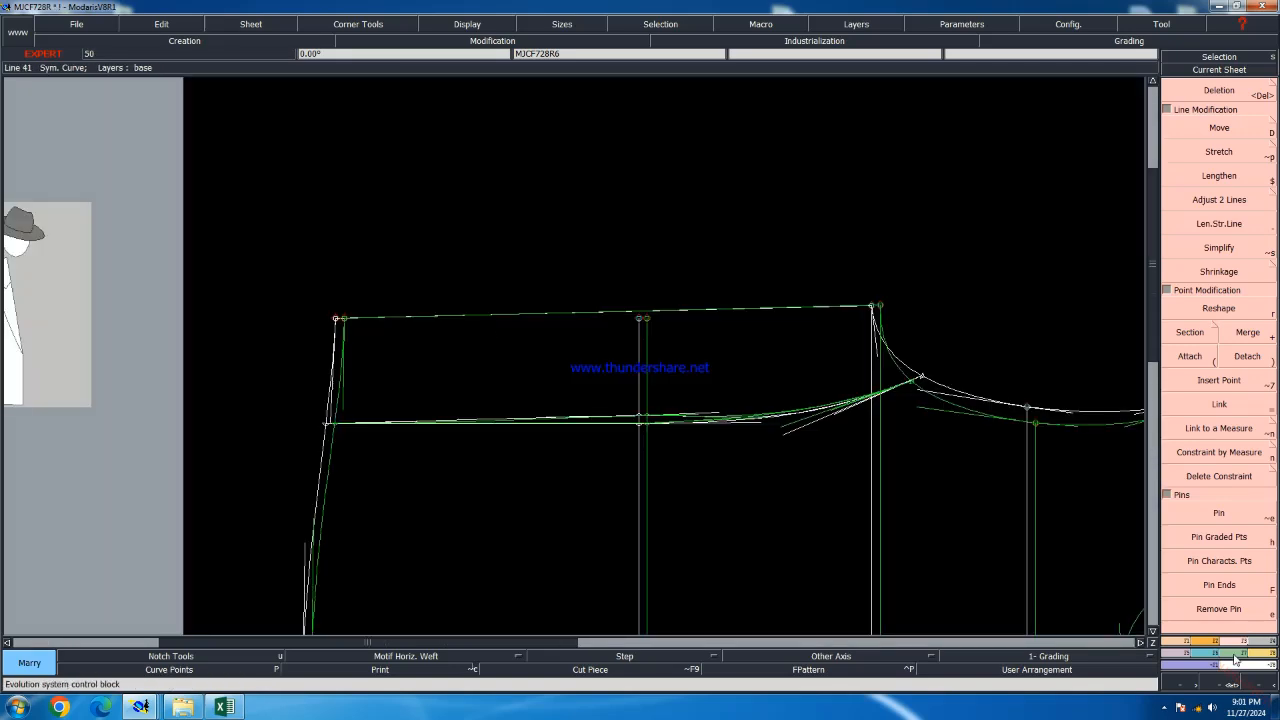
# Align the married MJCF728R5 with MJCF728R6 at the underarm point and flip it about the X axis with Move Marriages
pyautogui.click(1266, 656)
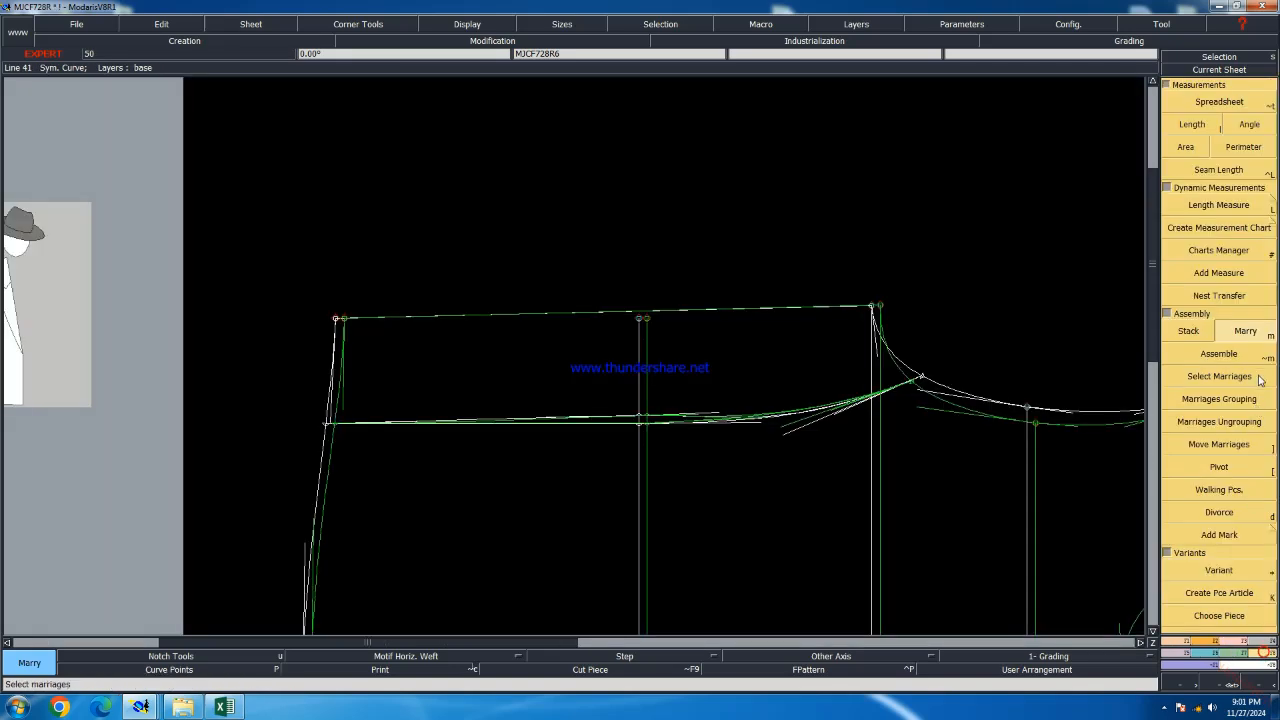
pyautogui.click(1226, 444)
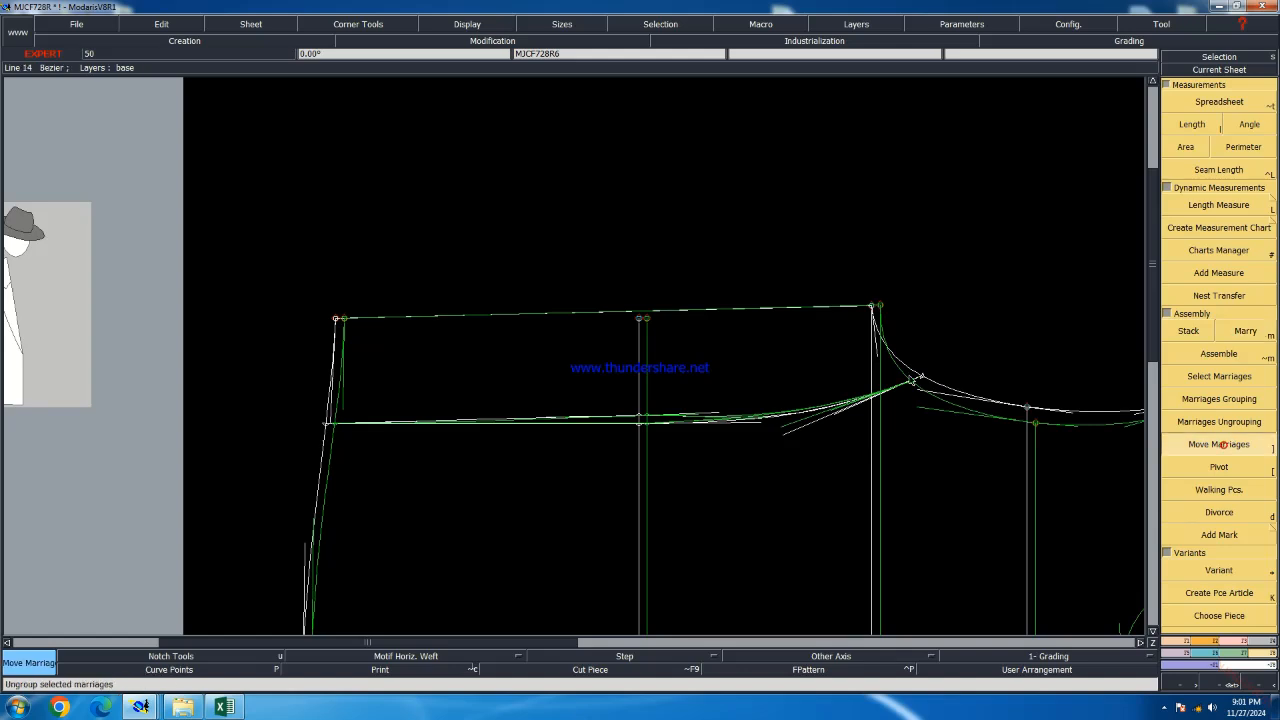
pyautogui.click(876, 308)
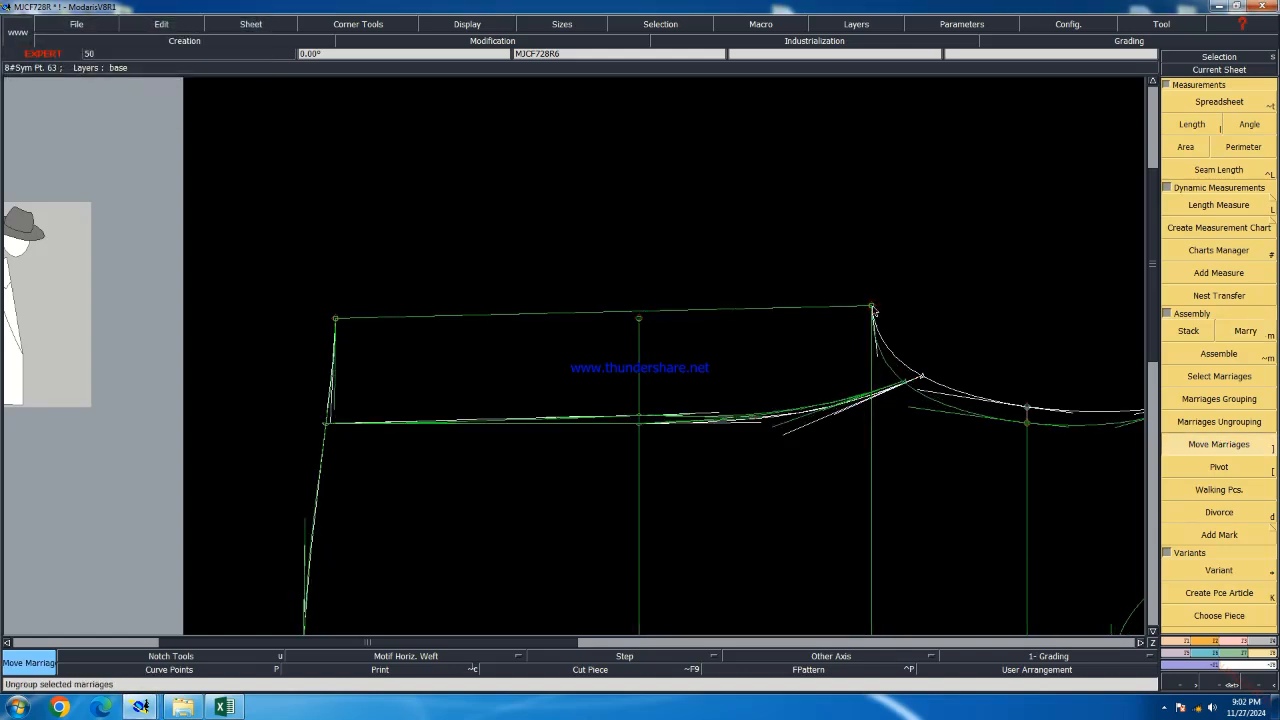
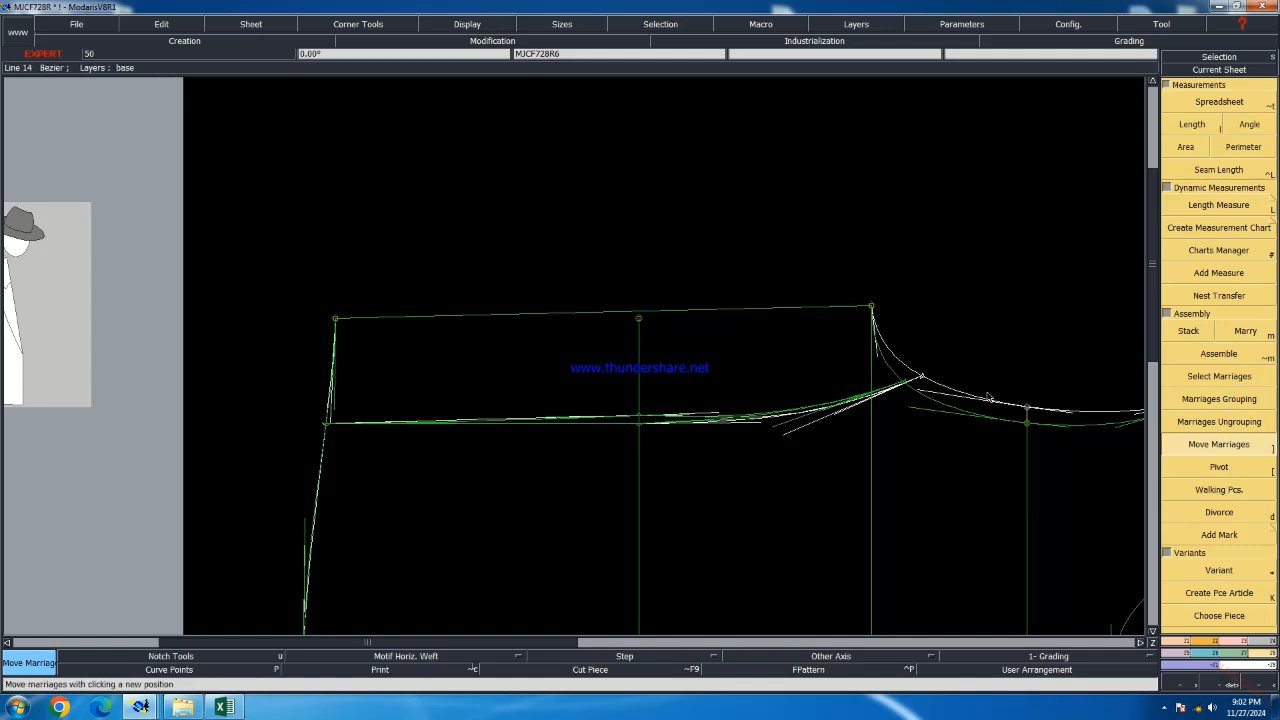
pyautogui.click(871, 309)
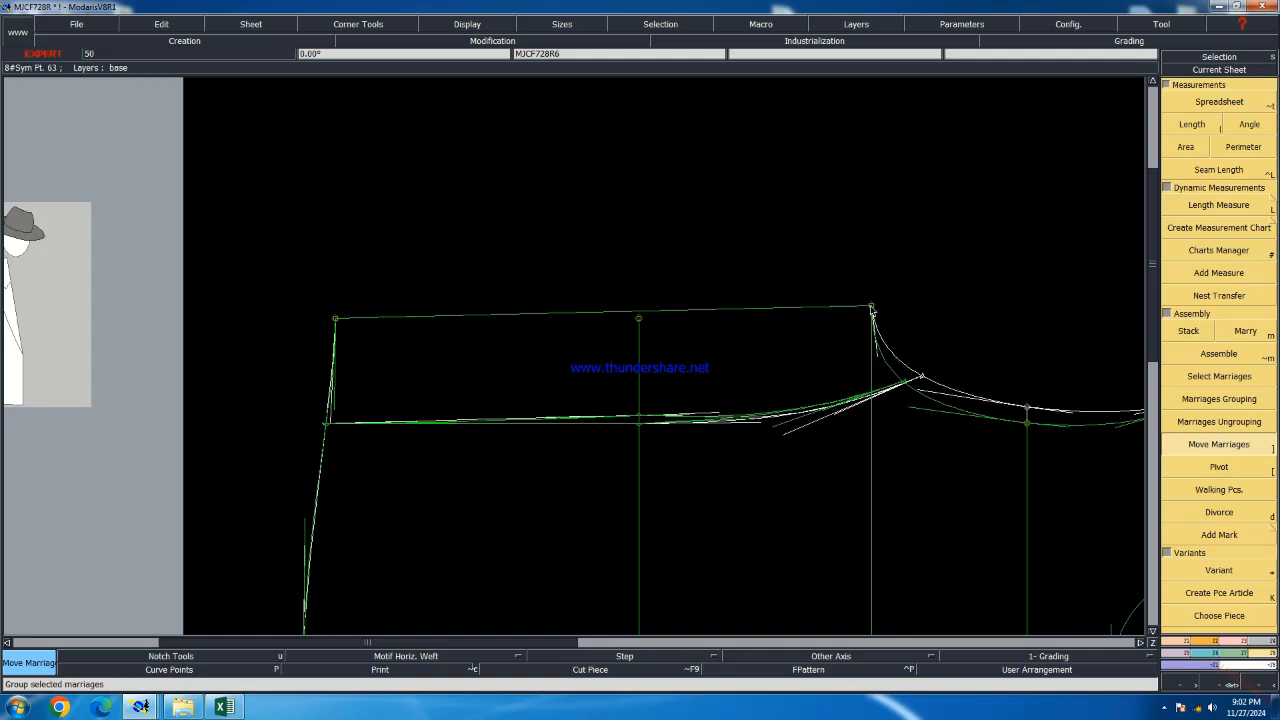
pyautogui.press('x')
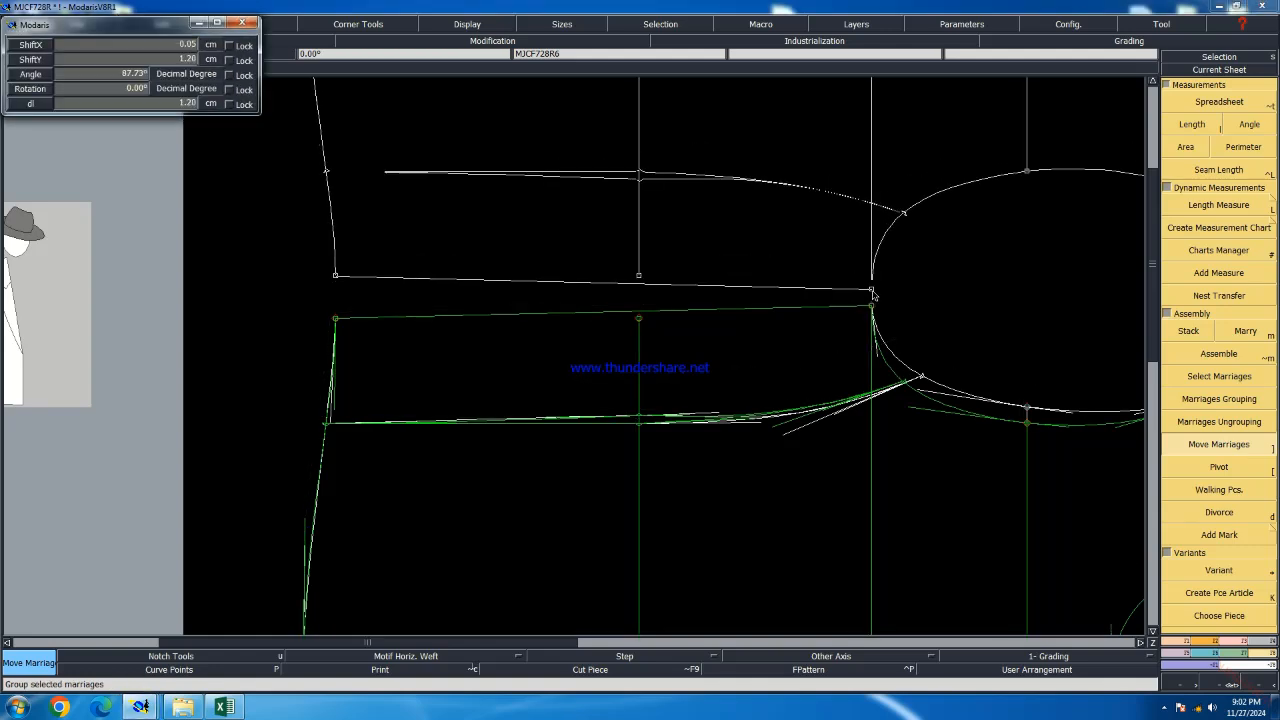
pyautogui.click(871, 305)
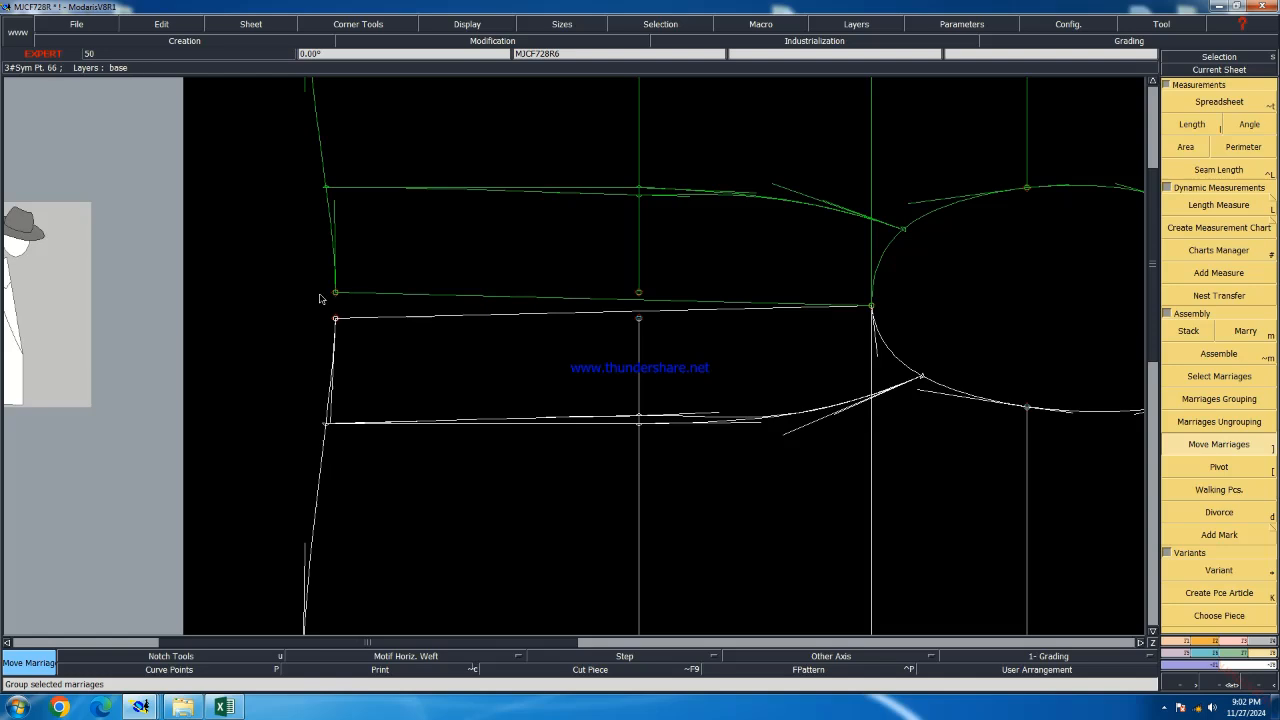
# Pivot the married MJCF728R5 about the underarm point until its side seam's hem end meets that of MJCF728R6
pyautogui.press('[')
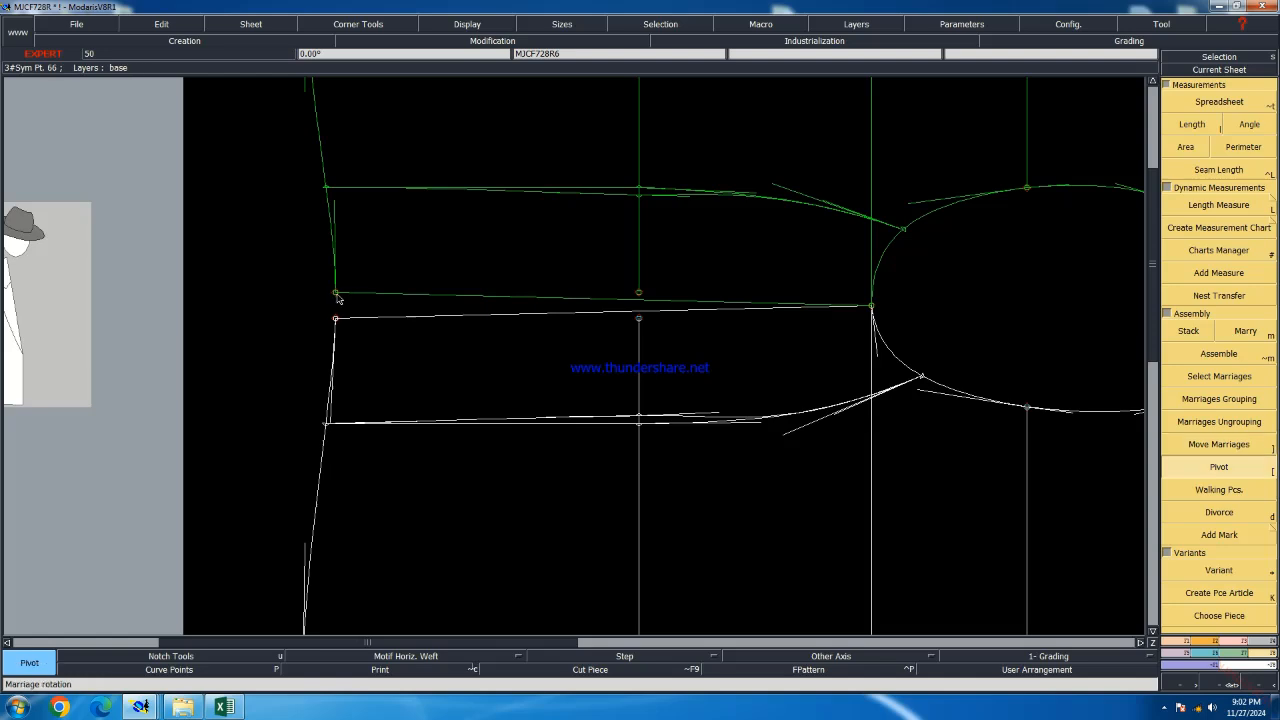
pyautogui.click(336, 294)
pyautogui.click(336, 319)
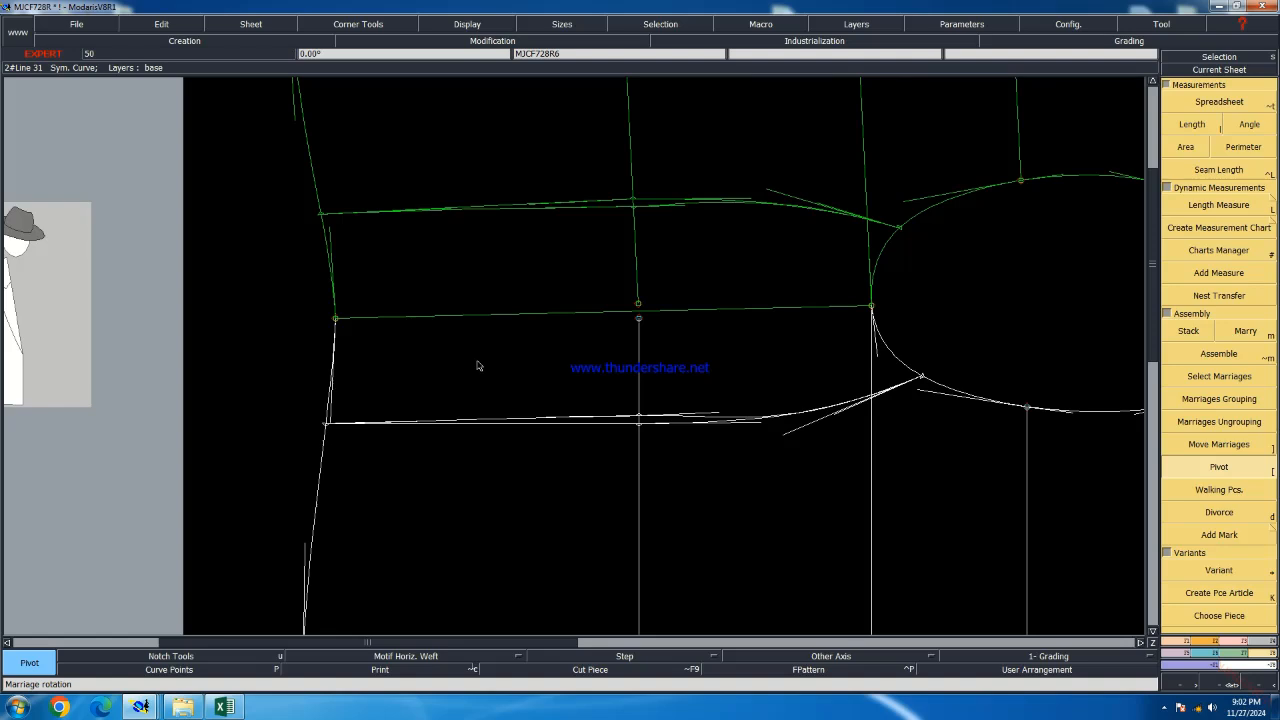
# Hide the curve handles on MJCF728R6 to check the matched hem and armhole shapes, and save the model
pyautogui.scroll(-3, 500, 355)
pyautogui.scroll(4, 597, 309)
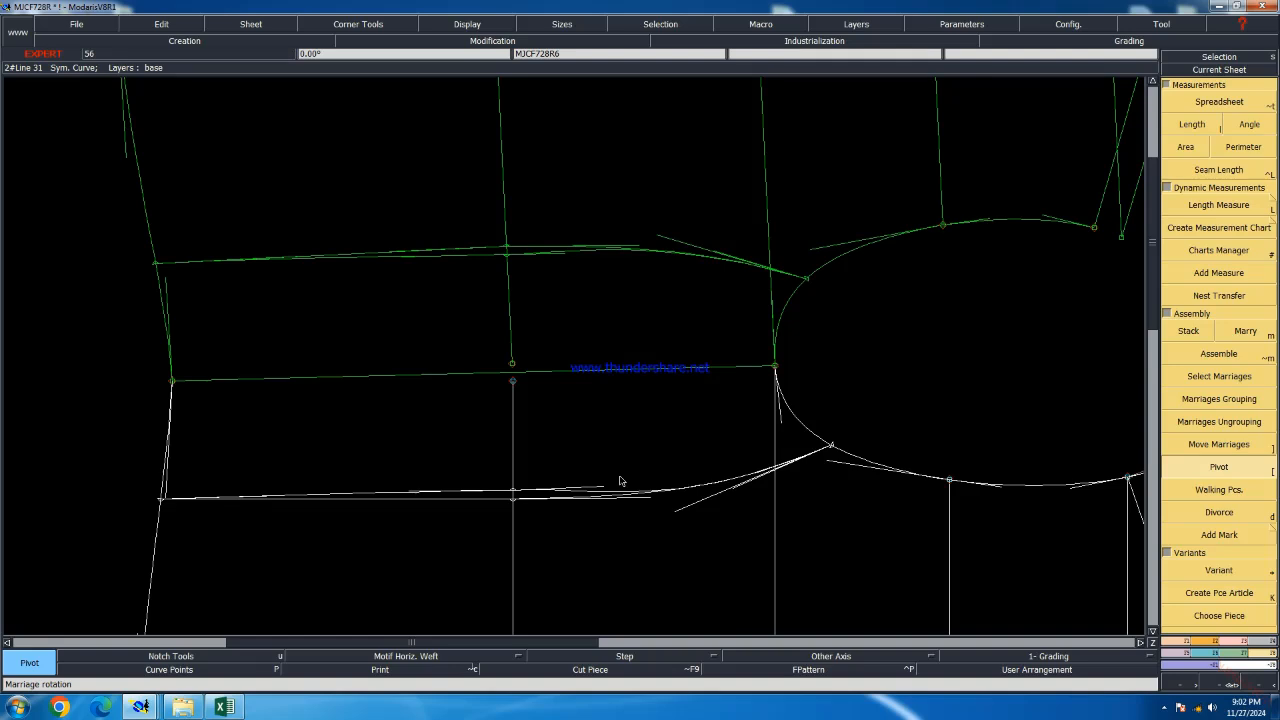
pyautogui.press('h')
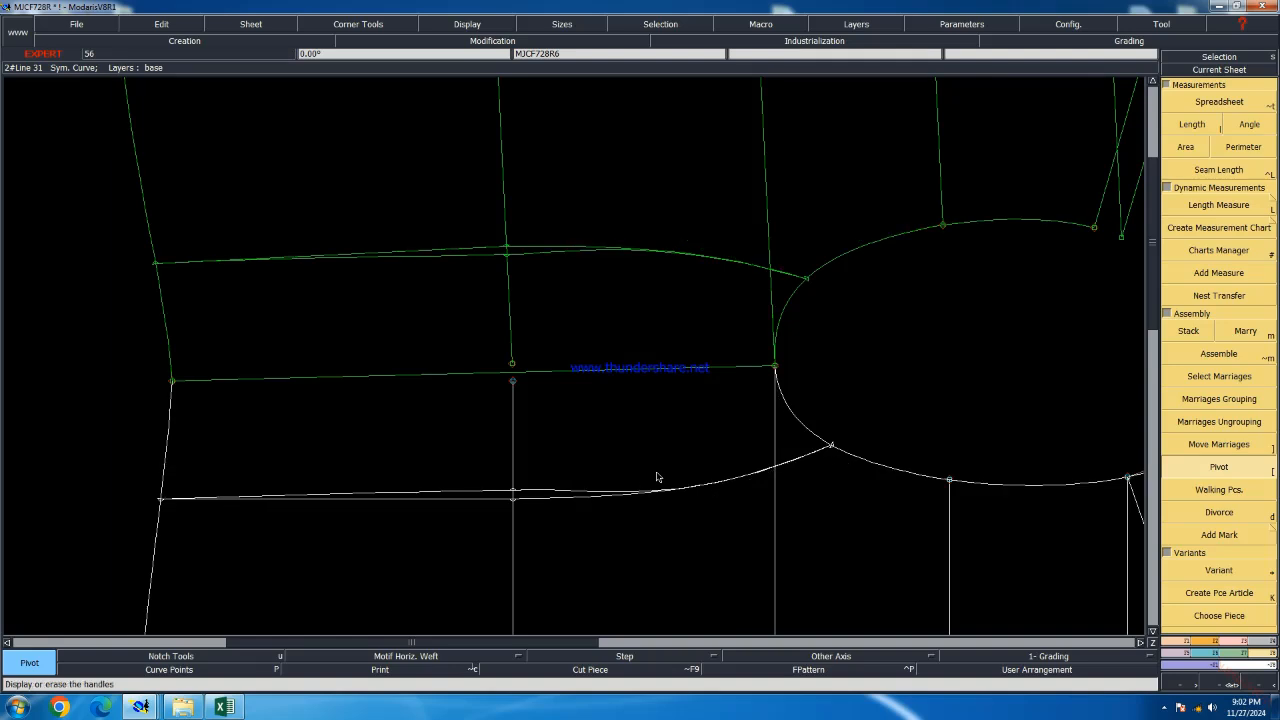
pyautogui.hotkey('ctrl', 's')
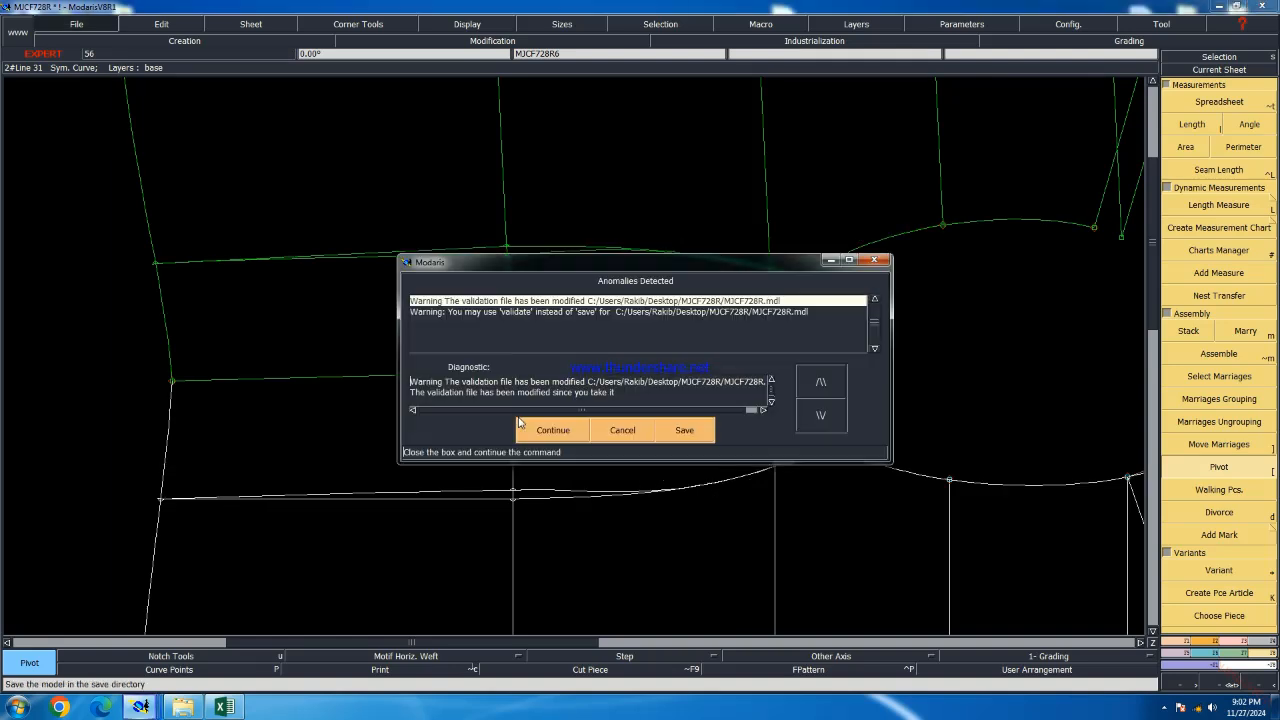
pyautogui.click(538, 426)
pyautogui.scroll(1, 166, 443)
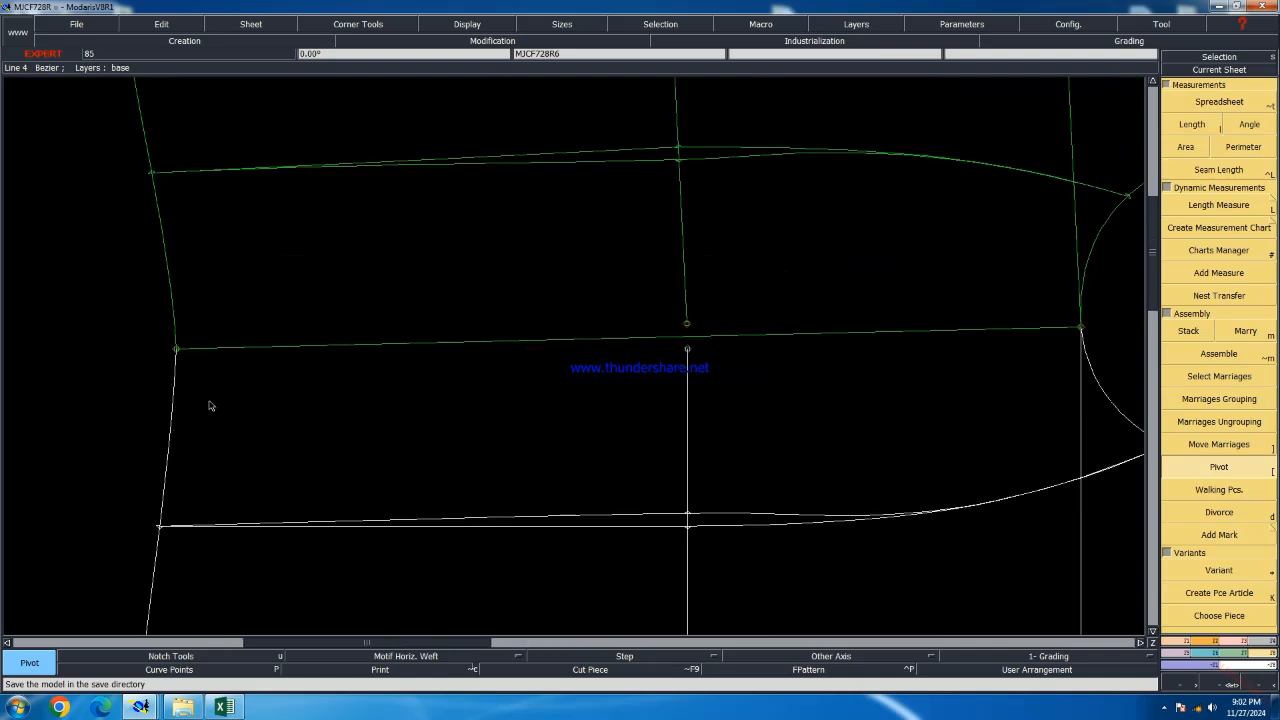
pyautogui.scroll(2, 177, 279)
pyautogui.scroll(-1, 309, 306)
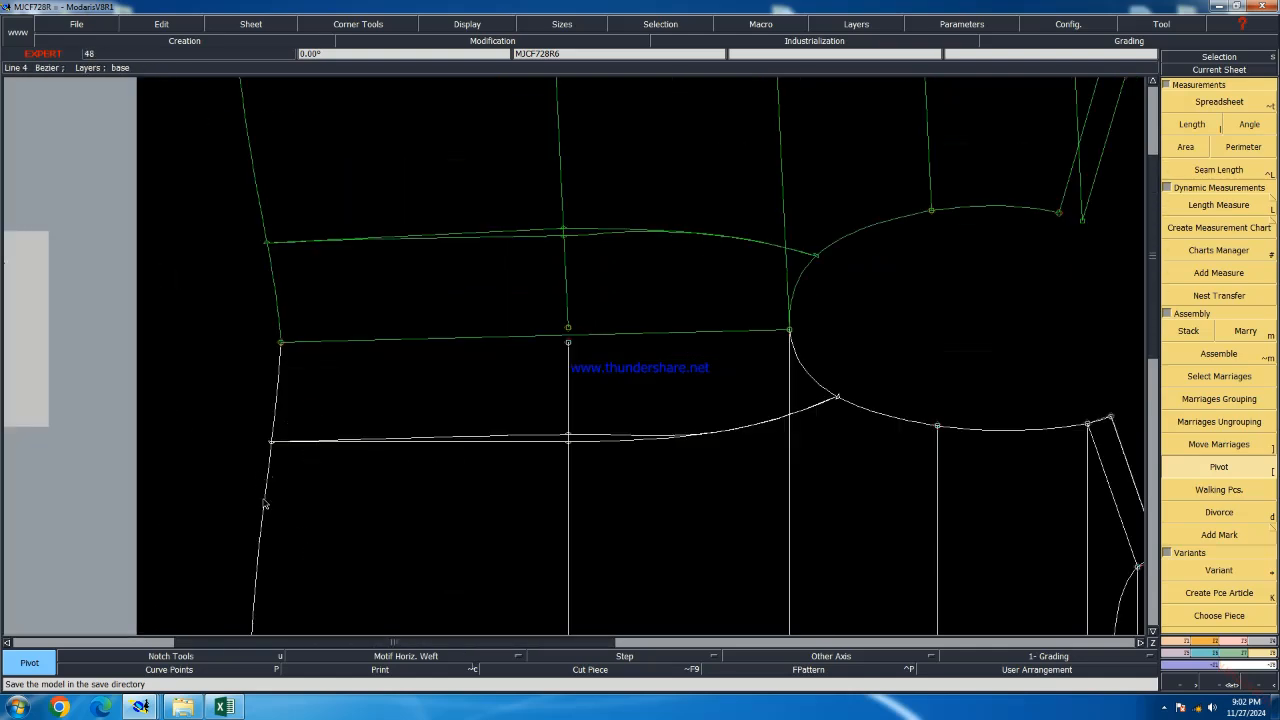
# Save the model despite the anomaly warning and examine the married pieces' side seam, hem and armhole
pyautogui.scroll(-1, 366, 405)
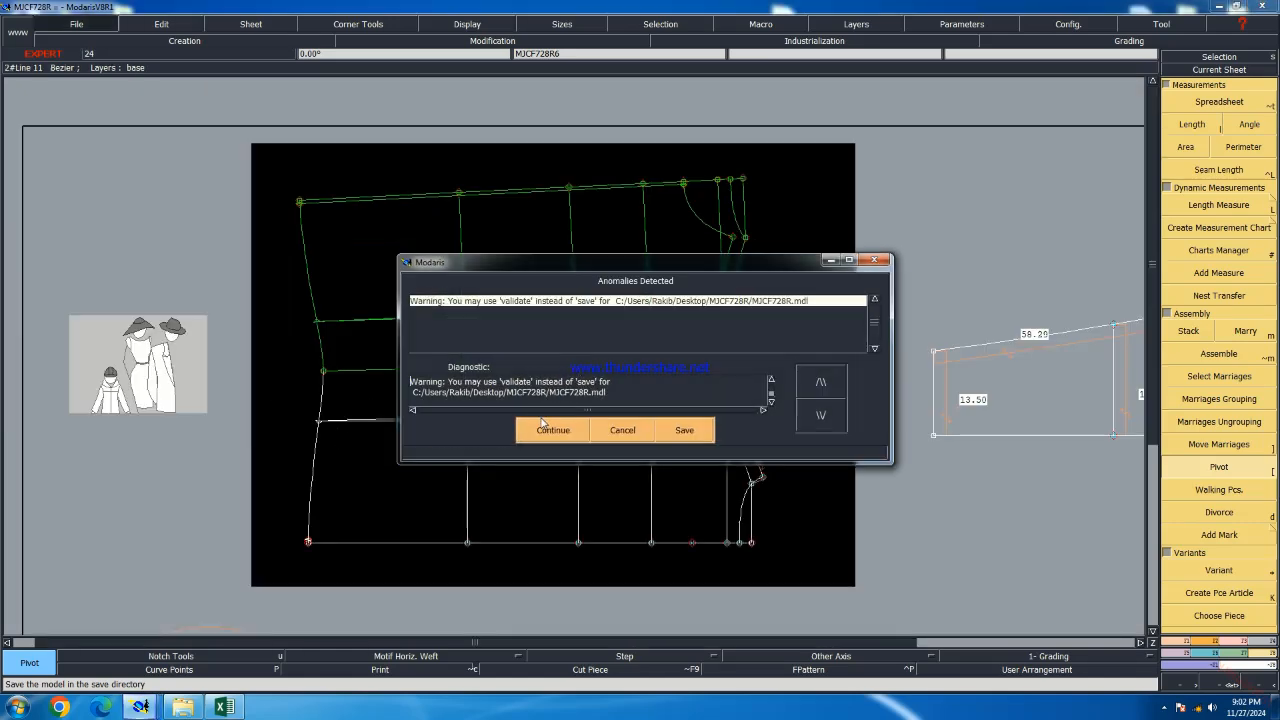
pyautogui.click(545, 426)
pyautogui.scroll(1, 362, 317)
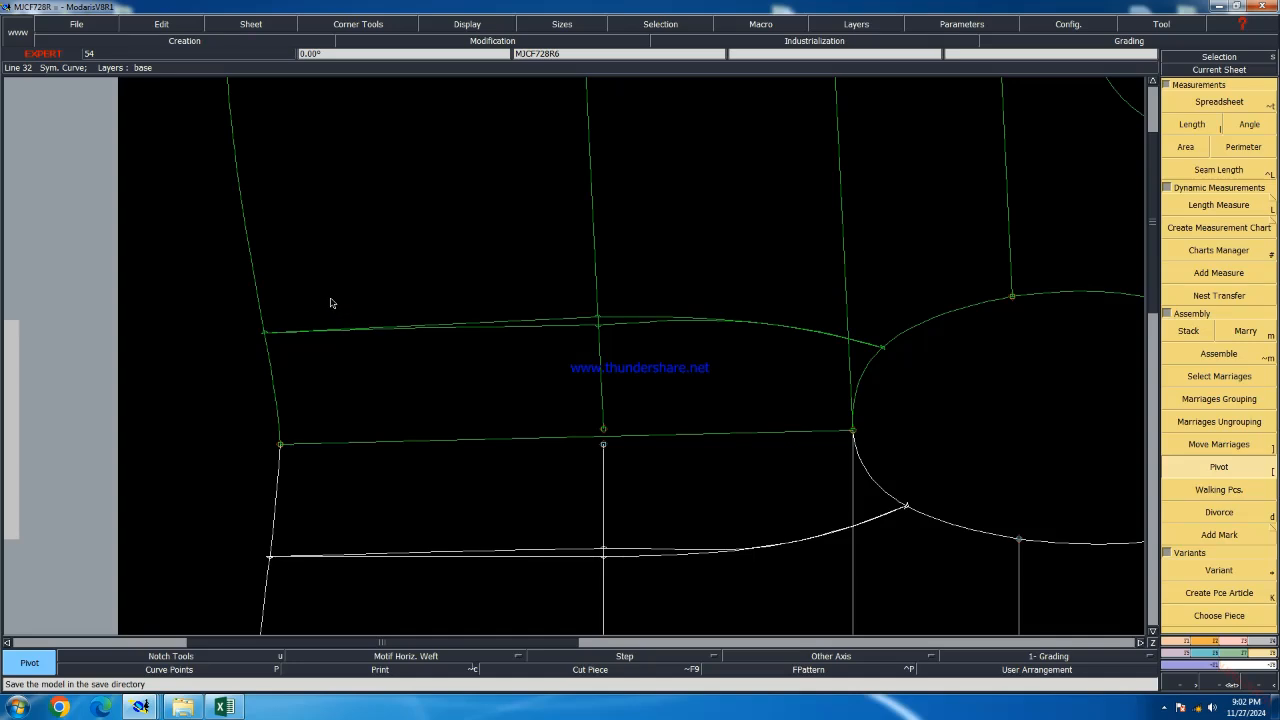
pyautogui.scroll(-1, 331, 303)
pyautogui.scroll(2, 549, 324)
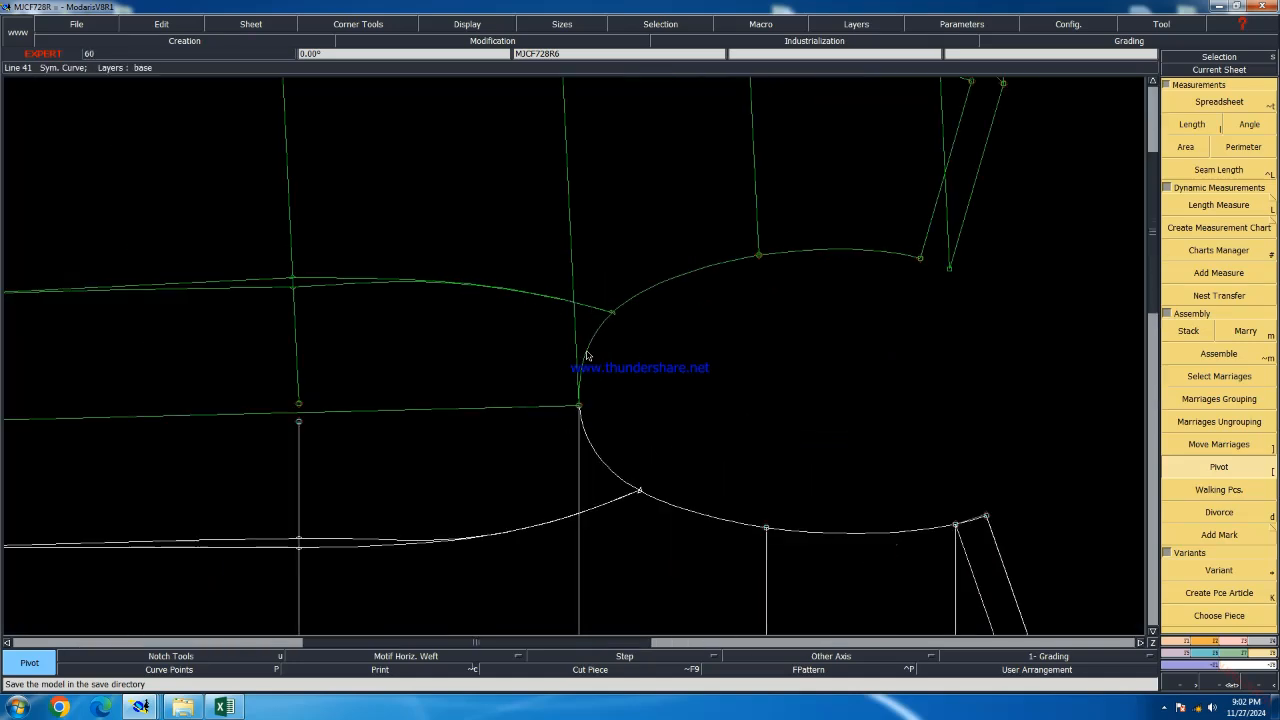
pyautogui.scroll(-2, 586, 397)
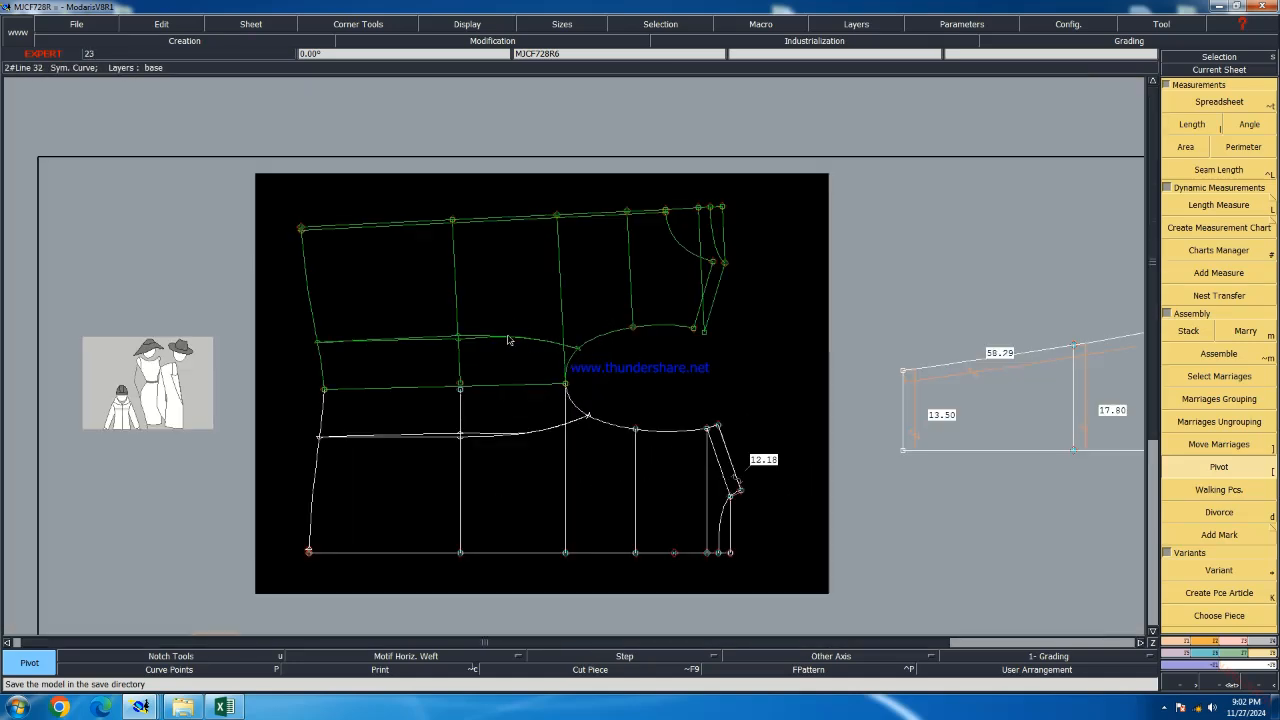
pyautogui.press(',')
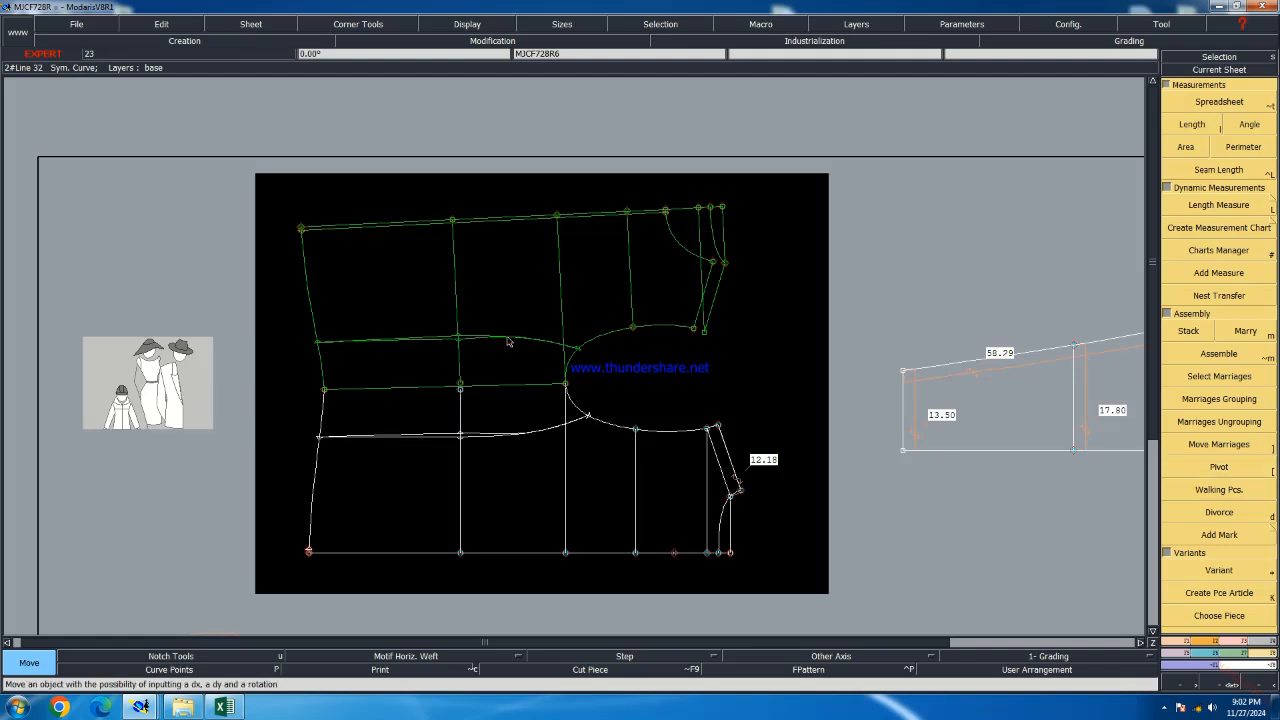
pyautogui.click(508, 342)
pyautogui.press('Home')
pyautogui.click(614, 456)
pyautogui.hotkey('ctrl', 'z')
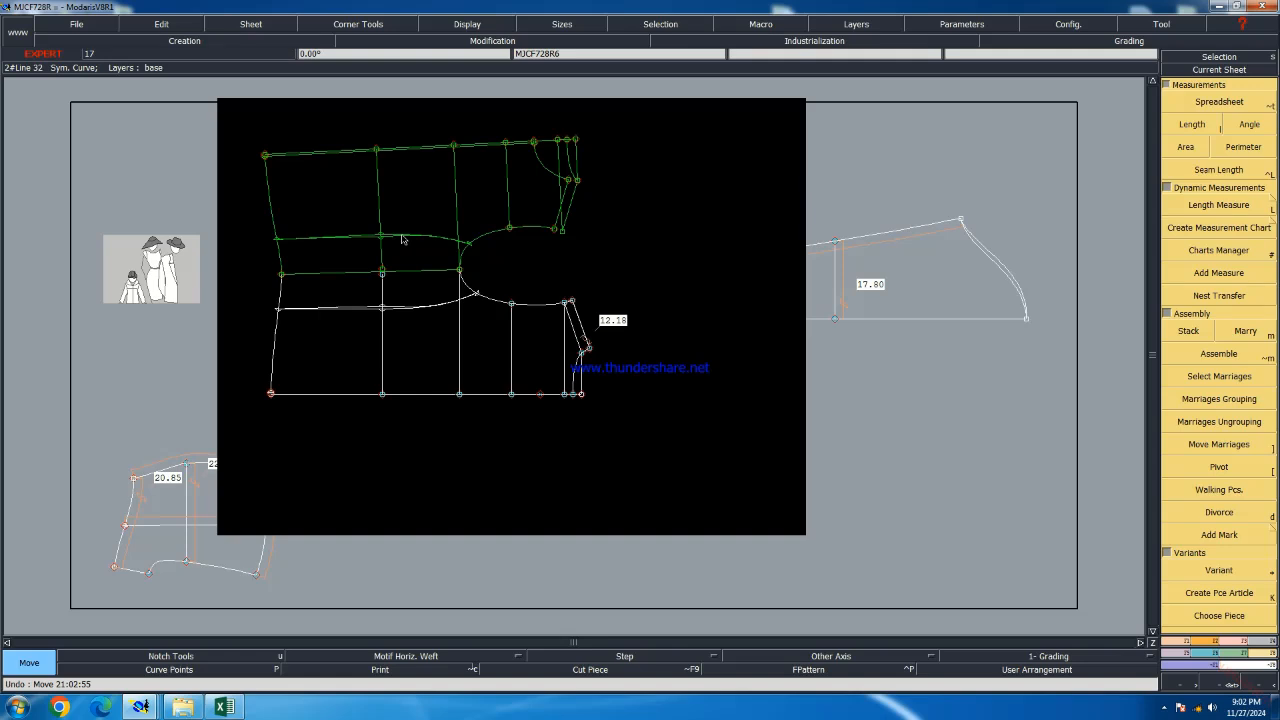
# Divorce MJCF728R5 from MJCF728R6 and check the seam placement on the jacket sketch in the Excel specification
pyautogui.press('d')
pyautogui.click(490, 384)
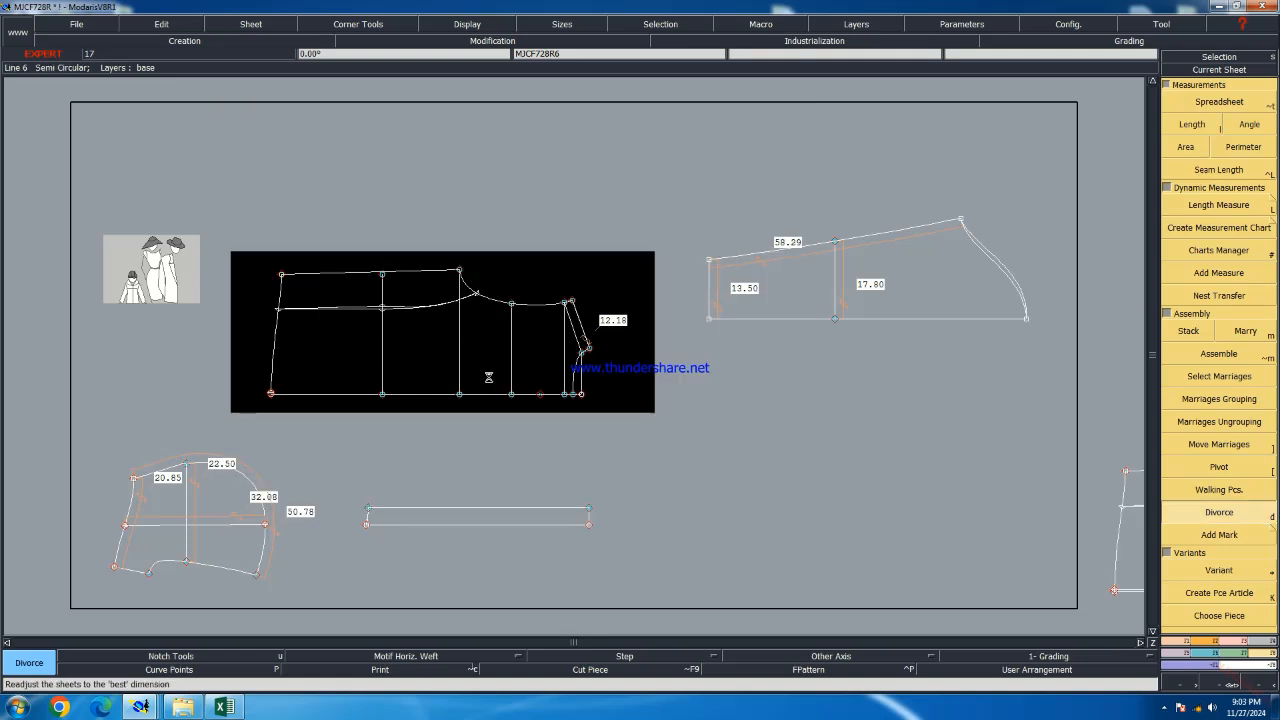
pyautogui.click(224, 708)
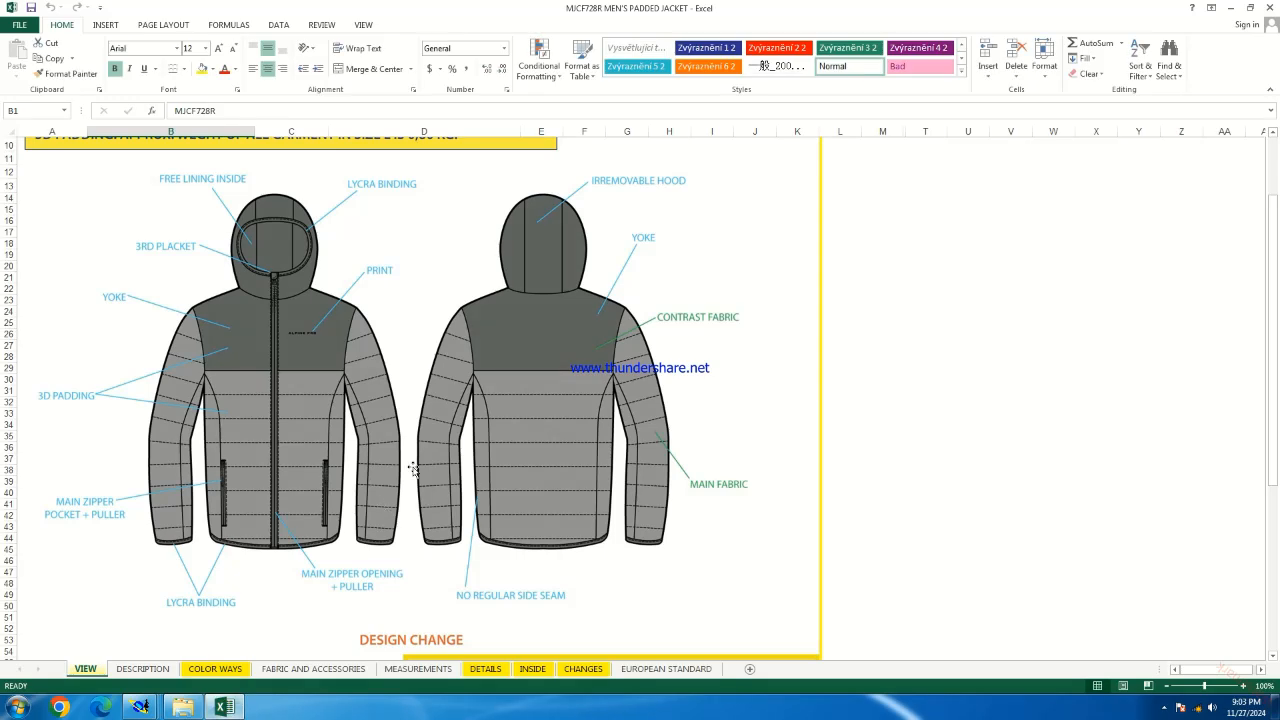
pyautogui.click(1230, 8)
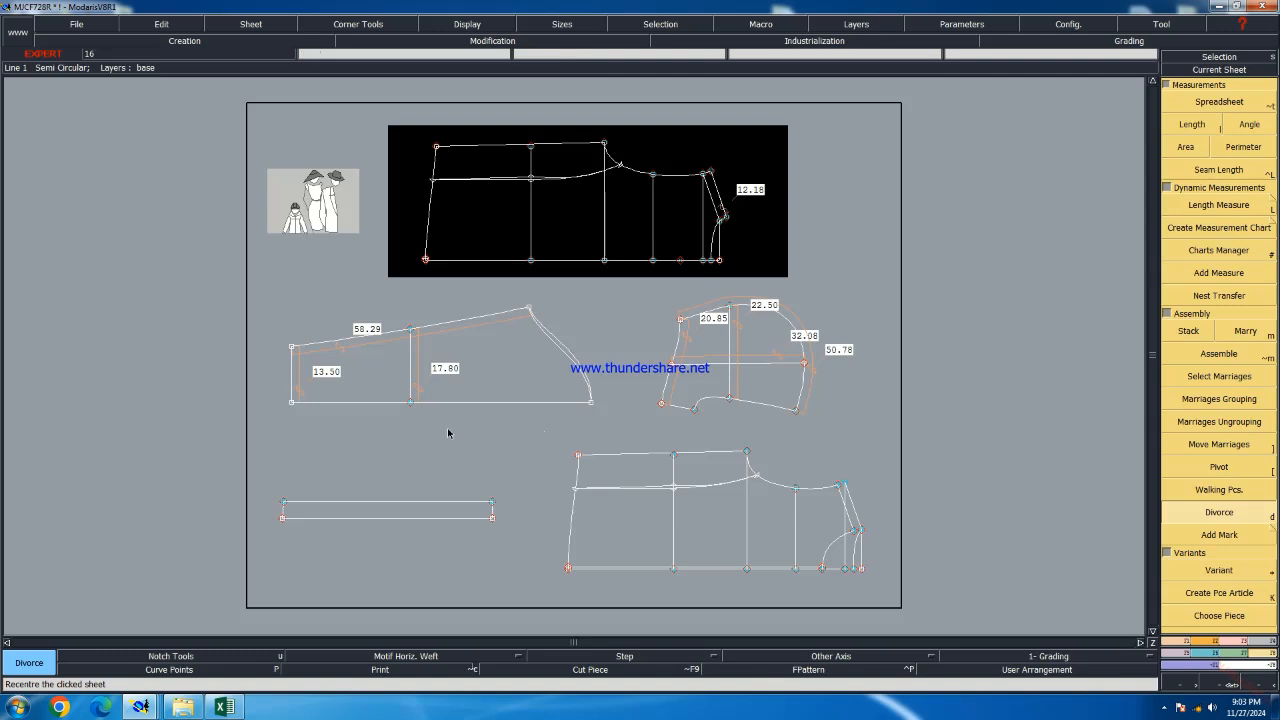
# Draw a straight line between the cuff end and the underarm point of sleeve MJCF728R2, and save the model
pyautogui.scroll(1, 373, 419)
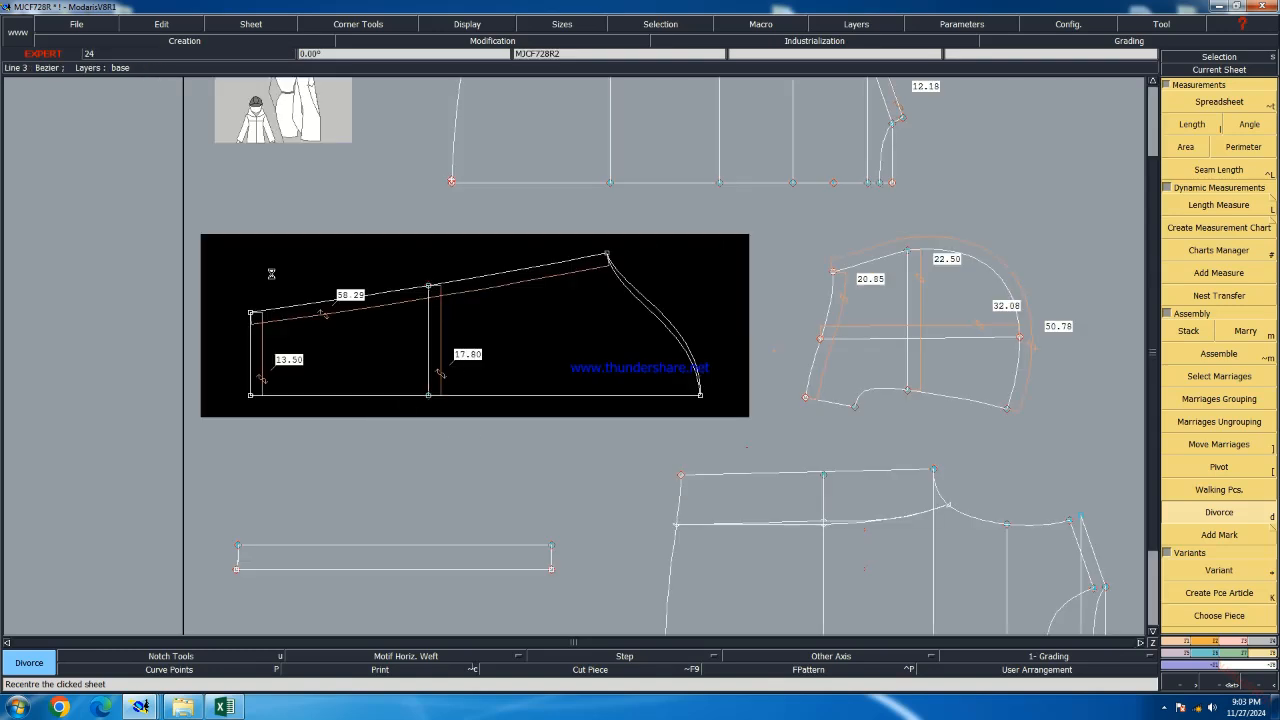
pyautogui.scroll(1, 271, 273)
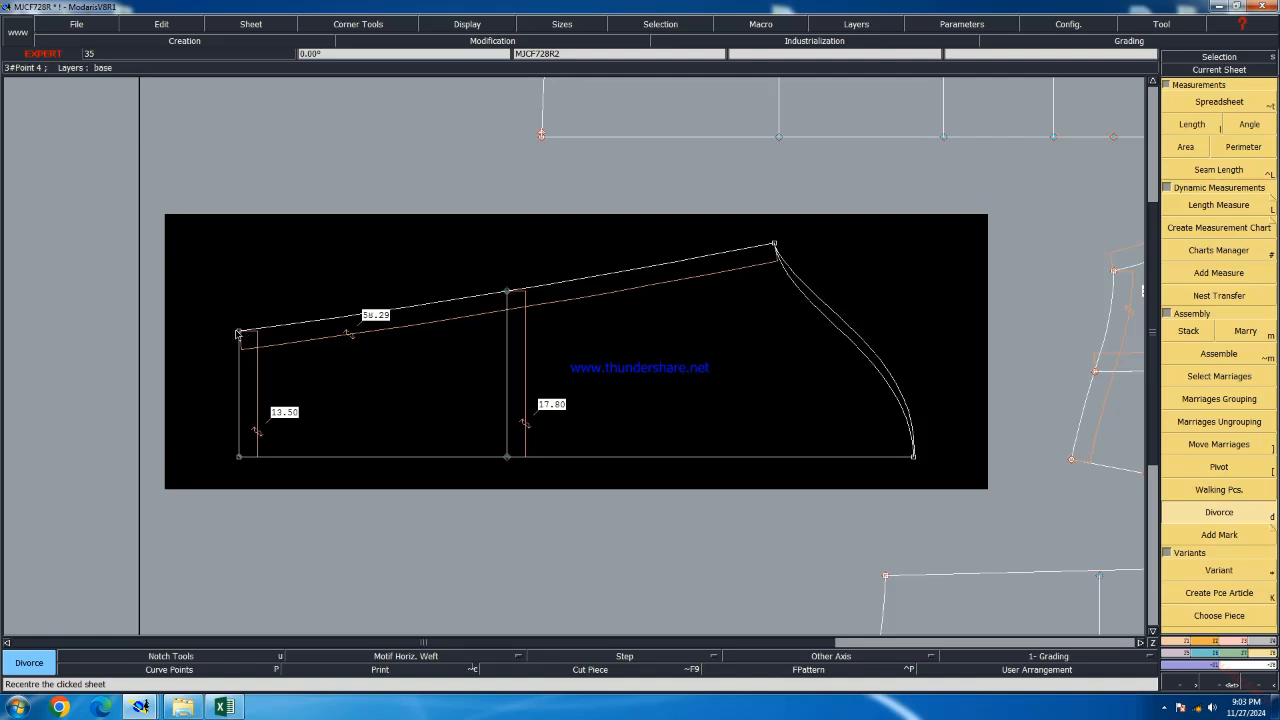
pyautogui.hotkey('shift', 'd')
pyautogui.click(238, 333)
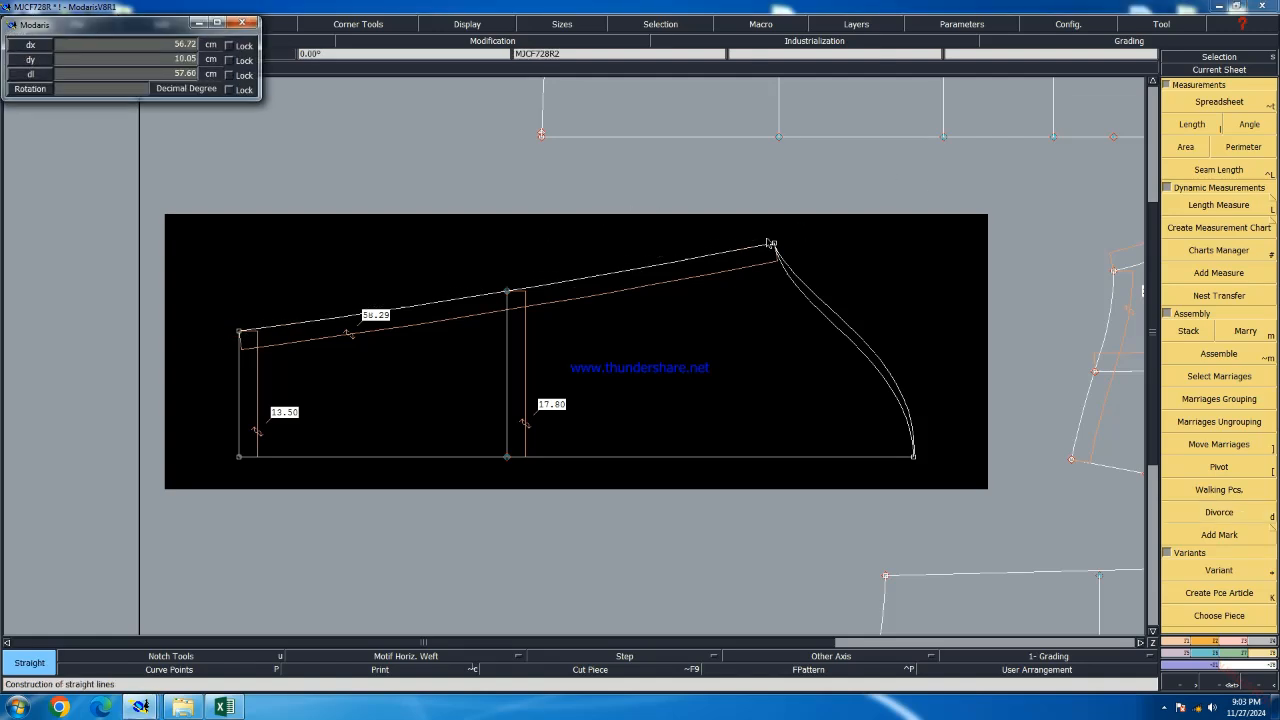
pyautogui.click(775, 244)
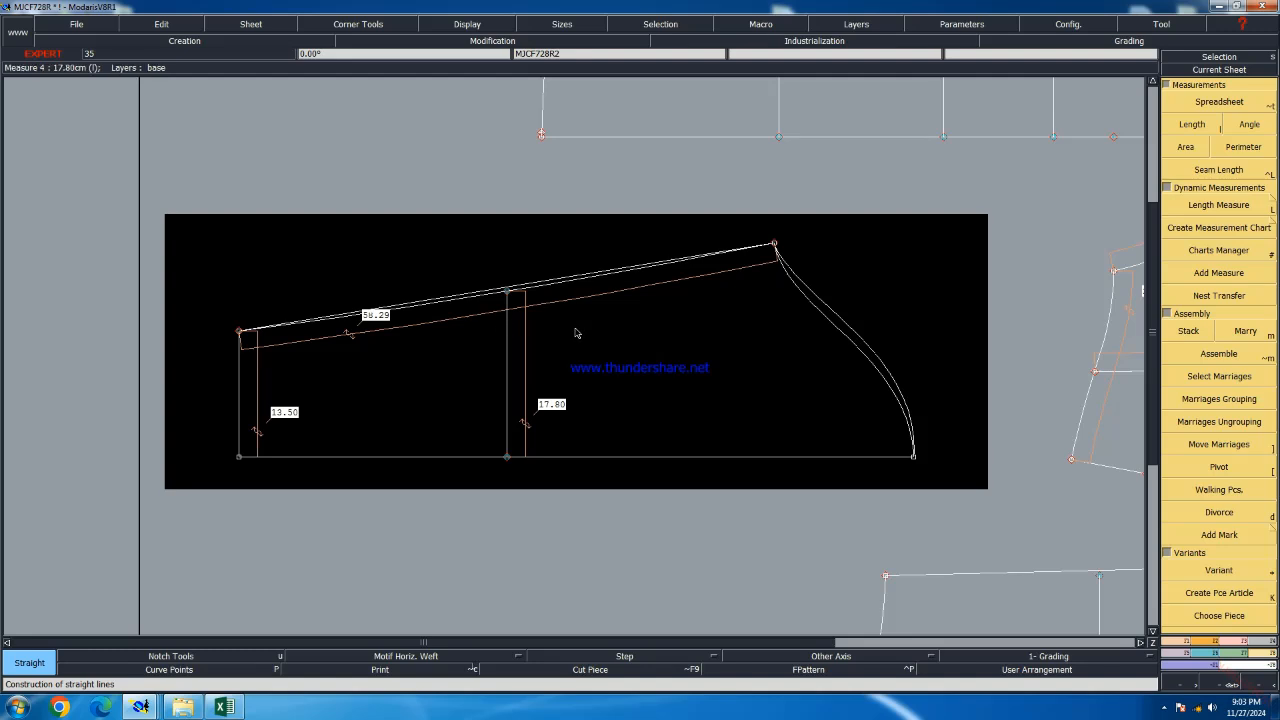
pyautogui.scroll(-1, 575, 333)
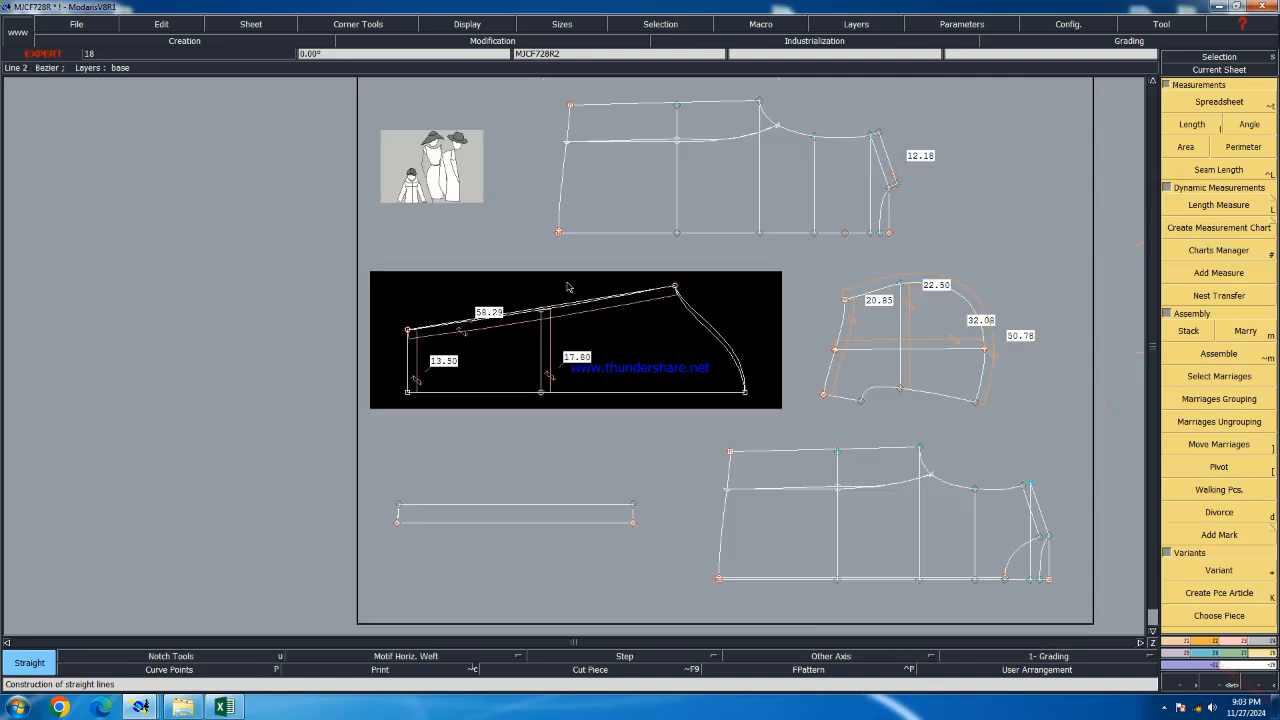
pyautogui.scroll(4, 565, 287)
pyautogui.scroll(-3, 565, 287)
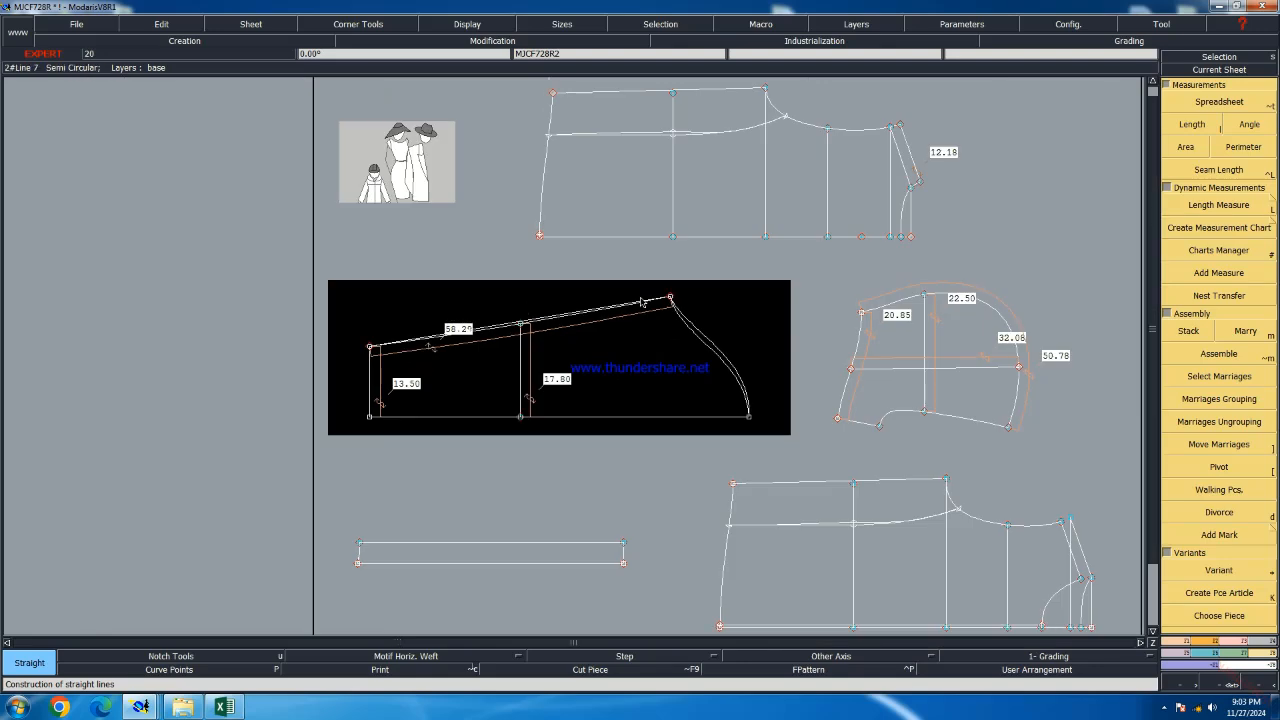
pyautogui.hotkey('ctrl', 's')
pyautogui.press('Return')
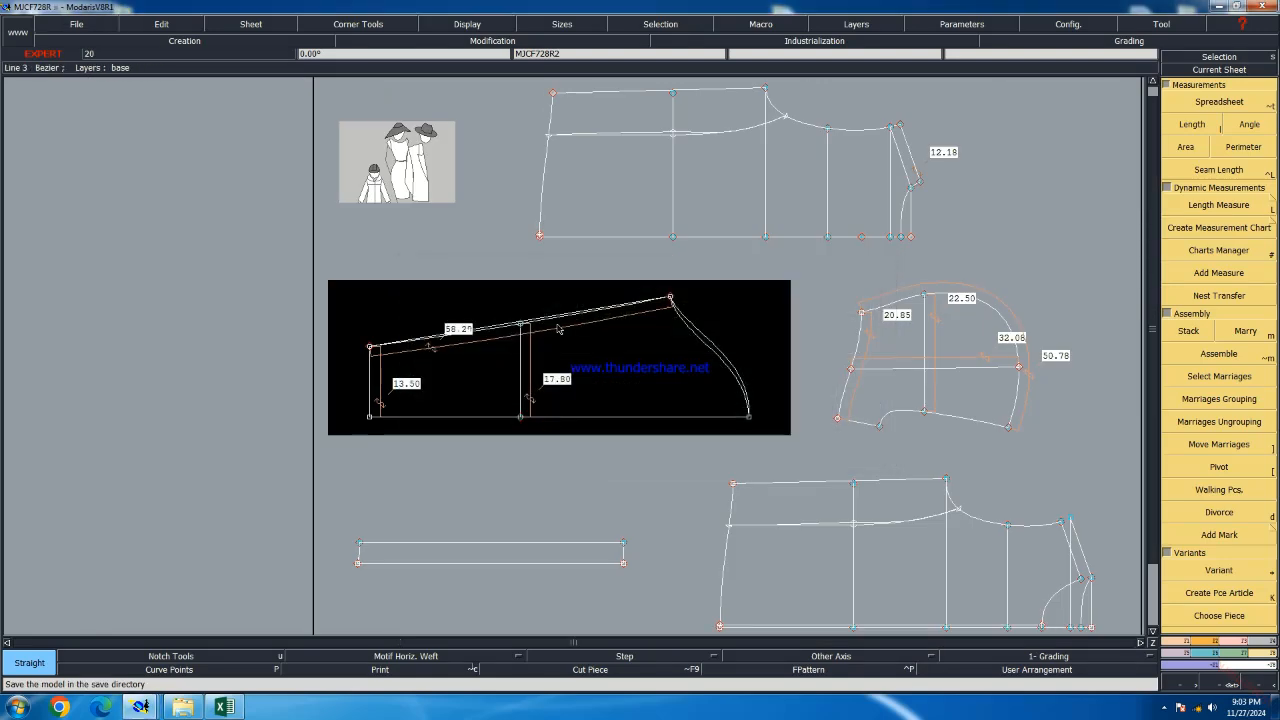
# Delete the cuff, underarm seam and elbow dynamic measurements from sleeve MJCF728R2
pyautogui.scroll(4, 521, 324)
pyautogui.scroll(-3, 481, 345)
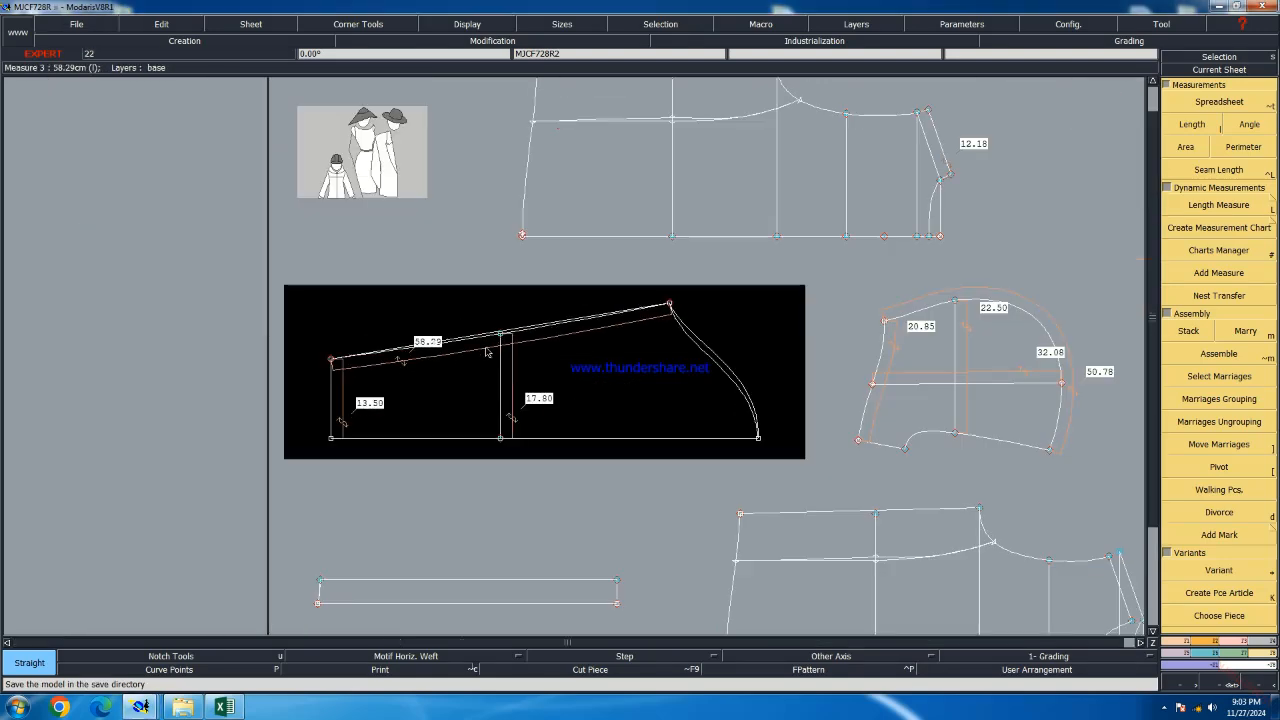
pyautogui.press('Delete')
pyautogui.click(345, 404)
pyautogui.click(401, 362)
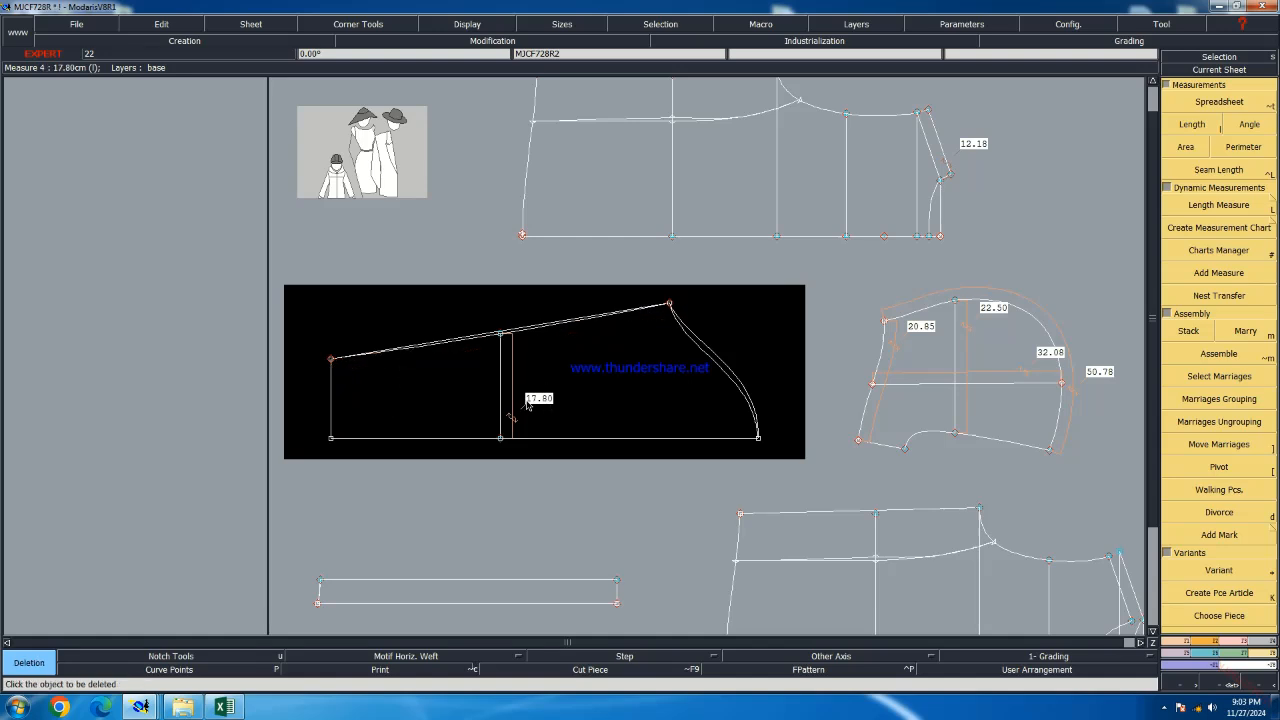
pyautogui.click(515, 390)
# Add a dynamic length measure on MJCF728R2 from the elbow line's underarm-seam end to the new straight line
pyautogui.scroll(5, 505, 385)
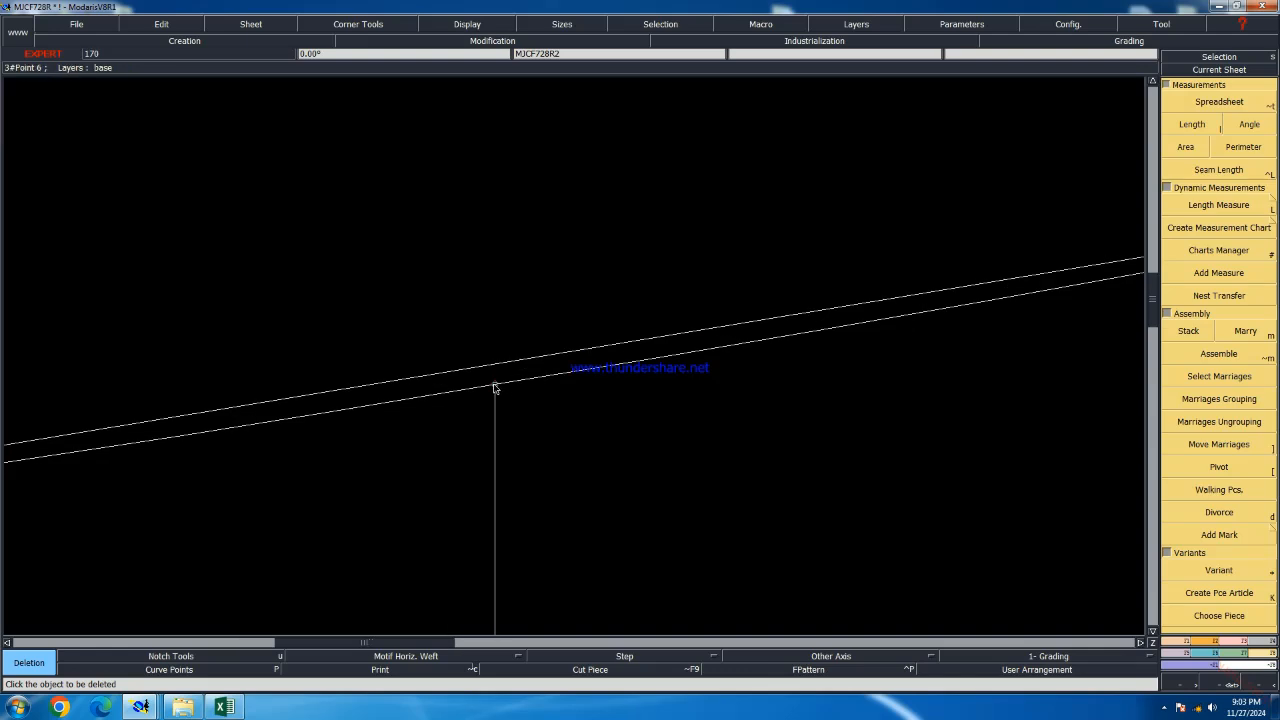
pyautogui.press('l')
pyautogui.click(494, 385)
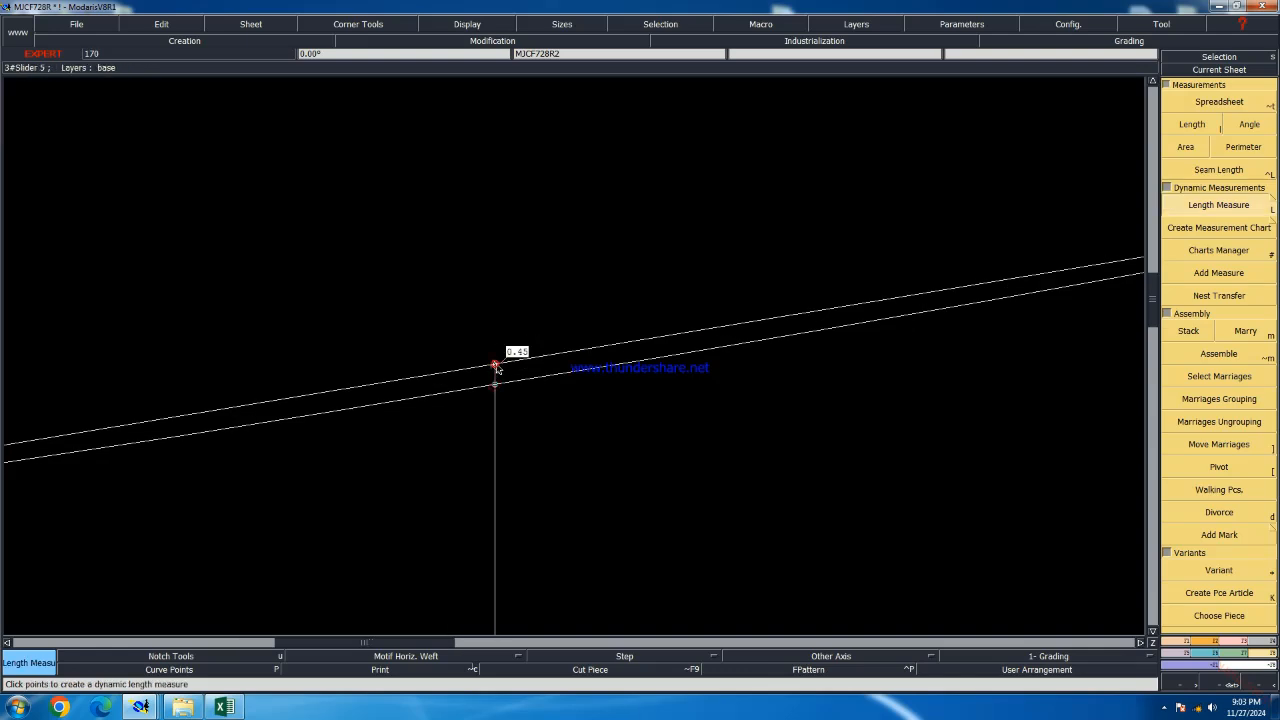
pyautogui.click(494, 366)
pyautogui.scroll(-5, 553, 327)
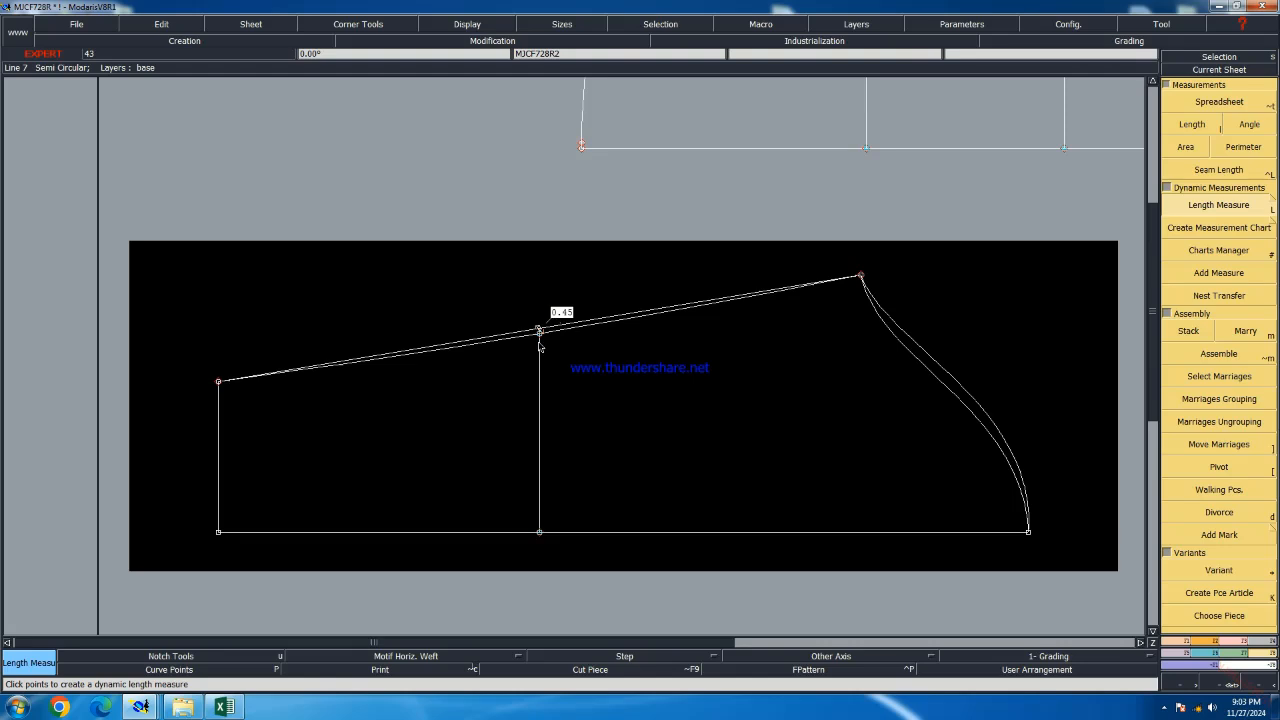
pyautogui.scroll(-2, 496, 357)
pyautogui.scroll(1, 766, 331)
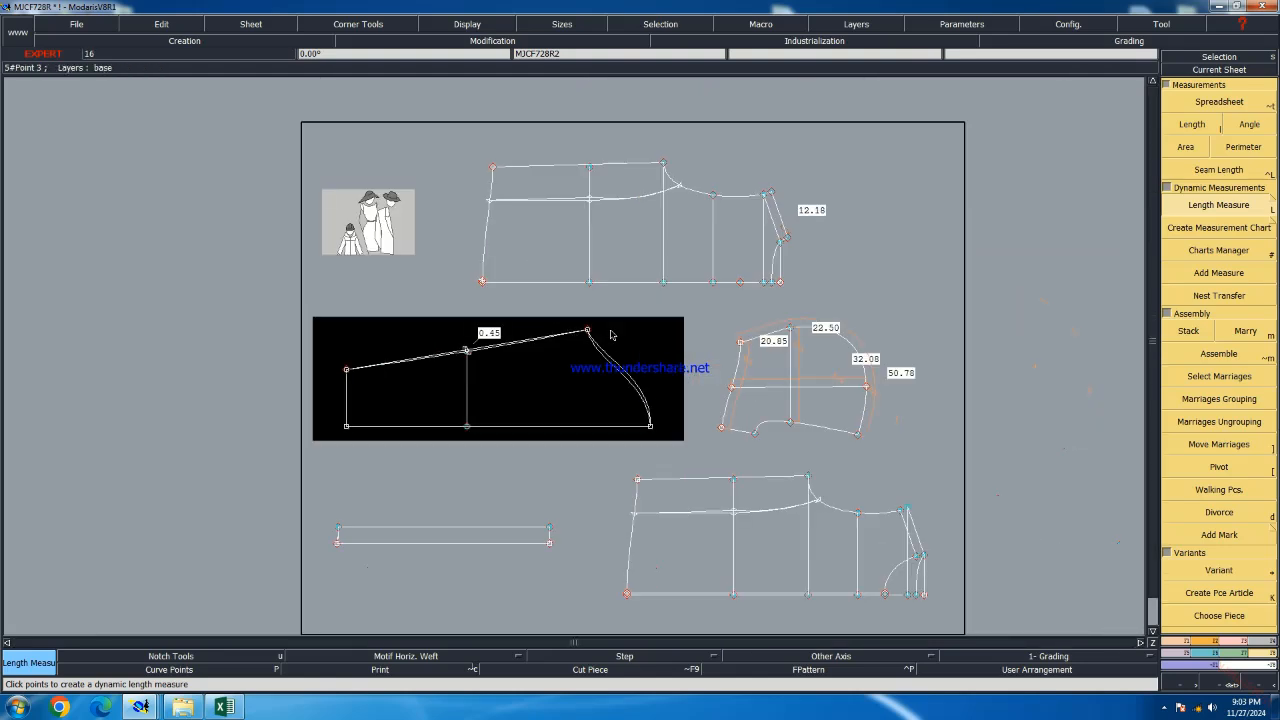
# Read the armhole curve distance from the underarm point to the panel-line point on MJCF728R6 for use on the sleeve
pyautogui.click(684, 188)
pyautogui.scroll(2, 680, 192)
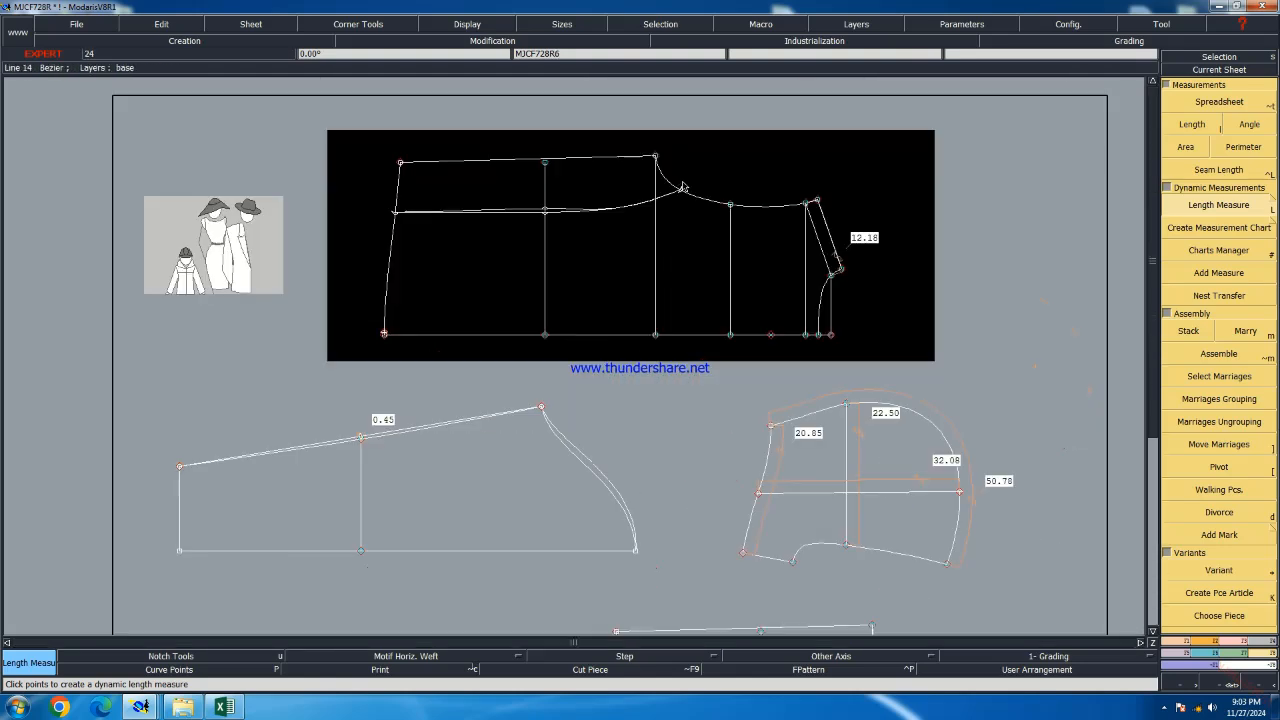
pyautogui.scroll(1, 676, 196)
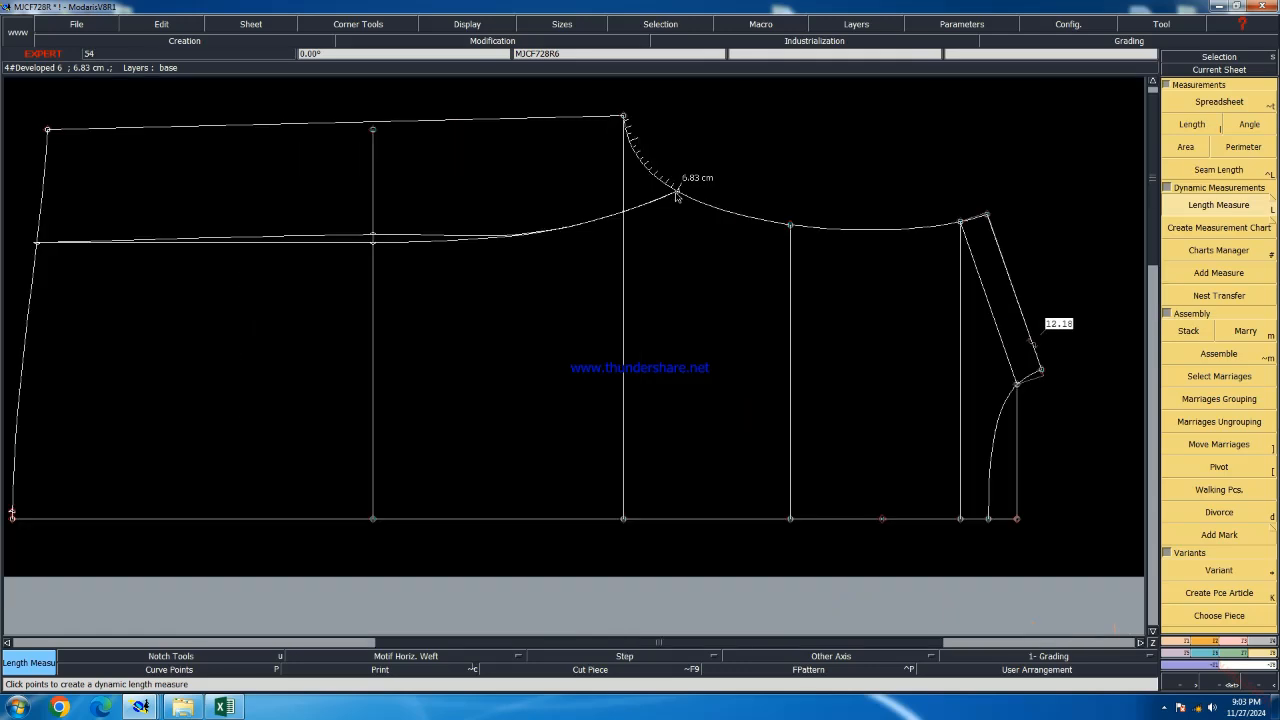
pyautogui.scroll(-3, 679, 197)
pyautogui.scroll(3, 589, 344)
pyautogui.scroll(2, 589, 344)
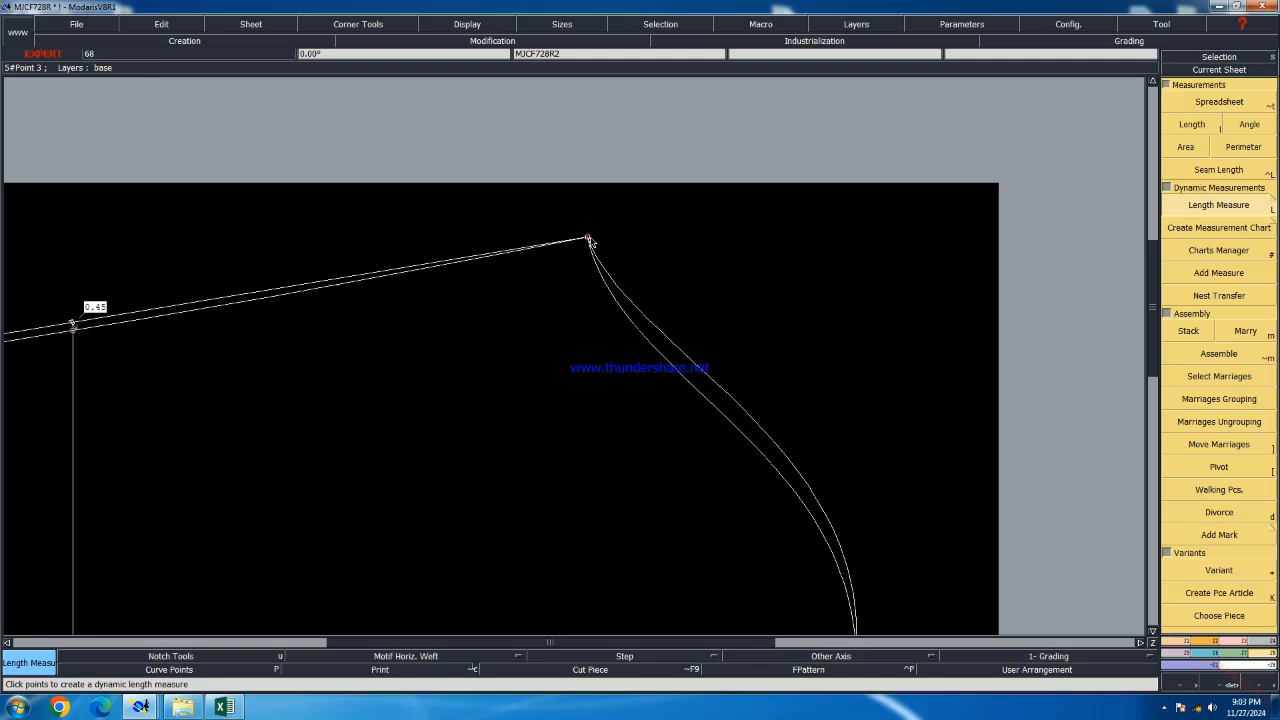
pyautogui.press('d')
pyautogui.click(590, 243)
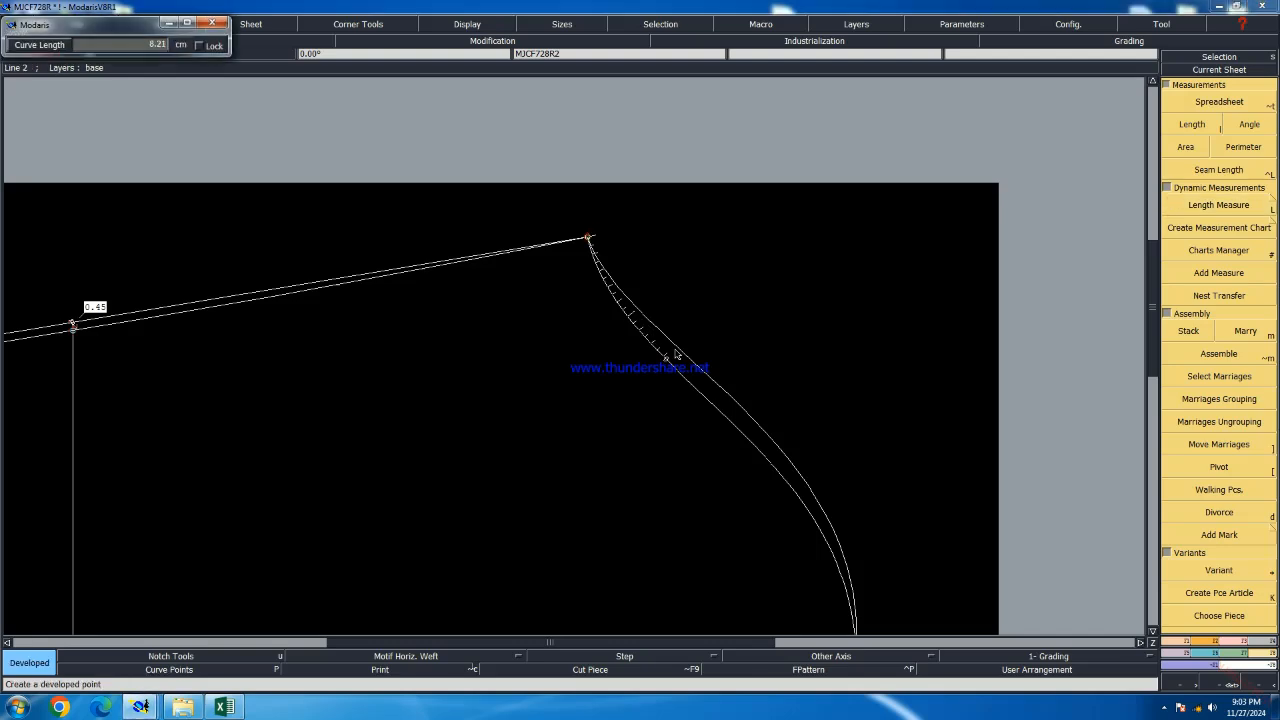
pyautogui.click(775, 286)
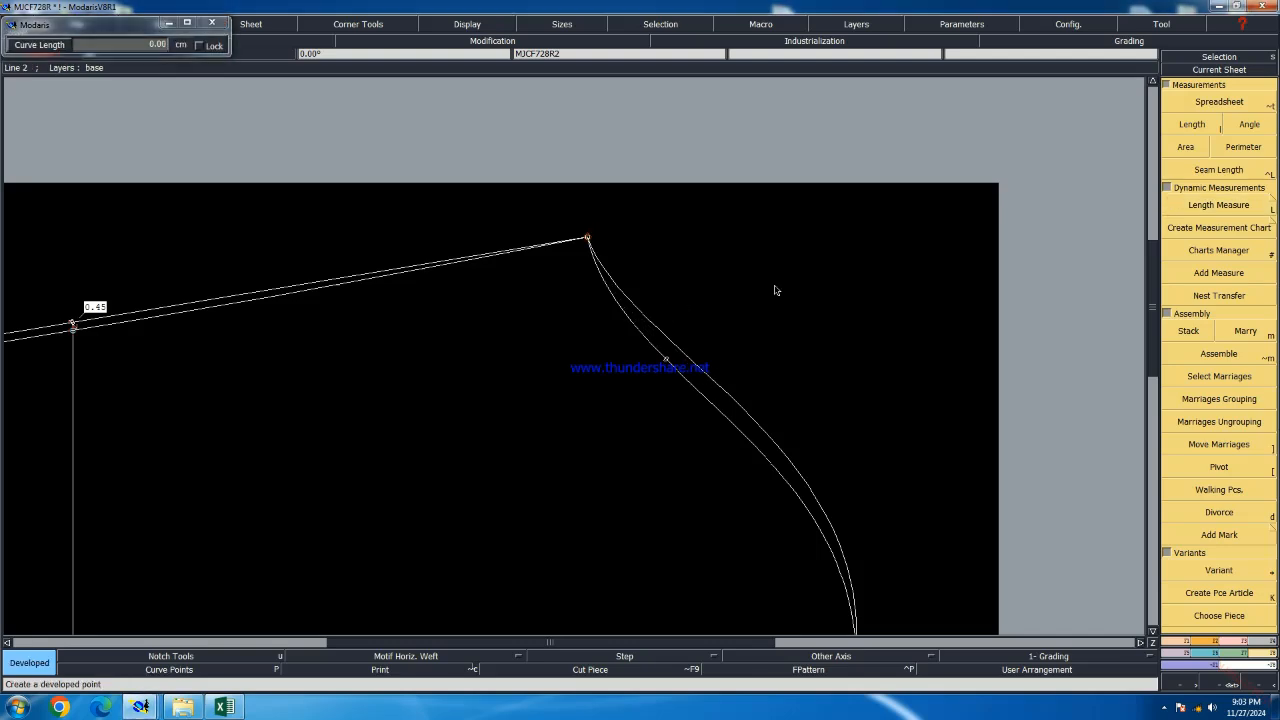
pyautogui.hotkey('ctrl', 'z')
# Place a developed point on MJCF728R2's outer sleeve-head curve, matching the underarm-to-panel-line distance on MJCF728R6's armhole
pyautogui.click(590, 242)
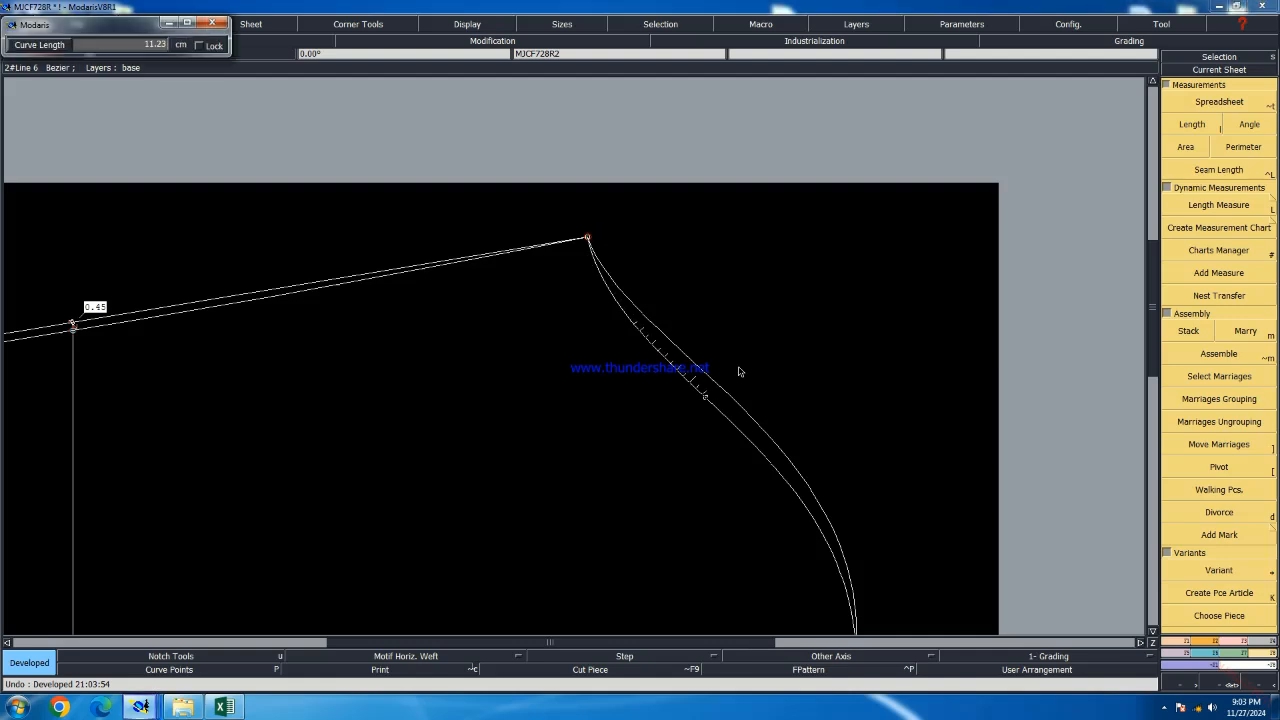
pyautogui.write('1')
pyautogui.press('Return')
pyautogui.scroll(-3, 602, 311)
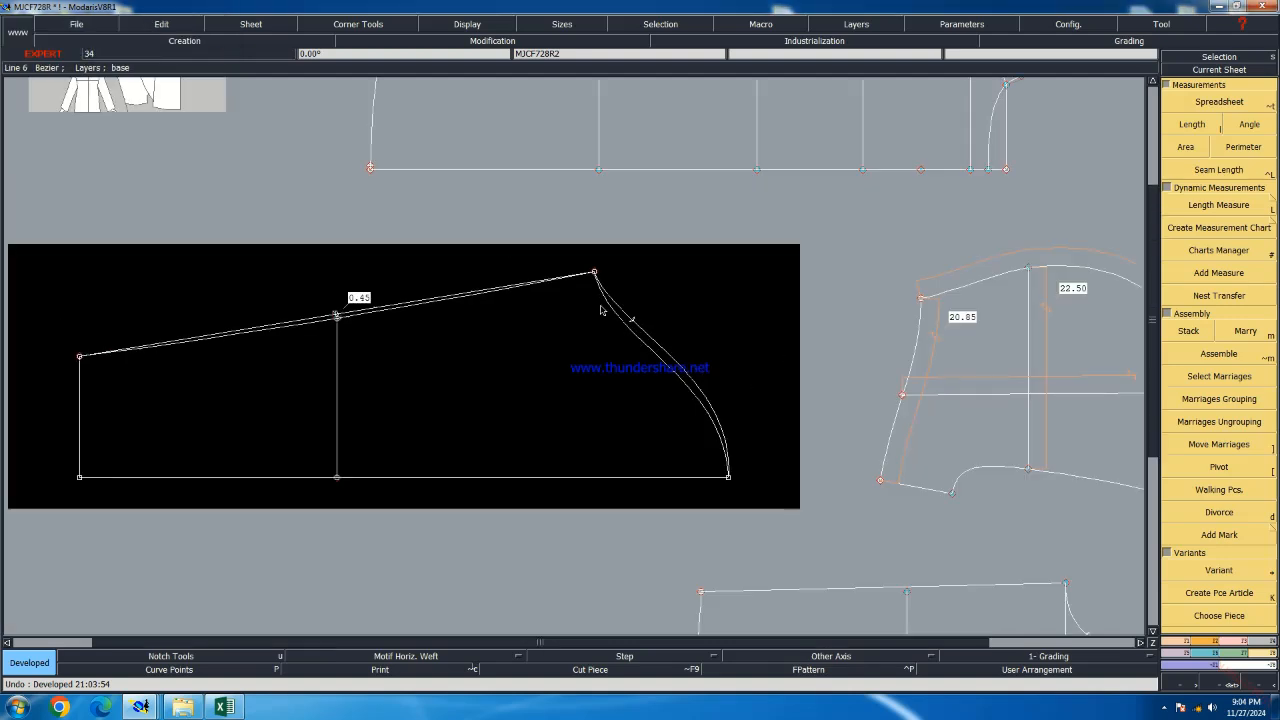
# Compare MJCF728R6's panel line and the sleeve-head point on MJCF728R2 with the jacket sketch in Excel
pyautogui.scroll(4, 645, 285)
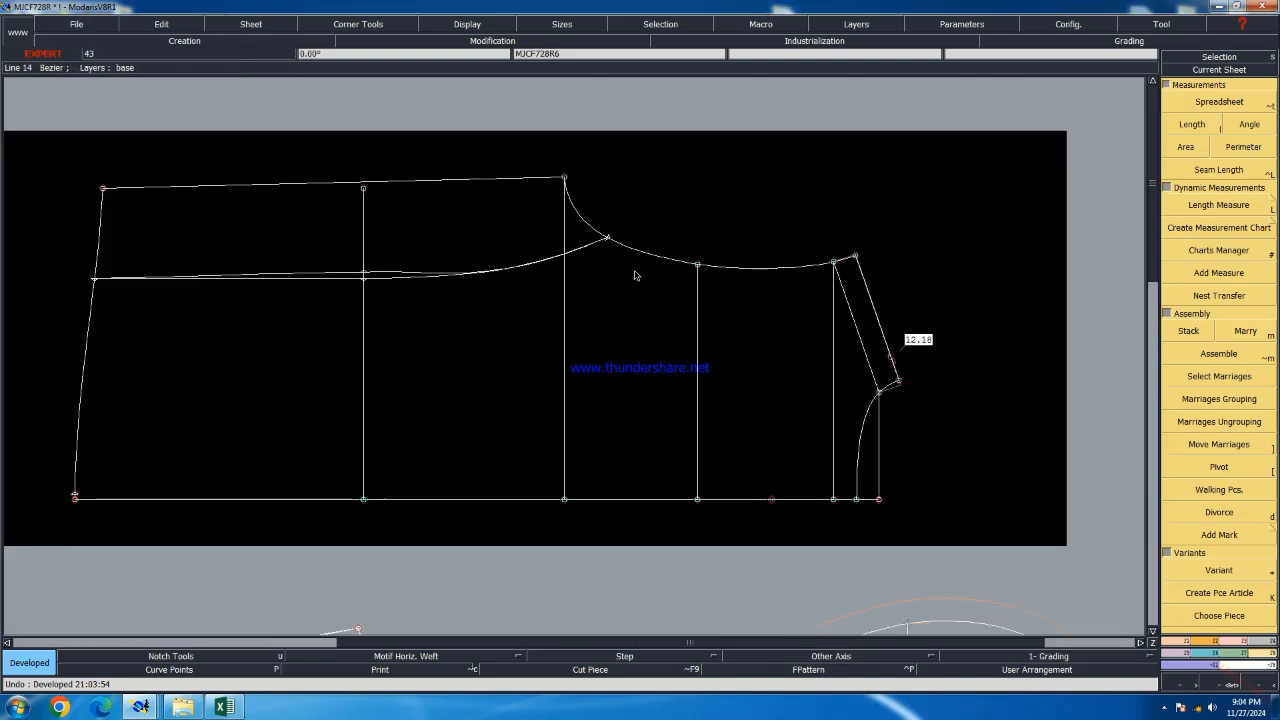
pyautogui.scroll(-2, 640, 280)
pyautogui.click(224, 708)
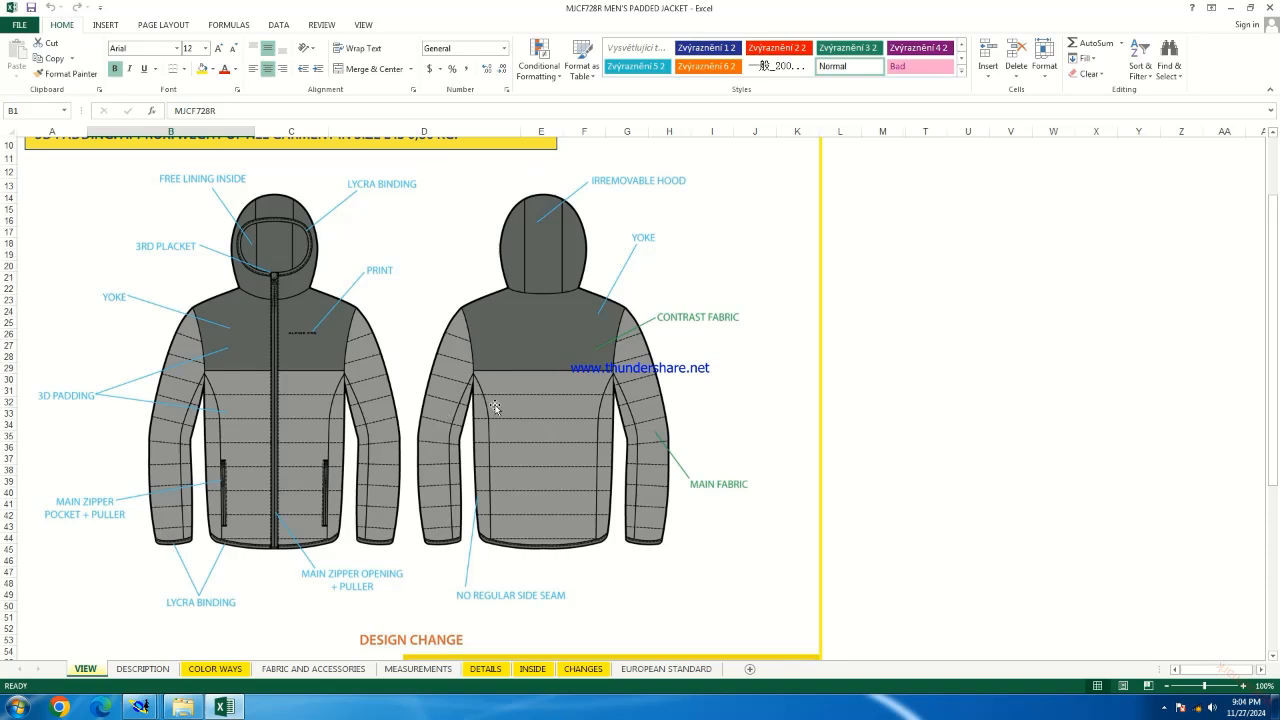
pyautogui.click(1230, 8)
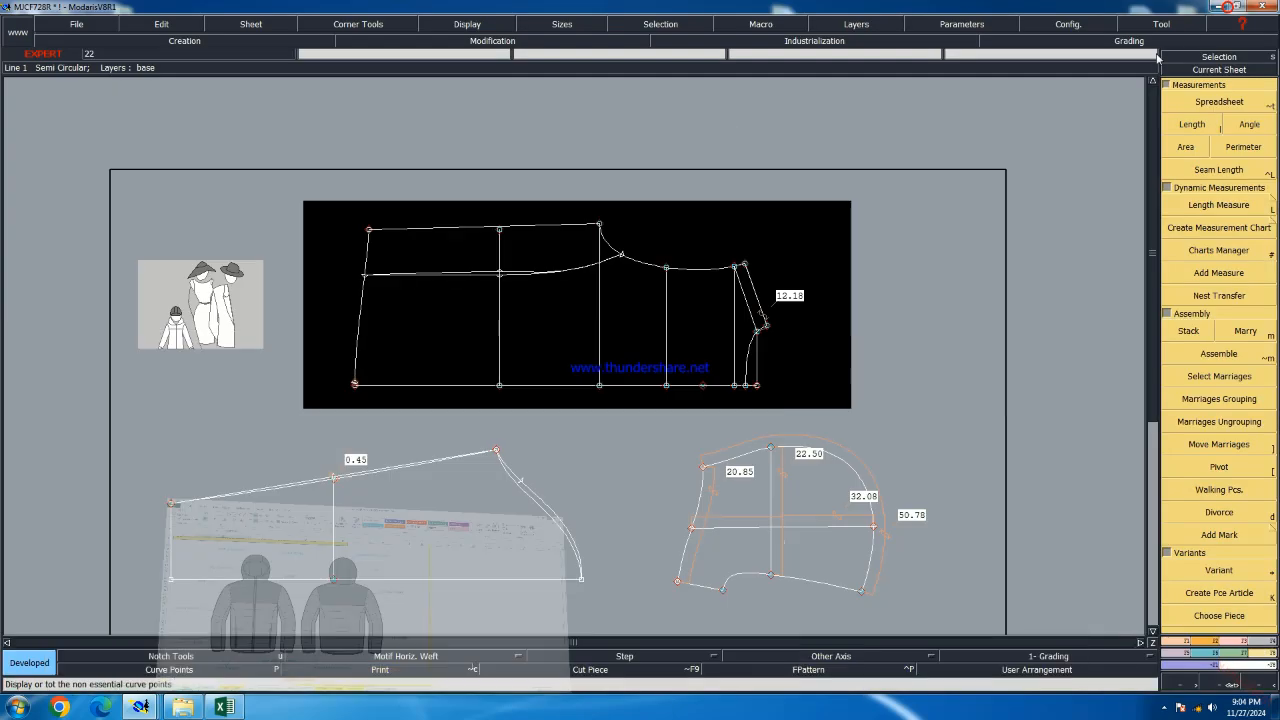
pyautogui.scroll(2, 488, 489)
pyautogui.scroll(2, 488, 489)
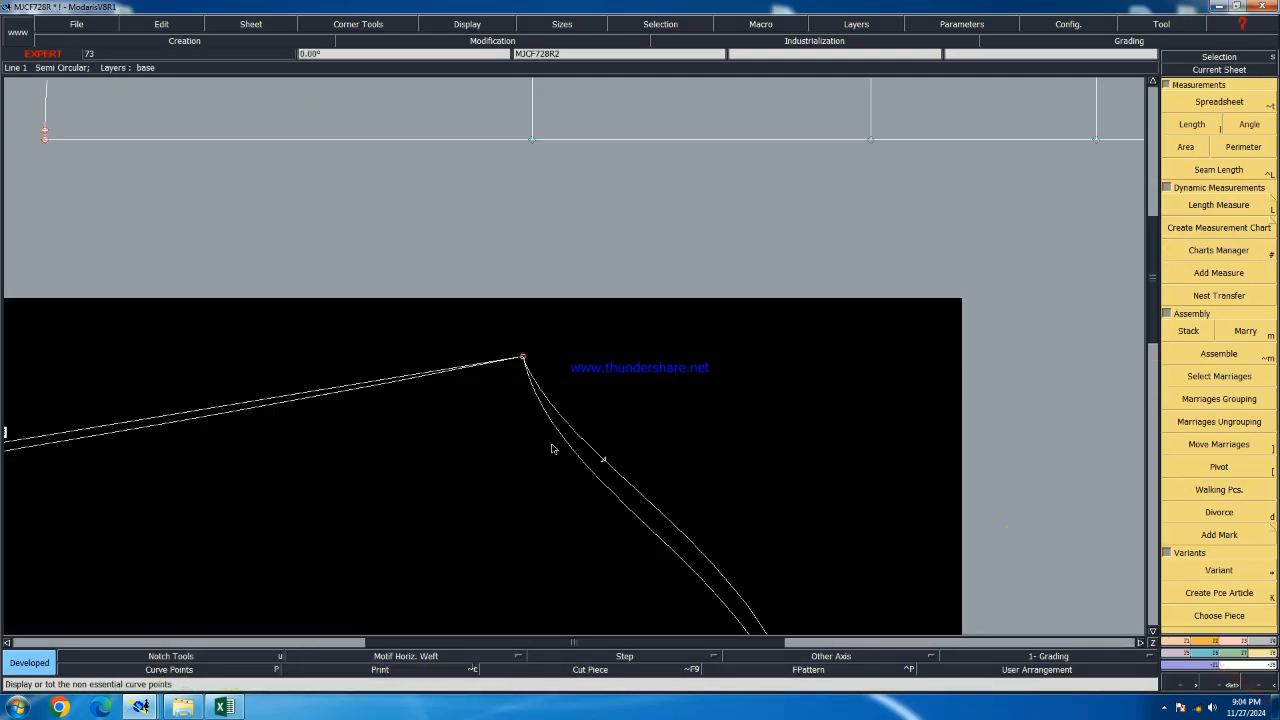
pyautogui.scroll(-1, 617, 356)
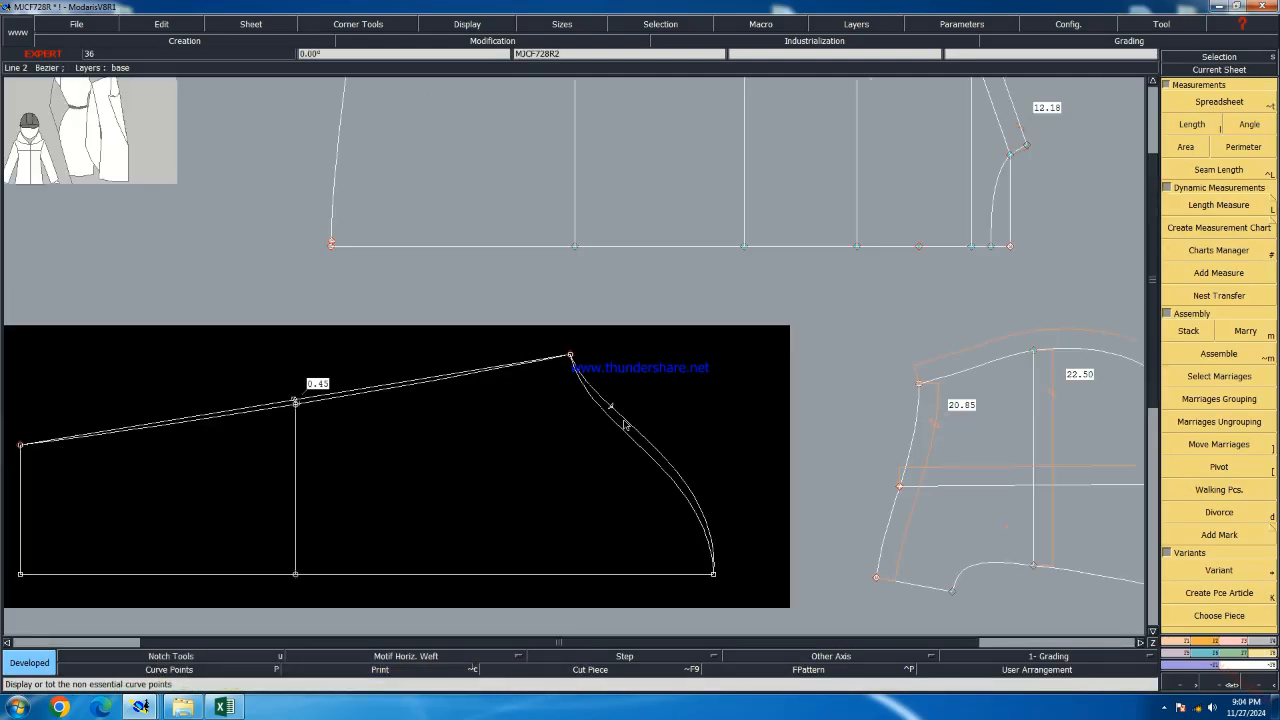
pyautogui.scroll(-2, 645, 402)
pyautogui.scroll(1, 588, 298)
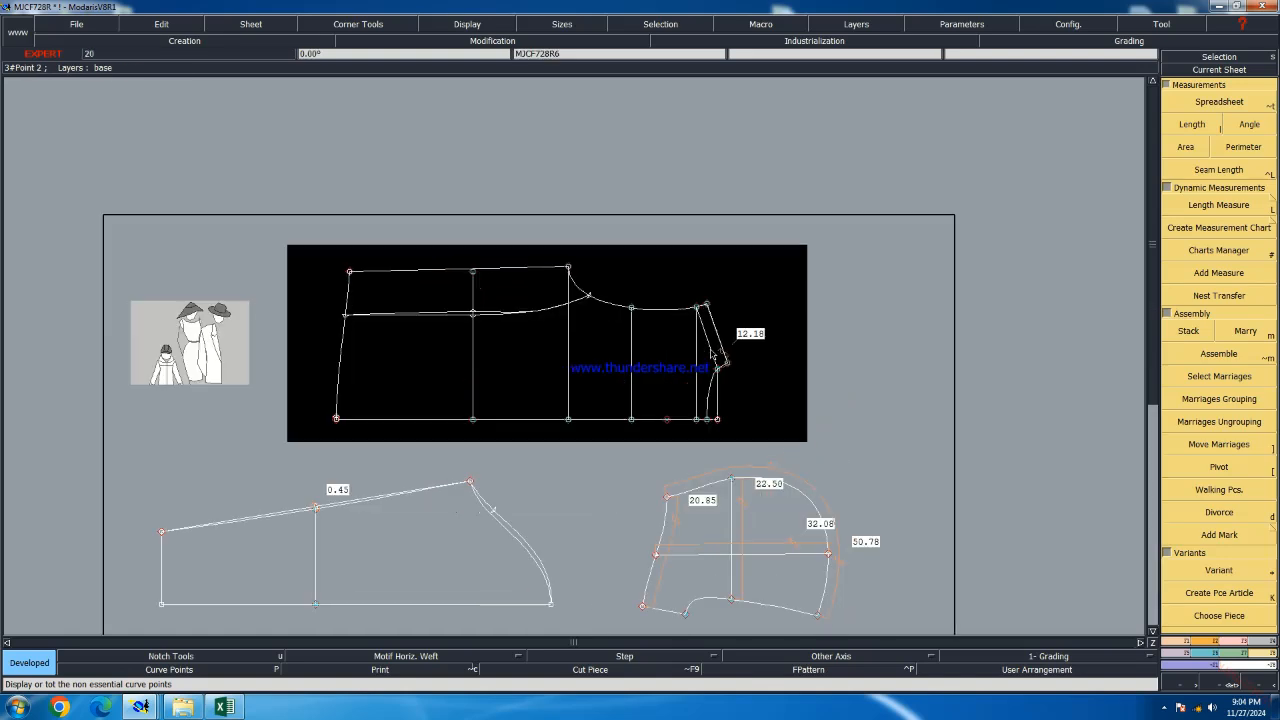
# Check the armhole curve distance from the underarm point to the panel-line point on MJCF728R6 and on MJCF728R5
pyautogui.click(588, 298)
pyautogui.scroll(-3, 590, 297)
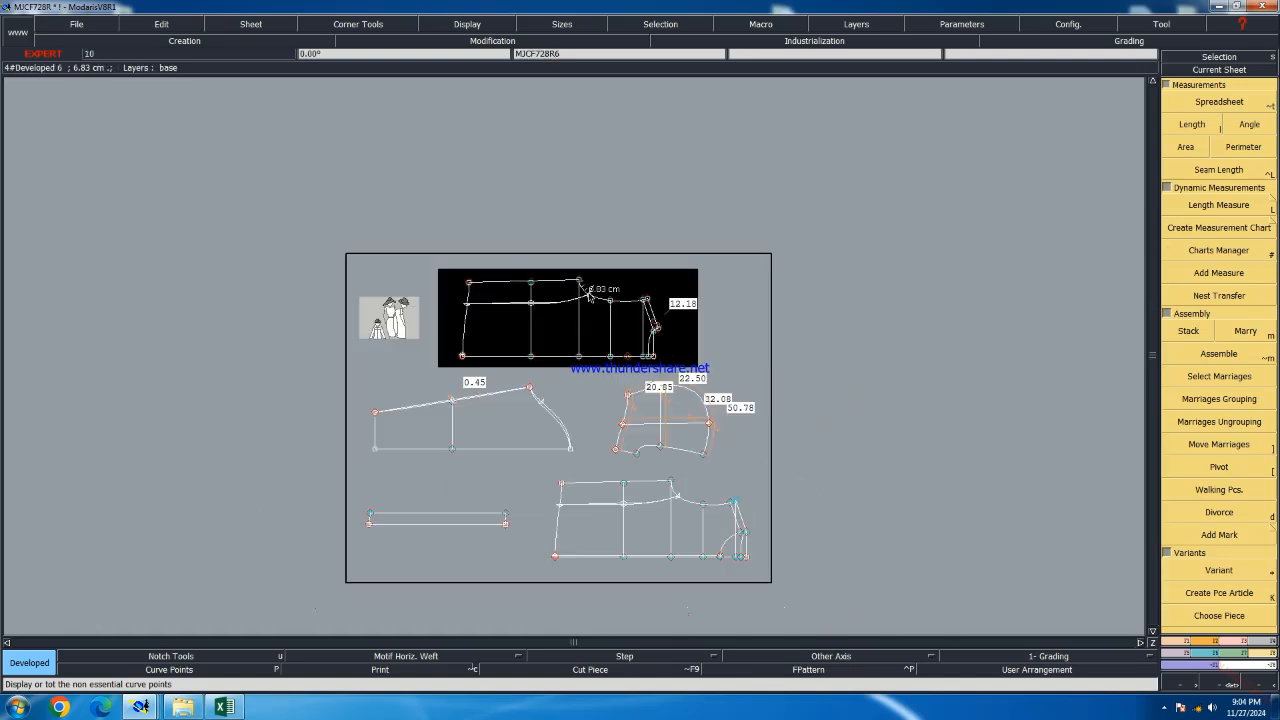
pyautogui.scroll(4, 632, 362)
pyautogui.scroll(1, 632, 362)
pyautogui.click(632, 355)
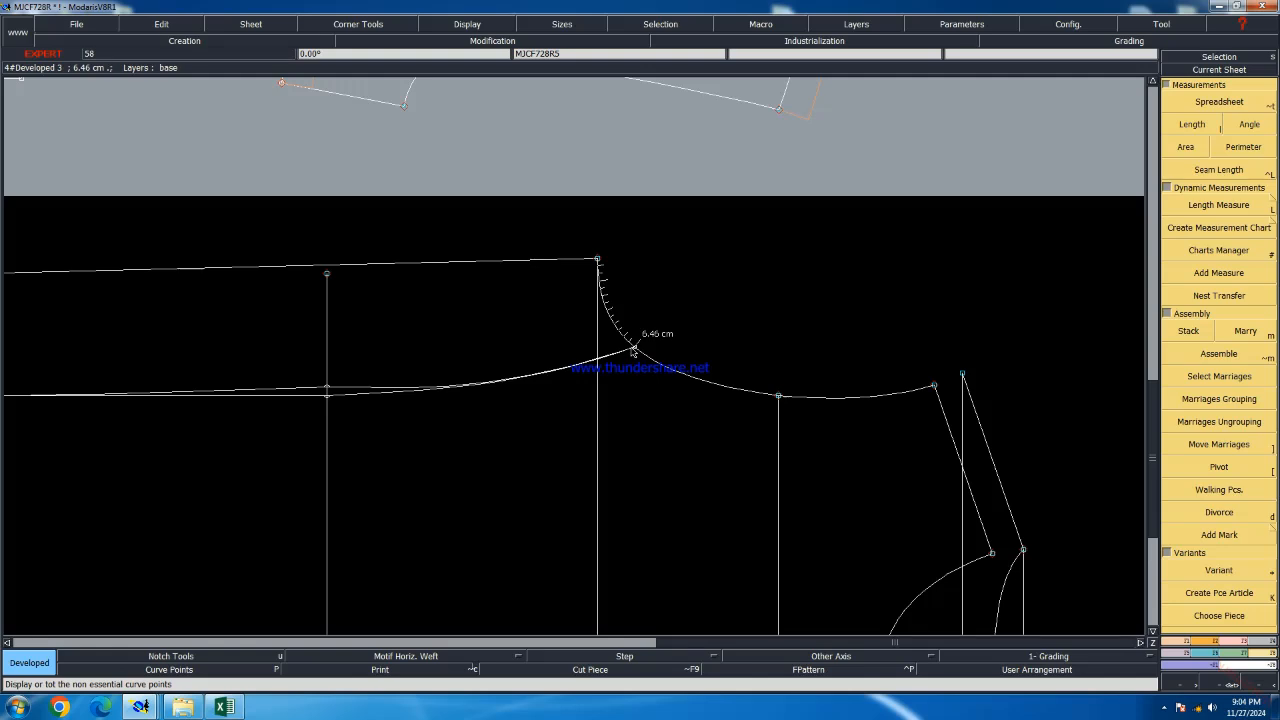
pyautogui.scroll(1, 633, 352)
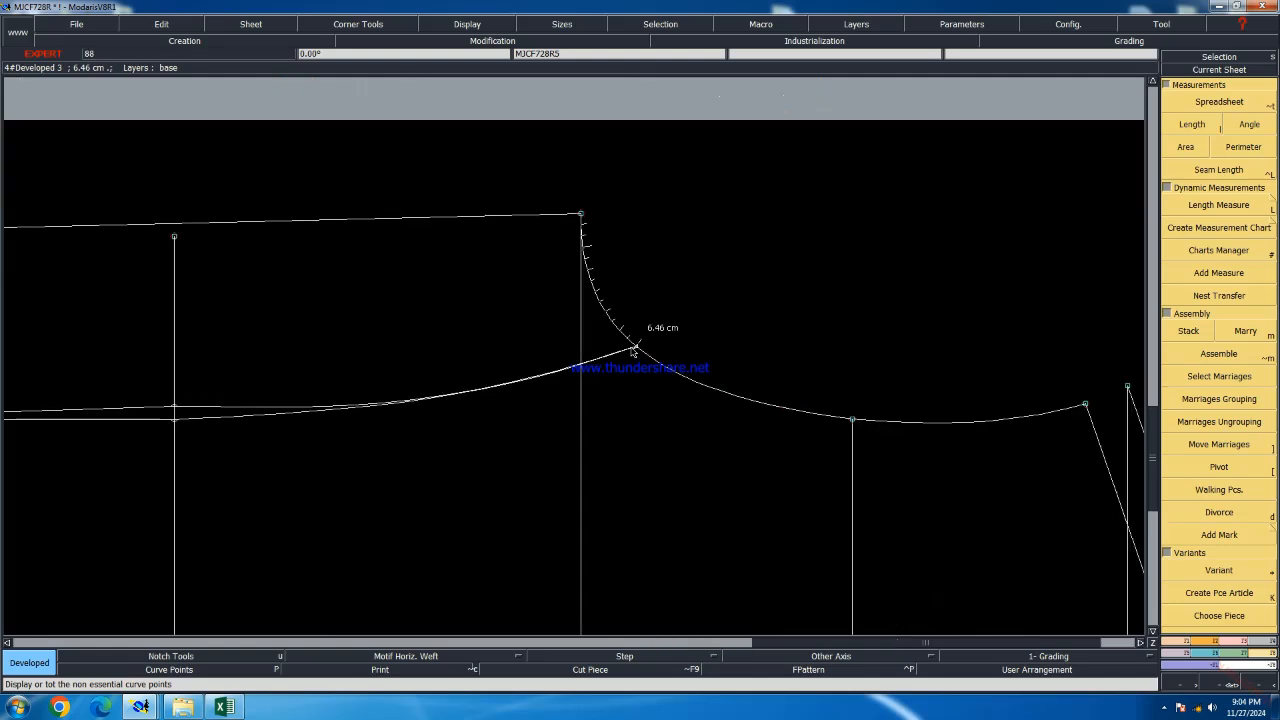
pyautogui.scroll(-1, 832, 316)
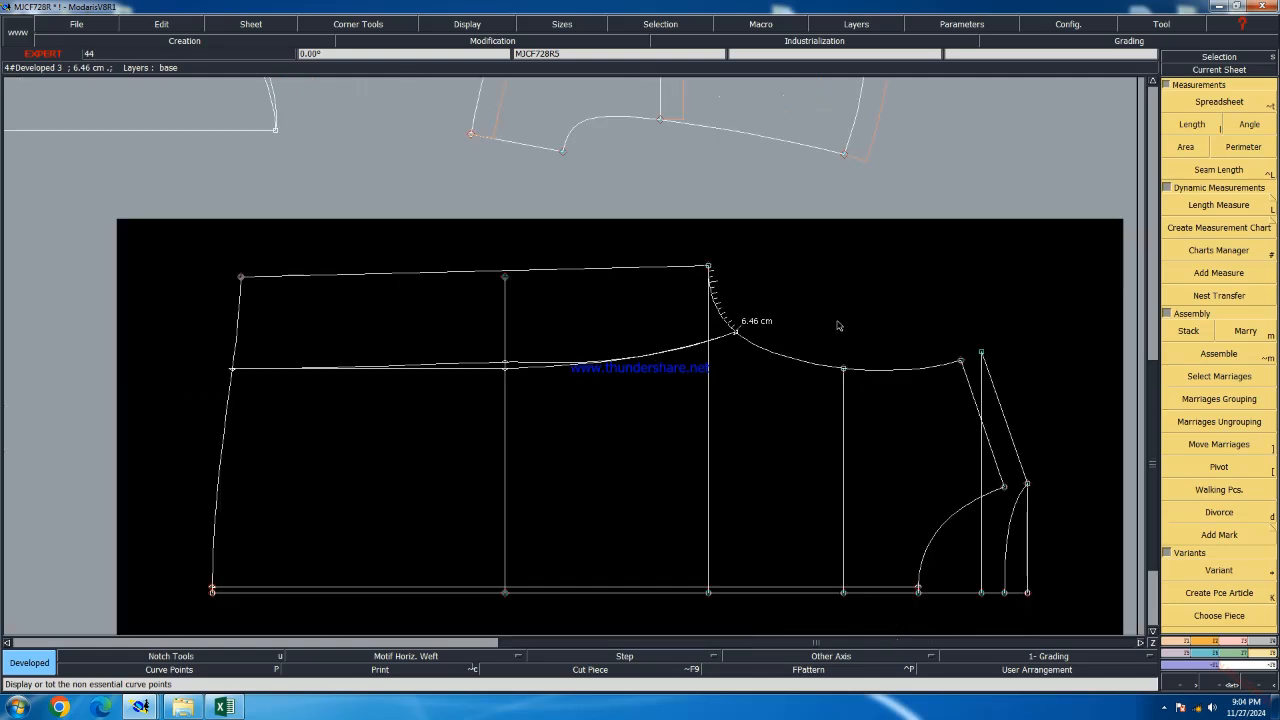
pyautogui.click(738, 339)
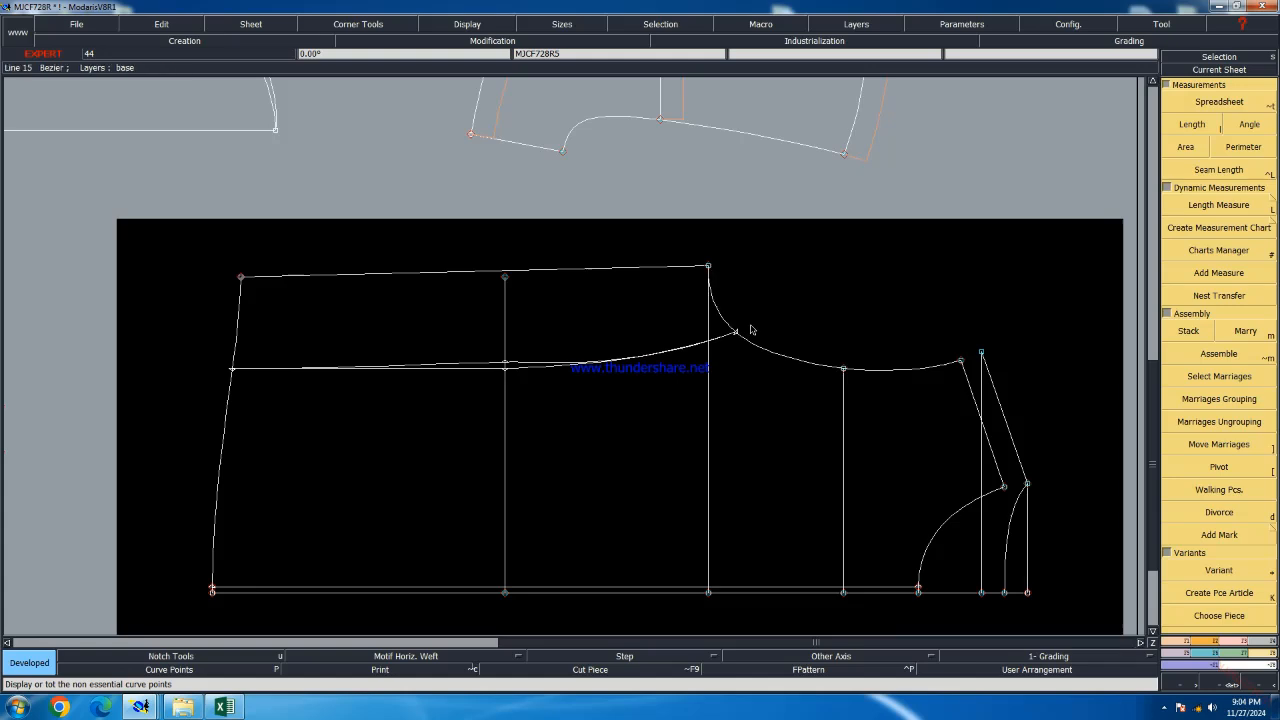
# Place a developed point on MJCF728R2's inner sleeve-head curve, 6.50 cm along the curve from the underarm point
pyautogui.scroll(-2, 751, 329)
pyautogui.click(604, 207)
pyautogui.scroll(3, 591, 223)
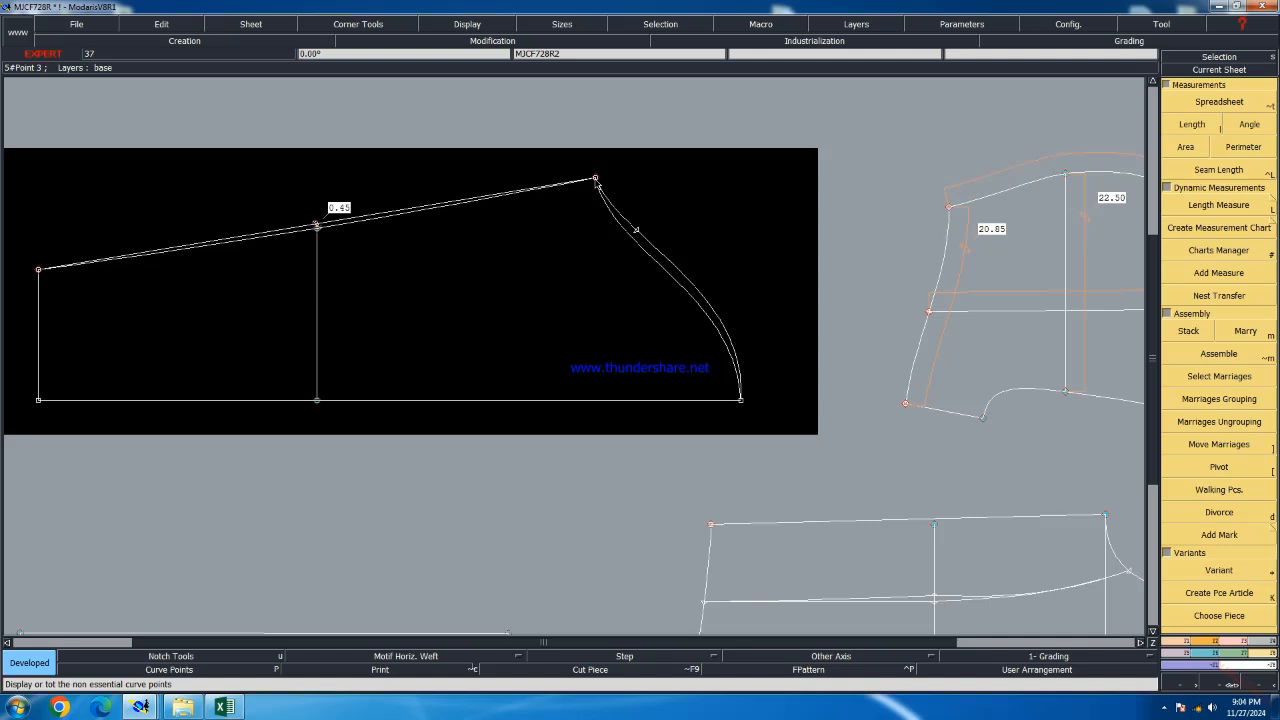
pyautogui.click(597, 183)
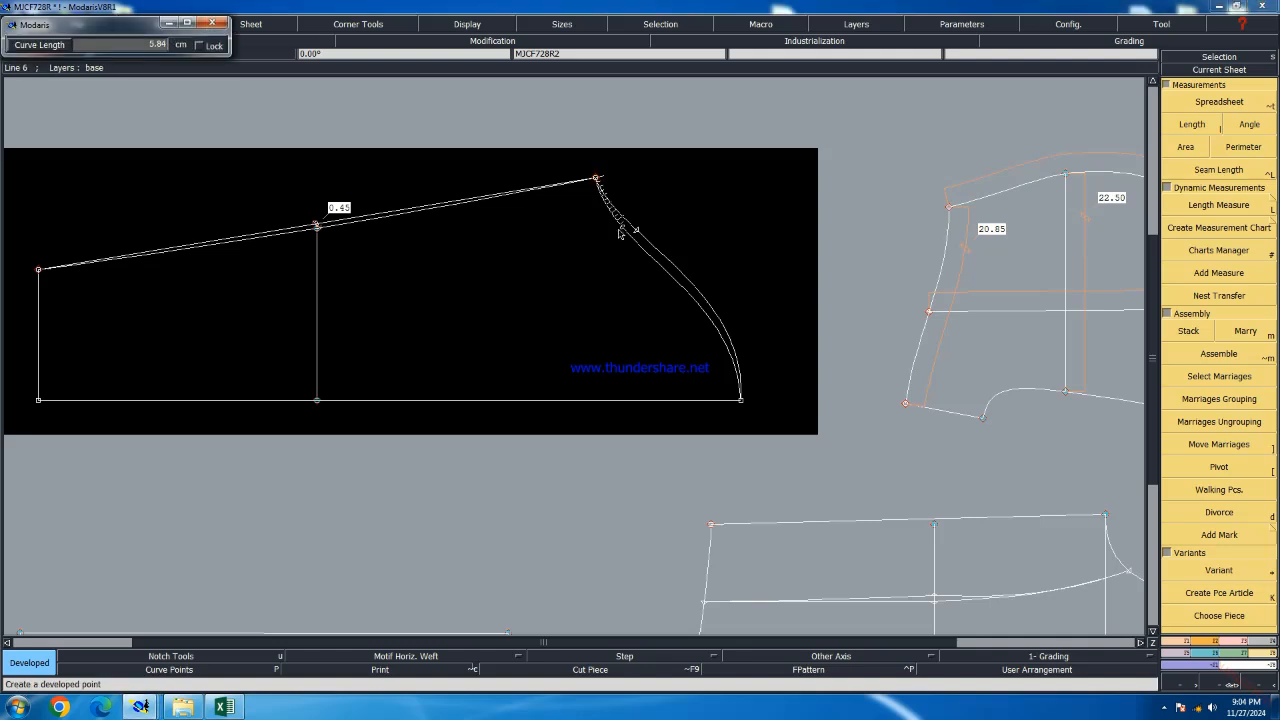
pyautogui.write('6.5')
pyautogui.press('Return')
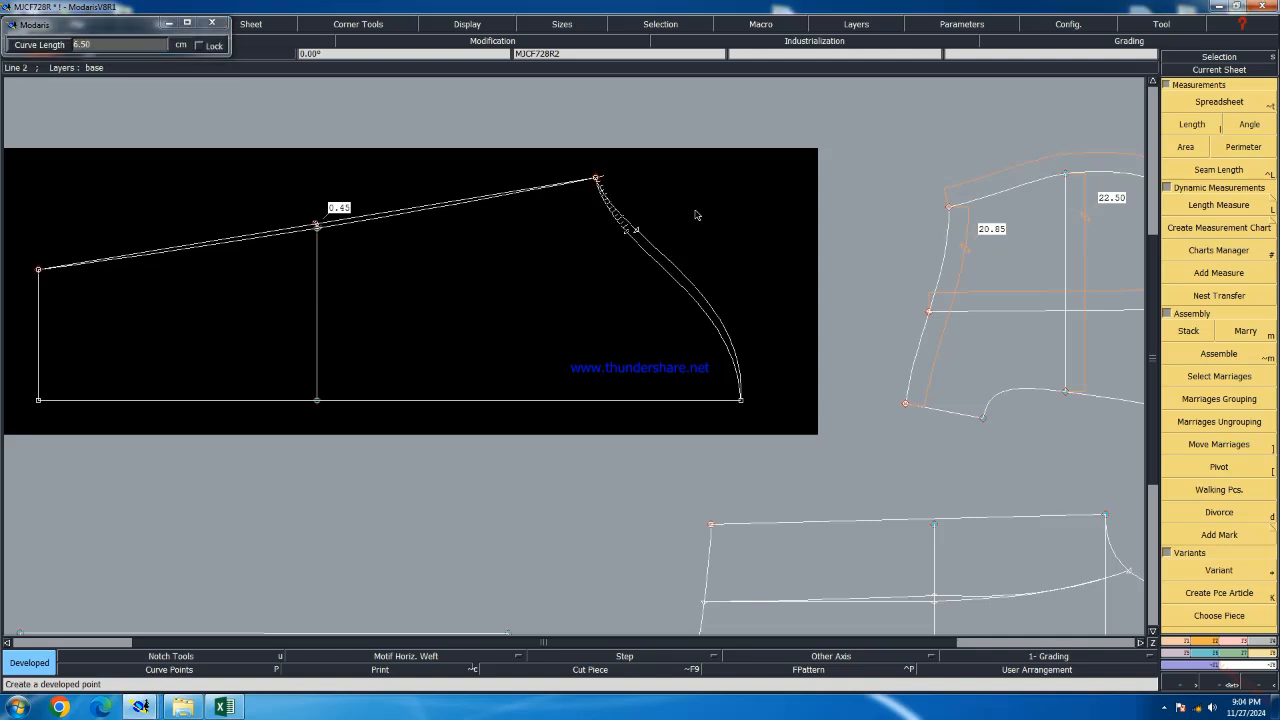
pyautogui.scroll(-3, 515, 290)
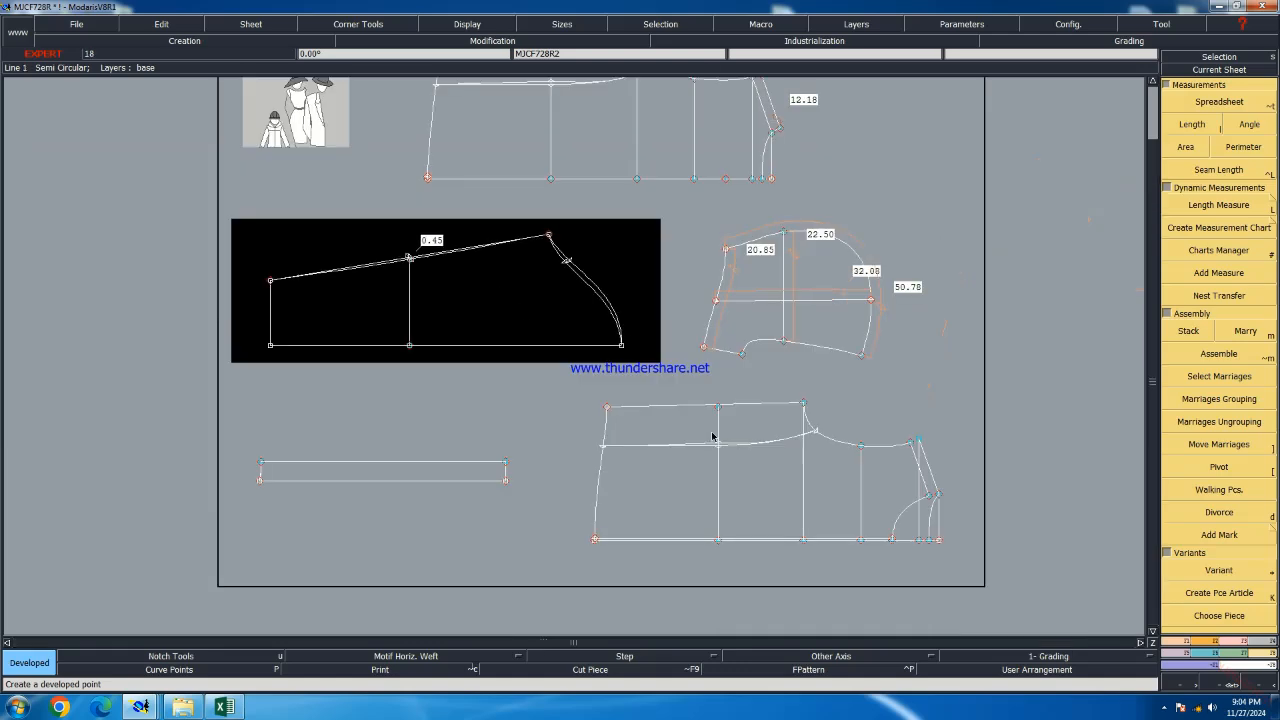
# Examine the sleeve panel seam from sleeve head to cuff on the jacket sketch in Excel, and return to Modaris
pyautogui.click(225, 707)
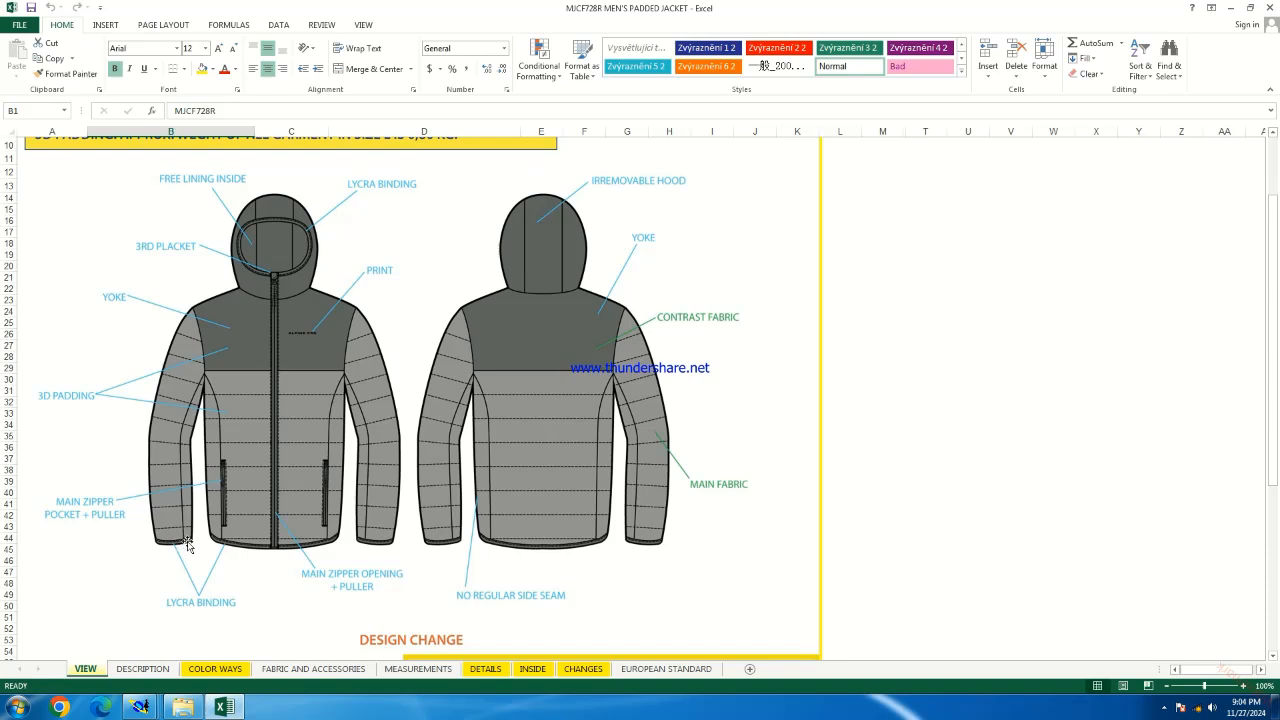
pyautogui.scroll(-2, 176, 540)
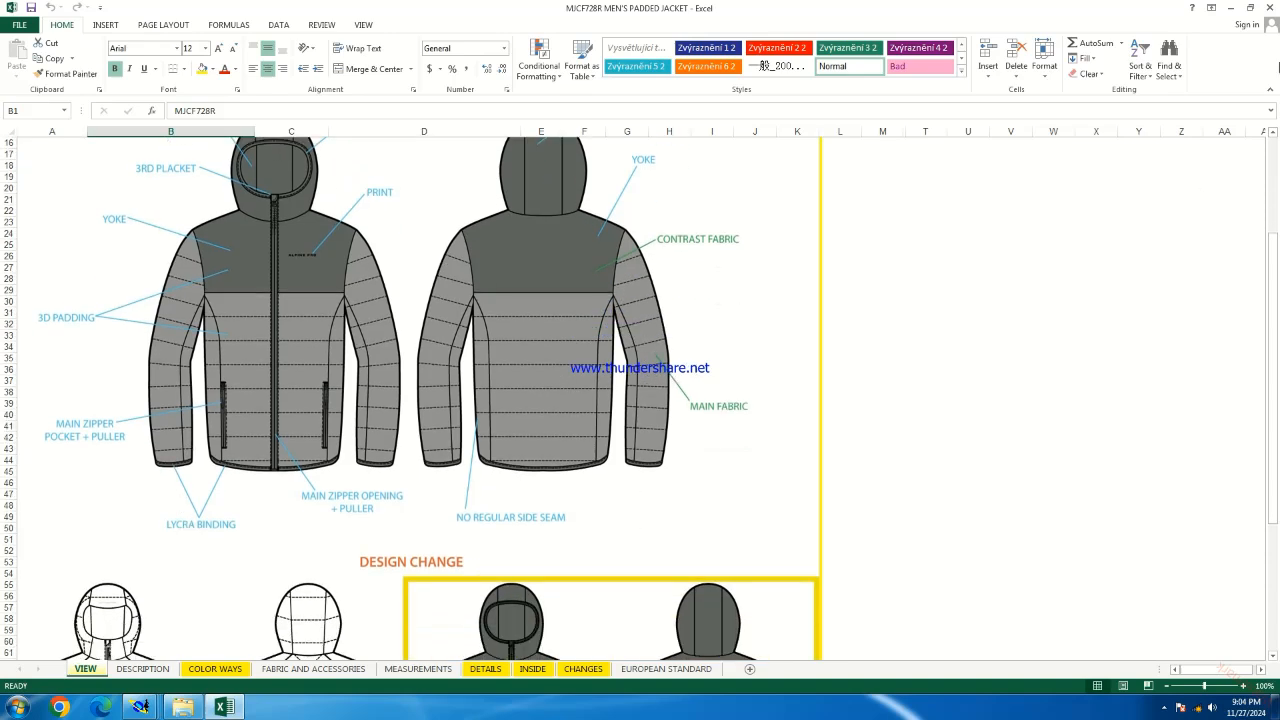
pyautogui.click(1230, 7)
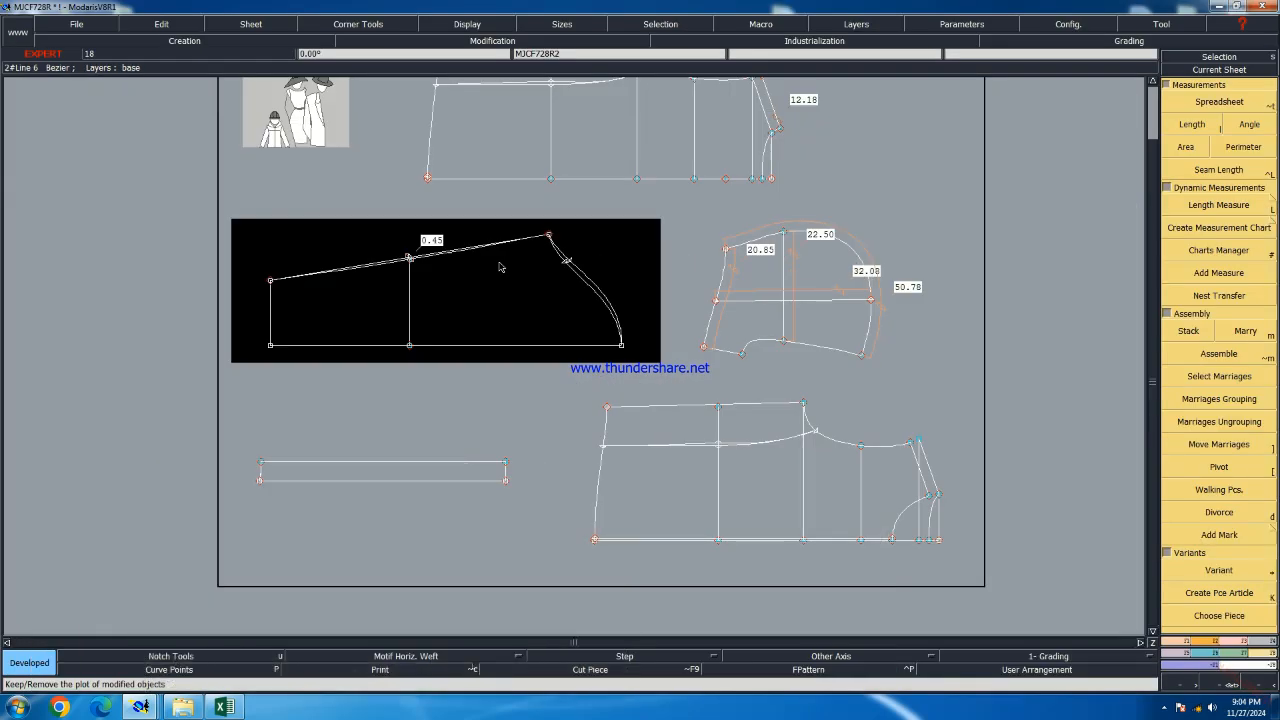
# Add a dynamic length measure along the cuff line of MJCF728R2 and save the model
pyautogui.press('Home')
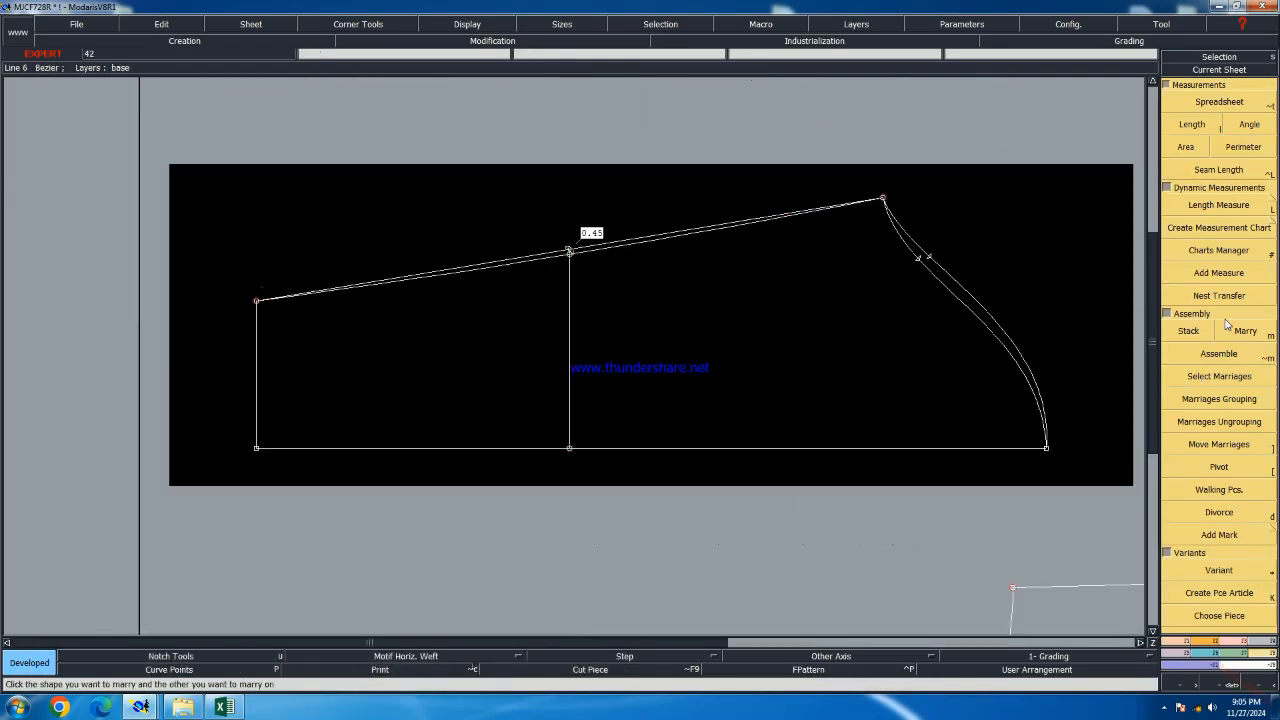
pyautogui.click(1218, 204)
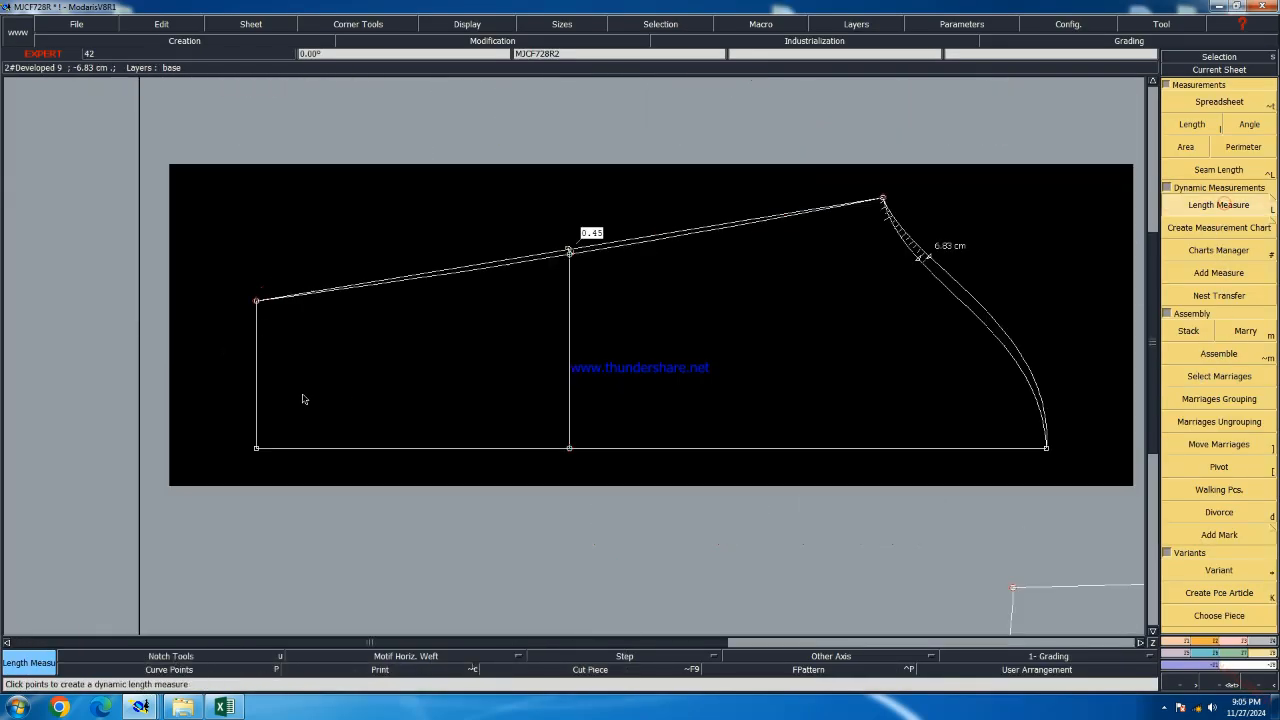
pyautogui.click(257, 370)
pyautogui.click(311, 554)
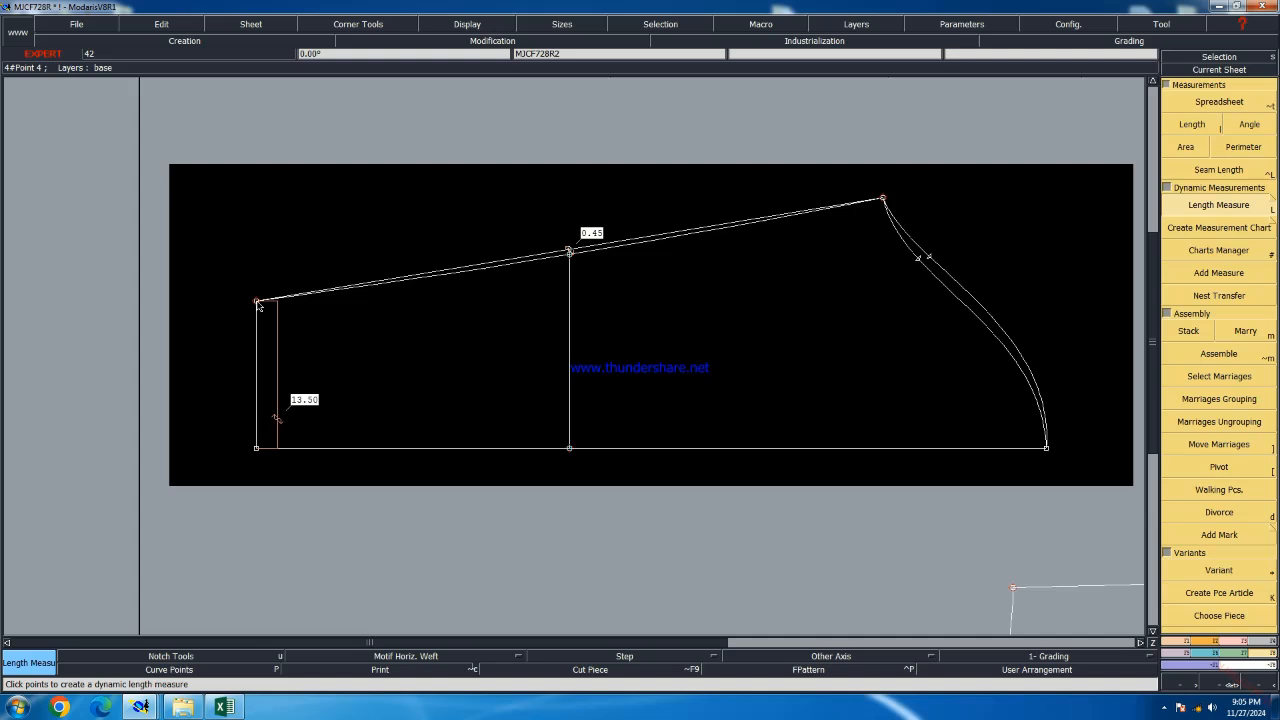
pyautogui.hotkey('ctrl', 's')
pyautogui.click(624, 423)
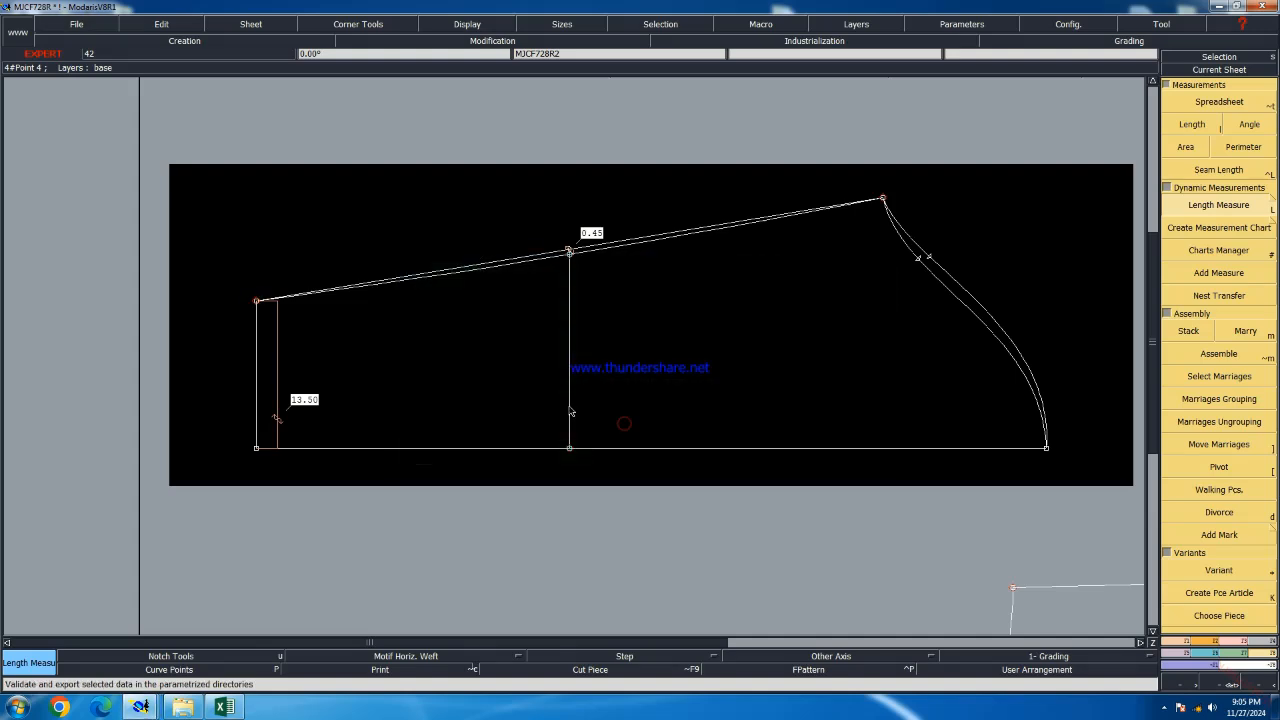
# Place a developed point on MJCF728R2's cuff line, 4.50 cm from its underarm-seam end
pyautogui.hotkey('shift', 'd')
pyautogui.click(257, 302)
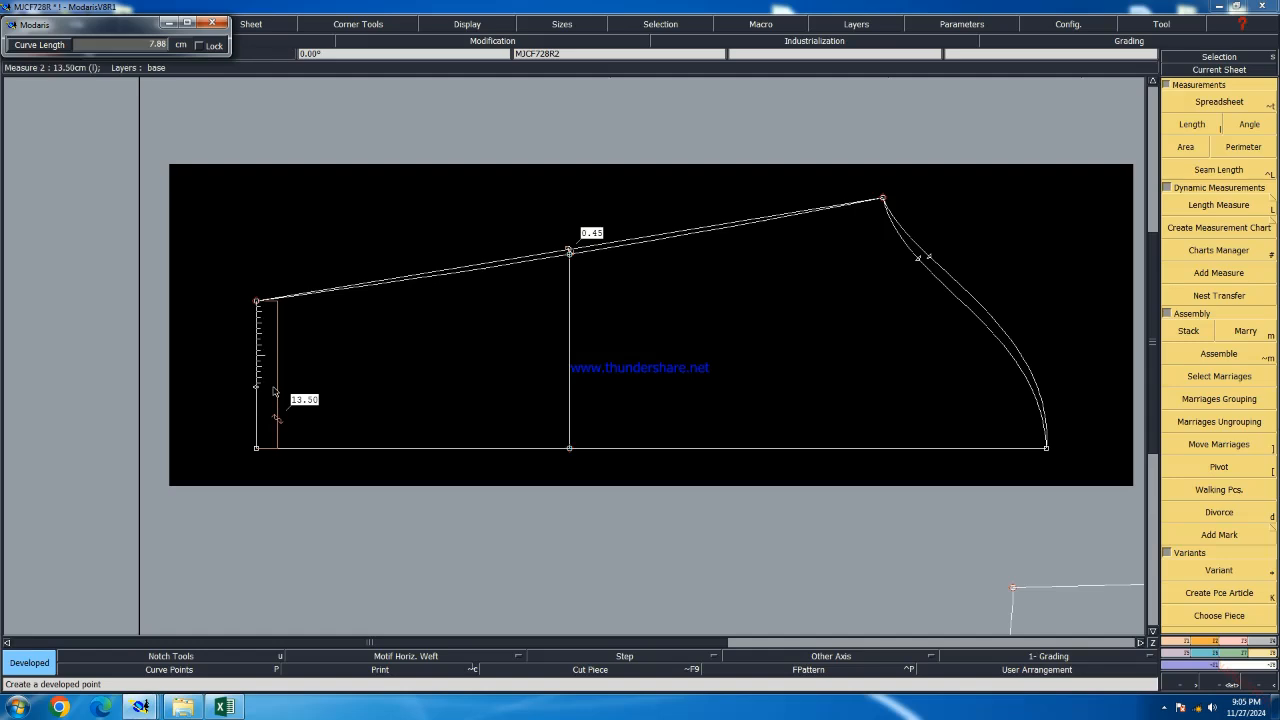
pyautogui.write('6.506')
pyautogui.press('Return')
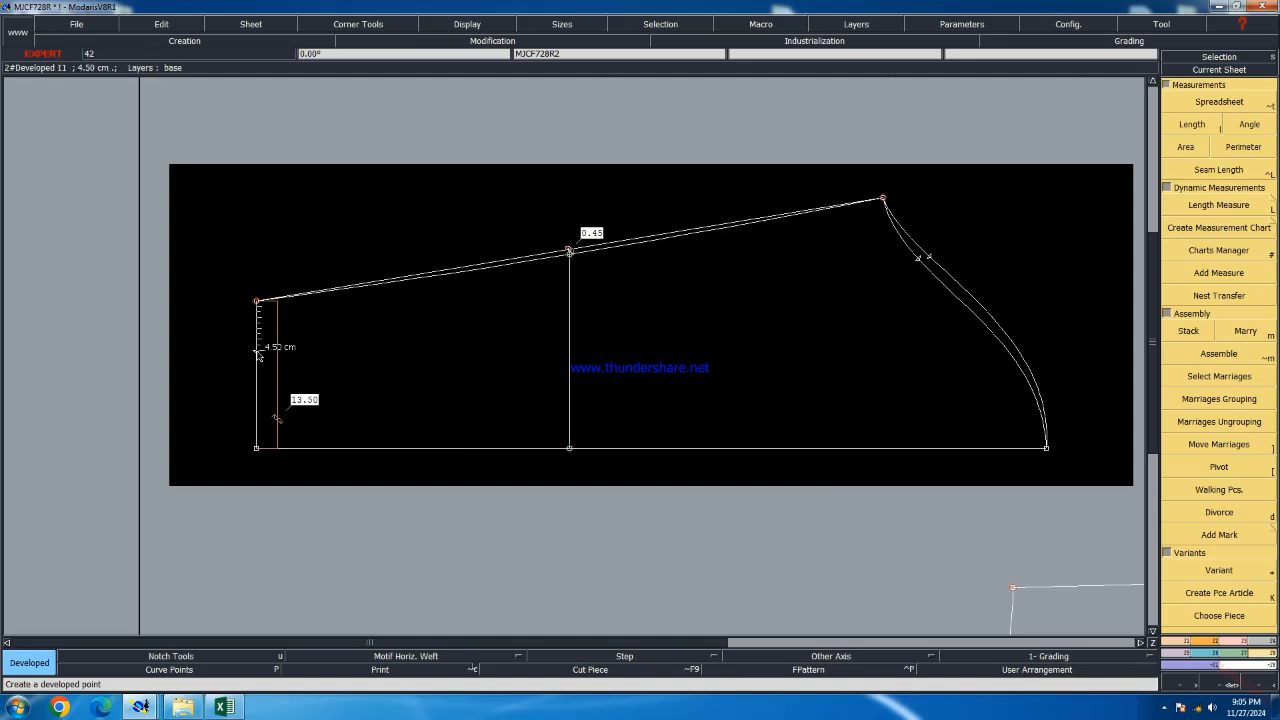
# Try joining MJCF728R2's cuff point to the two sleeve-head points with straight Bezier lines, and undo both lines
pyautogui.press('b')
pyautogui.click(257, 352)
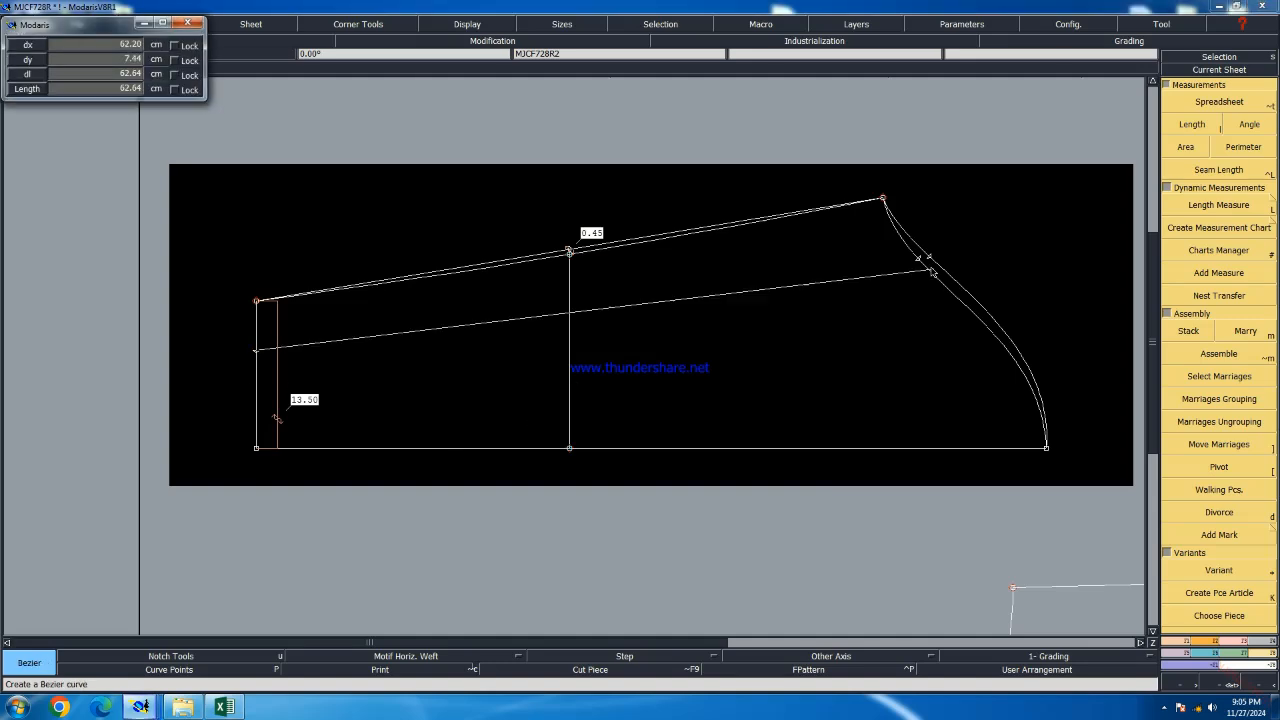
pyautogui.click(918, 260)
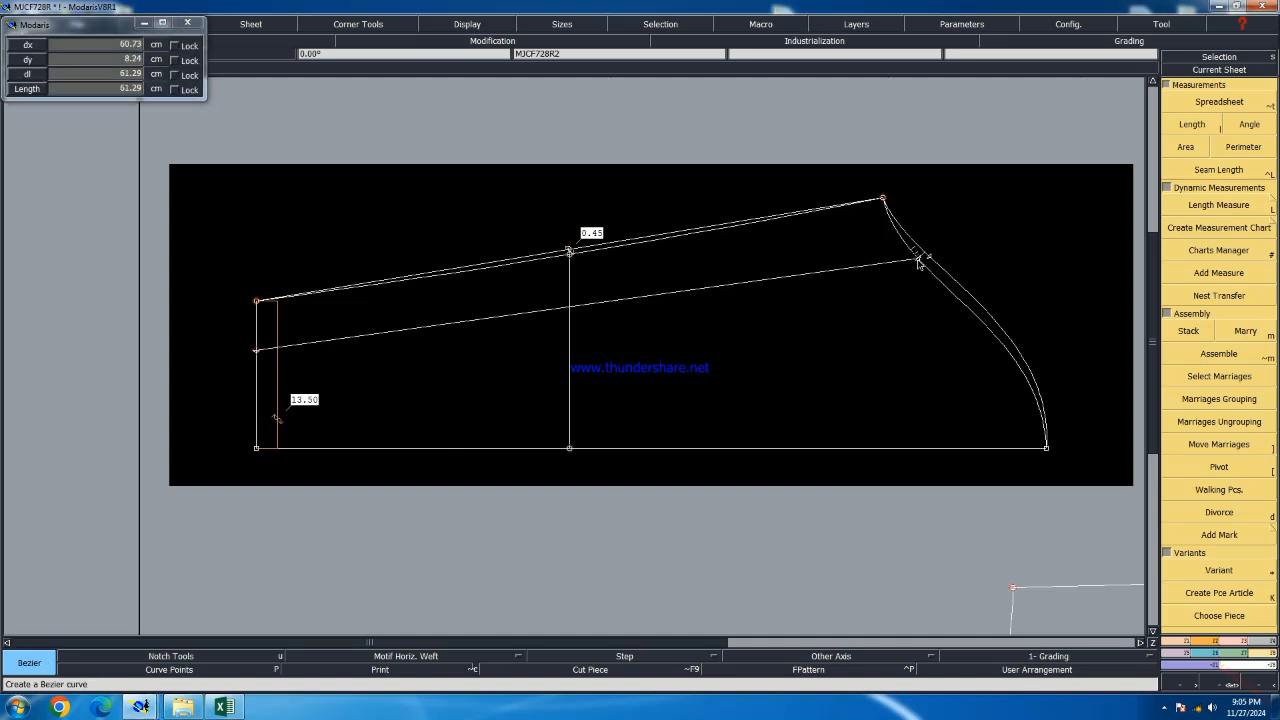
pyautogui.click(257, 352)
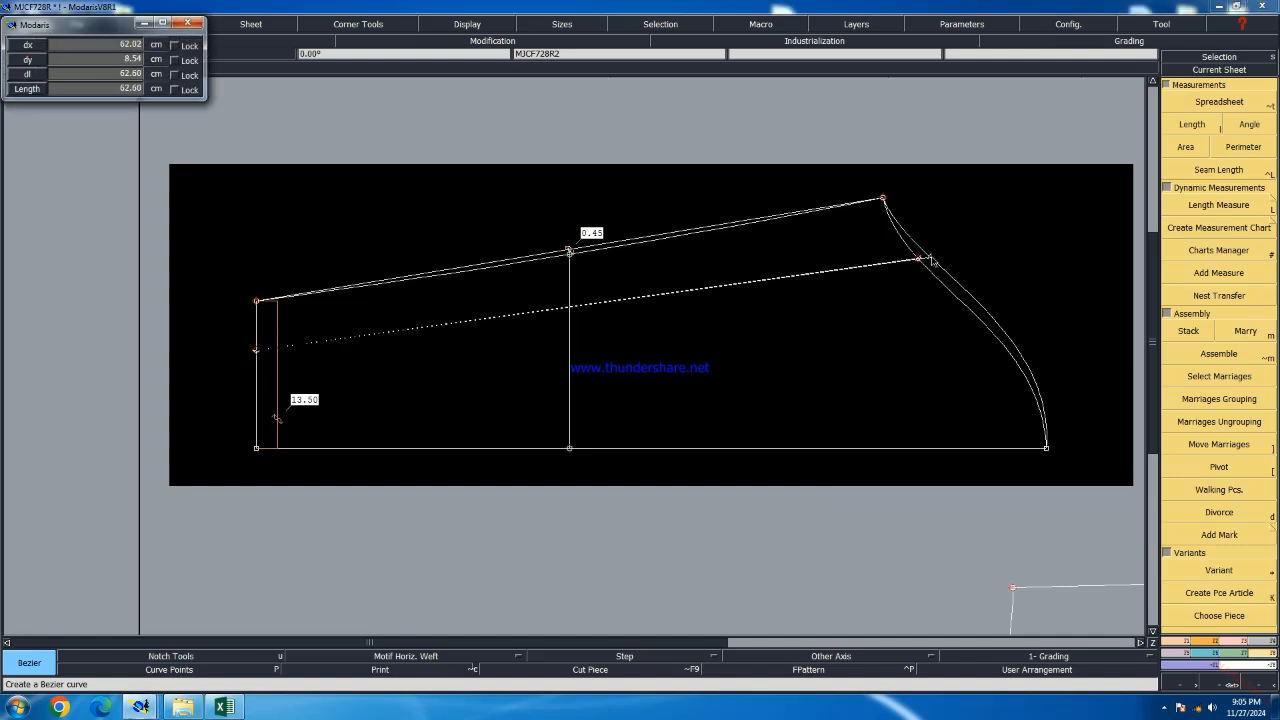
pyautogui.click(929, 257)
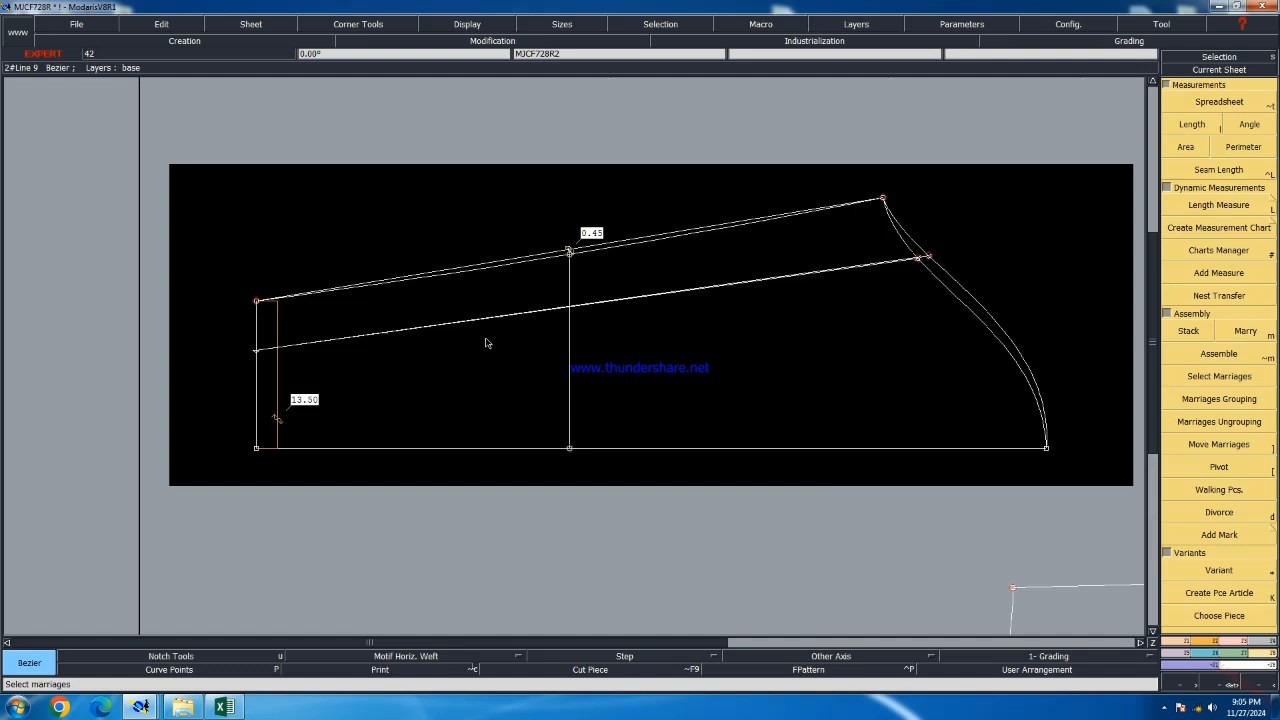
pyautogui.hotkey('ctrl', 'z')
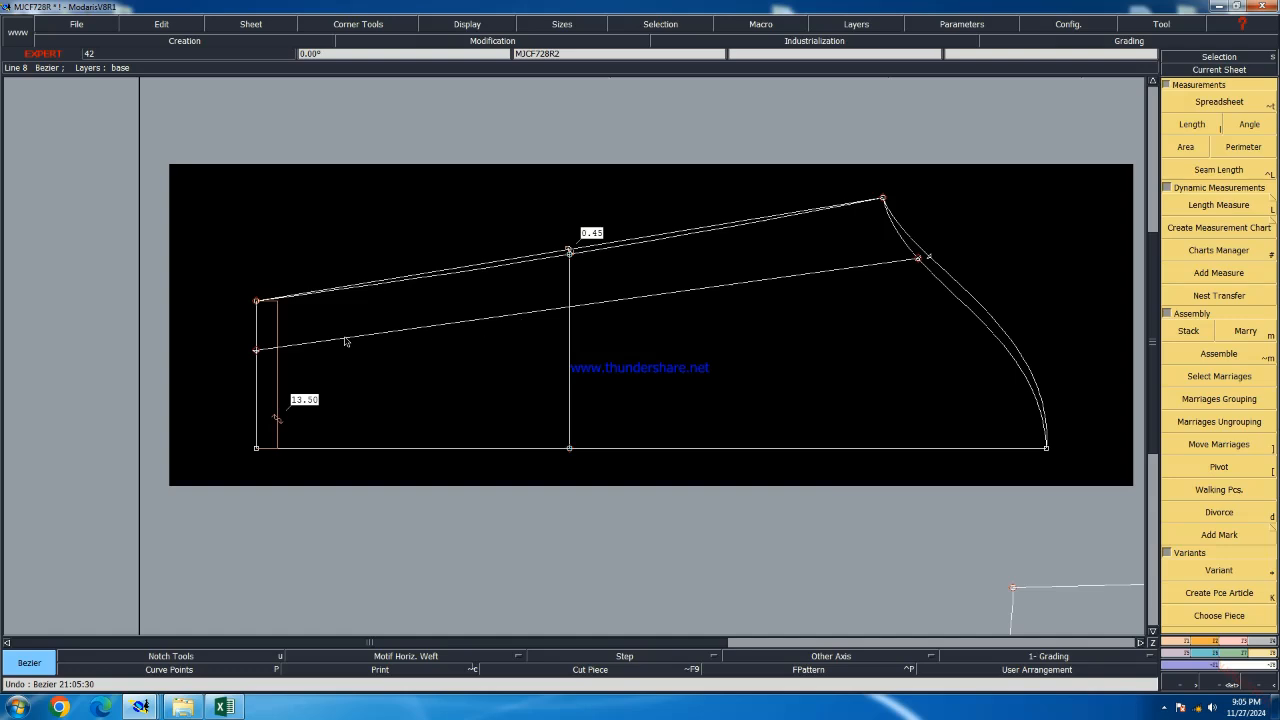
pyautogui.hotkey('ctrl', 'z')
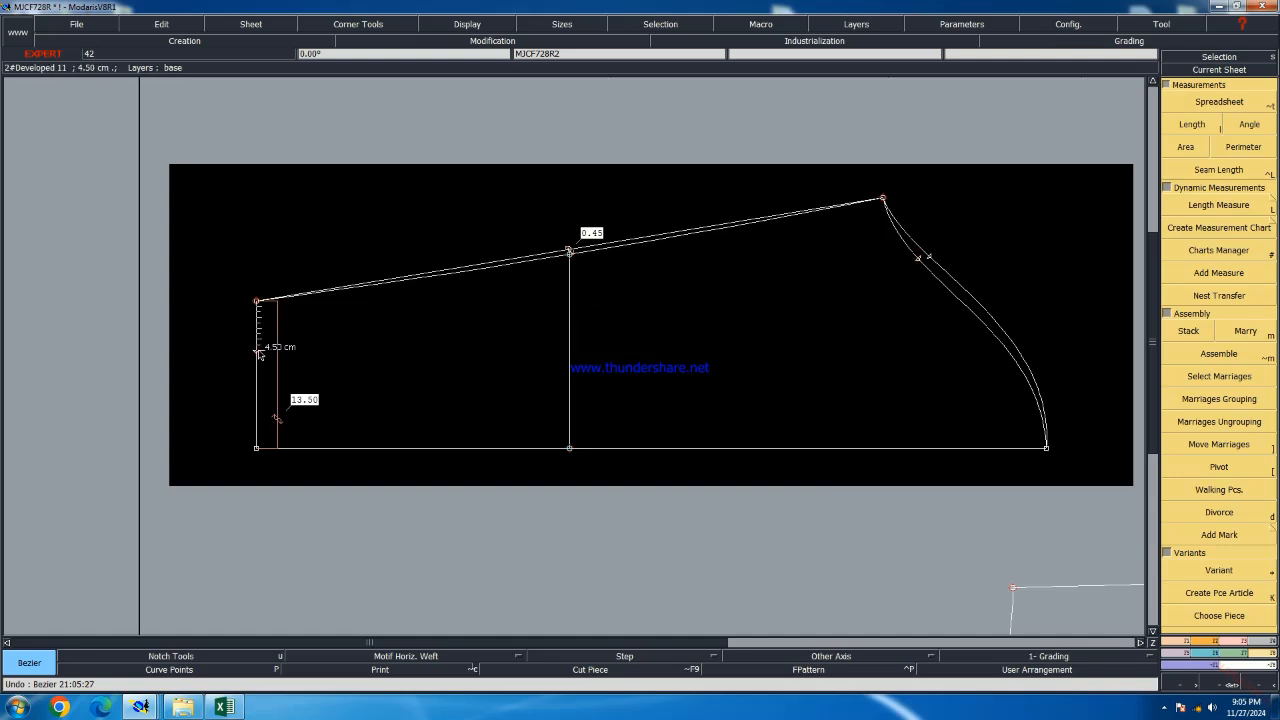
# Draw two straight Bezier lines on MJCF728R2 from the cuff point to the inner and outer sleeve-head points
pyautogui.click(257, 350)
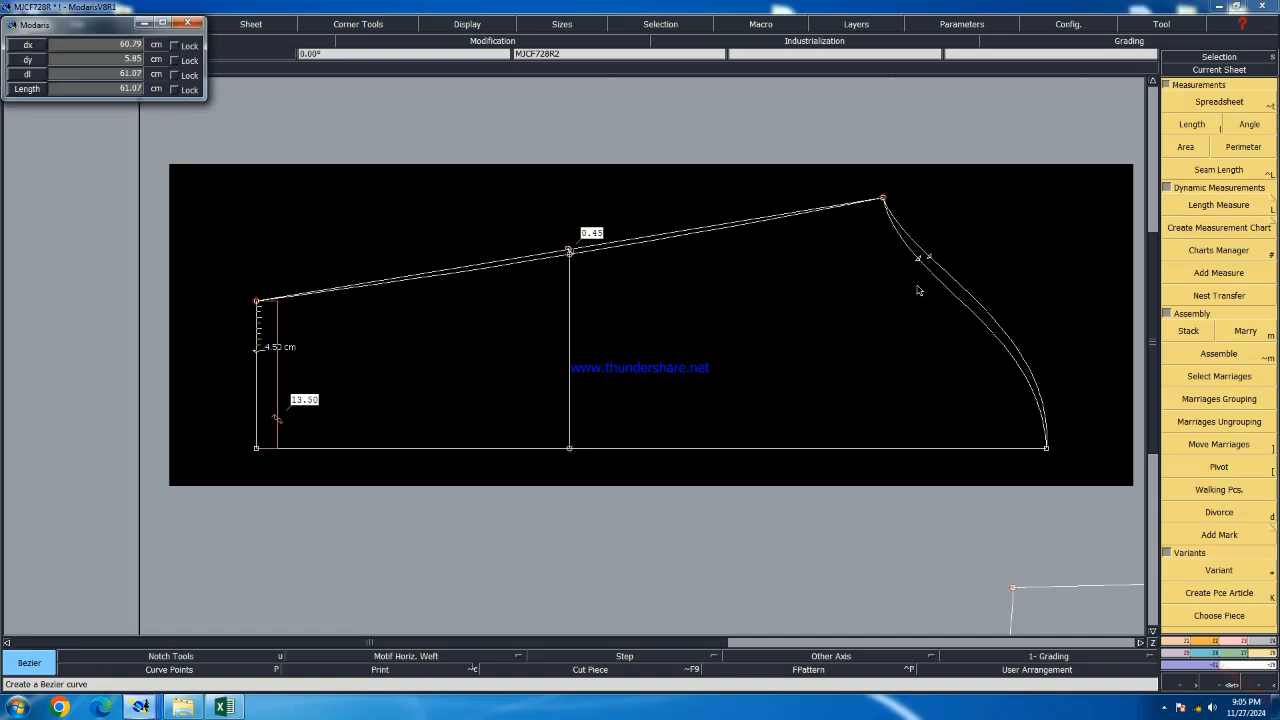
pyautogui.click(919, 261)
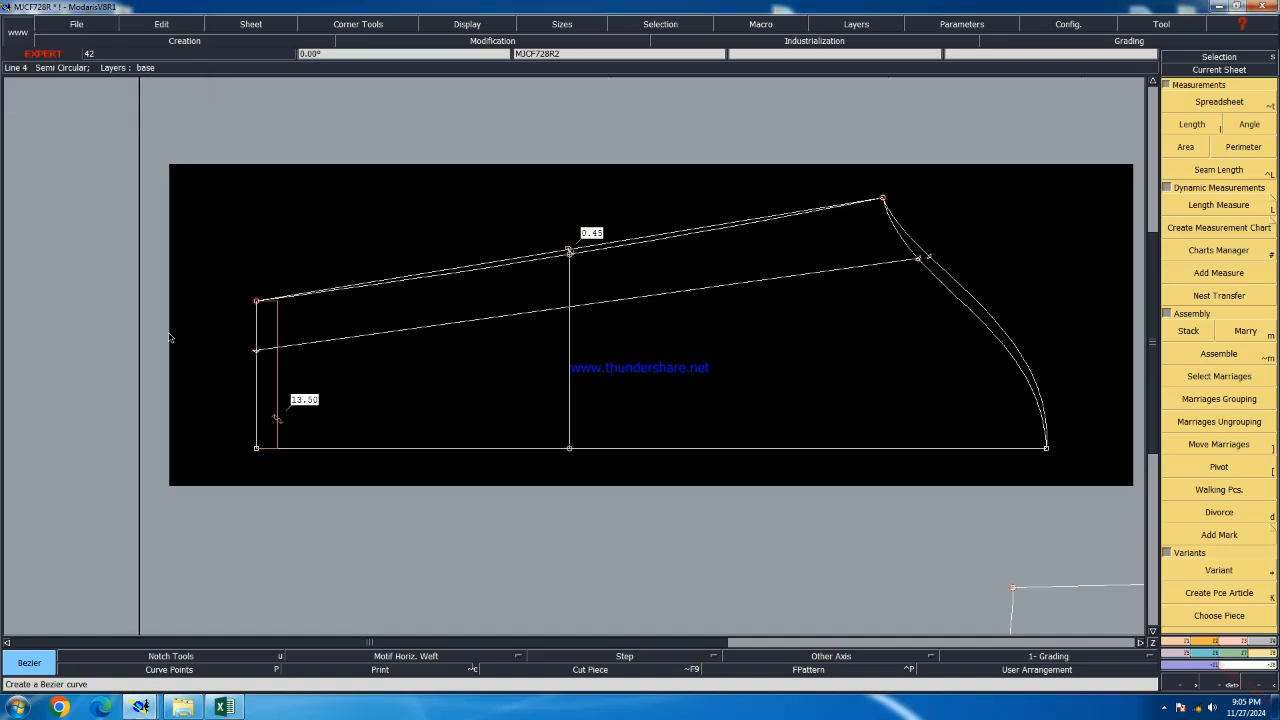
pyautogui.click(257, 351)
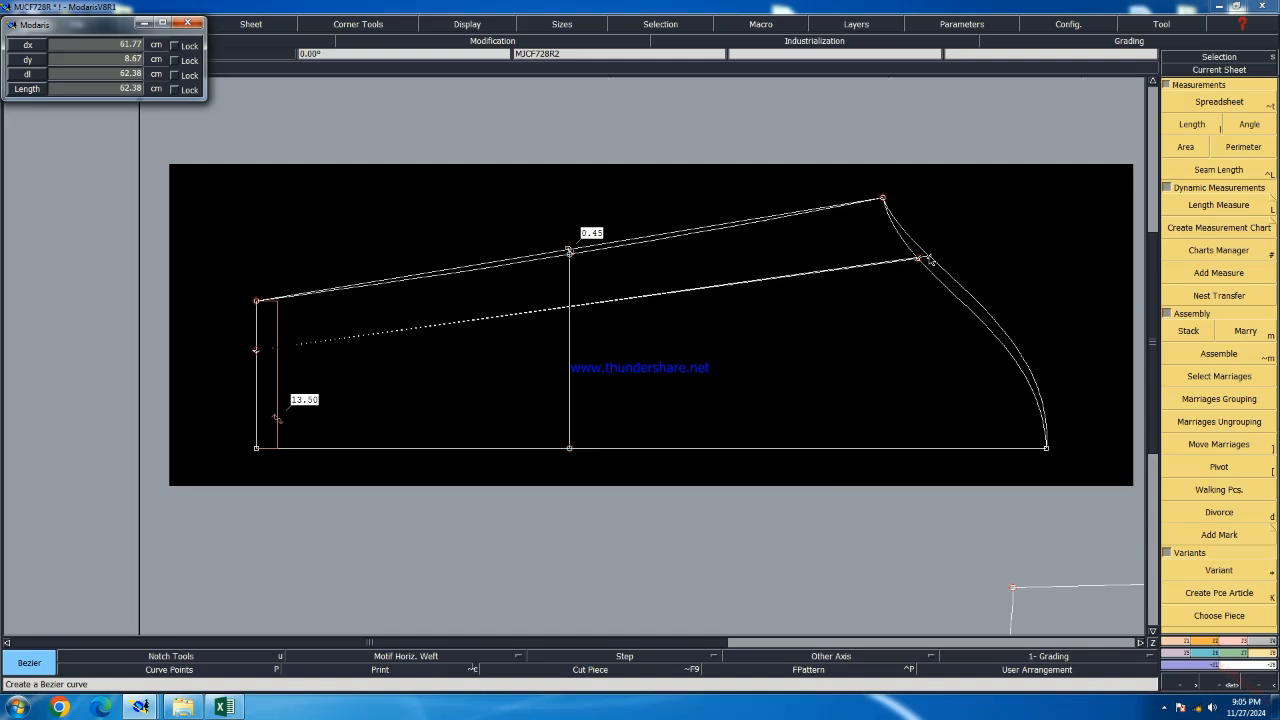
pyautogui.click(929, 258)
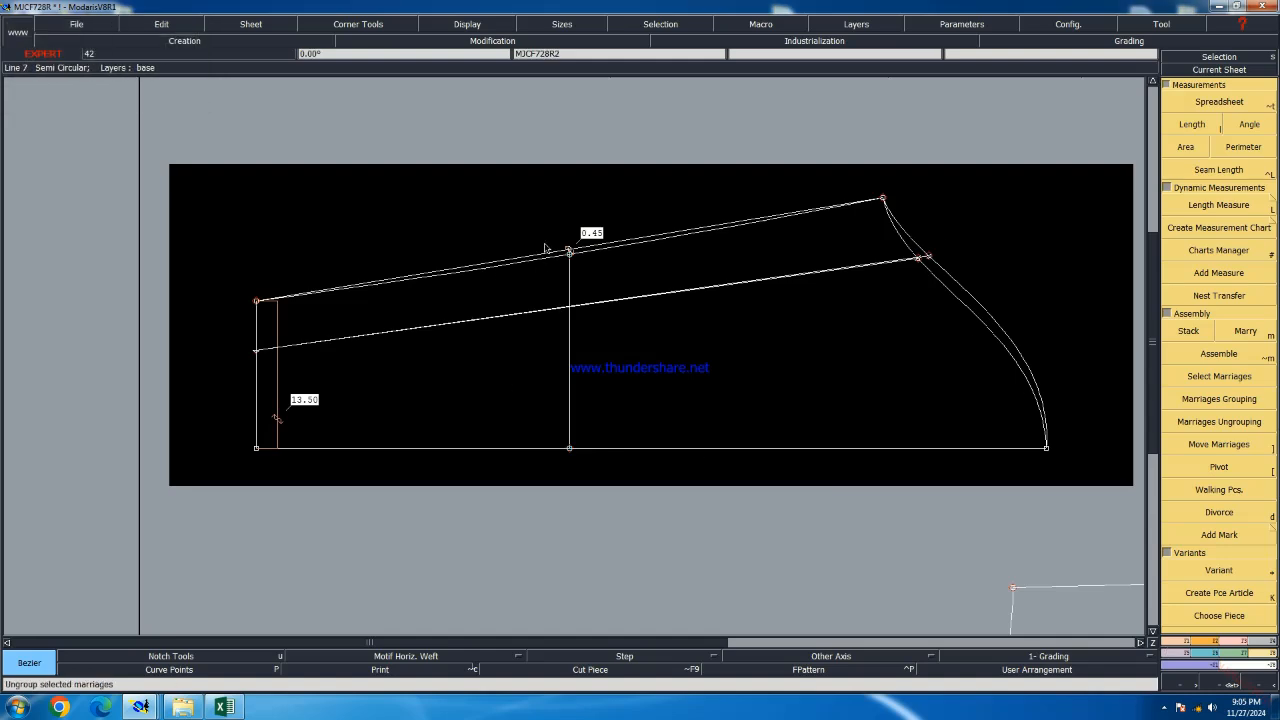
# Undo the straight panel lines on MJCF728R2 and restore them with redo
pyautogui.scroll(2, 577, 241)
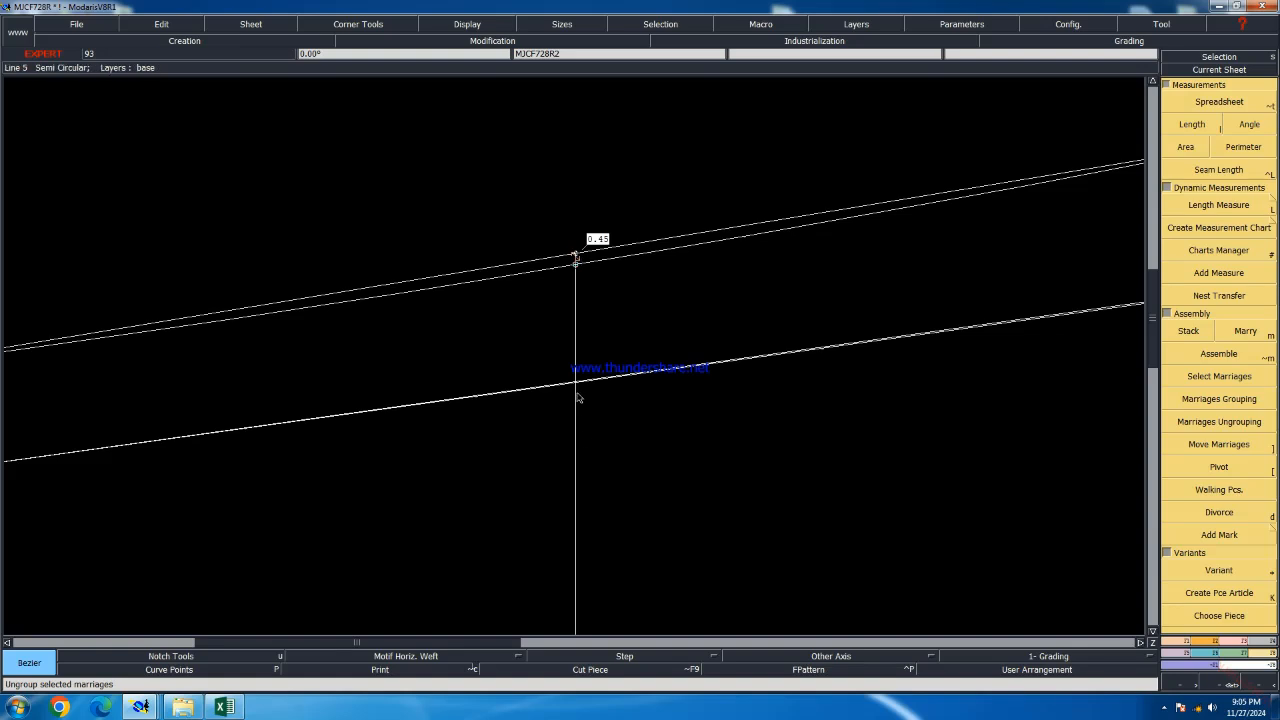
pyautogui.hotkey('ctrl', 'z')
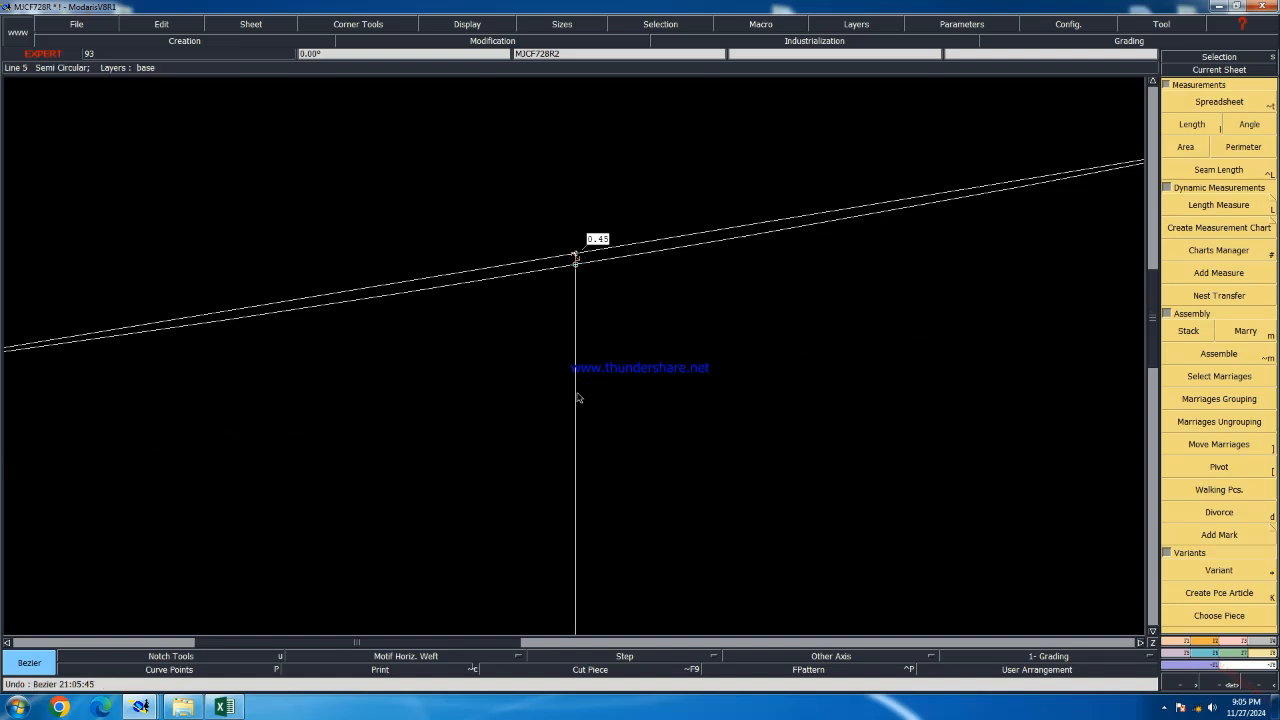
pyautogui.hotkey('ctrl', 'z')
pyautogui.click(625, 430)
pyautogui.hotkey('ctrl', 'y')
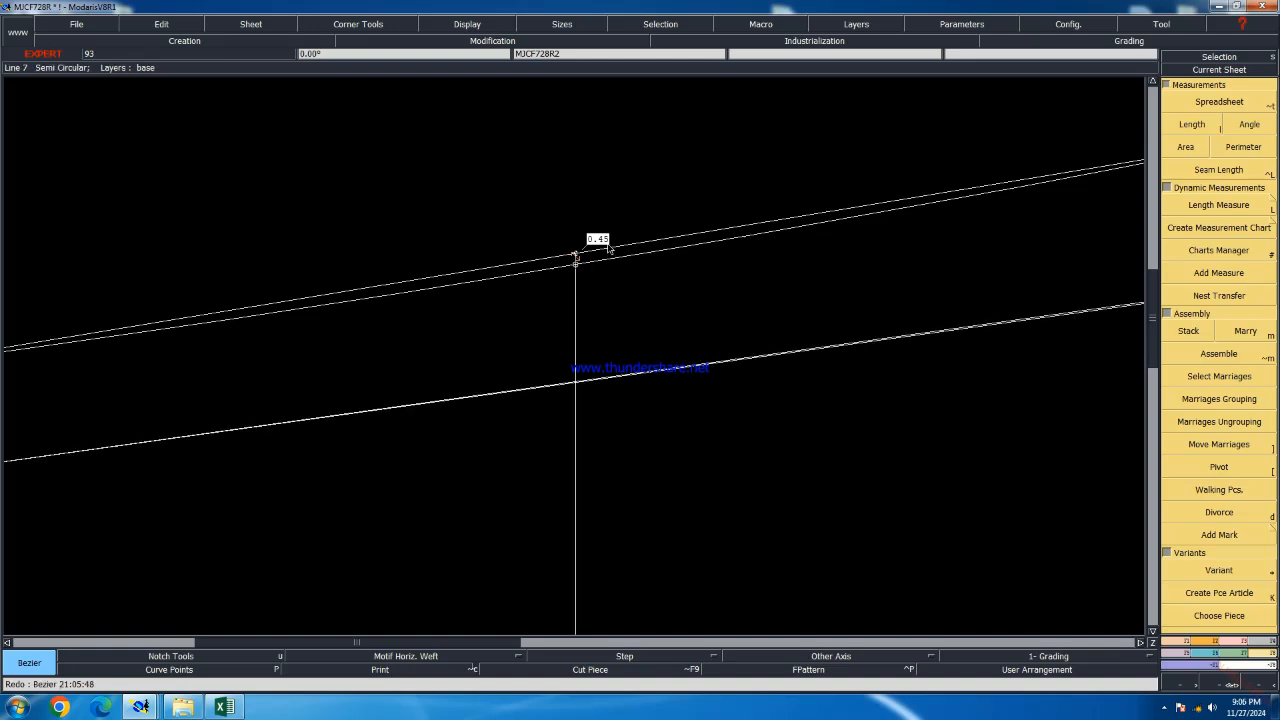
pyautogui.scroll(-3, 607, 248)
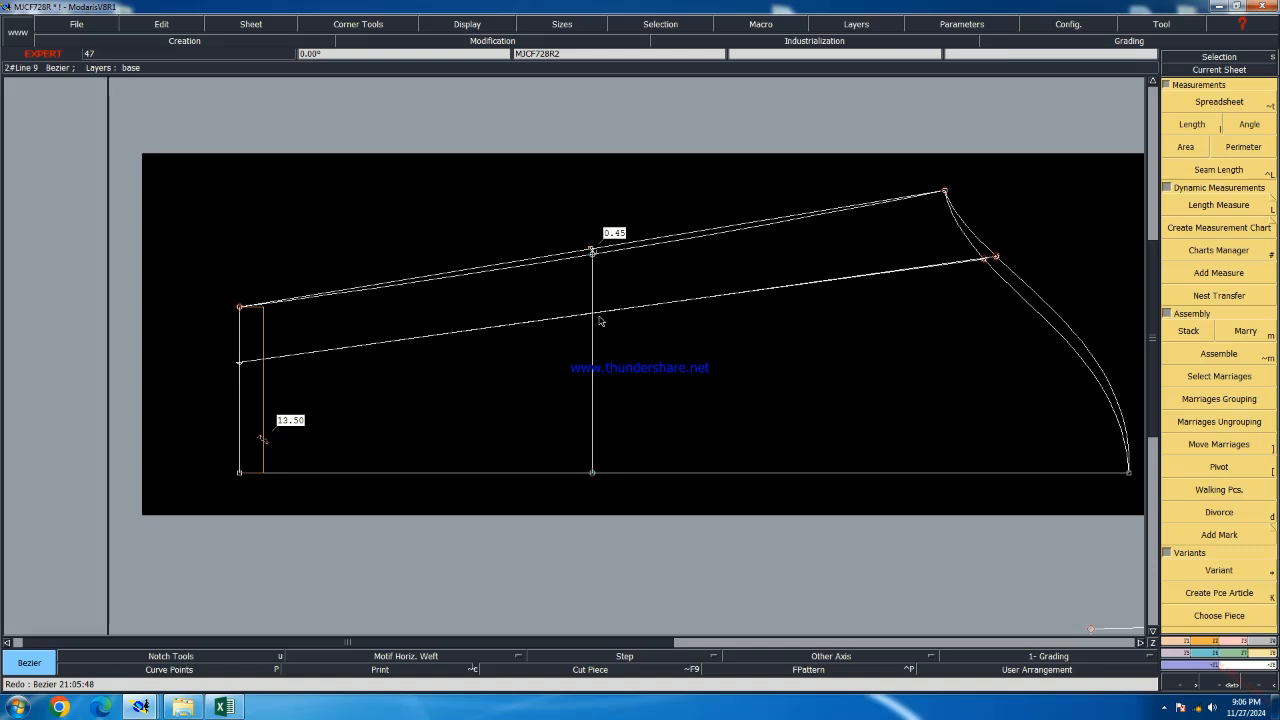
# Place a developed point on MJCF728R2's elbow line, 0.50 cm from its crossing with the new panel lines, away from the underarm seam
pyautogui.scroll(2, 600, 320)
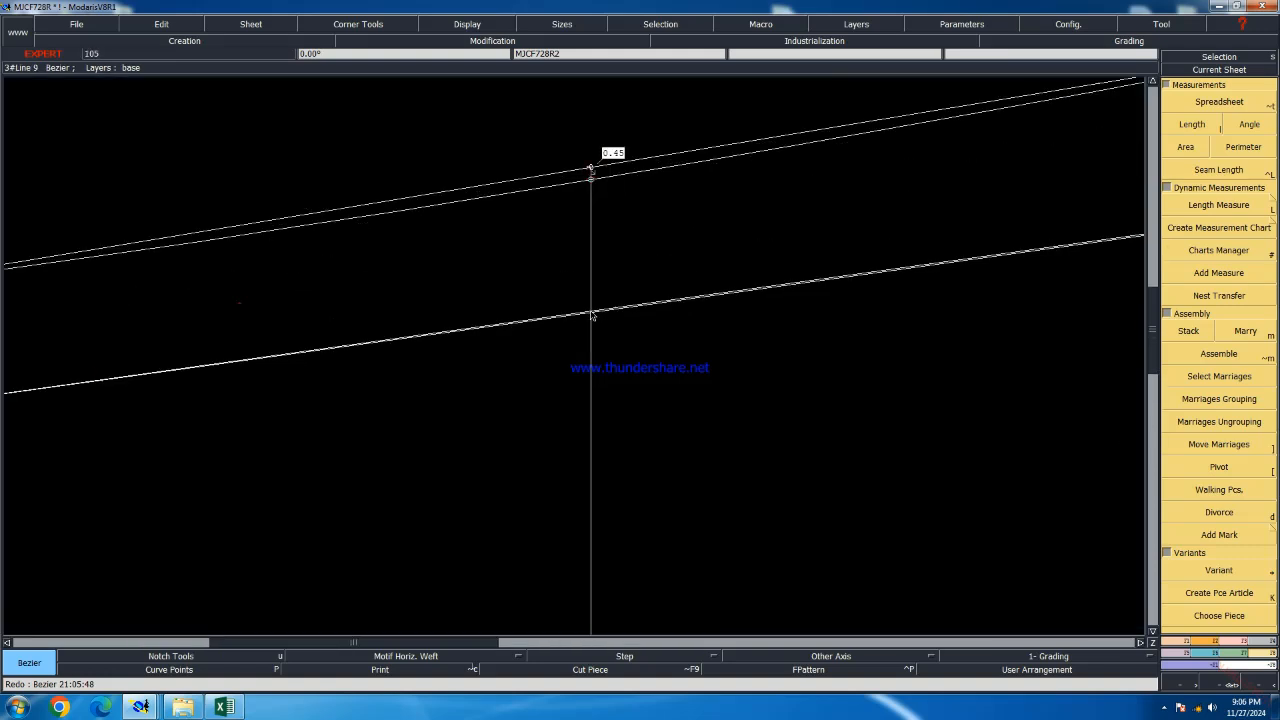
pyautogui.hotkey('shift', 'd')
pyautogui.click(591, 312)
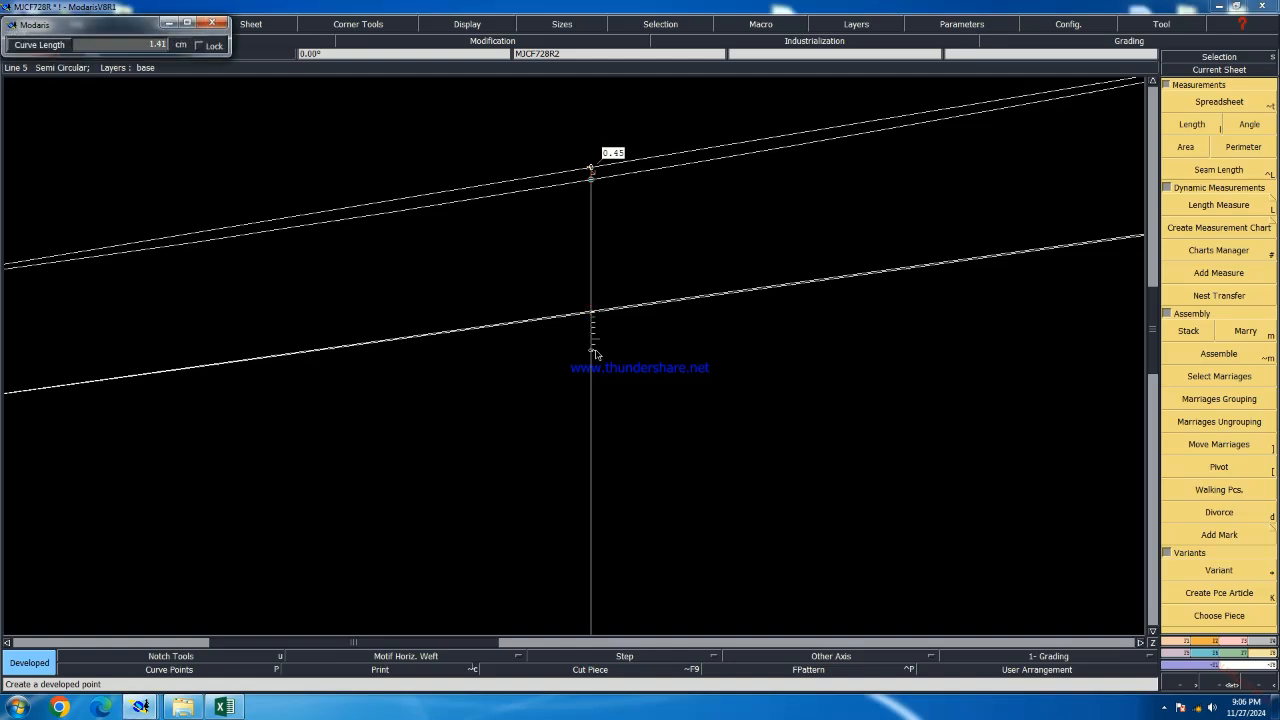
pyautogui.press('Down')
pyautogui.write('.5')
pyautogui.press('Return')
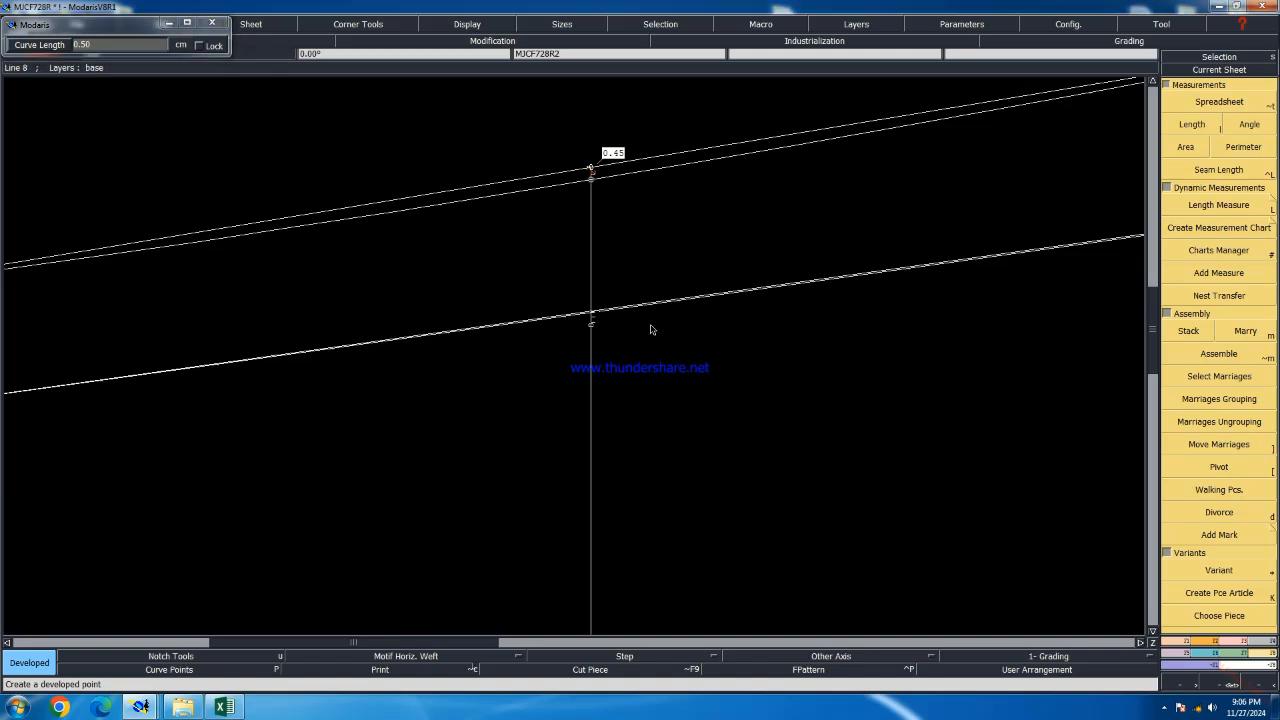
# Delete MJCF728R2's two Bezier panel lines and redraw them as straight lines from the cuff point to the inner and outer sleeve-head points
pyautogui.scroll(-1, 651, 327)
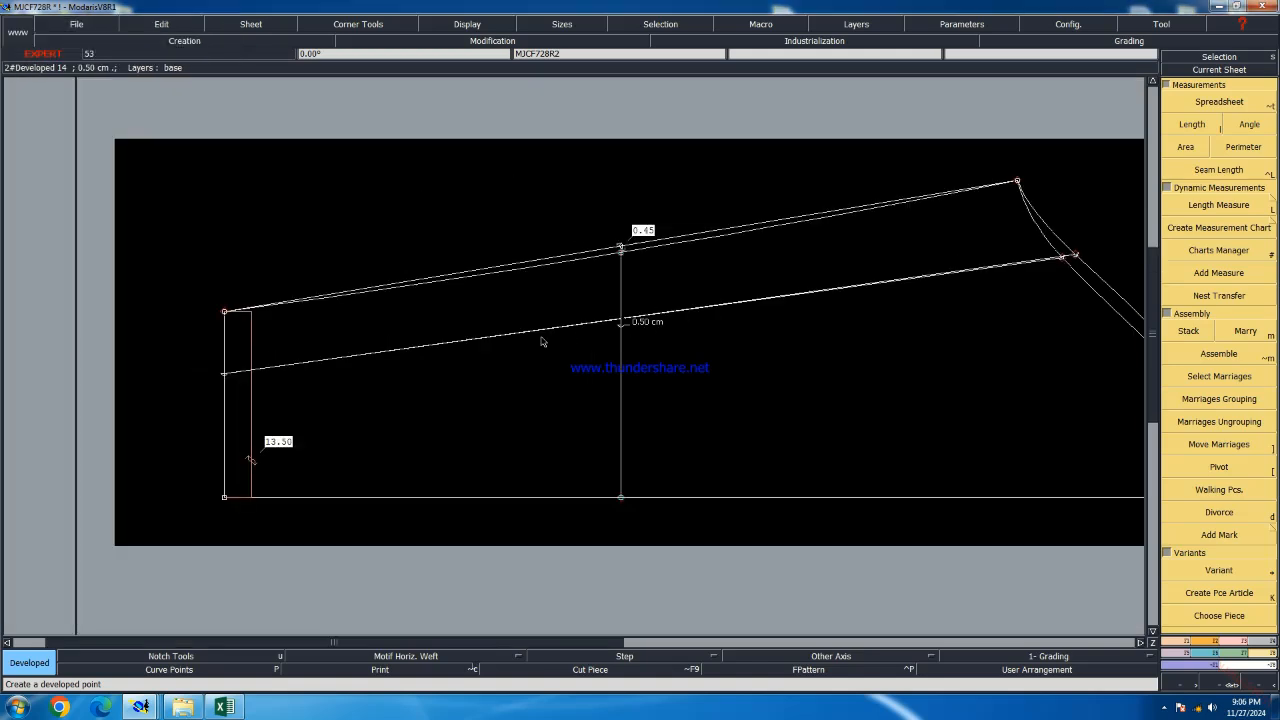
pyautogui.press('Delete')
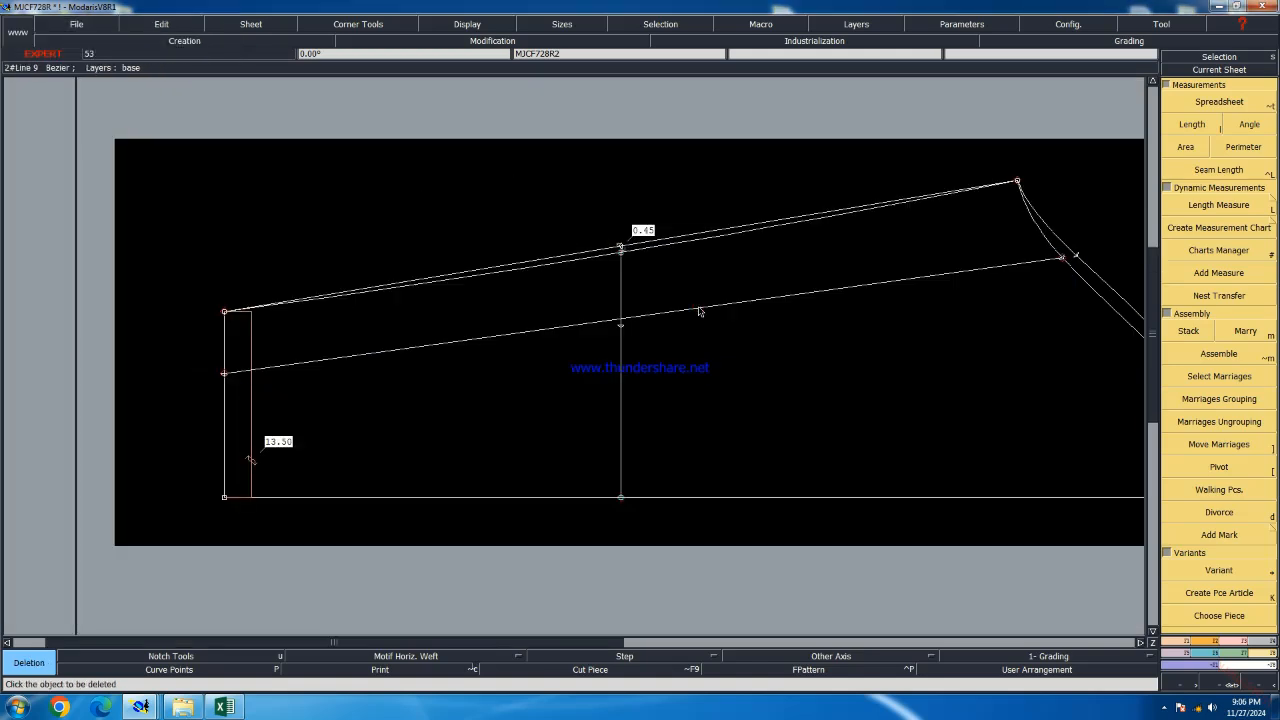
pyautogui.click(699, 312)
pyautogui.press('s')
pyautogui.click(225, 375)
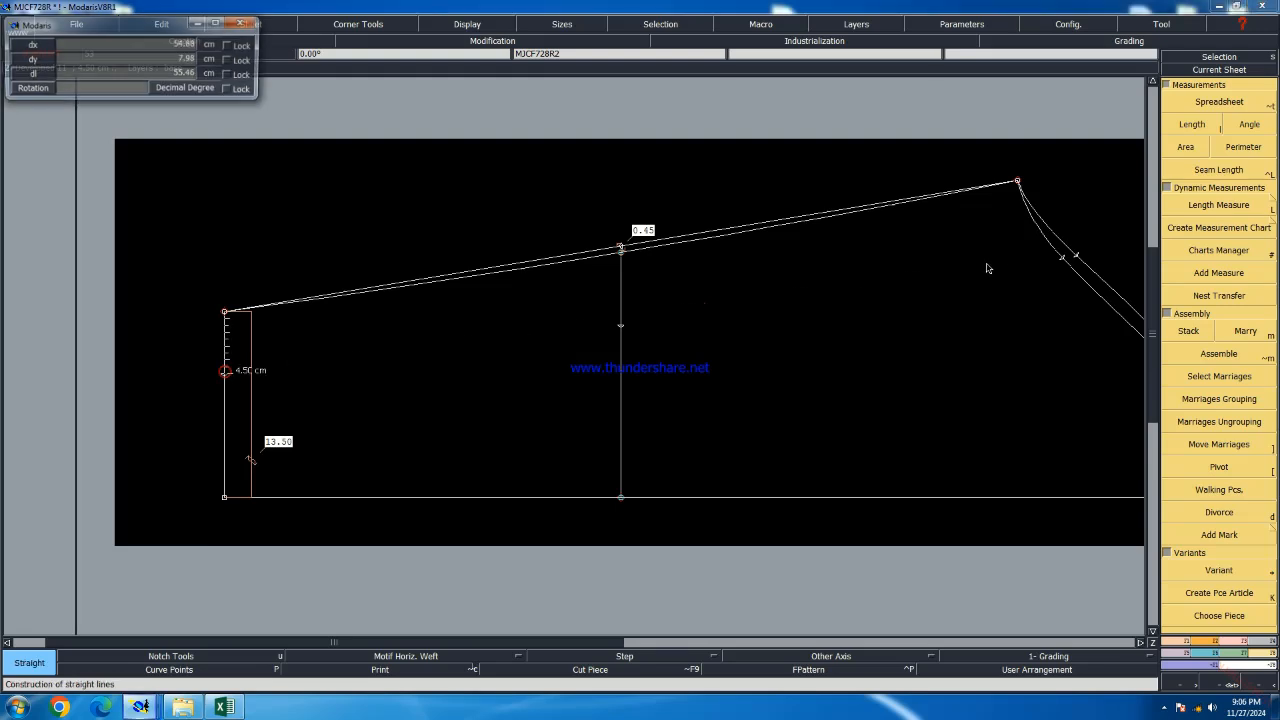
pyautogui.click(1062, 258)
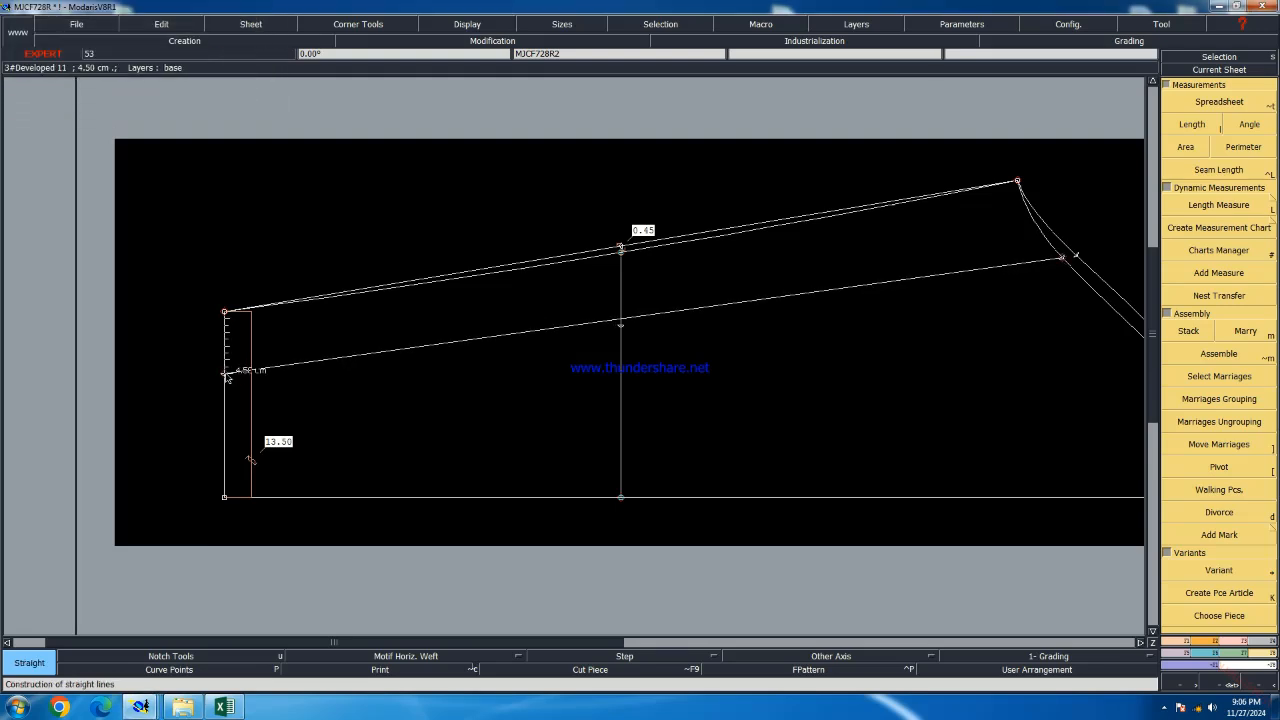
pyautogui.click(226, 375)
pyautogui.click(1062, 258)
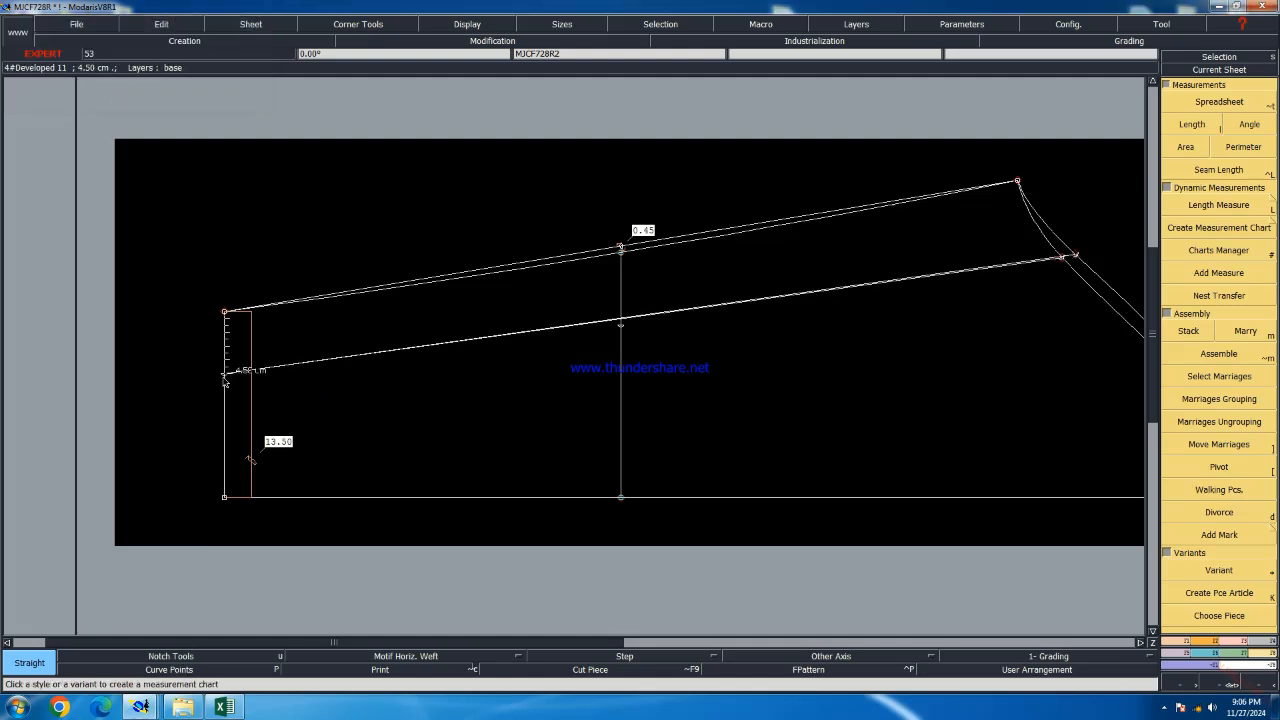
# Draw a Bezier curve from the cuff point through the developed elbow point to the inner sleeve-head point
pyautogui.press('b')
pyautogui.click(224, 375)
pyautogui.keyDown('shift'); pyautogui.click(621, 325); pyautogui.keyUp('shift')
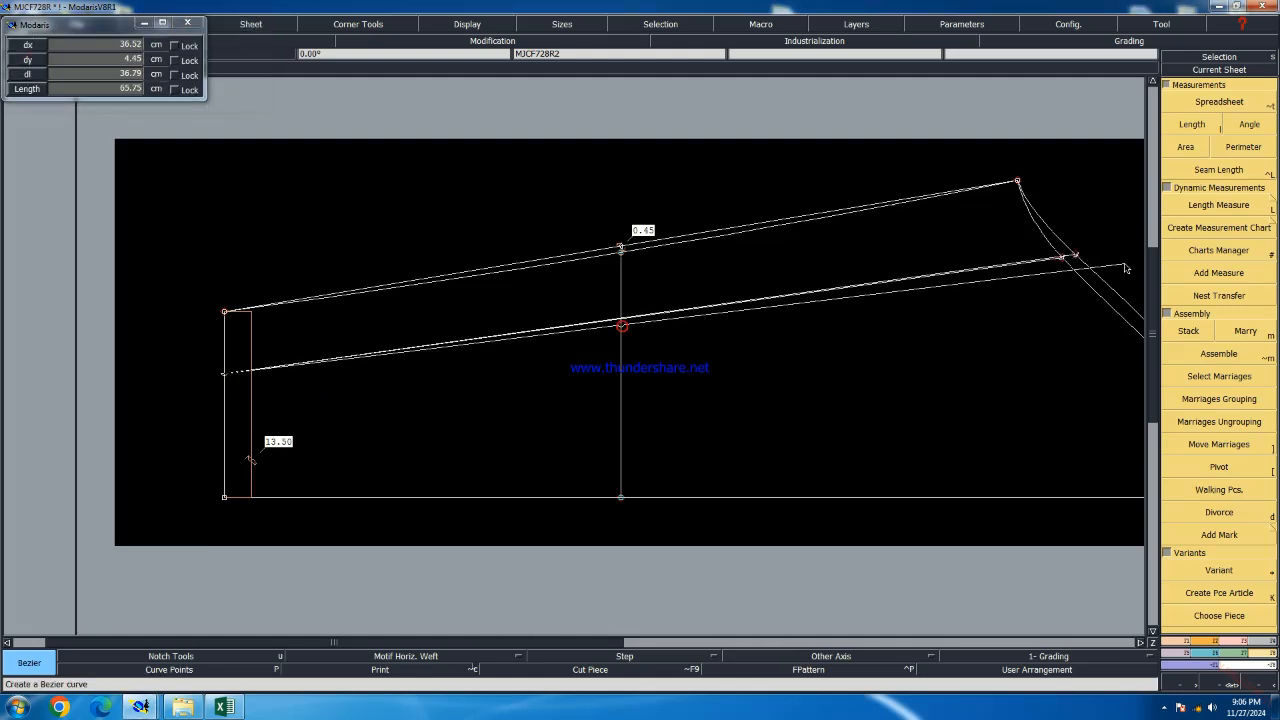
pyautogui.click(1062, 258)
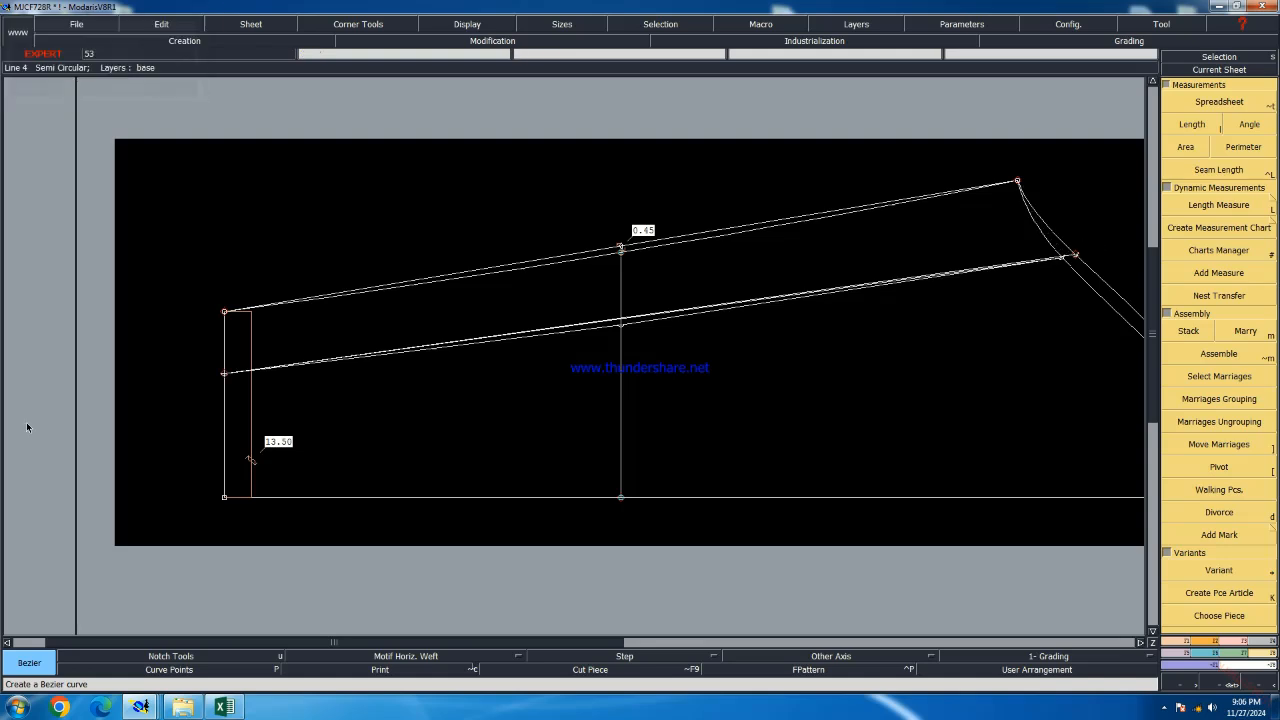
# Try a direct Bezier line from the cuff point to the outer sleeve-head point, and undo it
pyautogui.click(242, 381)
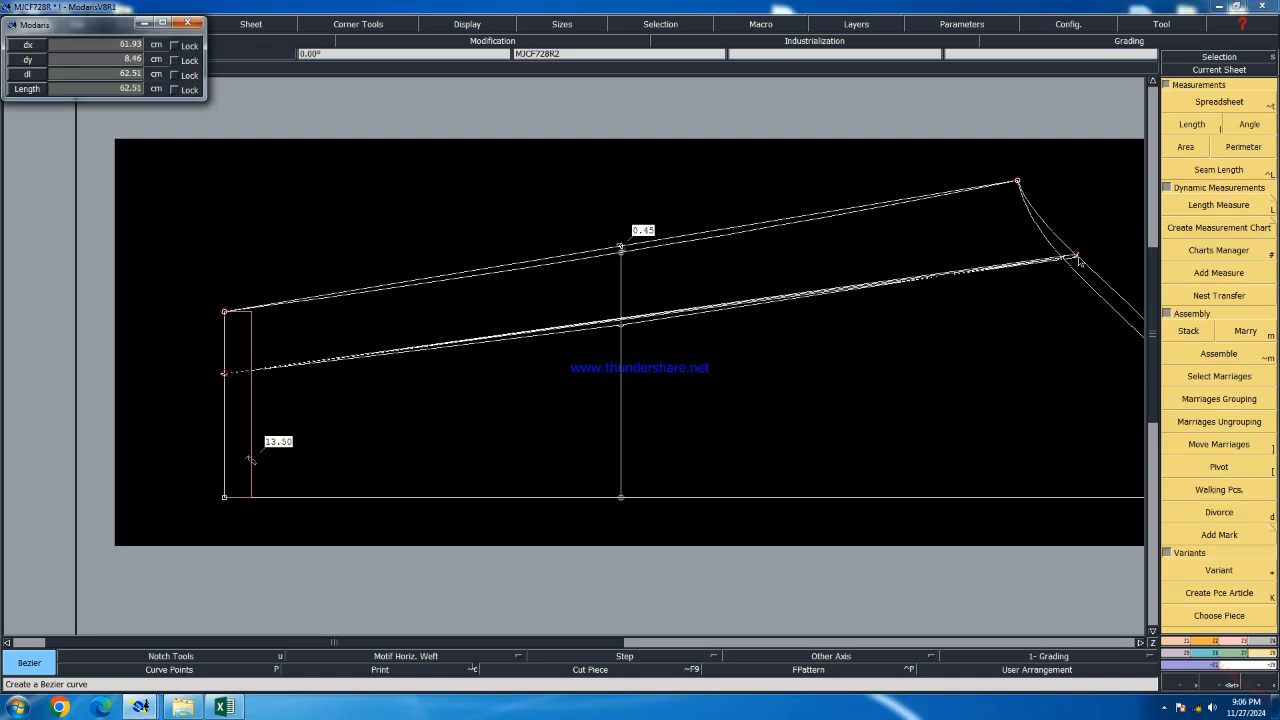
pyautogui.click(1076, 259)
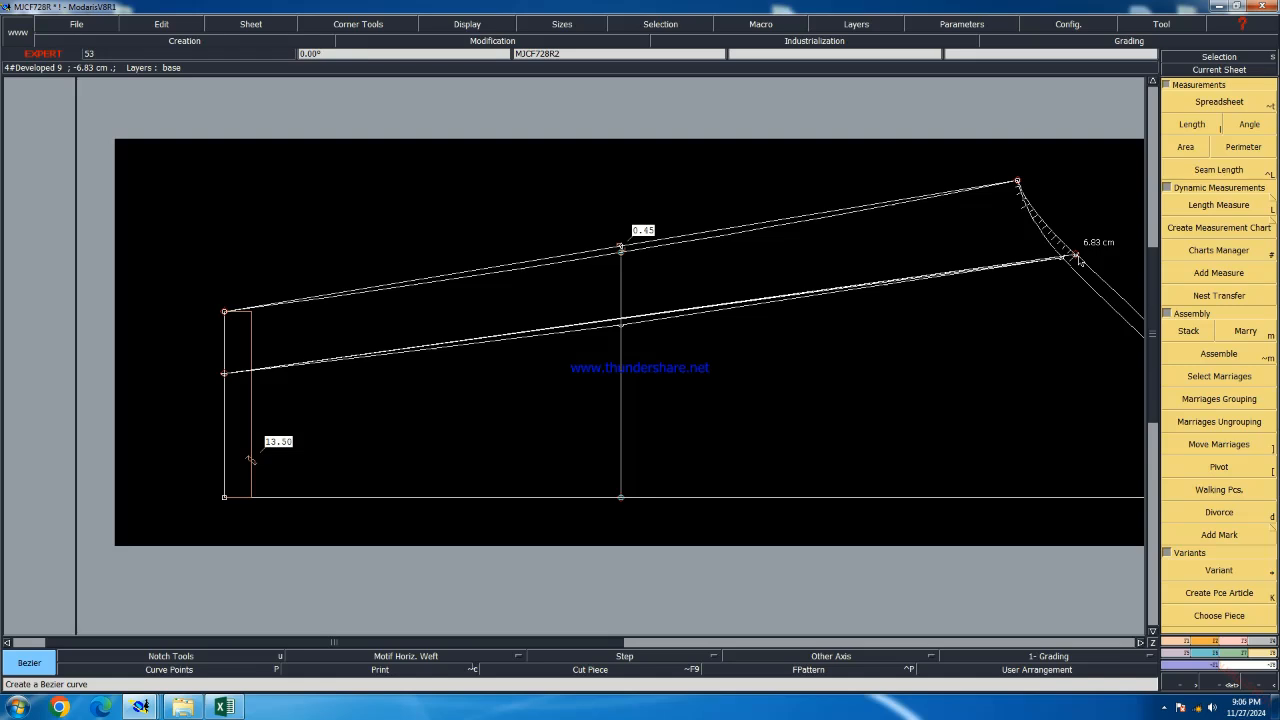
pyautogui.scroll(1, 729, 337)
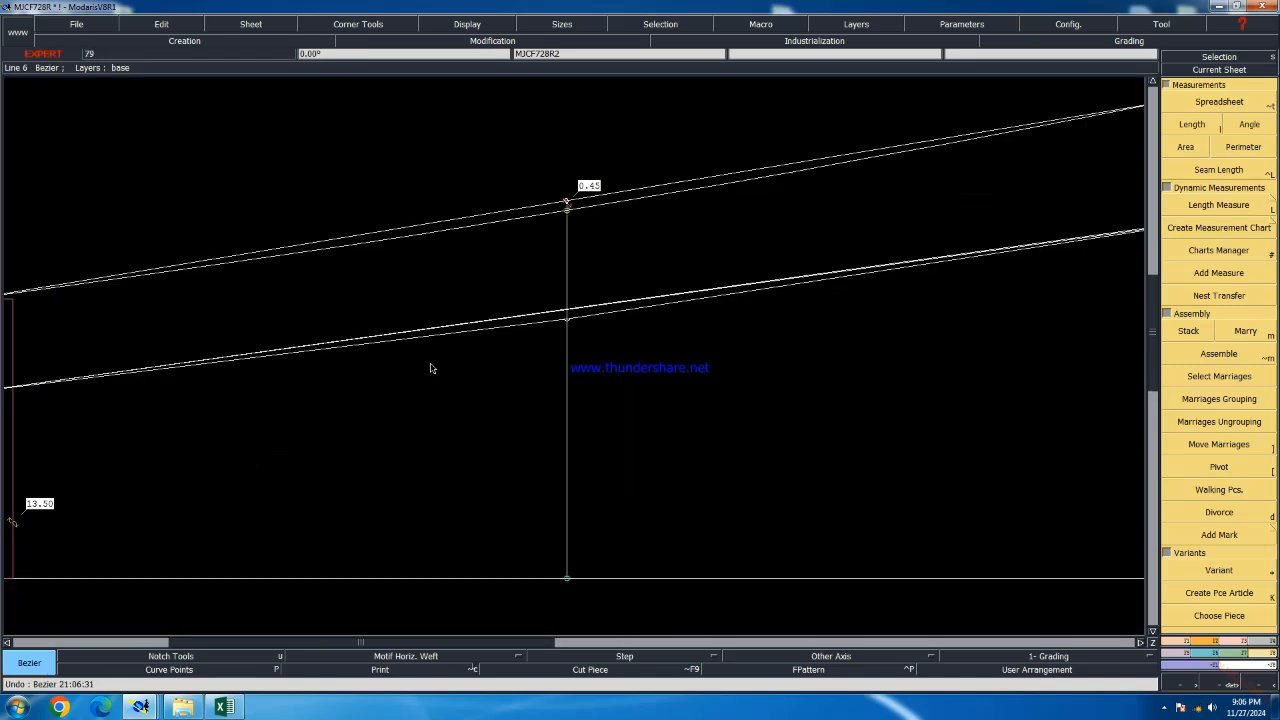
# Display the curve handles and reshape the inner panel curve on the cuff side of the elbow line
pyautogui.click(1236, 643)
pyautogui.click(1228, 308)
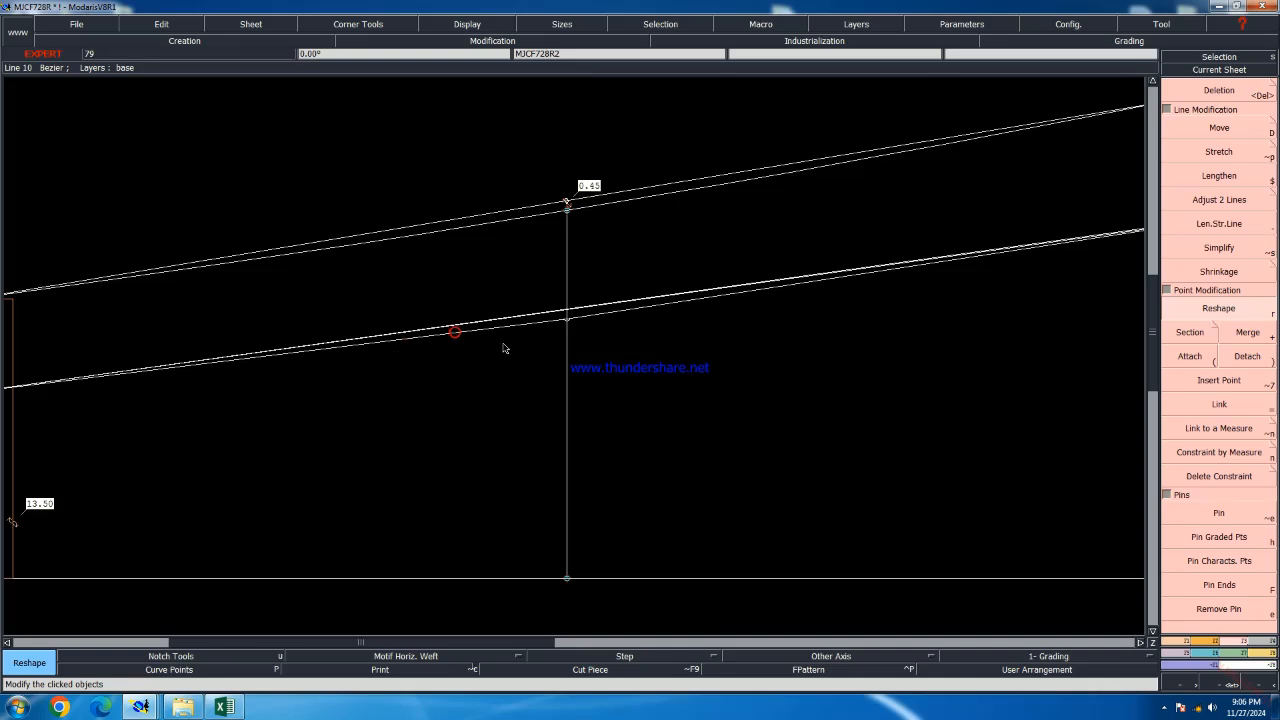
pyautogui.click(462, 26)
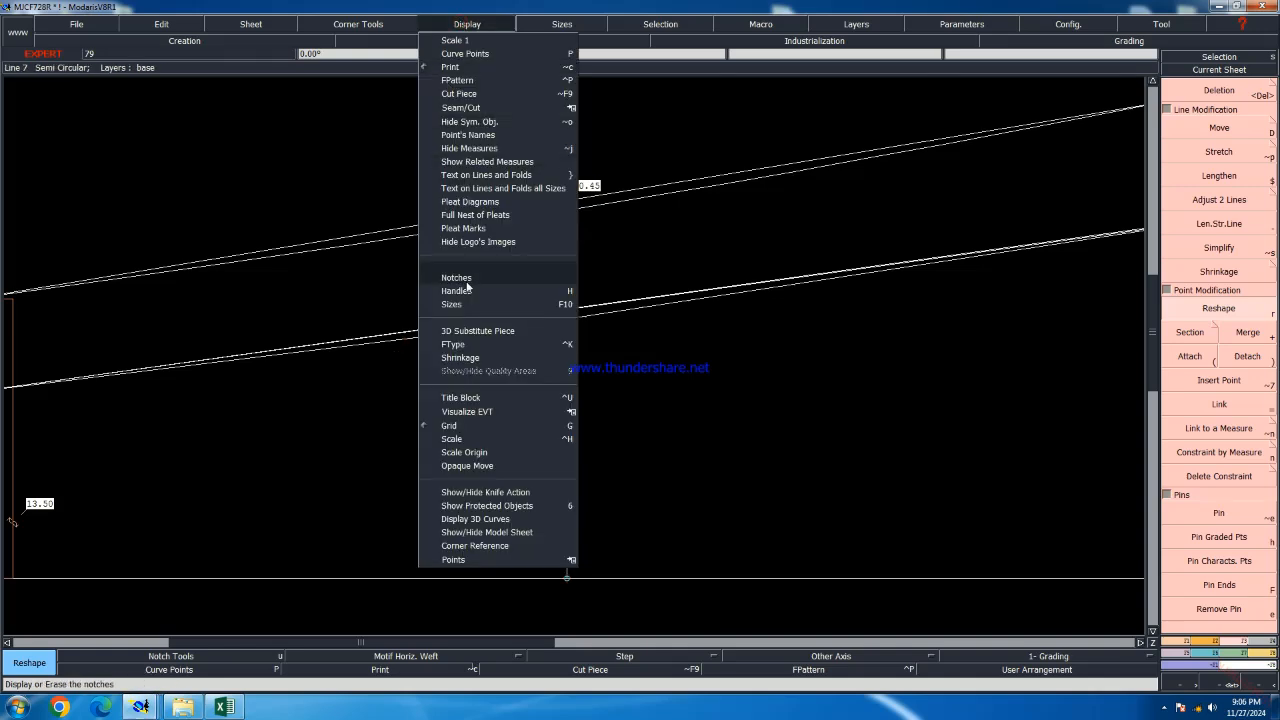
pyautogui.click(455, 289)
pyautogui.click(407, 344)
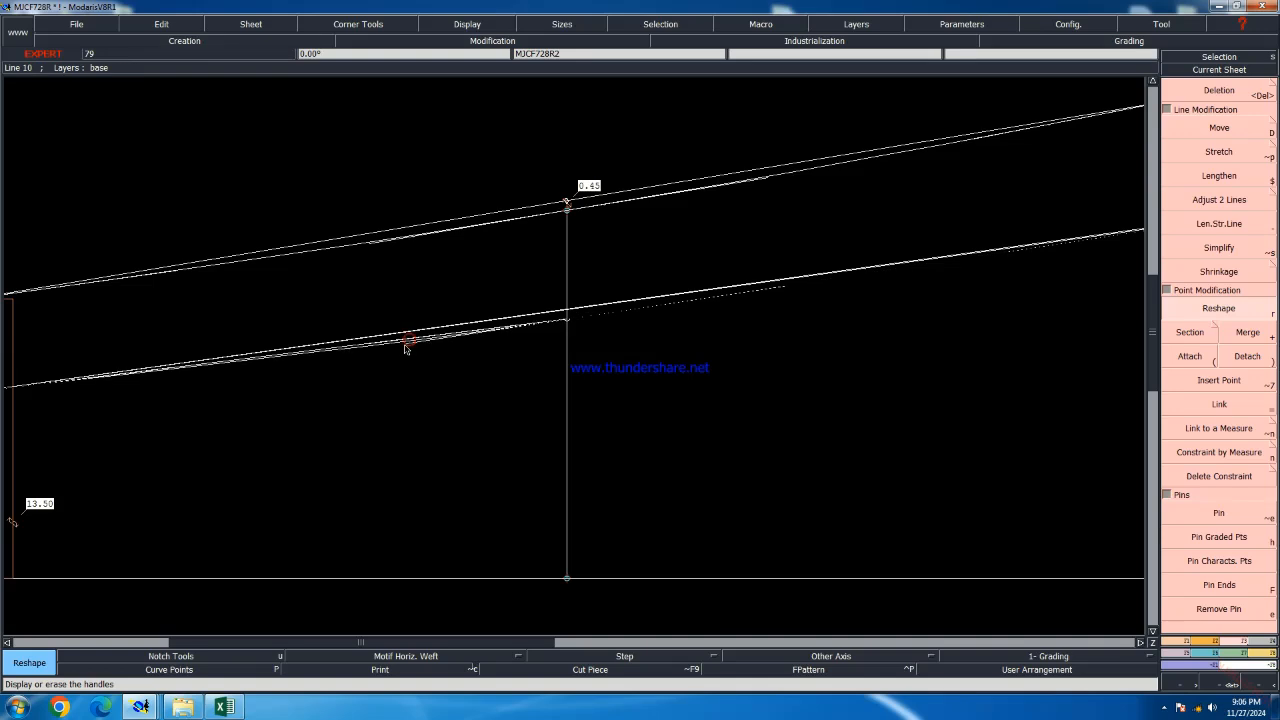
pyautogui.click(401, 341)
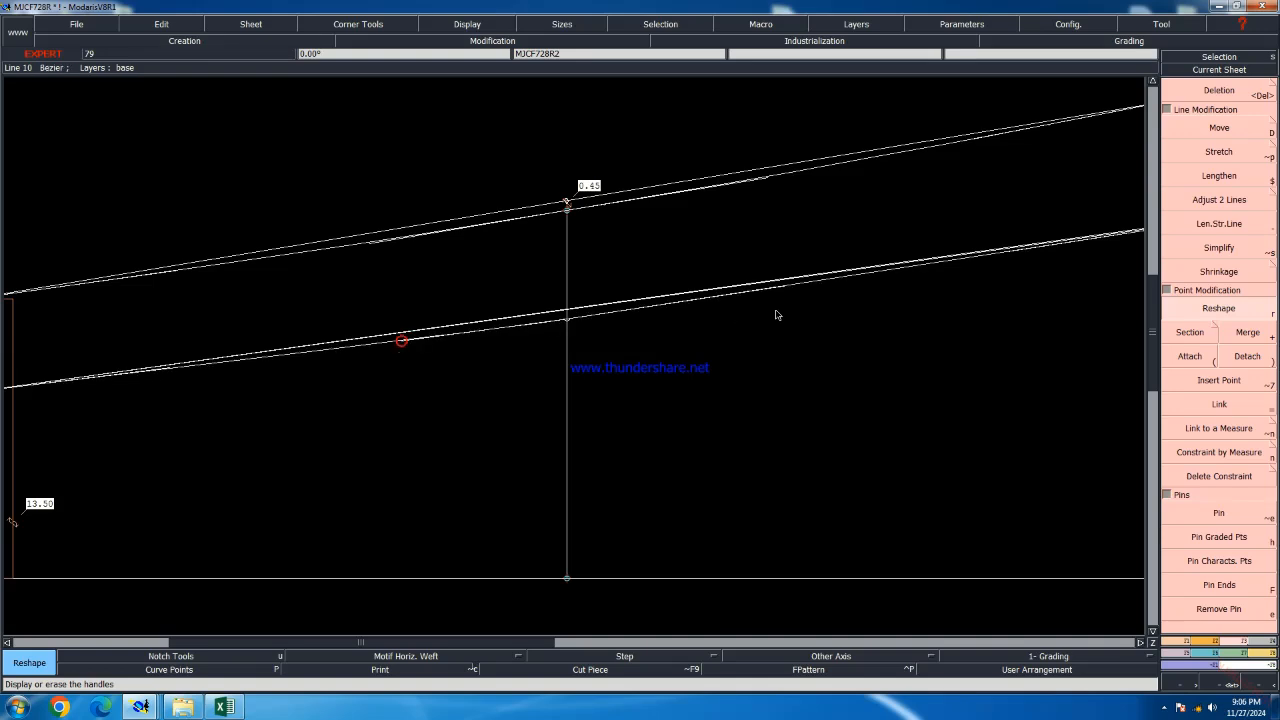
# Reshape the inner panel curve's handles between the elbow line and the sleeve head to smooth that stretch
pyautogui.scroll(-3, 838, 302)
pyautogui.scroll(3, 806, 301)
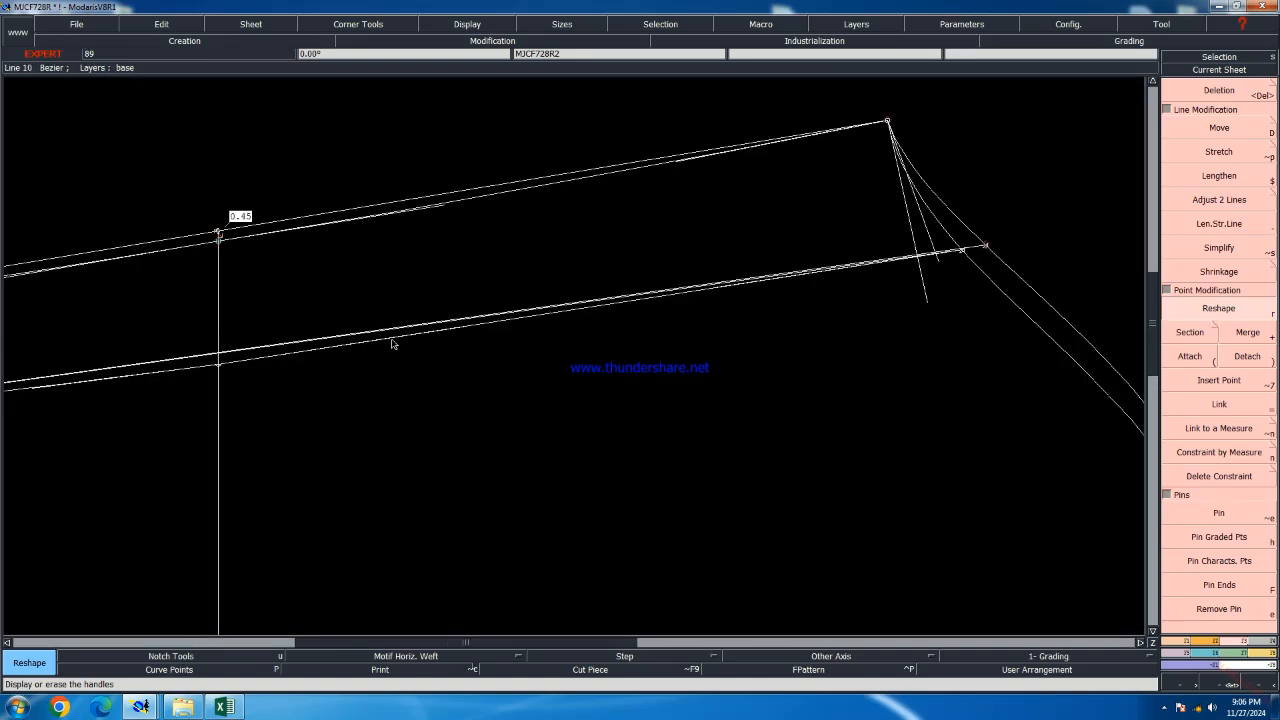
pyautogui.click(393, 339)
pyautogui.click(452, 333)
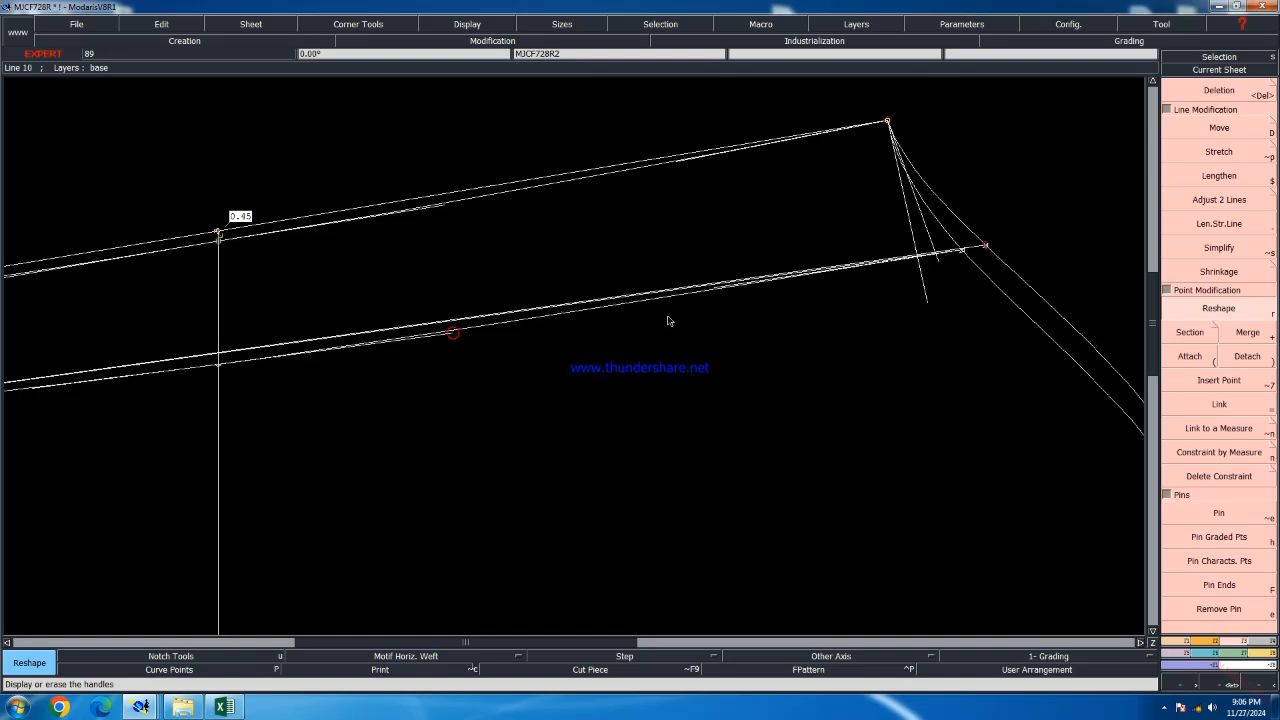
pyautogui.click(720, 292)
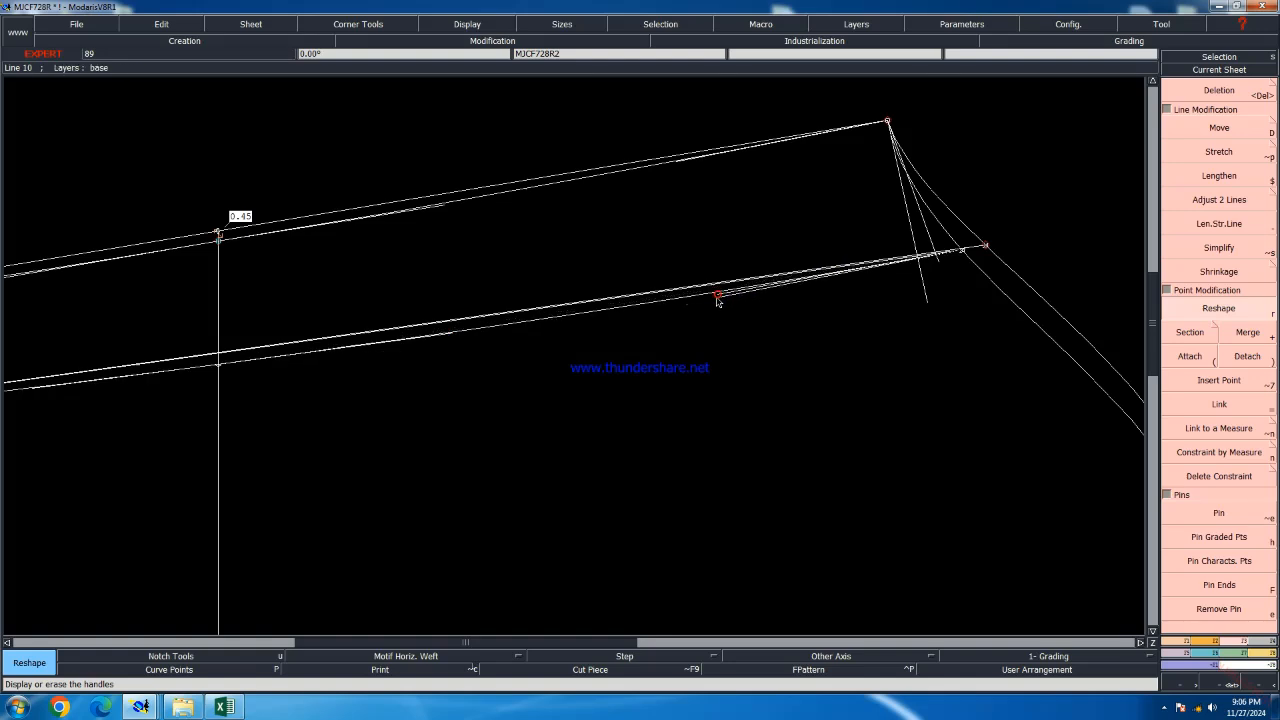
pyautogui.click(717, 293)
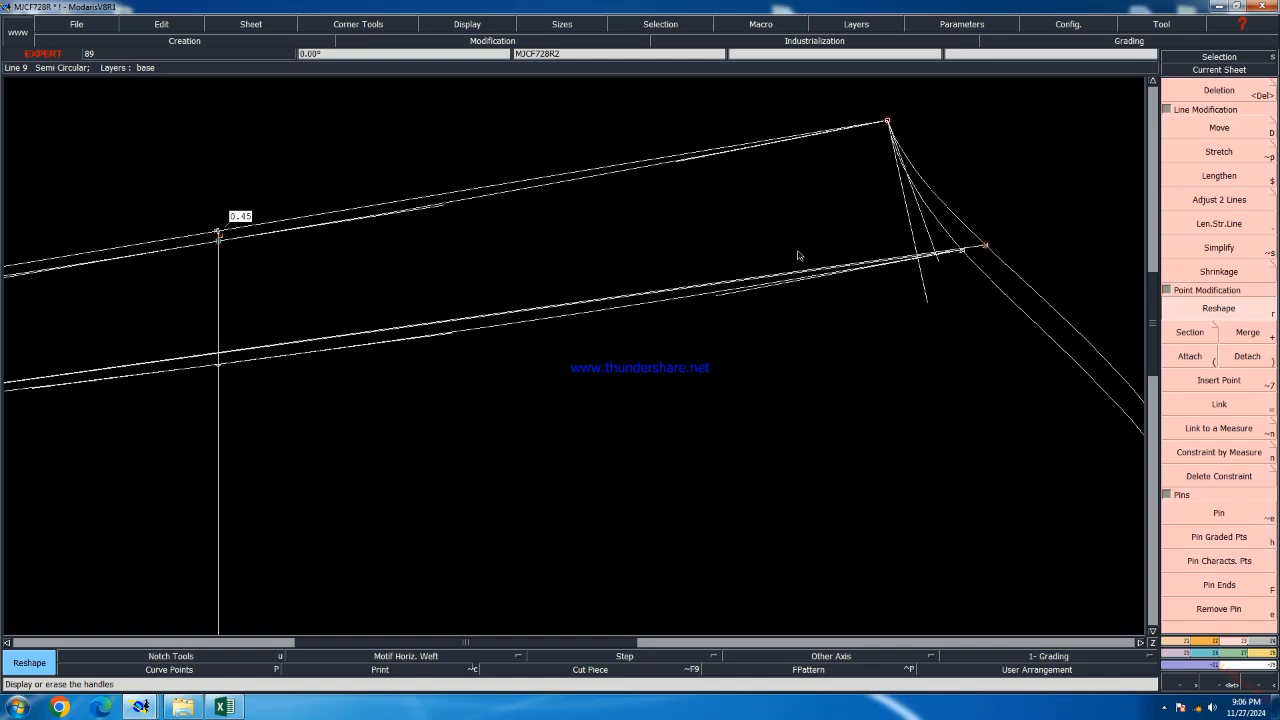
# Try again to join the cuff point directly to the outer sleeve-head point with a Bezier line, and undo it
pyautogui.scroll(-2, 868, 249)
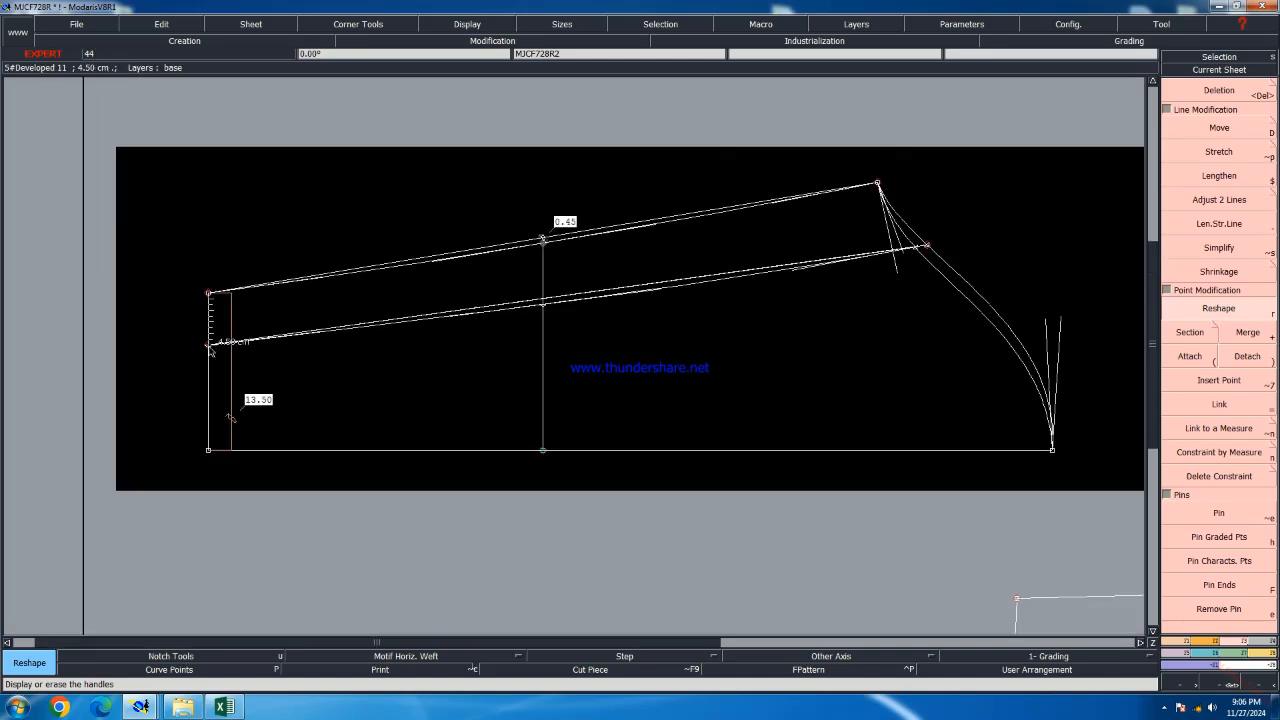
pyautogui.press('b')
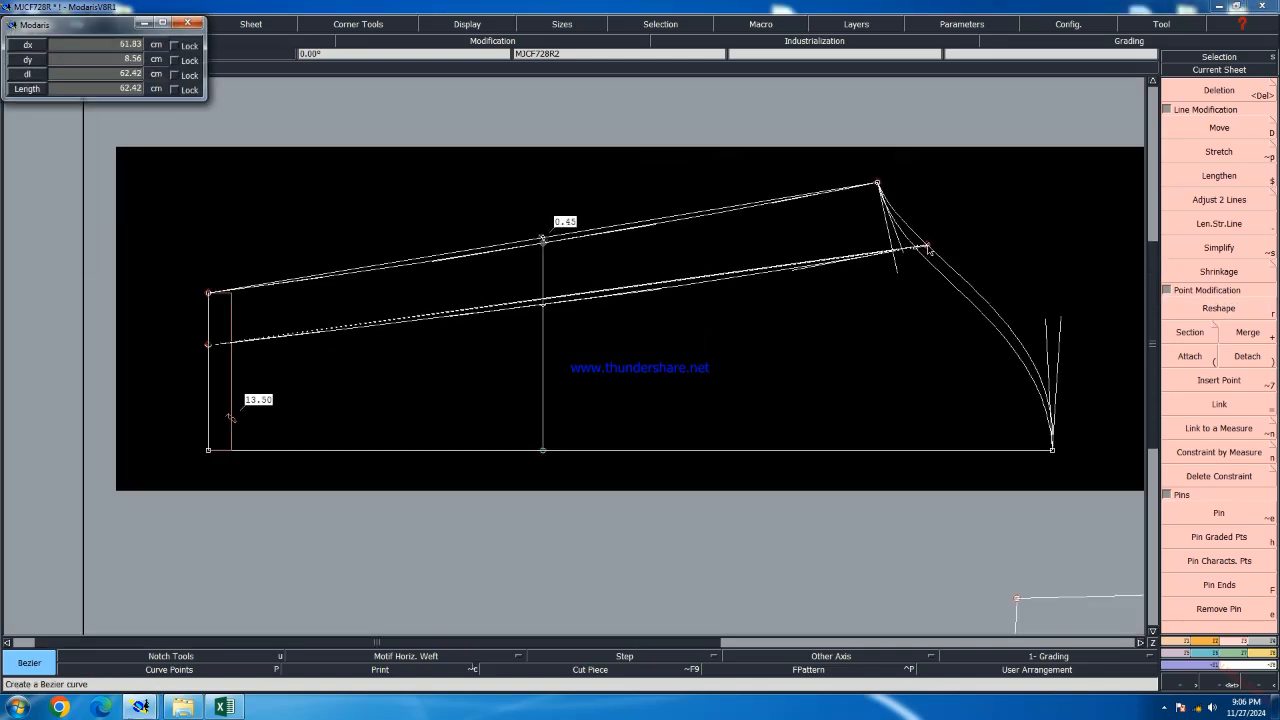
pyautogui.scroll(2, 520, 312)
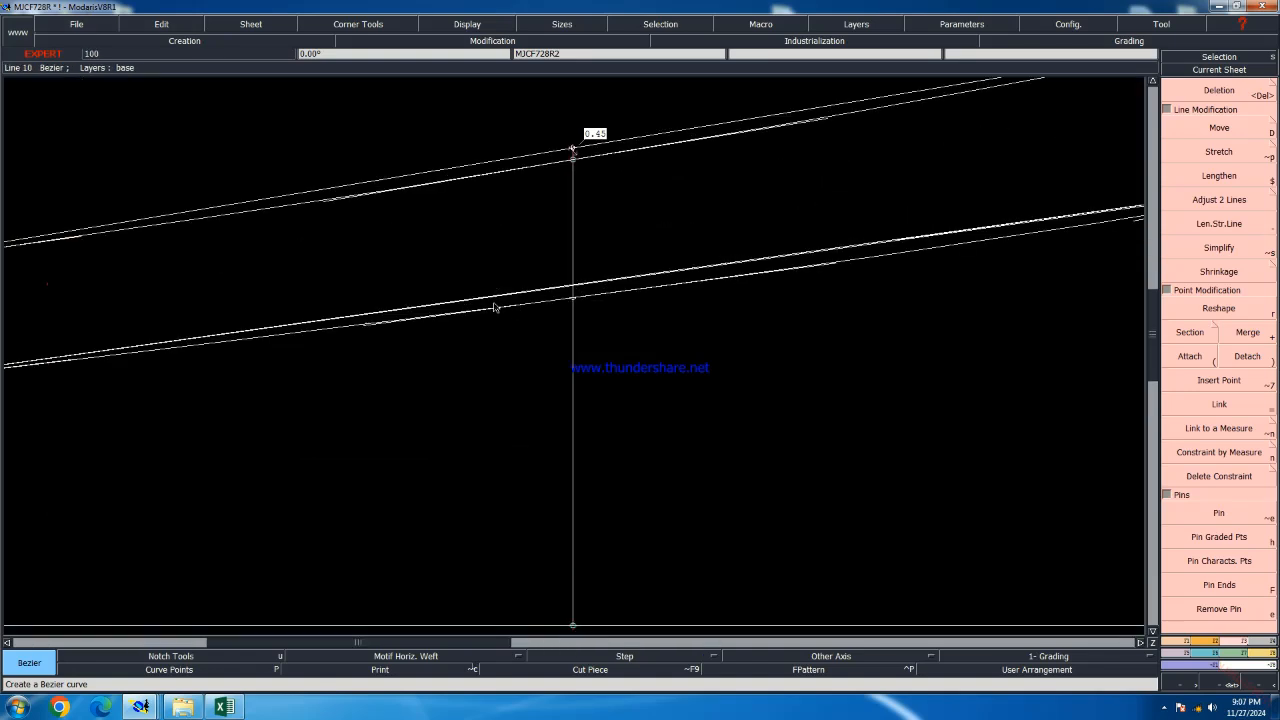
# Draw a second Bezier curve from the cuff point, passing beside the elbow point, to the outer sleeve-head point
pyautogui.scroll(-2, 480, 309)
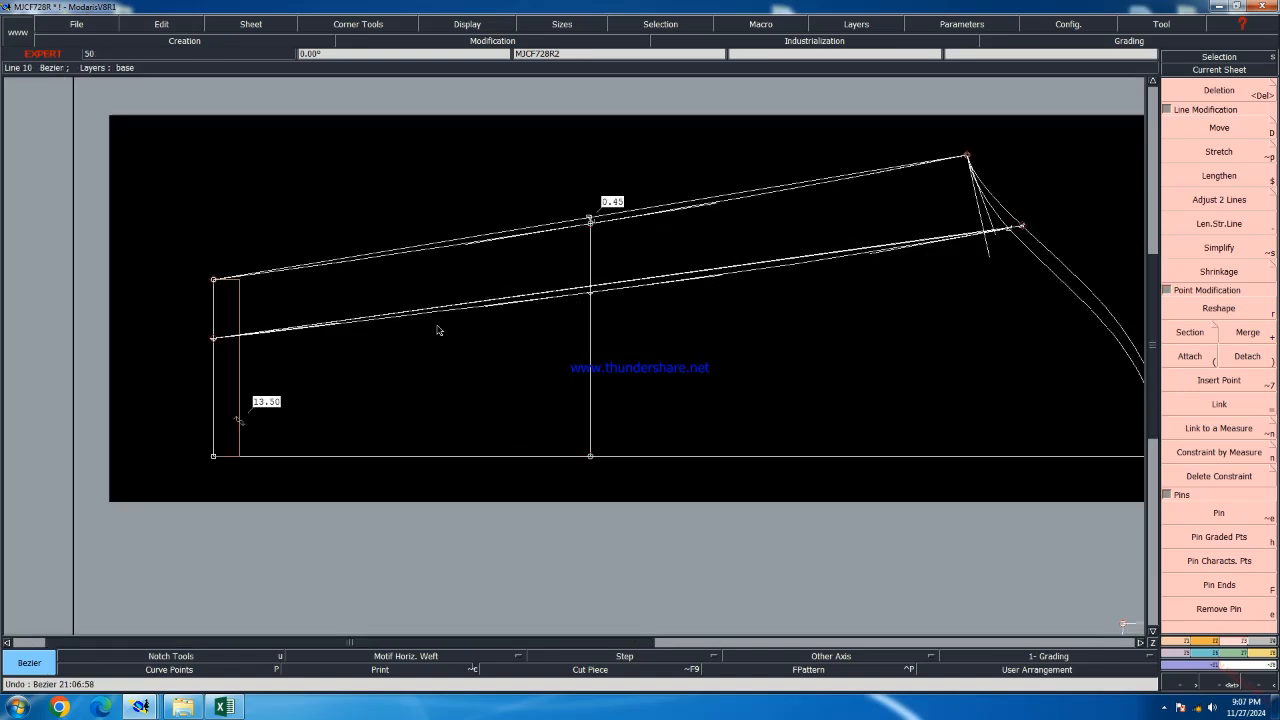
pyautogui.click(594, 291)
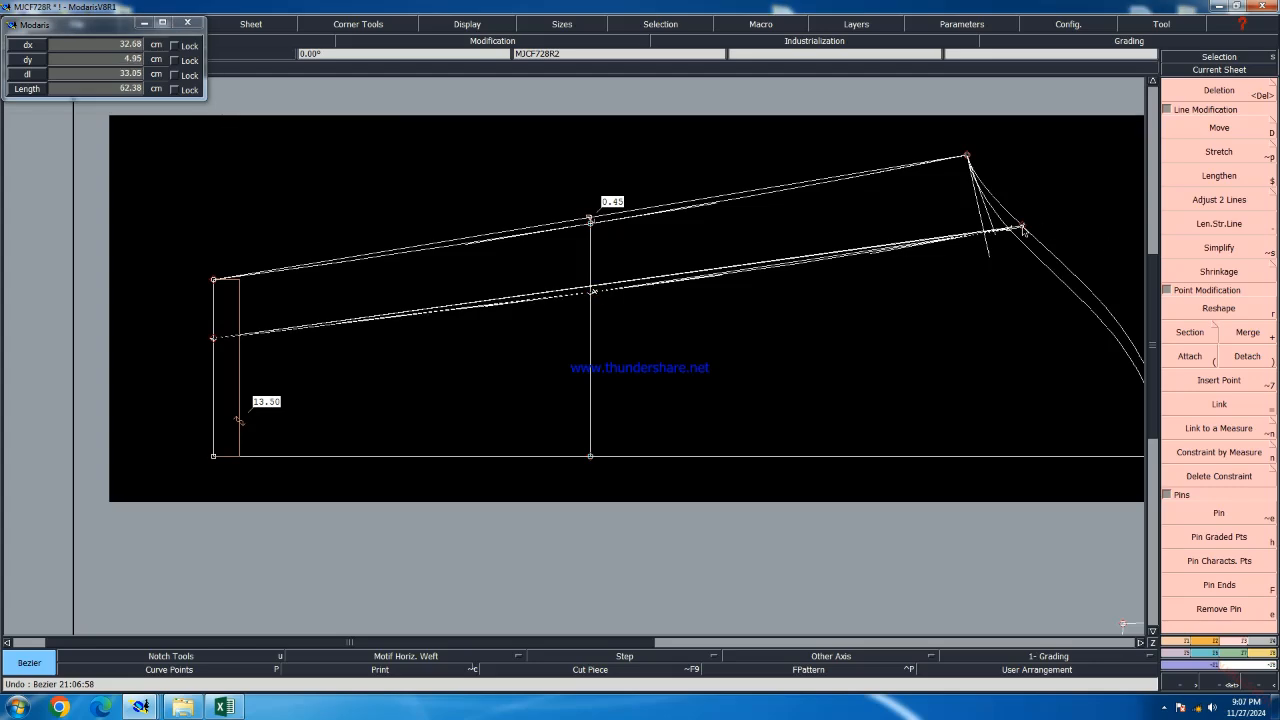
pyautogui.scroll(4, 1020, 230)
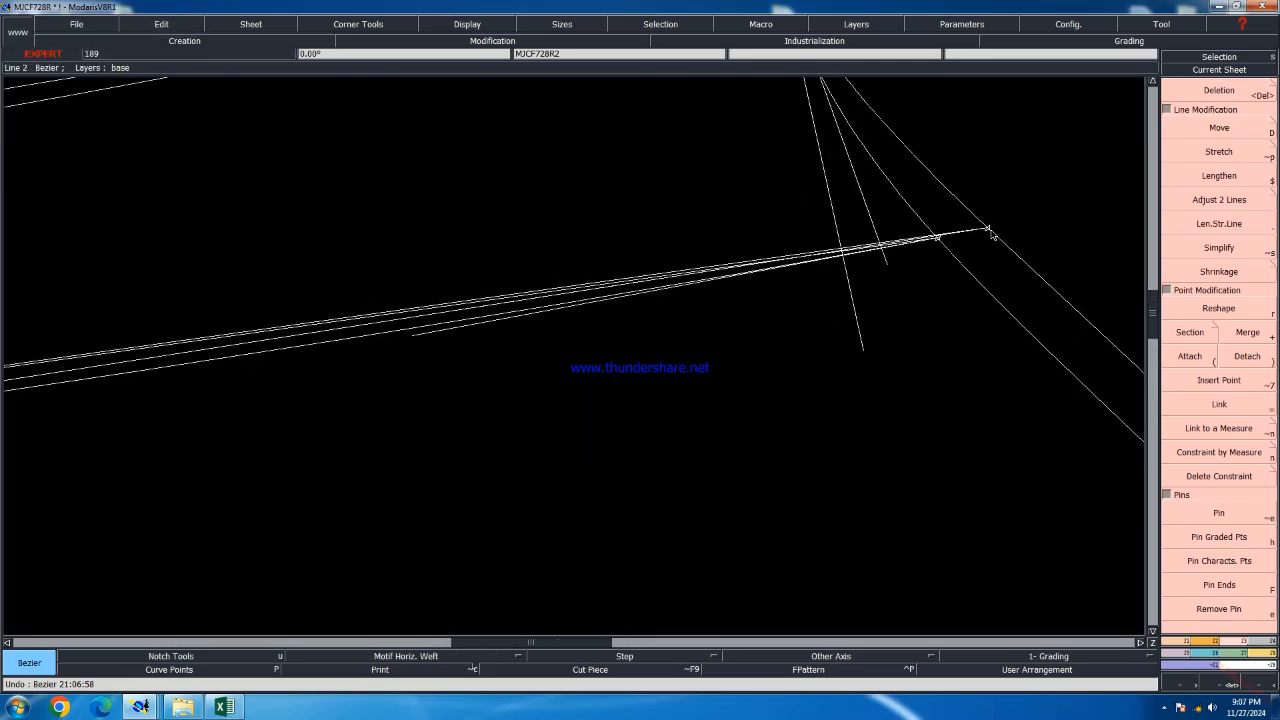
# Reshape the handles of the outer panel curve between the elbow line and the sleeve head to follow the inner curve
pyautogui.scroll(-2, 626, 332)
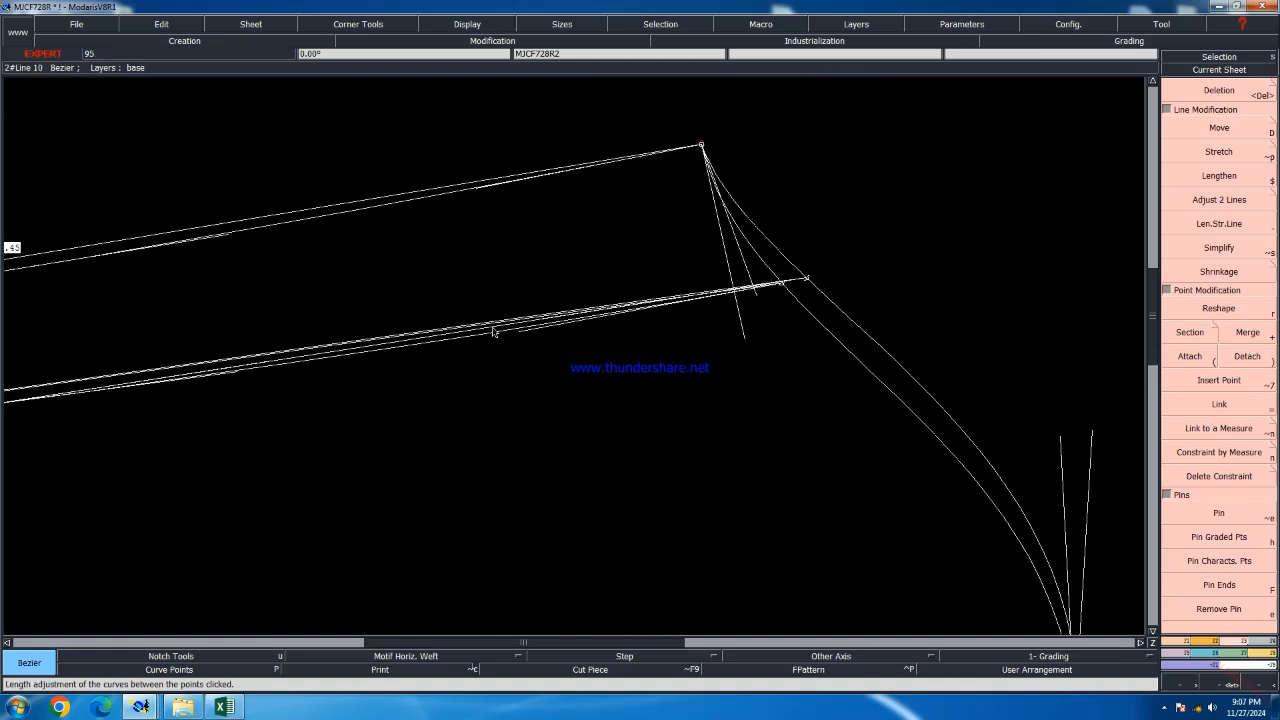
pyautogui.press('r')
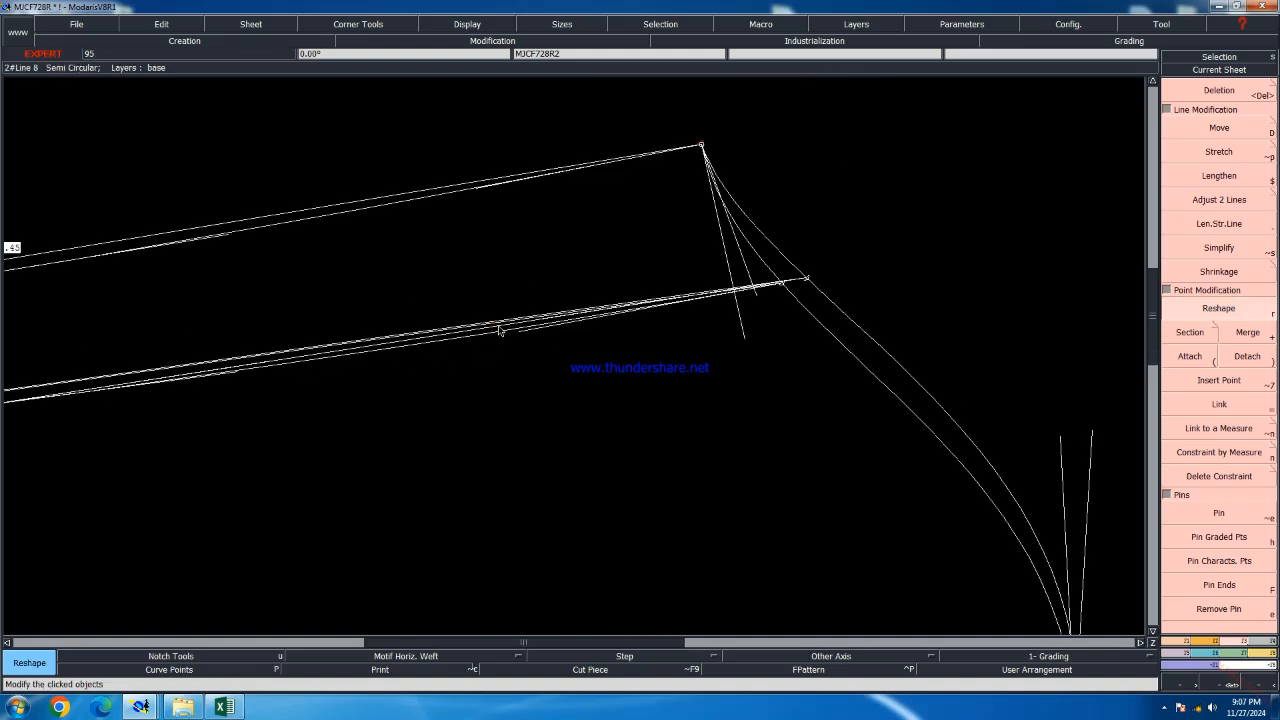
pyautogui.click(313, 355)
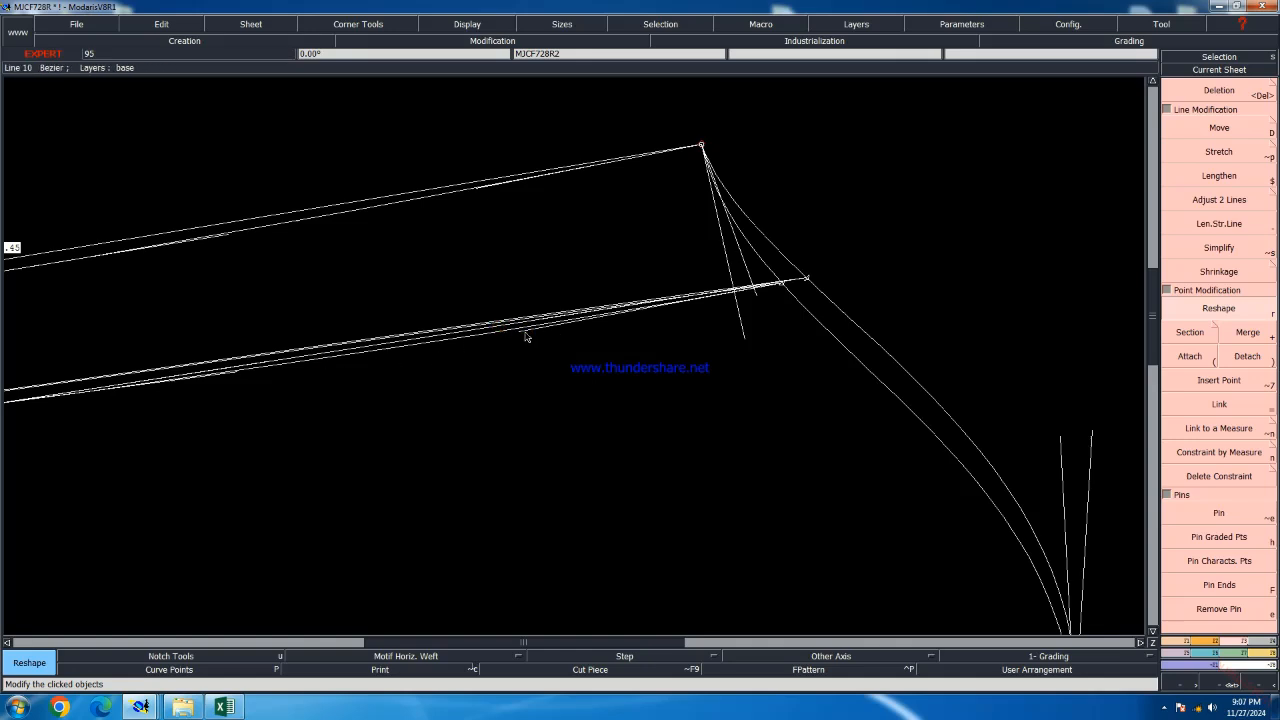
pyautogui.click(457, 27)
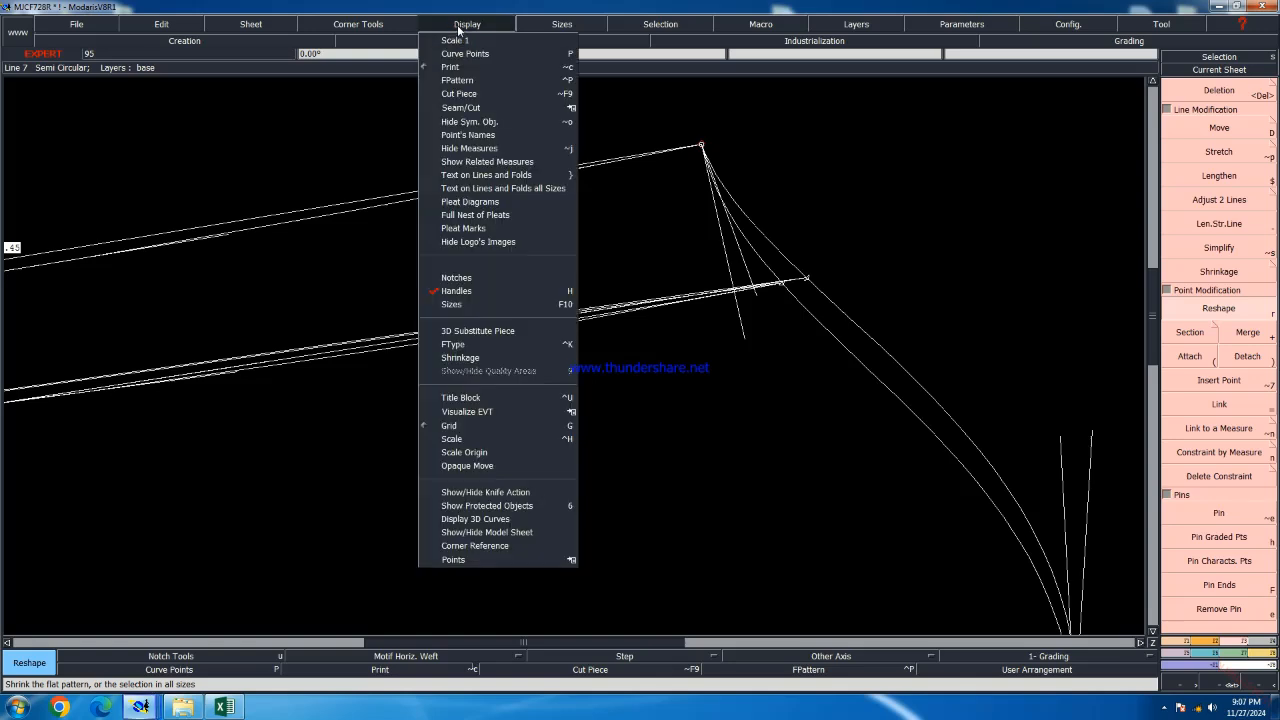
pyautogui.click(501, 298)
pyautogui.click(456, 330)
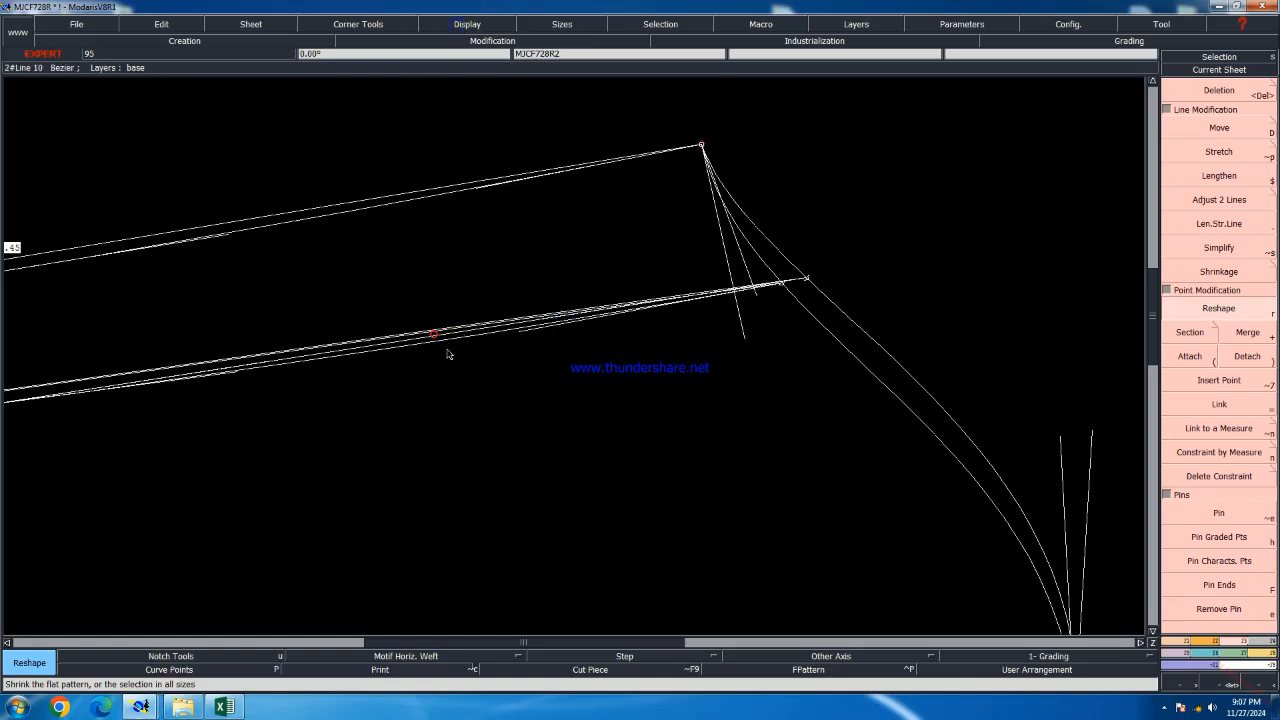
pyautogui.scroll(-2, 420, 352)
pyautogui.scroll(1, 372, 363)
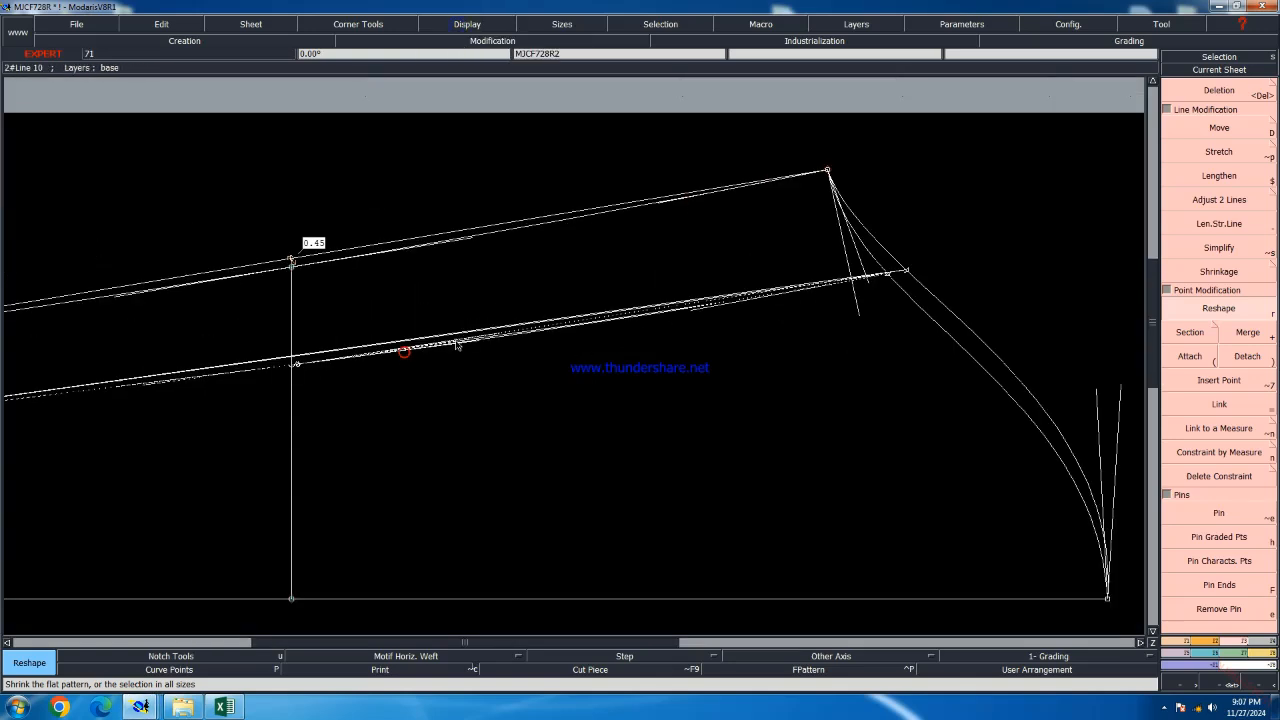
pyautogui.click(638, 320)
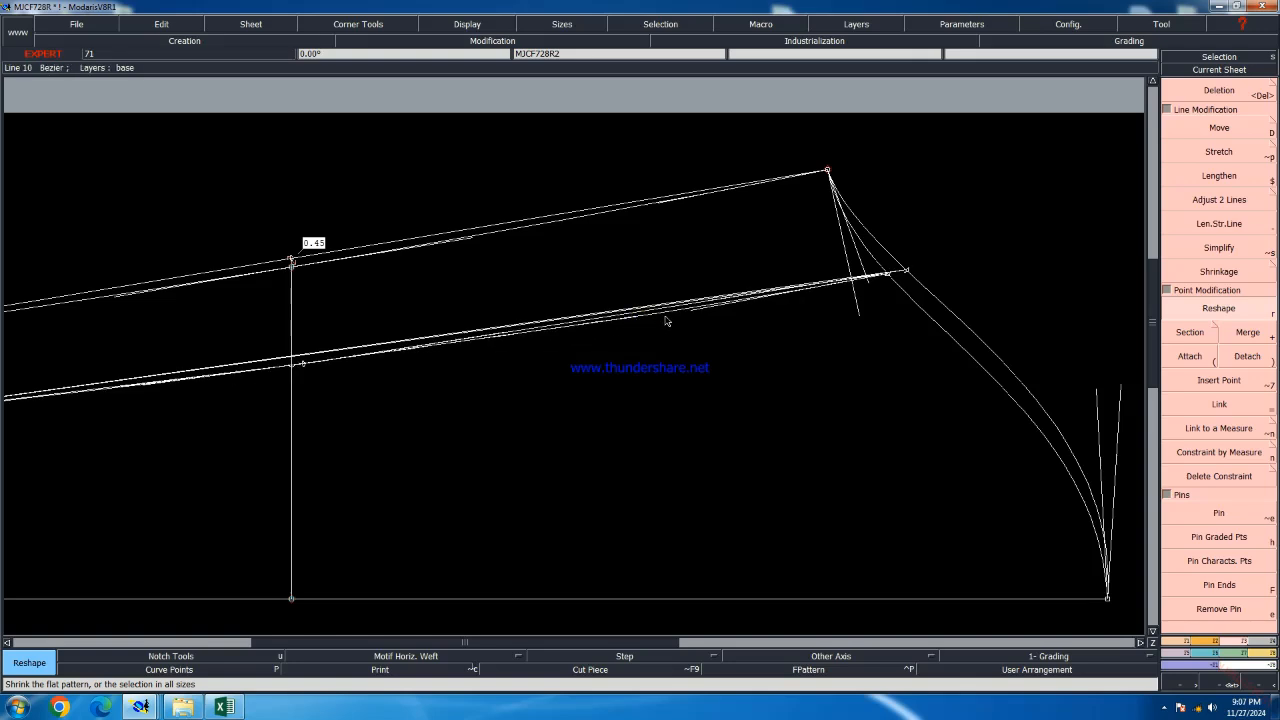
pyautogui.click(553, 331)
pyautogui.scroll(3, 700, 305)
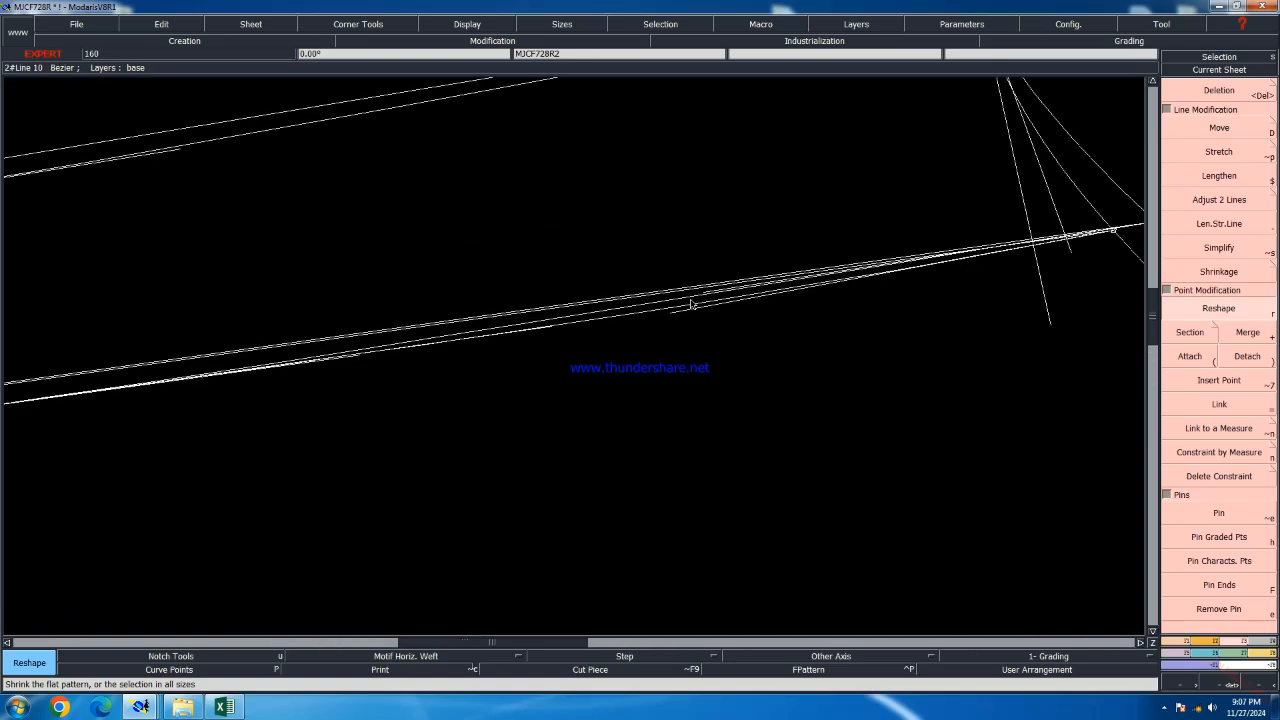
pyautogui.scroll(-5, 676, 318)
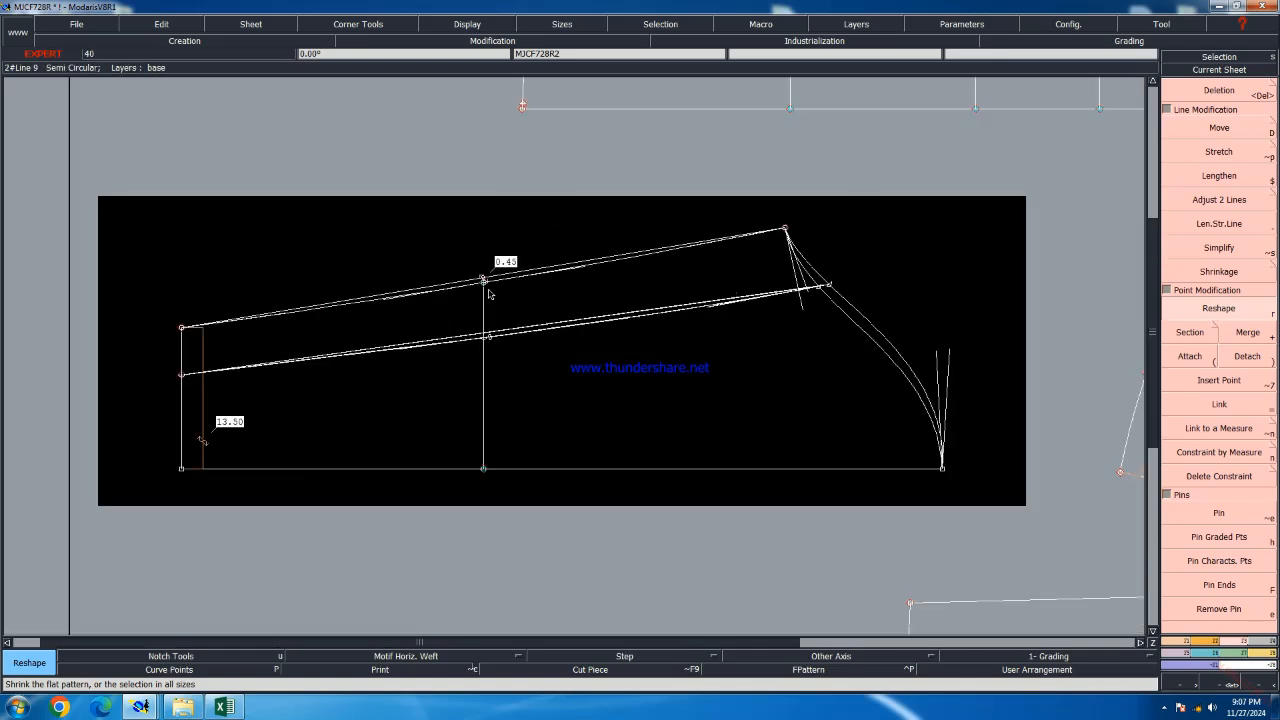
pyautogui.scroll(5, 490, 288)
pyautogui.scroll(-5, 488, 285)
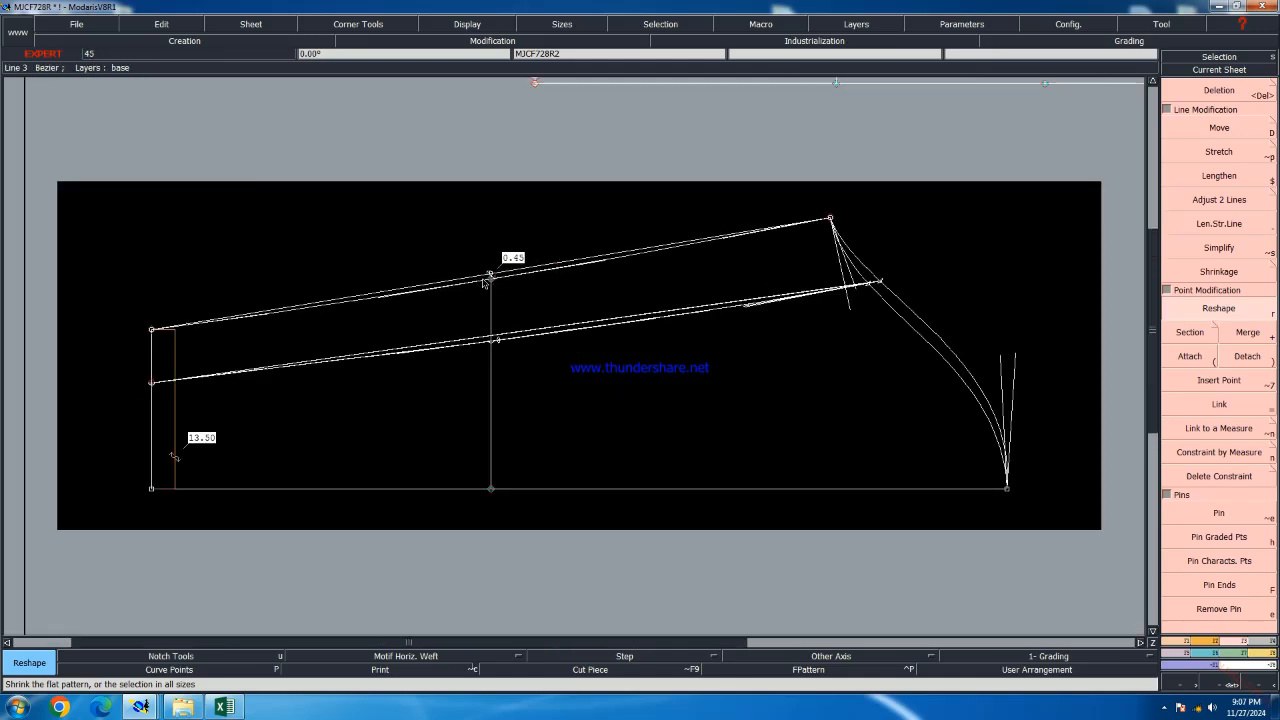
pyautogui.scroll(5, 488, 285)
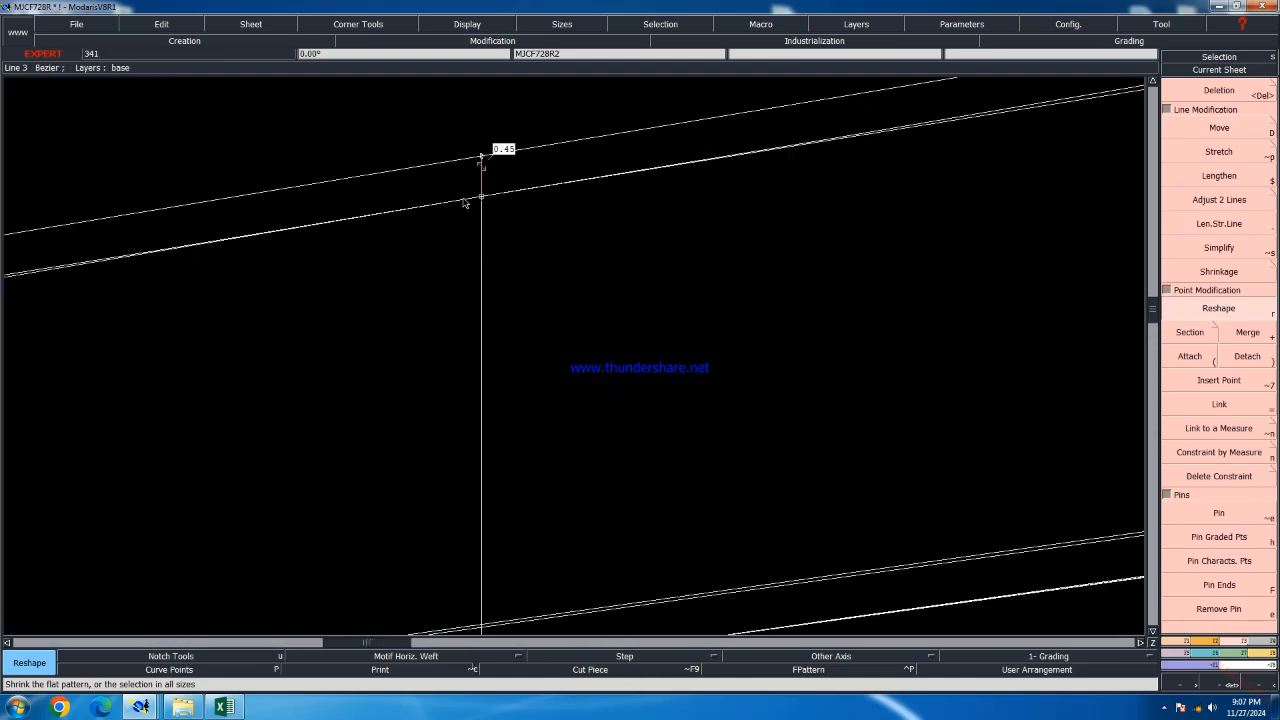
# Hide the curve handles and delete the line just below the upper sleeve edge and the 0.45 measurement at the elbow
pyautogui.hotkey('shift', 'p')
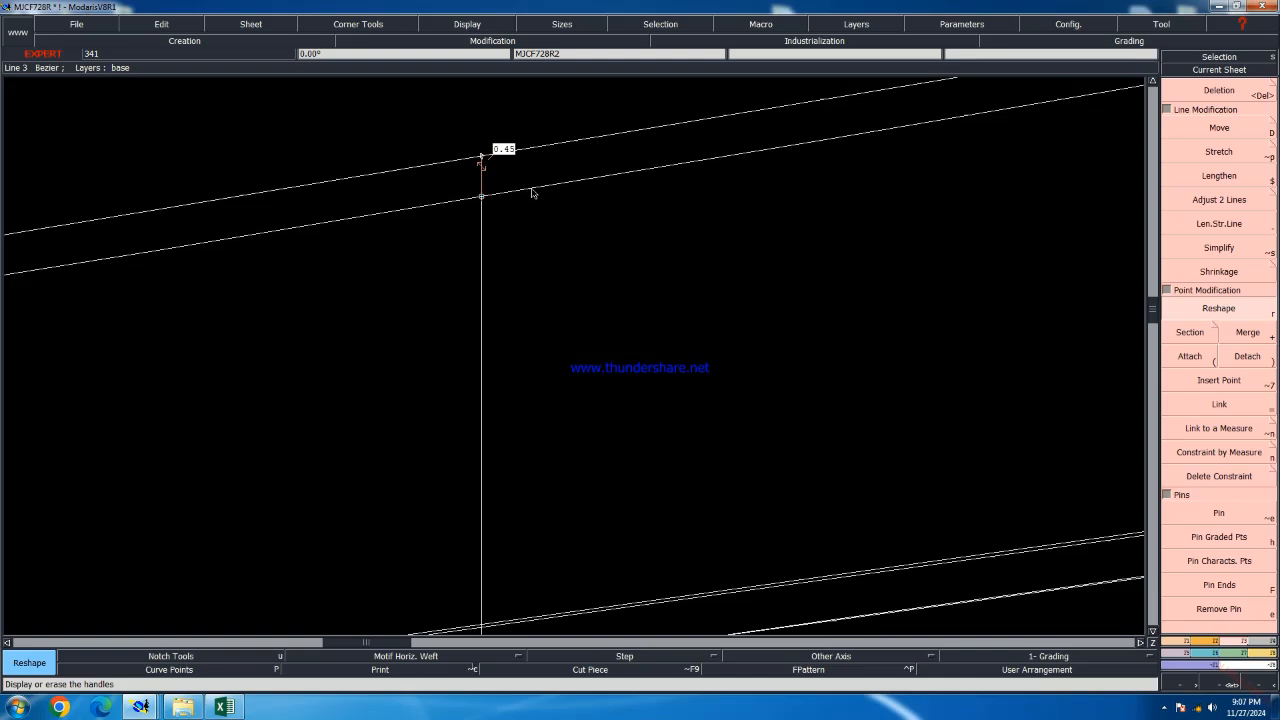
pyautogui.press('Delete')
pyautogui.click(529, 189)
pyautogui.click(481, 182)
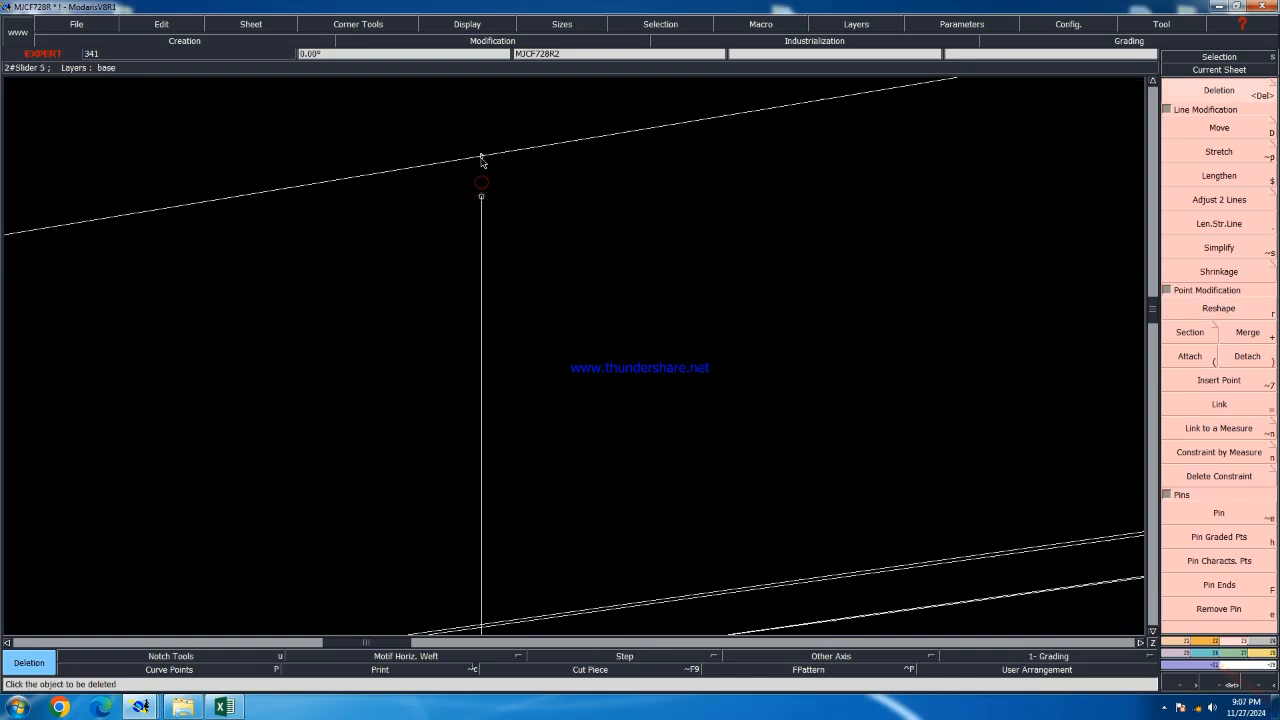
# Lengthen the straight elbow line slightly past the upper sleeve edge
pyautogui.scroll(-2, 519, 227)
pyautogui.press('.')
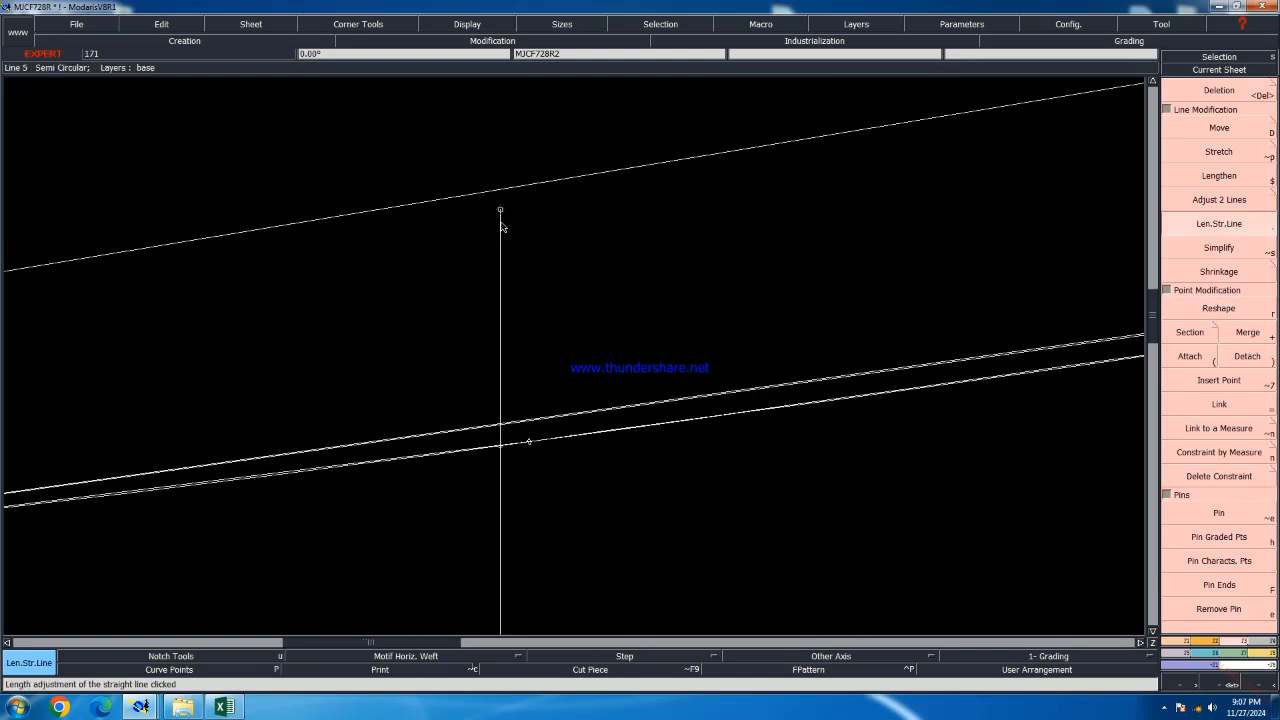
pyautogui.click(501, 211)
pyautogui.click(502, 176)
pyautogui.press('Delete')
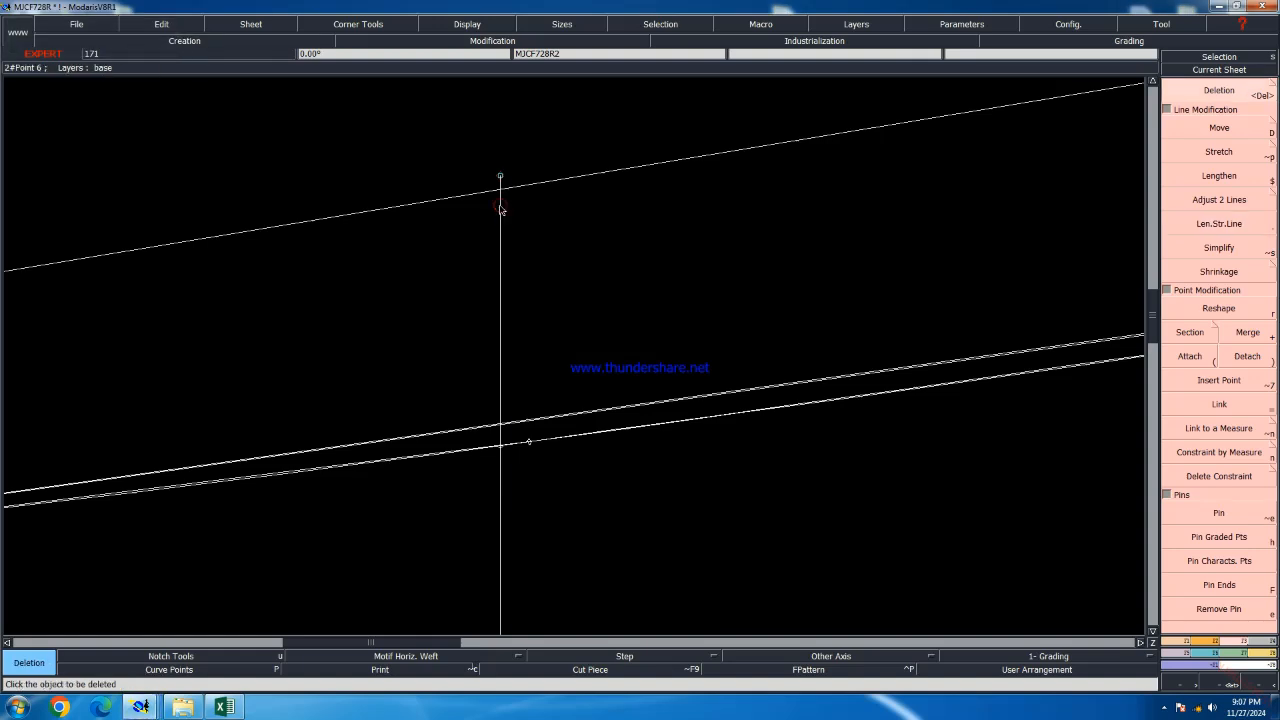
# Create an intersection point where the elbow line crosses the upper sleeve edge and insert it into the line
pyautogui.press('i')
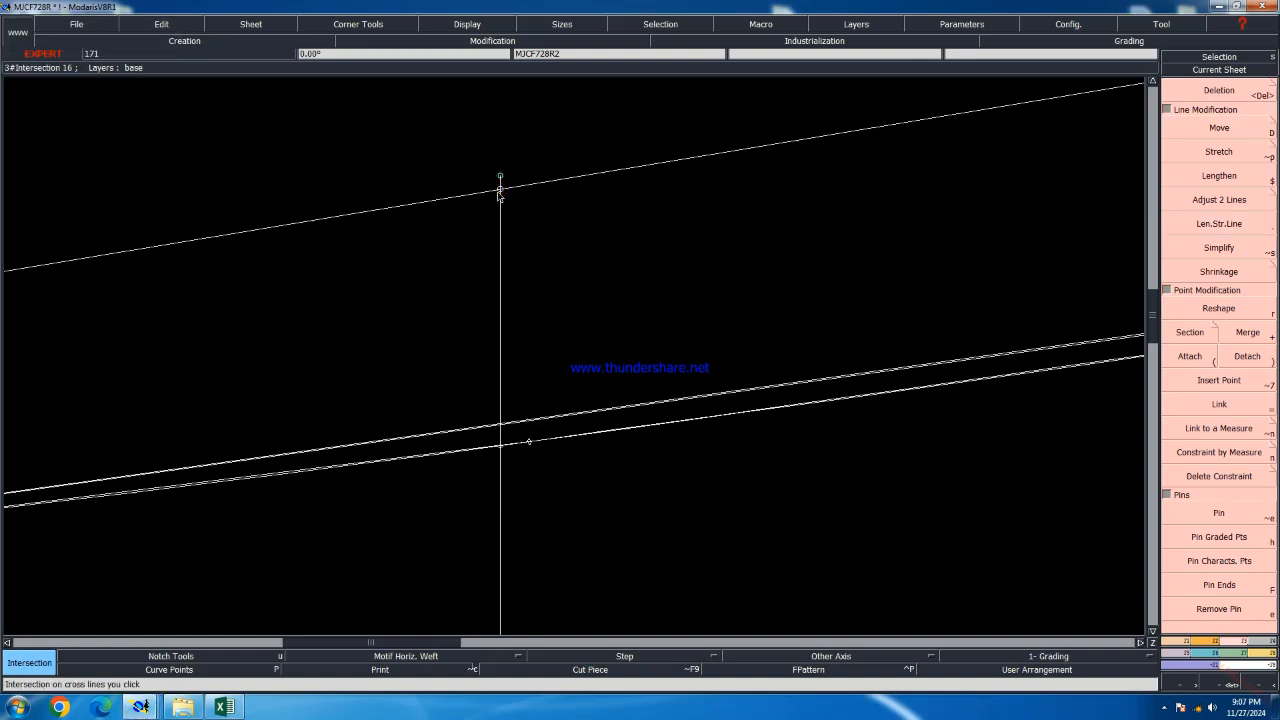
pyautogui.hotkey('alt', '7')
pyautogui.click(500, 190)
# Try to delete the elbow line's end point beyond the upper sleeve edge, and undo it
pyautogui.press('Delete')
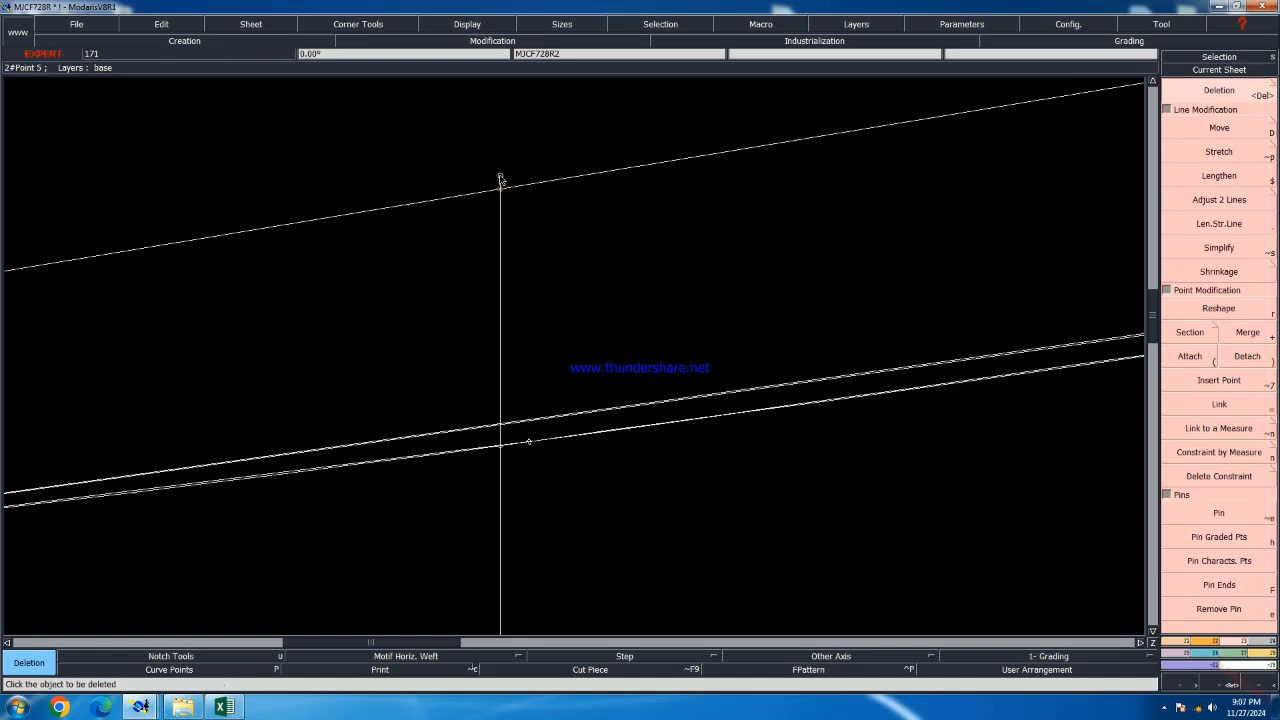
pyautogui.click(500, 176)
pyautogui.hotkey('ctrl', 'z')
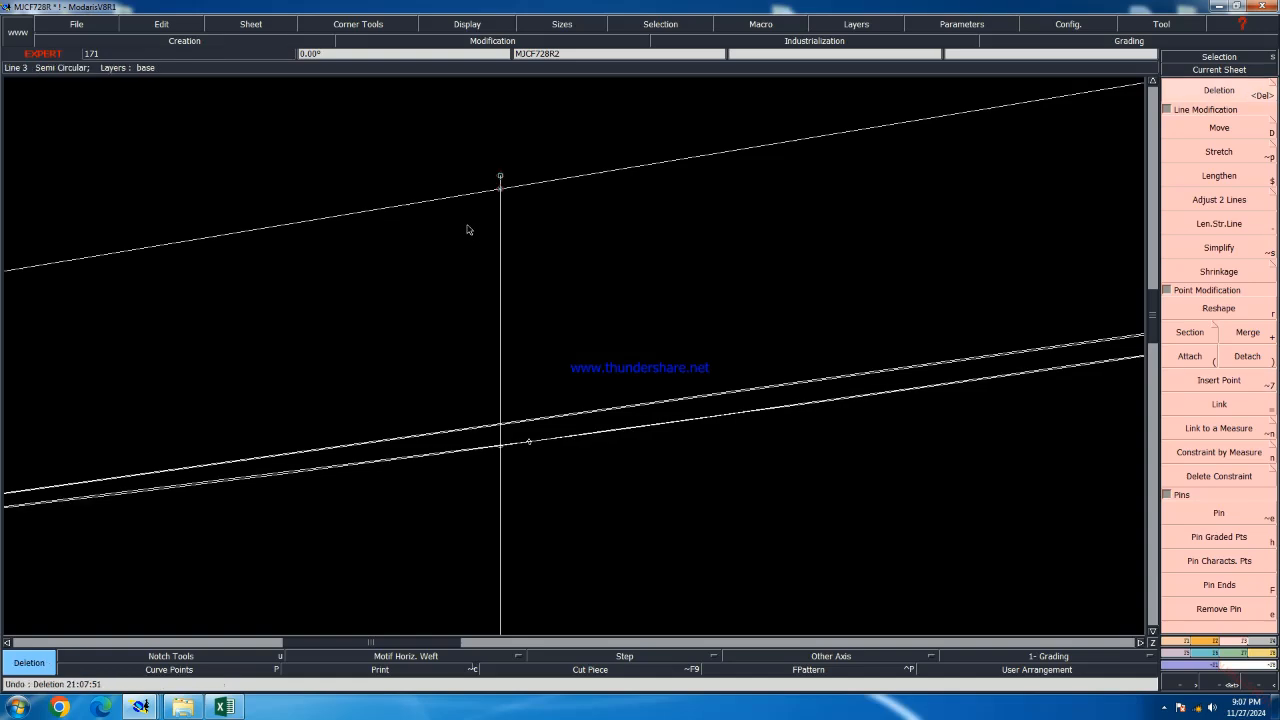
# Insert the elbow crossing point on the panel curve and delete the stray point beside the elbow line
pyautogui.hotkey('alt', '7')
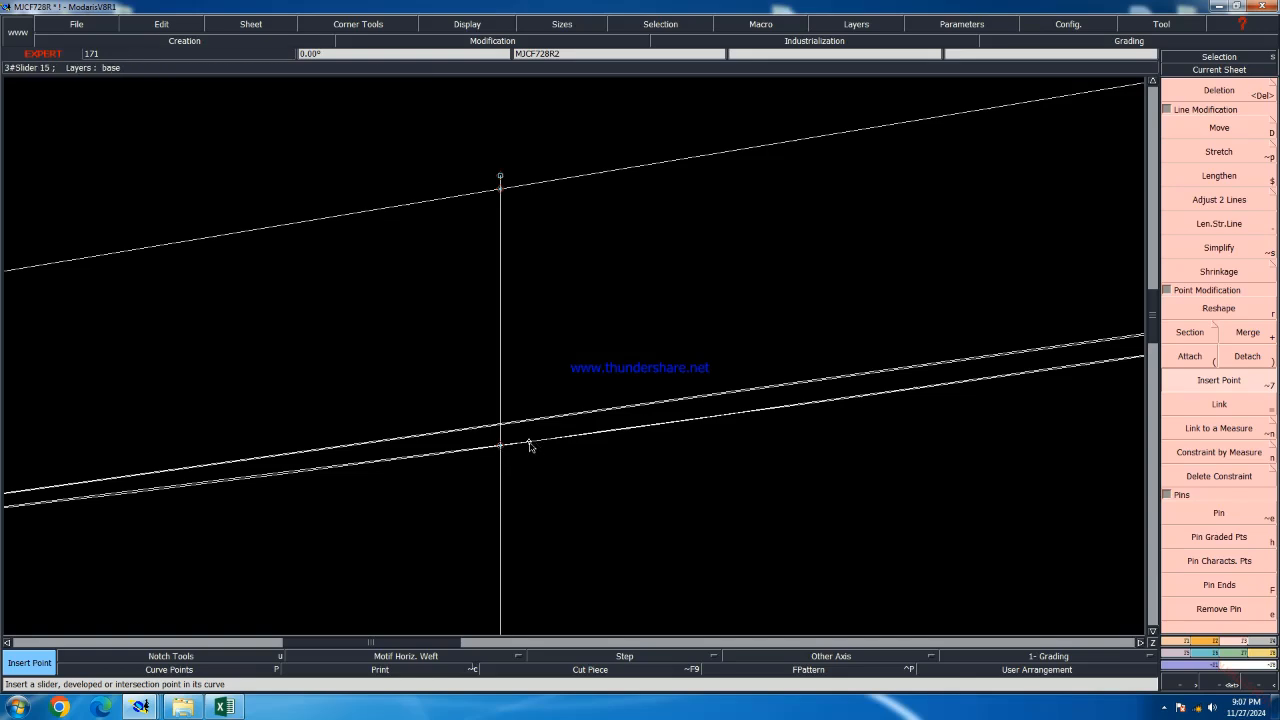
pyautogui.press('Delete')
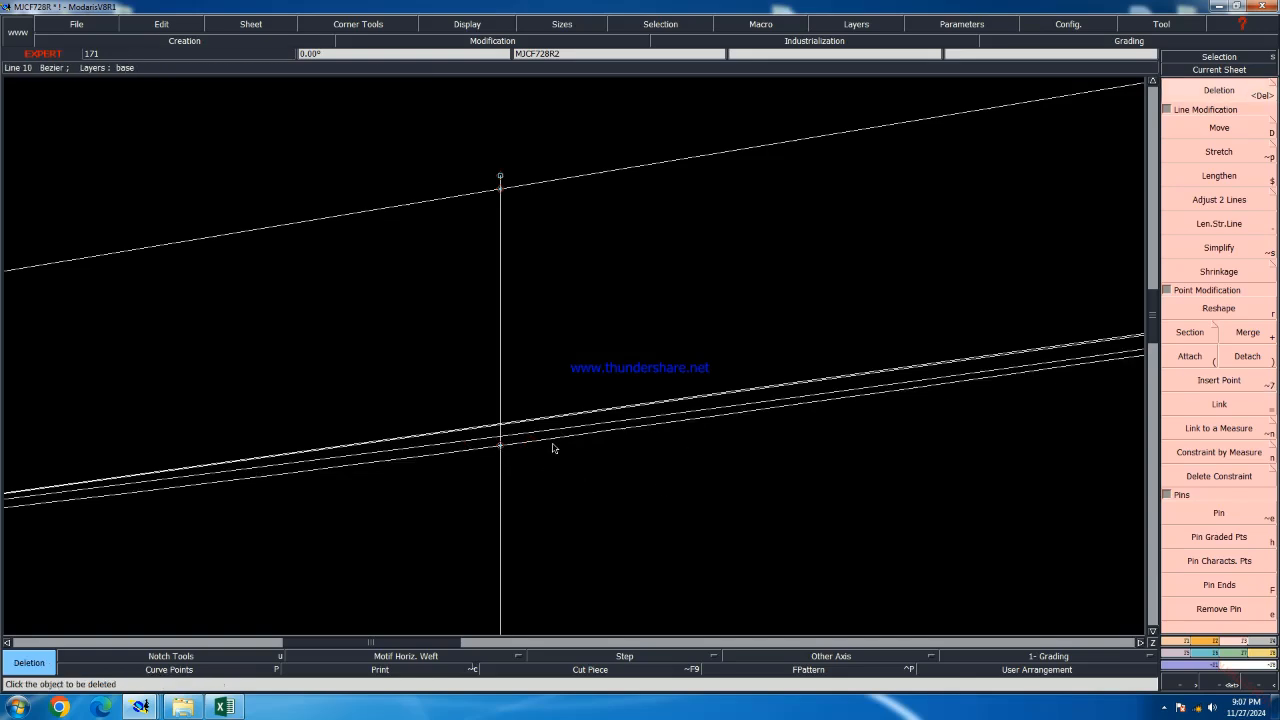
pyautogui.click(553, 446)
pyautogui.hotkey('ctrl', 'z')
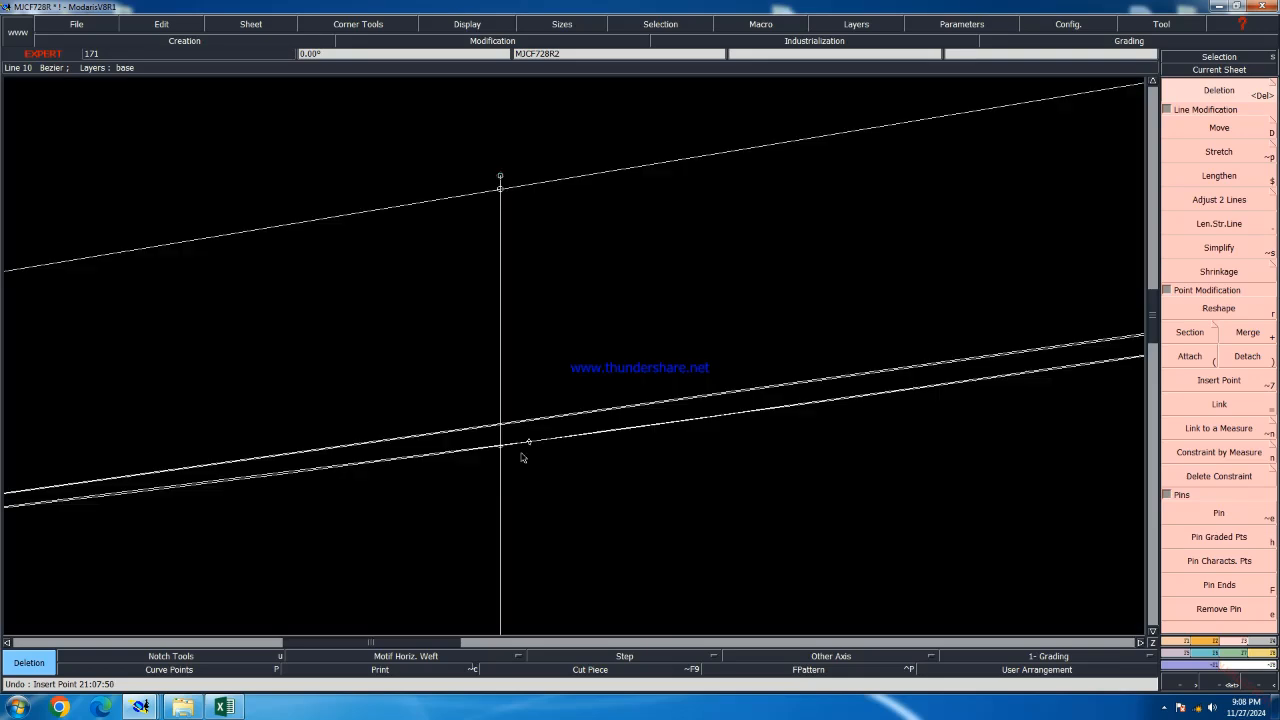
pyautogui.hotkey('ctrl', 'z')
pyautogui.hotkey('ctrl', 'y')
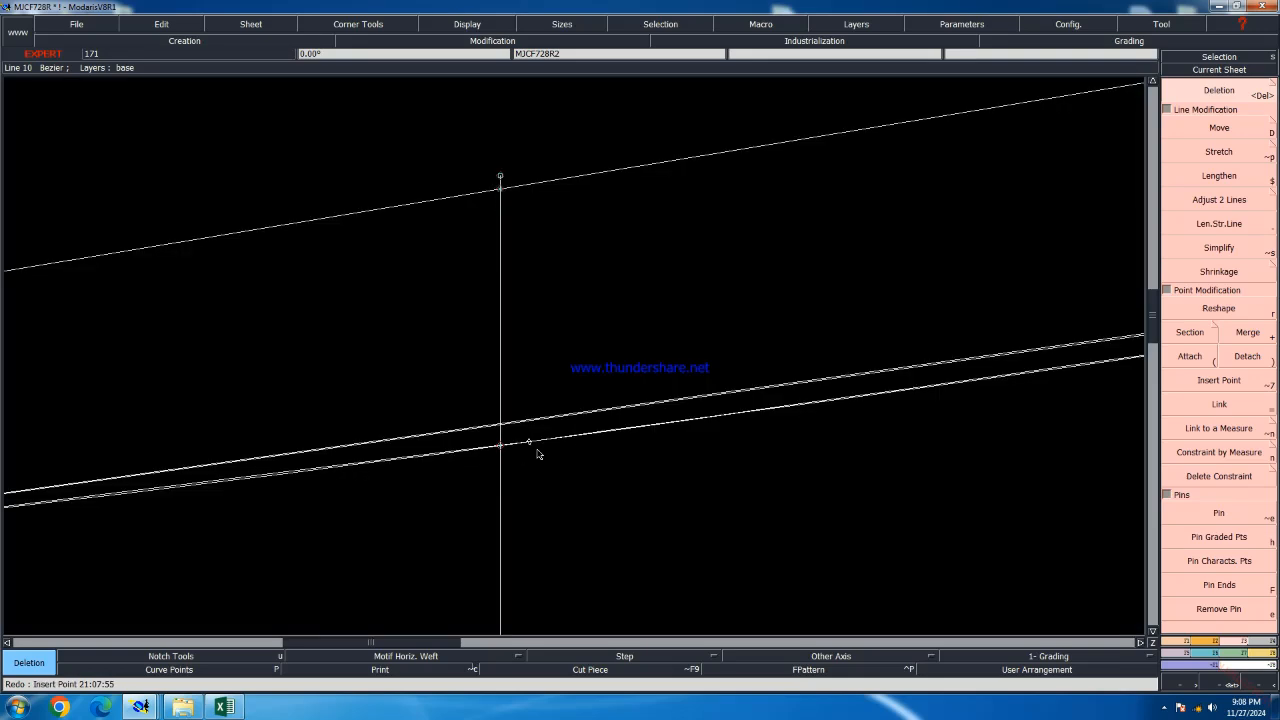
pyautogui.hotkey('ctrl', 'y')
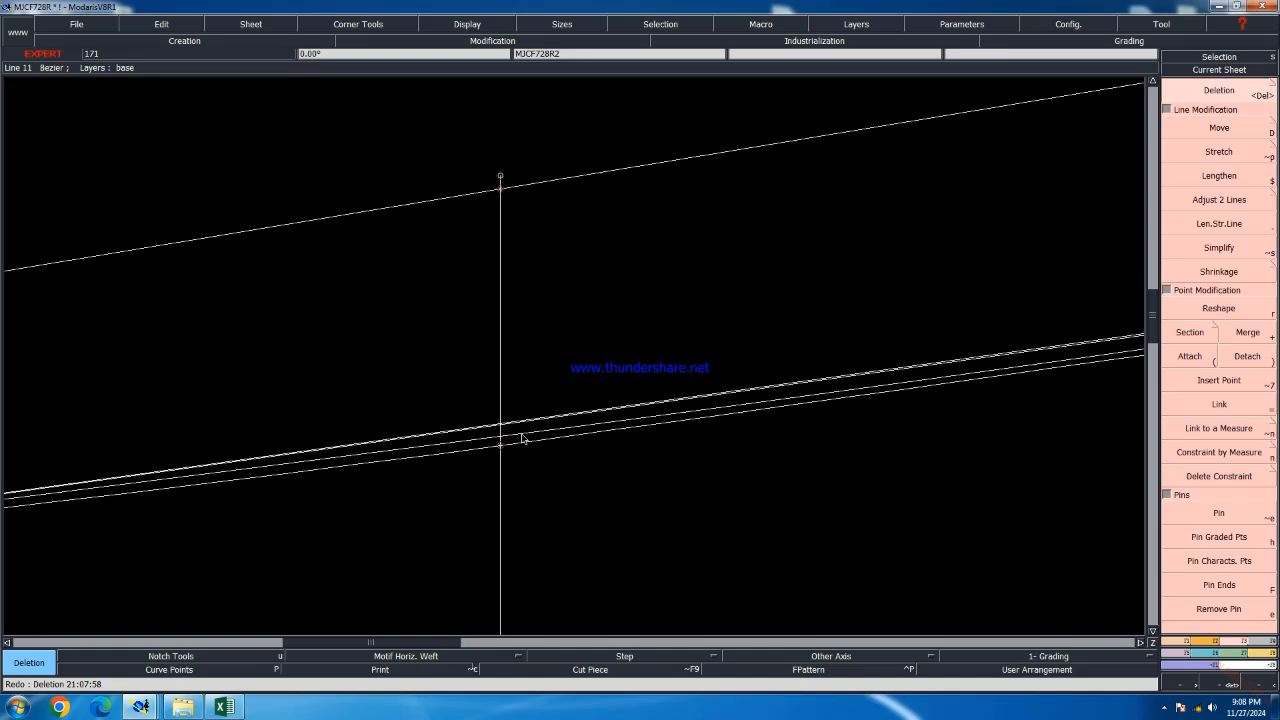
# Delete the outer panel curve that passes beside the elbow point
pyautogui.press('Delete')
pyautogui.click(522, 436)
pyautogui.press('Home')
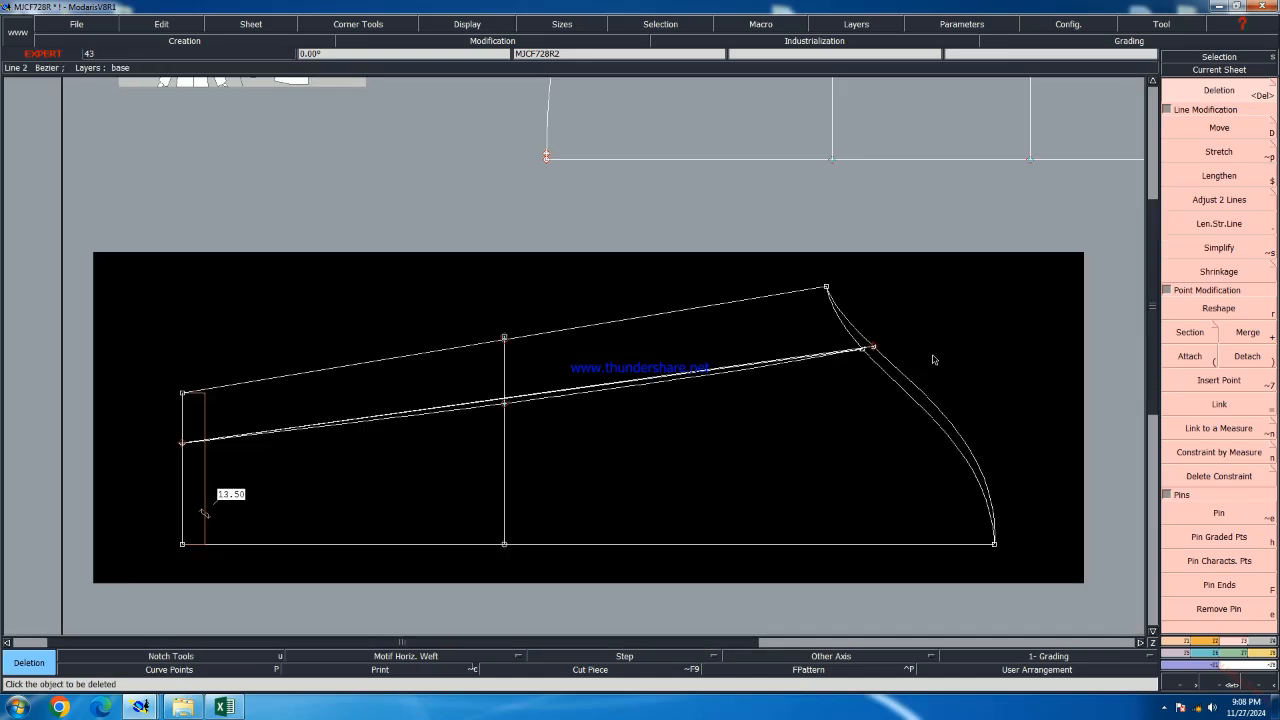
pyautogui.scroll(5, 933, 360)
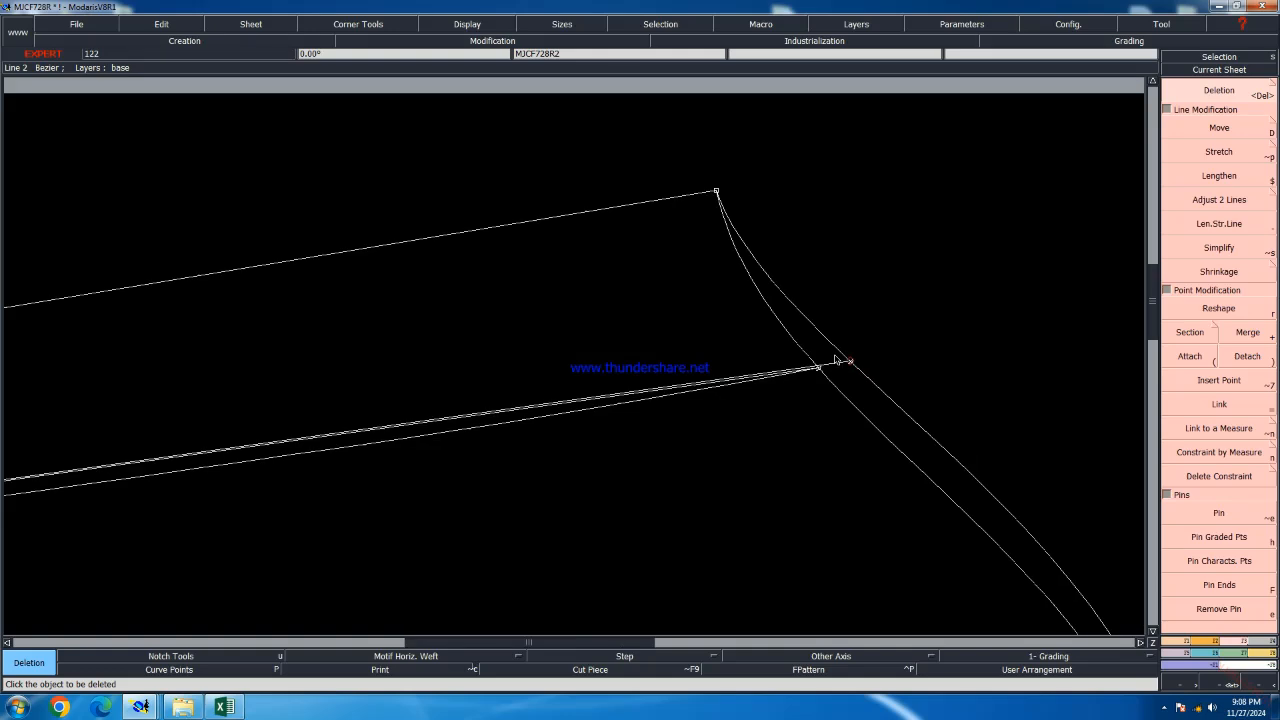
pyautogui.scroll(-2, 836, 360)
pyautogui.scroll(-2, 589, 430)
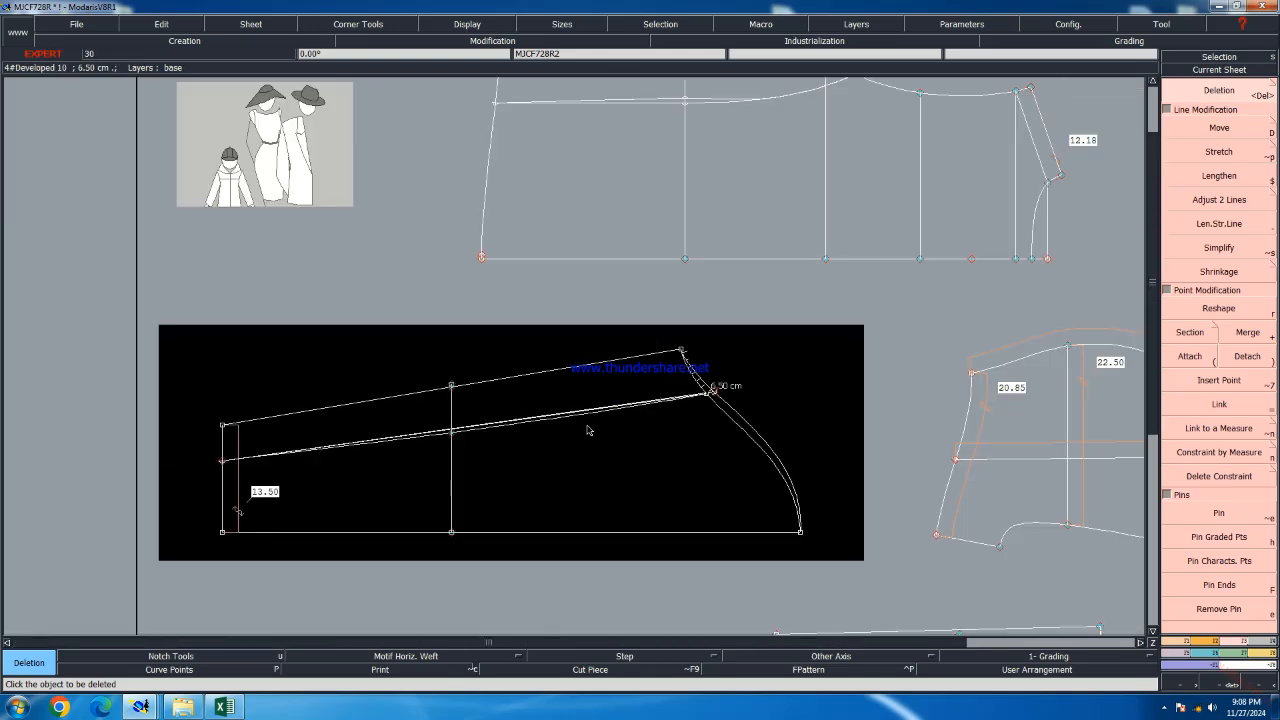
pyautogui.press('=')
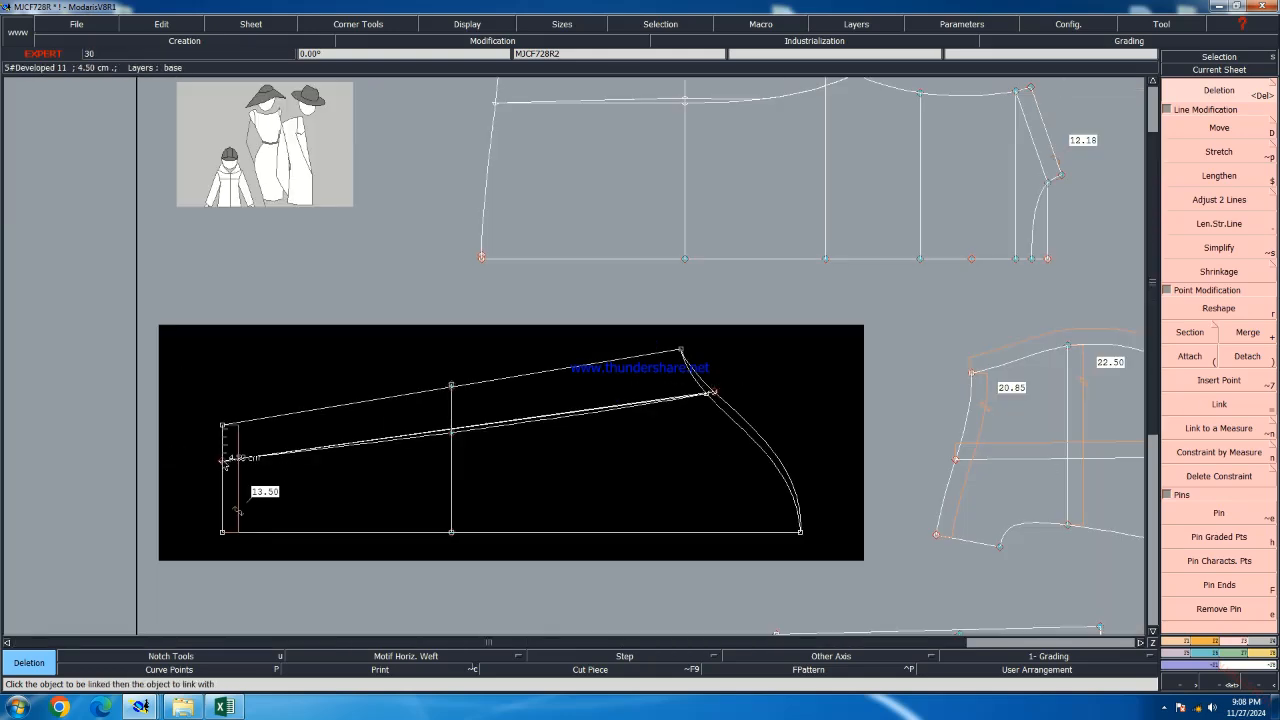
pyautogui.scroll(4, 470, 440)
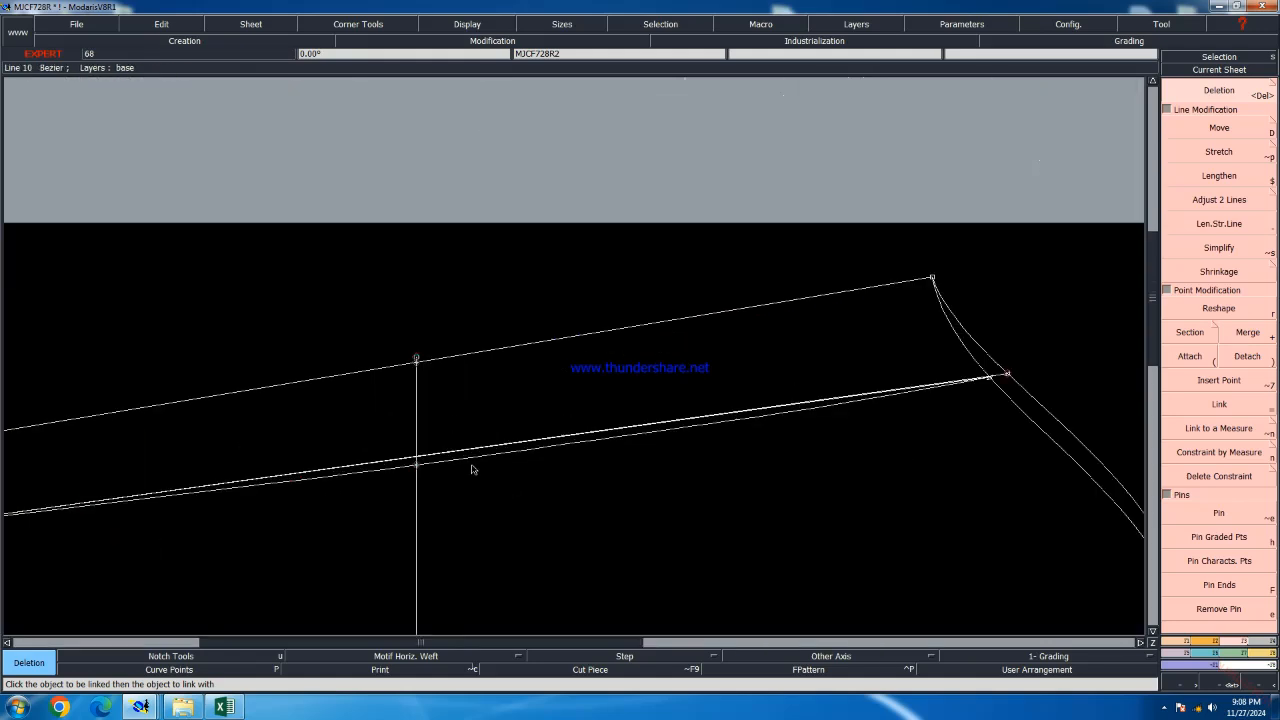
pyautogui.scroll(-2, 490, 460)
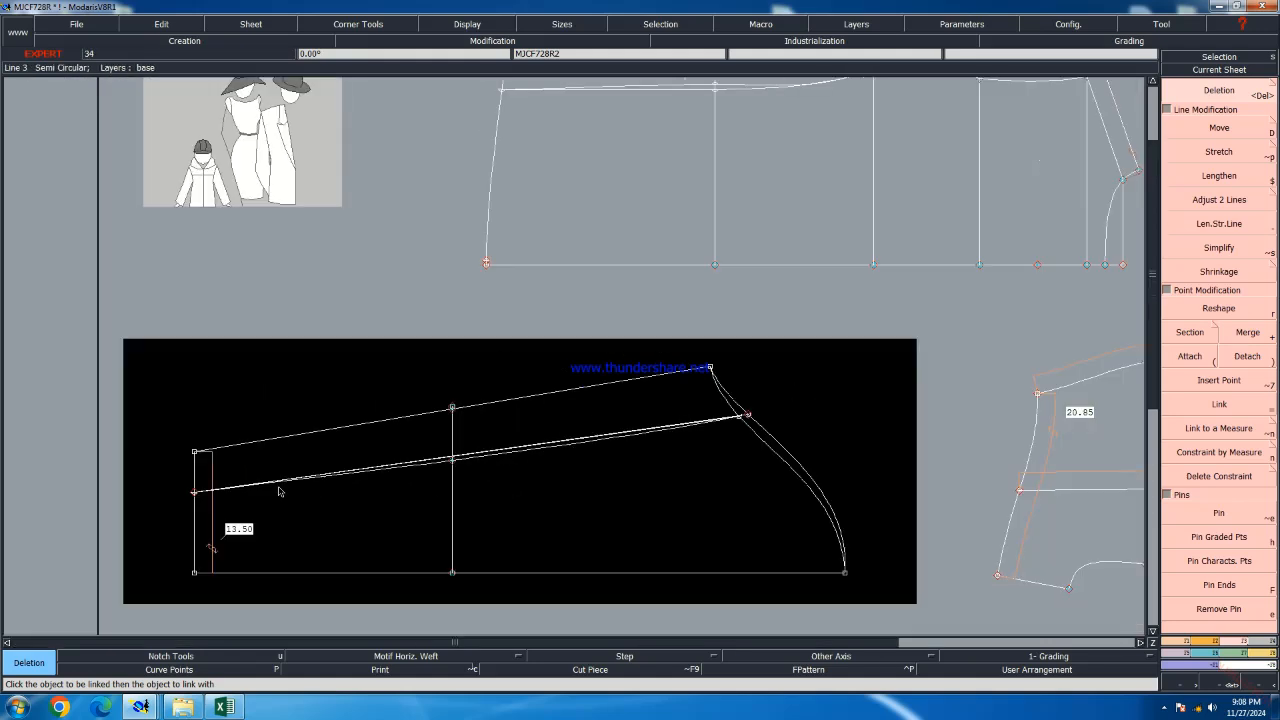
# Draw a new outer Bezier curve from the cuff point through the elbow crossing point to the outer sleeve-head point
pyautogui.press('b')
pyautogui.click(195, 493)
pyautogui.scroll(1, 607, 455)
pyautogui.click(374, 463)
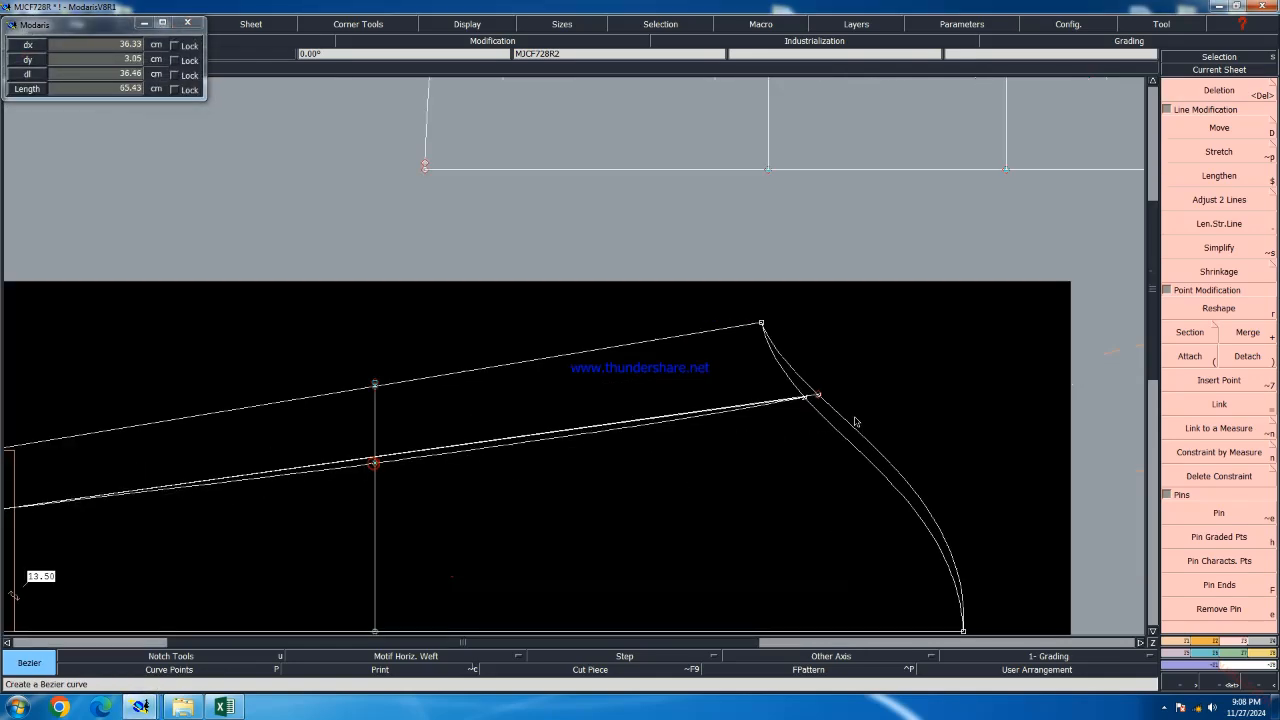
pyautogui.scroll(3, 821, 401)
pyautogui.click(849, 390)
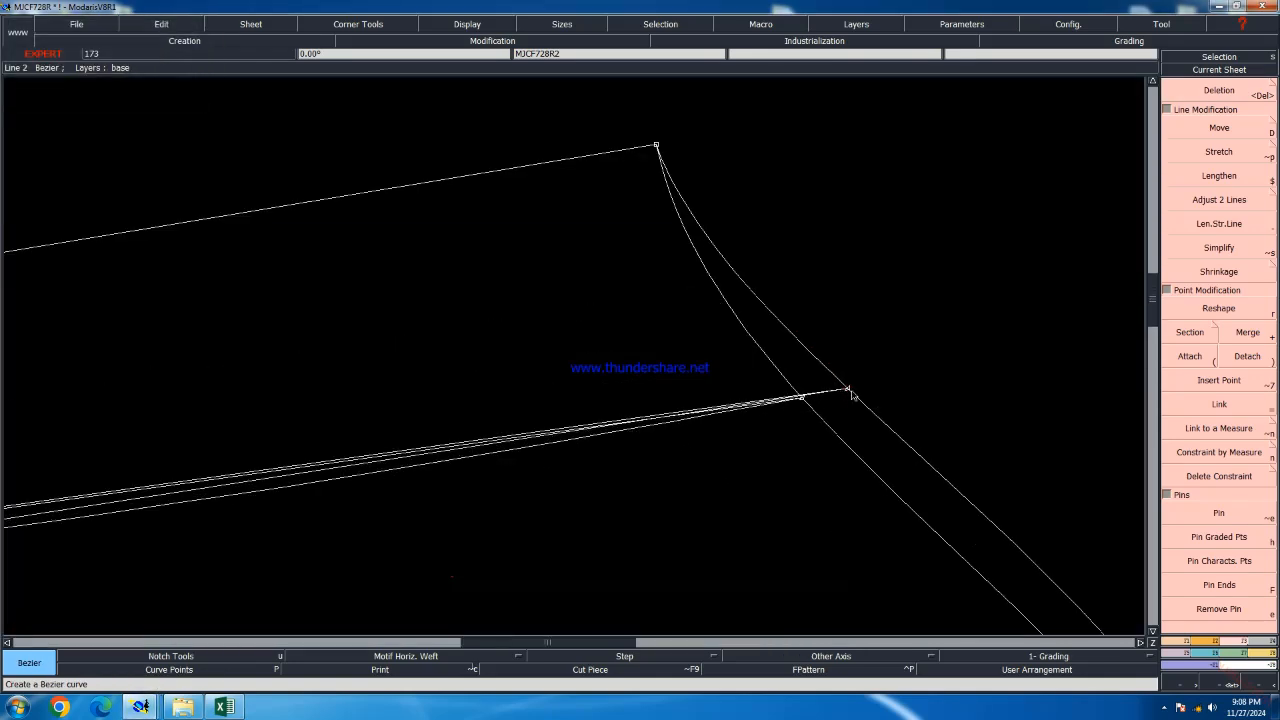
# Display the curve handles and reshape the new outer curve between the elbow line and the sleeve head onto the inner curve
pyautogui.scroll(-2, 851, 393)
pyautogui.scroll(2, 509, 429)
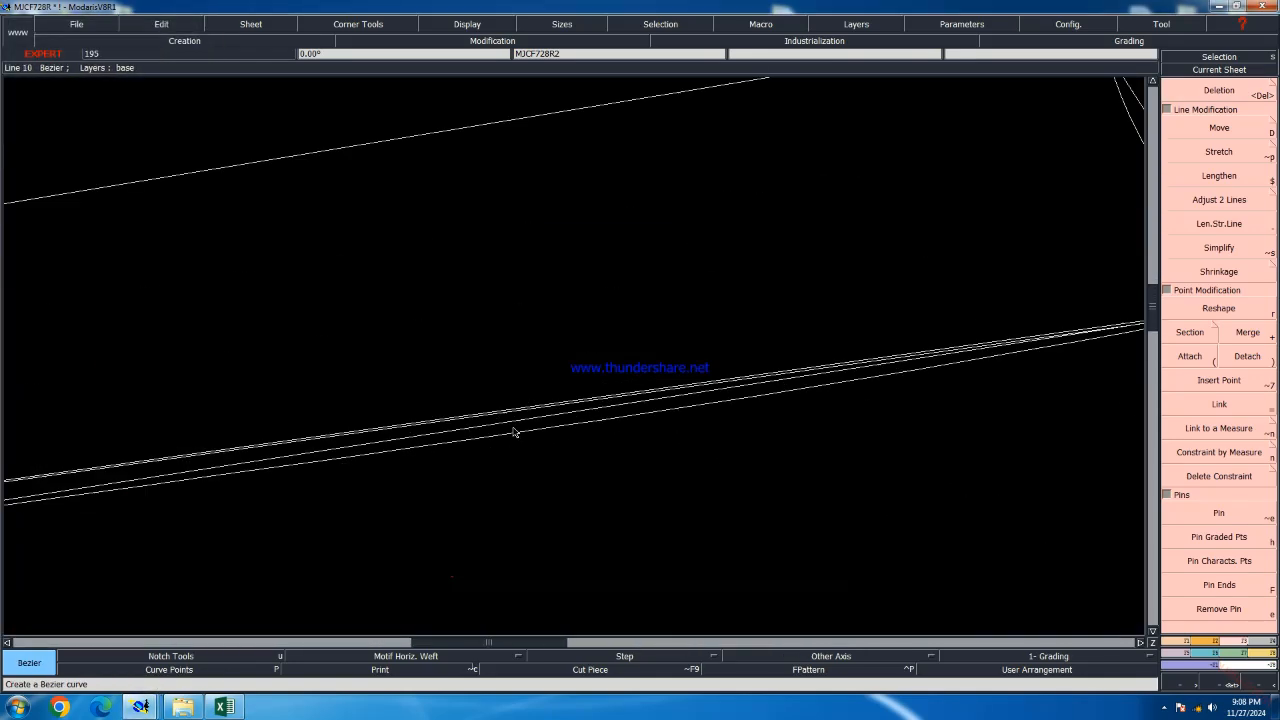
pyautogui.click(467, 24)
pyautogui.click(476, 285)
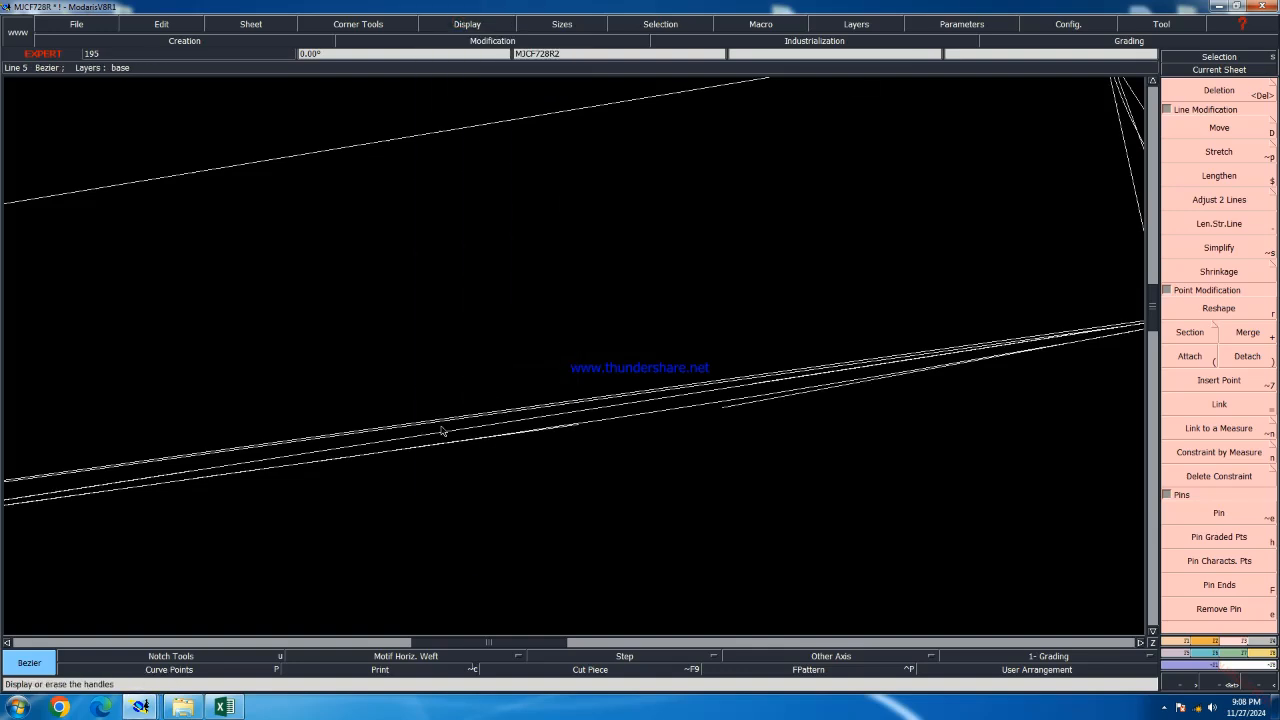
pyautogui.click(1221, 306)
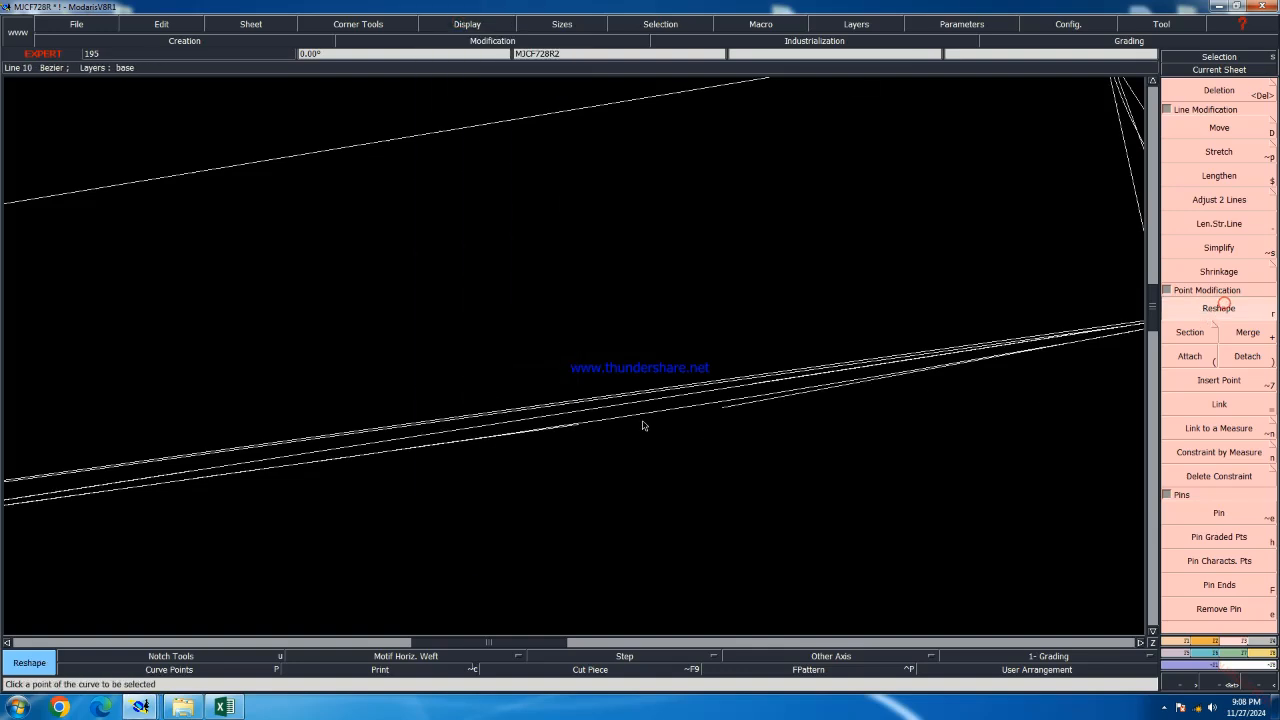
pyautogui.click(762, 386)
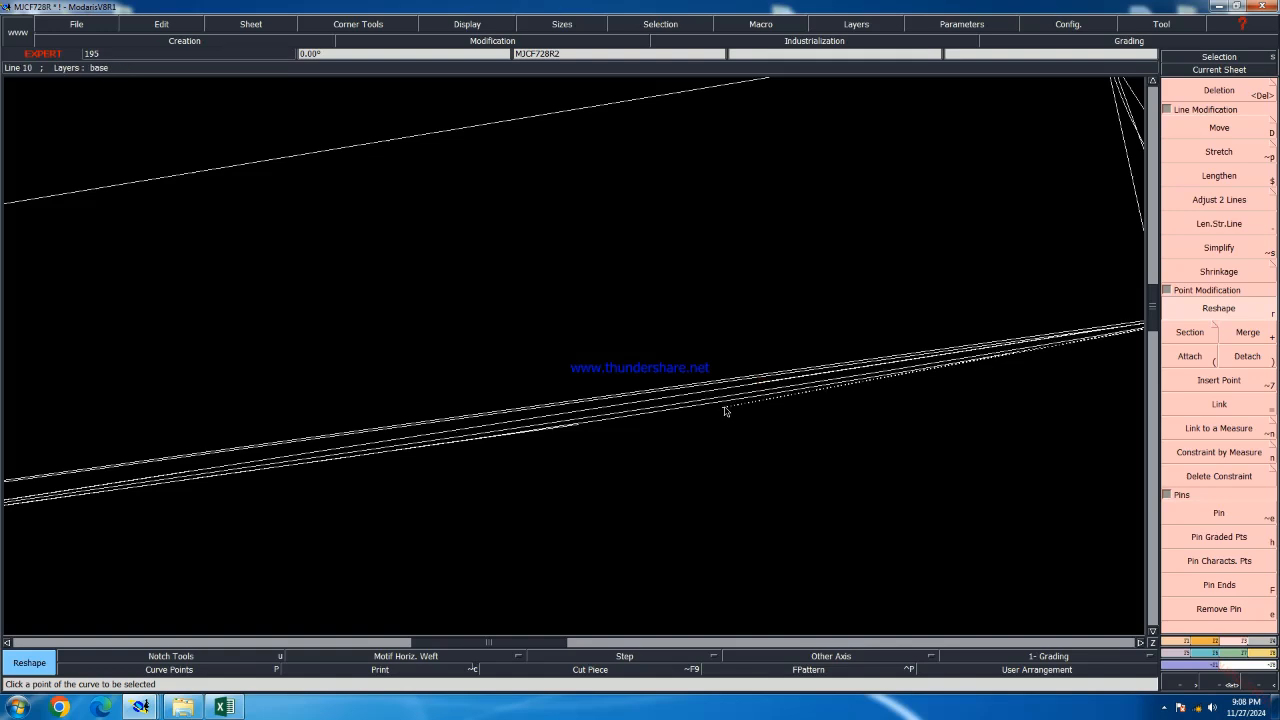
pyautogui.click(725, 407)
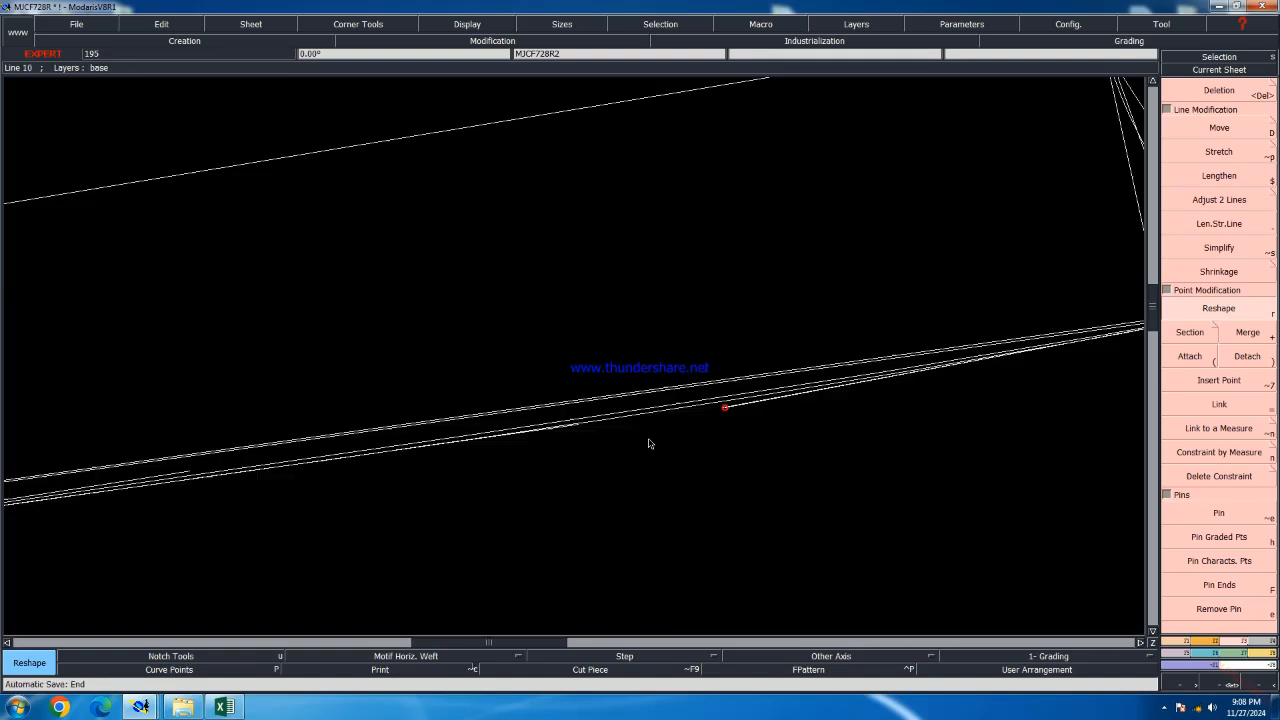
pyautogui.click(192, 473)
pyautogui.click(581, 427)
pyautogui.click(577, 428)
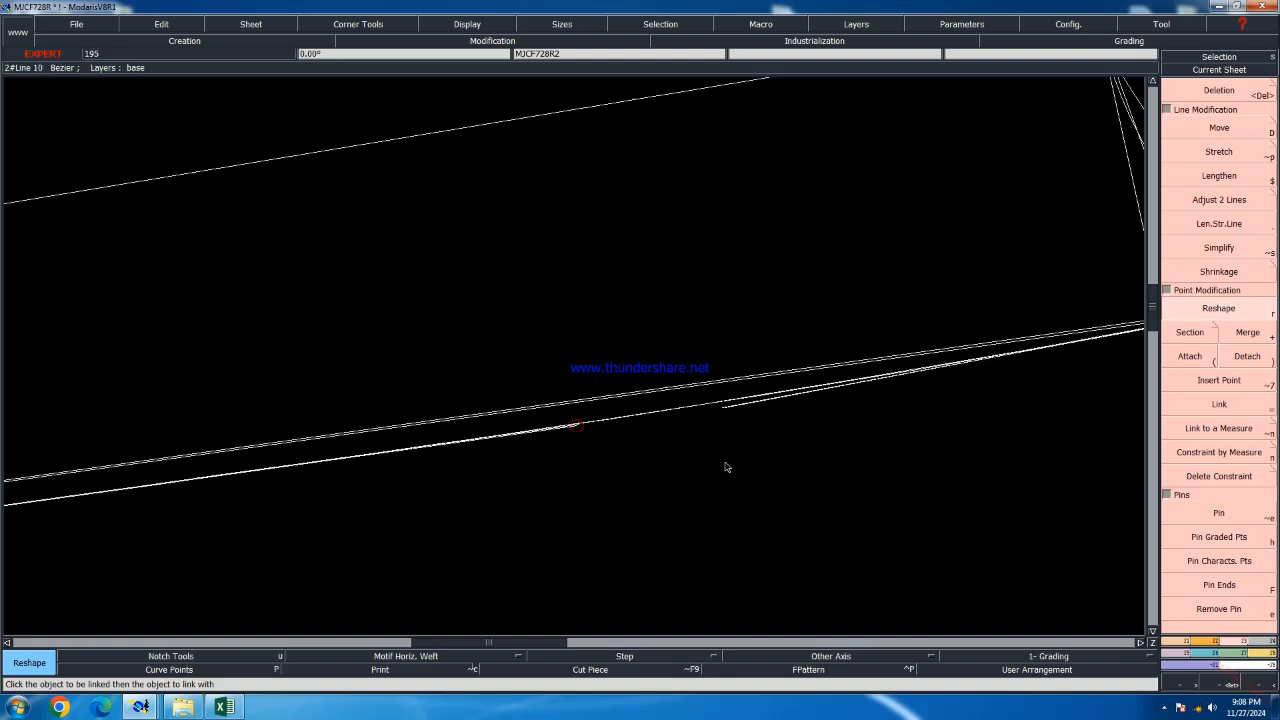
# Reshape the outer curve's handle between the cuff and the elbow line onto the inner curve, and save the model
pyautogui.scroll(-3, 757, 440)
pyautogui.scroll(3, 357, 466)
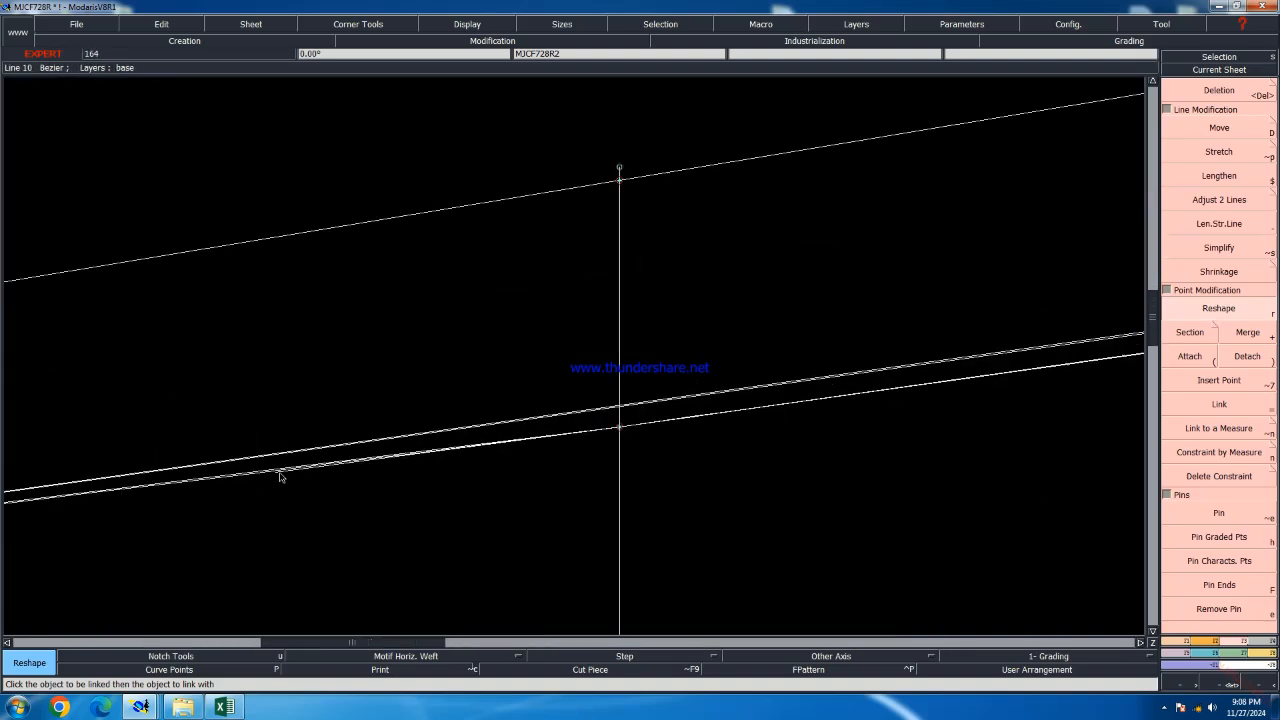
pyautogui.scroll(2, 275, 474)
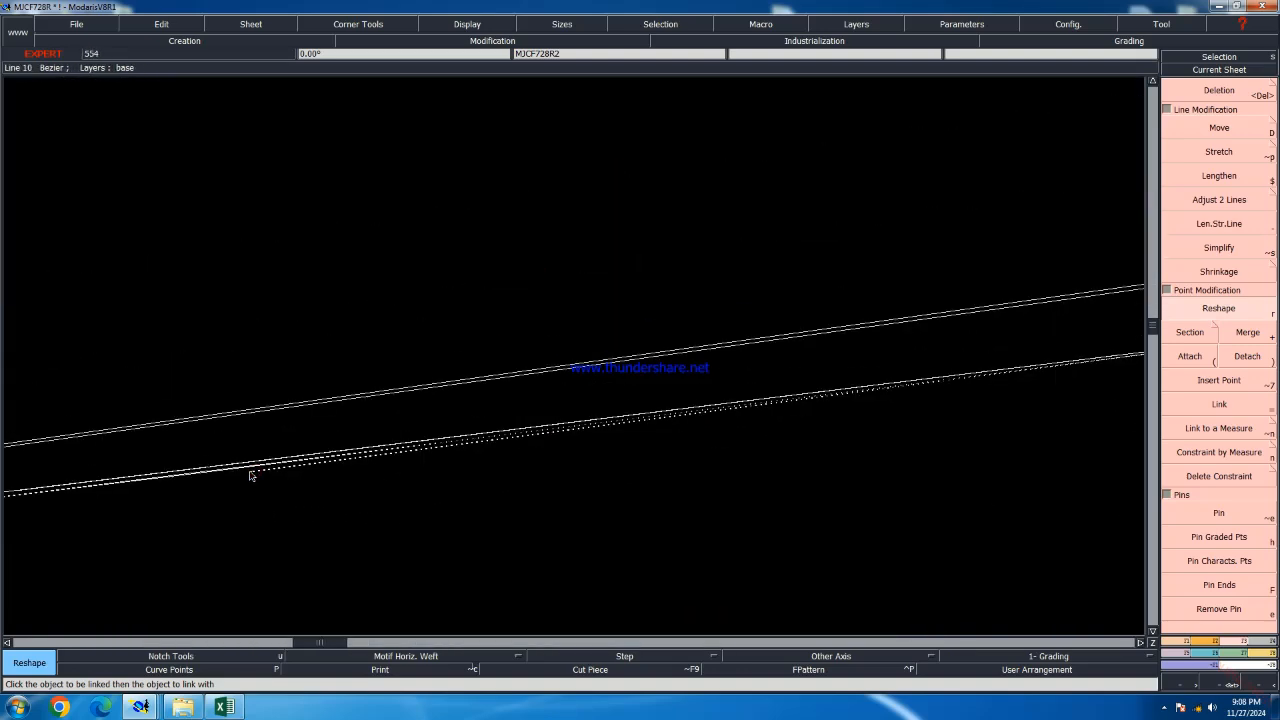
pyautogui.click(275, 465)
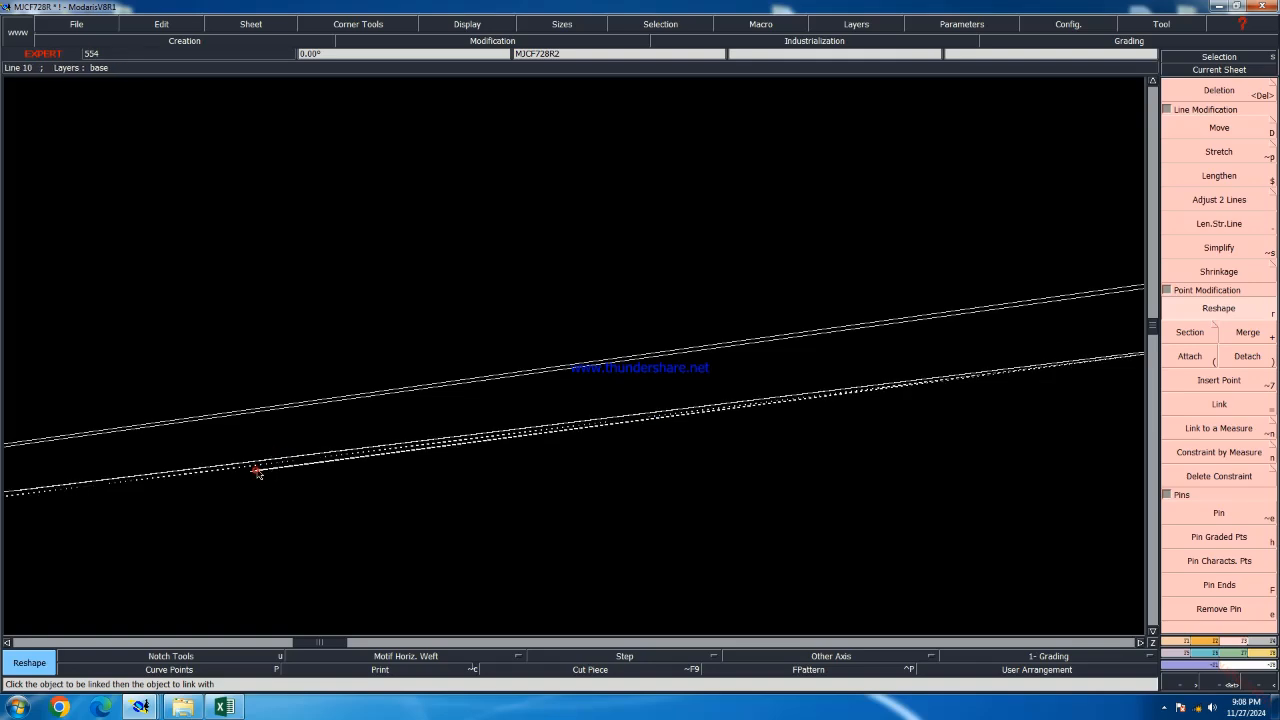
pyautogui.click(257, 472)
pyautogui.scroll(-3, 410, 364)
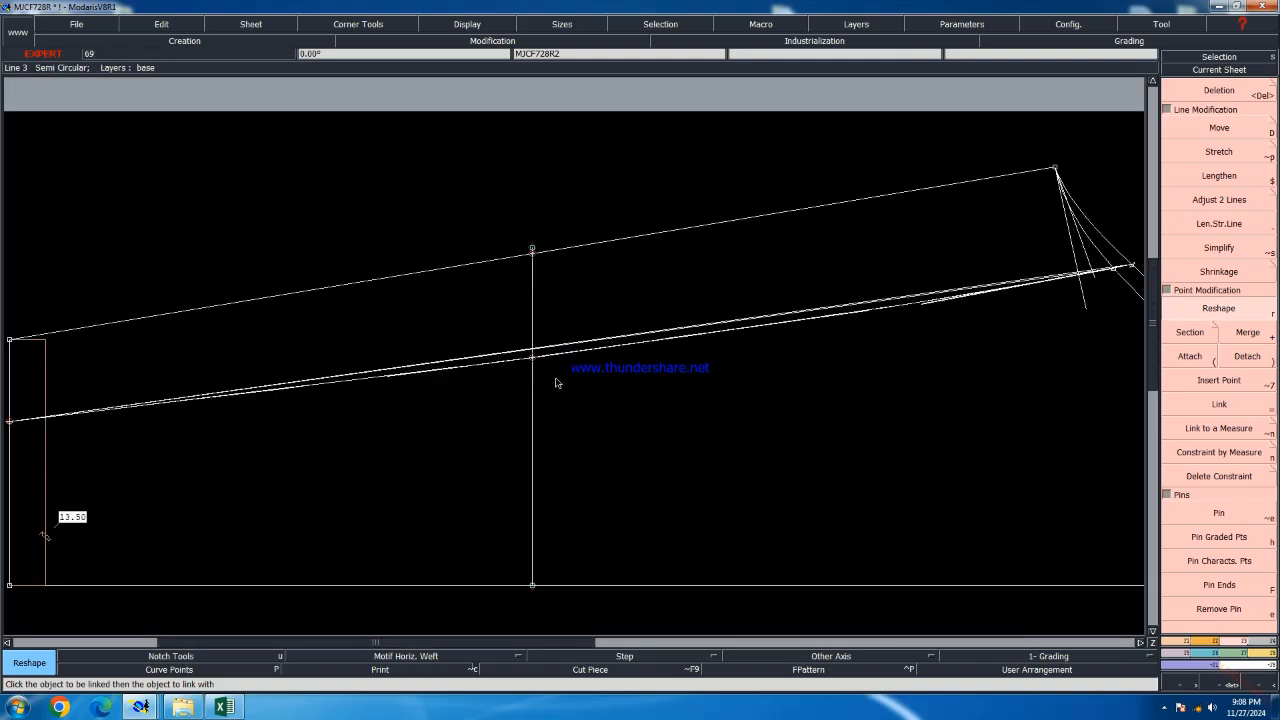
pyautogui.hotkey('ctrl', 's')
pyautogui.press('Return')
# Insert the cuff and sleeve-head panel points into the sleeve's outline curves
pyautogui.scroll(-1, 611, 259)
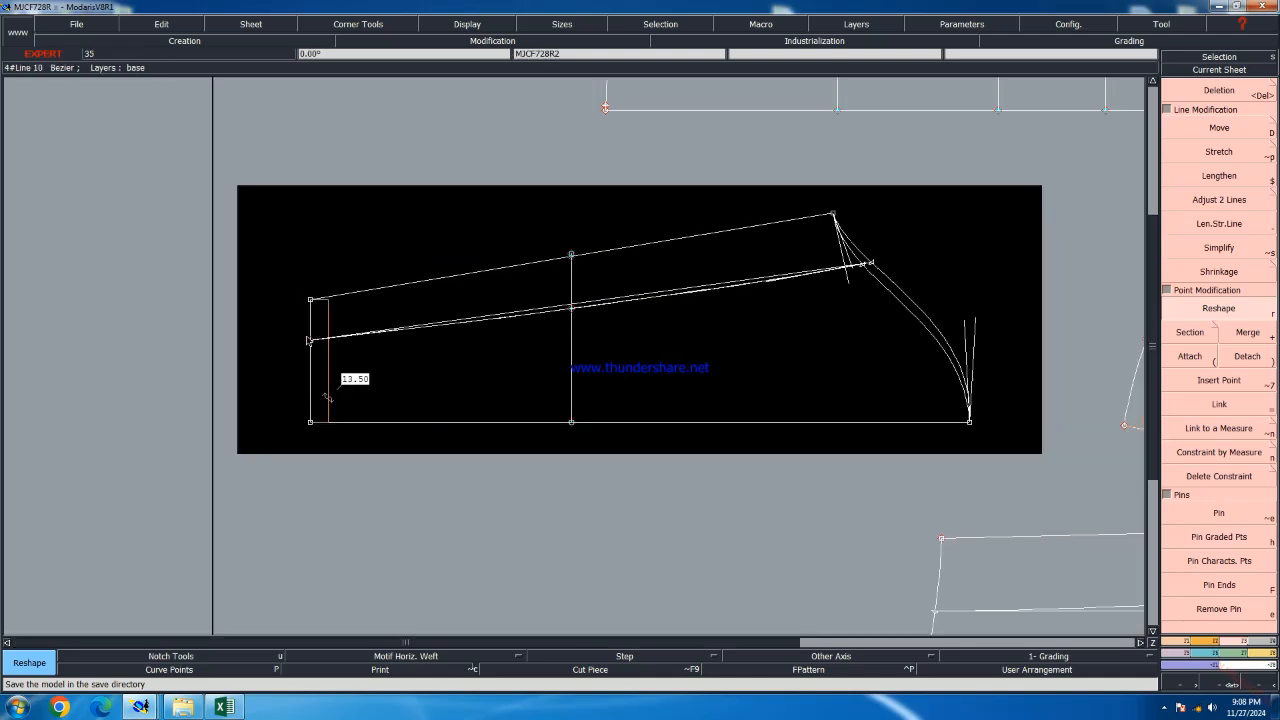
pyautogui.hotkey('shift', '7')
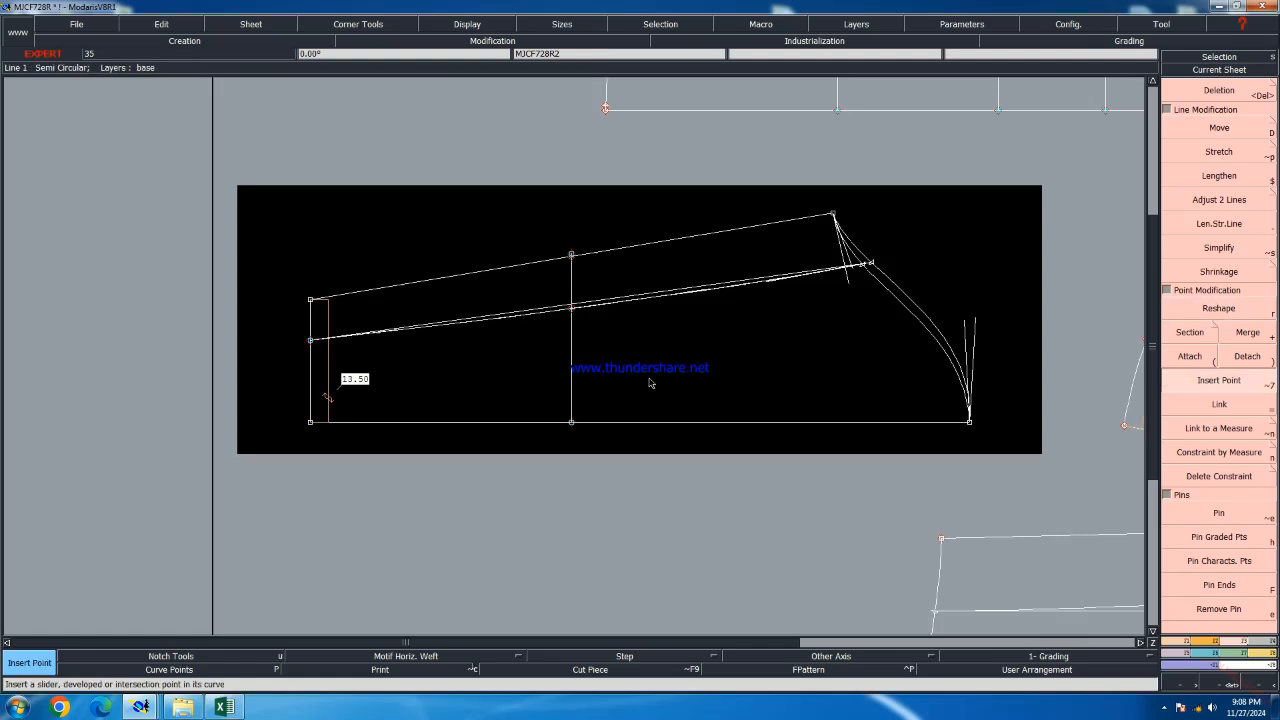
pyautogui.click(866, 271)
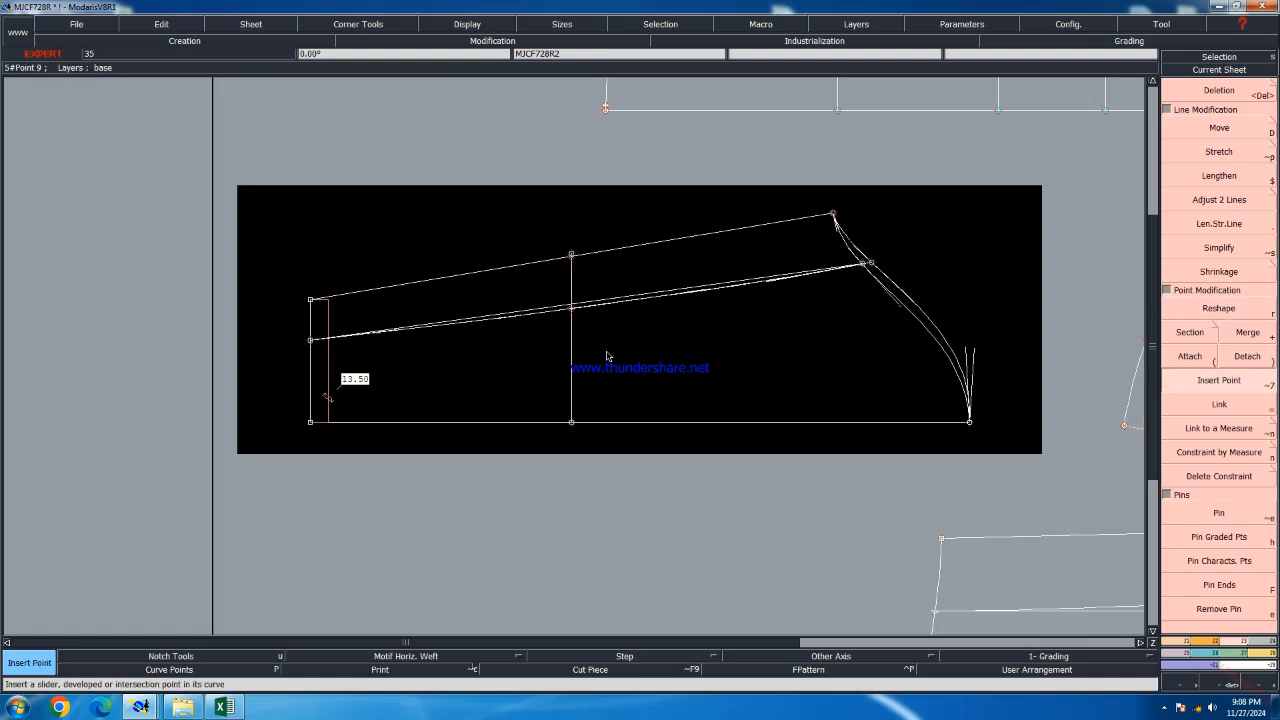
# Copy the sleeve geometry onto a new sheet
pyautogui.press('c')
pyautogui.click(494, 397)
pyautogui.click(615, 207)
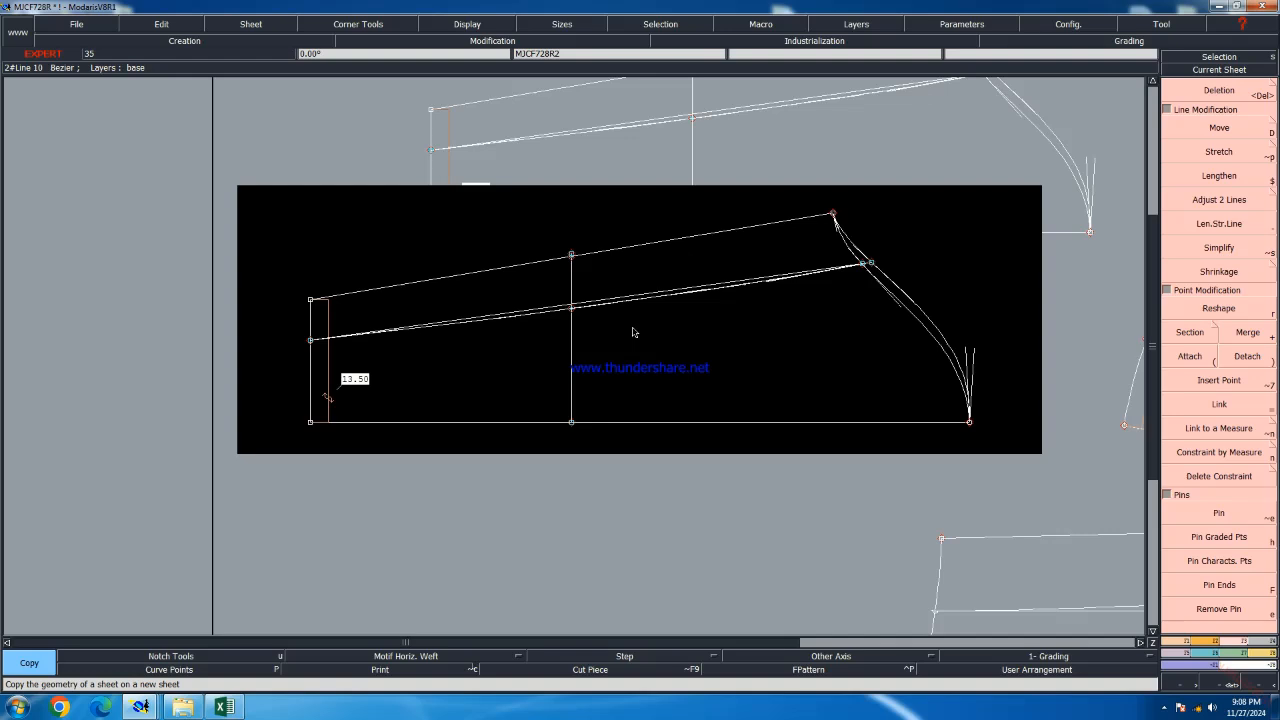
# Draw a diagonal straight marker line about 33 cm long across the current sleeve sheet, and arrange all sheets on the desk
pyautogui.press('s')
pyautogui.click(805, 309)
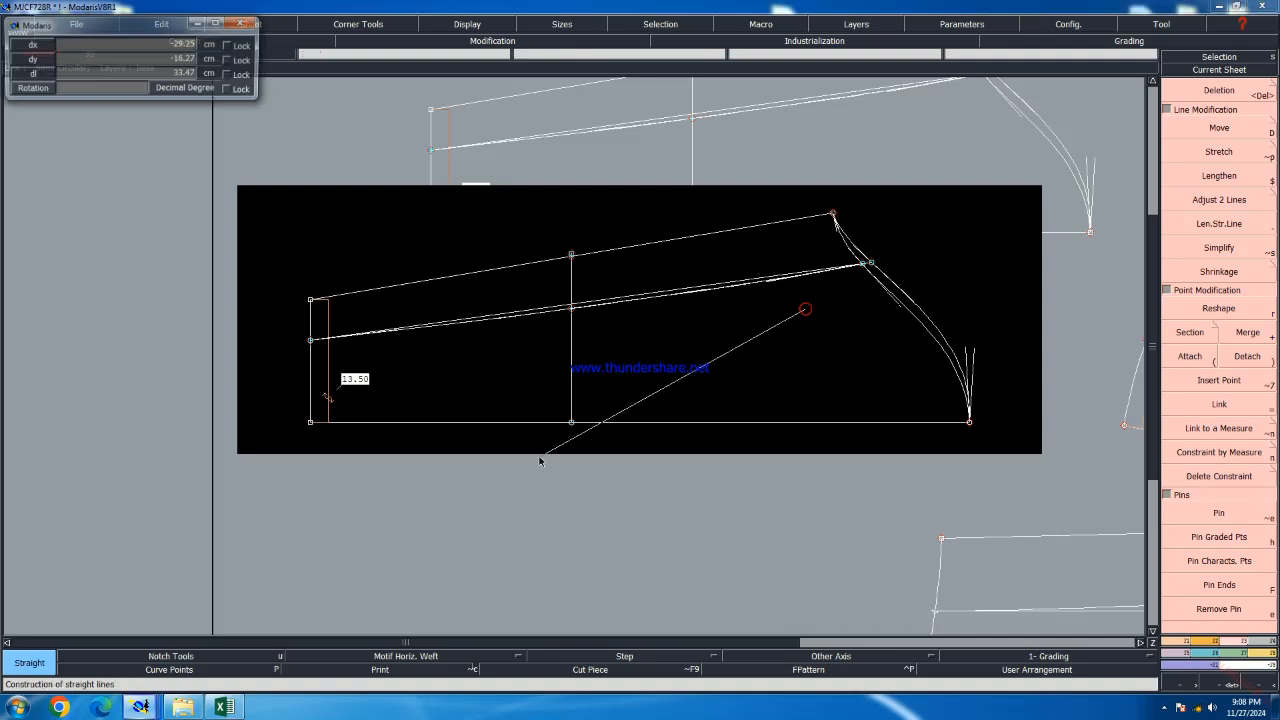
pyautogui.click(540, 457)
pyautogui.press('j')
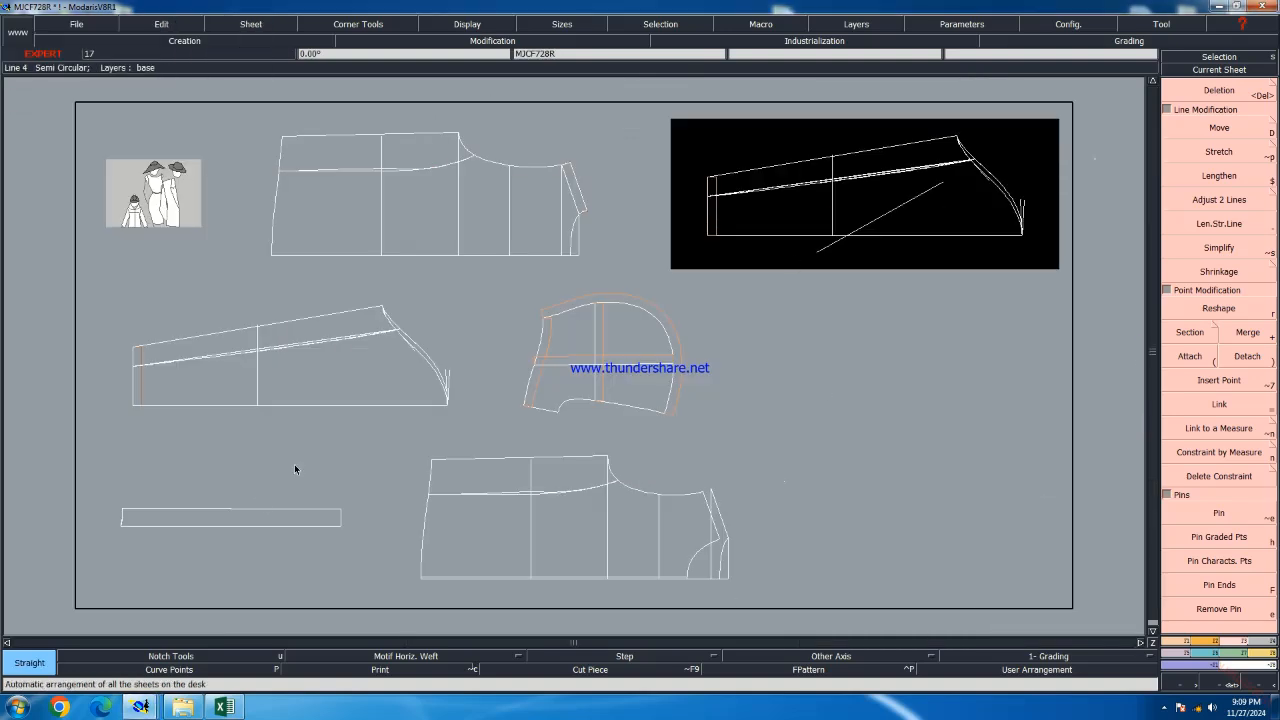
# Display the unmarked sleeve sheet, copy its geometry onto a new sheet, and arrange the sheets
pyautogui.press('i')
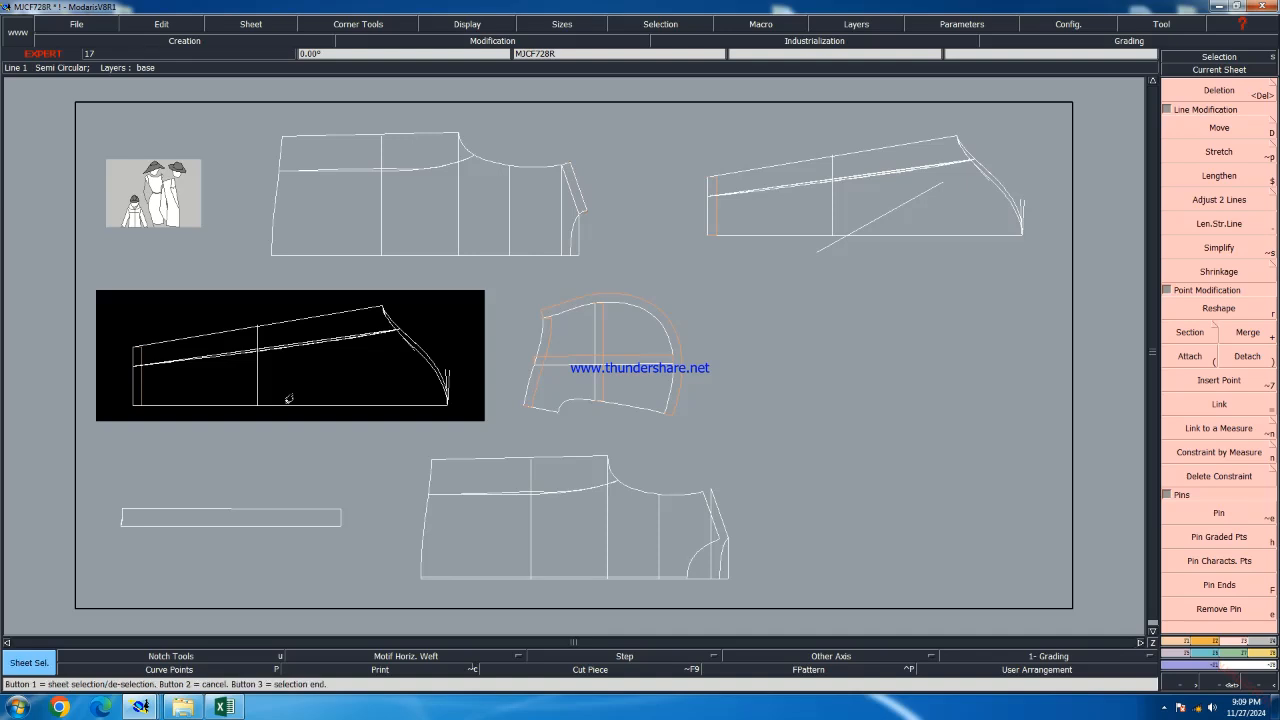
pyautogui.click(567, 349)
pyautogui.click(565, 498)
pyautogui.click(266, 508)
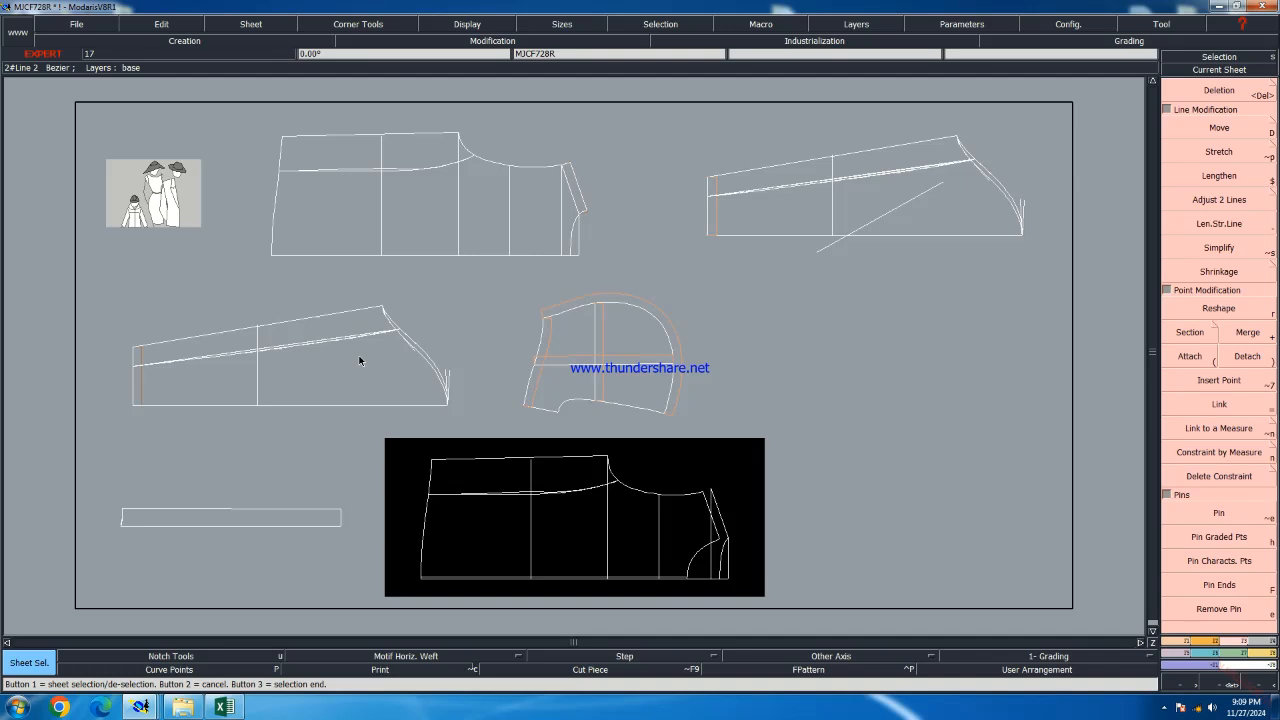
pyautogui.press('Home')
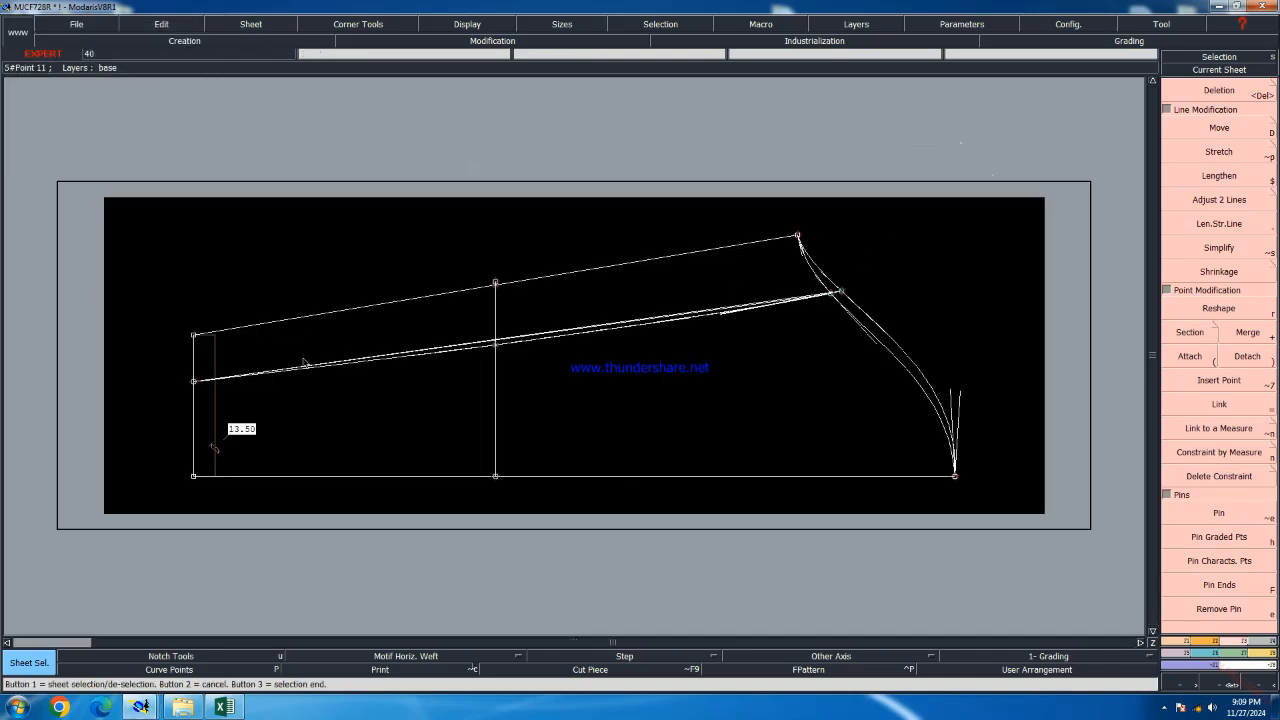
pyautogui.hotkey('shift', 'x')
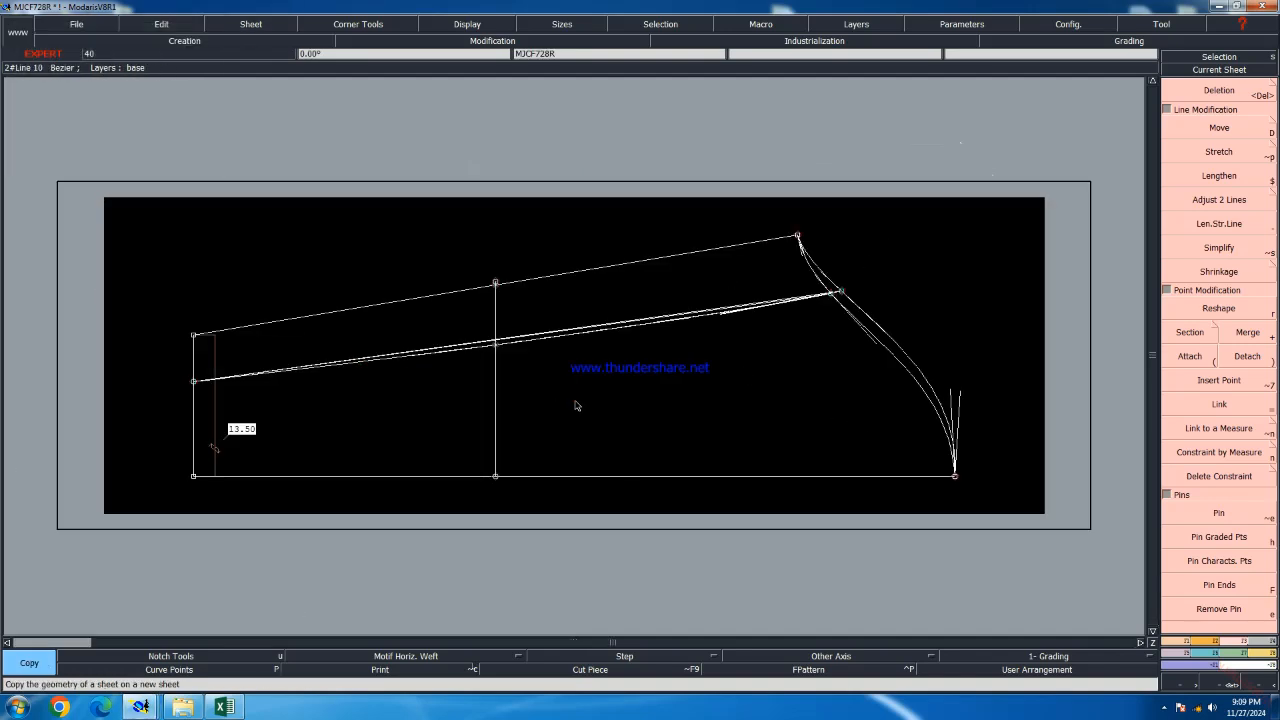
pyautogui.click(574, 404)
pyautogui.press('j')
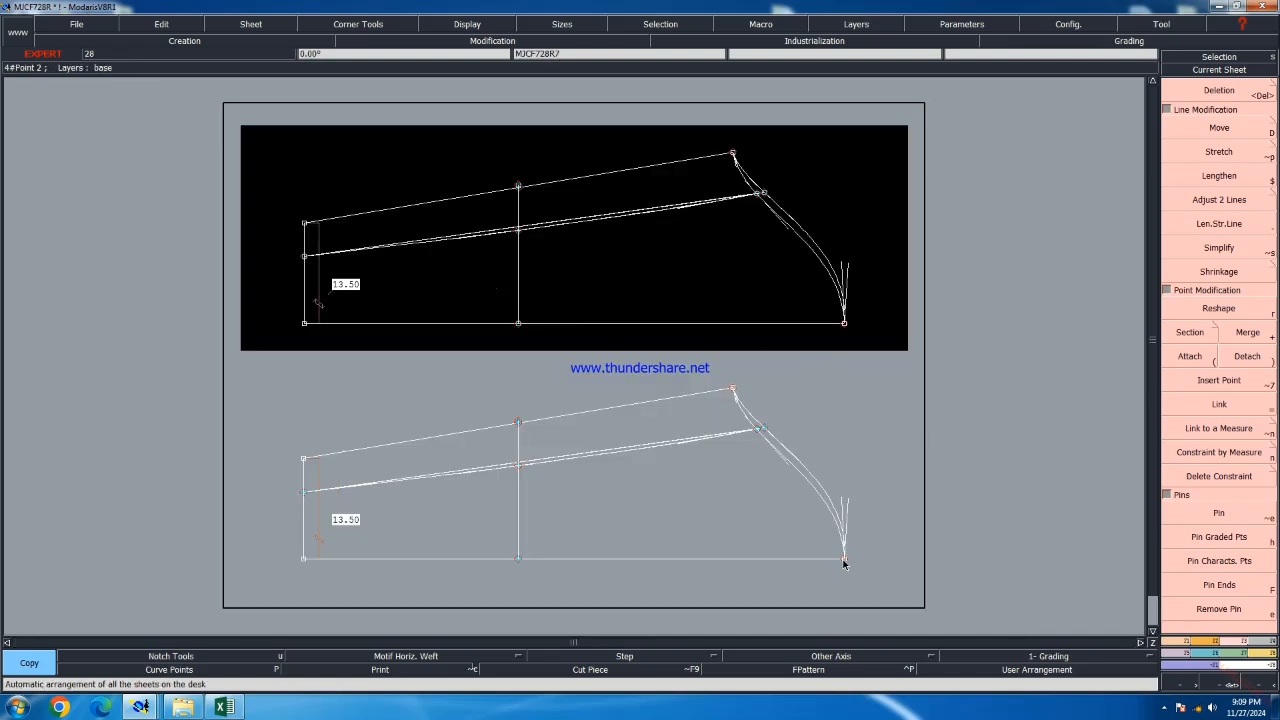
# Create a symmetry axis along the copied sleeve's straight base line from the sleeve-head end, and hide the curve handles
pyautogui.press('x')
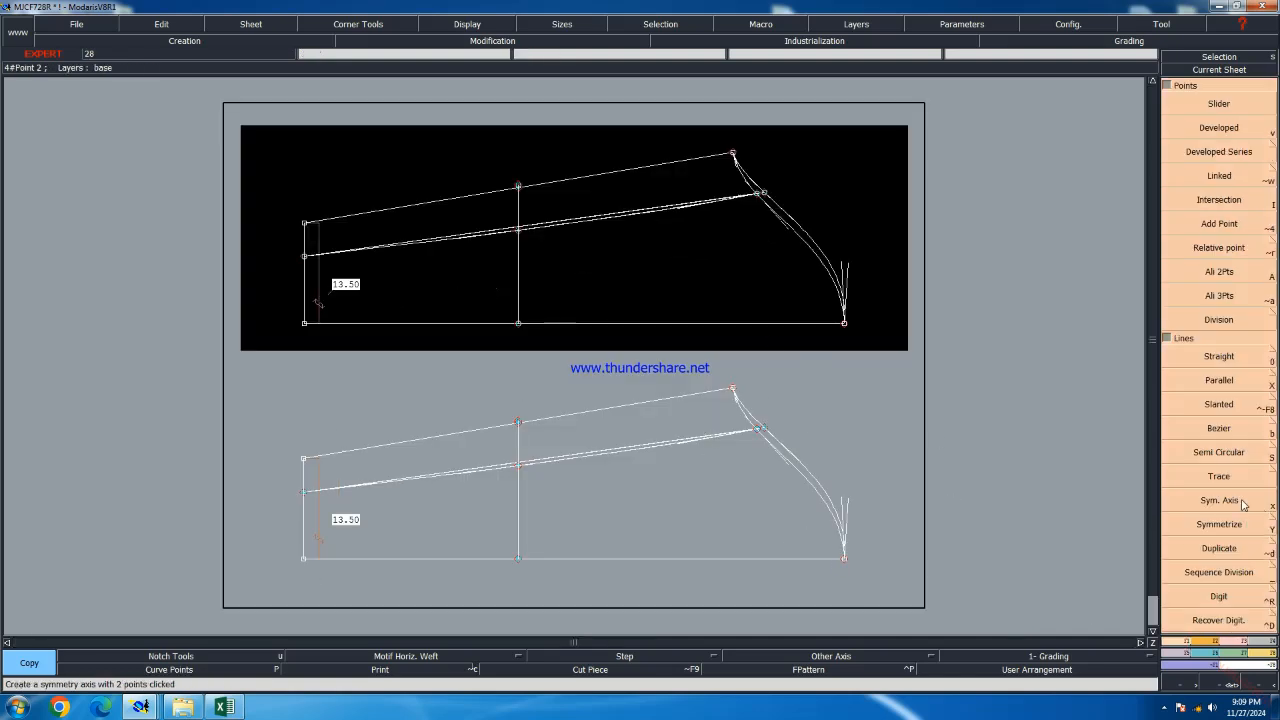
pyautogui.click(1219, 500)
pyautogui.click(786, 561)
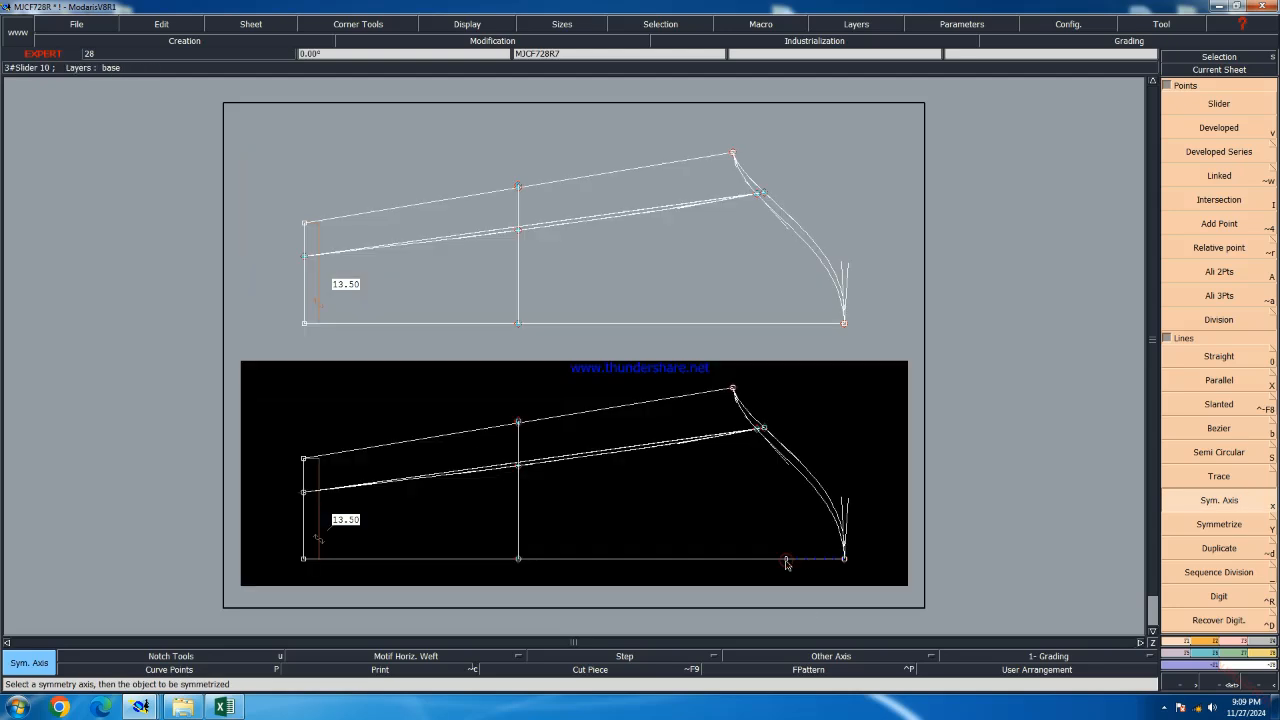
pyautogui.press('h')
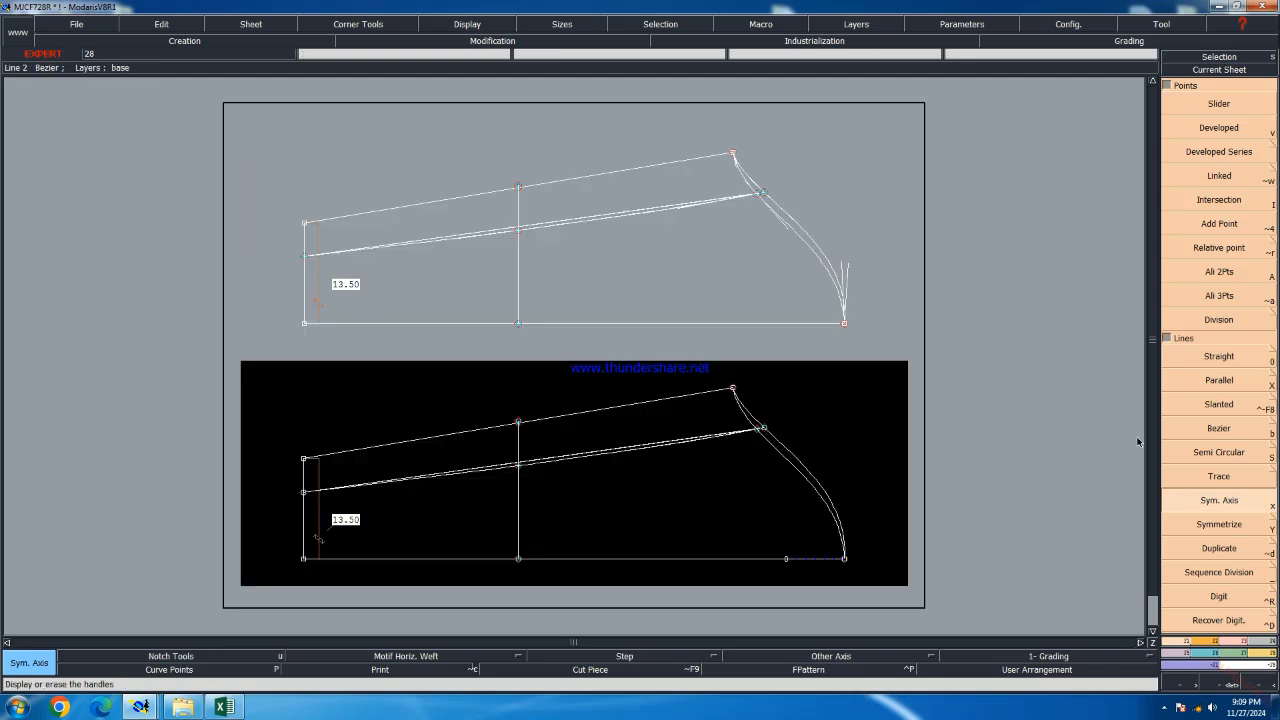
# Symmetrize the inner sleeve-head curve across the symmetry axis
pyautogui.click(1223, 526)
pyautogui.scroll(1, 790, 500)
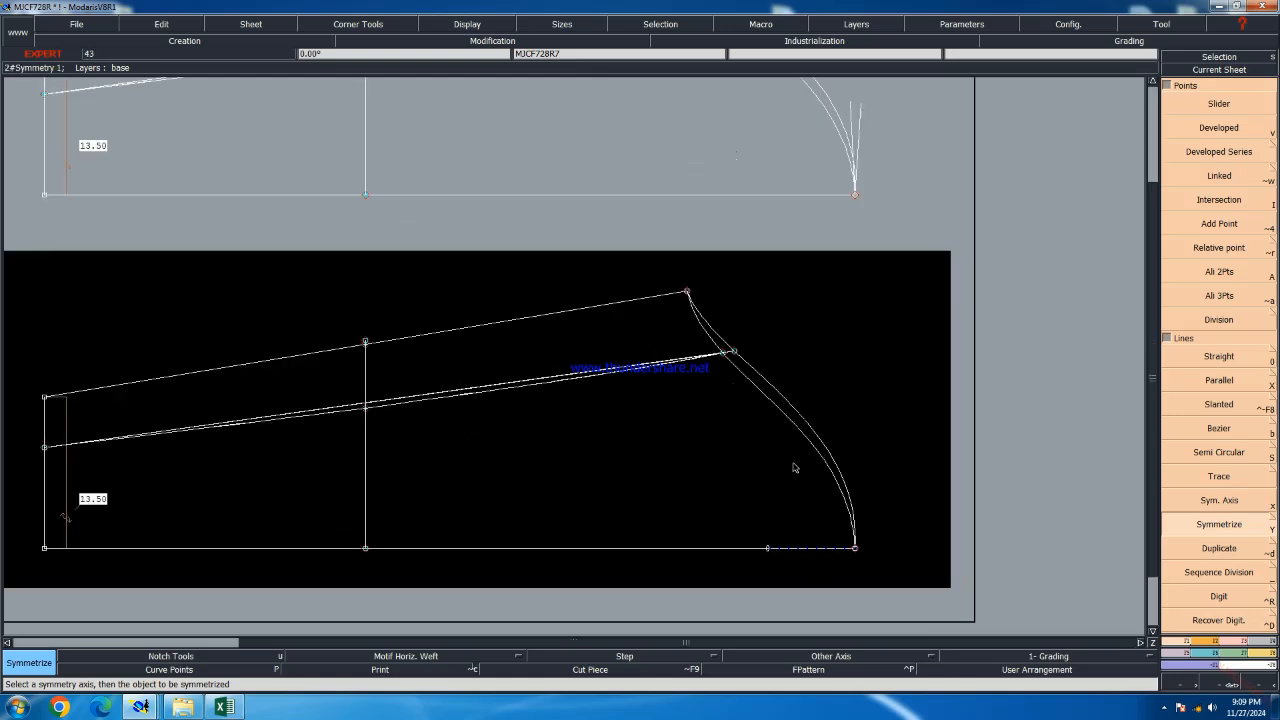
pyautogui.click(810, 481)
pyautogui.scroll(-2, 815, 395)
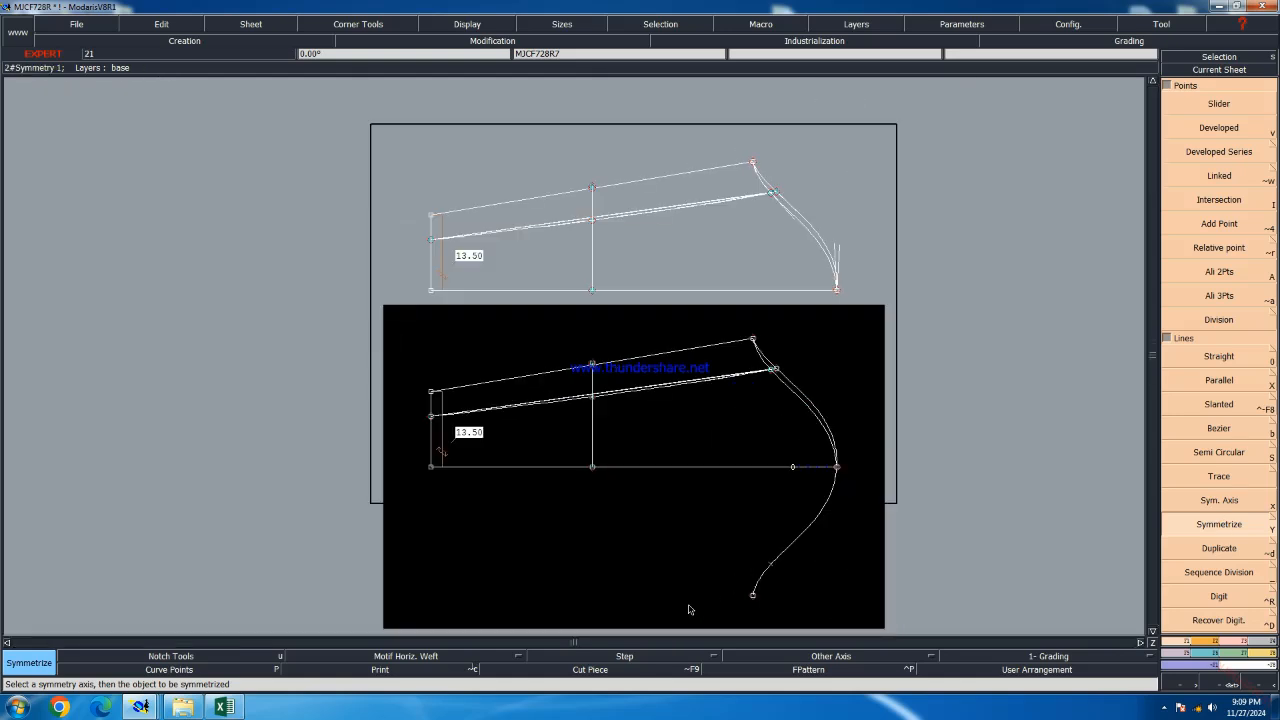
# Symmetrize the inner panel seam curve and the cuff line across the symmetry axis
pyautogui.scroll(1, 658, 625)
pyautogui.scroll(3, 805, 252)
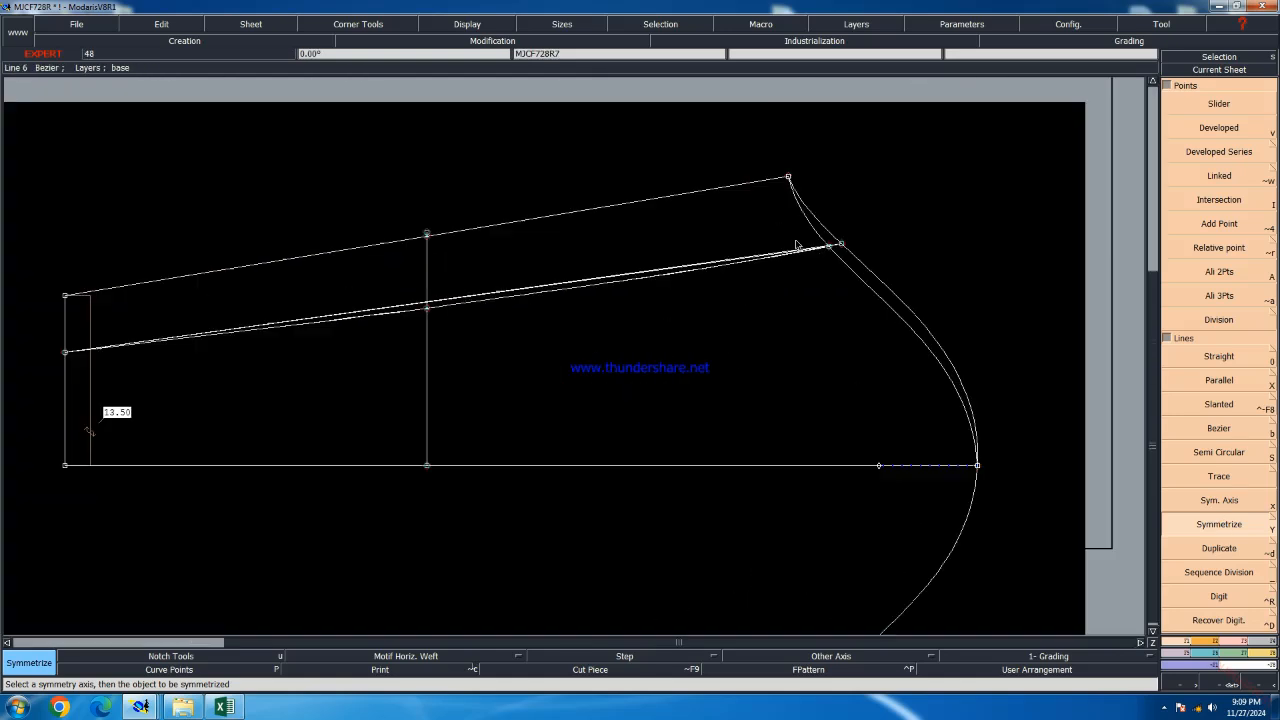
pyautogui.scroll(1, 885, 283)
pyautogui.scroll(1, 924, 251)
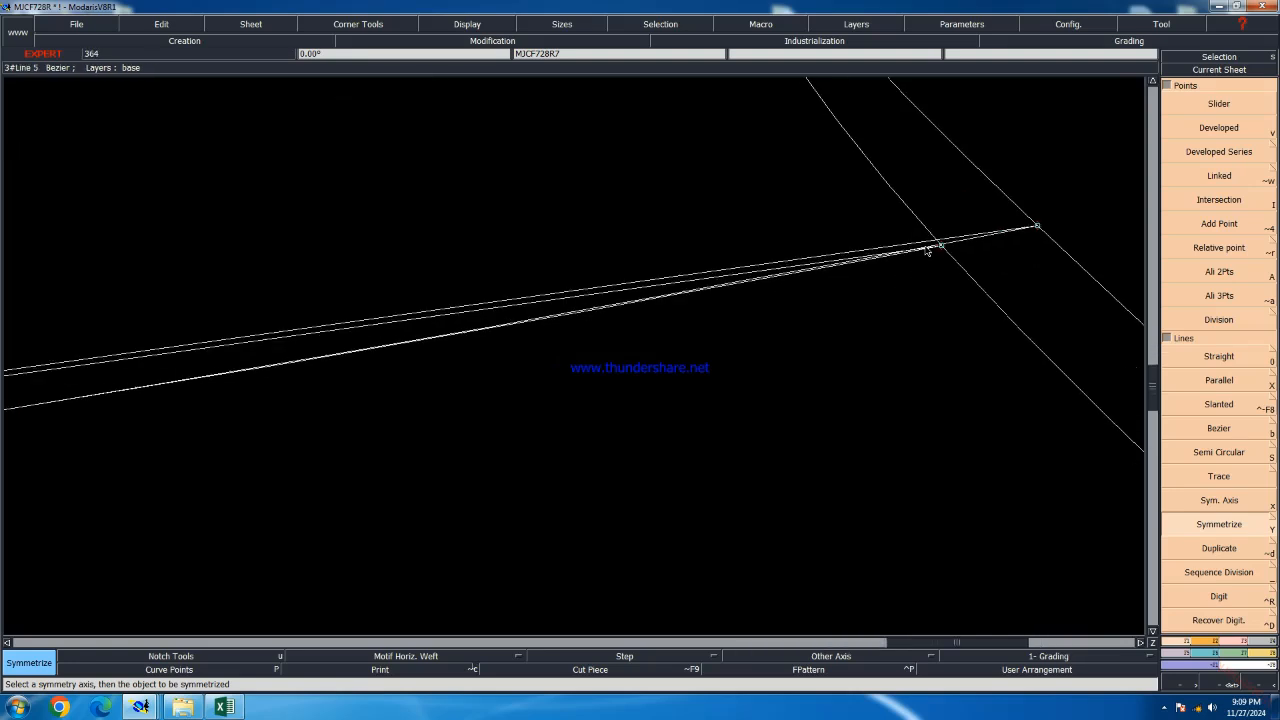
pyautogui.scroll(3, 903, 264)
pyautogui.scroll(-1, 1001, 222)
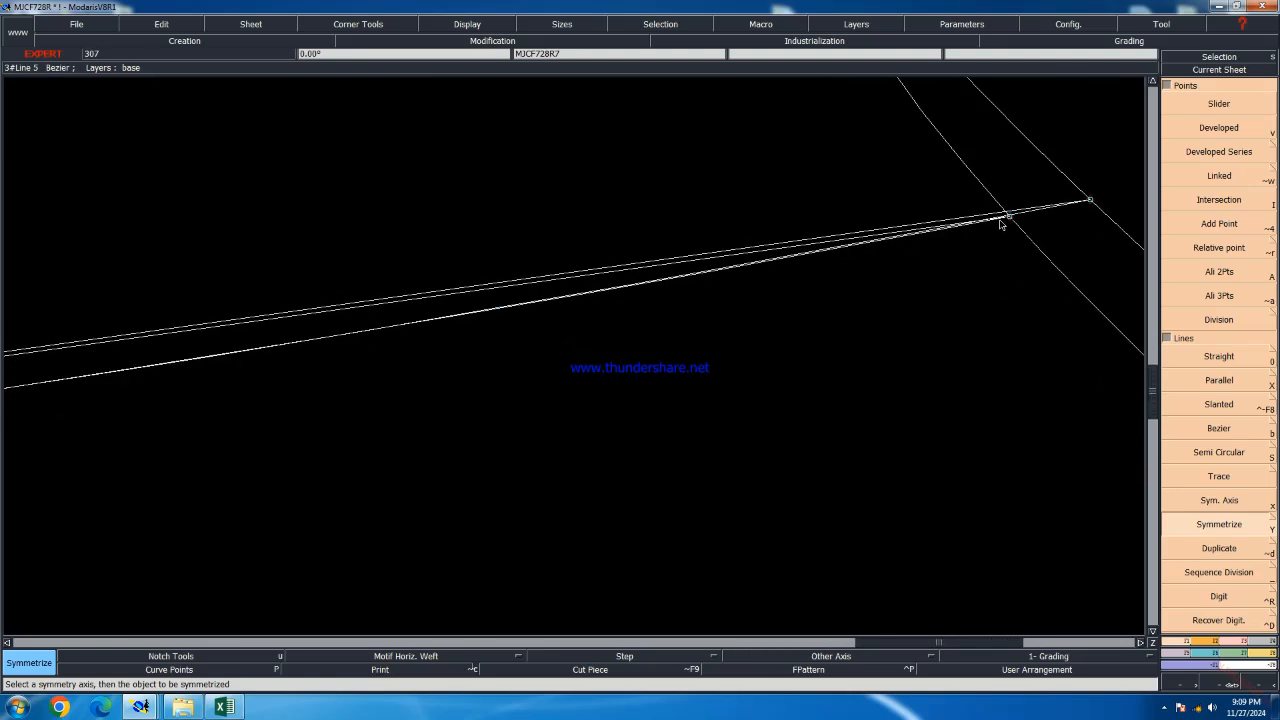
pyautogui.scroll(3, 940, 225)
pyautogui.scroll(1, 940, 225)
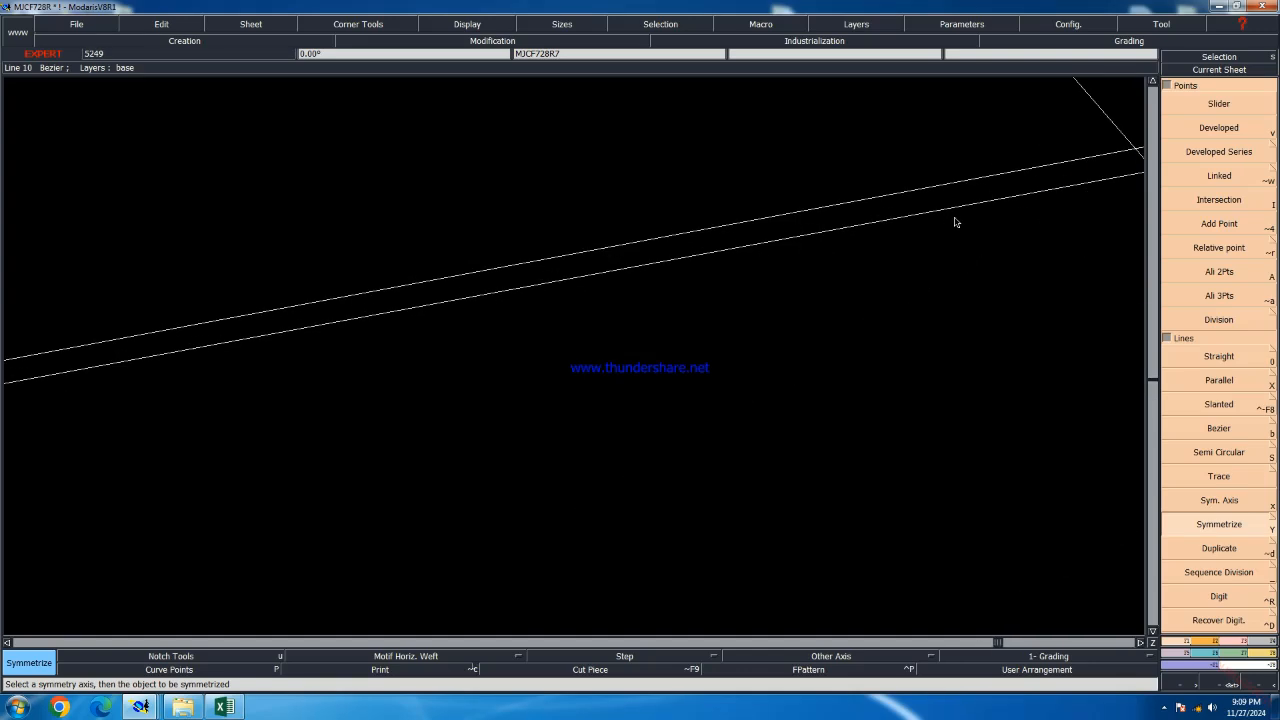
pyautogui.scroll(-8, 809, 223)
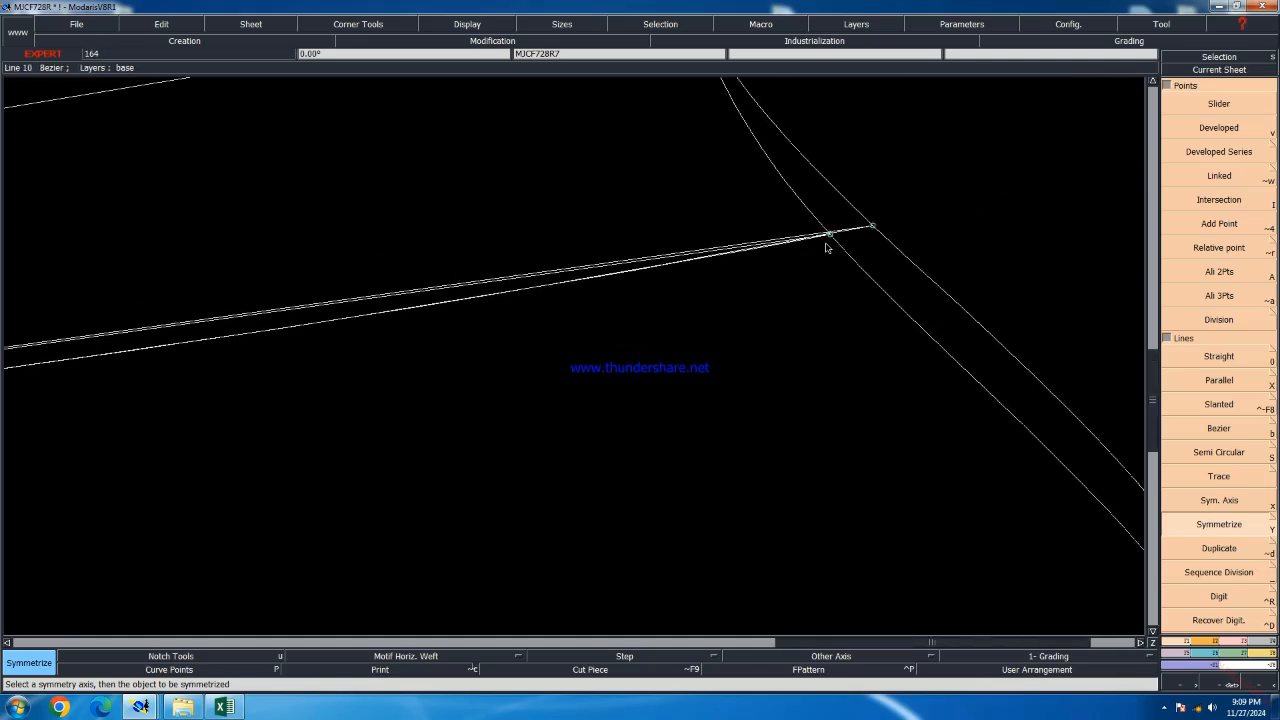
pyautogui.scroll(-1, 840, 259)
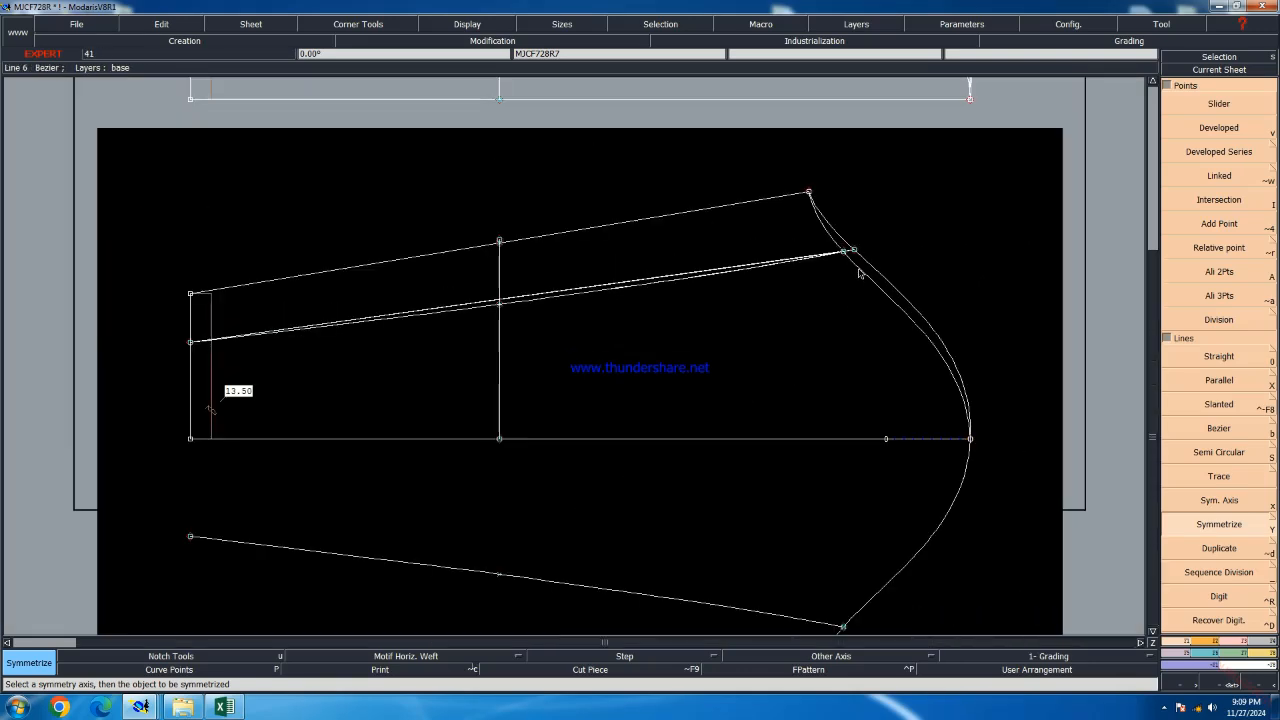
pyautogui.click(190, 394)
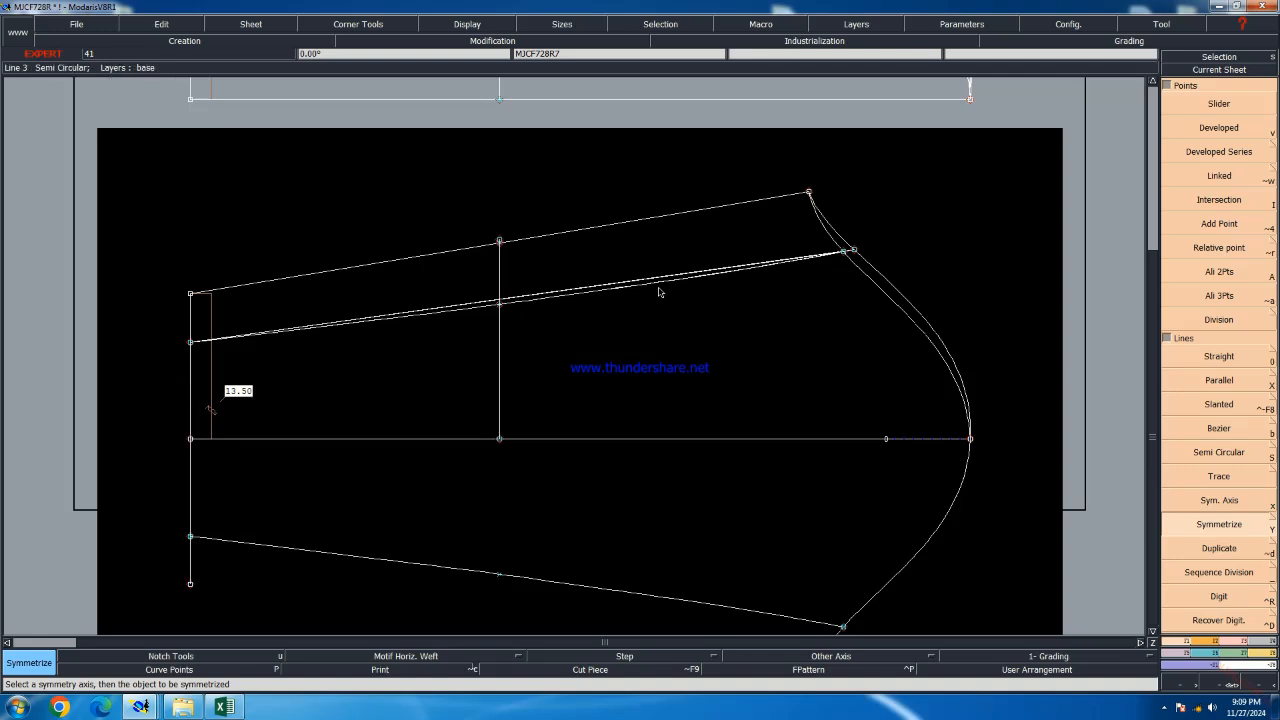
# Delete the slanted underarm line, the straight seam guide and the elbow line's end point beyond the panel seam
pyautogui.press('Delete')
pyautogui.click(597, 233)
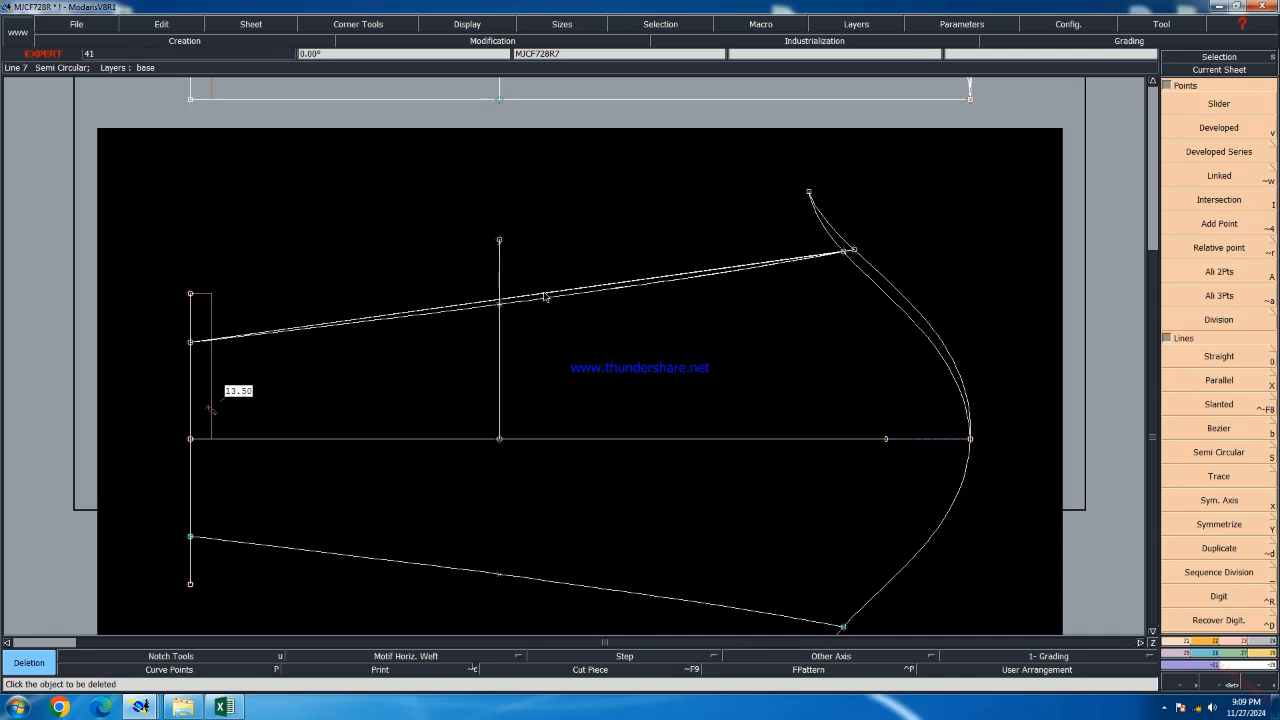
pyautogui.scroll(3, 587, 291)
pyautogui.click(528, 290)
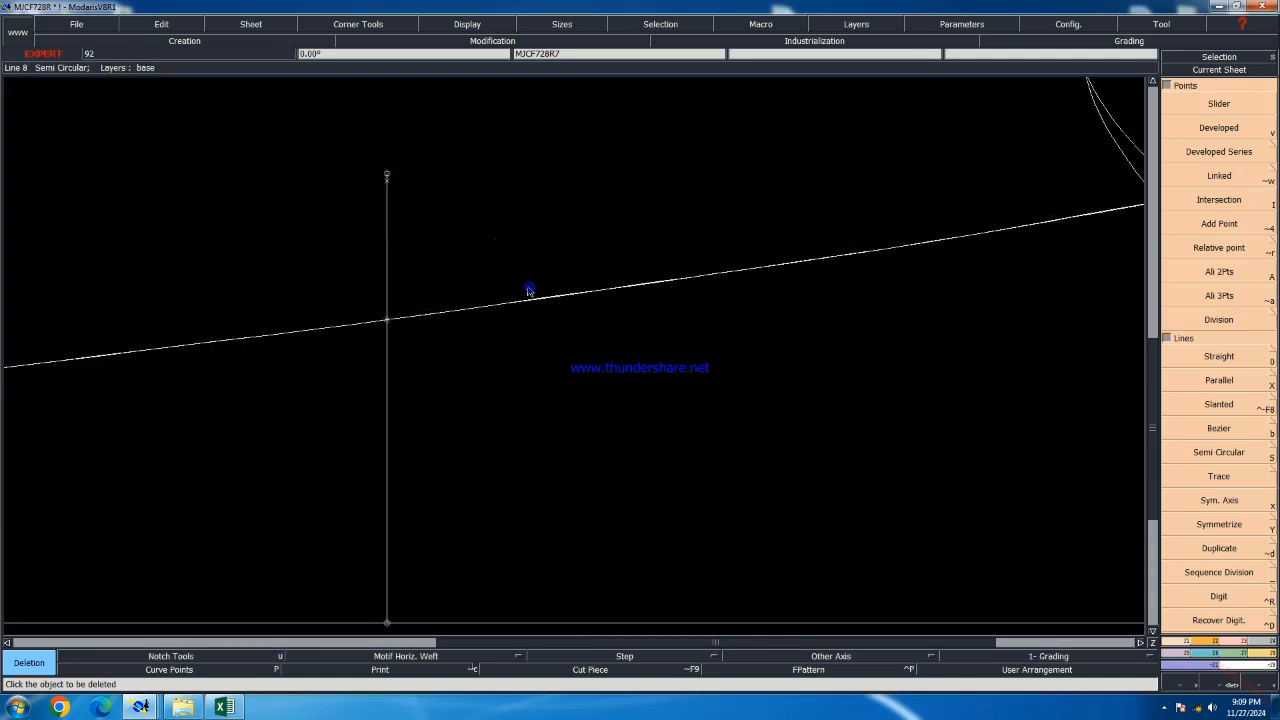
pyautogui.scroll(-2, 497, 368)
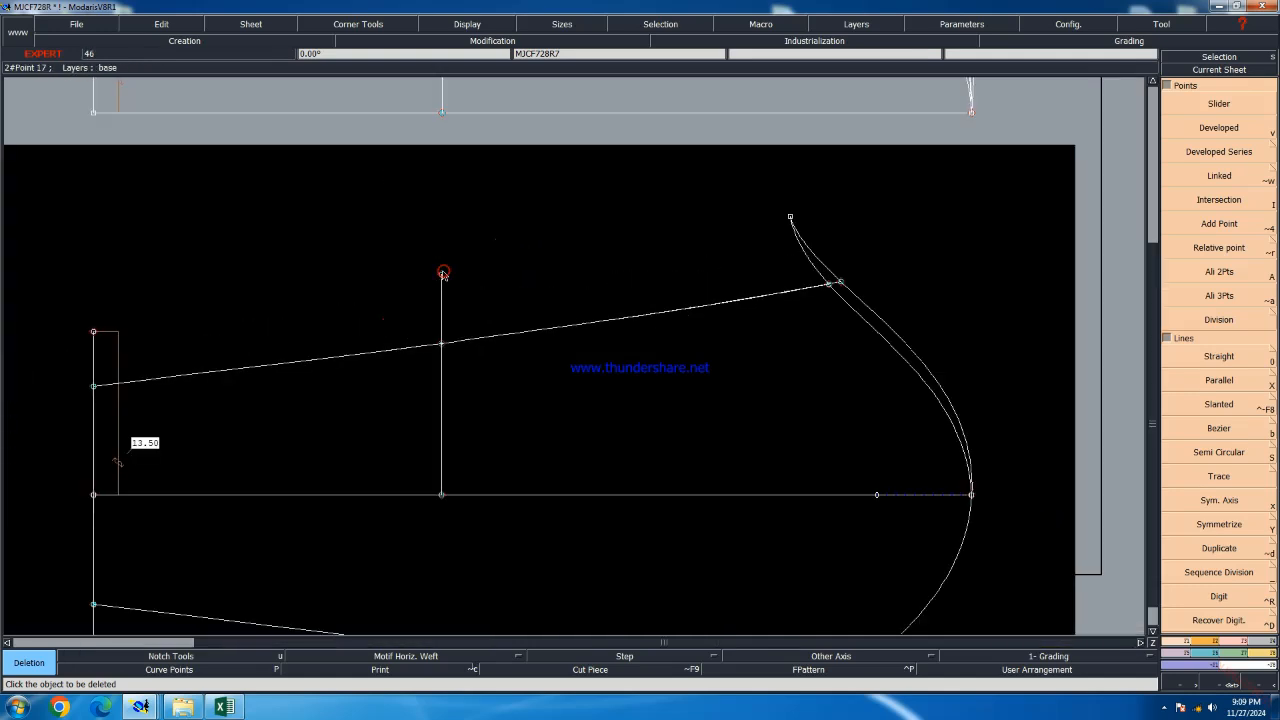
pyautogui.click(442, 274)
# Detach the outer sleeve-head curve at the underarm tip, and delete both head curves' end points beyond the panel seam
pyautogui.scroll(2, 846, 250)
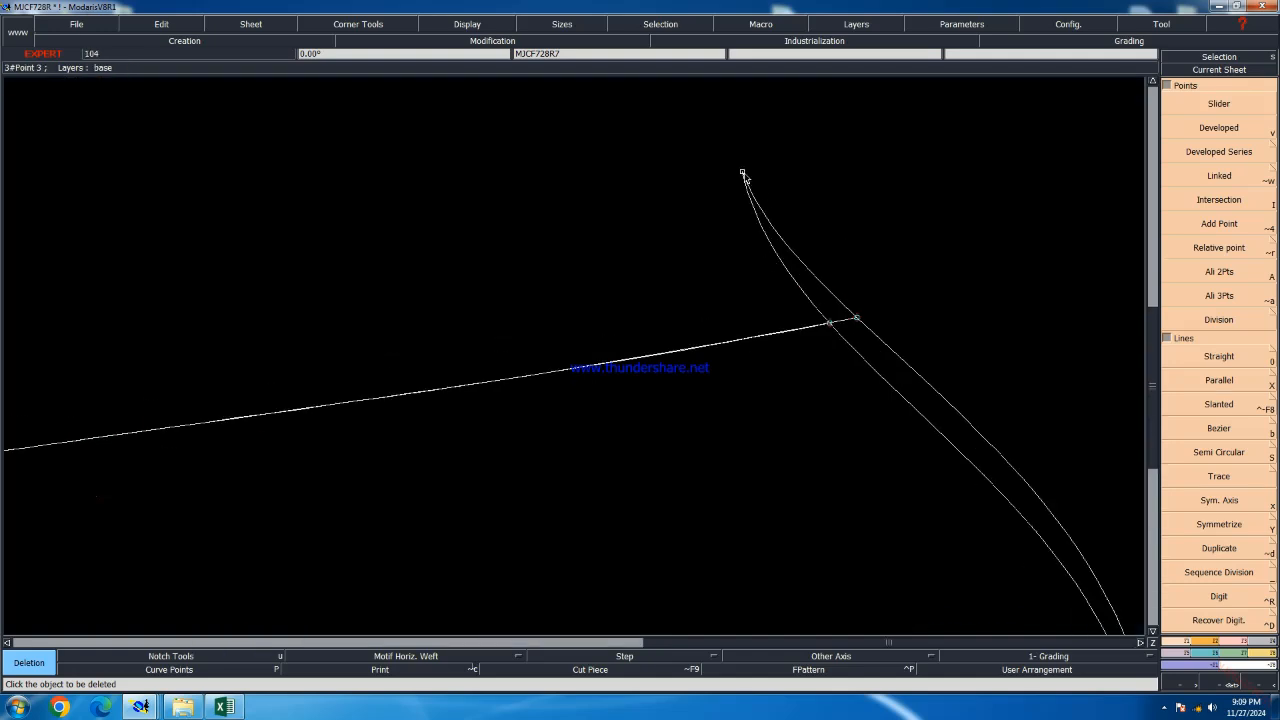
pyautogui.click(1235, 642)
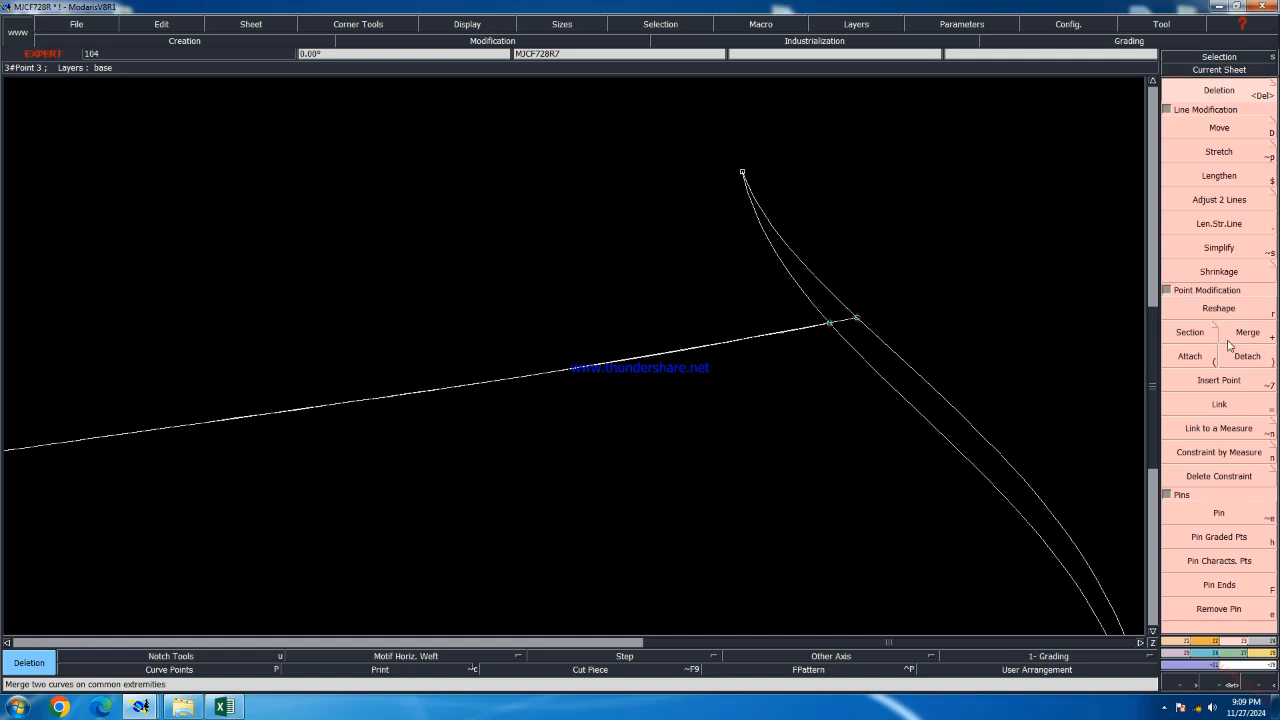
pyautogui.click(1247, 356)
pyautogui.click(797, 165)
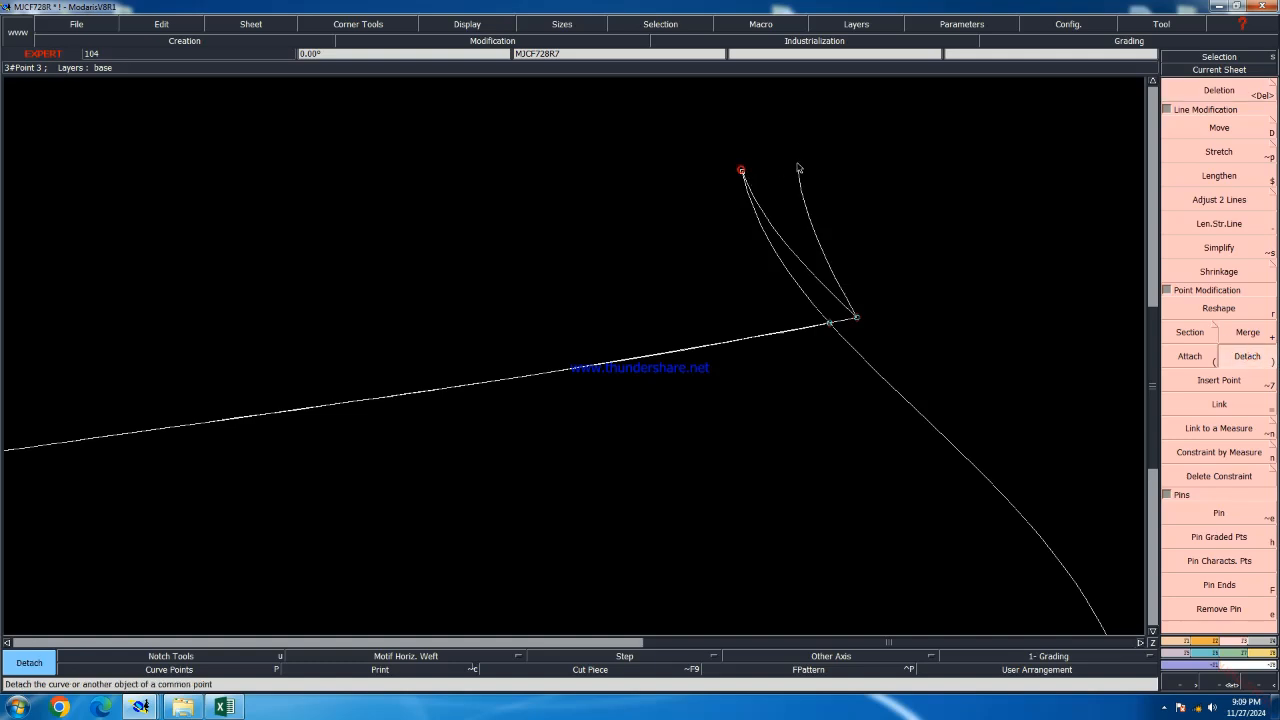
pyautogui.press('Delete')
pyautogui.click(744, 176)
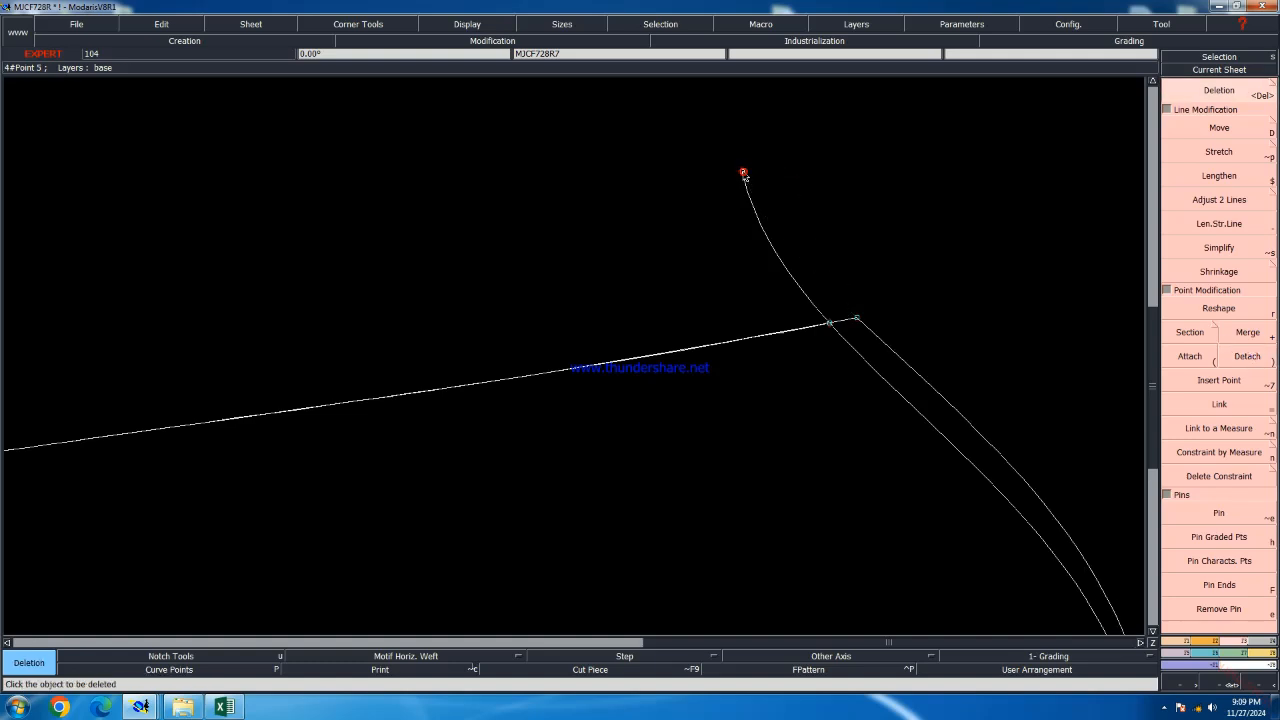
pyautogui.click(742, 174)
pyautogui.scroll(-2, 797, 217)
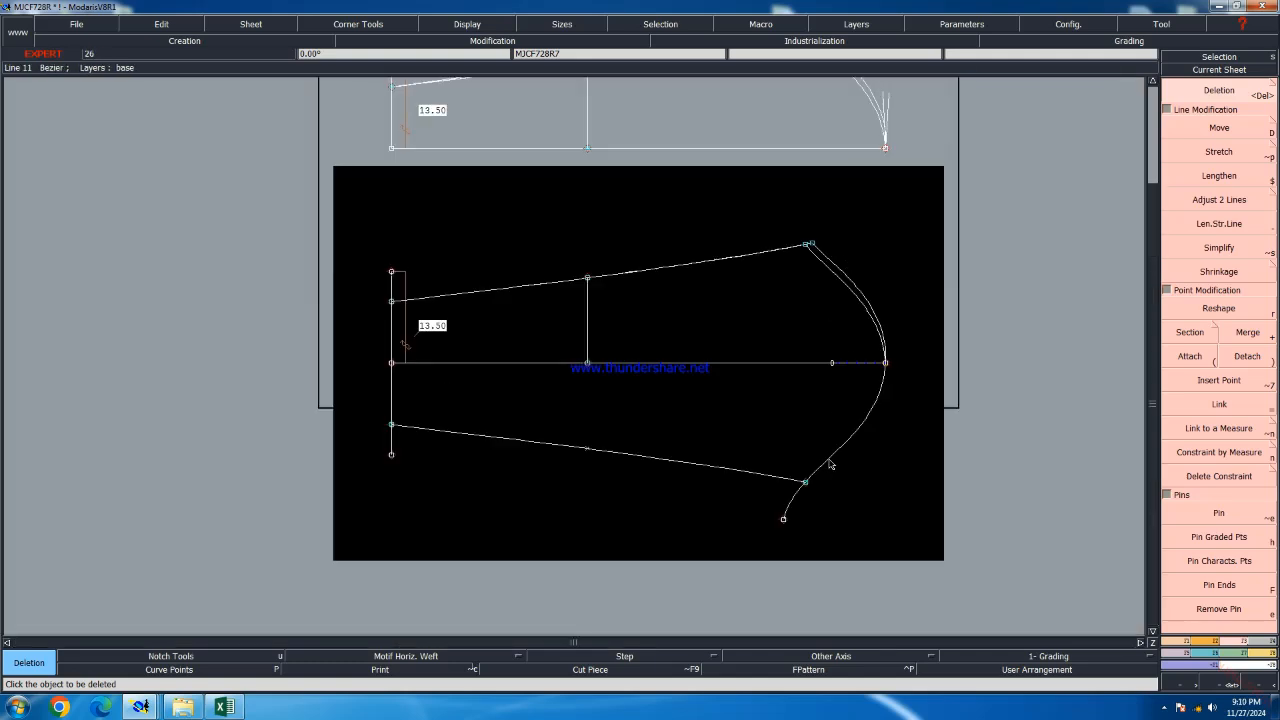
# Try to symmetrize the outer sleeve-head curve across the symmetry axis
pyautogui.scroll(2, 919, 378)
pyautogui.scroll(-2, 872, 417)
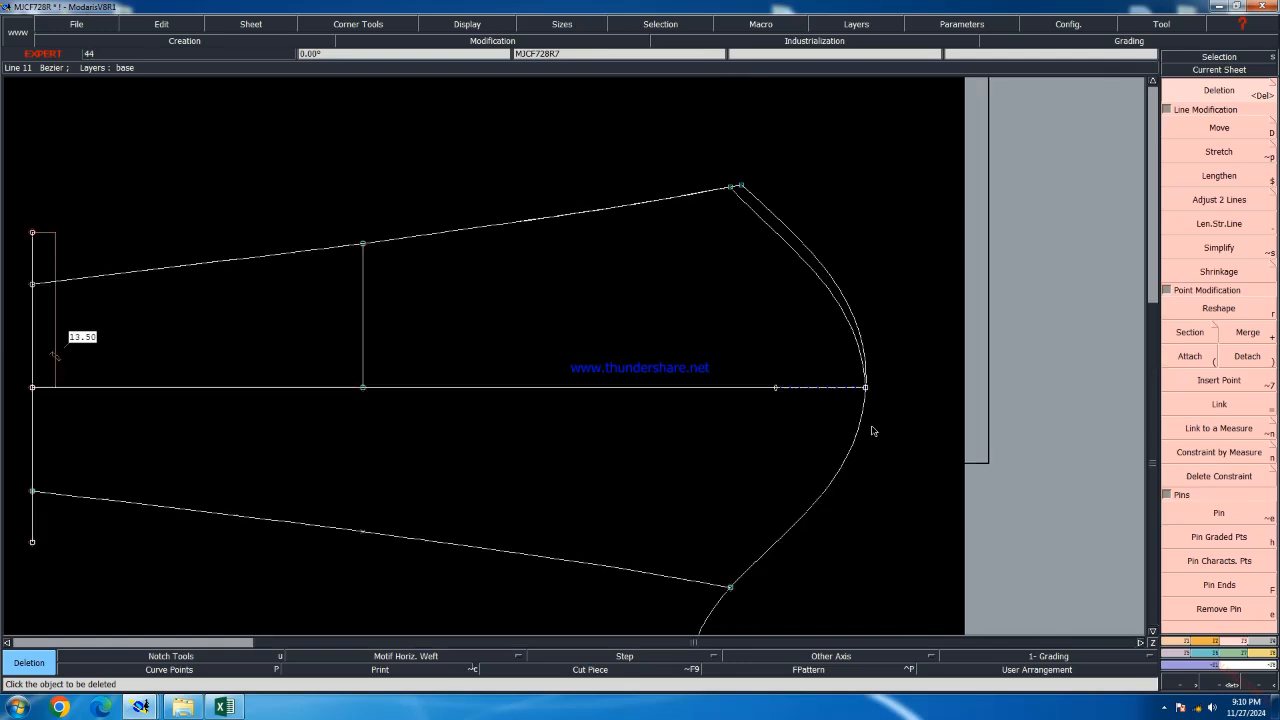
pyautogui.scroll(-3, 886, 366)
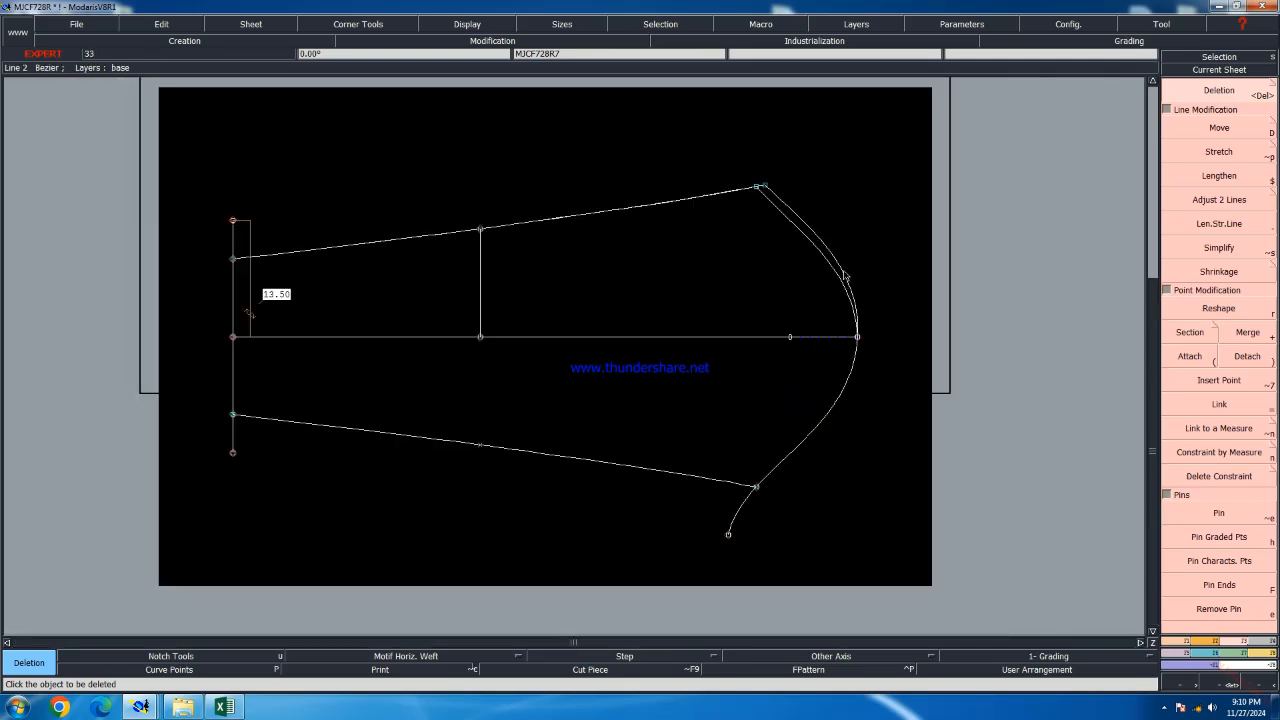
pyautogui.press('y')
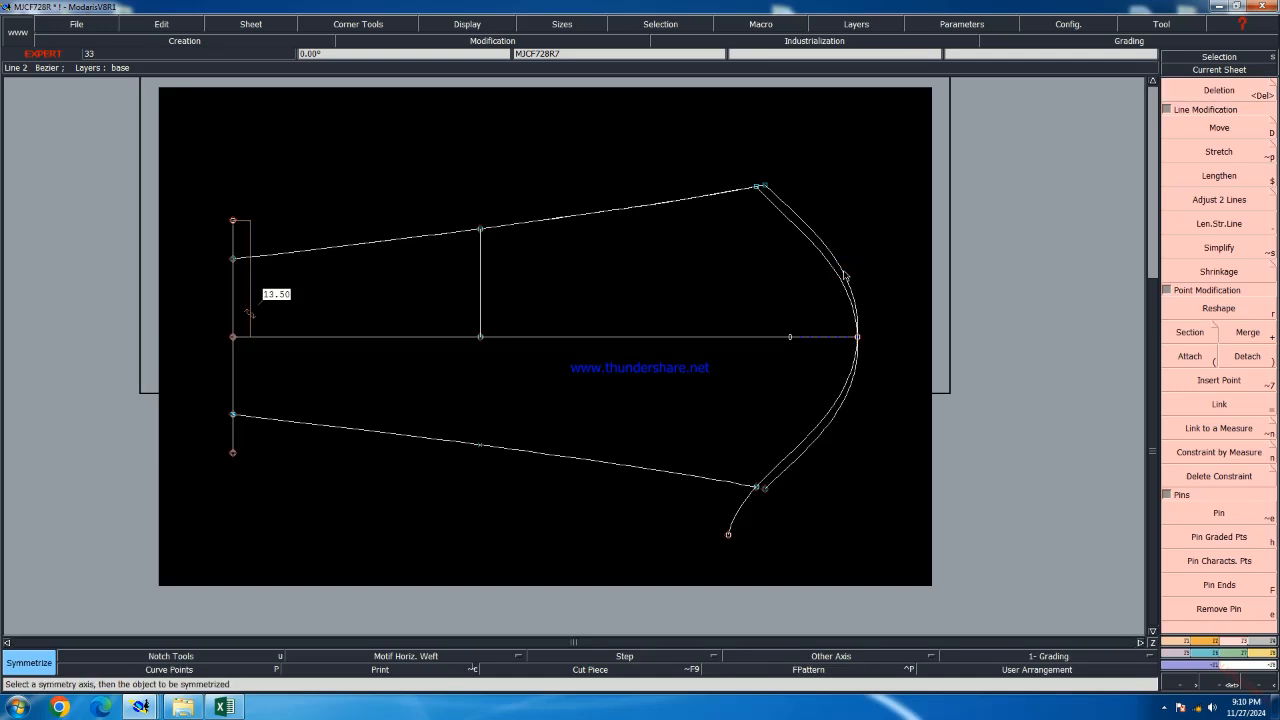
pyautogui.hotkey('ctrl', 'z')
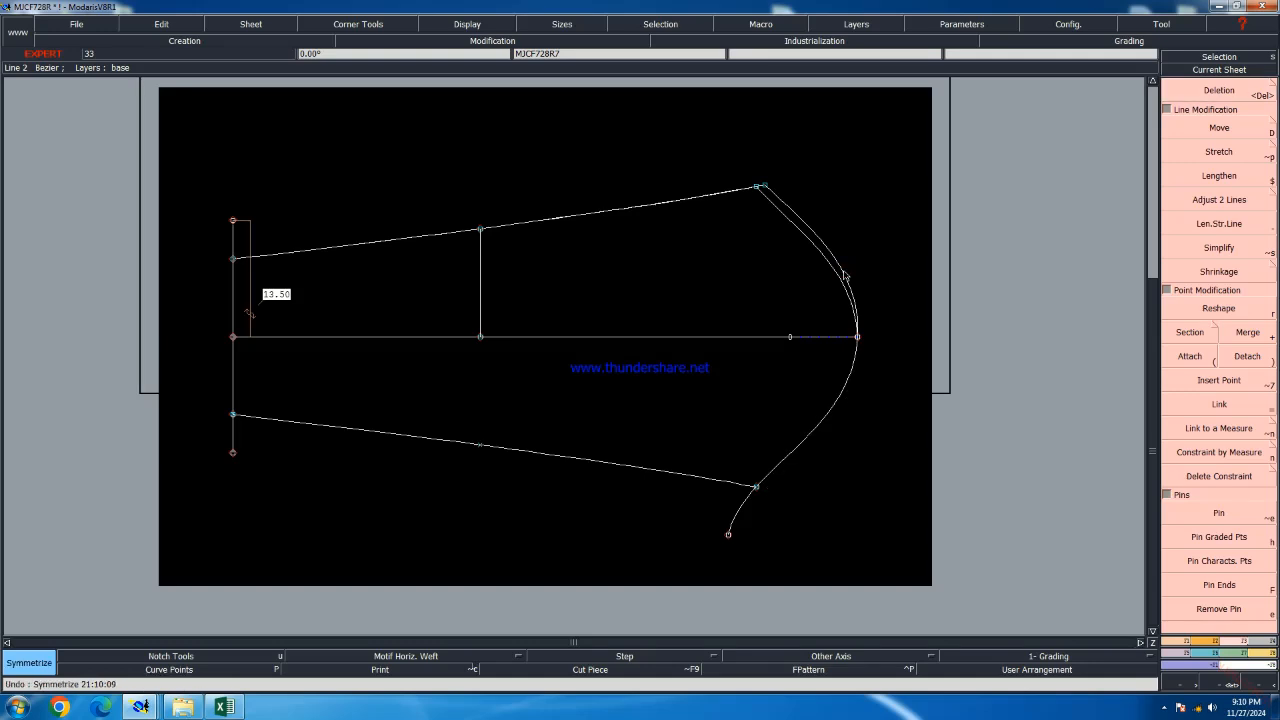
# Delete the inner sleeve-head curve, and reshape the duplicate upper seam's end away from the remaining seam so that the duplicate can be deleted
pyautogui.press('Delete')
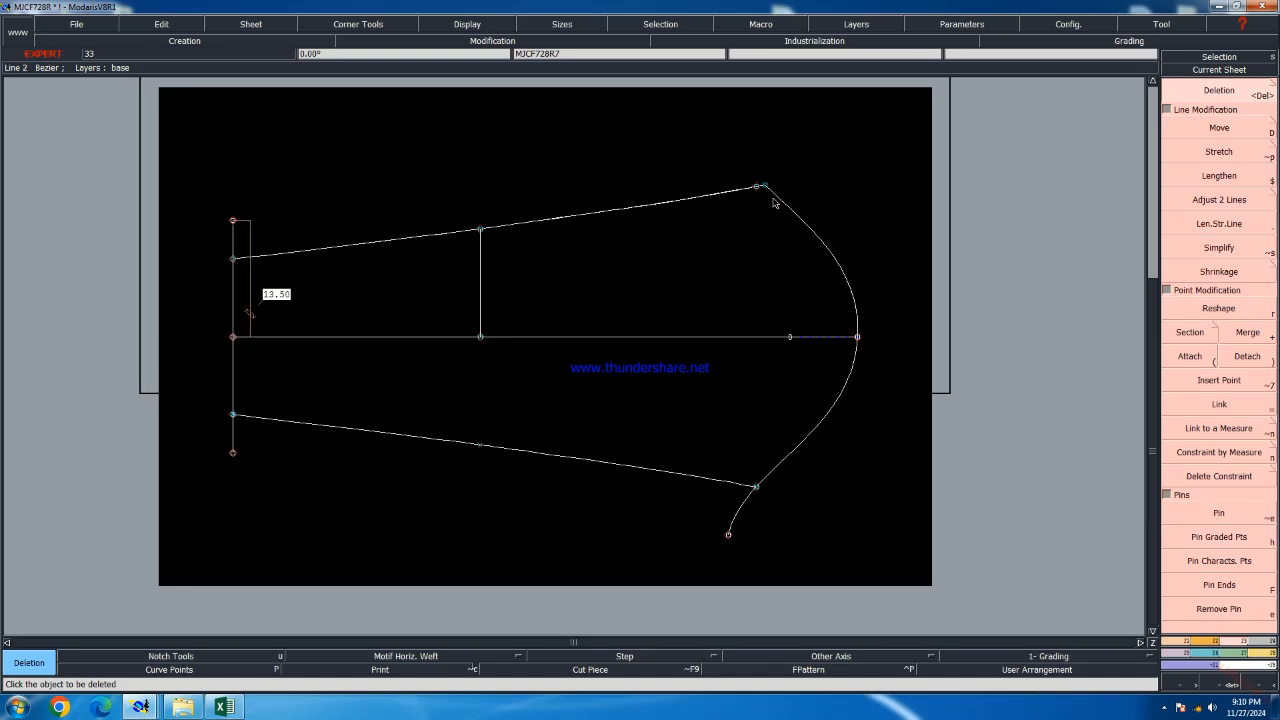
pyautogui.scroll(2, 775, 195)
pyautogui.press('=')
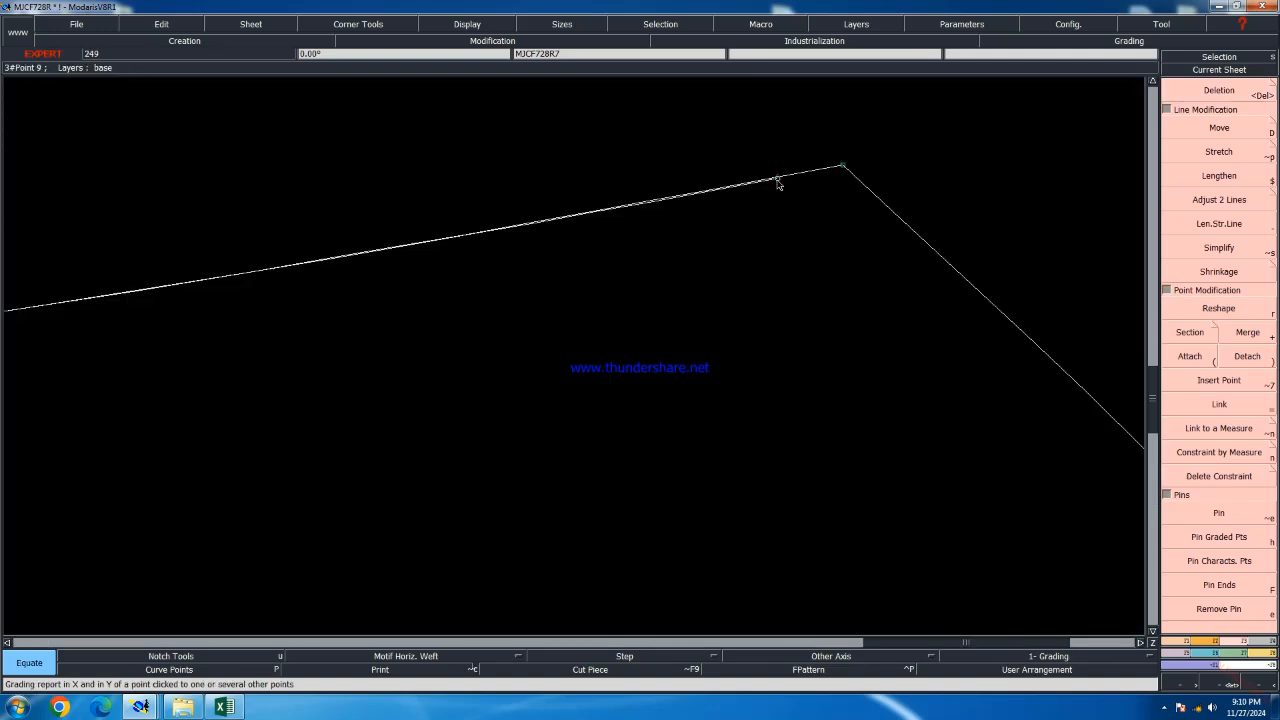
pyautogui.click(777, 181)
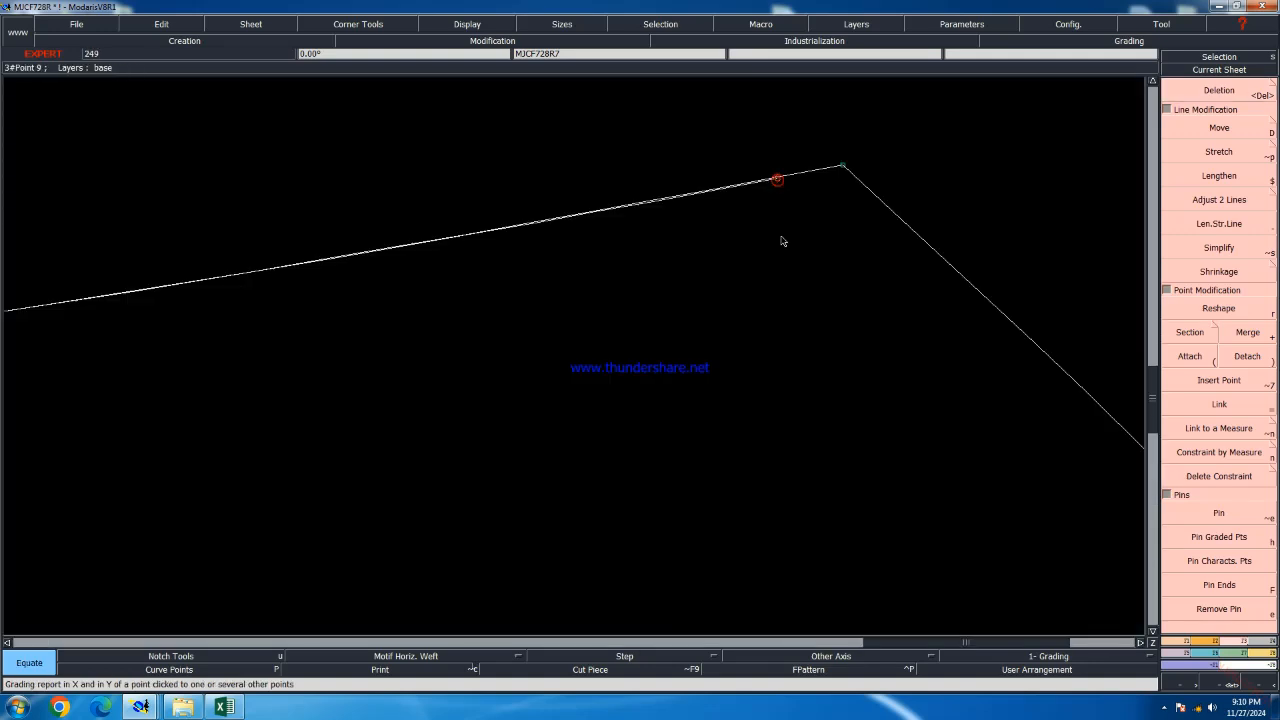
pyautogui.press('r')
pyautogui.click(777, 181)
pyautogui.click(783, 251)
pyautogui.press('Delete')
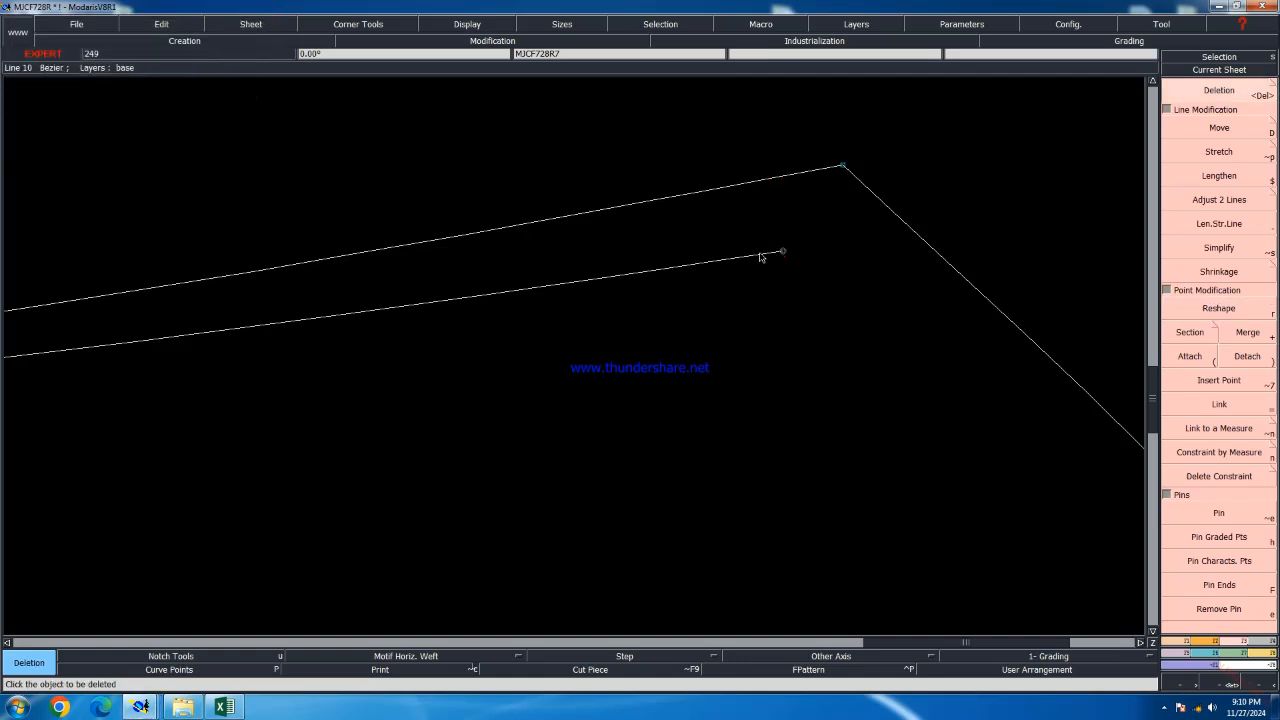
pyautogui.click(760, 256)
pyautogui.scroll(-4, 880, 242)
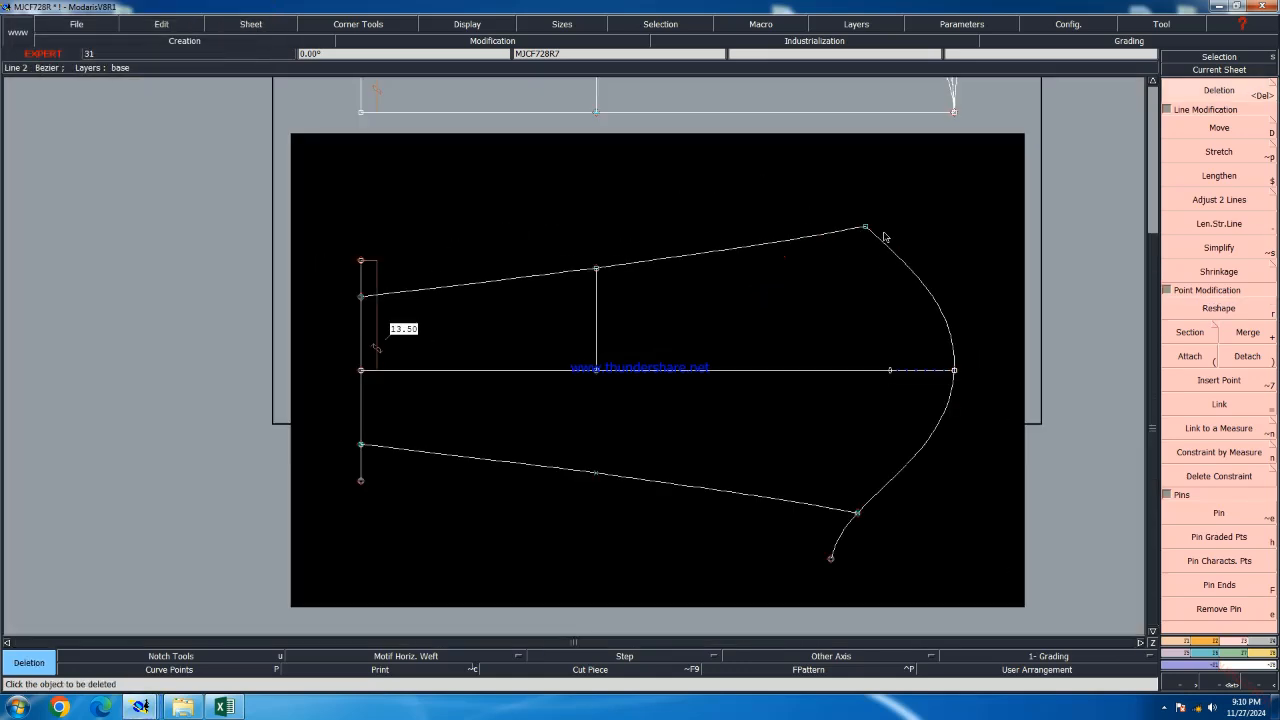
# Delete the head curve's and cuff line's surplus end points beyond the panel seams, along with the cuff measurement
pyautogui.click(834, 561)
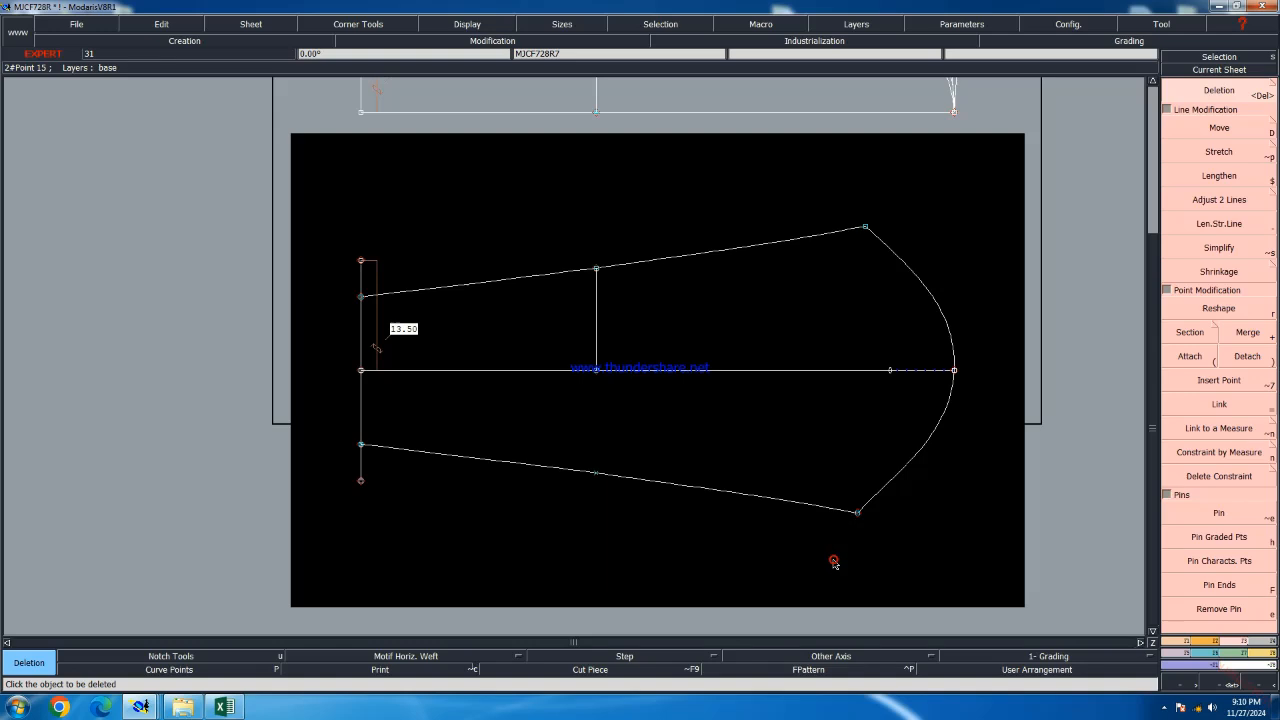
pyautogui.click(360, 483)
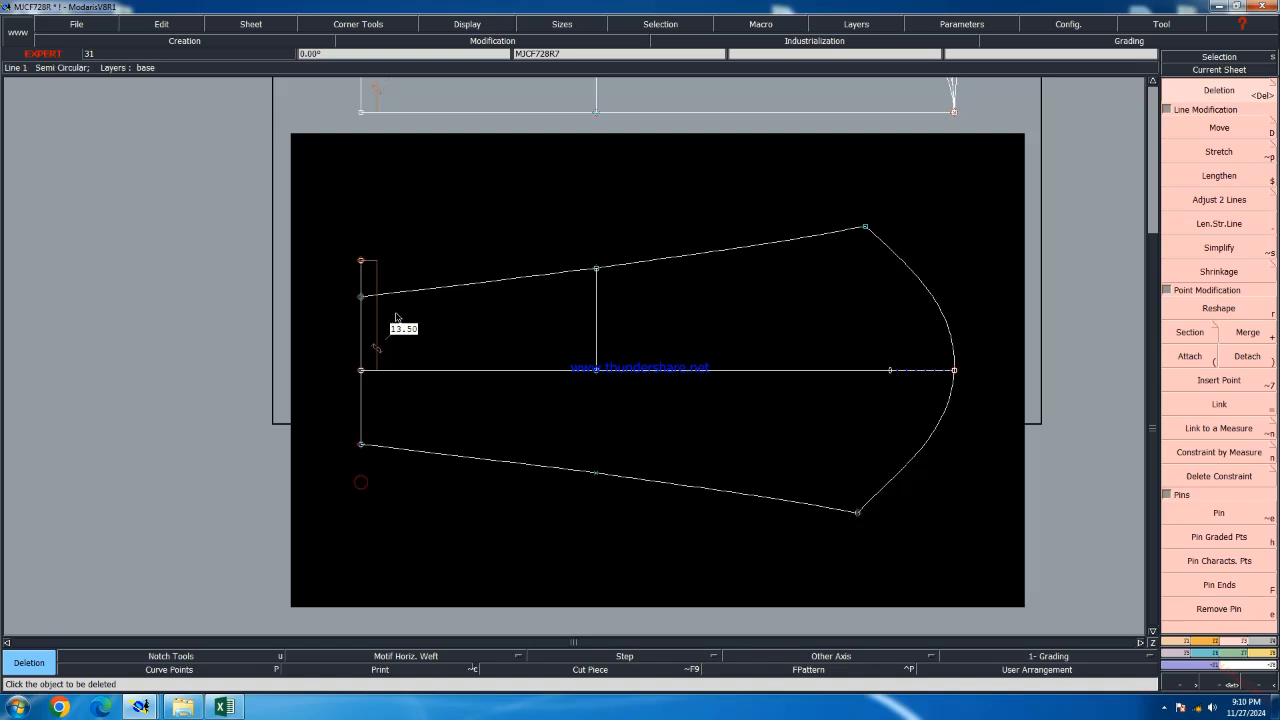
pyautogui.click(361, 262)
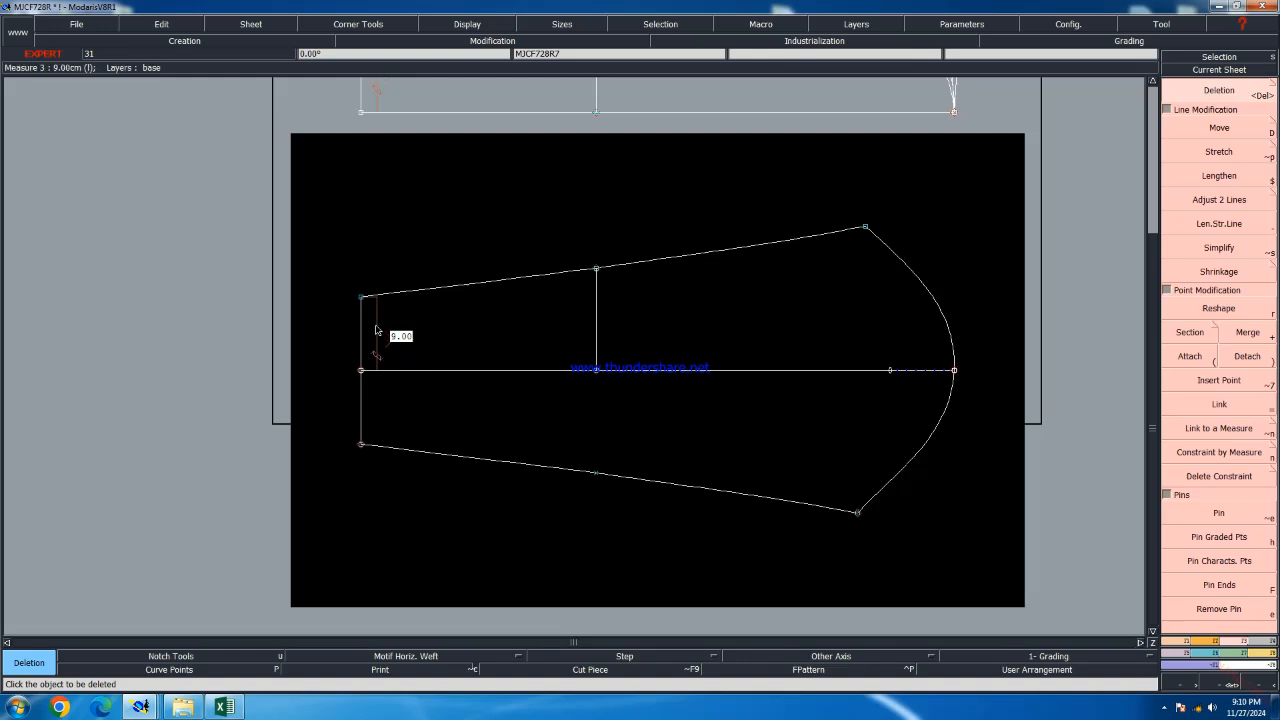
pyautogui.click(376, 325)
# Attach the coinciding curve end points at the lower underarm tip and lower cuff corner, and those at the head and cuff centres
pyautogui.click(1189, 356)
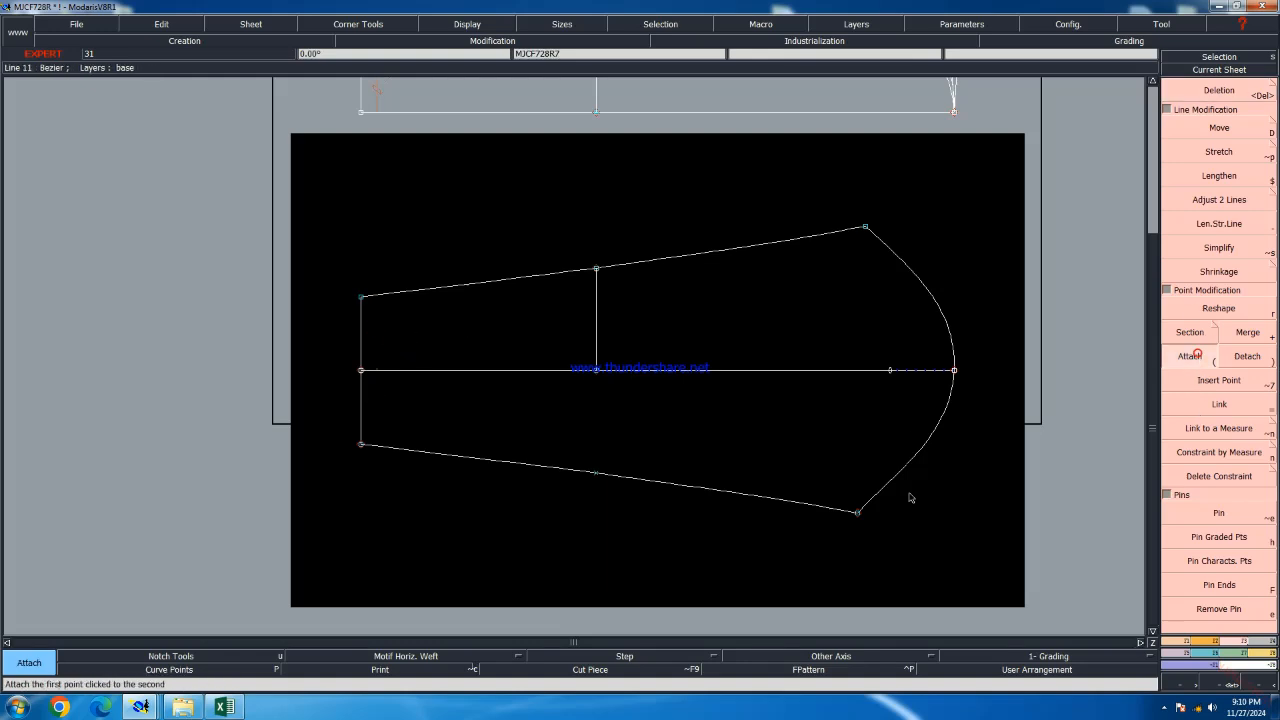
pyautogui.click(858, 514)
pyautogui.click(858, 514)
pyautogui.click(956, 373)
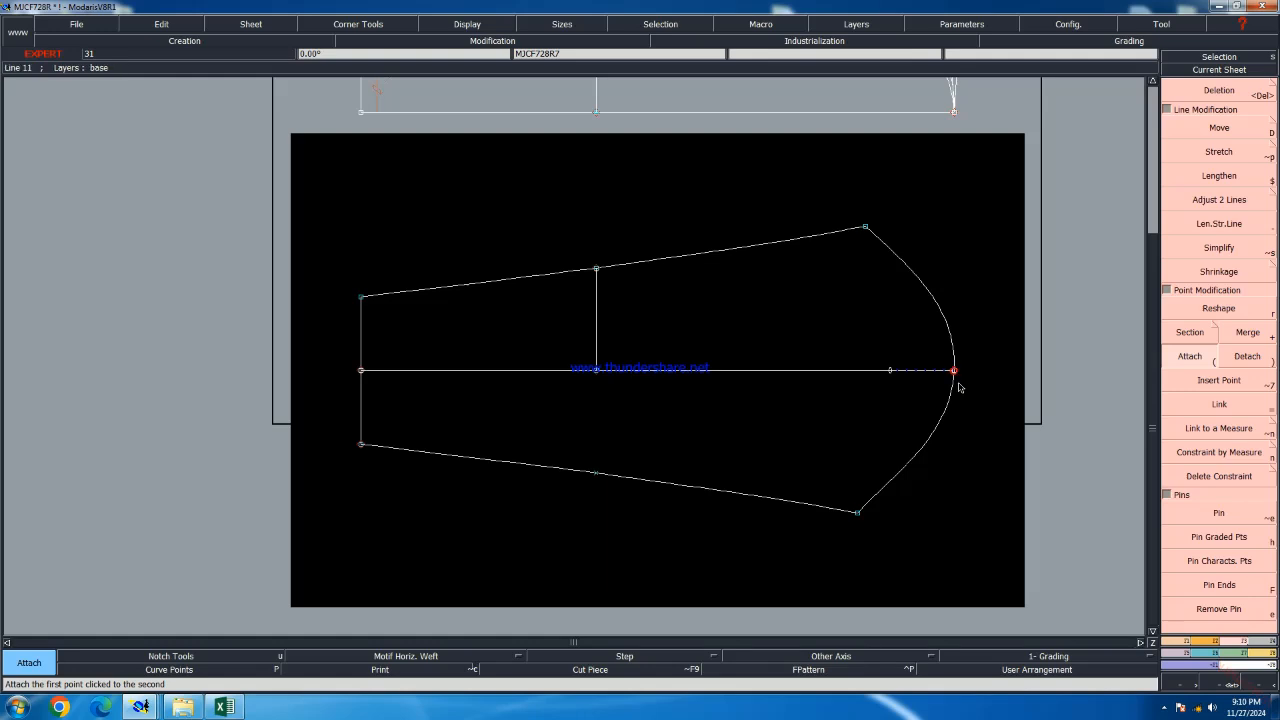
pyautogui.click(361, 446)
pyautogui.click(361, 446)
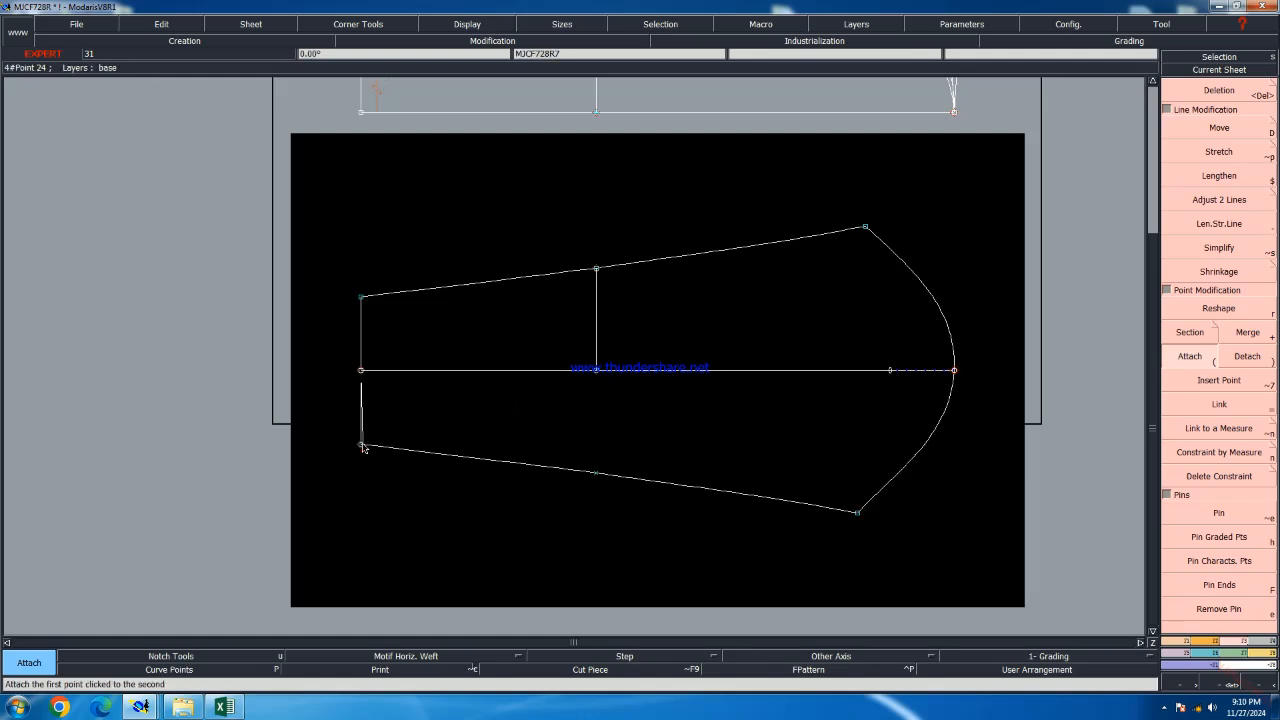
pyautogui.click(361, 373)
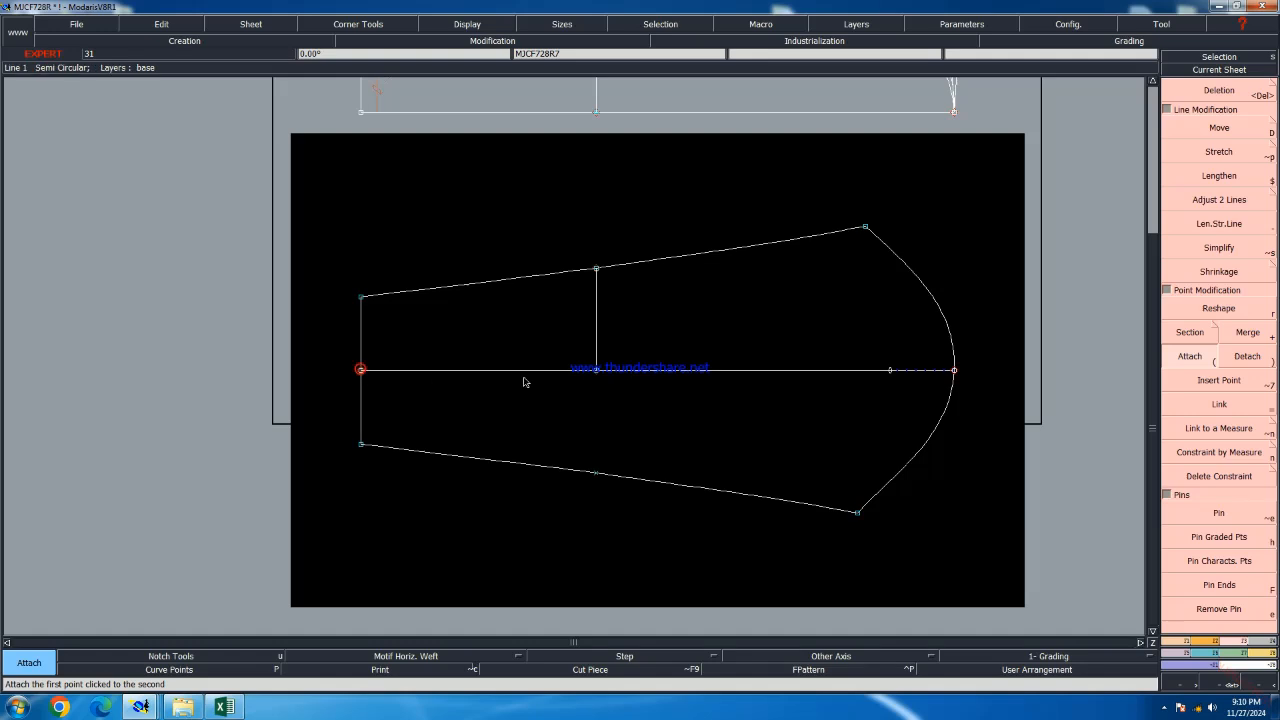
# Delete the sleeve's centre line and the dashed symmetry axis at the sleeve head
pyautogui.press('Delete')
pyautogui.click(654, 372)
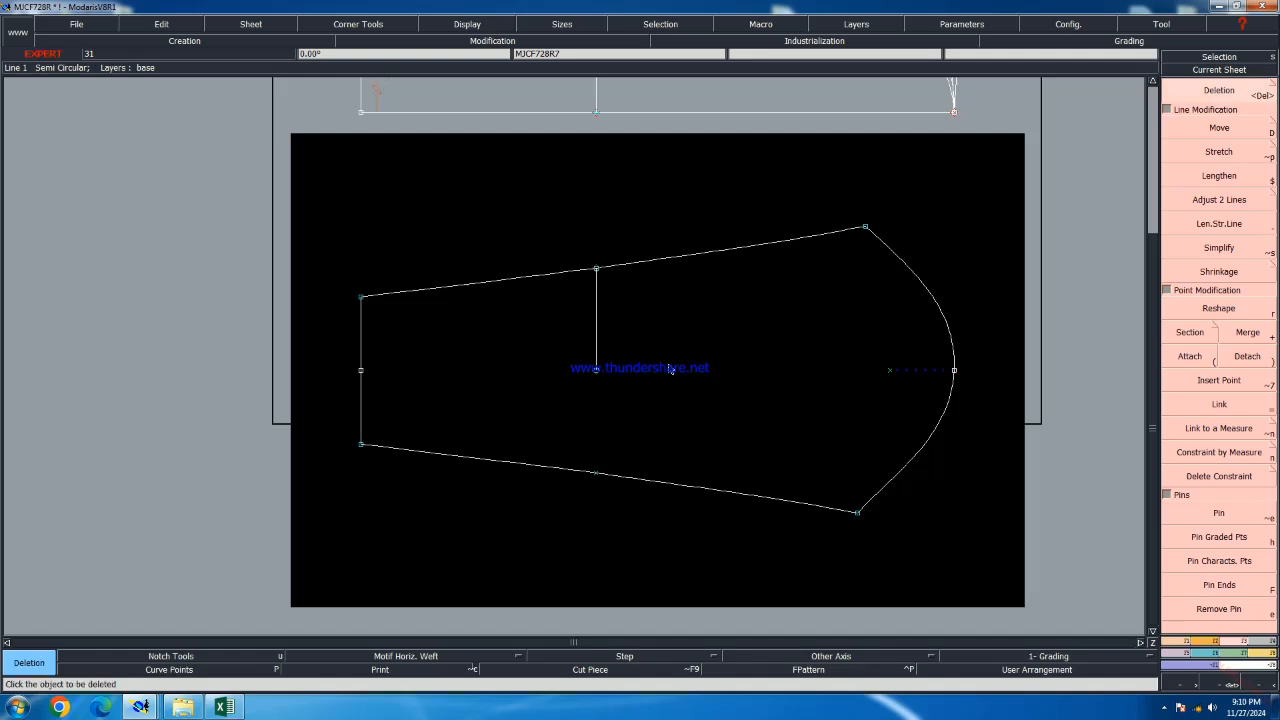
pyautogui.click(1237, 561)
pyautogui.press('Delete')
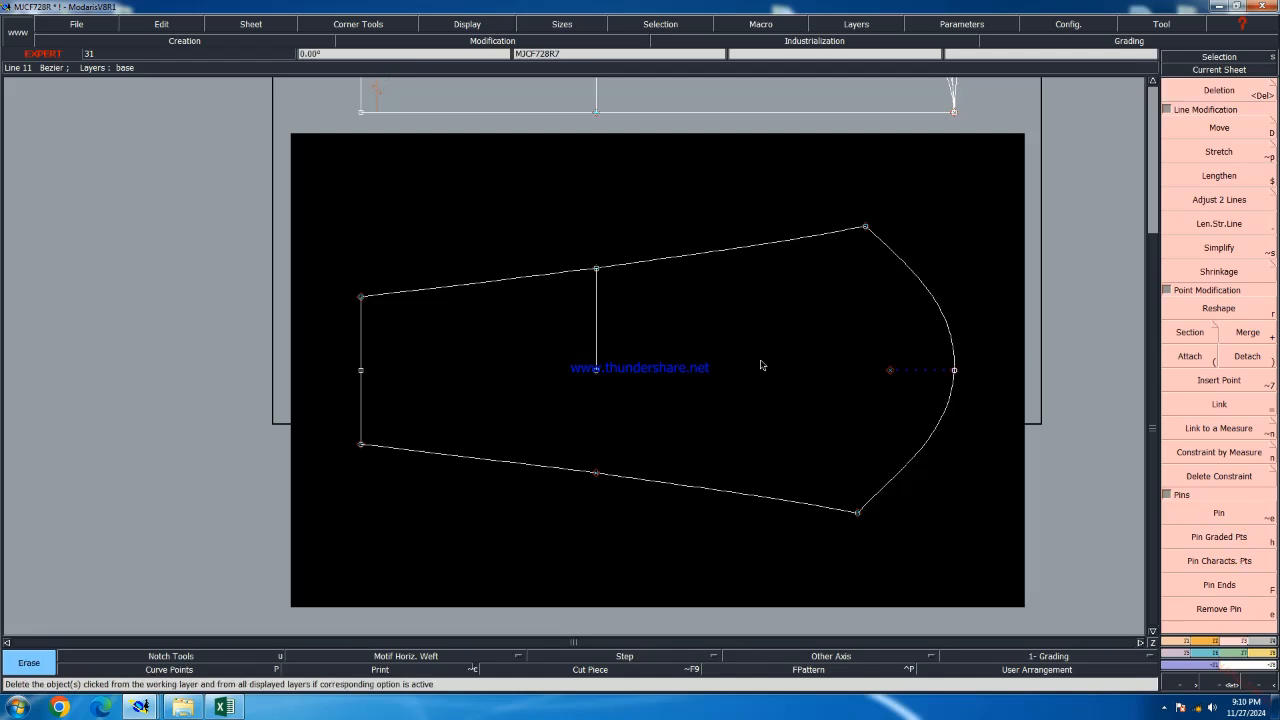
pyautogui.click(890, 371)
# Merge the sleeve-head and cuff halves at their centres, and draw a straight line from the cuff's midpoint to the head's apex
pyautogui.press('+')
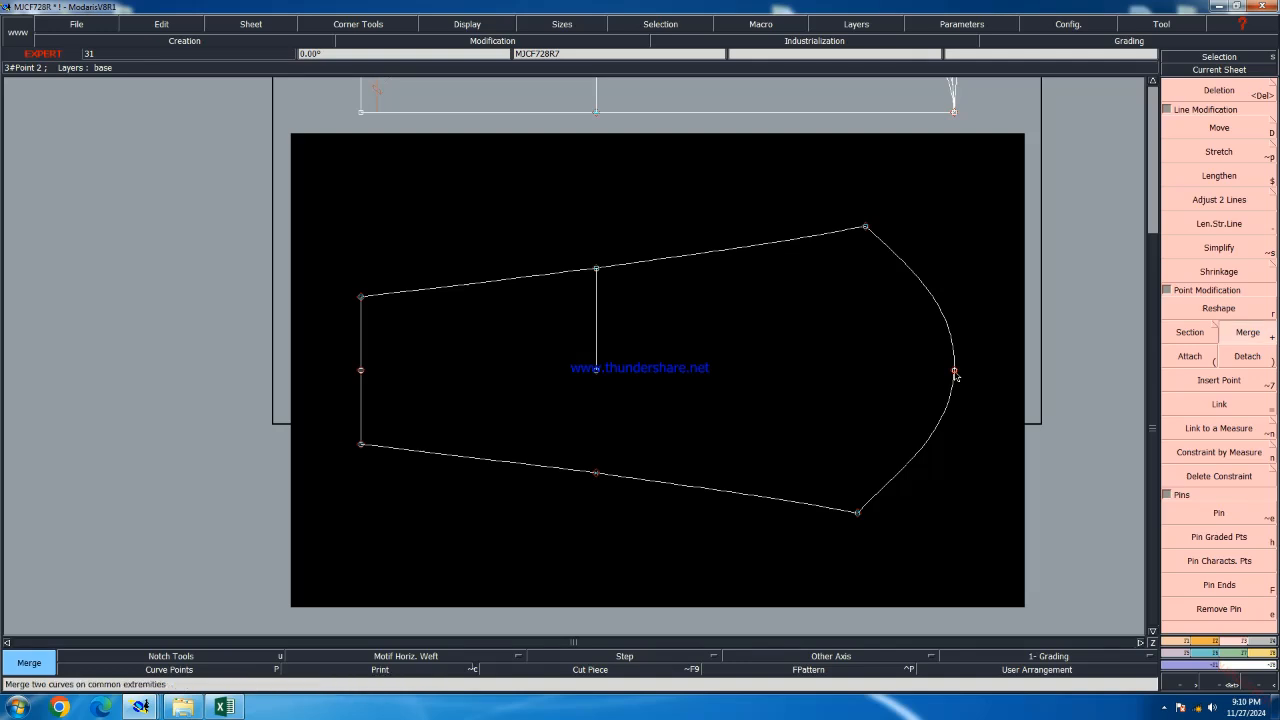
pyautogui.press('d')
pyautogui.click(361, 374)
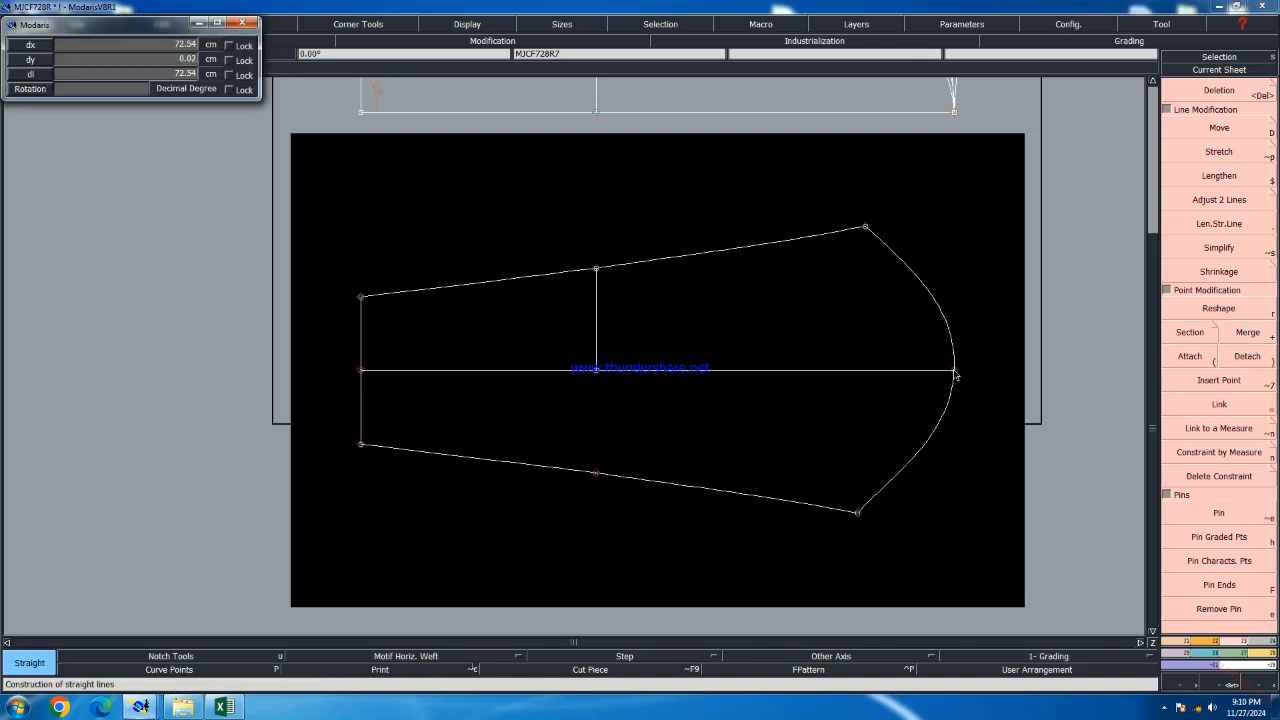
pyautogui.click(955, 369)
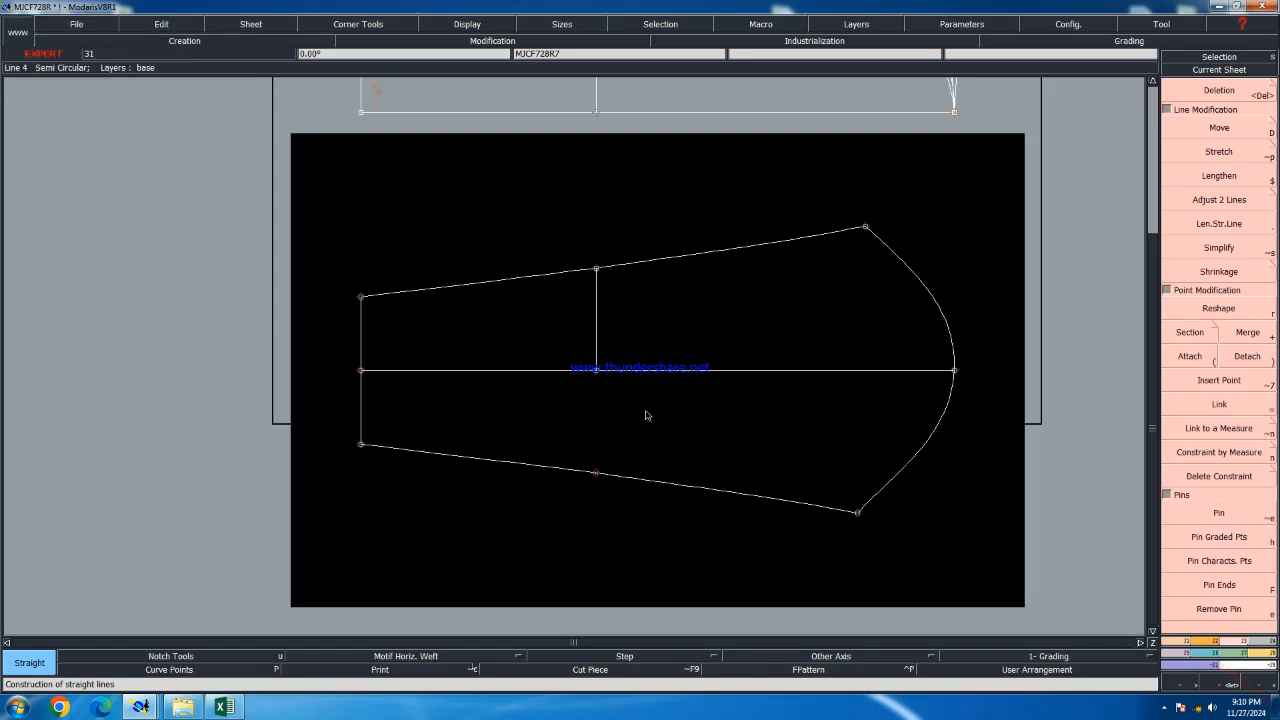
# Save the MJCF728R model, continuing past the anomaly report
pyautogui.hotkey('ctrl', 's')
pyautogui.click(560, 428)
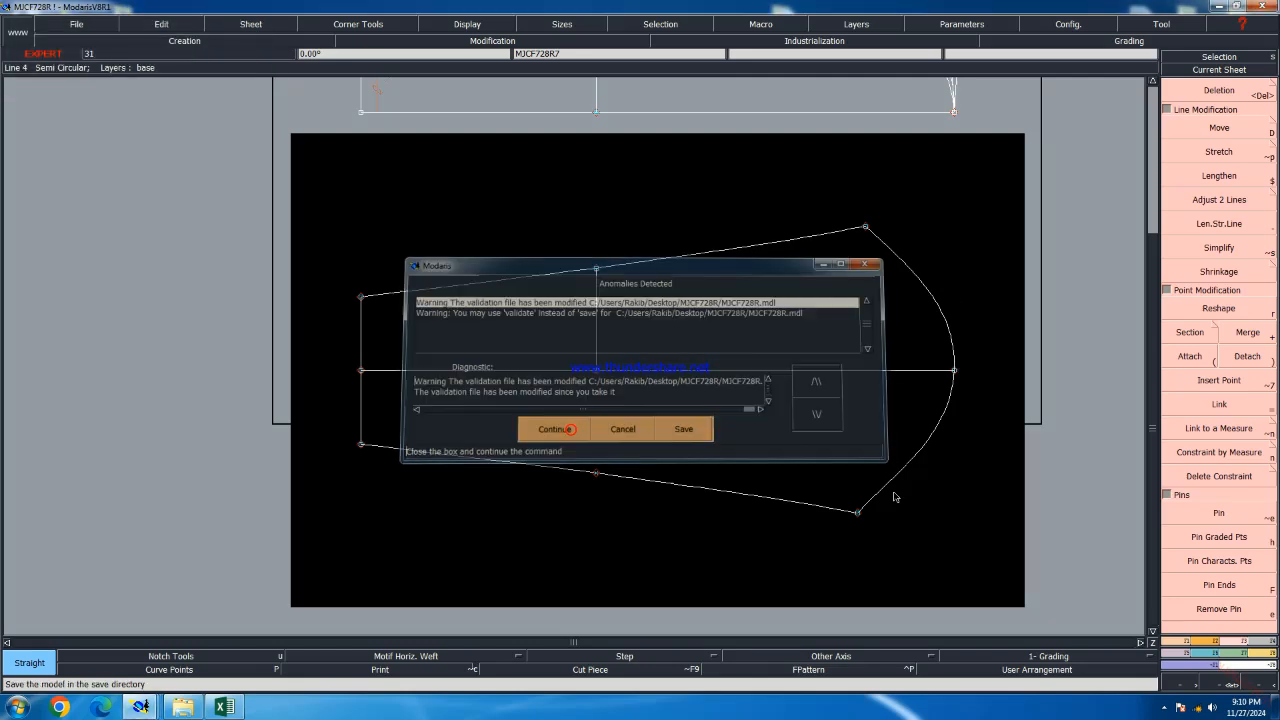
pyautogui.press('j')
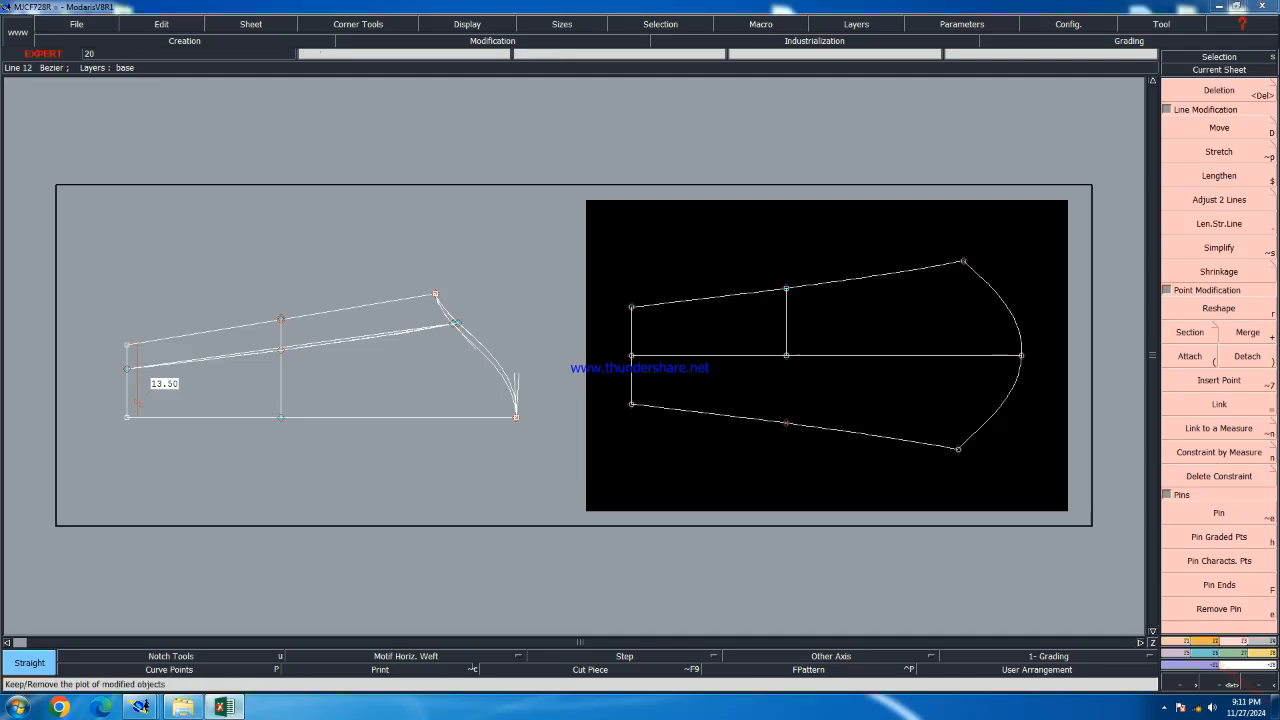
# Switch to Excel to examine the padded jacket sketch's sleeve design, and return to the MJCF728R model in Modaris
pyautogui.click(224, 707)
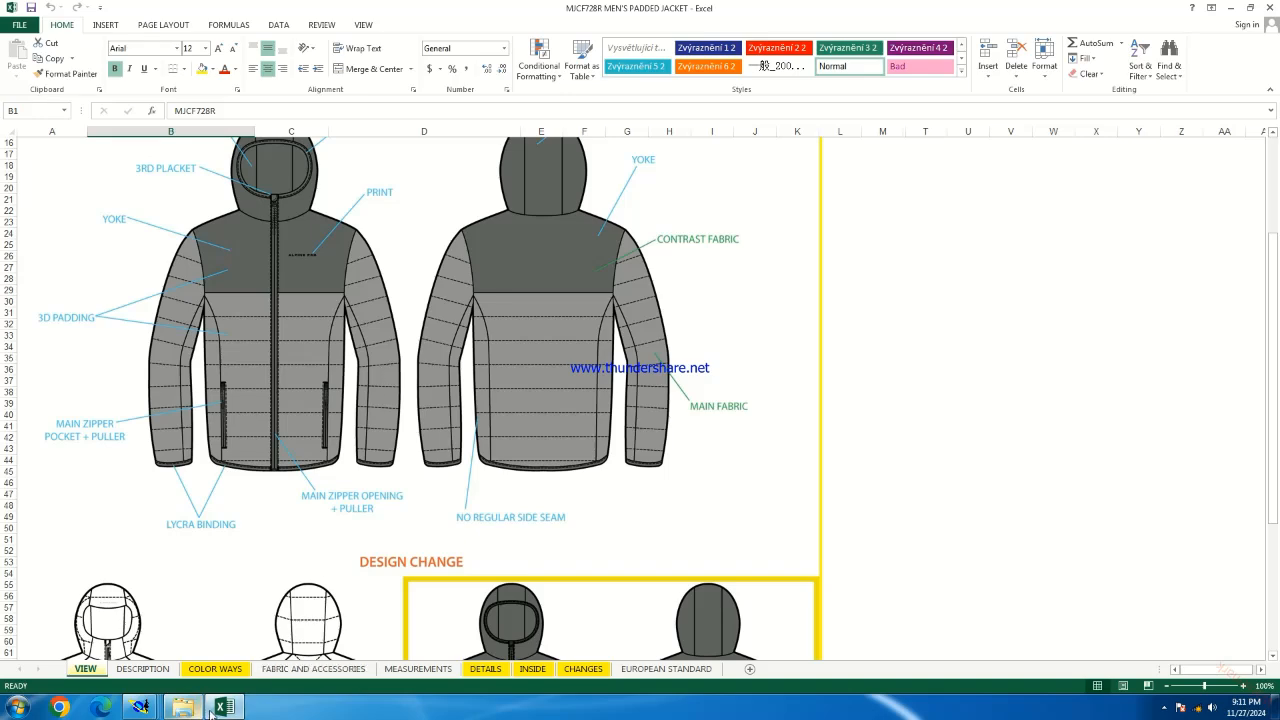
pyautogui.click(140, 707)
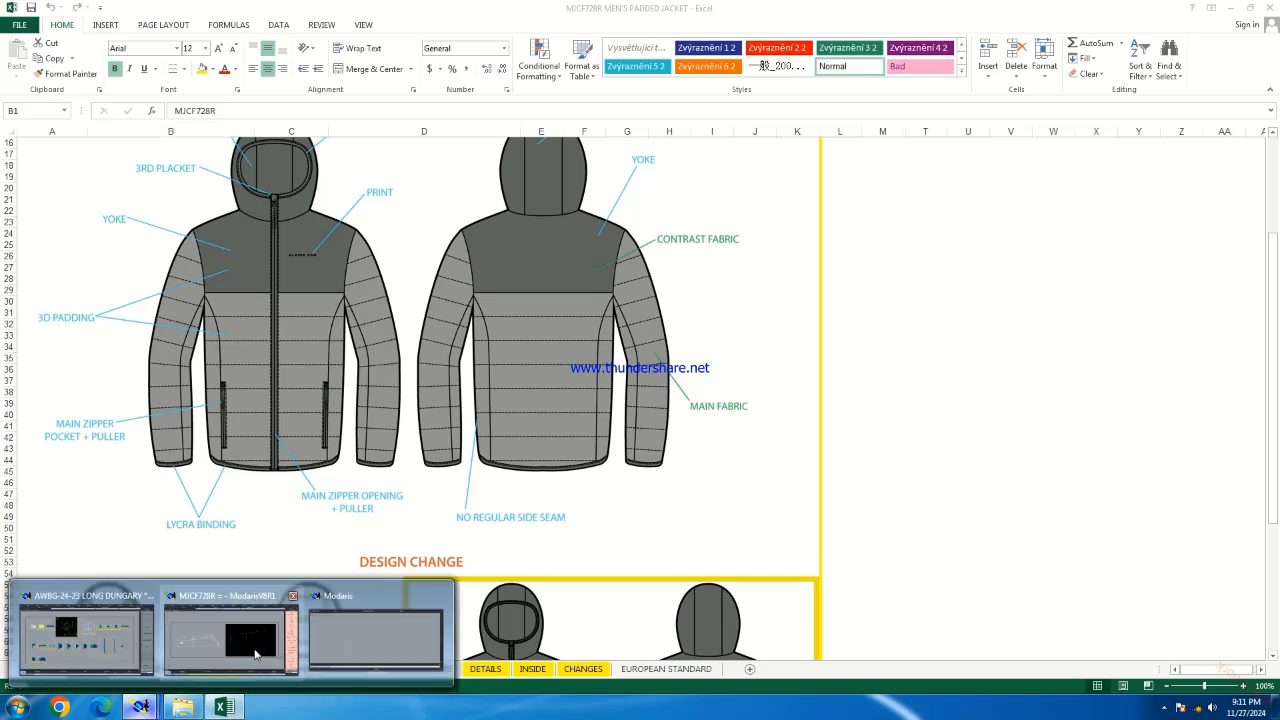
pyautogui.click(256, 652)
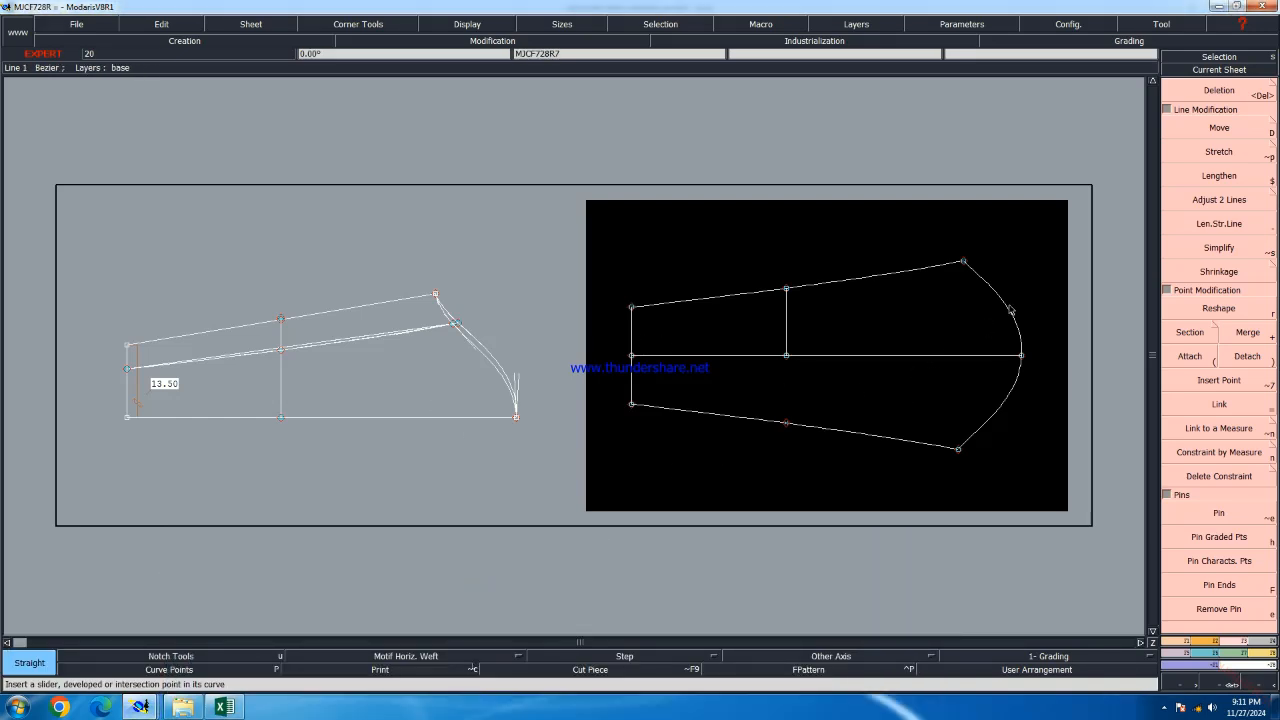
# Add a notch on the upper half of the sleeve-head curve, and delete the elbow line and the centre line
pyautogui.click(1008, 307)
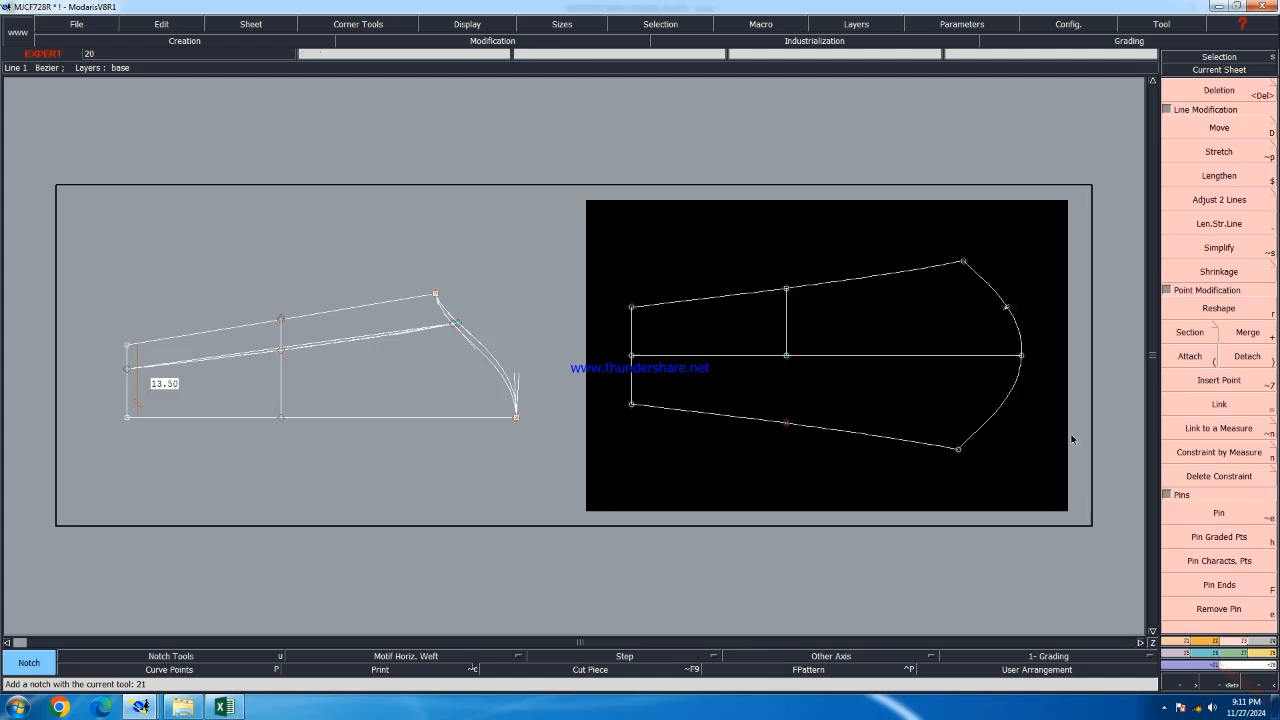
pyautogui.click(1220, 560)
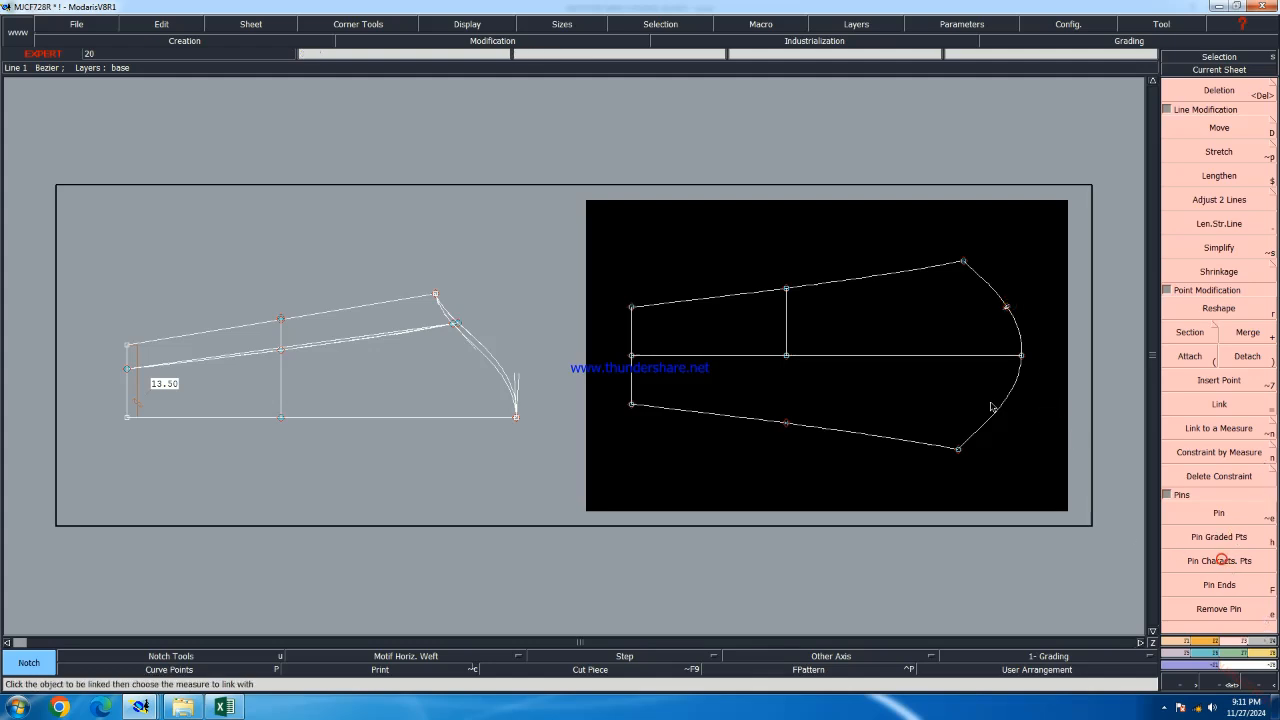
pyautogui.press('Delete')
pyautogui.click(786, 338)
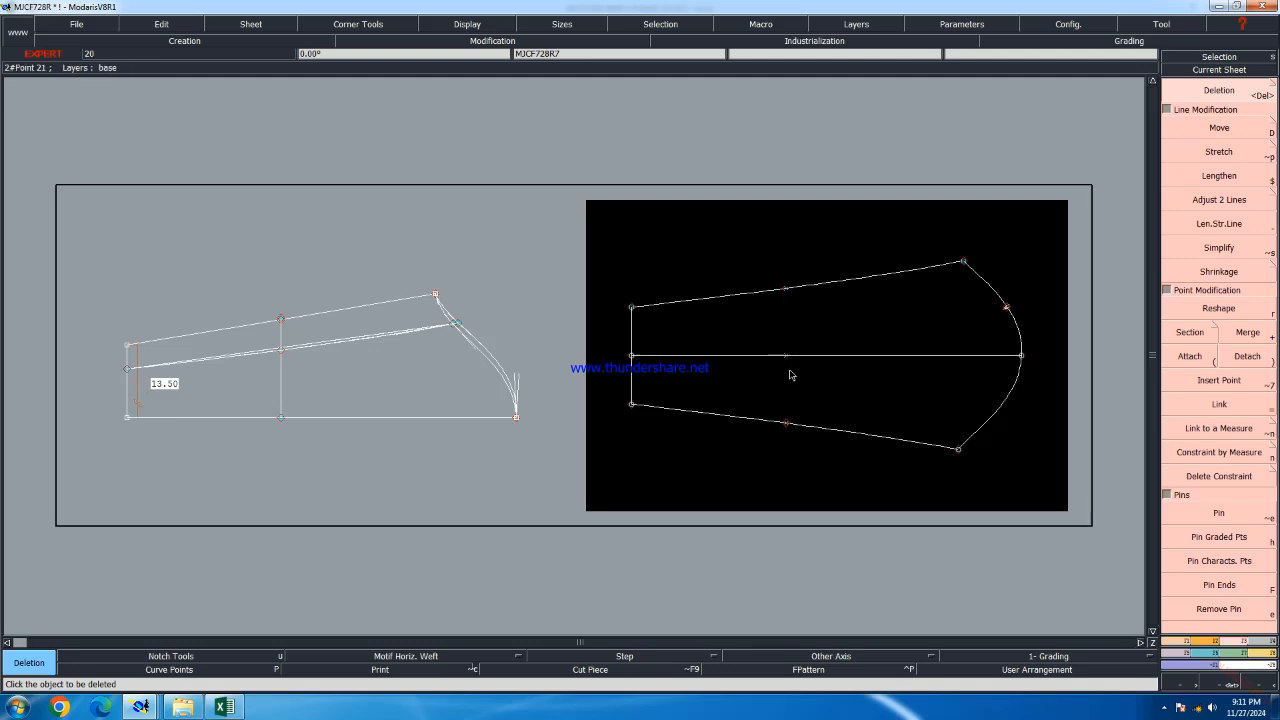
pyautogui.click(740, 356)
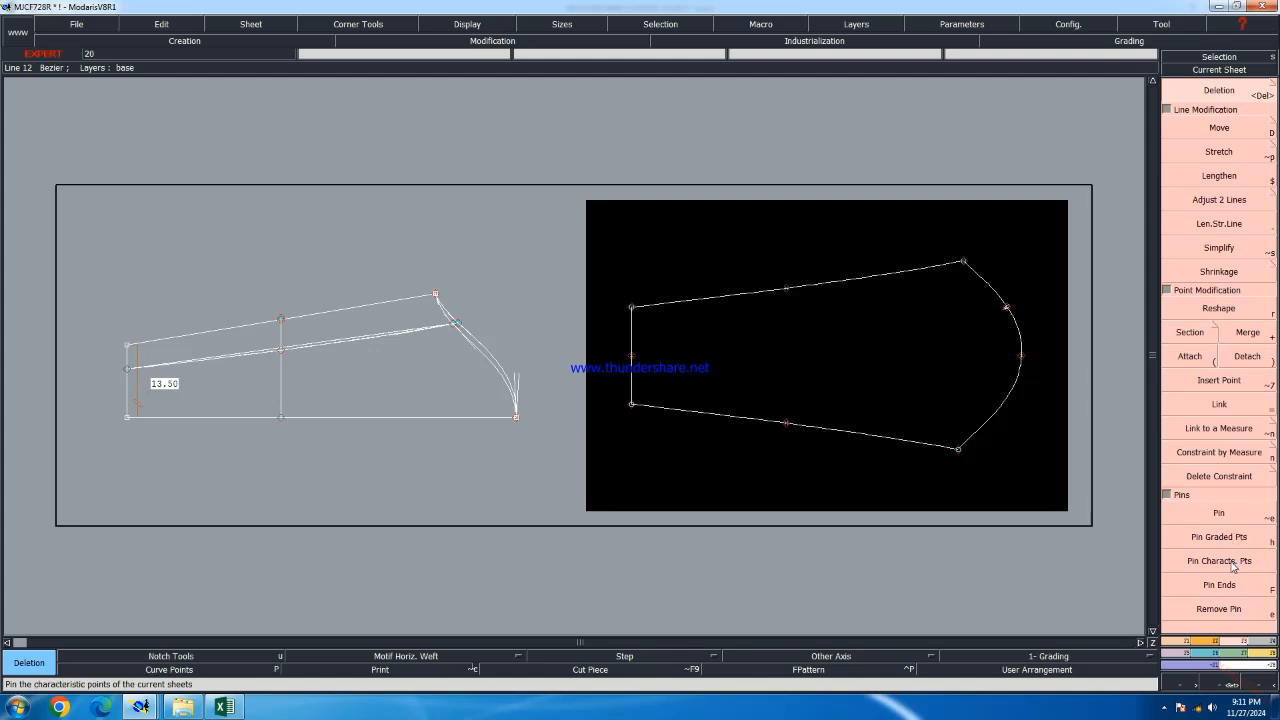
# Move the cuff line with its two end points by 0 cm in X and -5 cm in Y
pyautogui.press('d')
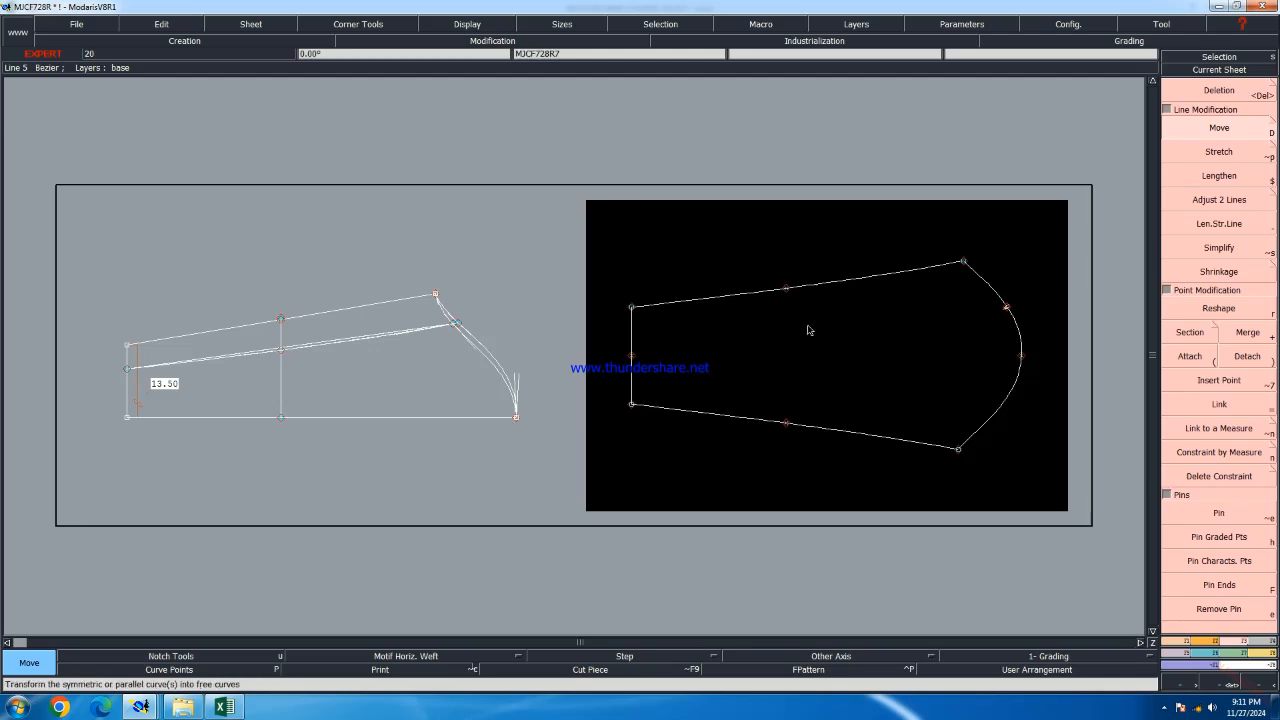
pyautogui.moveTo(684, 241); pyautogui.dragTo(605, 450)
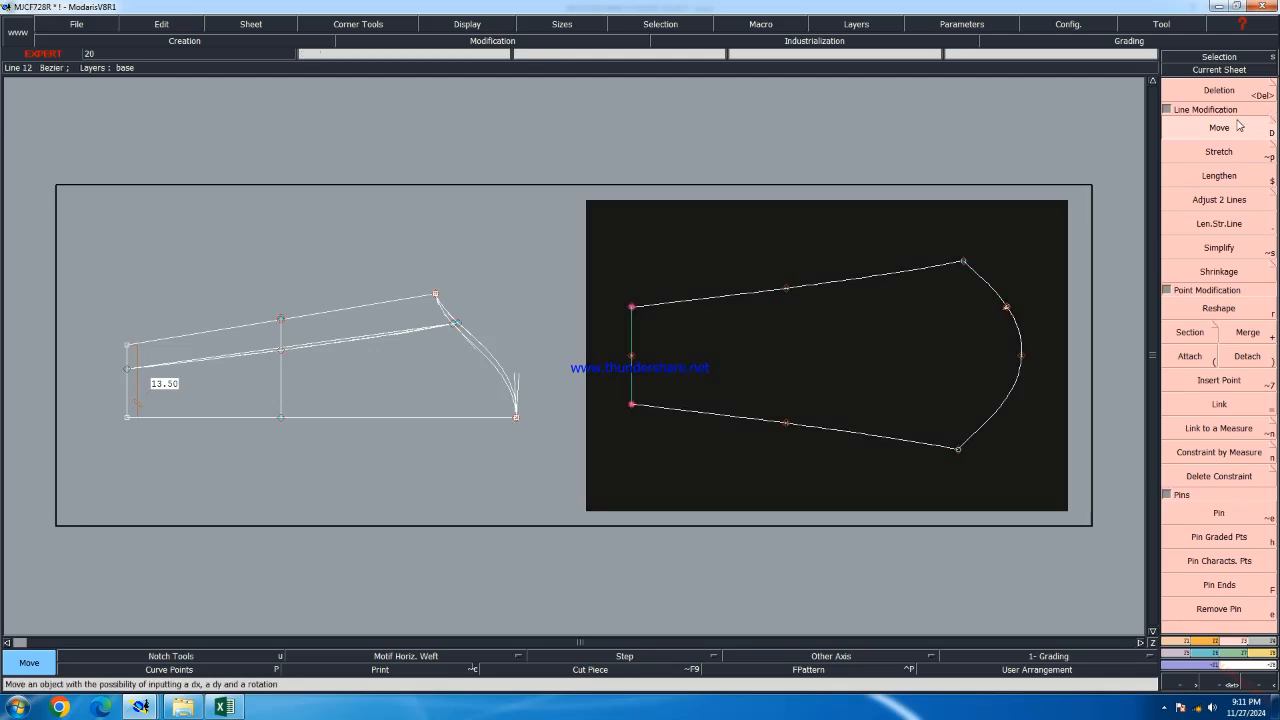
pyautogui.moveTo(631, 405); pyautogui.dragTo(625, 440)
pyautogui.press('Down')
pyautogui.write('0')
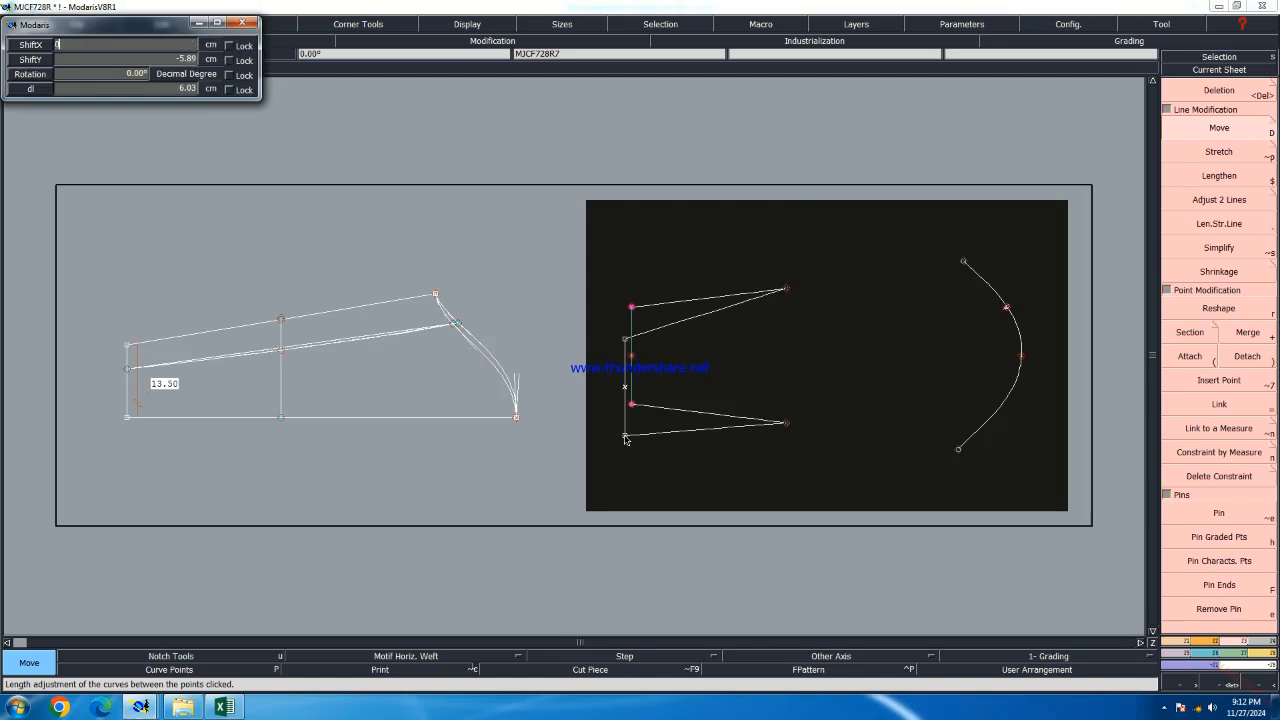
pyautogui.press('Down')
pyautogui.write('-5')
pyautogui.press('Return')
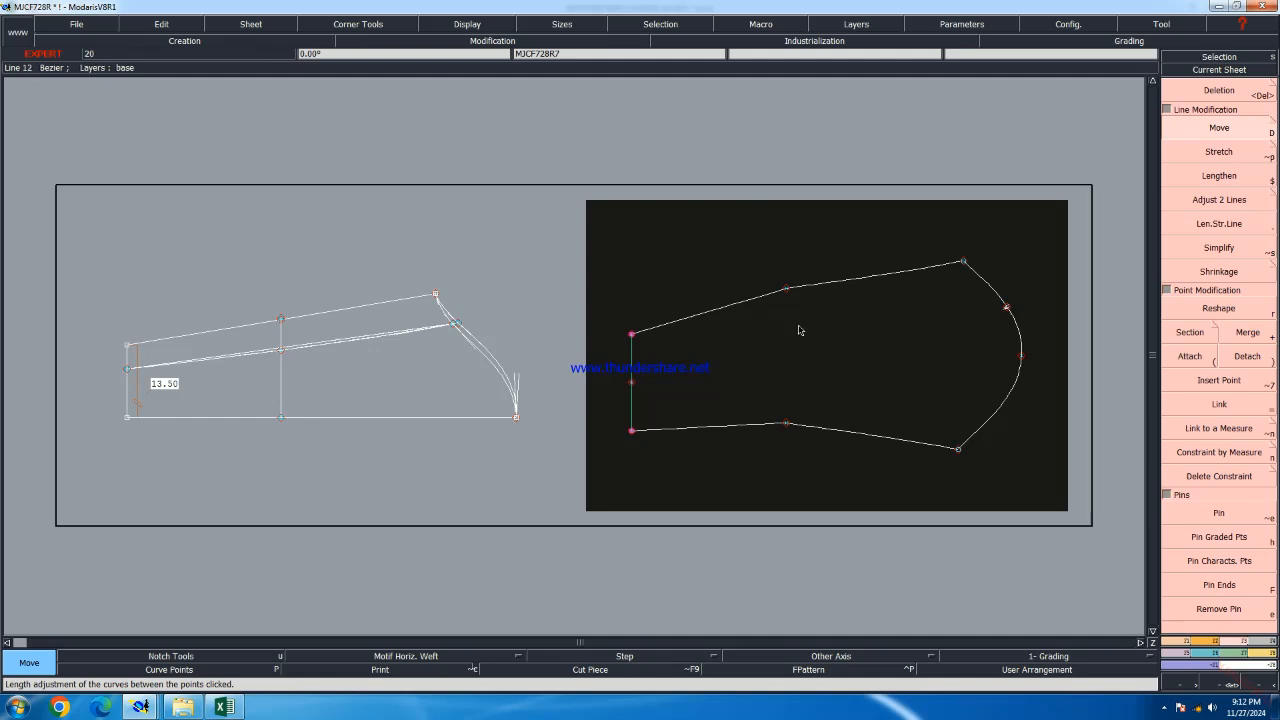
# Move the cuff line together with both elbow points slightly further downward in Y, with an X shift of 0.00 cm
pyautogui.click(631, 432)
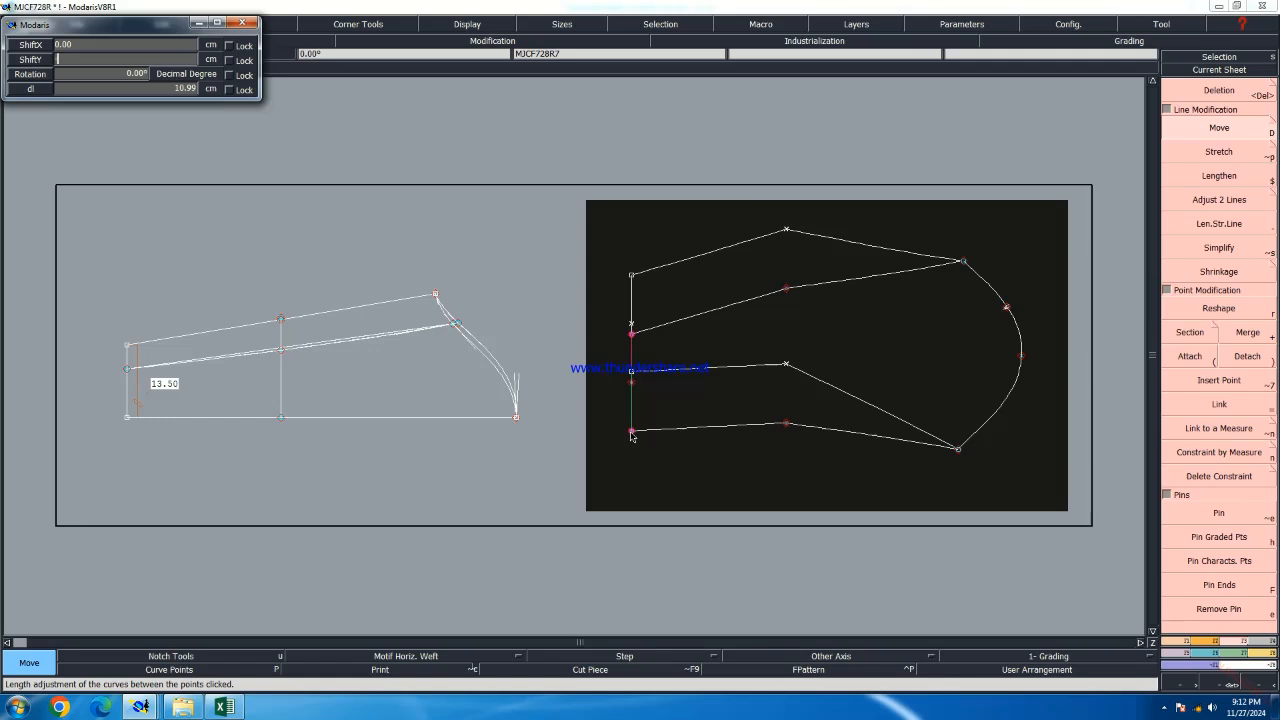
pyautogui.press('Return')
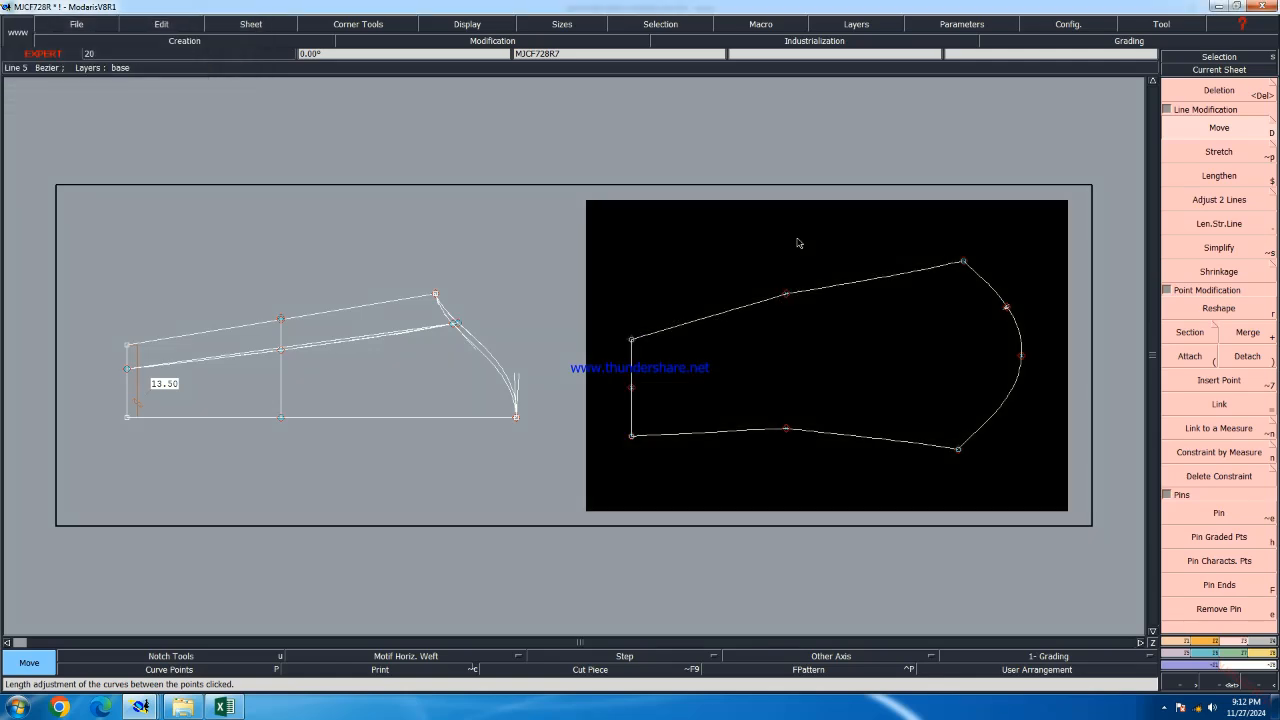
# Show the curve handles and reshape the sleeve's upper seam into a smooth outward curve through the elbow point
pyautogui.scroll(1, 1001, 304)
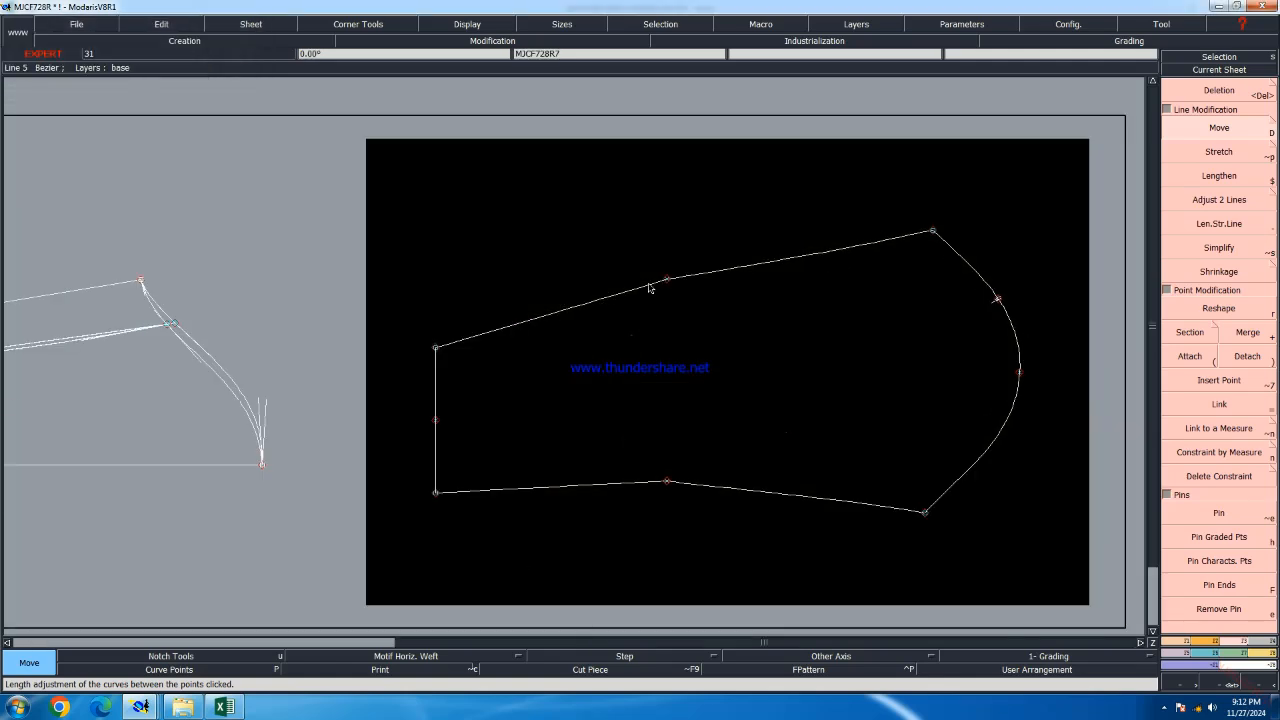
pyautogui.hotkey('shift', 'h')
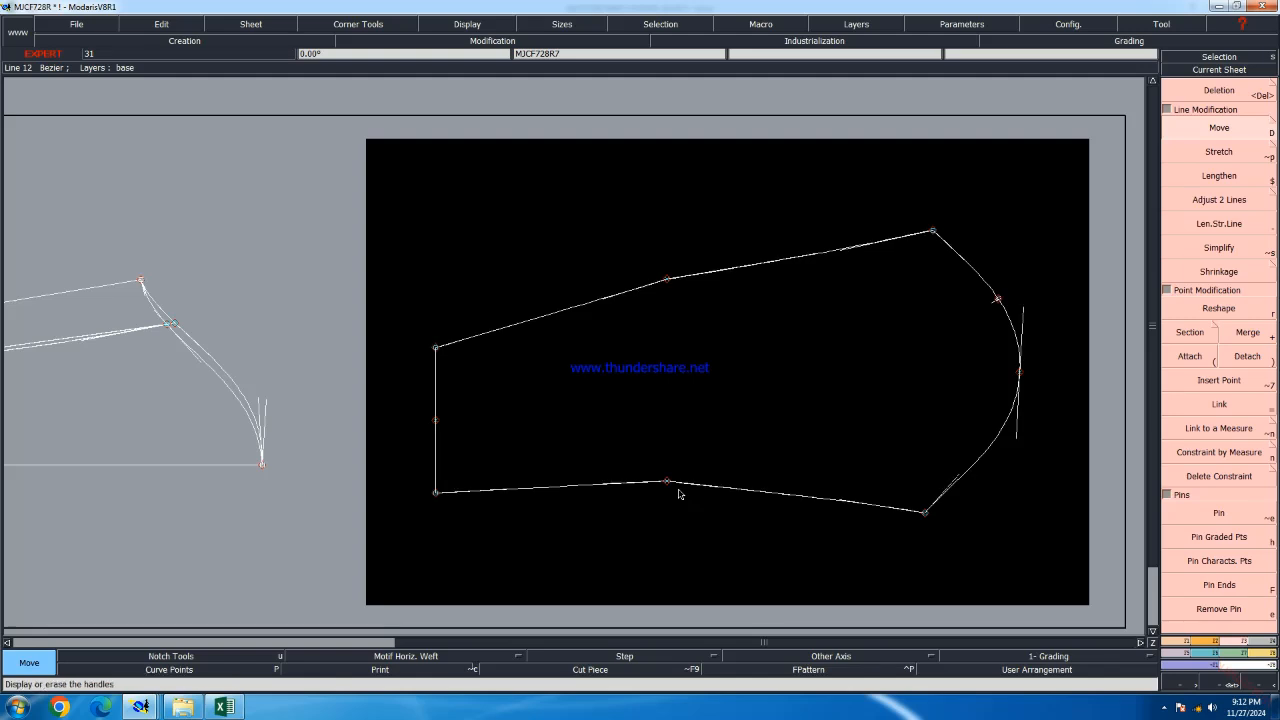
pyautogui.press('r')
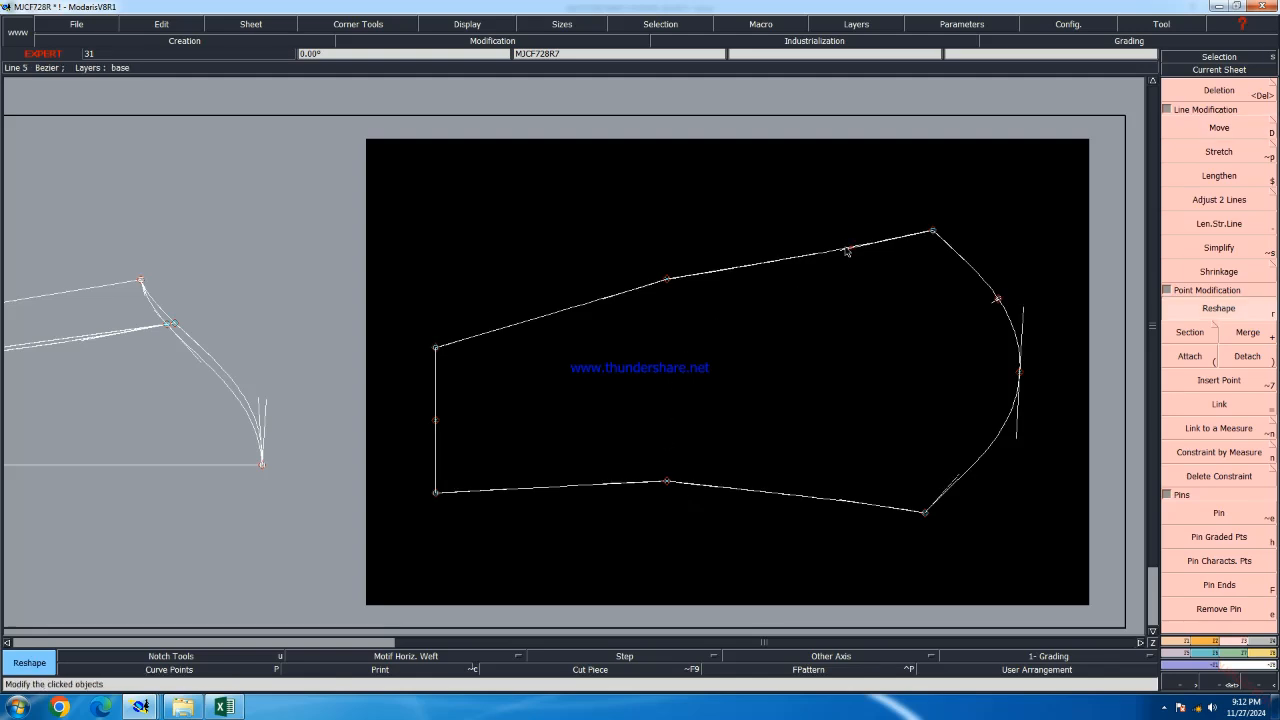
pyautogui.click(811, 255)
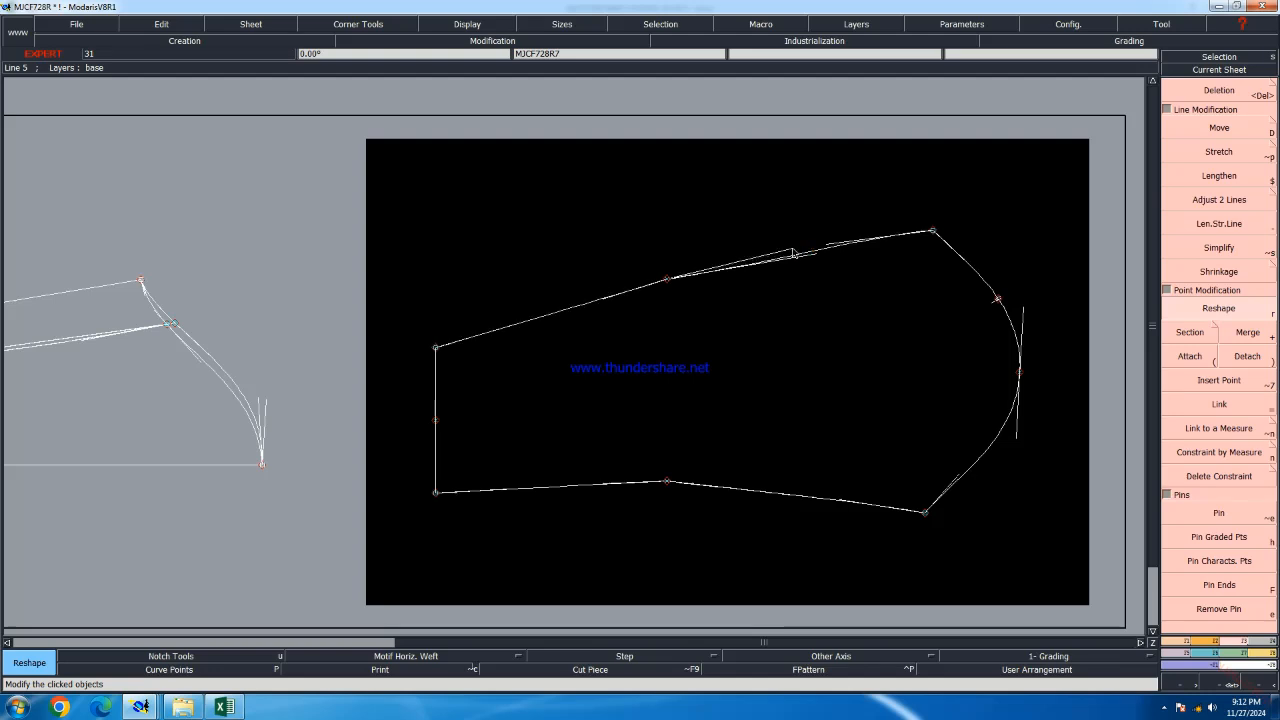
pyautogui.click(793, 249)
pyautogui.click(608, 300)
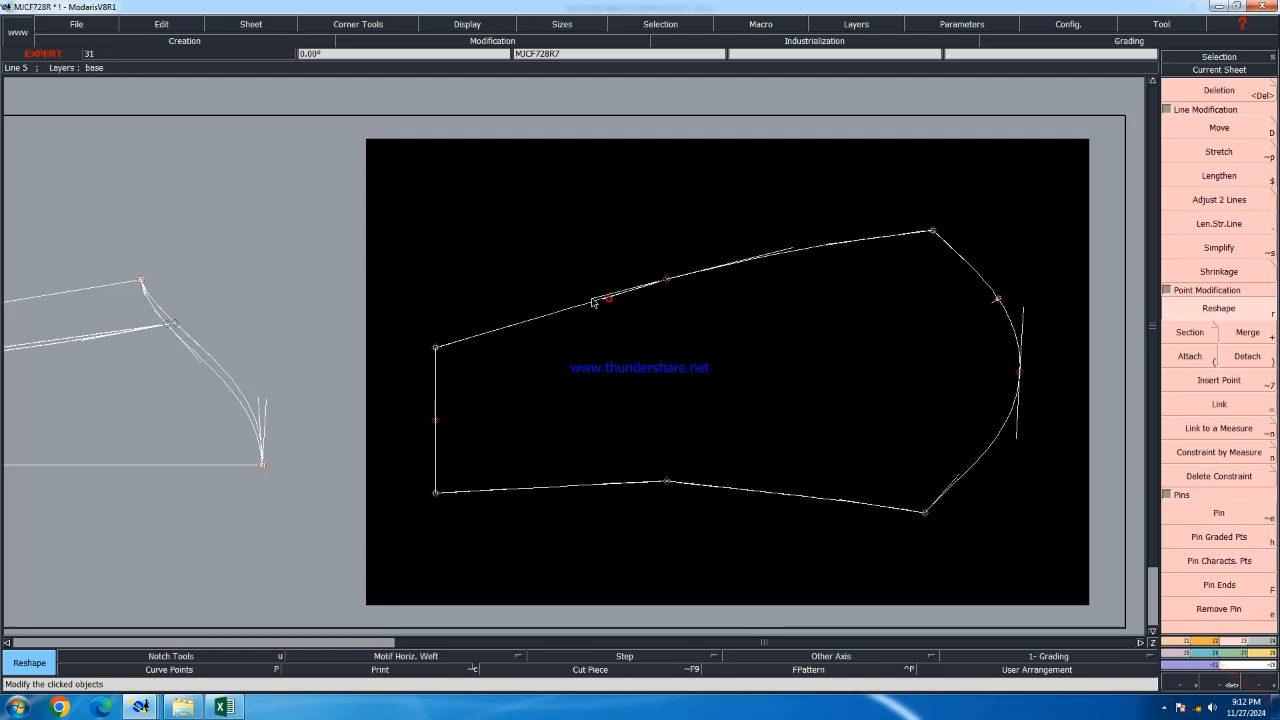
pyautogui.click(510, 325)
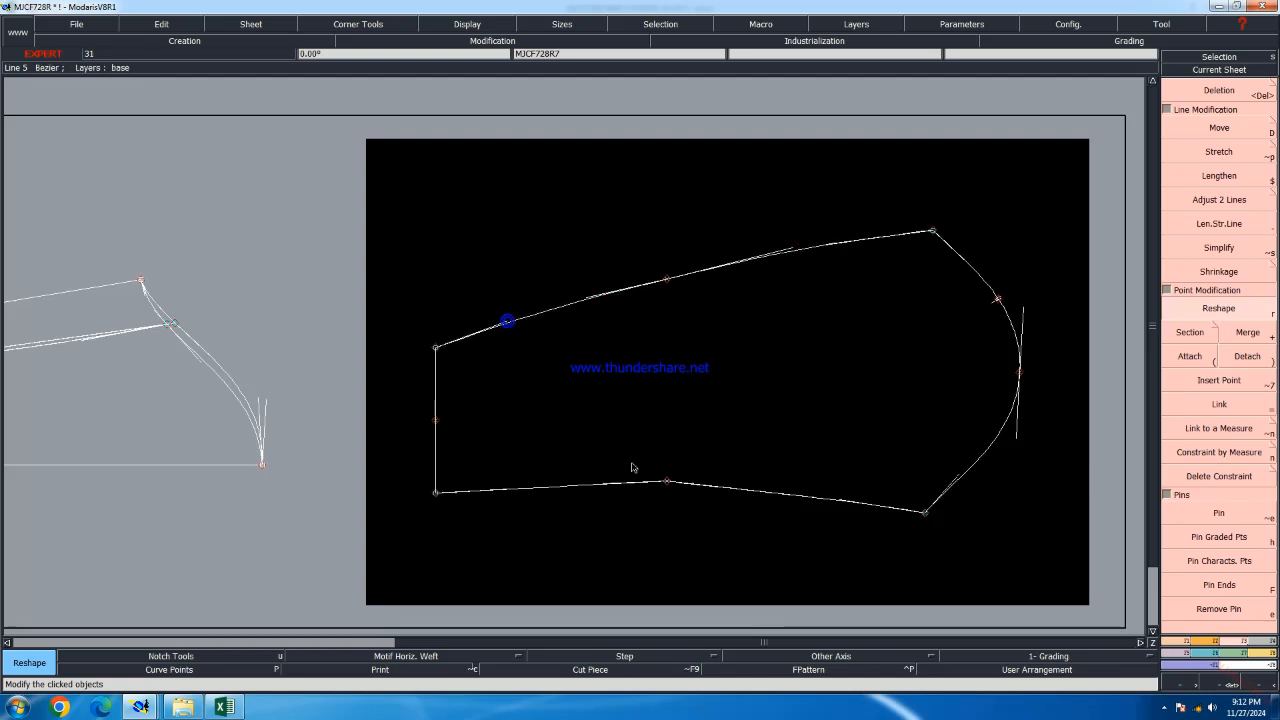
# Reshape the sleeve's lower seam on both sides of the elbow point into a smooth inward curve
pyautogui.scroll(1, 885, 578)
pyautogui.click(682, 461)
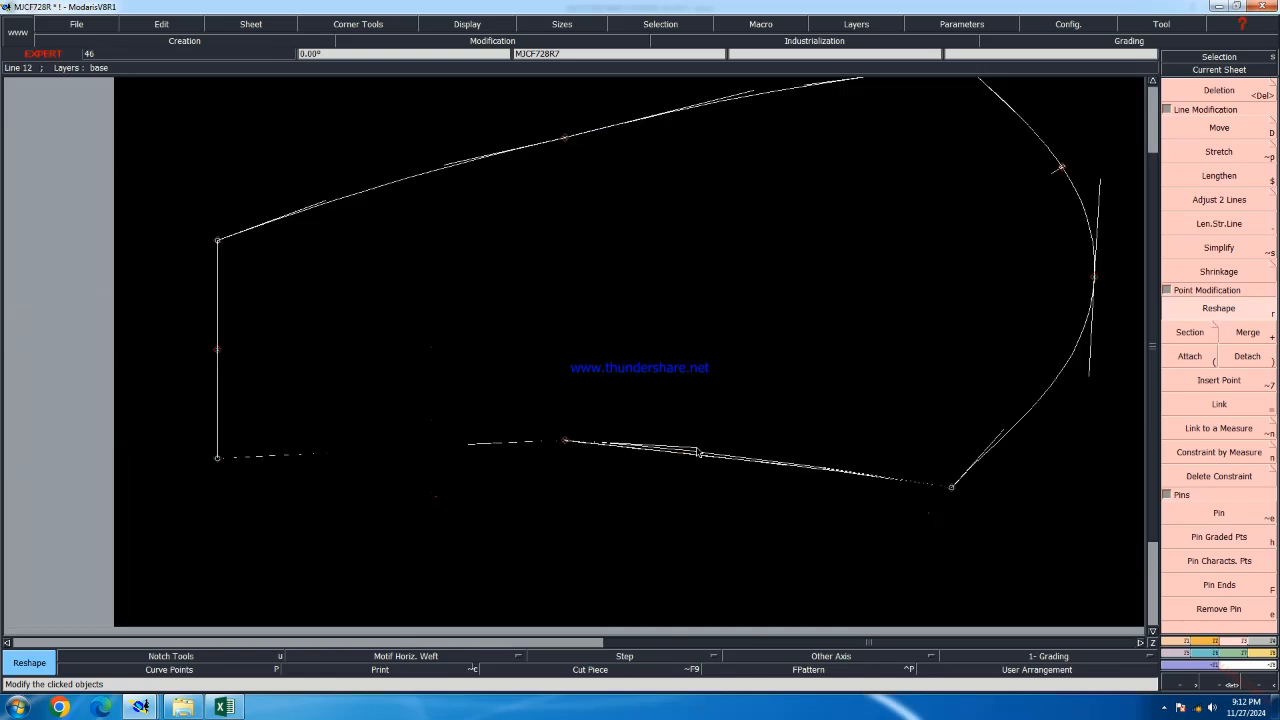
pyautogui.click(818, 466)
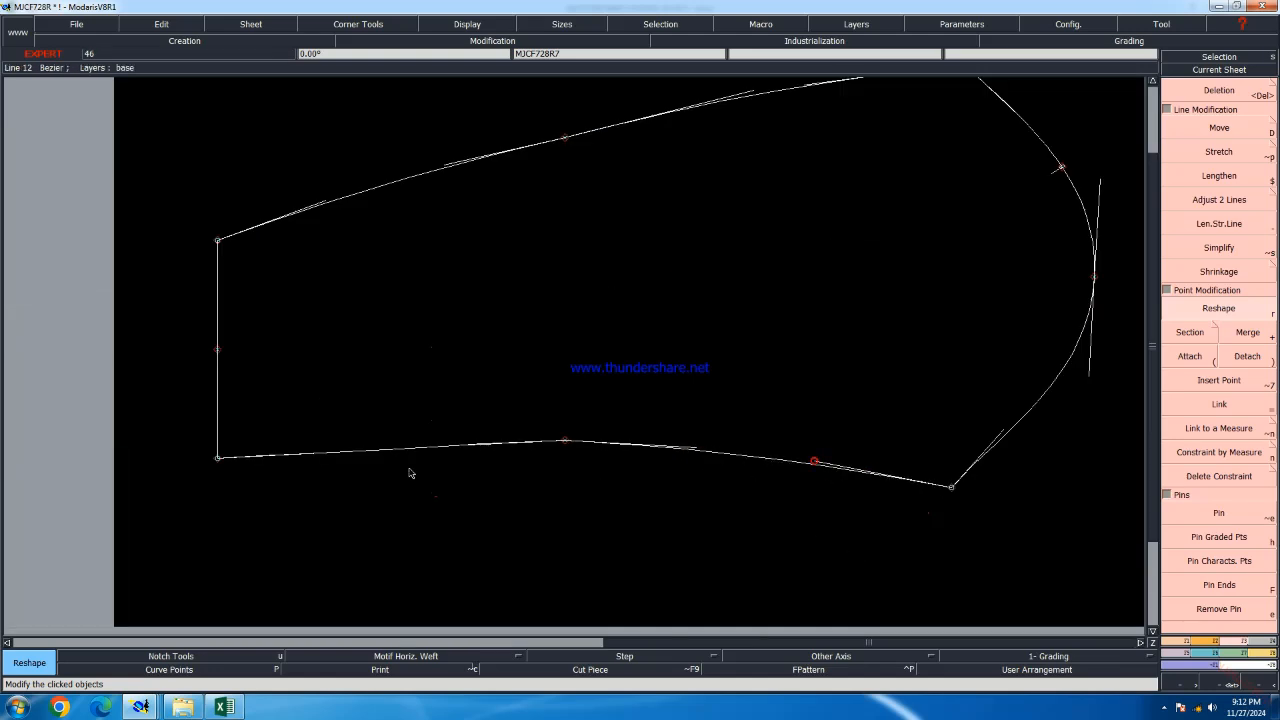
pyautogui.click(471, 446)
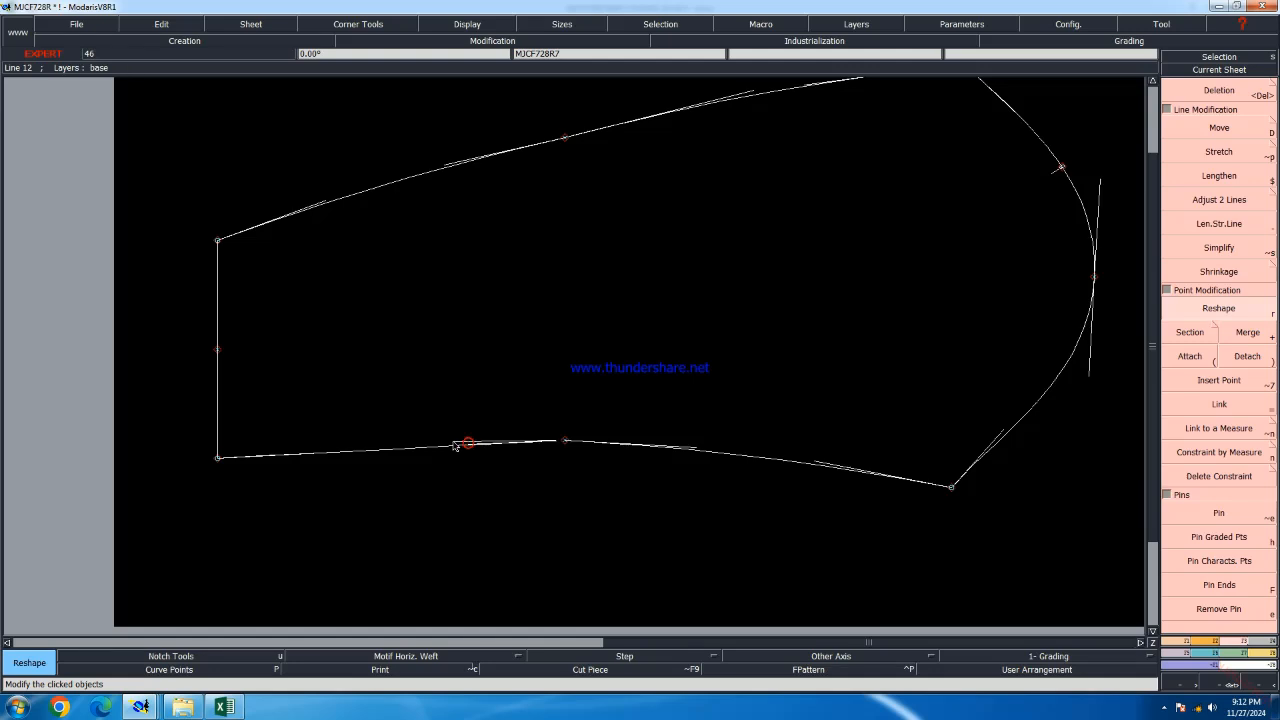
pyautogui.click(453, 442)
pyautogui.click(328, 454)
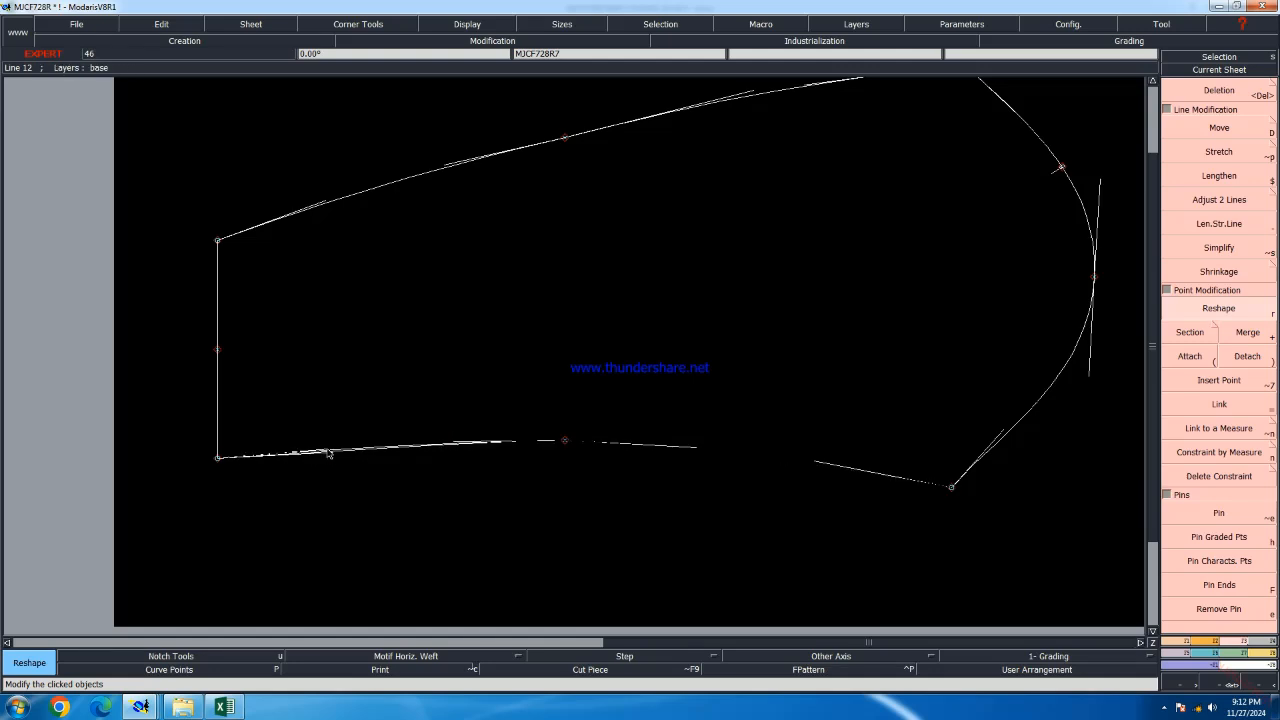
pyautogui.click(328, 450)
pyautogui.click(454, 442)
pyautogui.click(449, 438)
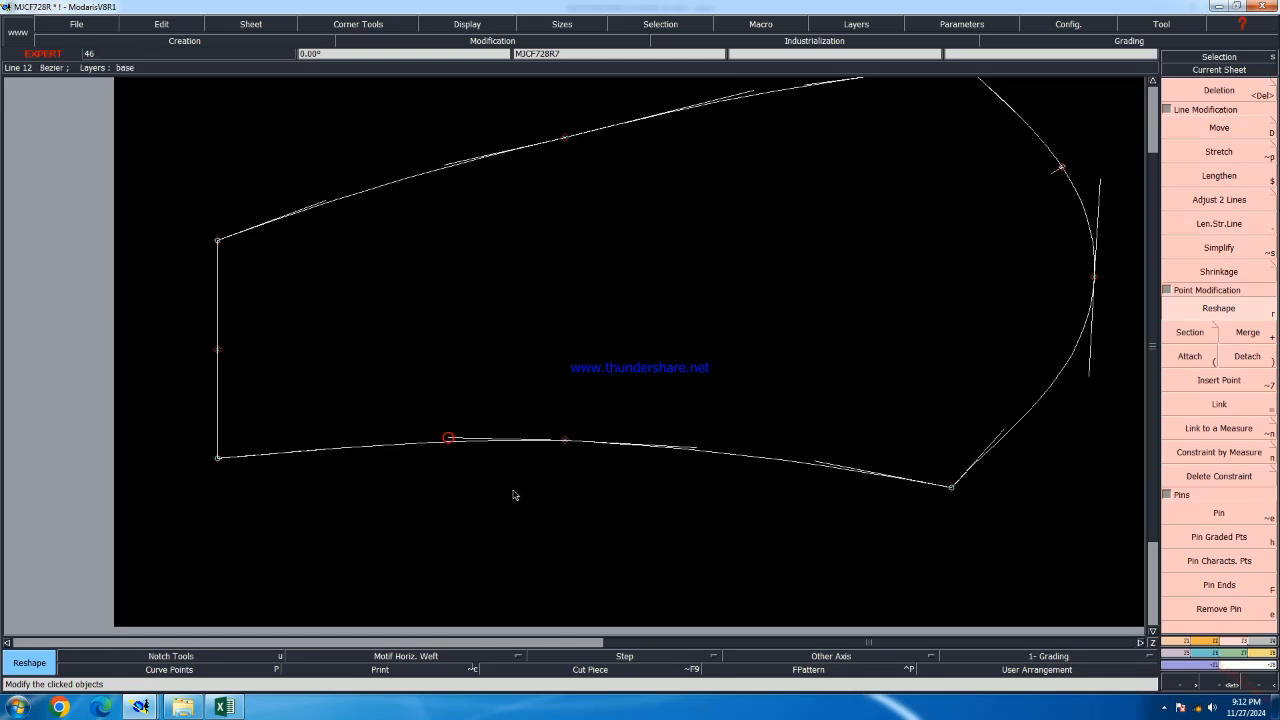
# Refine the upper seam's handles between the elbow point and the sleeve head to even out the curve
pyautogui.scroll(-2, 514, 491)
pyautogui.scroll(2, 610, 313)
pyautogui.click(640, 262)
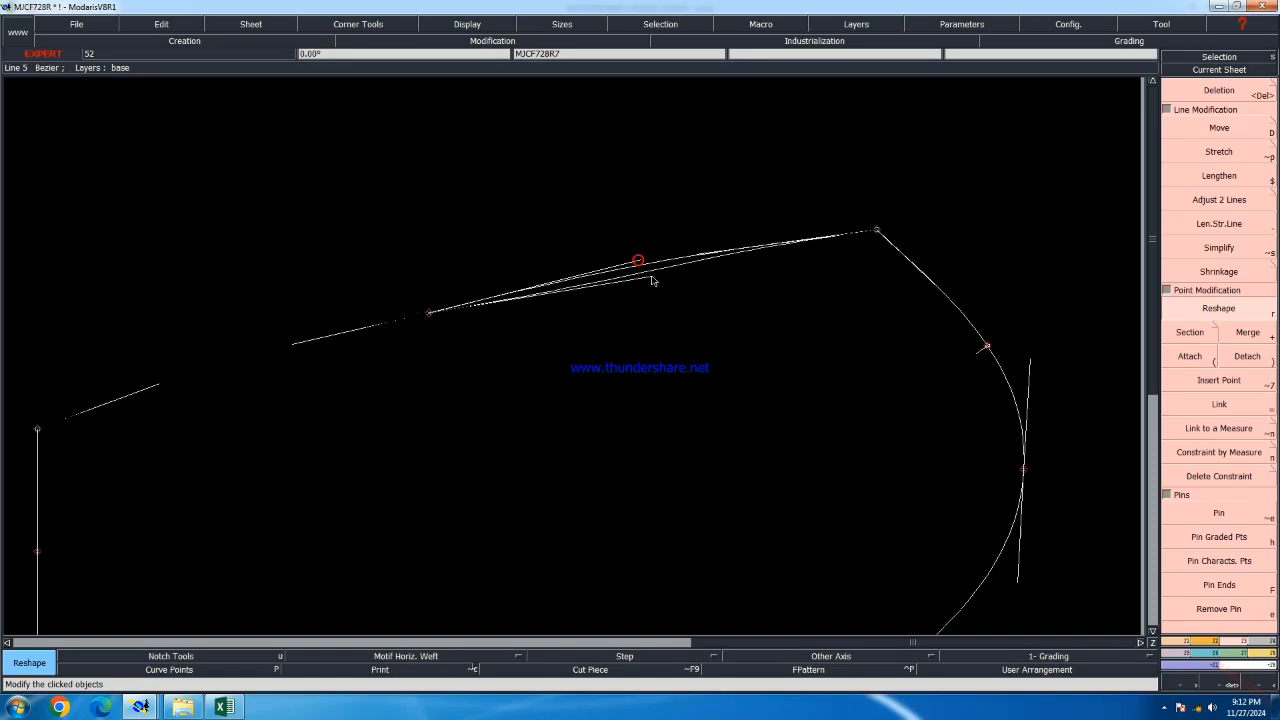
pyautogui.click(725, 257)
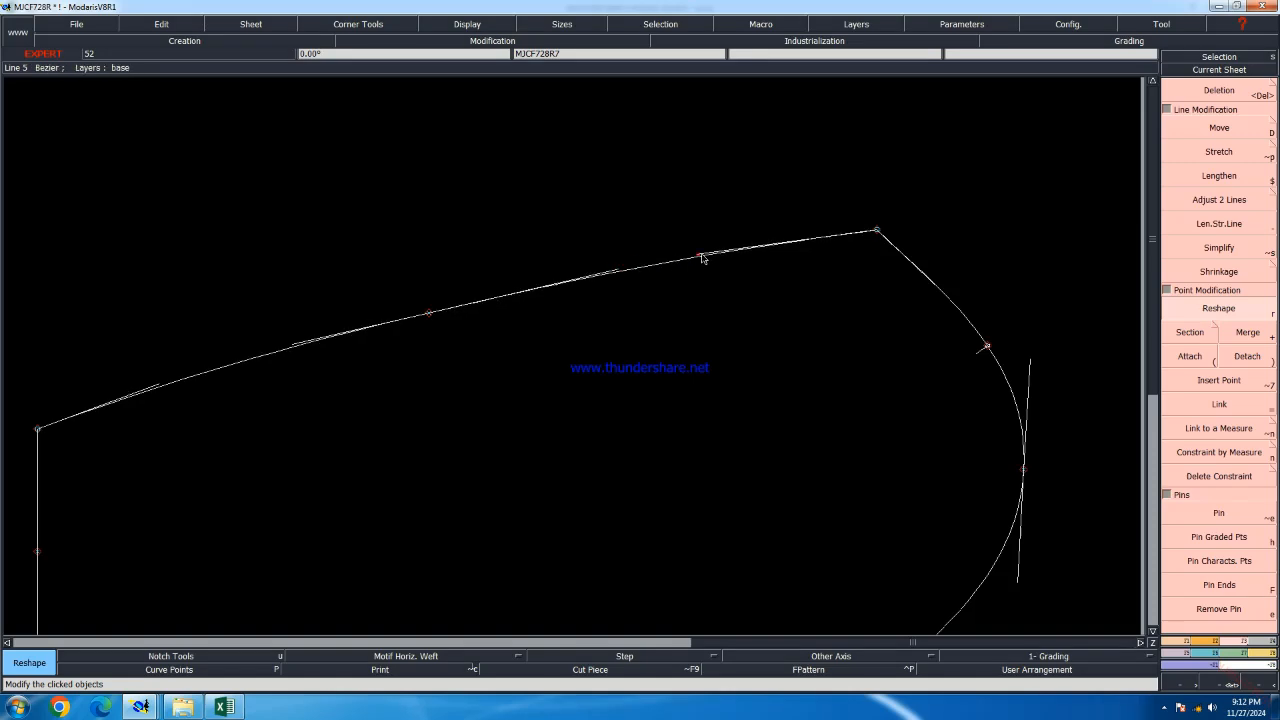
pyautogui.click(702, 257)
pyautogui.click(706, 257)
pyautogui.click(709, 257)
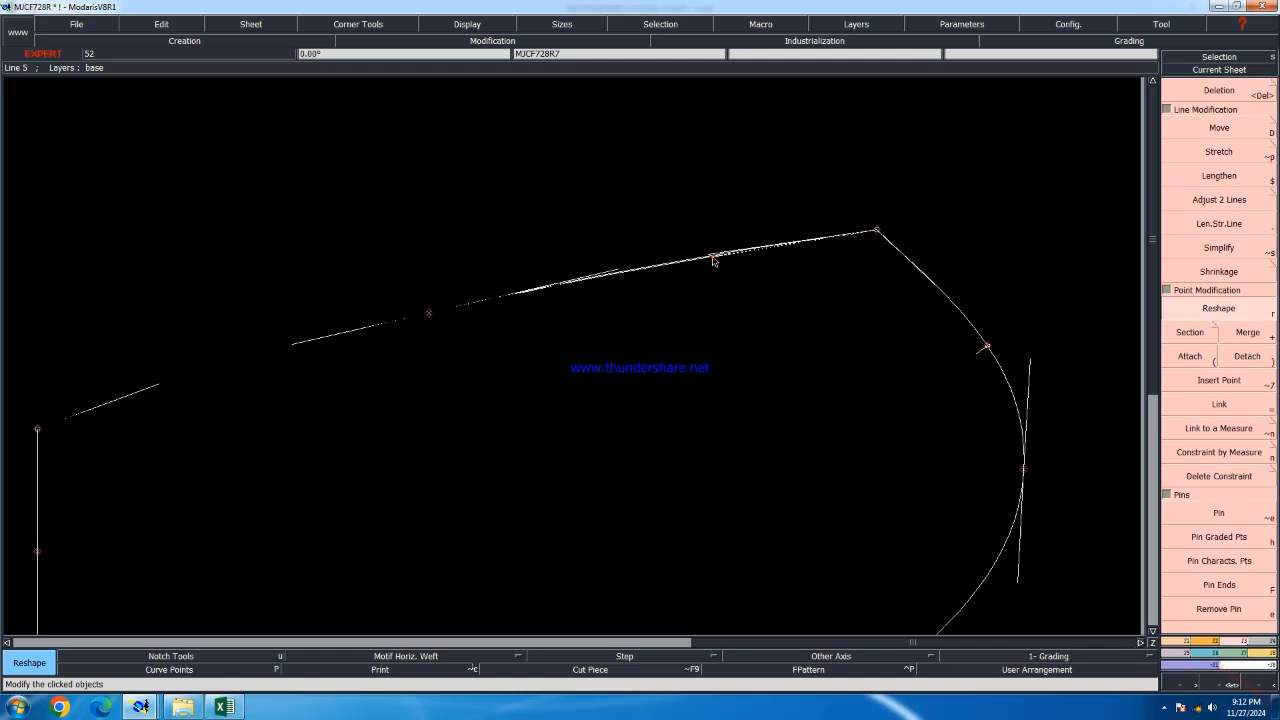
pyautogui.click(713, 260)
pyautogui.click(617, 269)
pyautogui.click(616, 269)
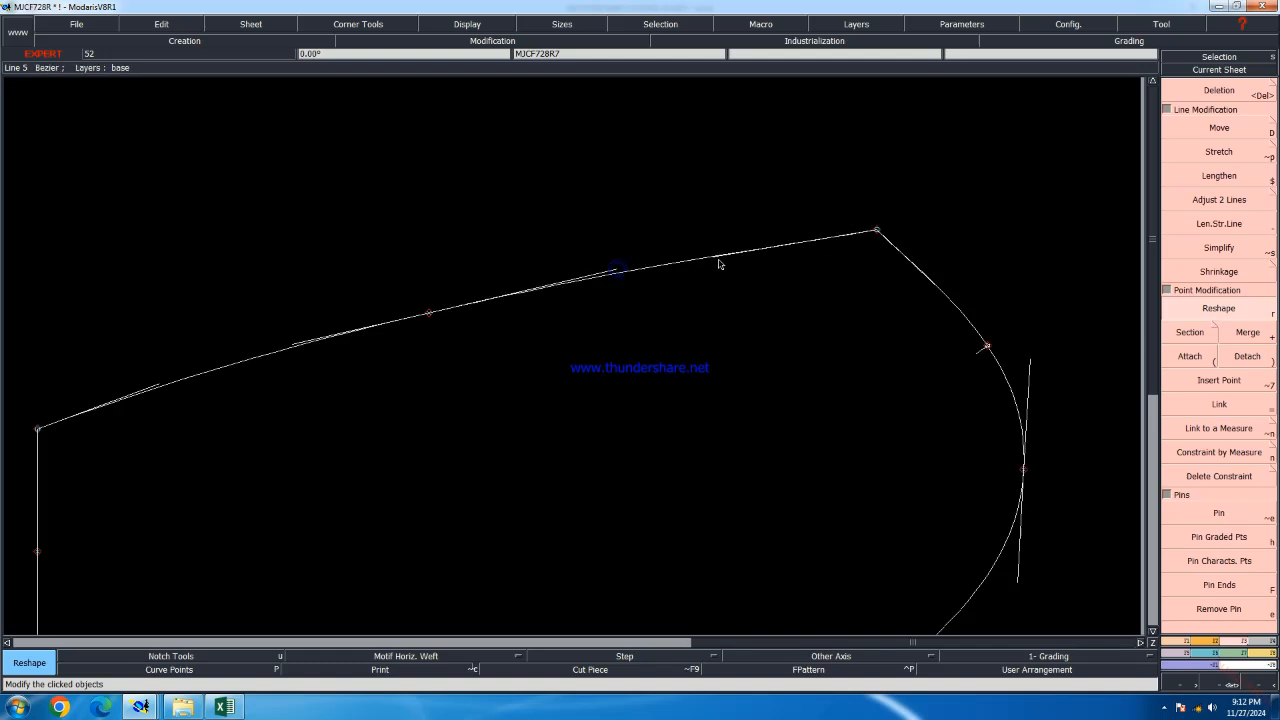
pyautogui.click(716, 258)
pyautogui.click(714, 256)
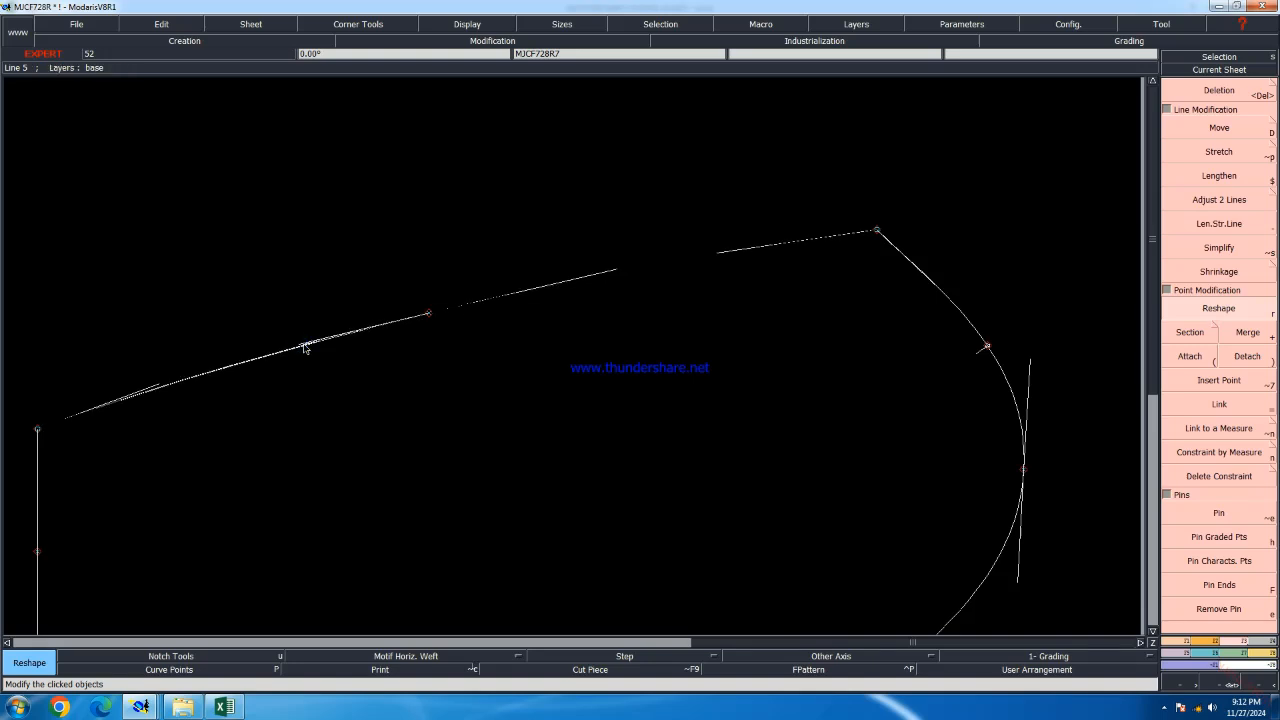
# Save the MJCF728R model, continuing despite the detected anomalies
pyautogui.scroll(-1, 403, 321)
pyautogui.hotkey('ctrl', 's')
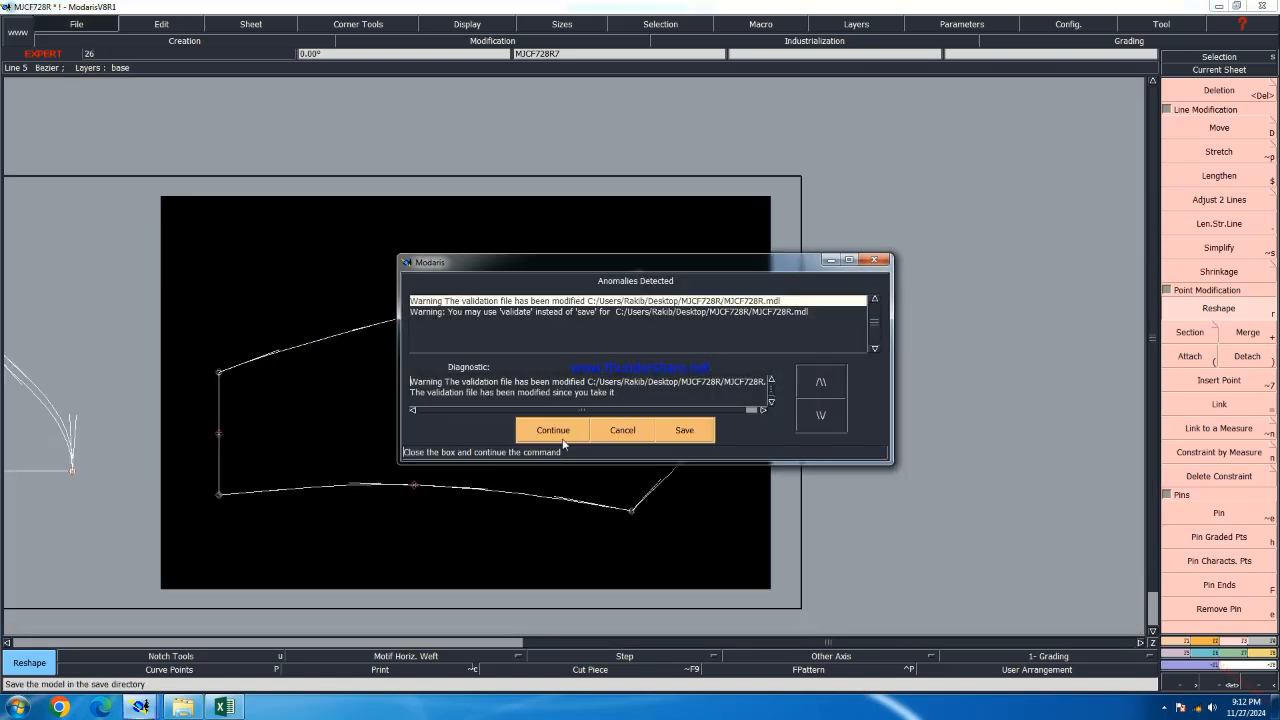
pyautogui.click(551, 432)
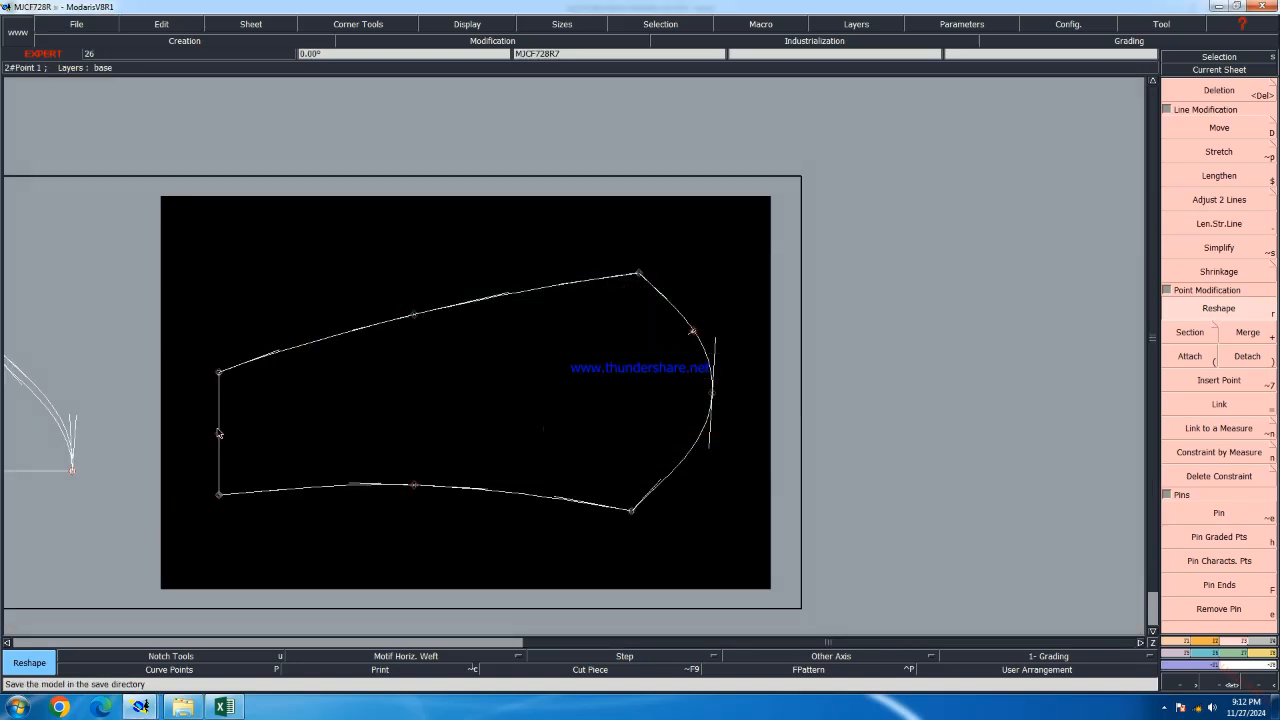
# Move the lower corner of the sleeve panel's cuff line by 1 cm in X
pyautogui.scroll(-1, 566, 408)
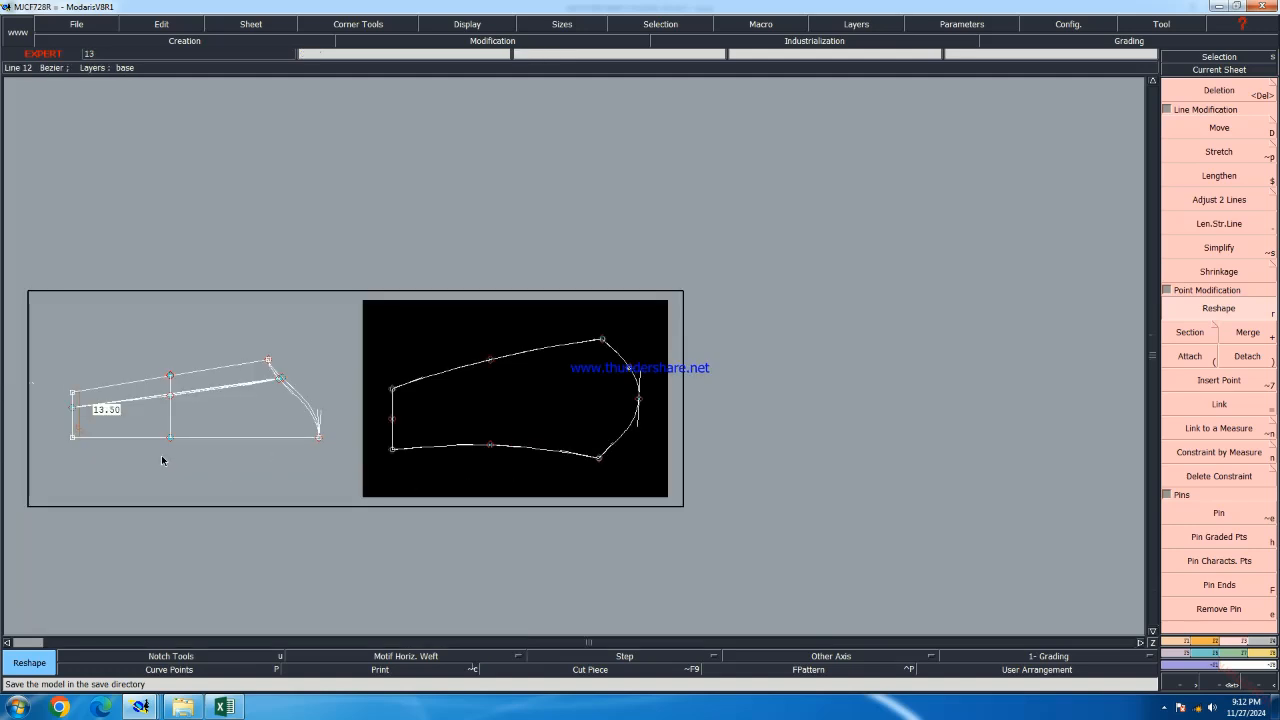
pyautogui.scroll(1, 500, 444)
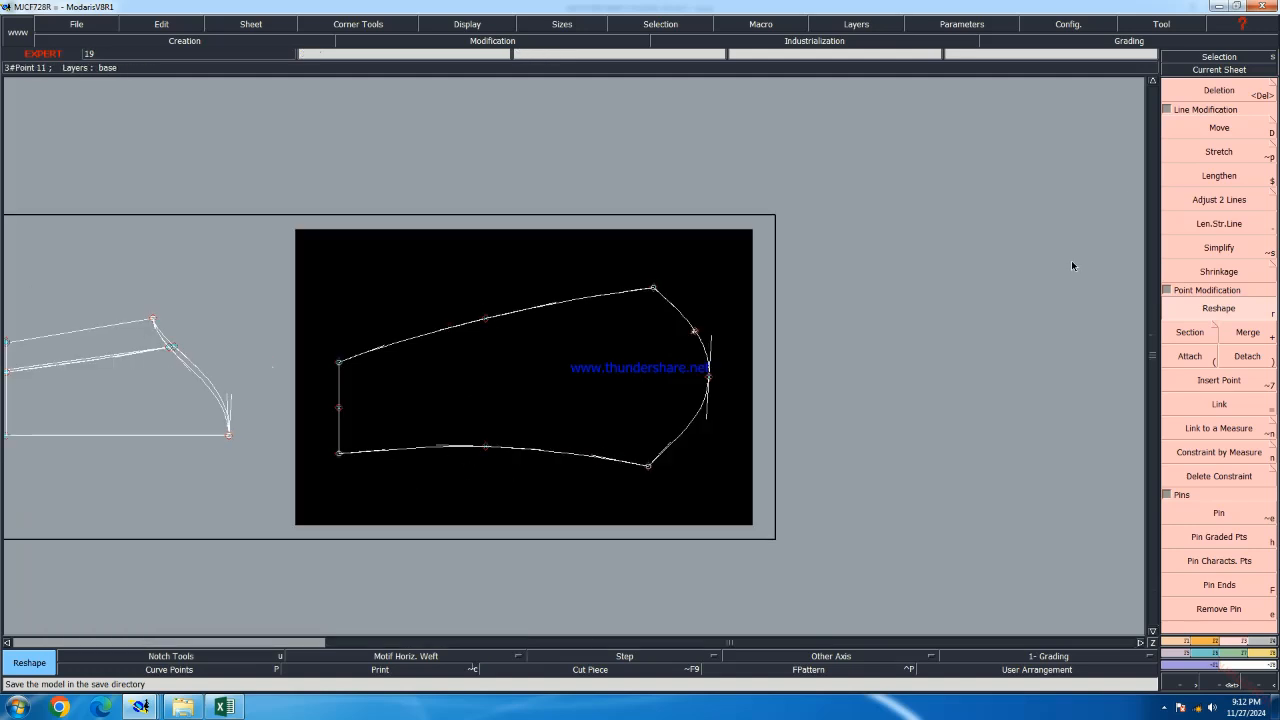
pyautogui.click(1212, 128)
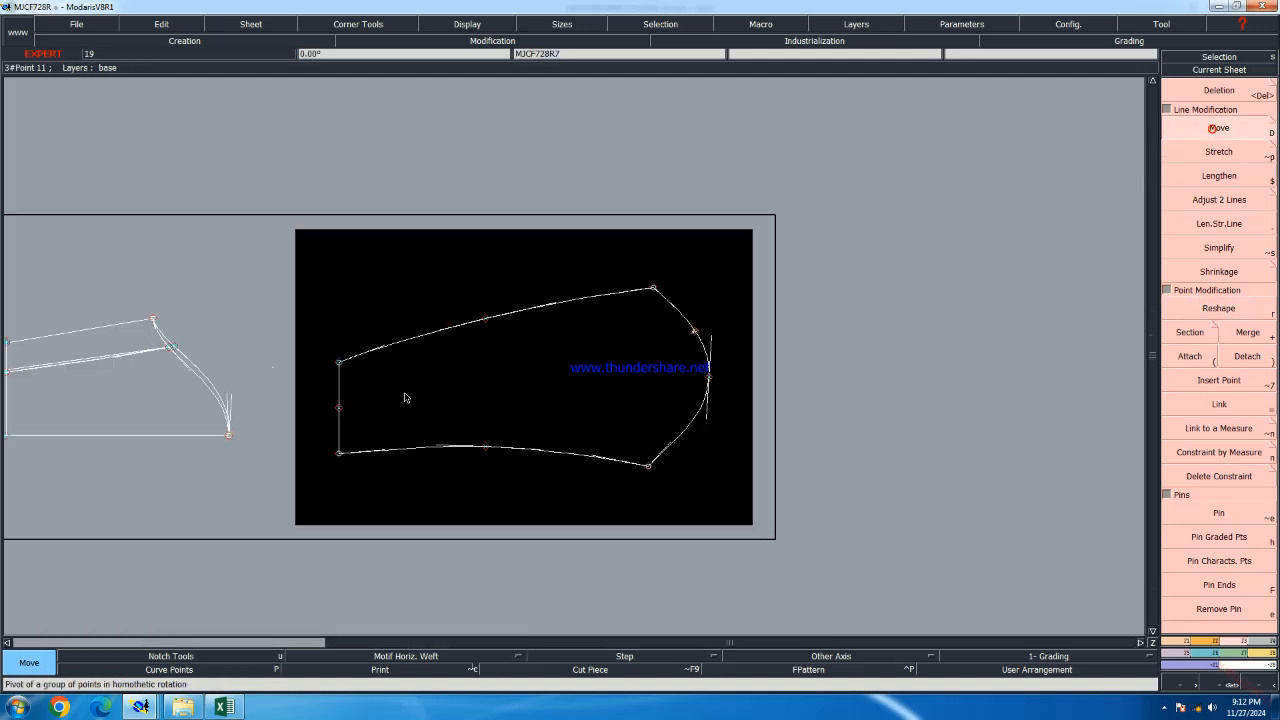
pyautogui.click(1211, 511)
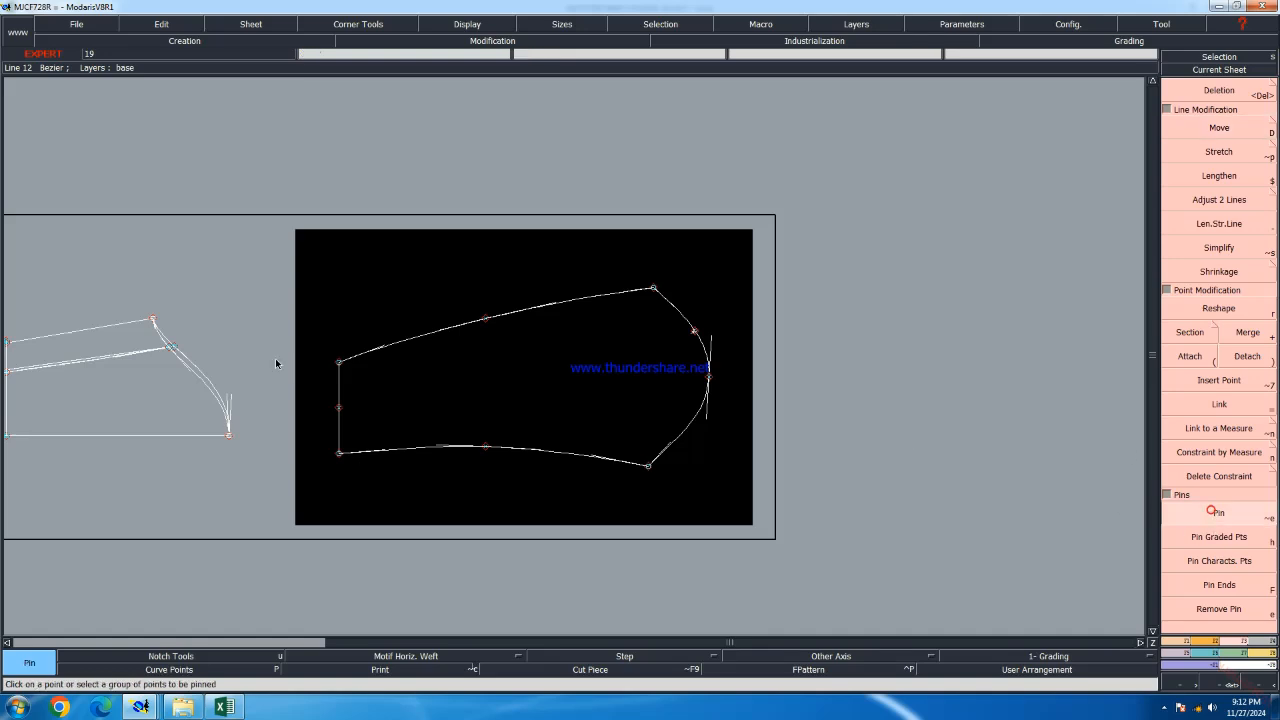
pyautogui.click(341, 454)
pyautogui.click(338, 454)
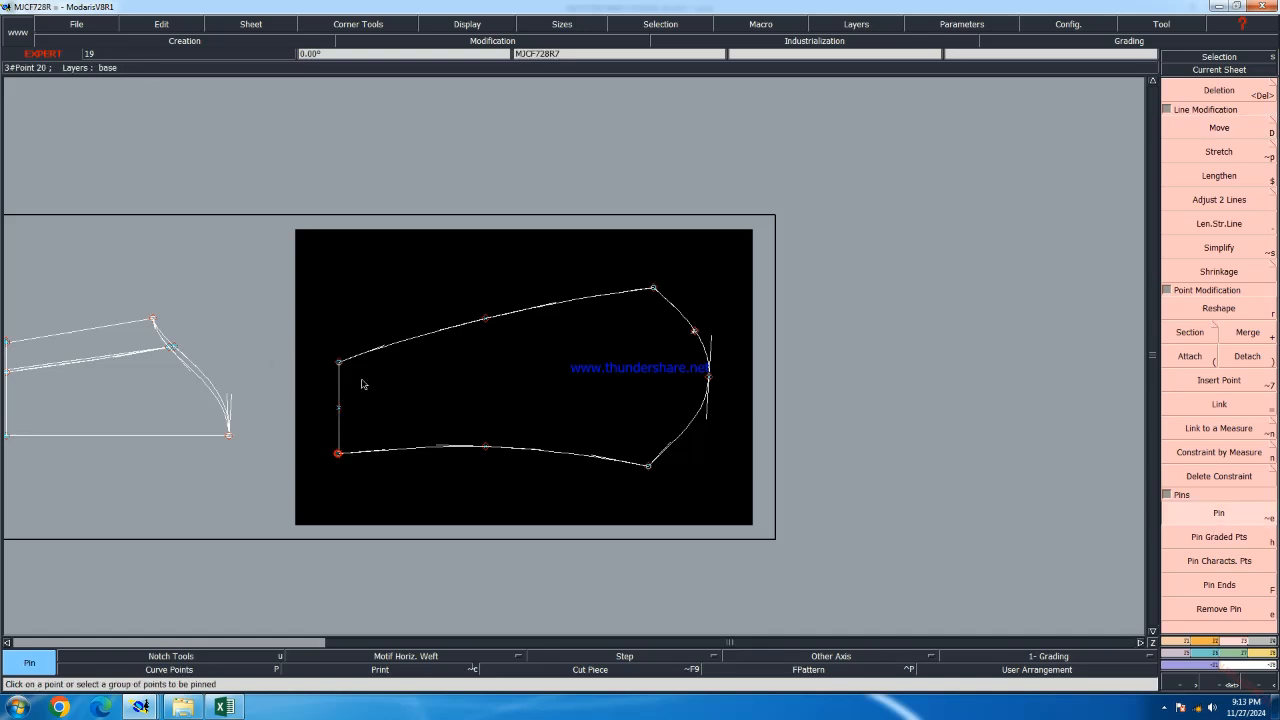
pyautogui.click(1187, 131)
pyautogui.click(341, 453)
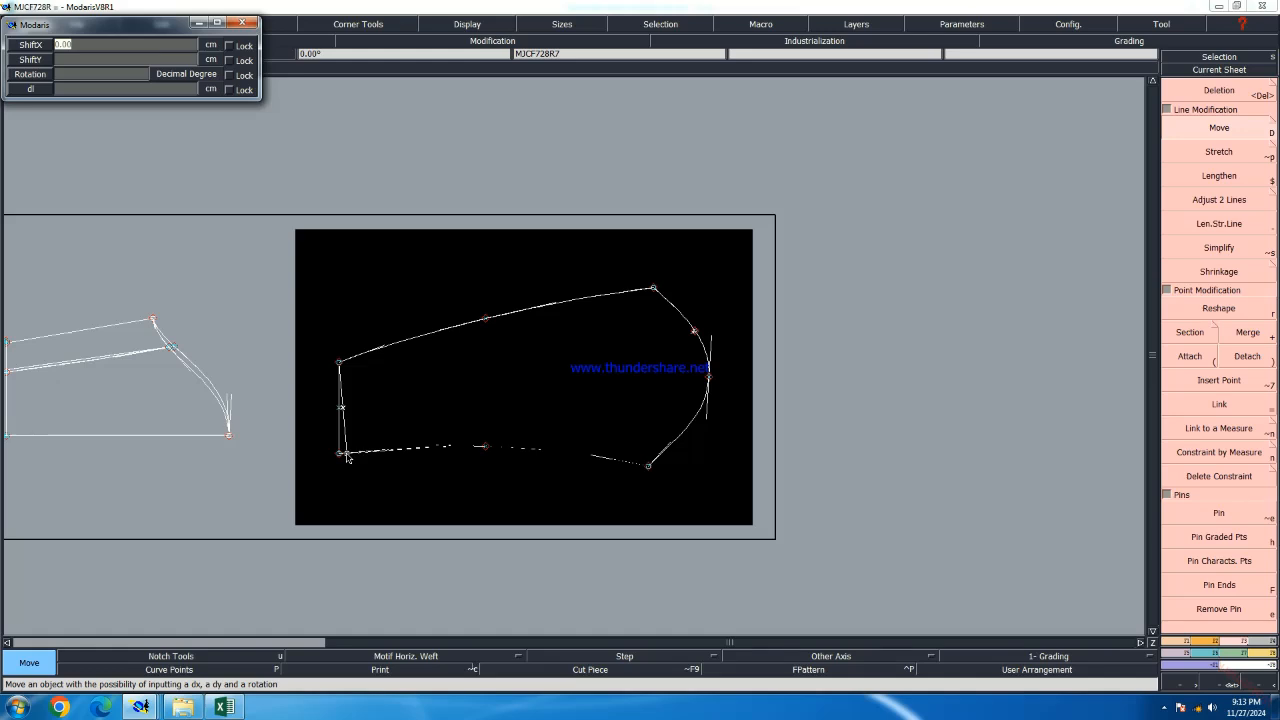
pyautogui.write('1')
pyautogui.press('Return')
pyautogui.press('Return')
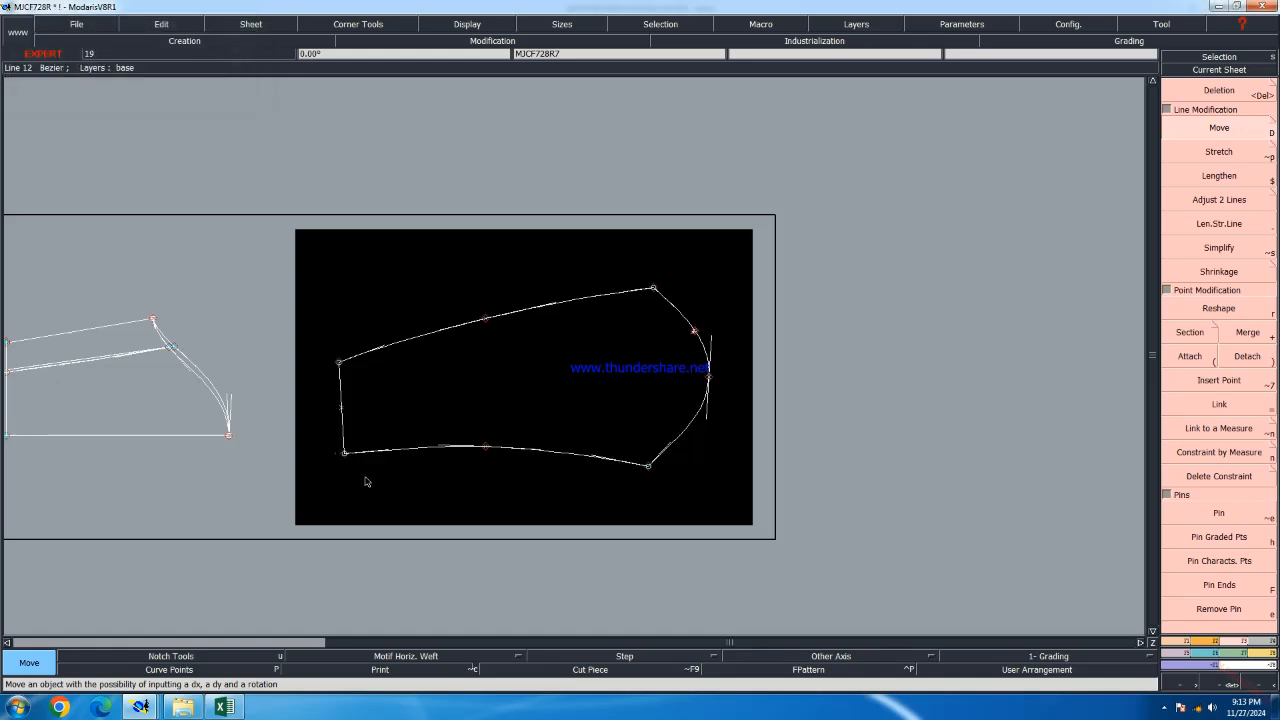
# Move the upper corner of the cuff line by -1 cm in X
pyautogui.click(339, 363)
pyautogui.write('-')
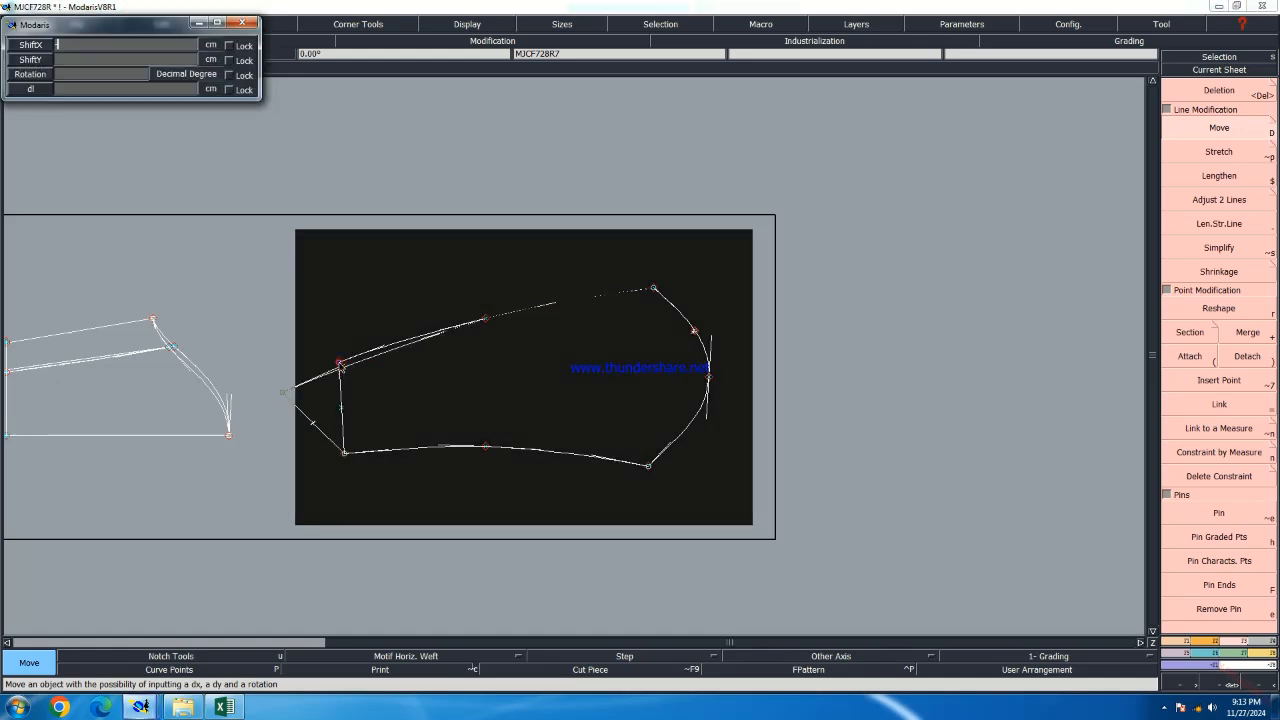
pyautogui.write('1')
pyautogui.press('Return')
pyautogui.press('Return')
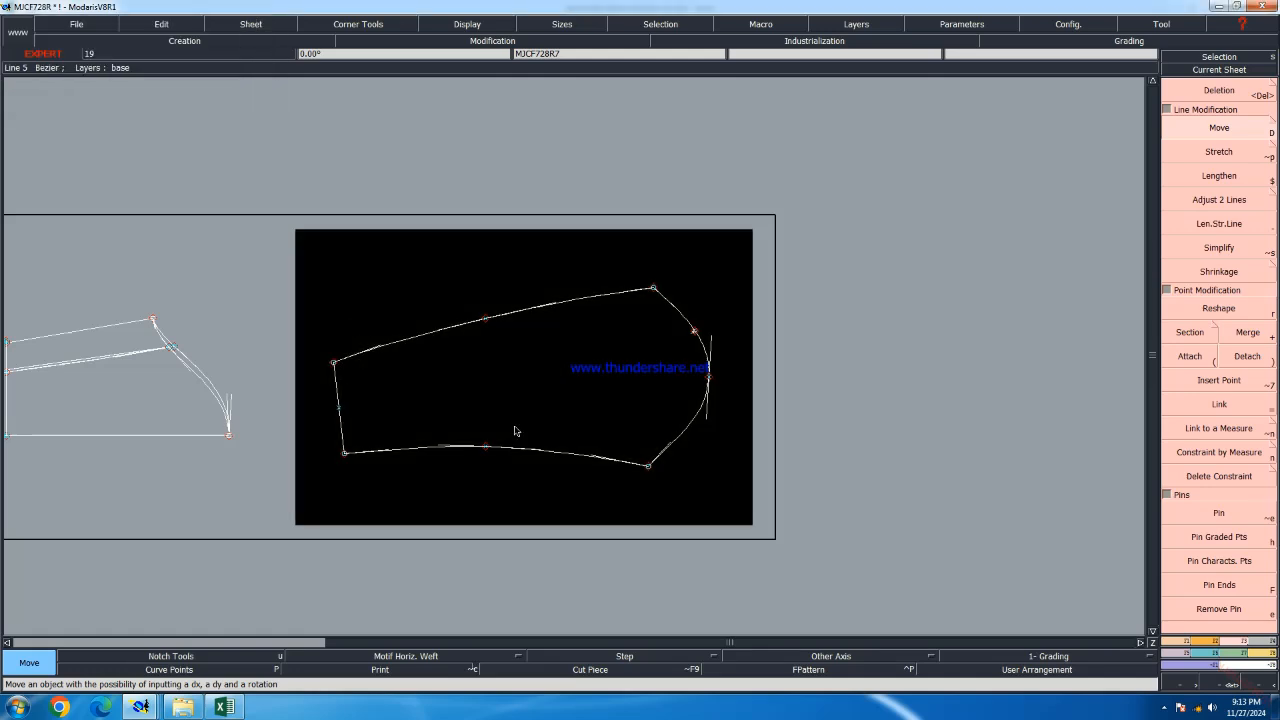
# Reshape the lower seam between the elbow point and the sleeve head by adjusting its two handles
pyautogui.scroll(2, 515, 431)
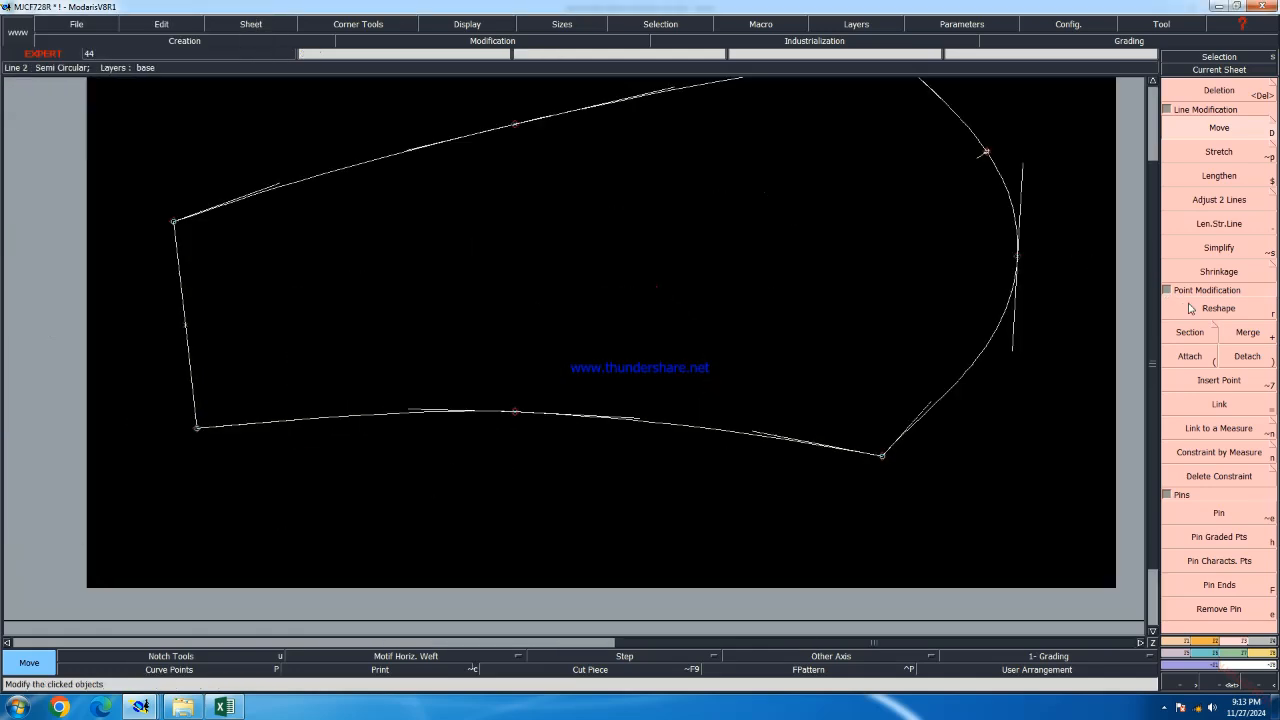
pyautogui.click(1215, 308)
pyautogui.scroll(1, 629, 421)
pyautogui.click(645, 414)
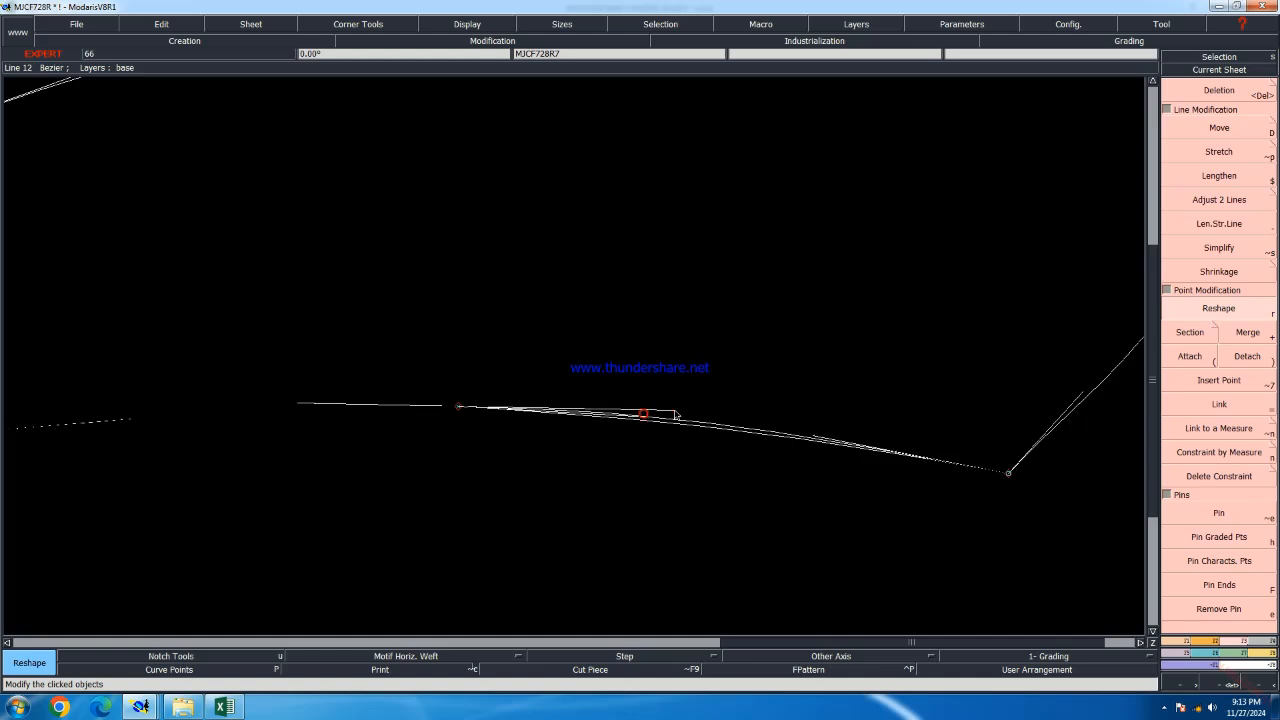
pyautogui.click(675, 414)
pyautogui.click(814, 438)
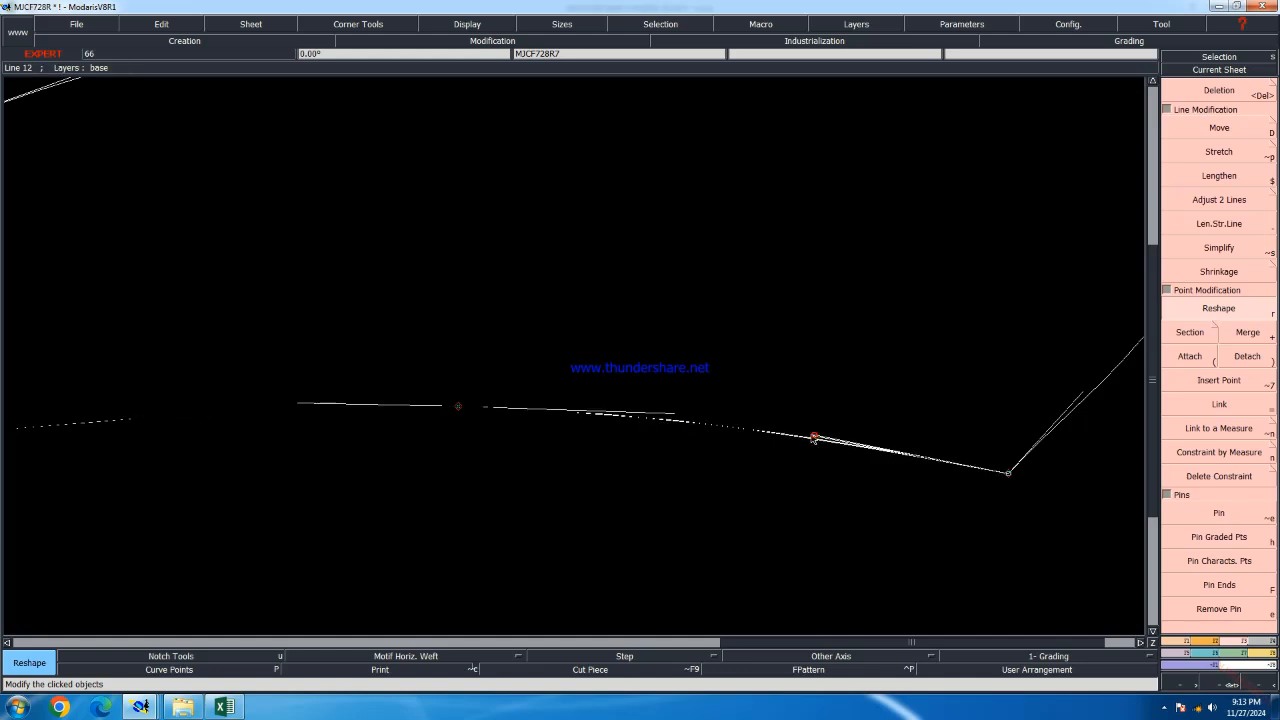
pyautogui.click(814, 435)
# Check the reshaped sleeve outline and save the model again, accepting the save warning
pyautogui.scroll(-5, 748, 490)
pyautogui.scroll(3, 741, 438)
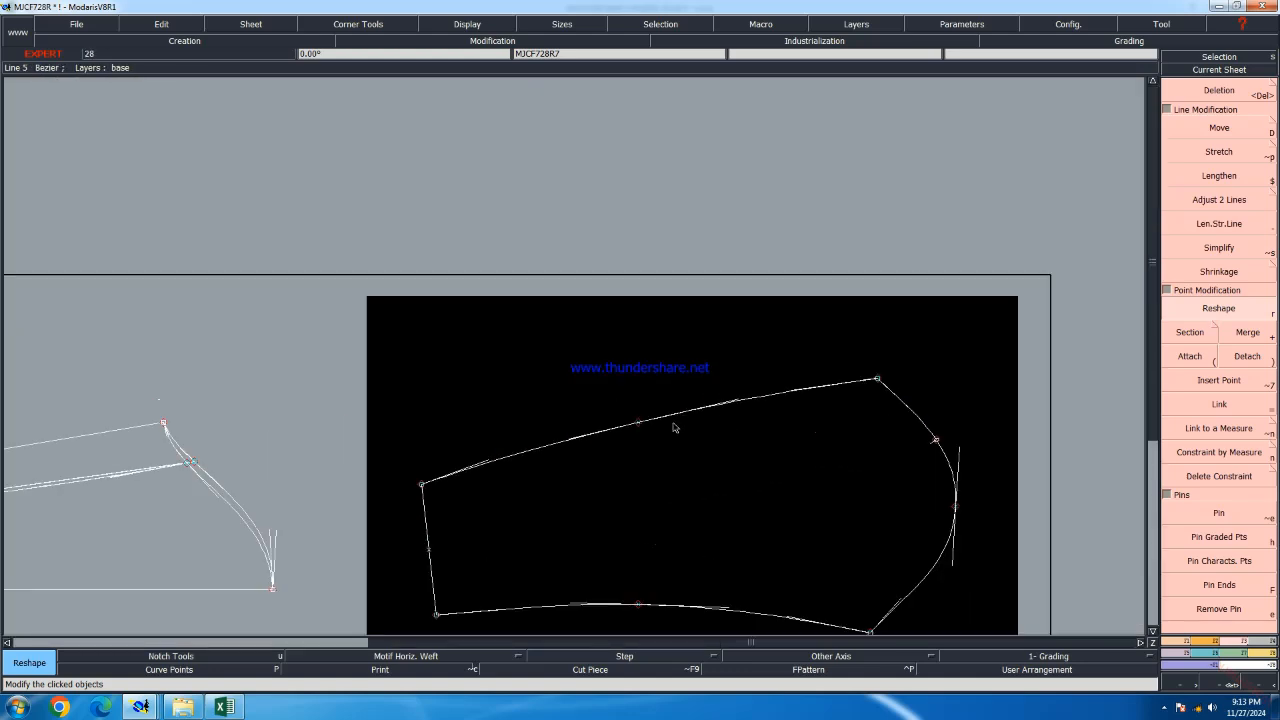
pyautogui.scroll(1, 673, 427)
pyautogui.scroll(-3, 630, 388)
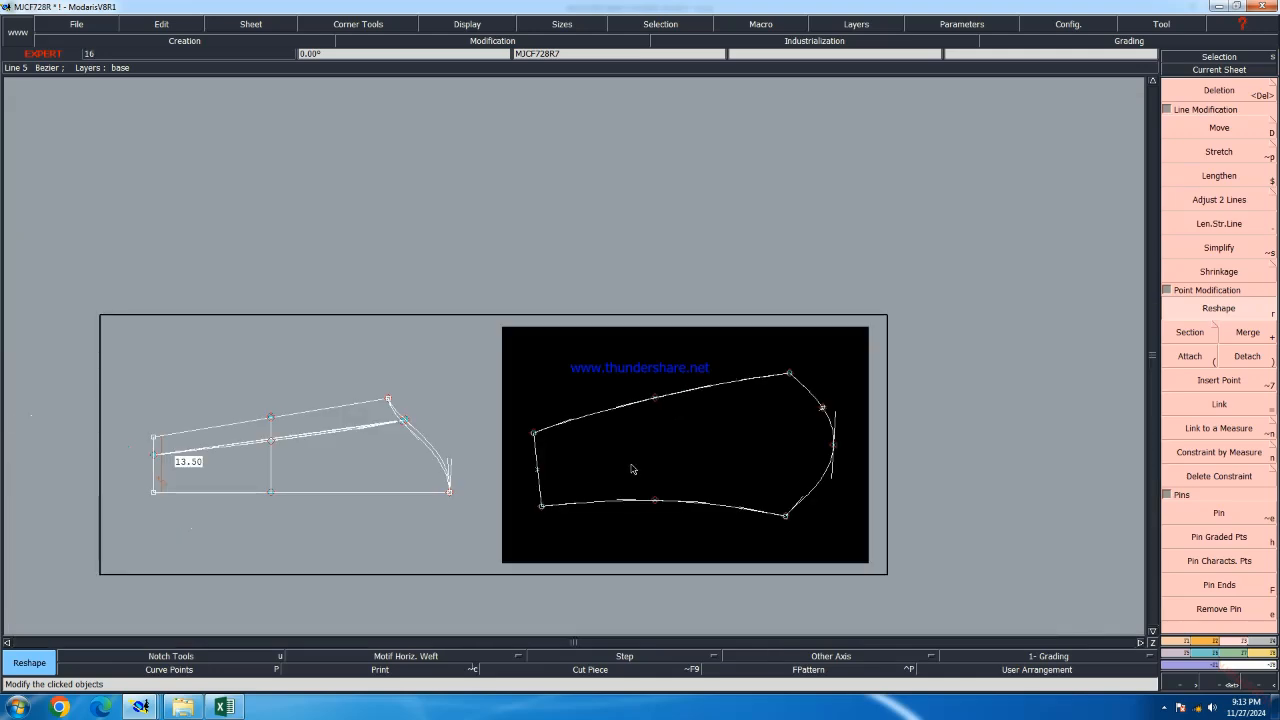
pyautogui.hotkey('ctrl', 's')
pyautogui.click(554, 430)
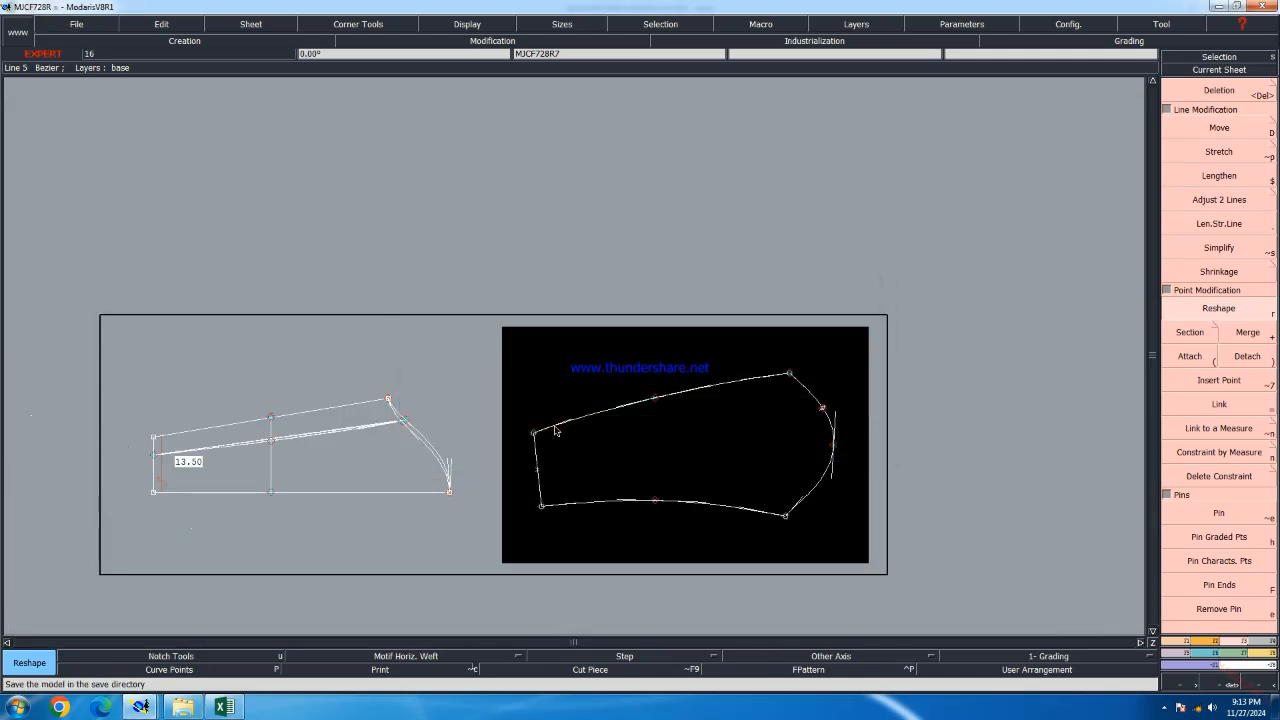
# Display all sheets of the model with the curve handles hidden, and save the model
pyautogui.press('8')
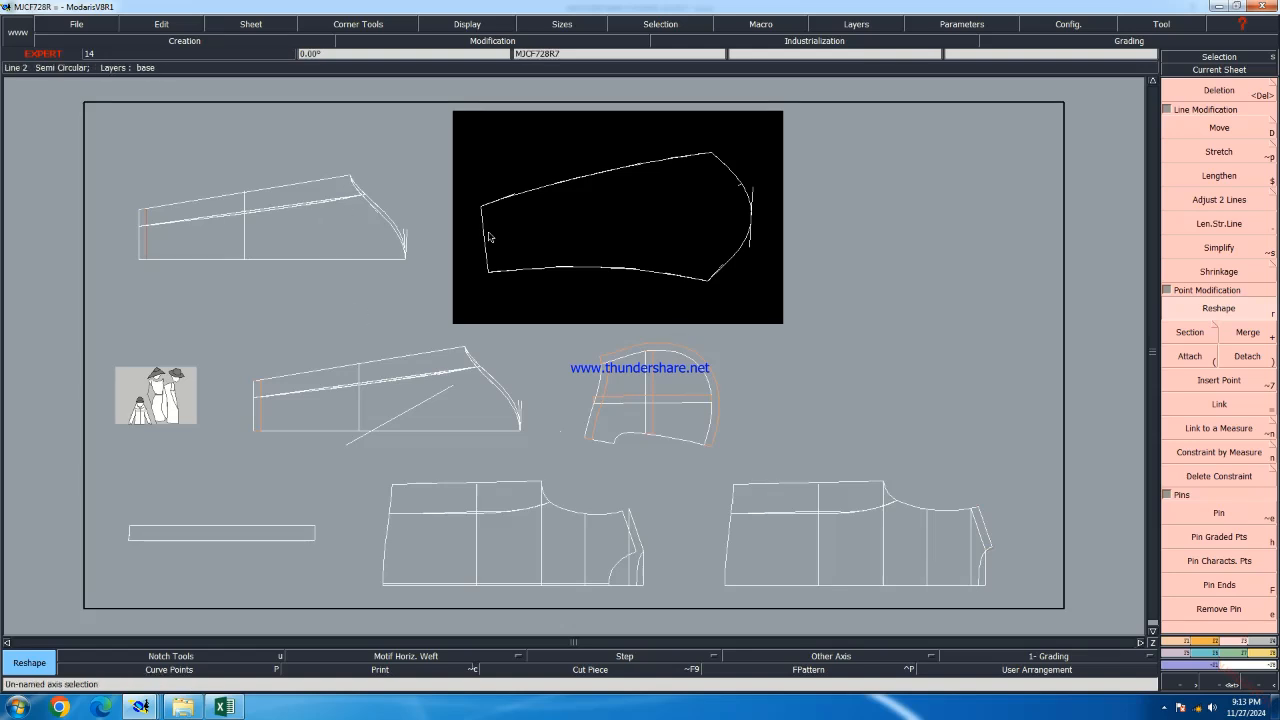
pyautogui.hotkey('ctrl', 's')
pyautogui.click(547, 431)
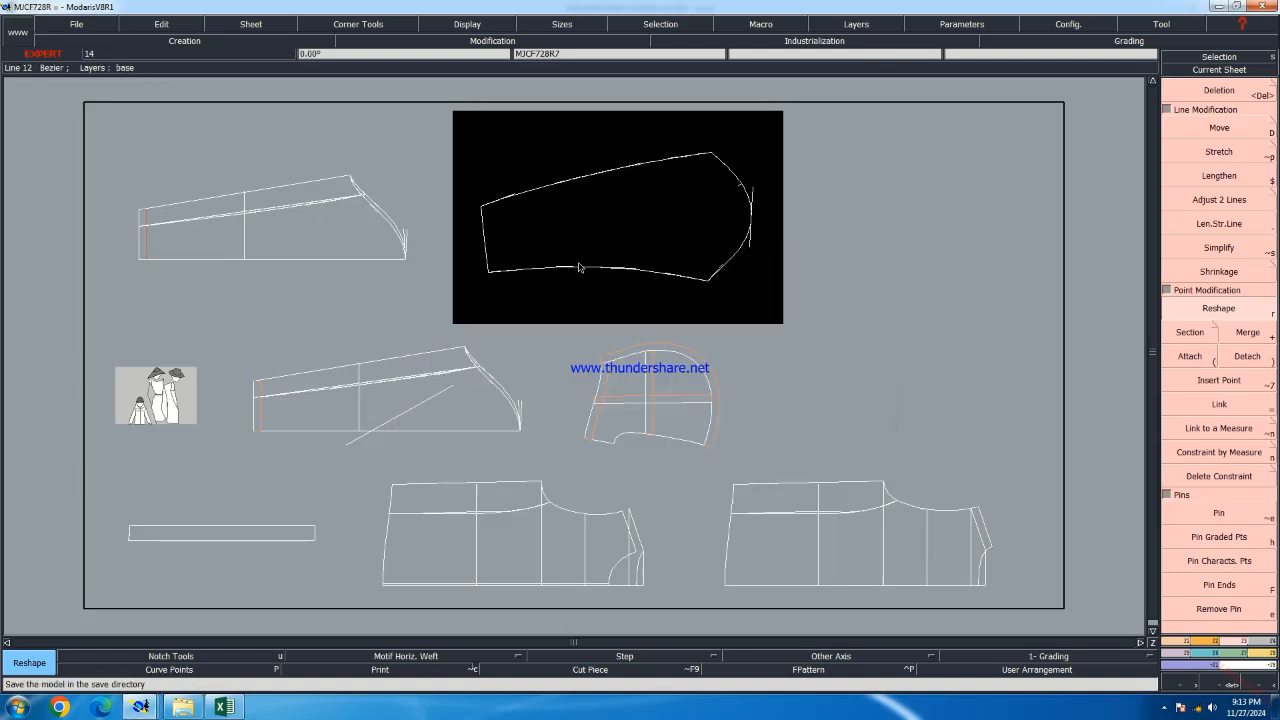
pyautogui.hotkey('ctrl', 'h')
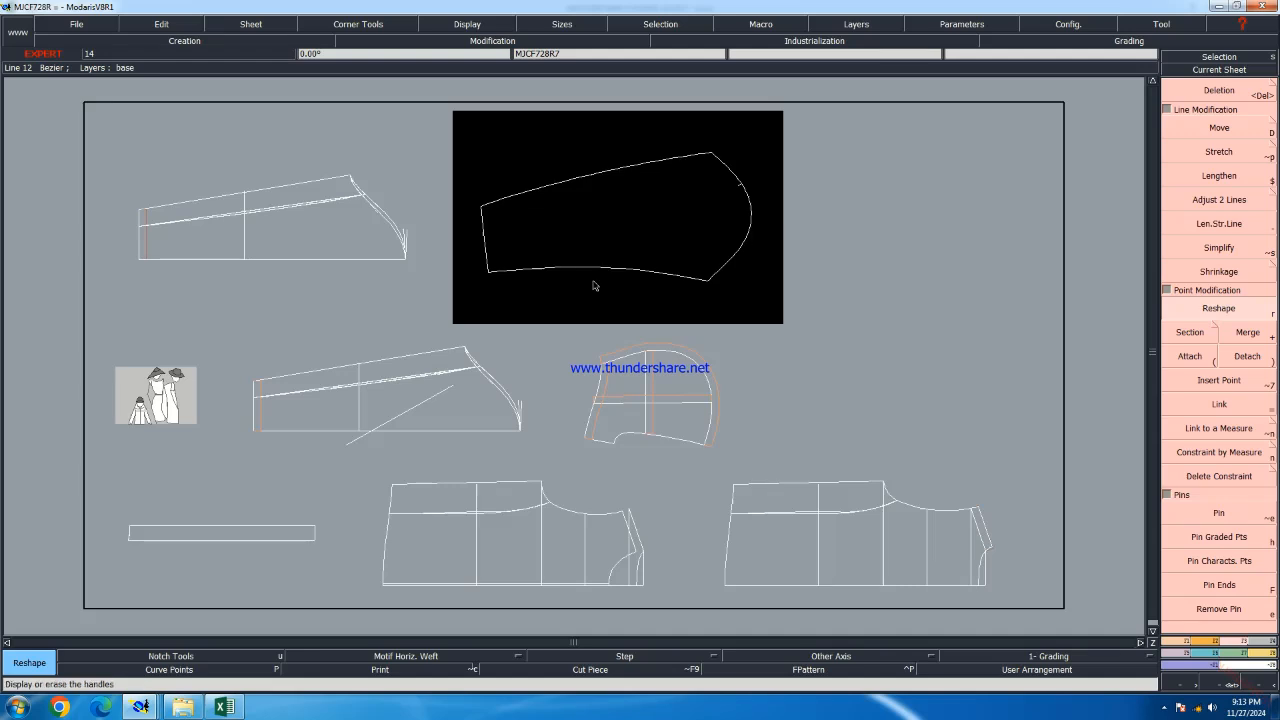
pyautogui.hotkey('ctrl', 's')
pyautogui.click(553, 429)
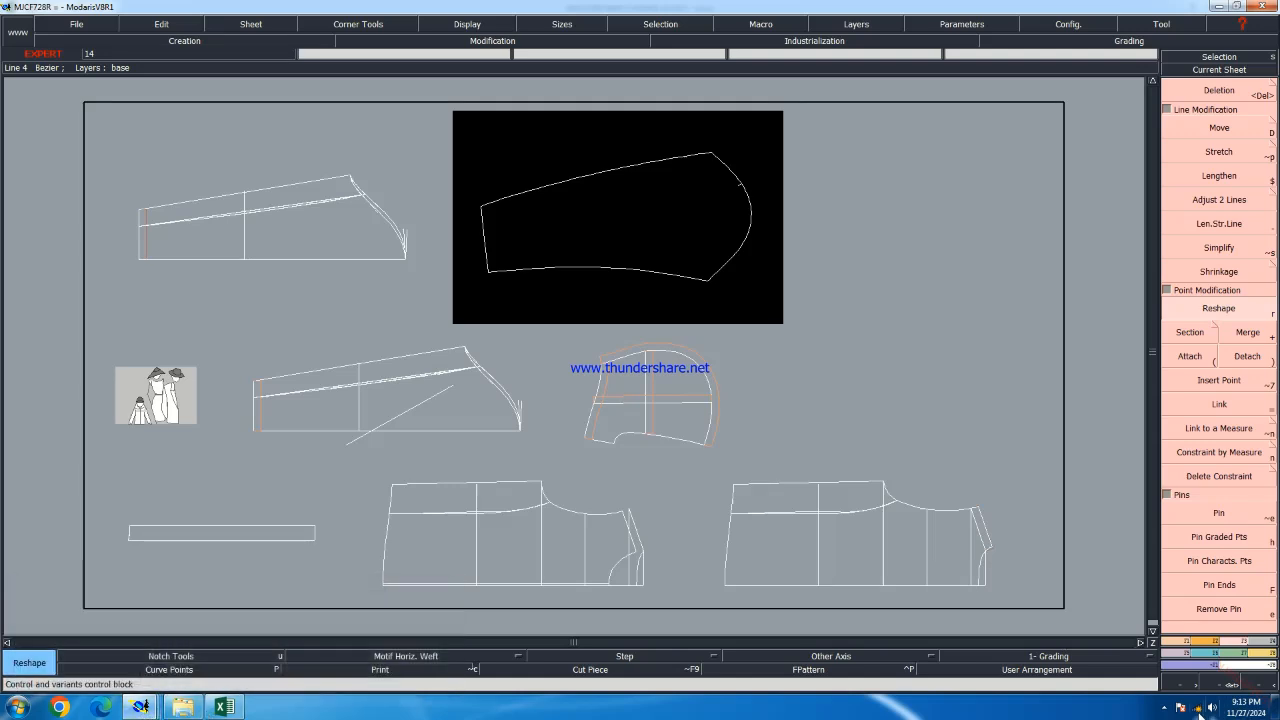
pyautogui.click(1163, 708)
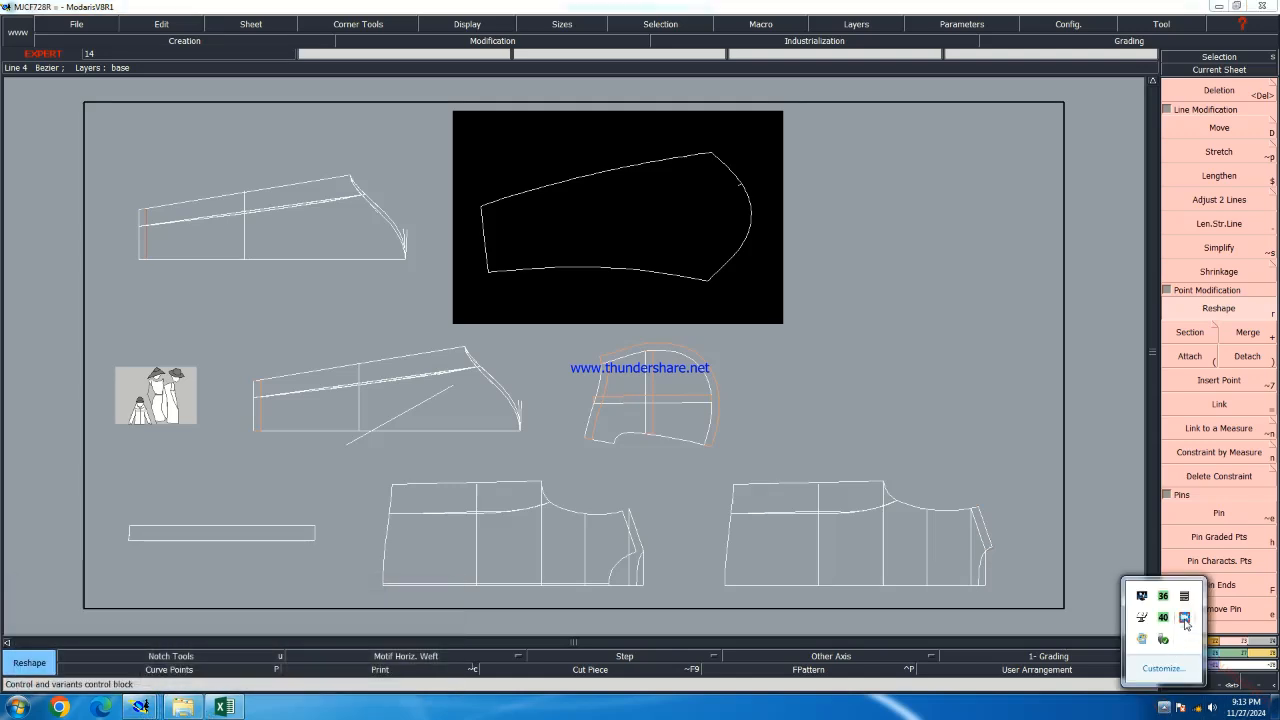
pyautogui.click(1184, 620)
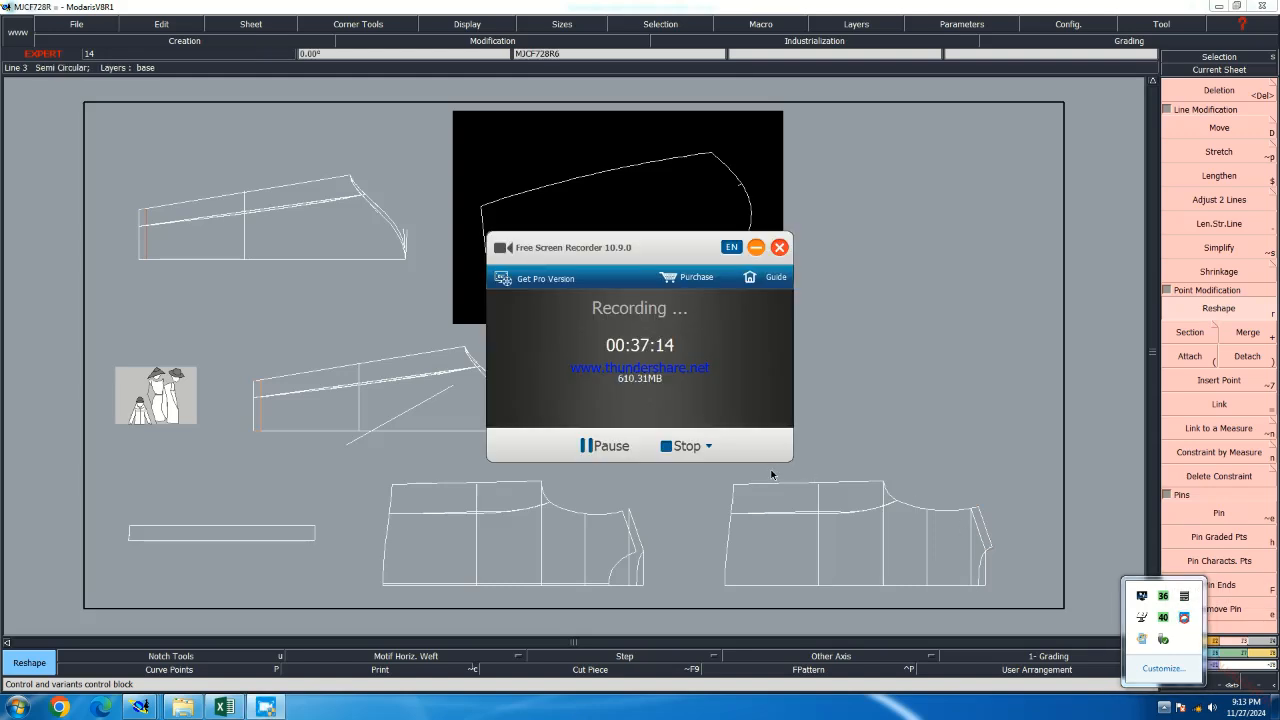